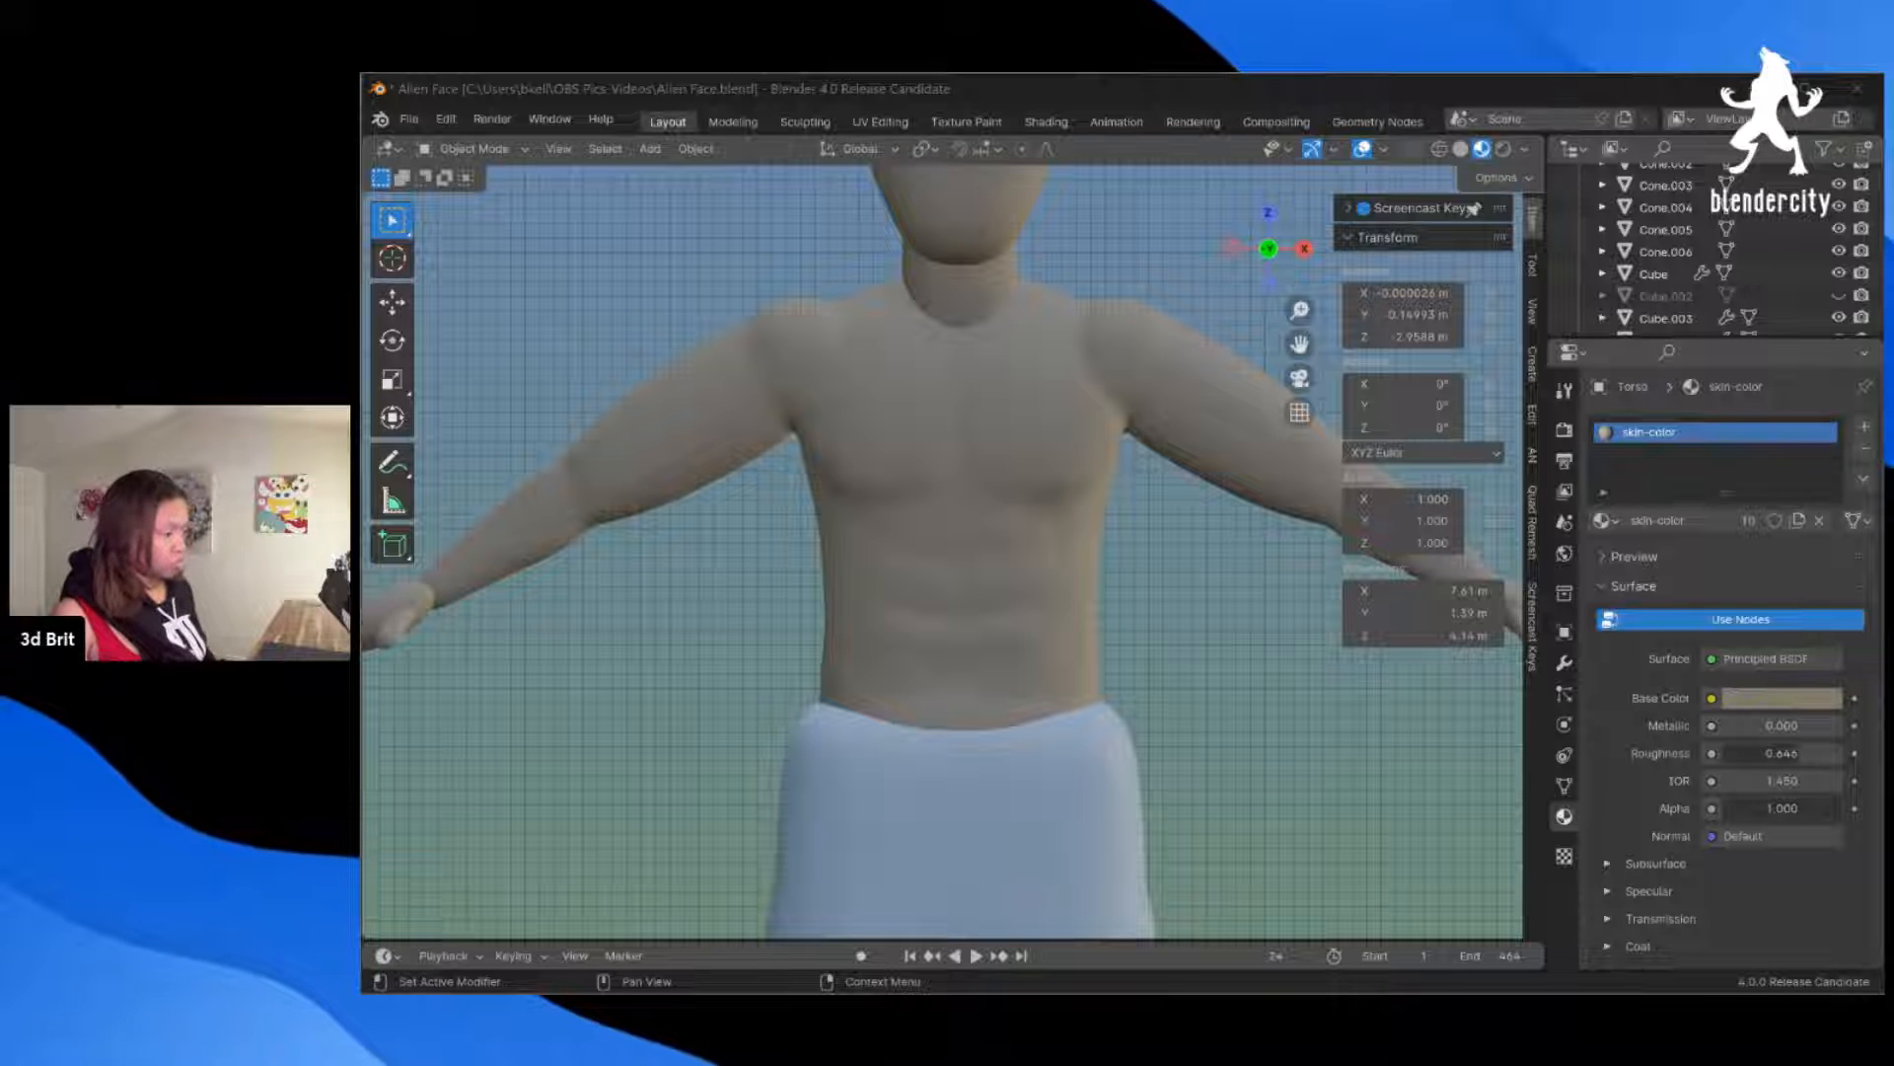
# Step: Select the character's torso and open the UV Editing workspace for it
pyautogui.click(1064, 631)
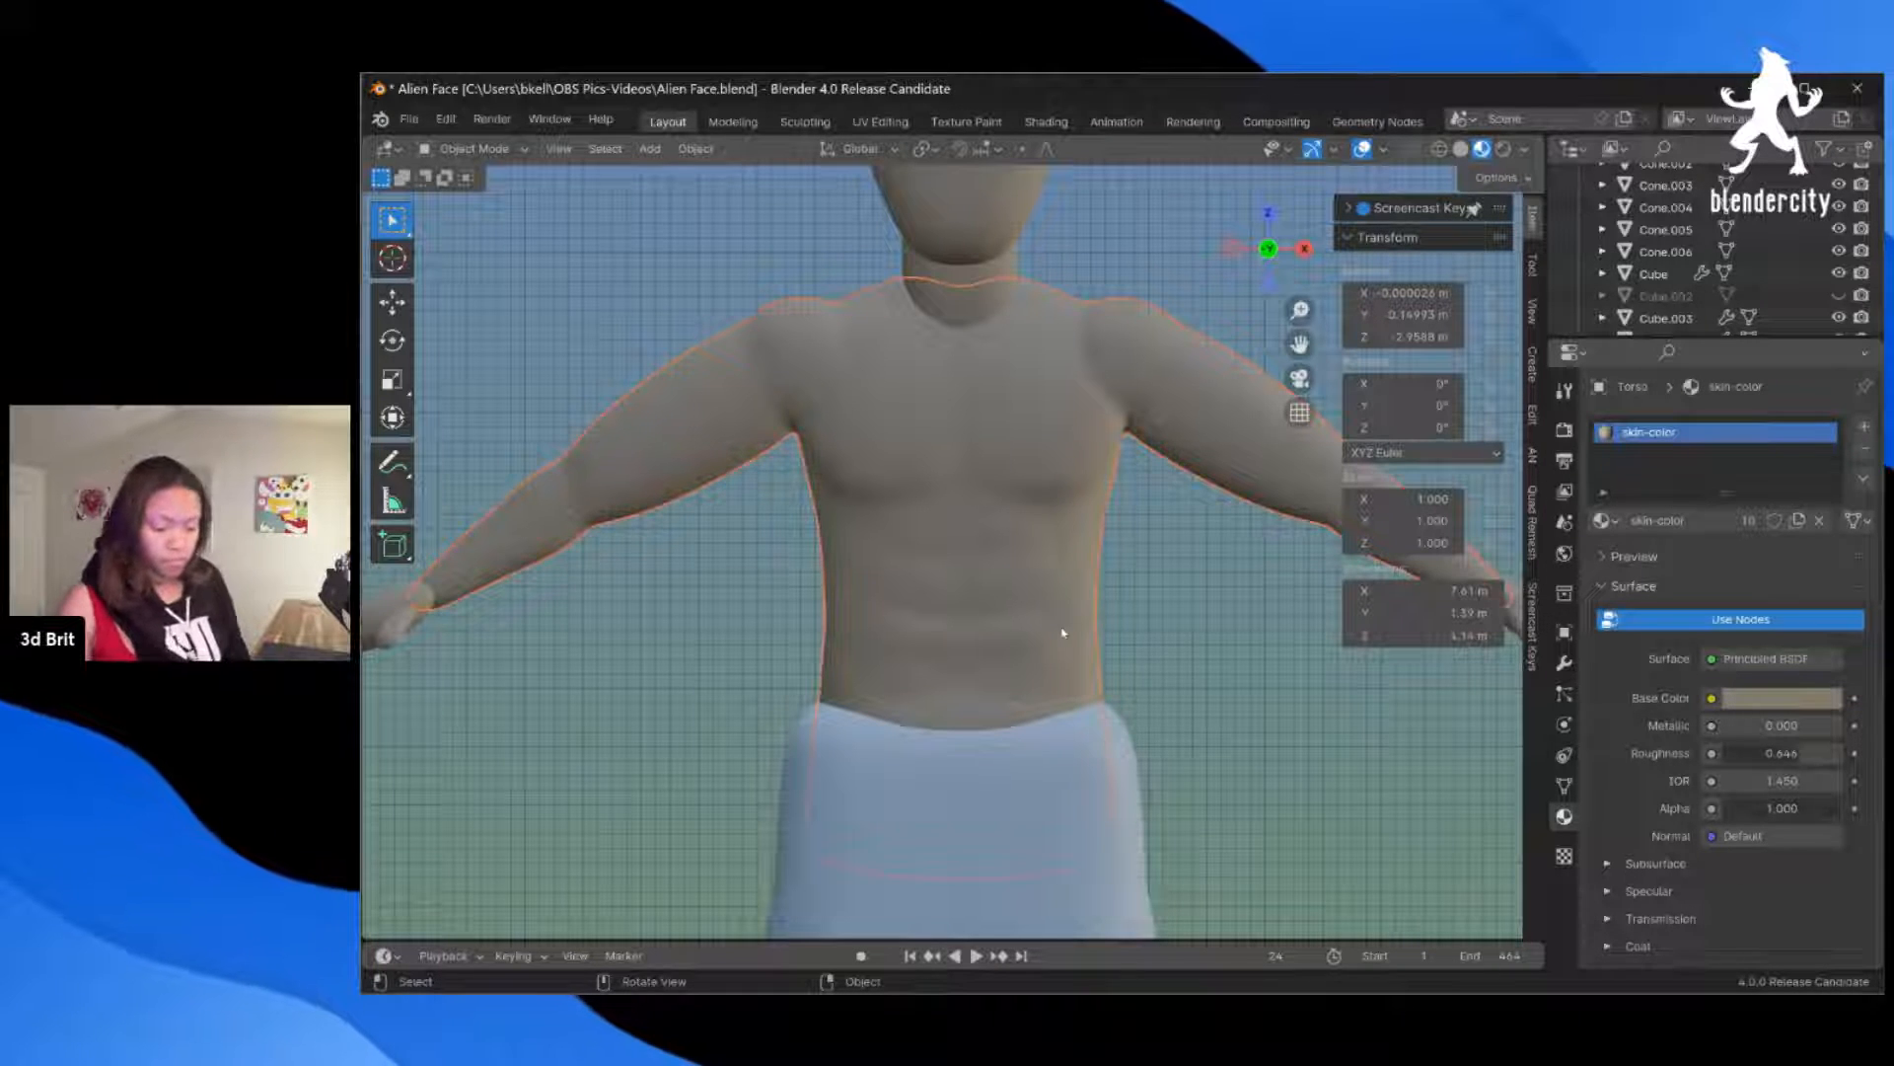
pyautogui.scroll(-3, 954, 529)
pyautogui.scroll(2, 953, 530)
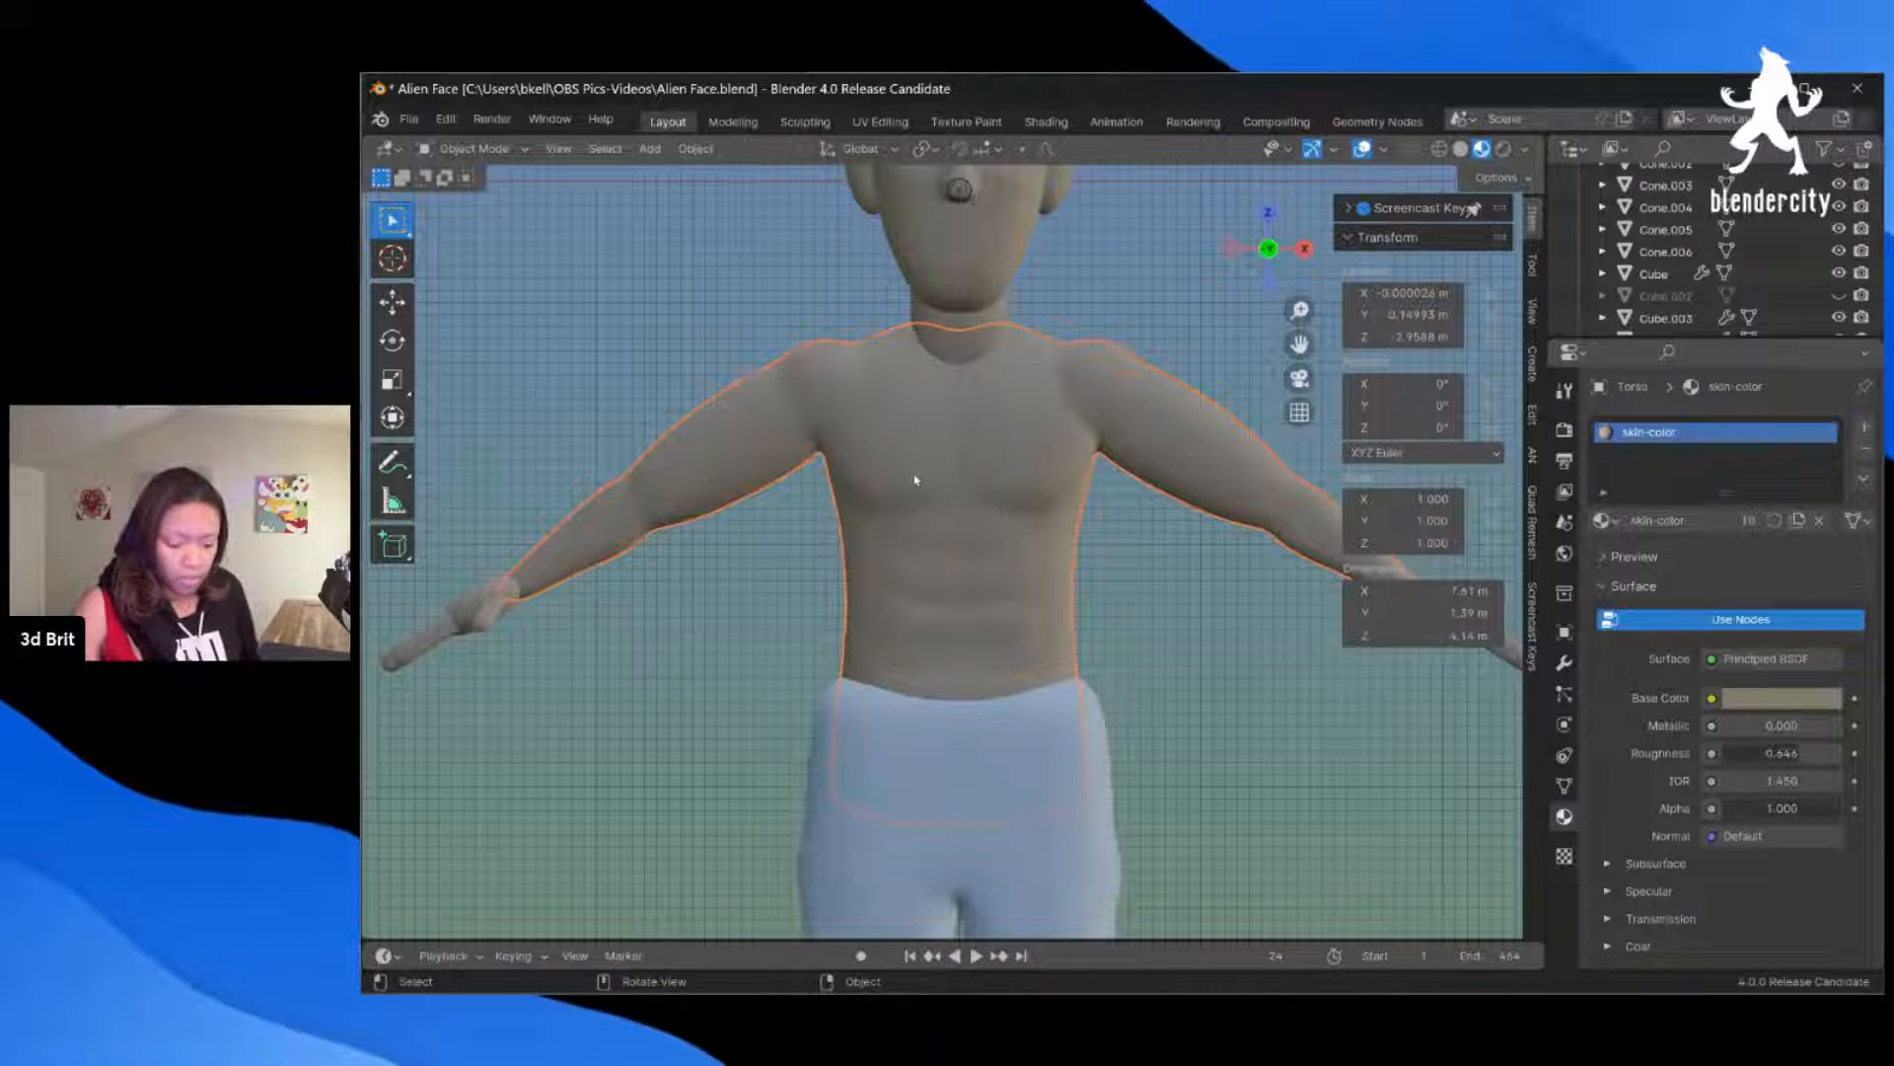
pyautogui.scroll(2, 916, 481)
pyautogui.scroll(-4, 914, 477)
pyautogui.moveTo(914, 477); pyautogui.dragTo(990, 490, button='middle')
pyautogui.press('KP_1')
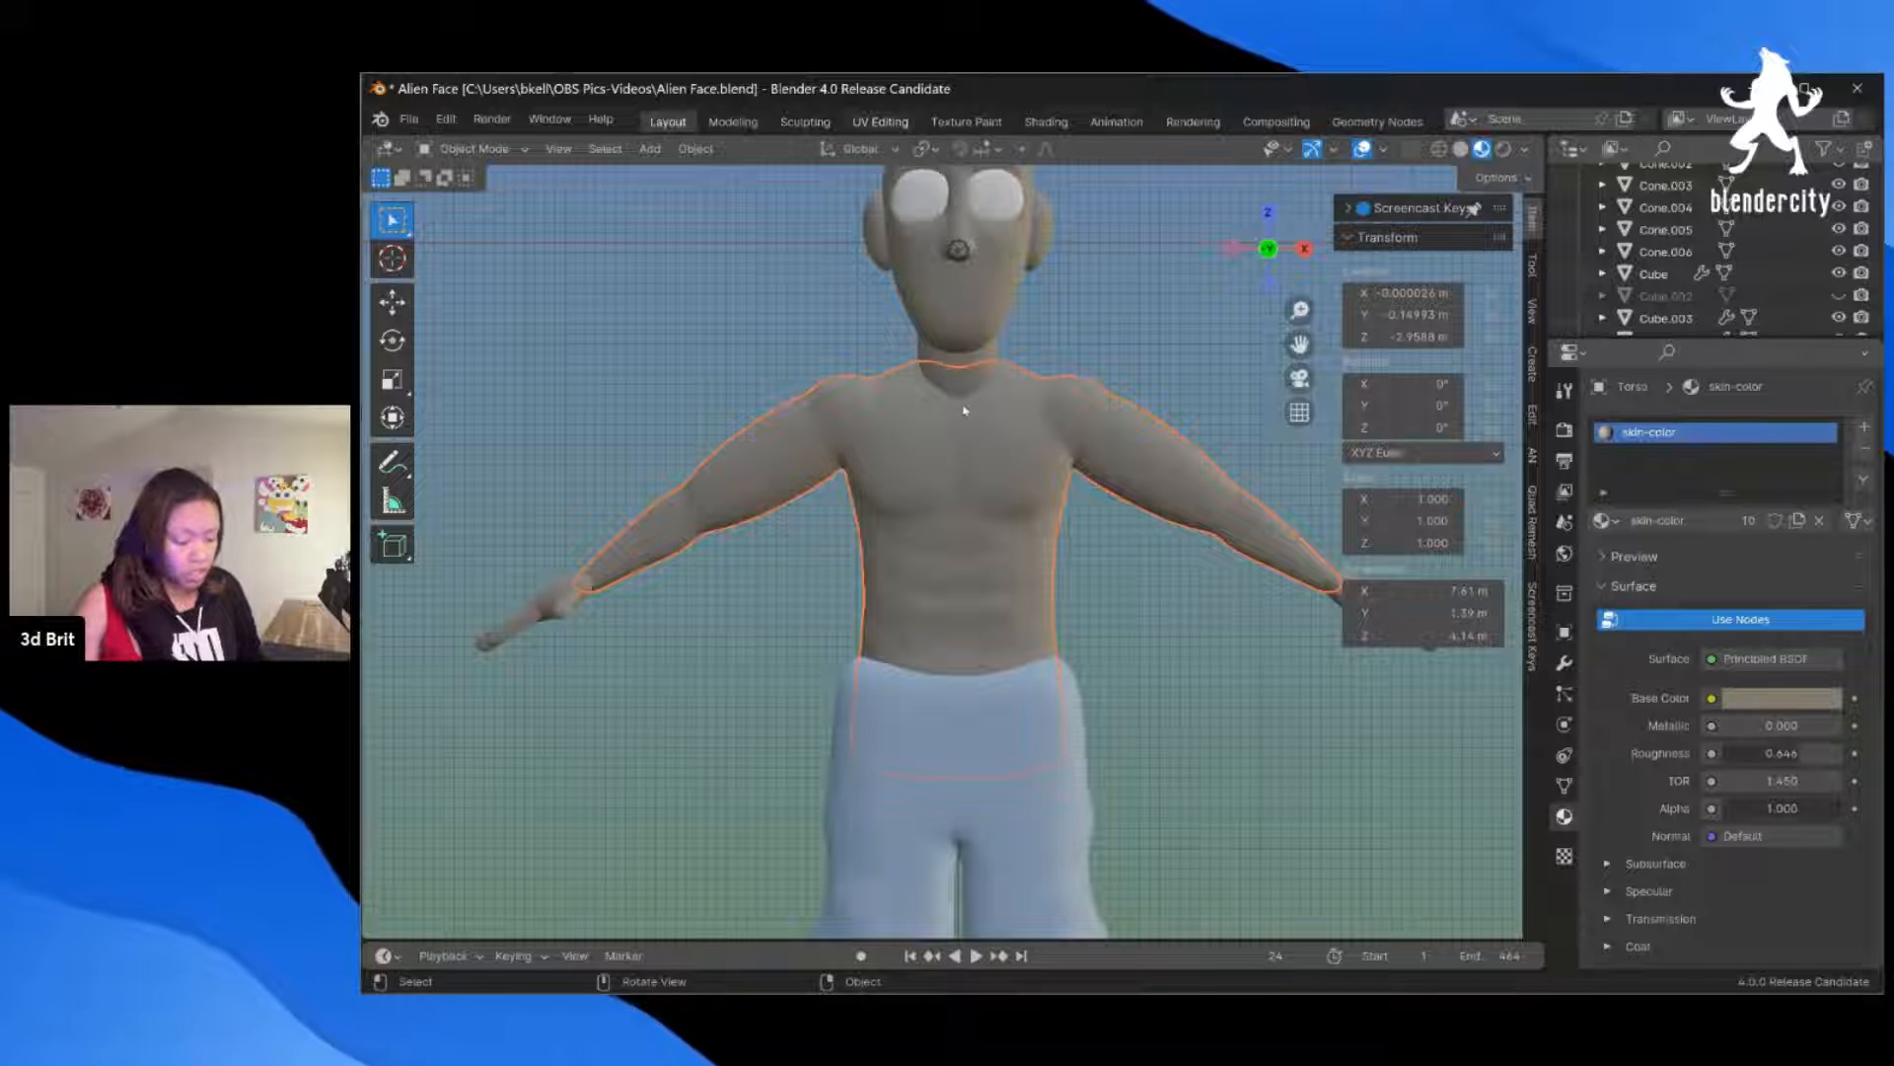
pyautogui.click(895, 124)
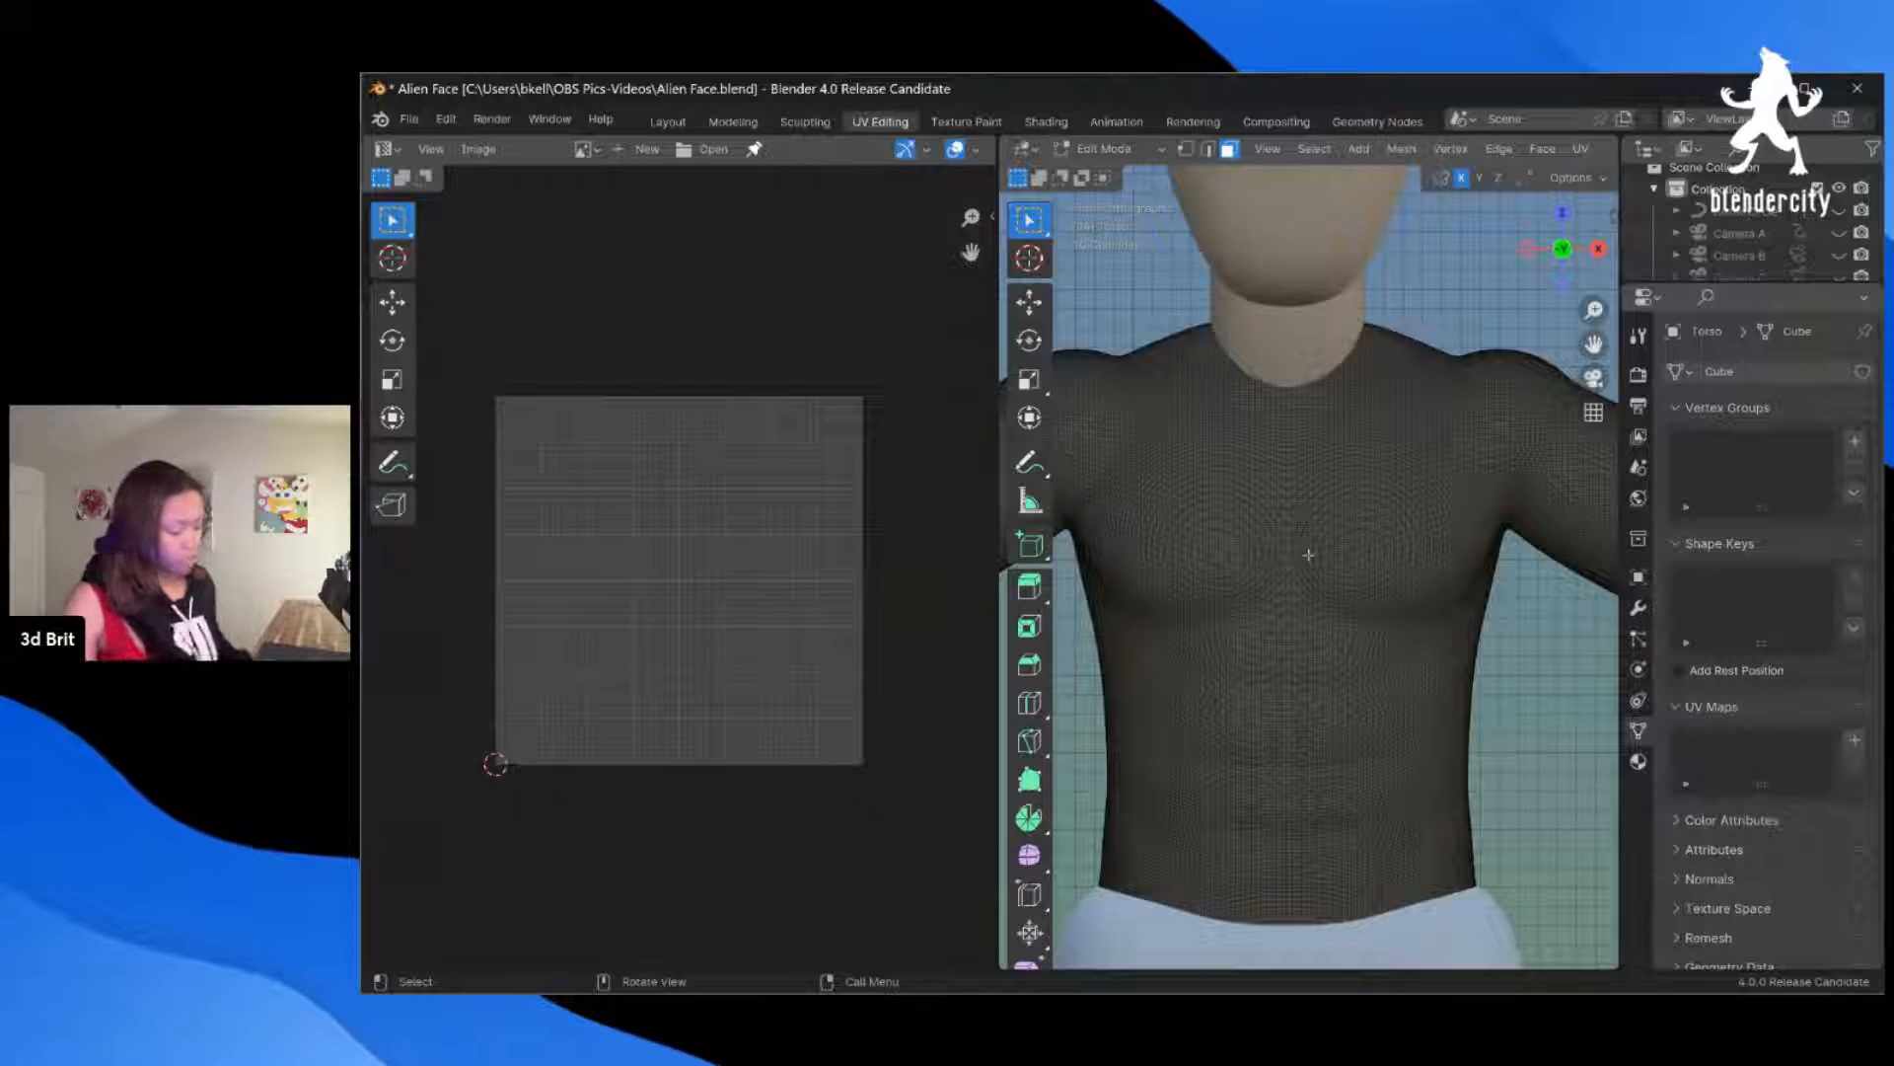
# Step: In front view, select a roughly square block of faces on one side of the upper chest and unwrap it
pyautogui.moveTo(1306, 554)
pyautogui.mouseDown(button='middle')
pyautogui.moveTo(1343, 549)
pyautogui.moveTo(1285, 542)
pyautogui.moveTo(1309, 554)
pyautogui.mouseUp(button='middle')
pyautogui.scroll(-3, 1343, 552)
pyautogui.scroll(1, 1309, 555)
pyautogui.press('KP_1')
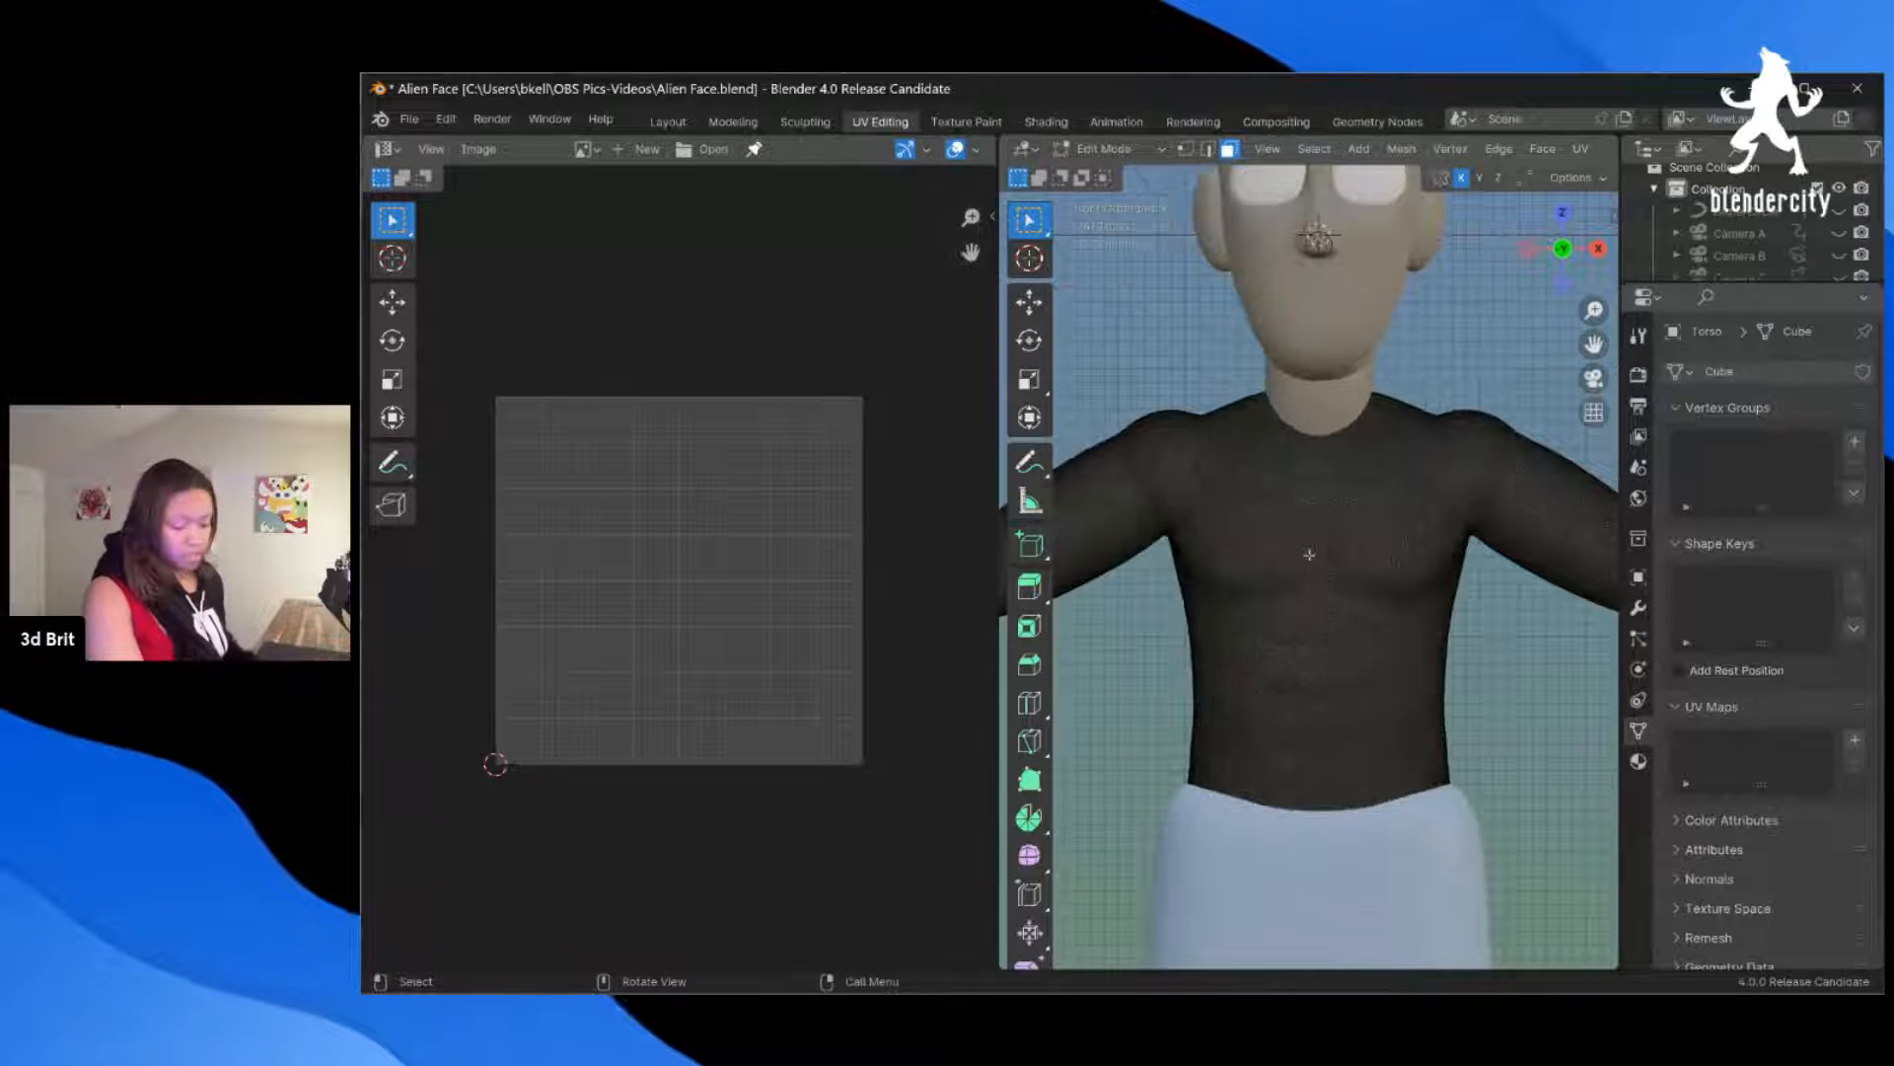
pyautogui.scroll(3, 1309, 554)
pyautogui.scroll(6, 1268, 503)
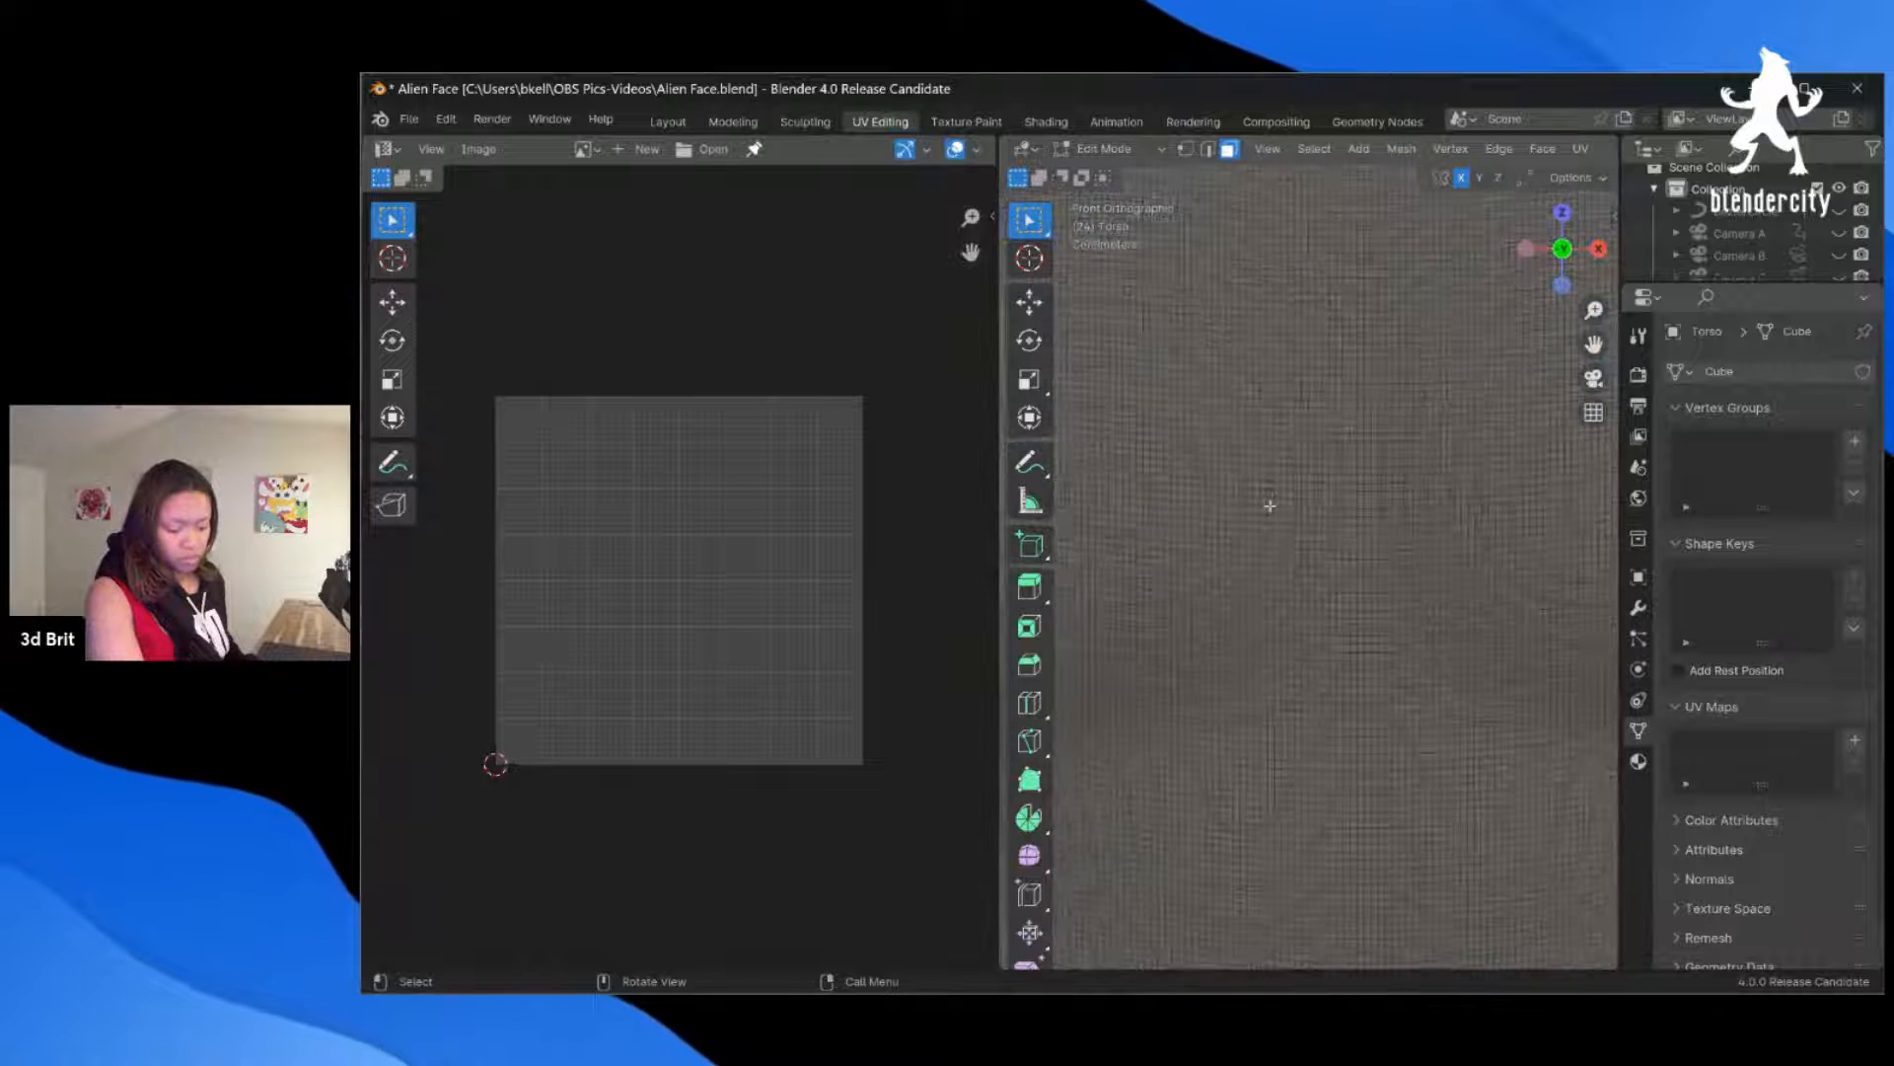
pyautogui.scroll(-6, 1270, 503)
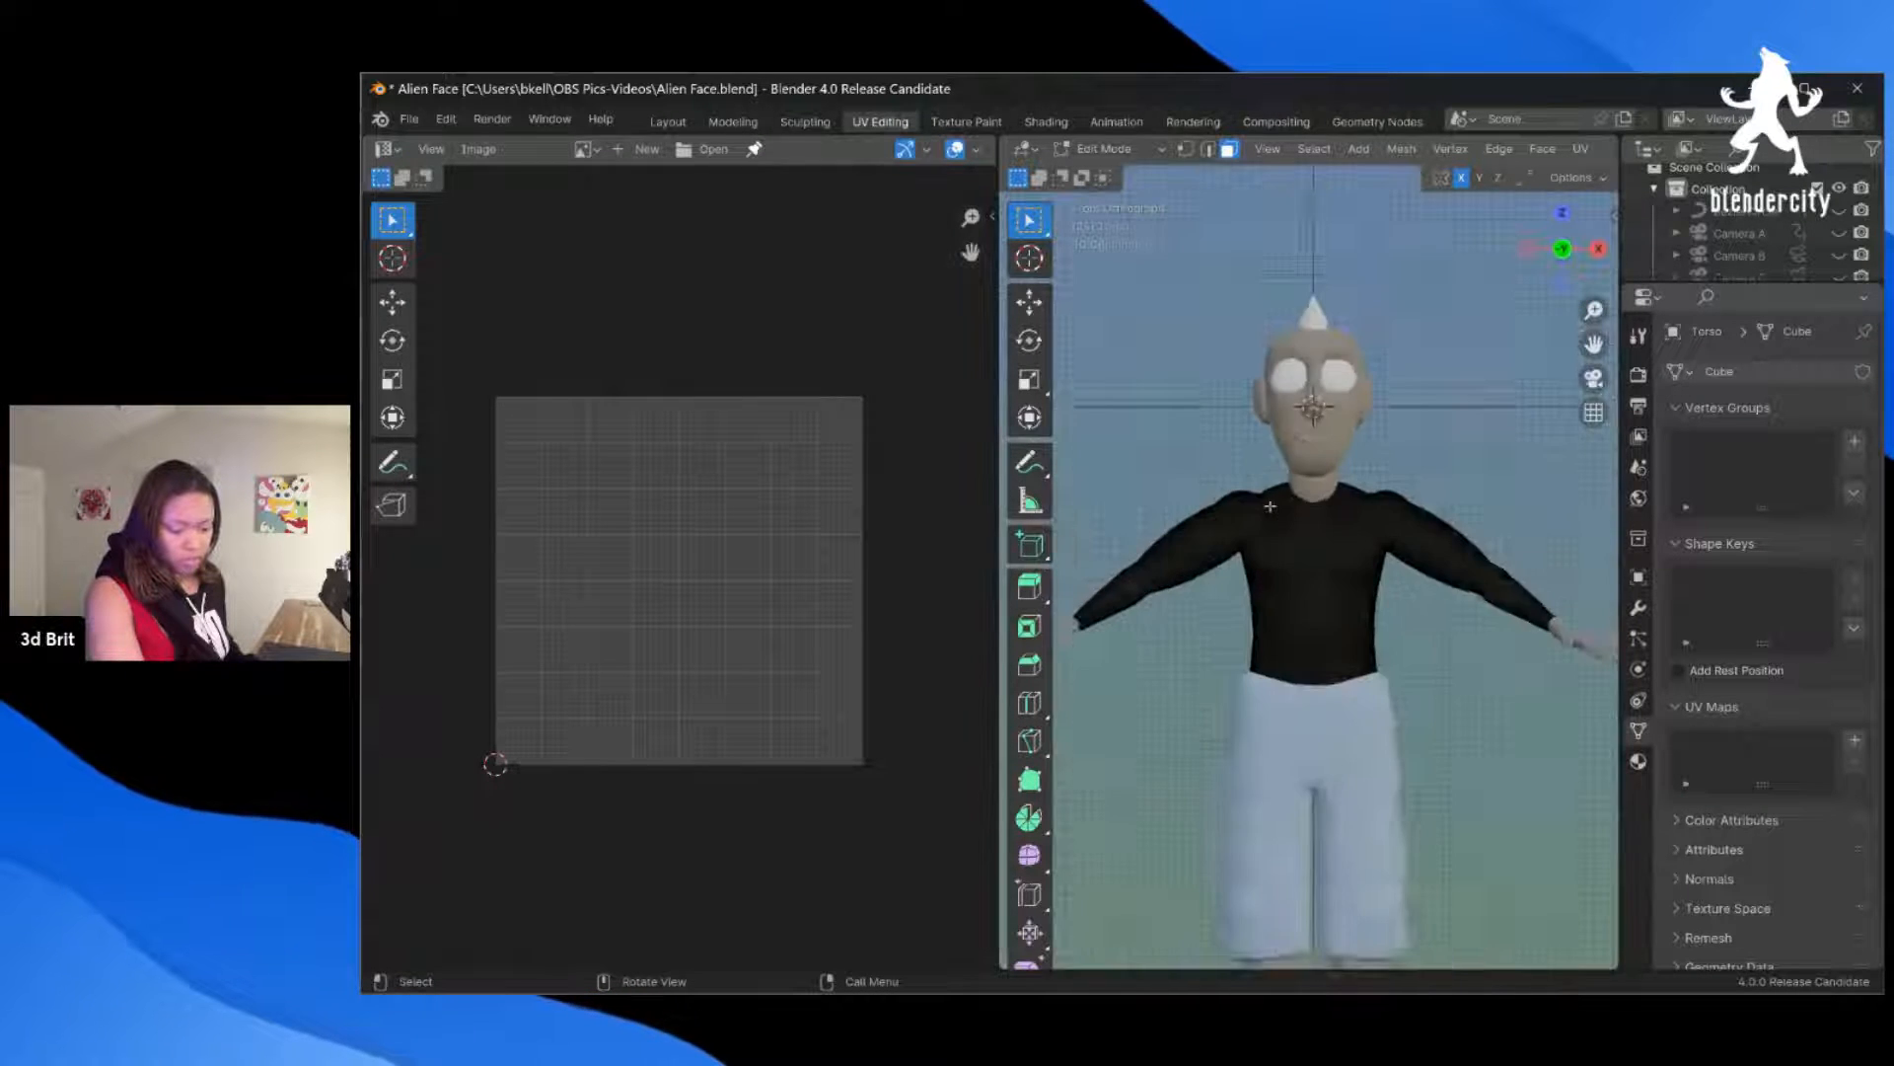
pyautogui.scroll(3, 1268, 499)
pyautogui.moveTo(1264, 499)
pyautogui.mouseDown(button='middle')
pyautogui.moveTo(1335, 526)
pyautogui.moveTo(1289, 505)
pyautogui.mouseUp(button='middle')
pyautogui.press('KP_1')
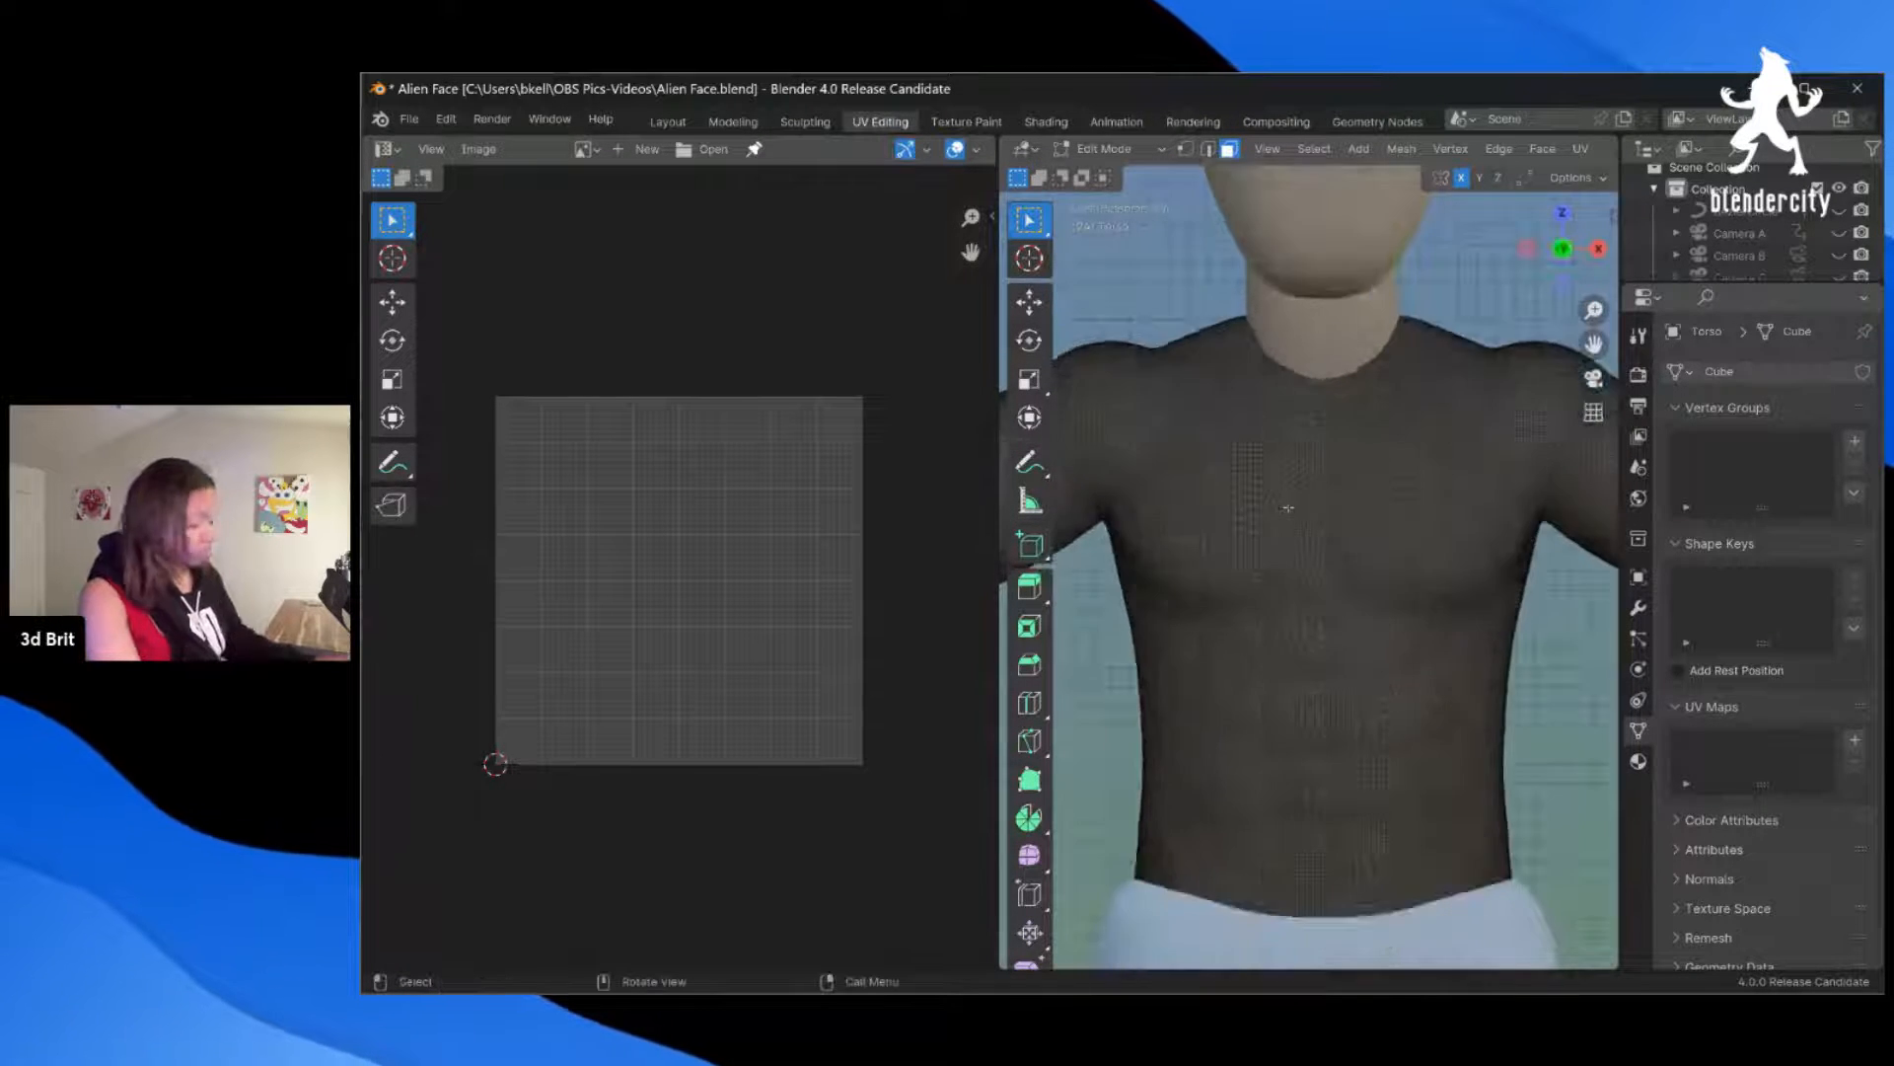
pyautogui.scroll(1, 1153, 522)
pyautogui.scroll(3, 1273, 463)
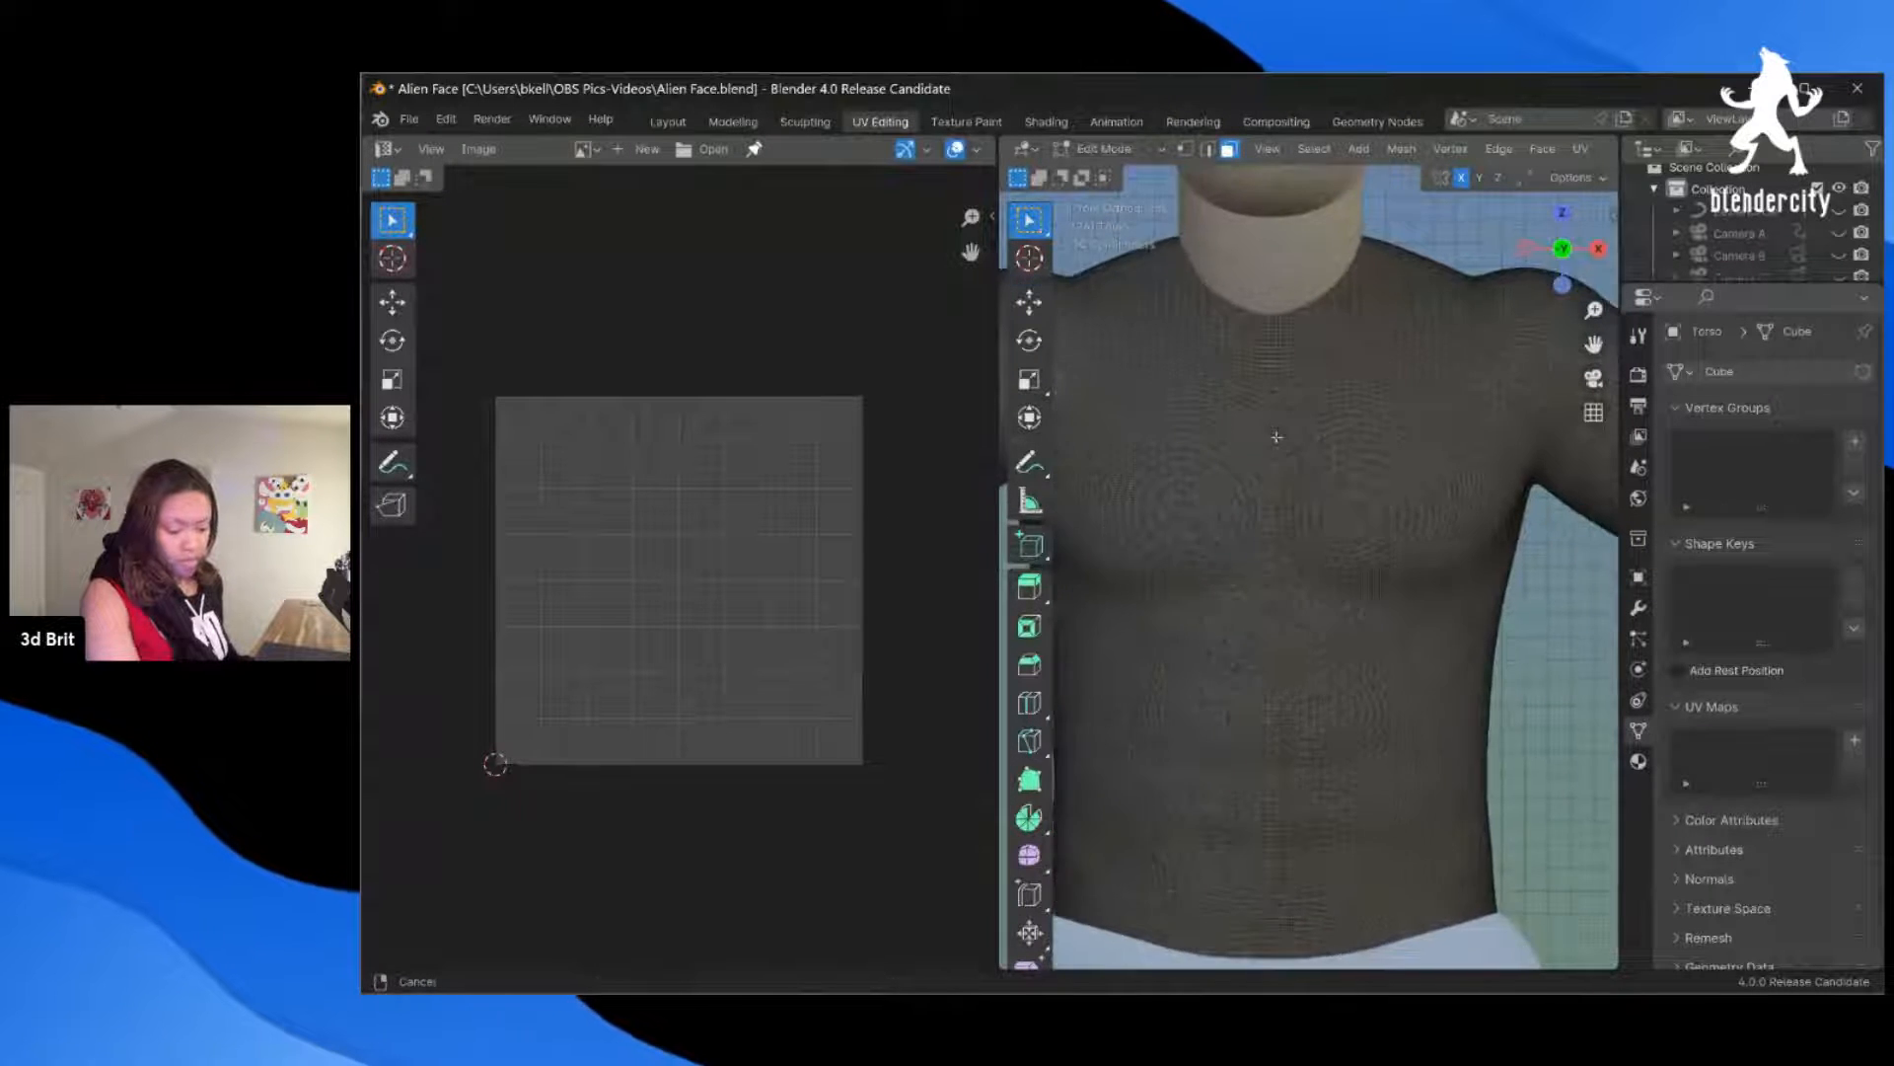
pyautogui.scroll(-3, 1287, 390)
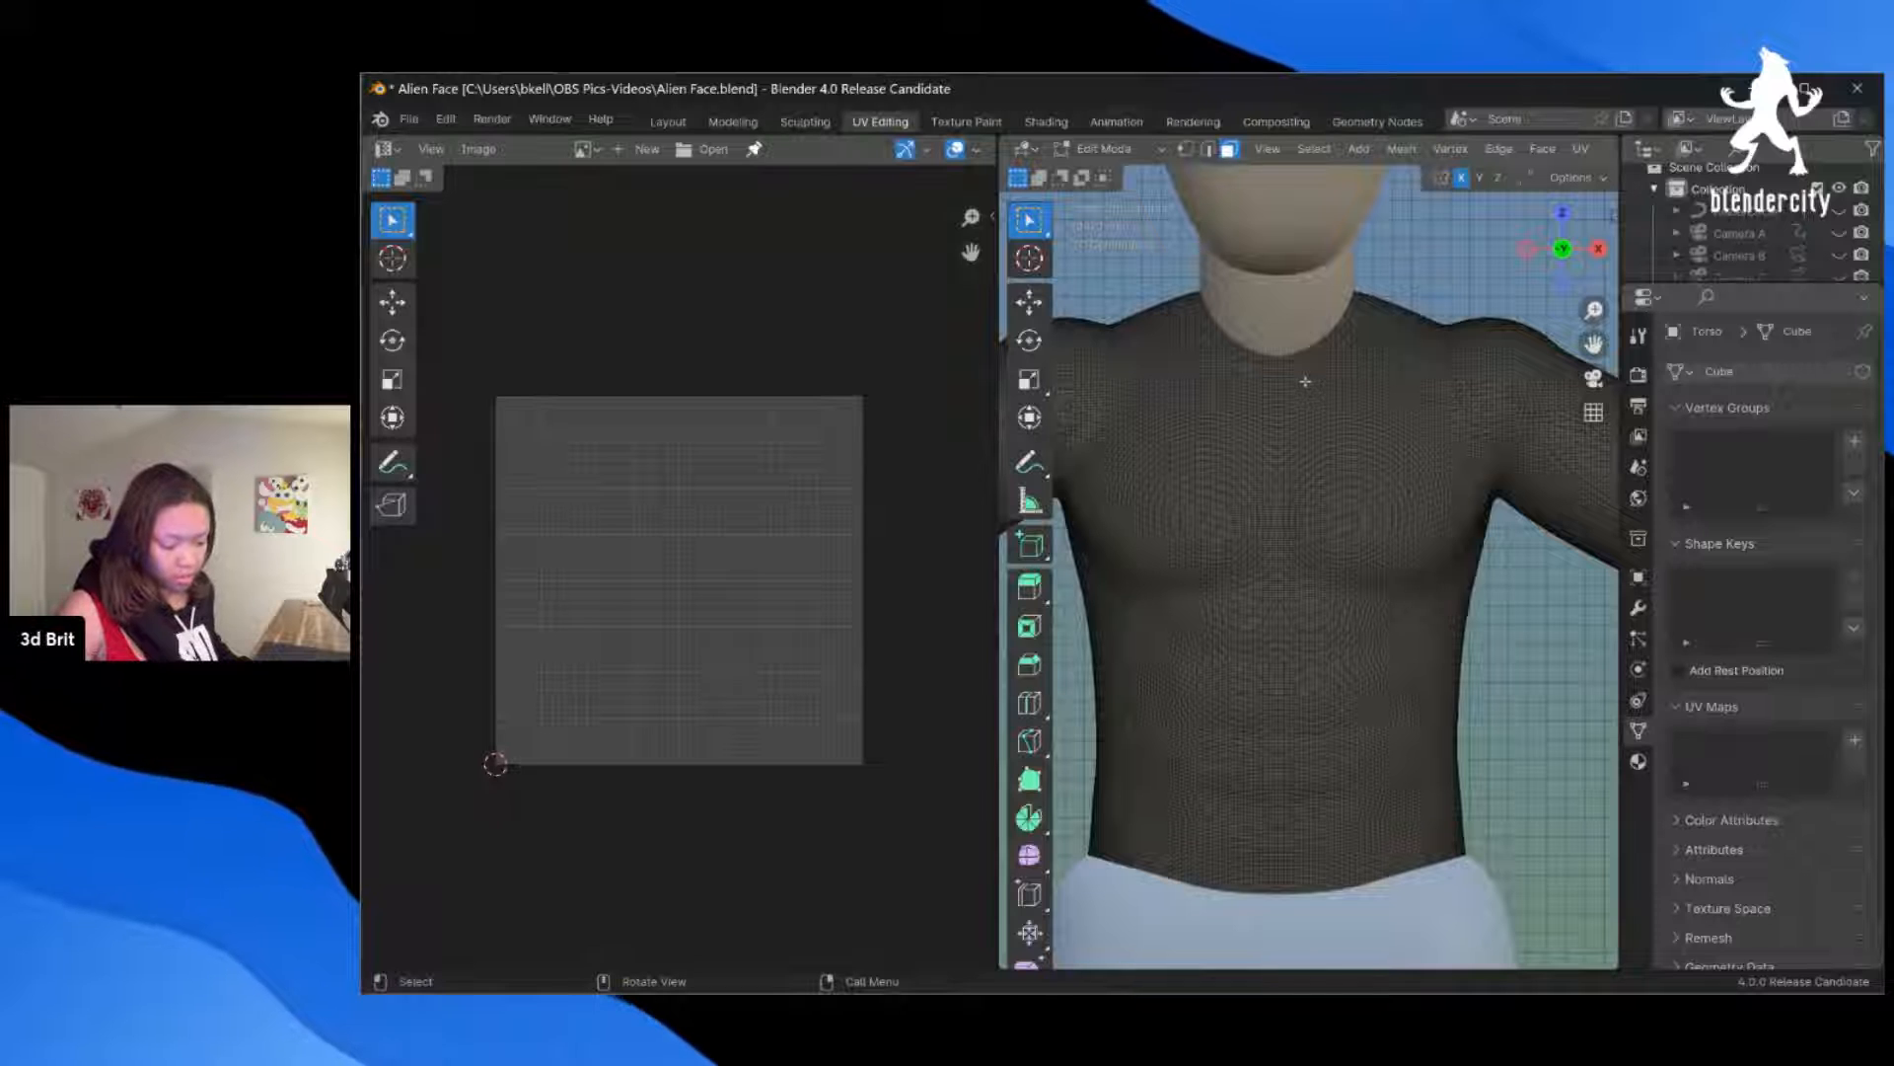
pyautogui.moveTo(1305, 377); pyautogui.dragTo(1452, 541)
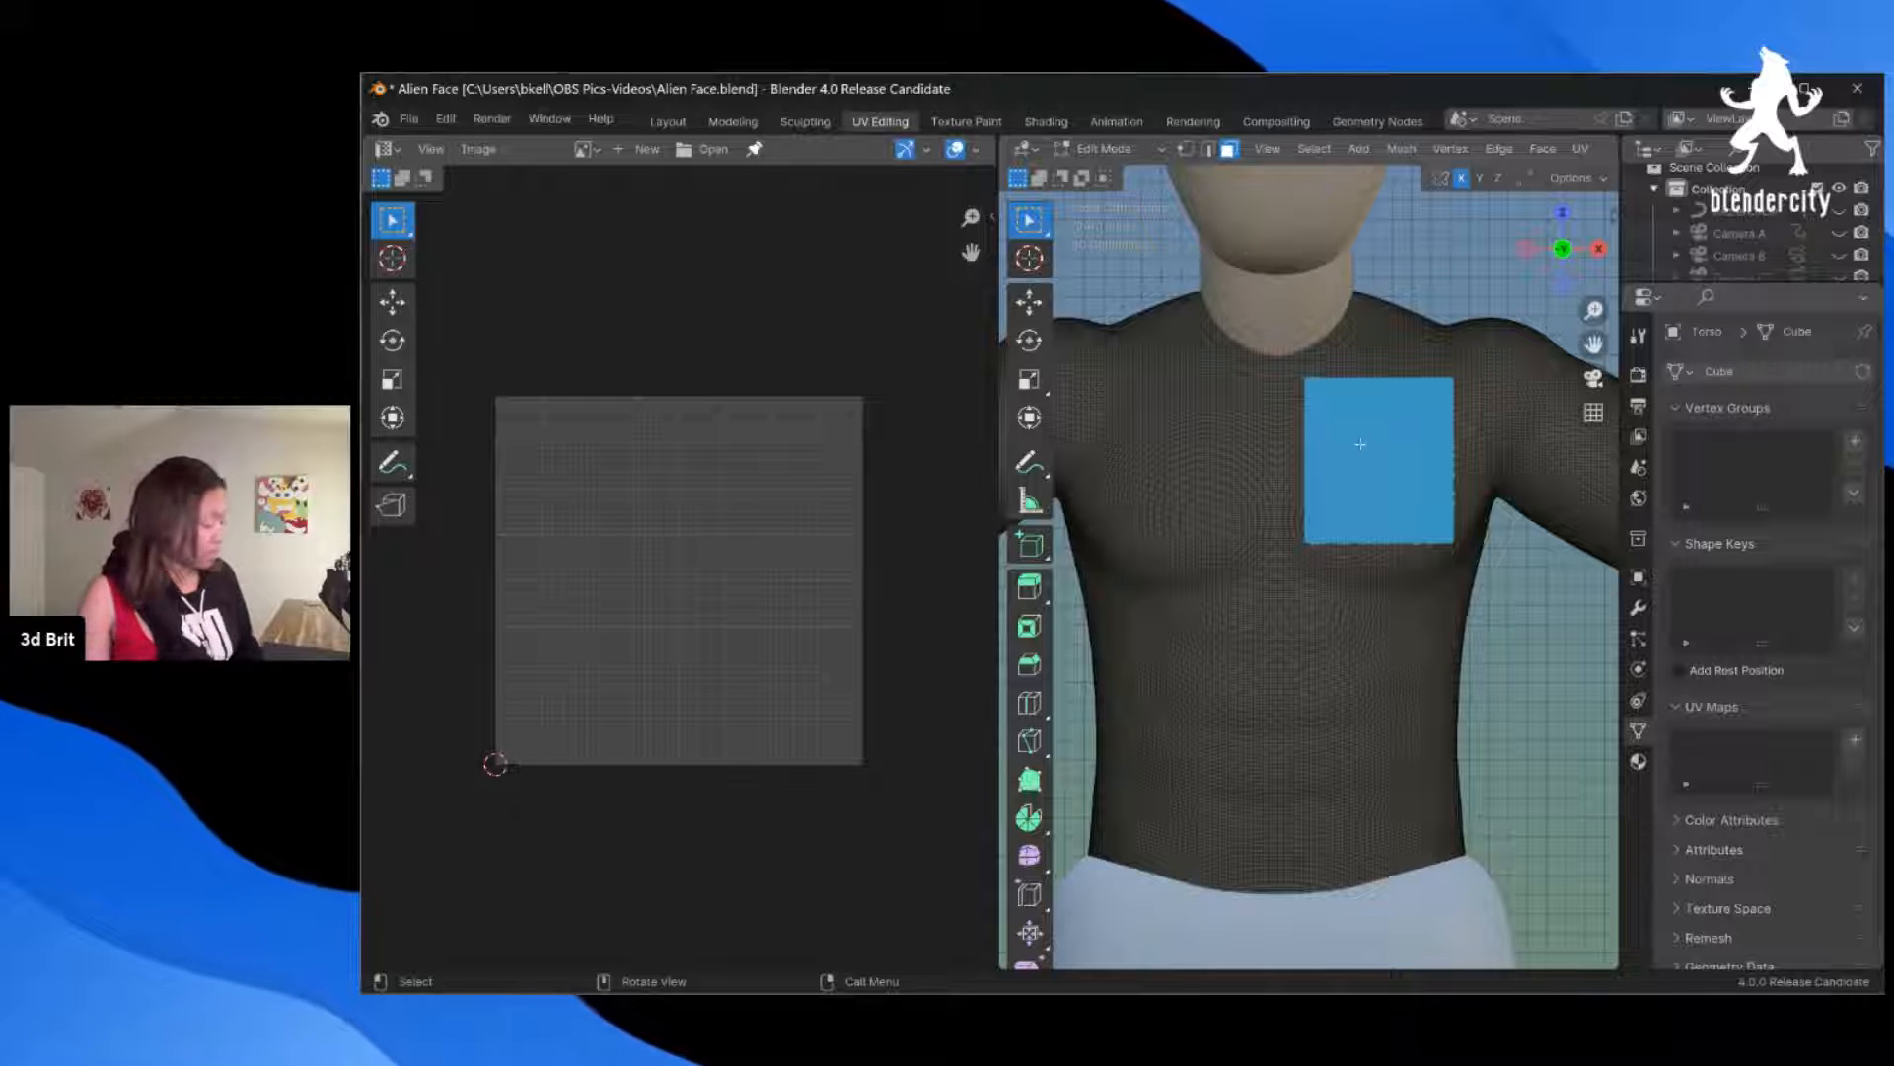
pyautogui.press('u')
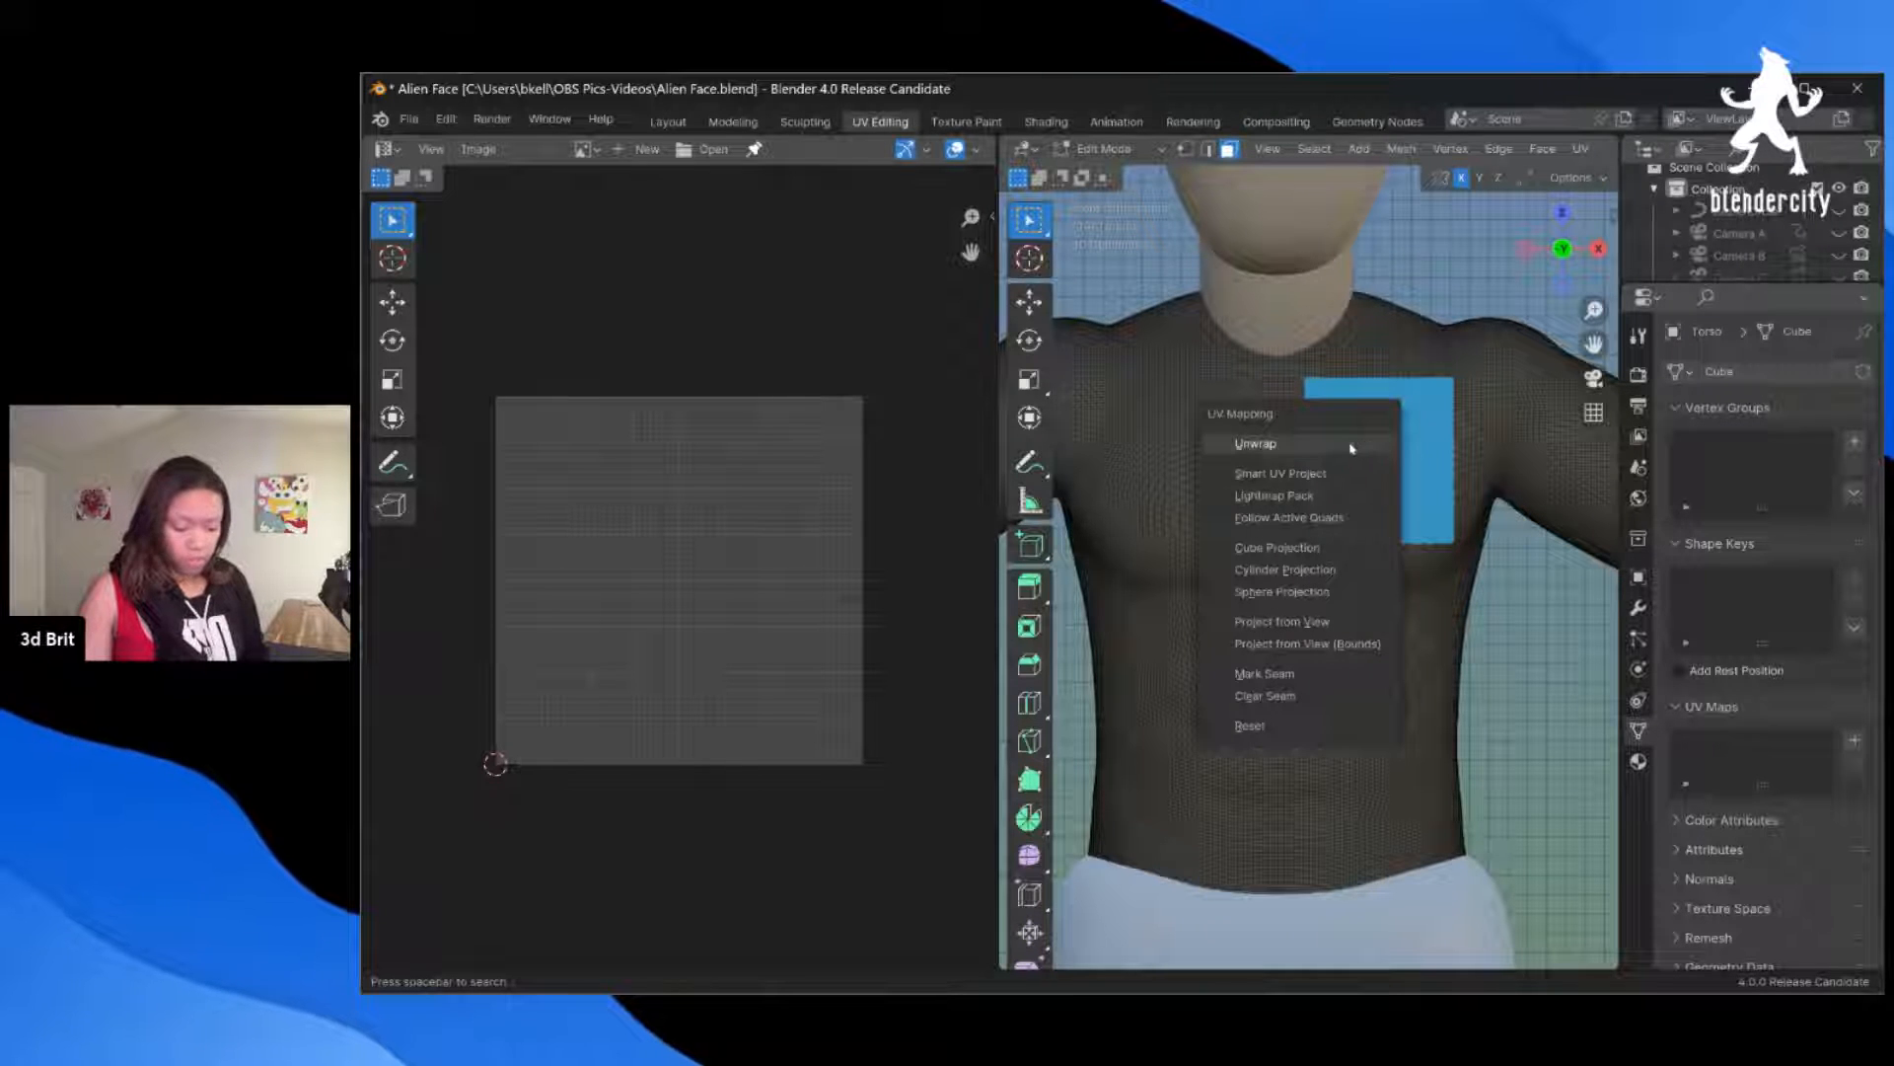
pyautogui.click(1267, 447)
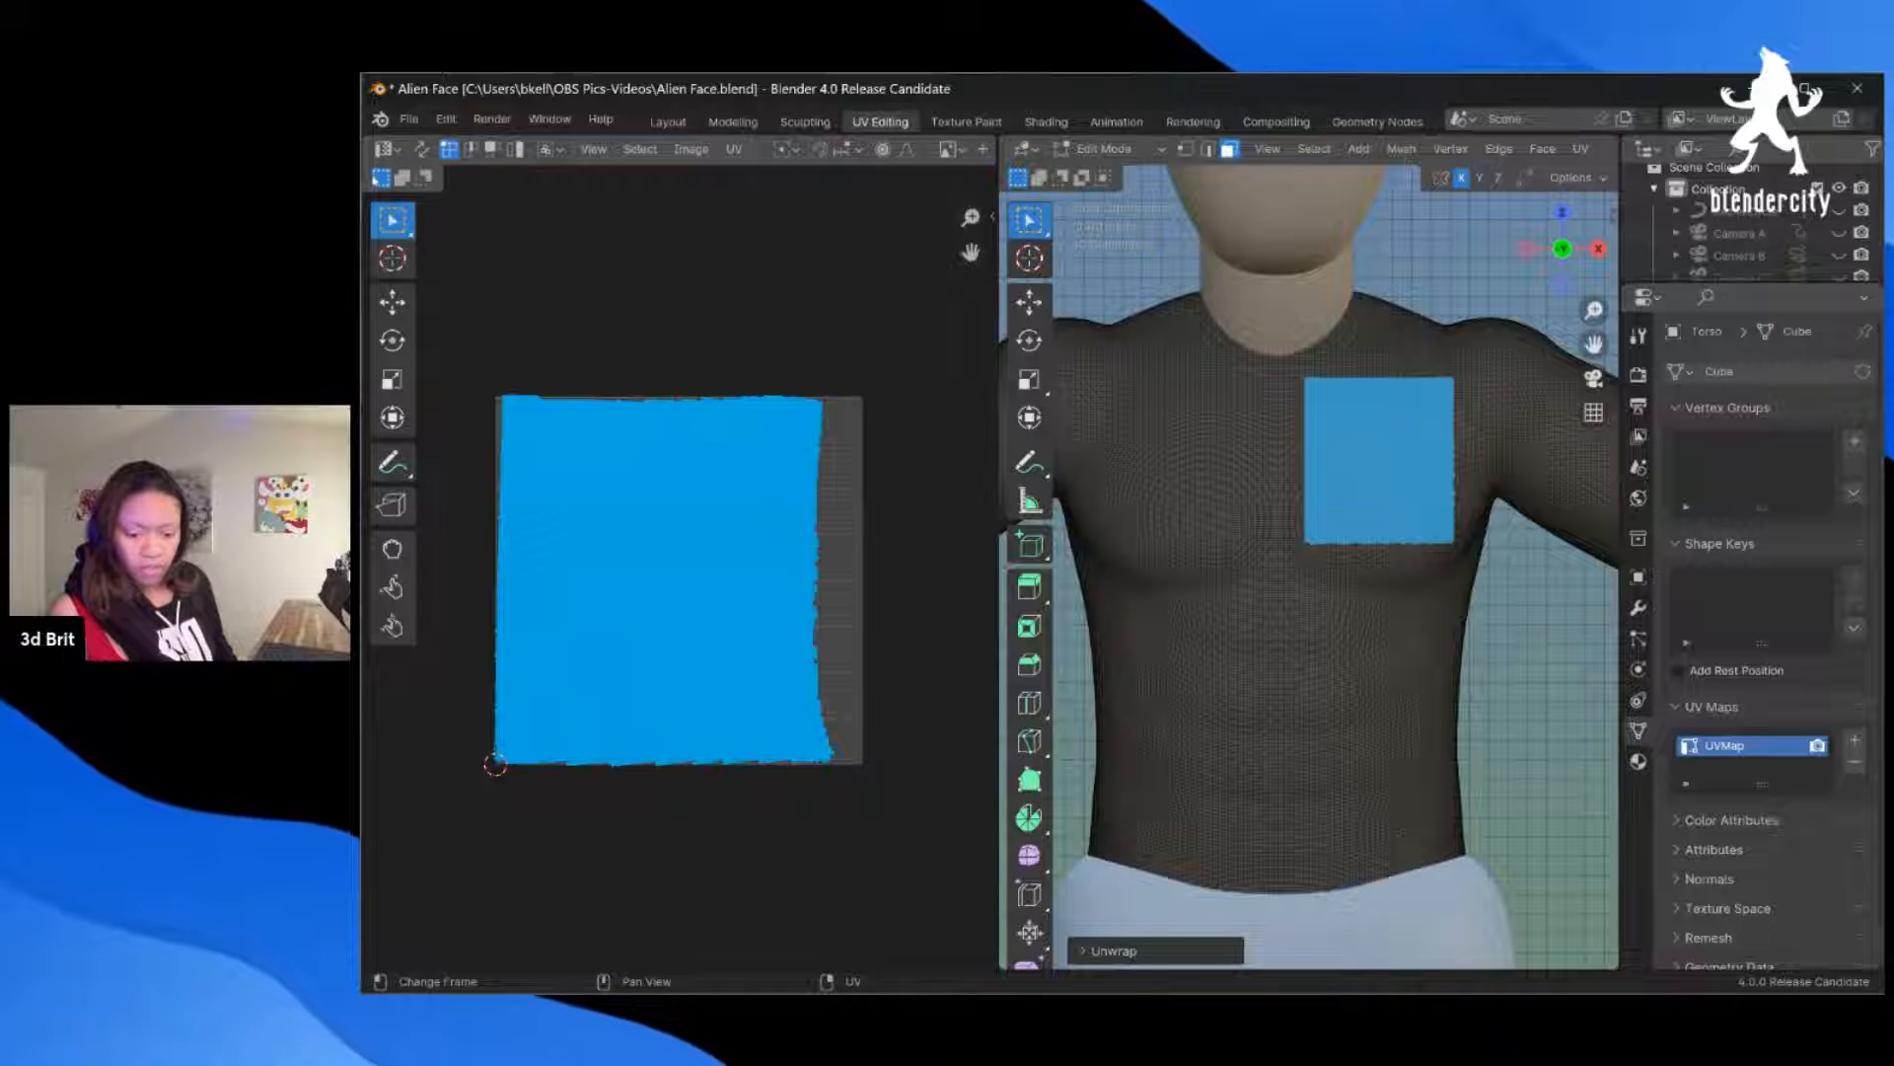
pyautogui.click(385, 149)
pyautogui.click(386, 149)
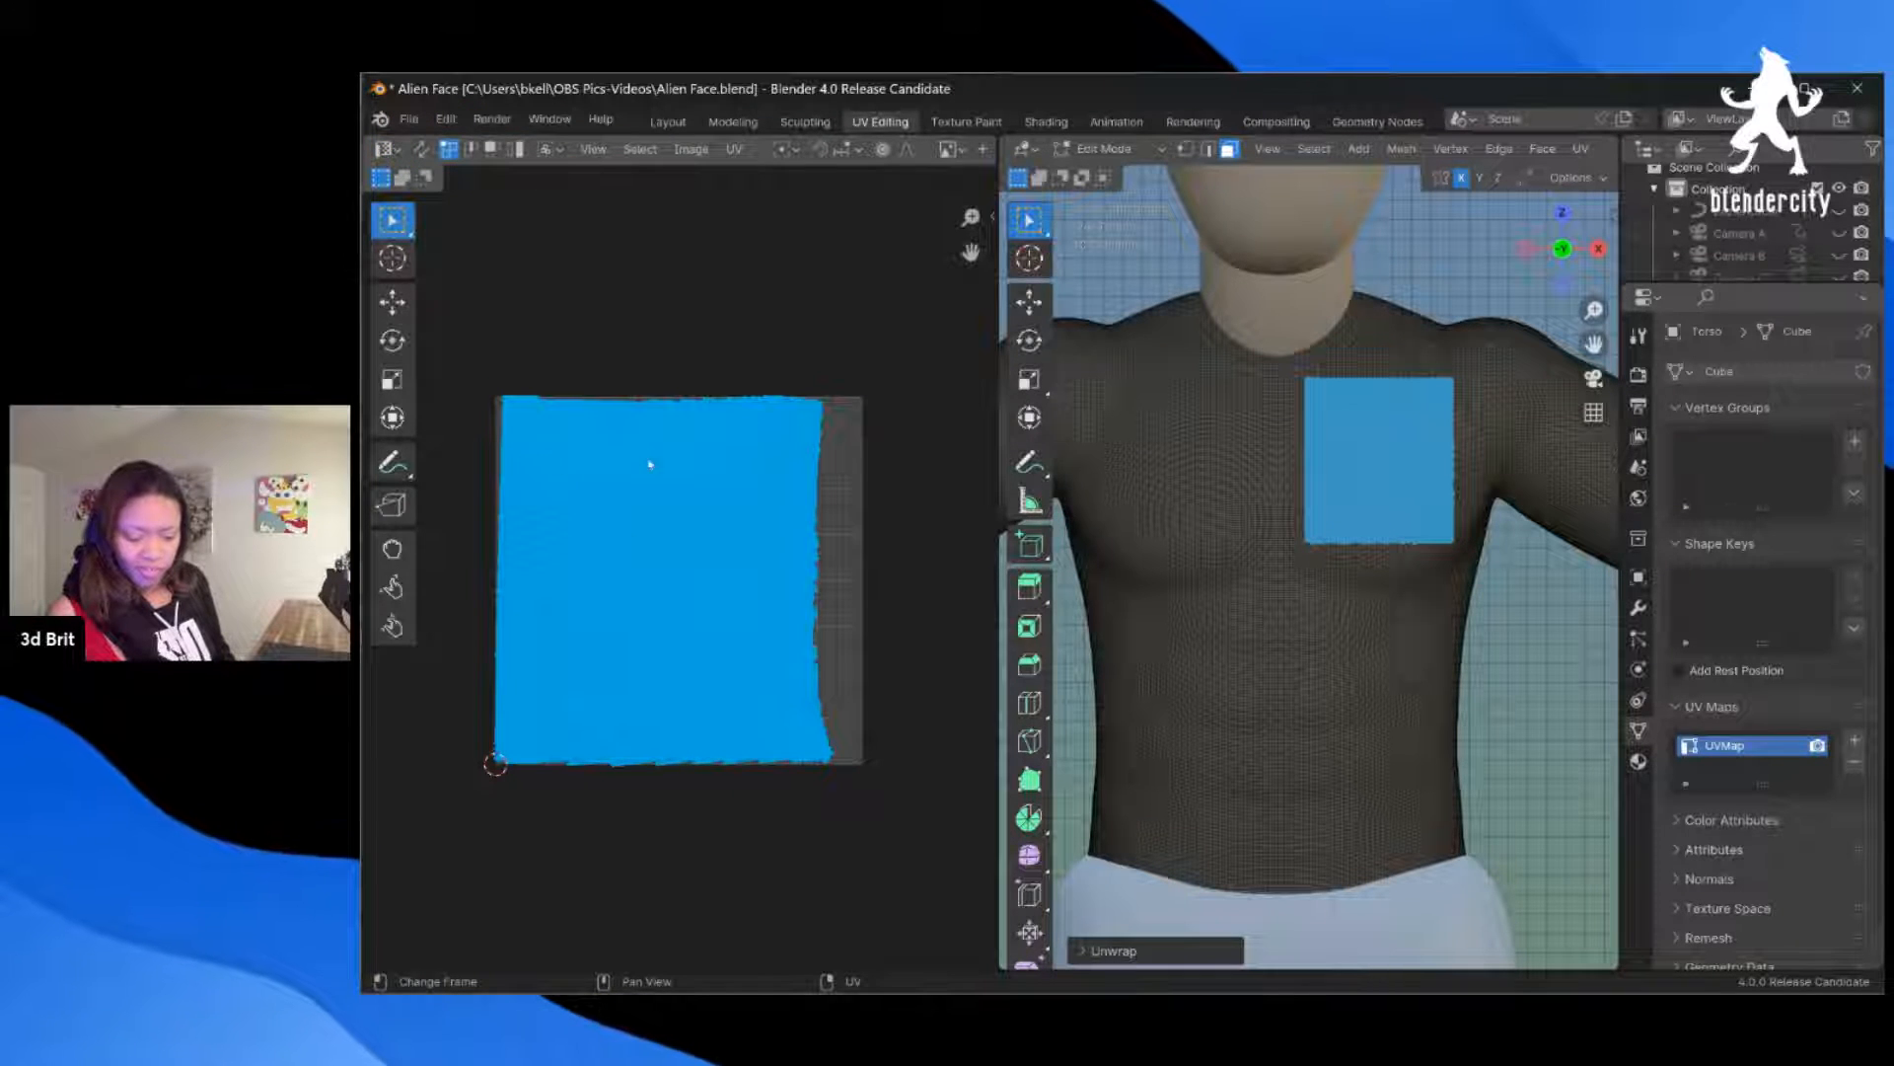
pyautogui.click(387, 149)
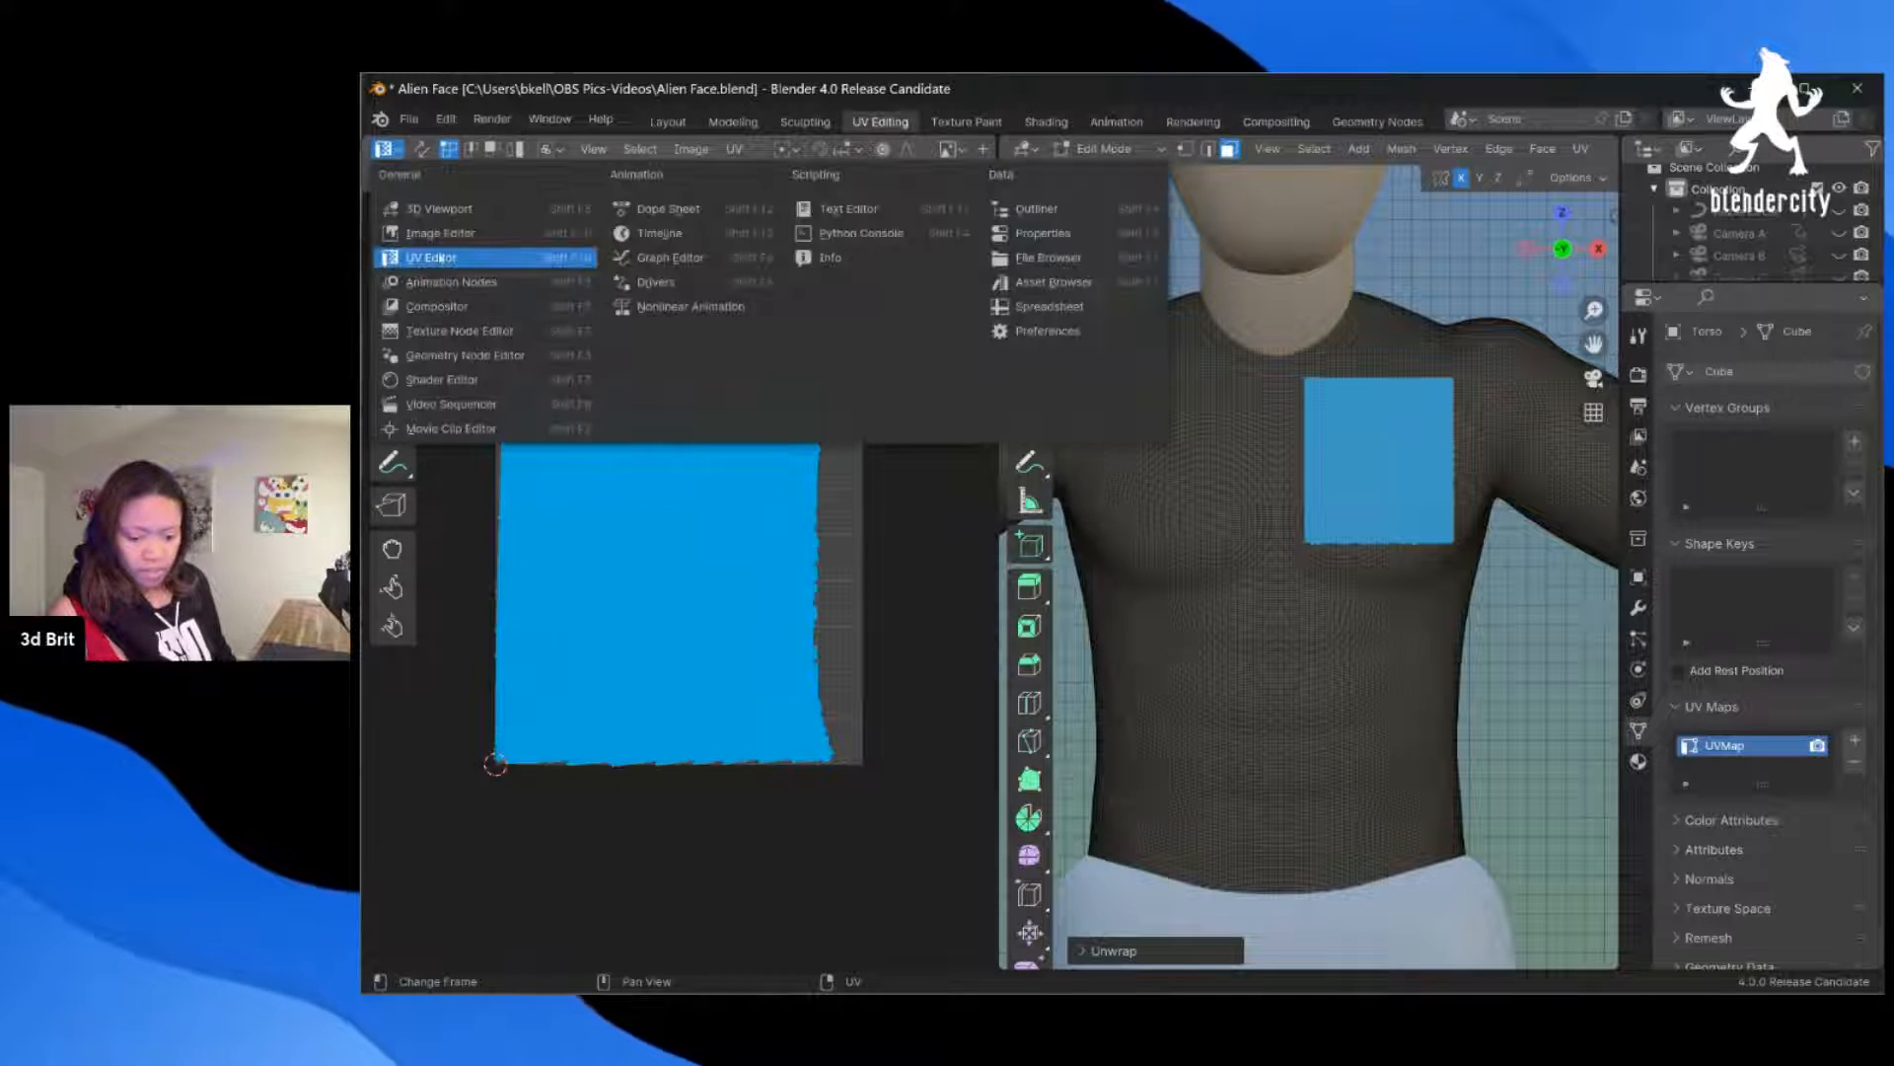
pyautogui.click(399, 150)
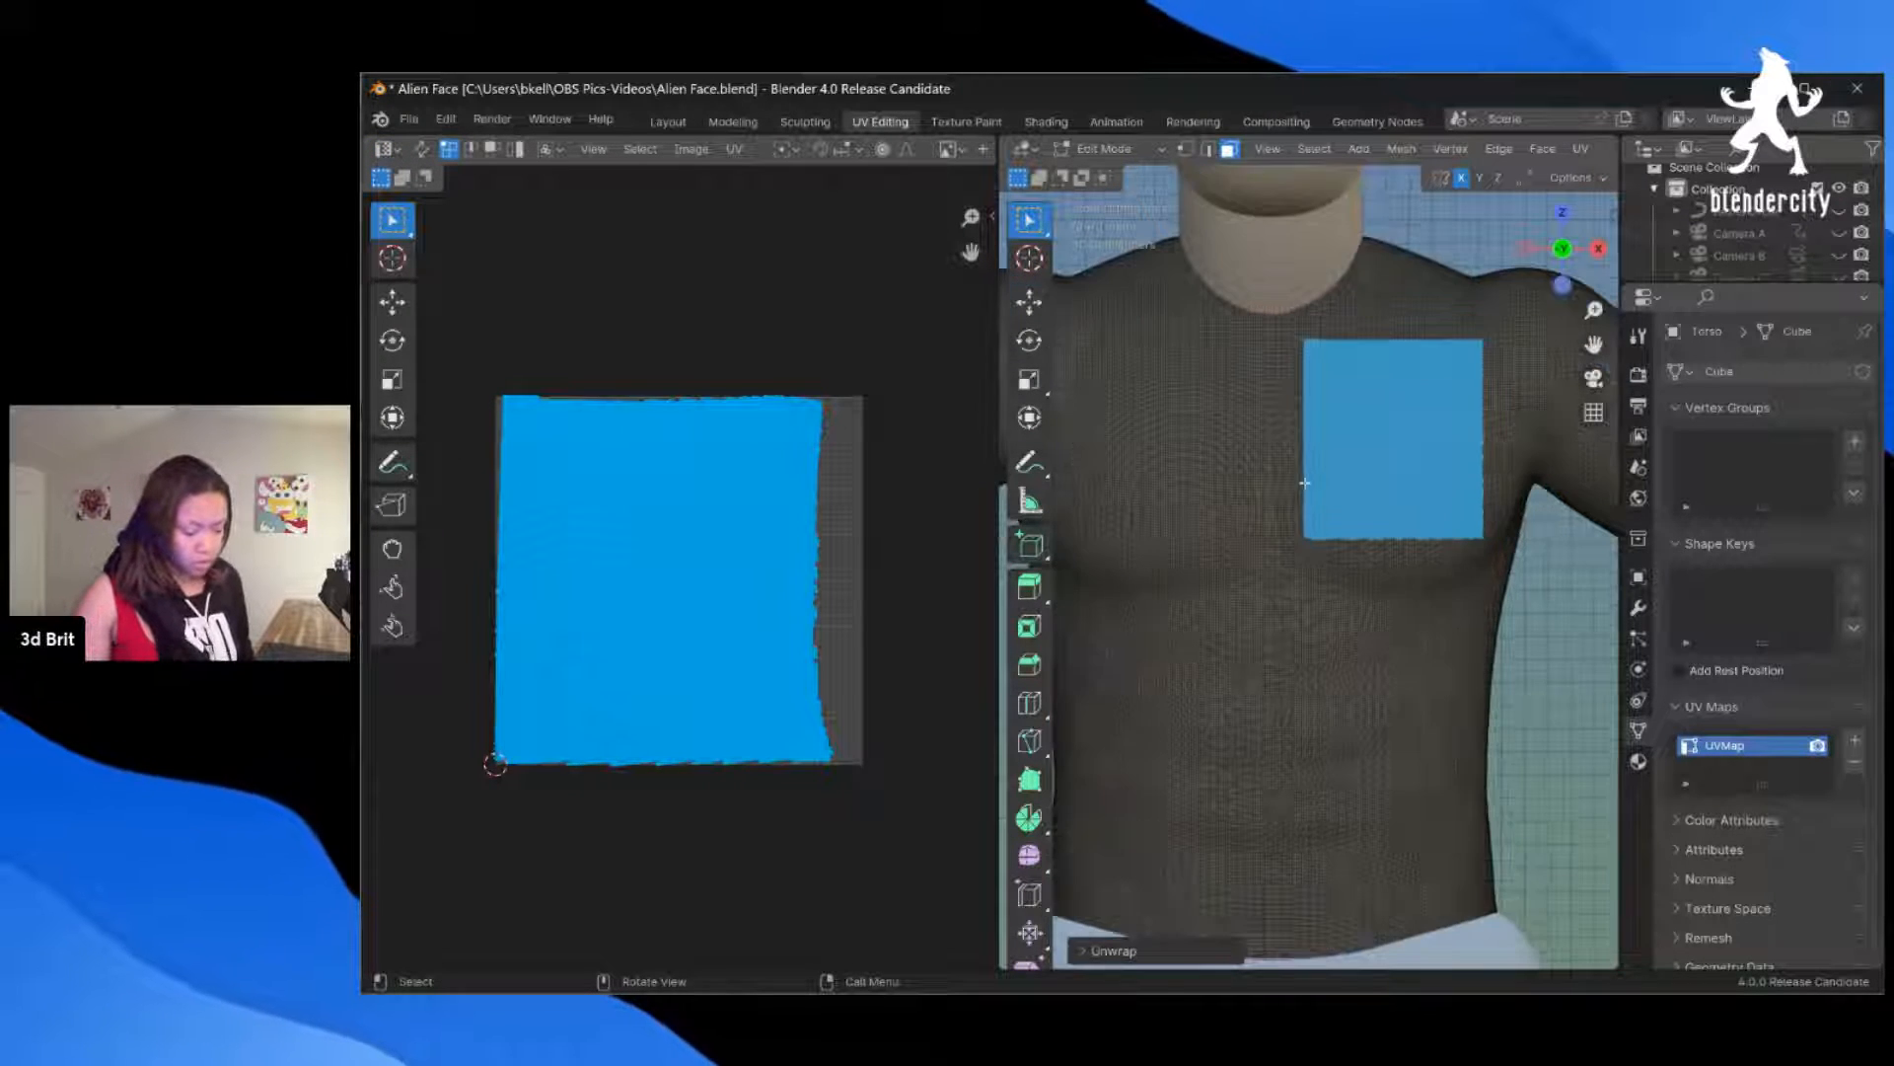
# Step: Show the existing image "b&w dragon tattoo.png" behind the unwrapped chest faces in the UV editor
pyautogui.scroll(1, 1381, 612)
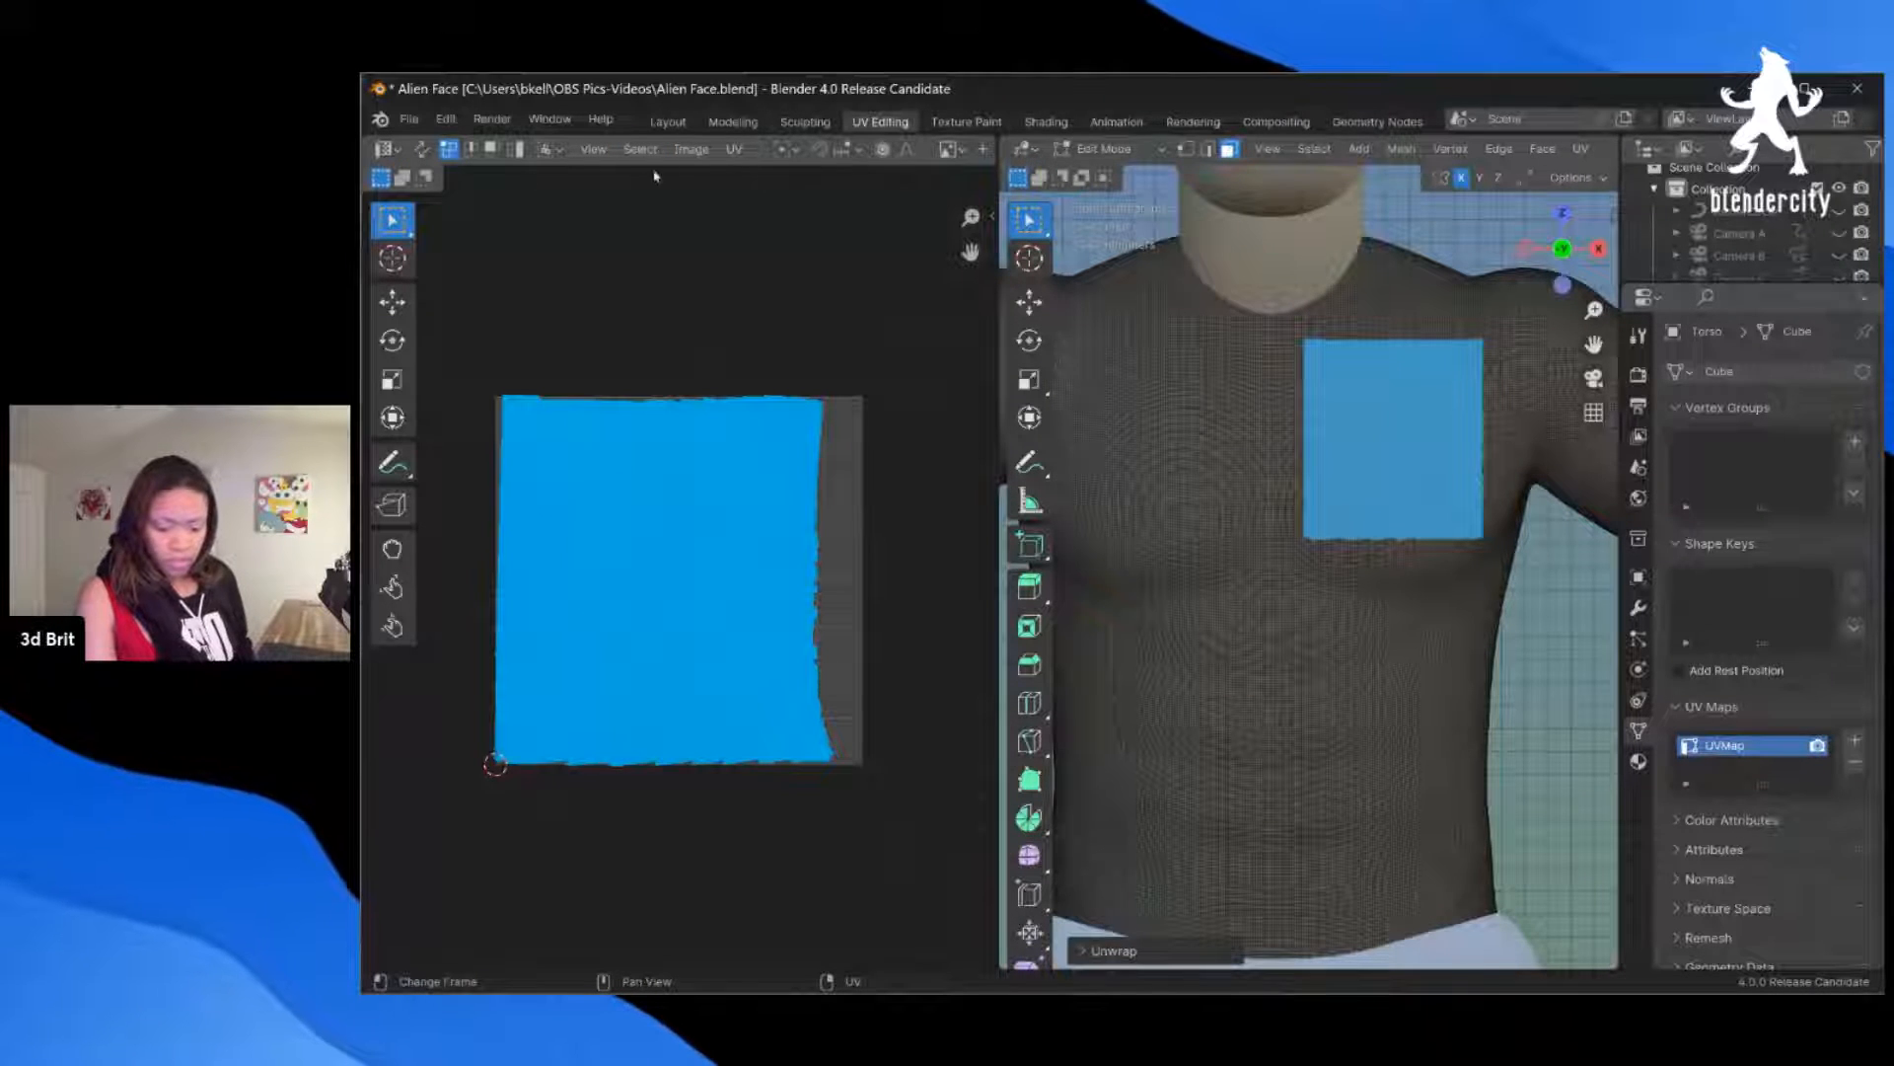
pyautogui.scroll(-3, 671, 149)
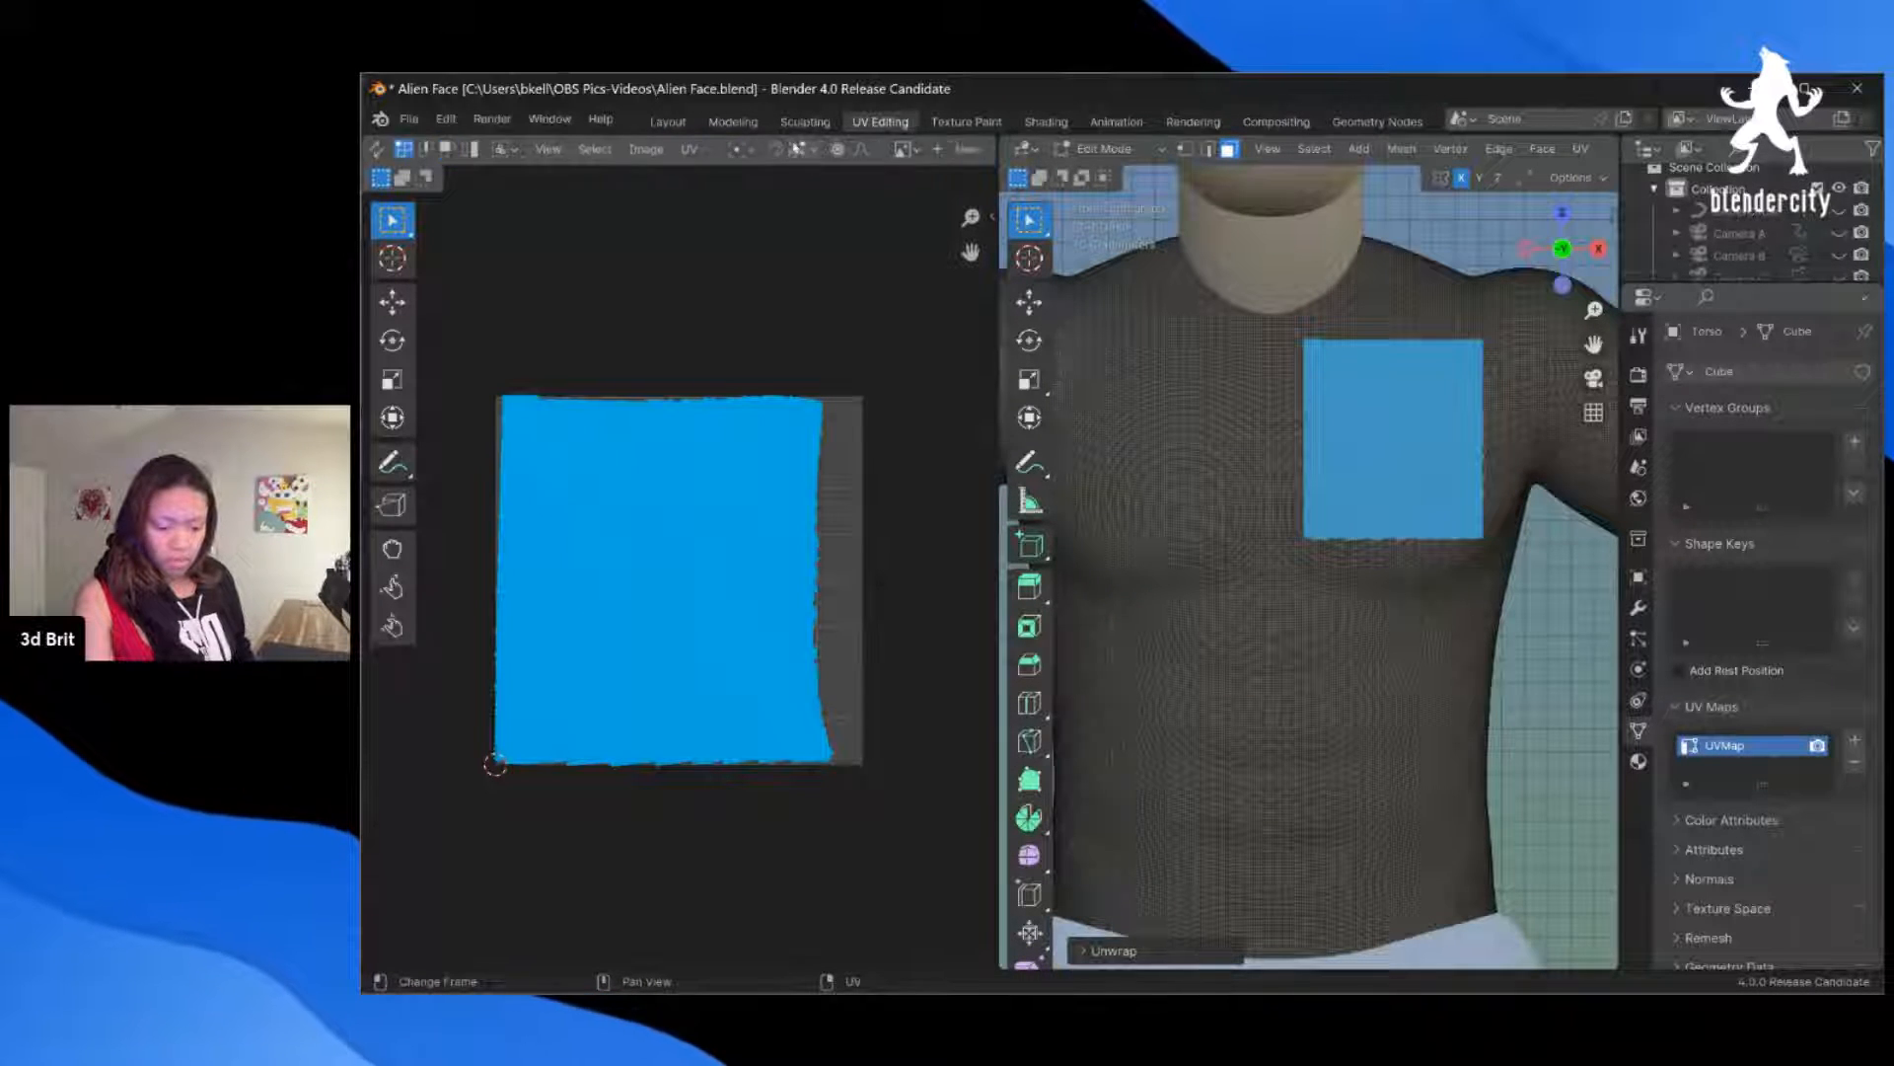
pyautogui.scroll(-8, 671, 149)
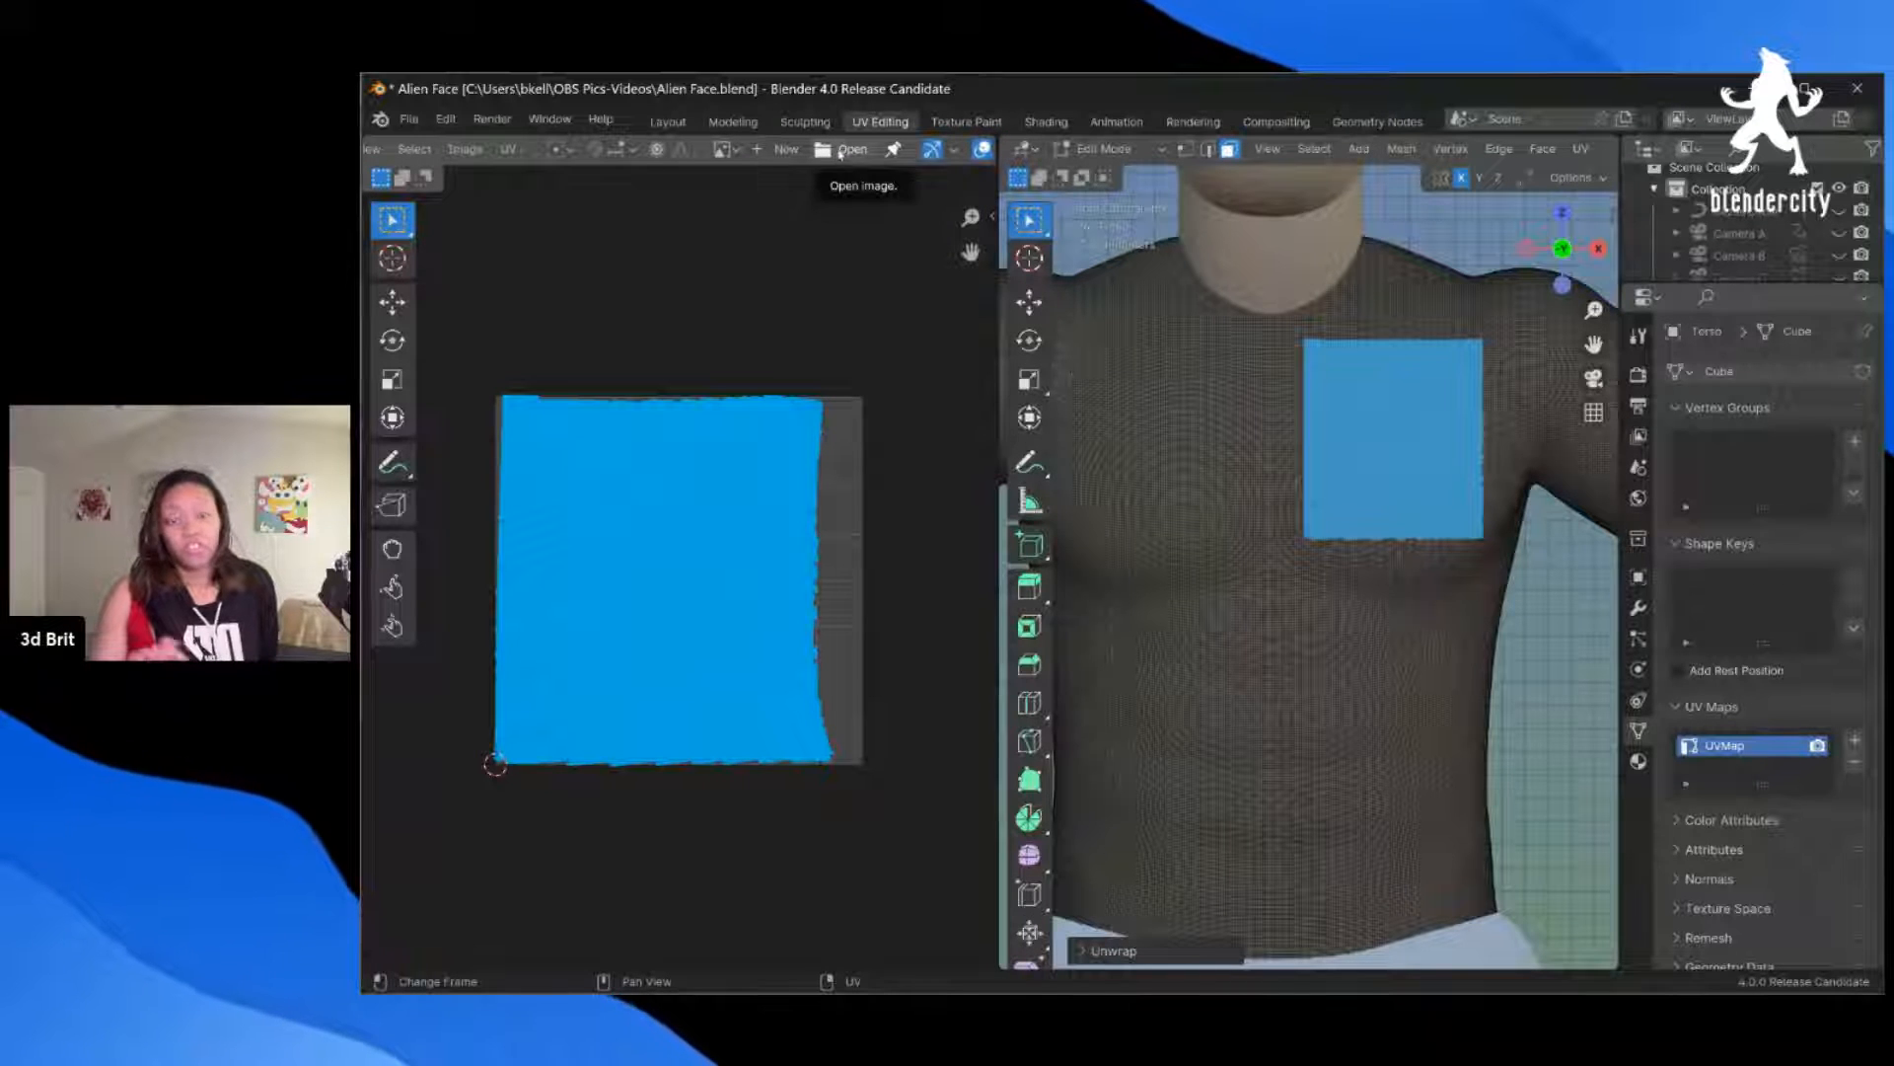
pyautogui.click(723, 149)
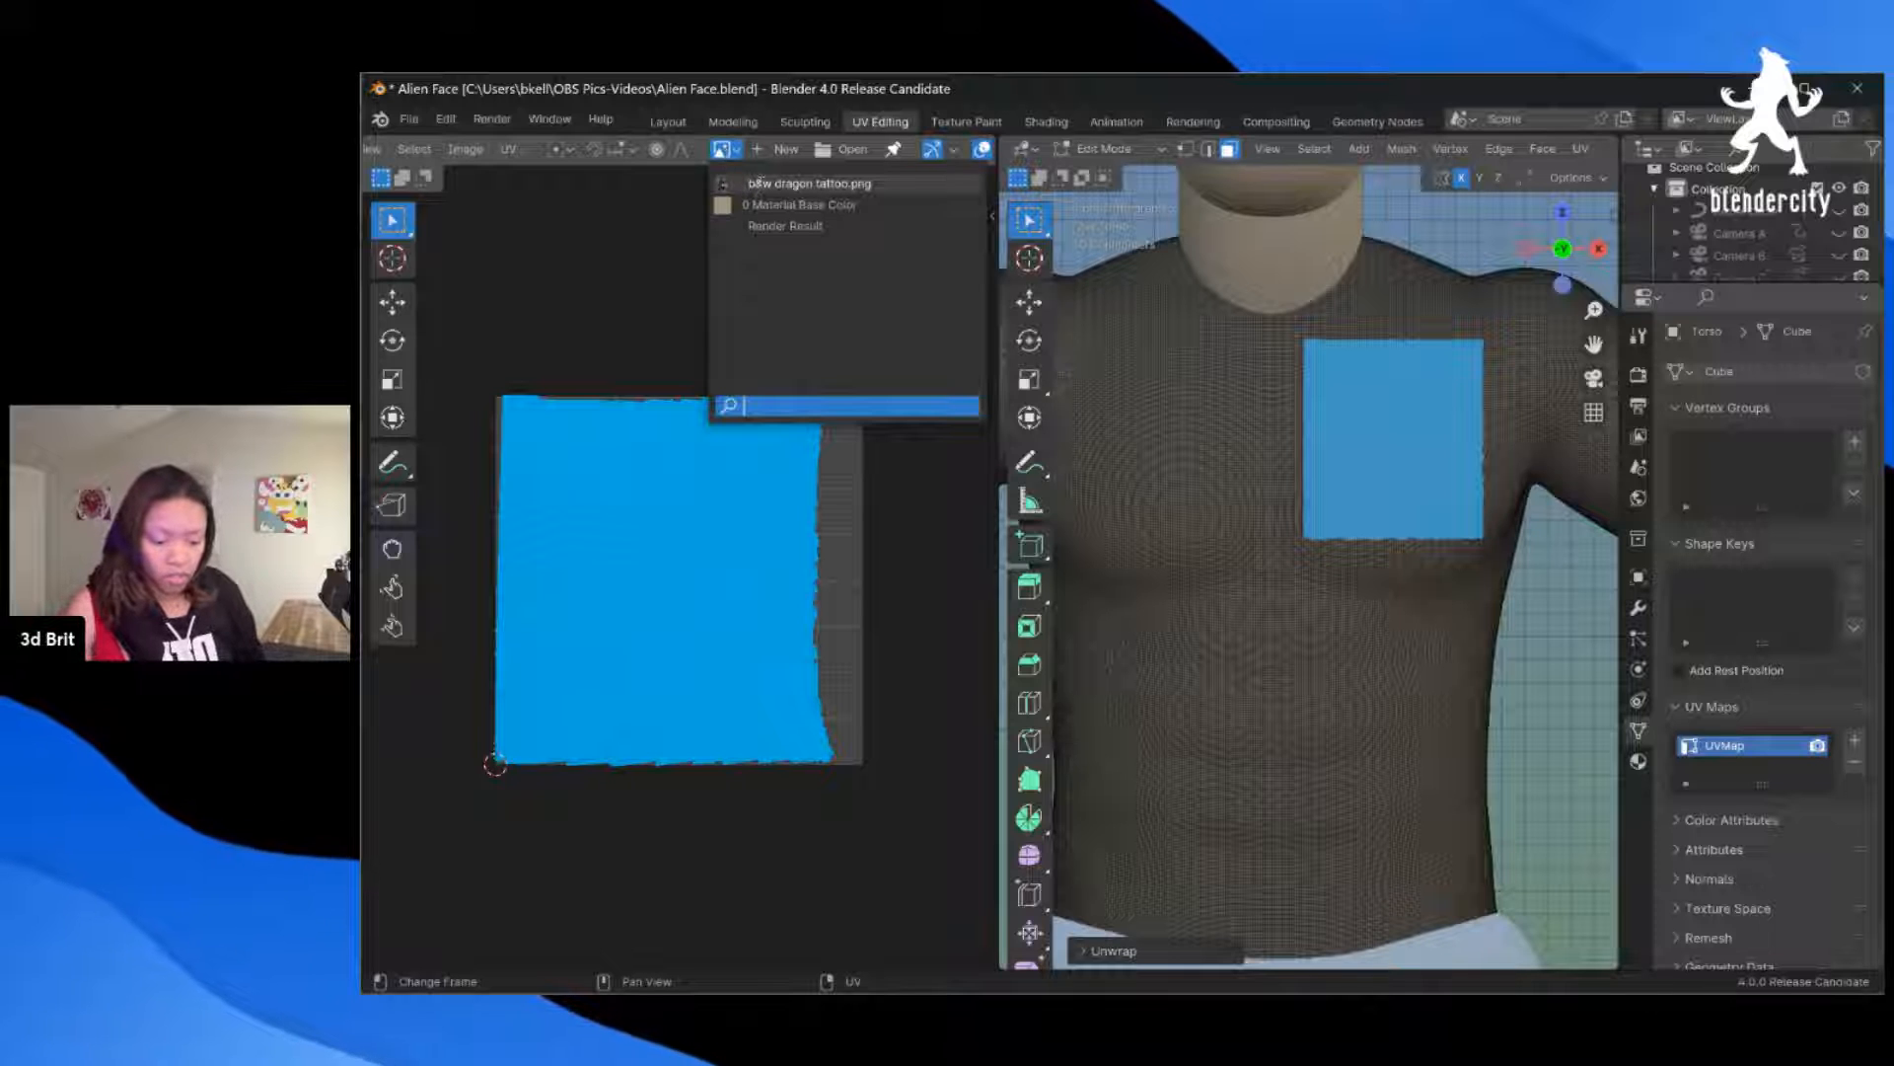
pyautogui.click(761, 185)
# Step: Move the chest UV island toward the middle of the dragon tattoo image and enlarge it slightly to cover the dragon
pyautogui.scroll(-4, 553, 444)
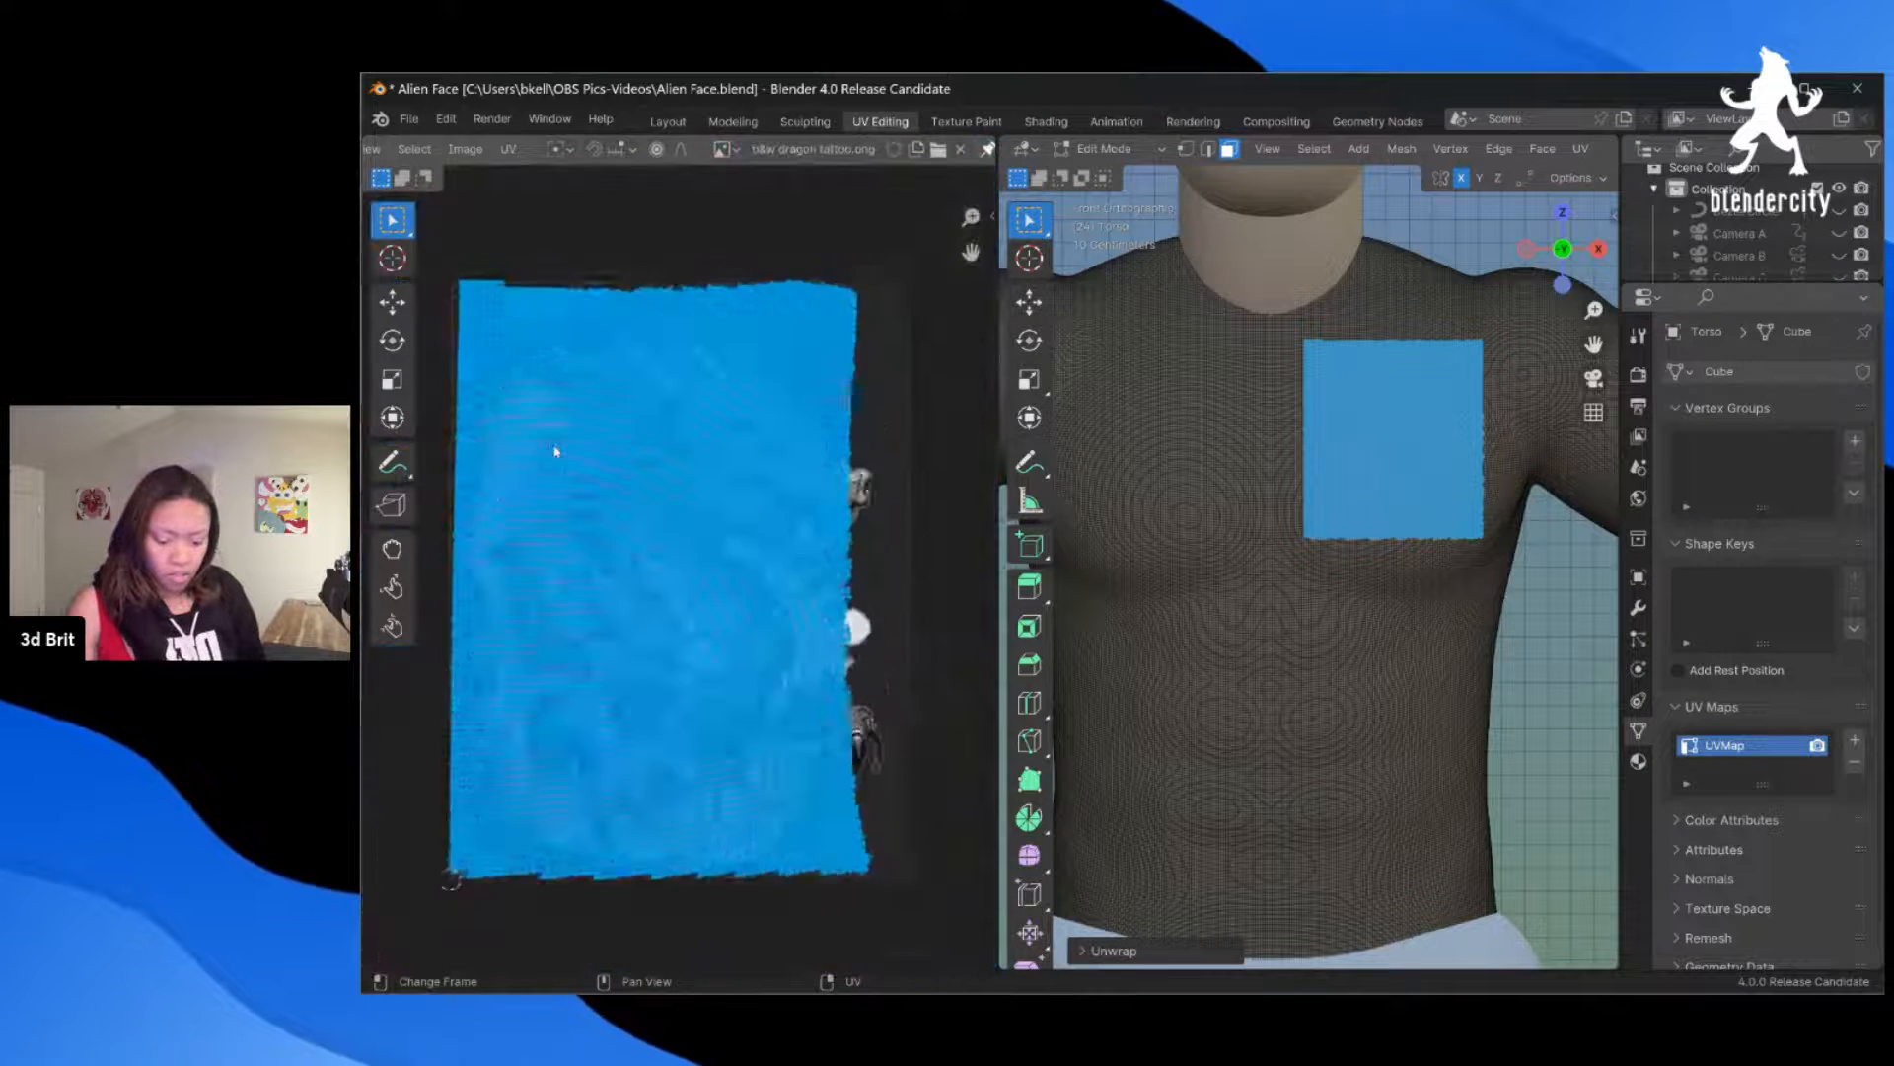
pyautogui.scroll(2, 554, 439)
pyautogui.scroll(1, 554, 451)
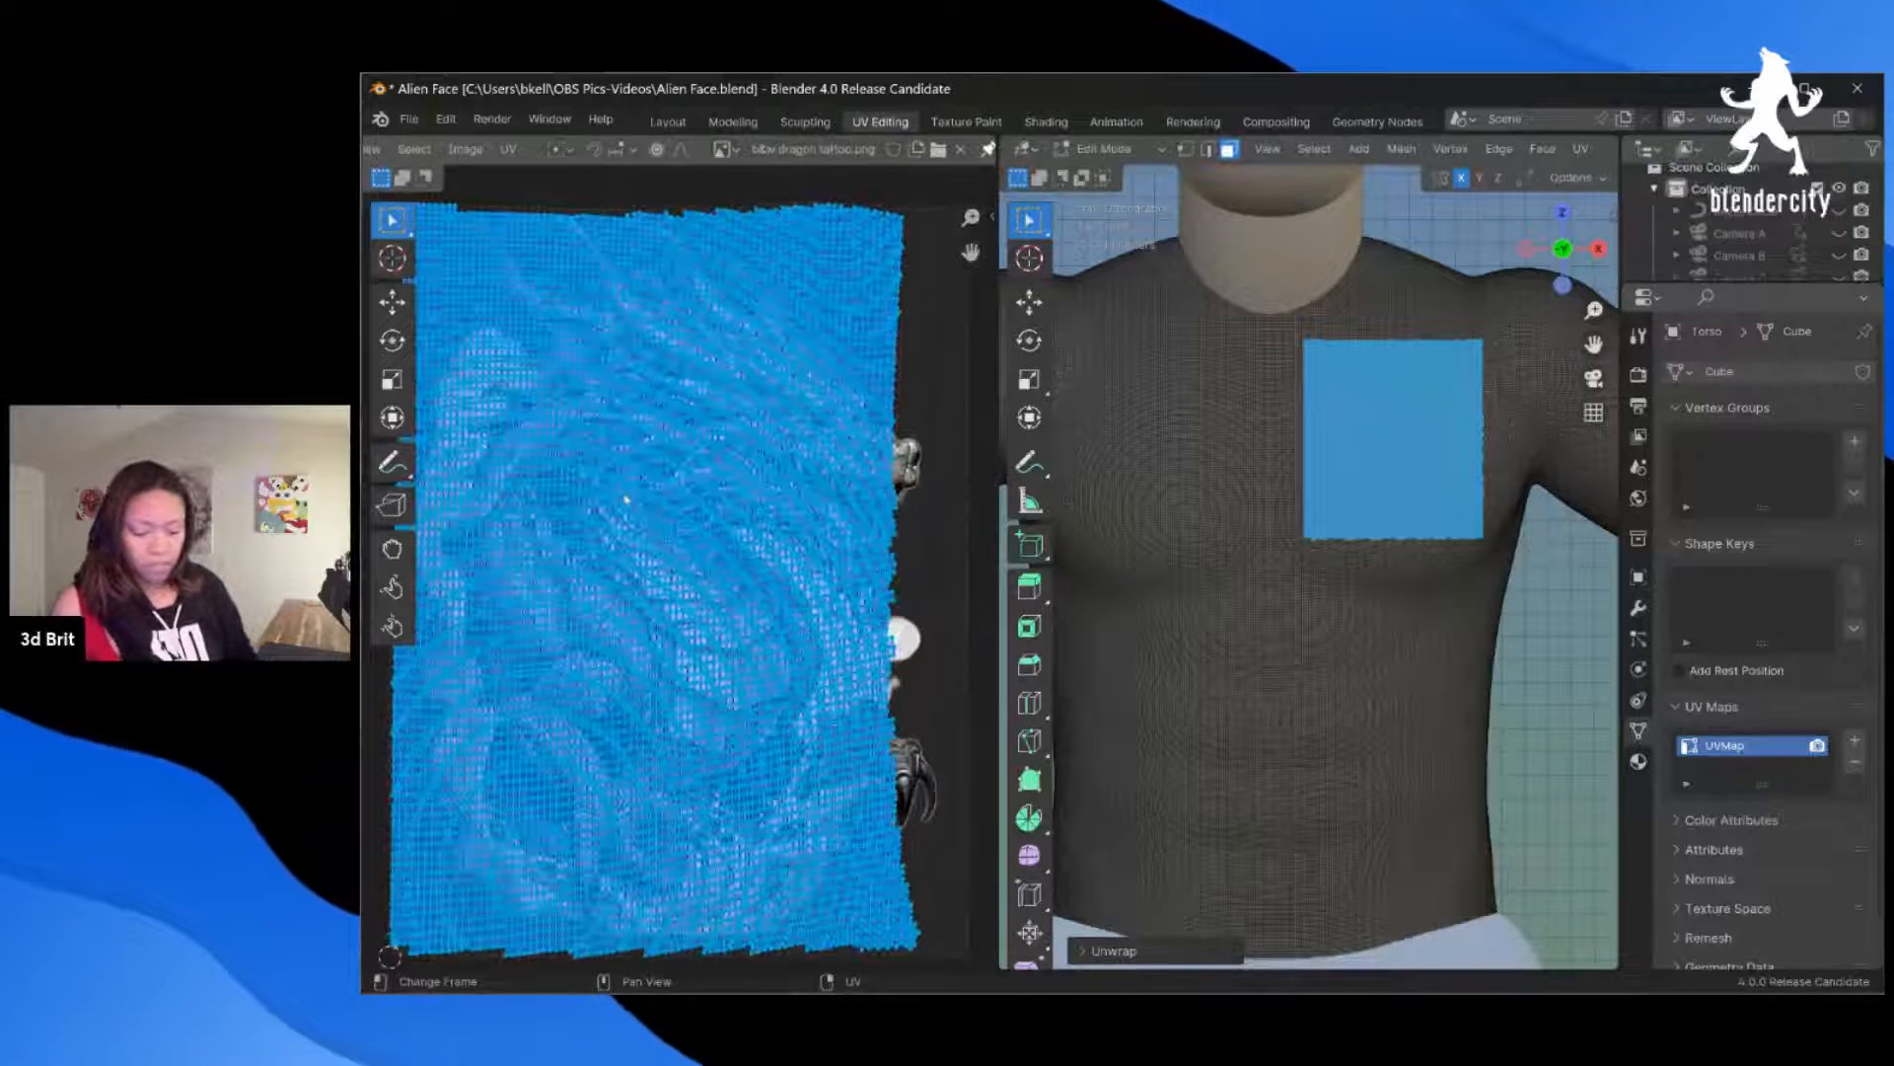
pyautogui.scroll(-1, 627, 500)
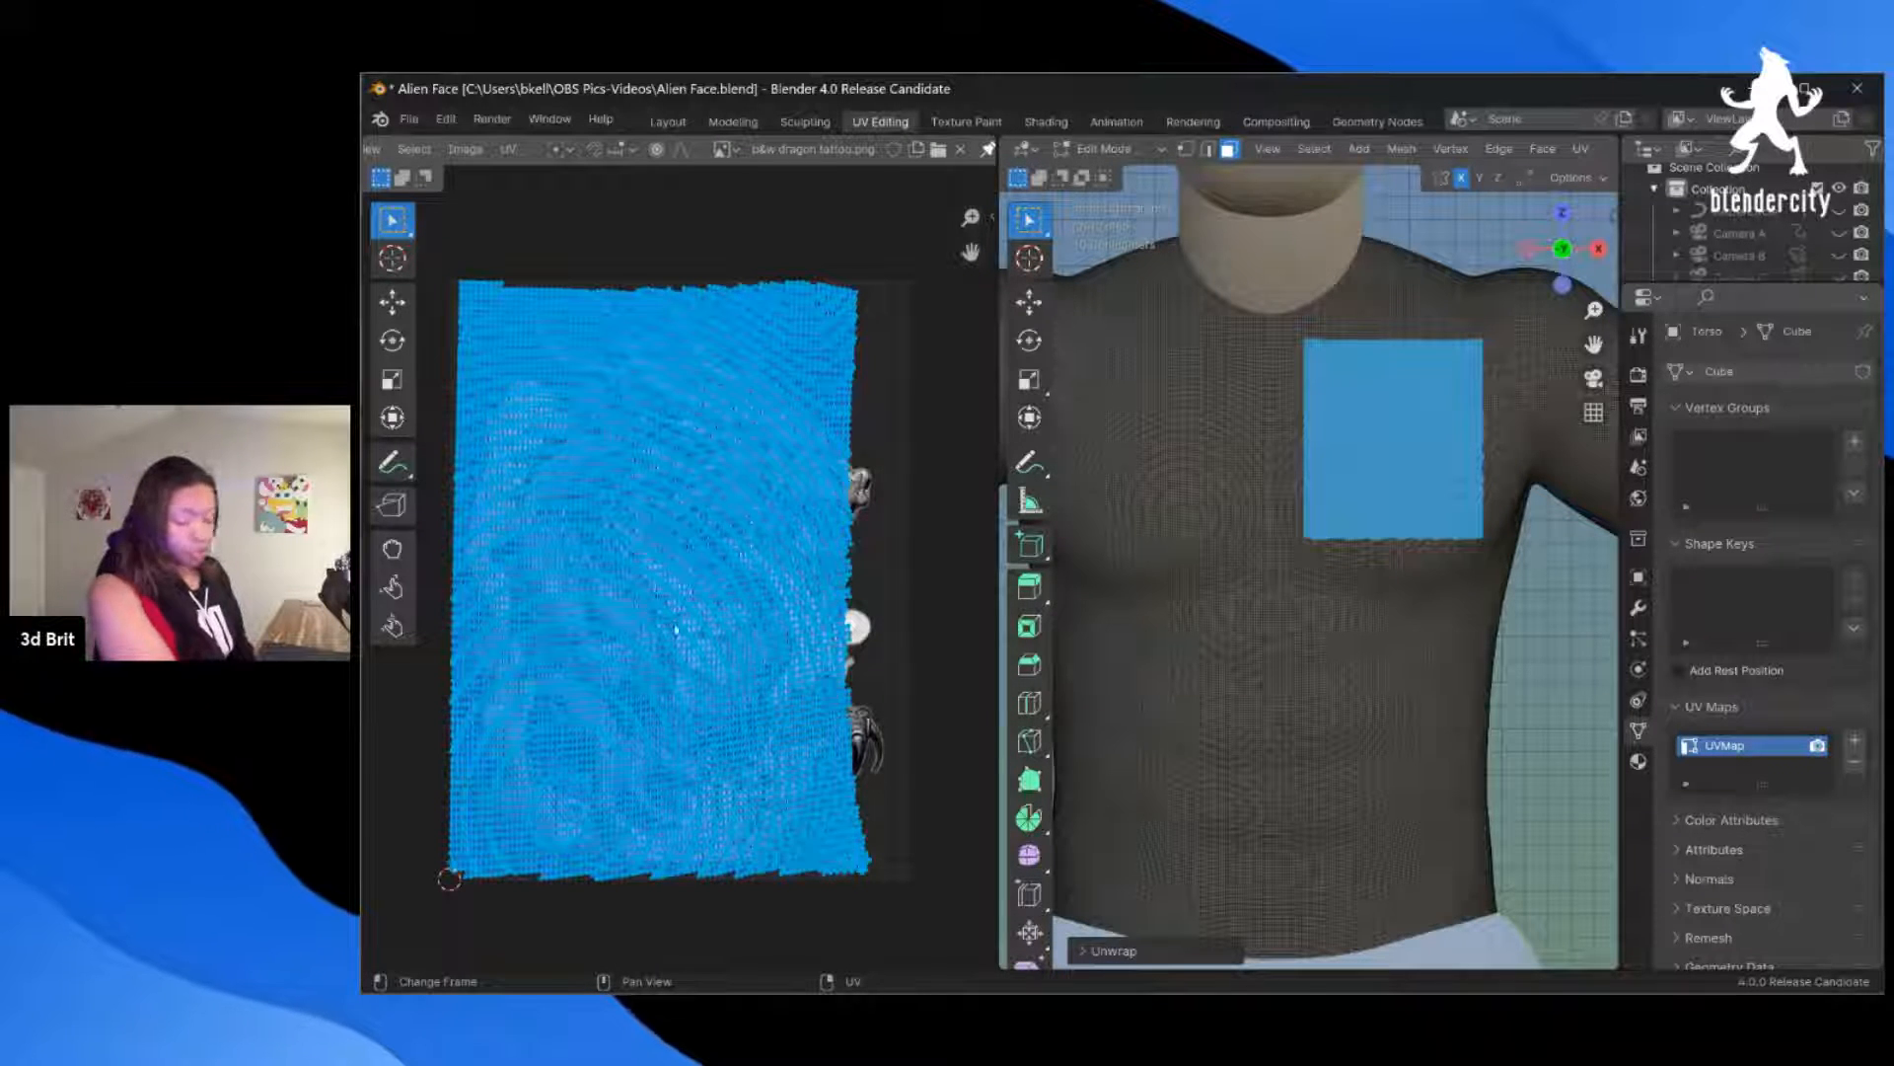
pyautogui.press('g')
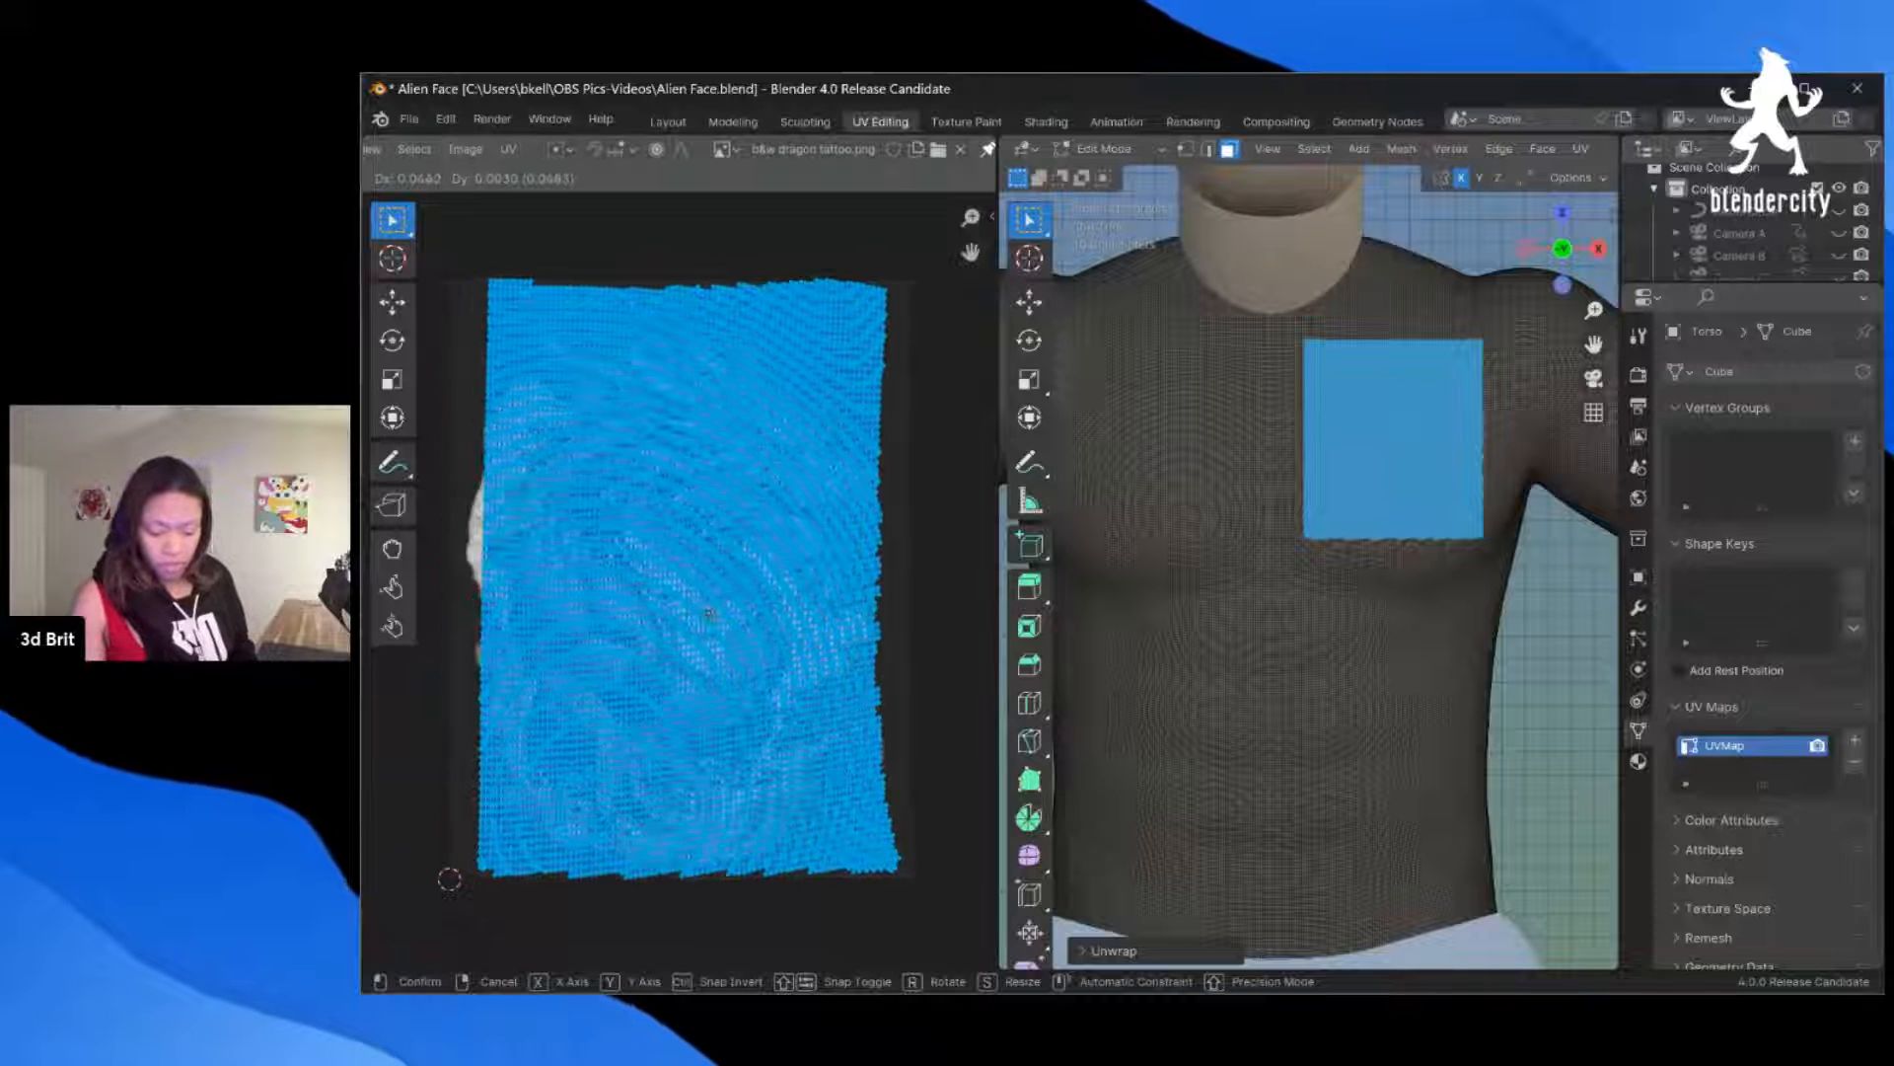
pyautogui.click(682, 638)
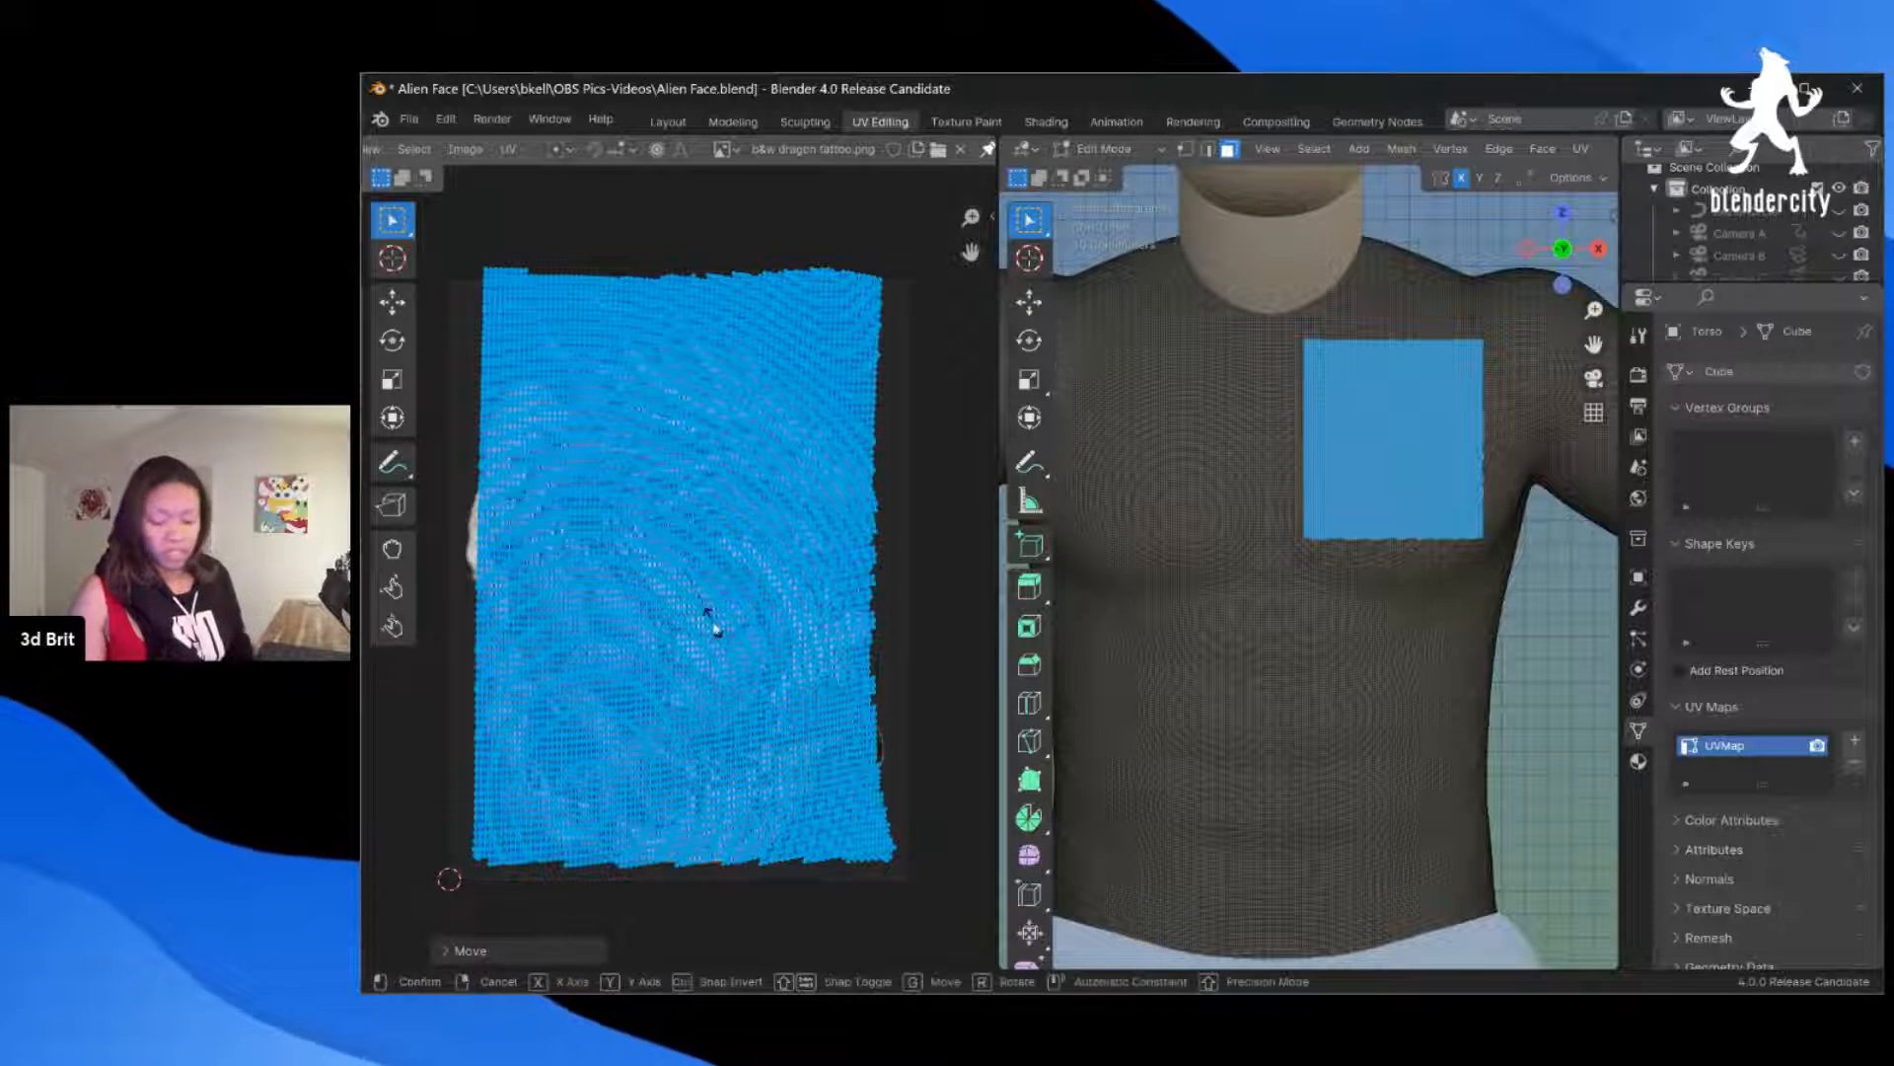
pyautogui.press('s')
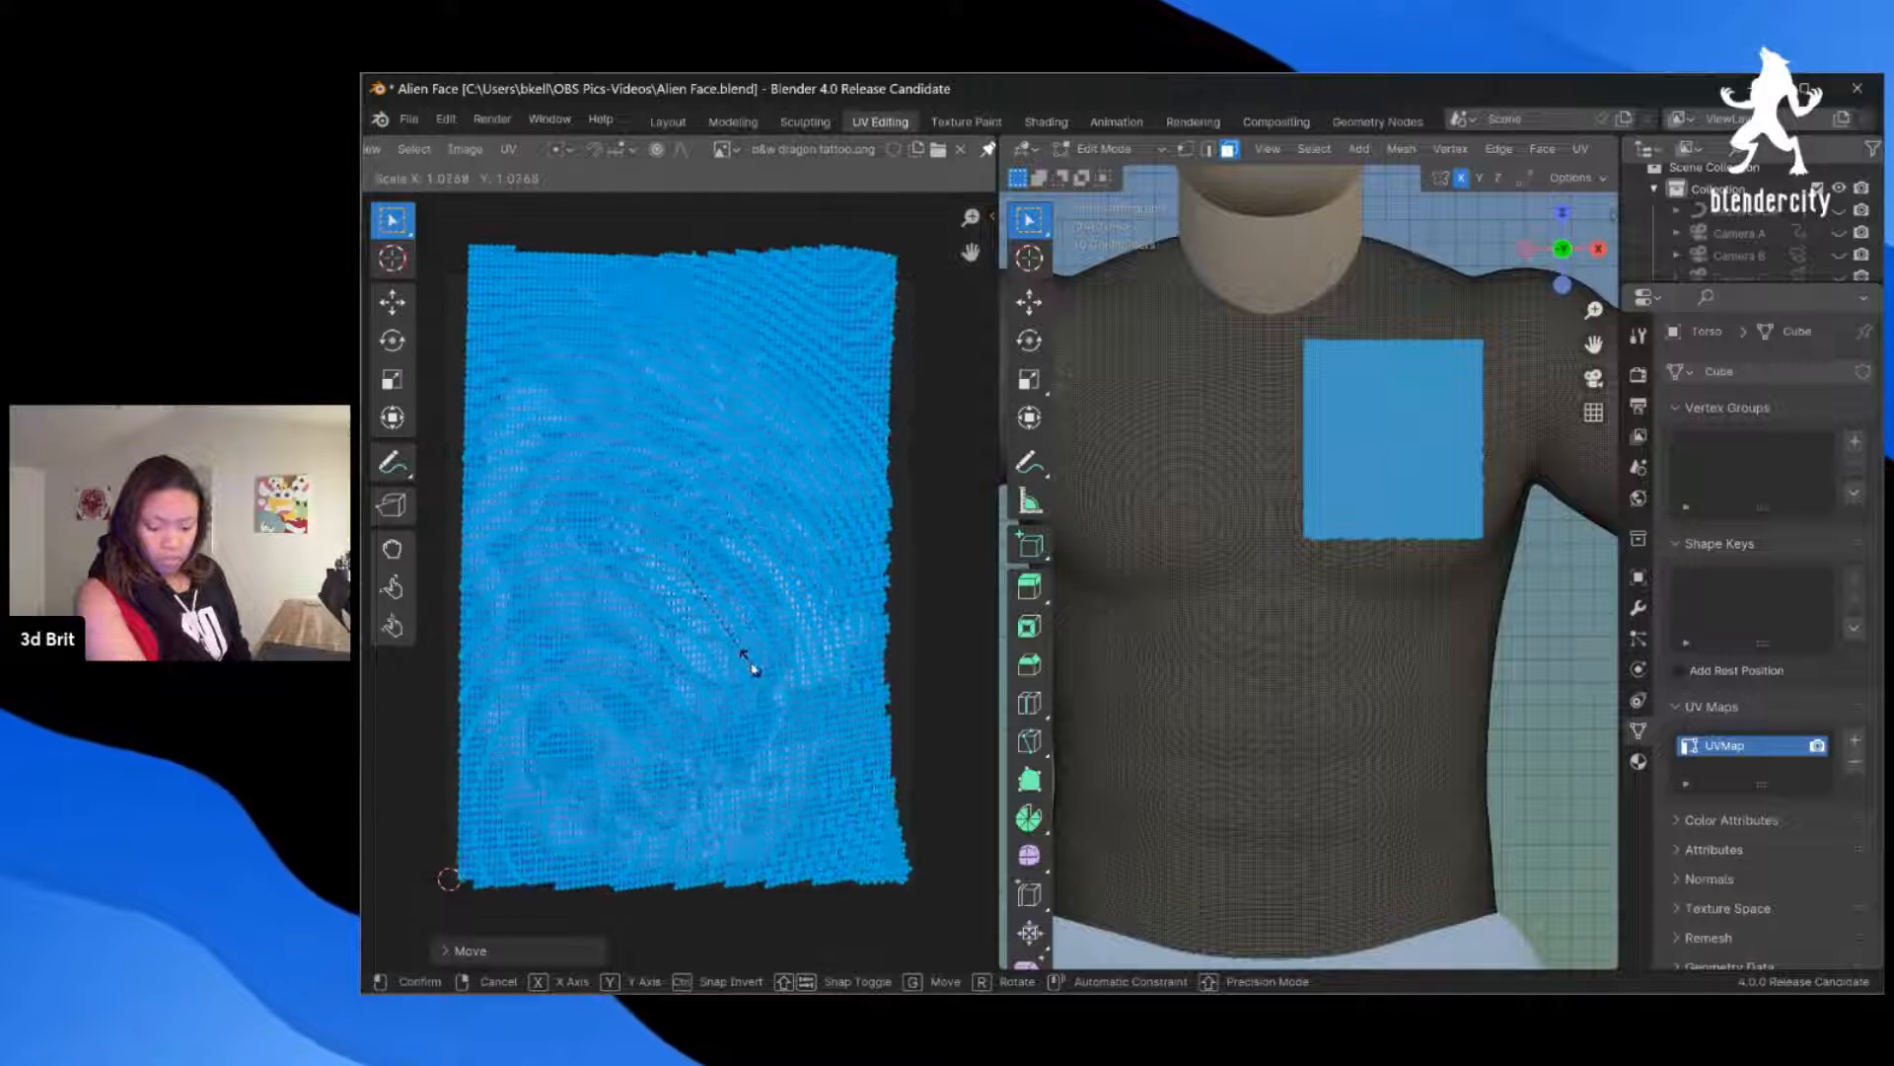
pyautogui.click(753, 664)
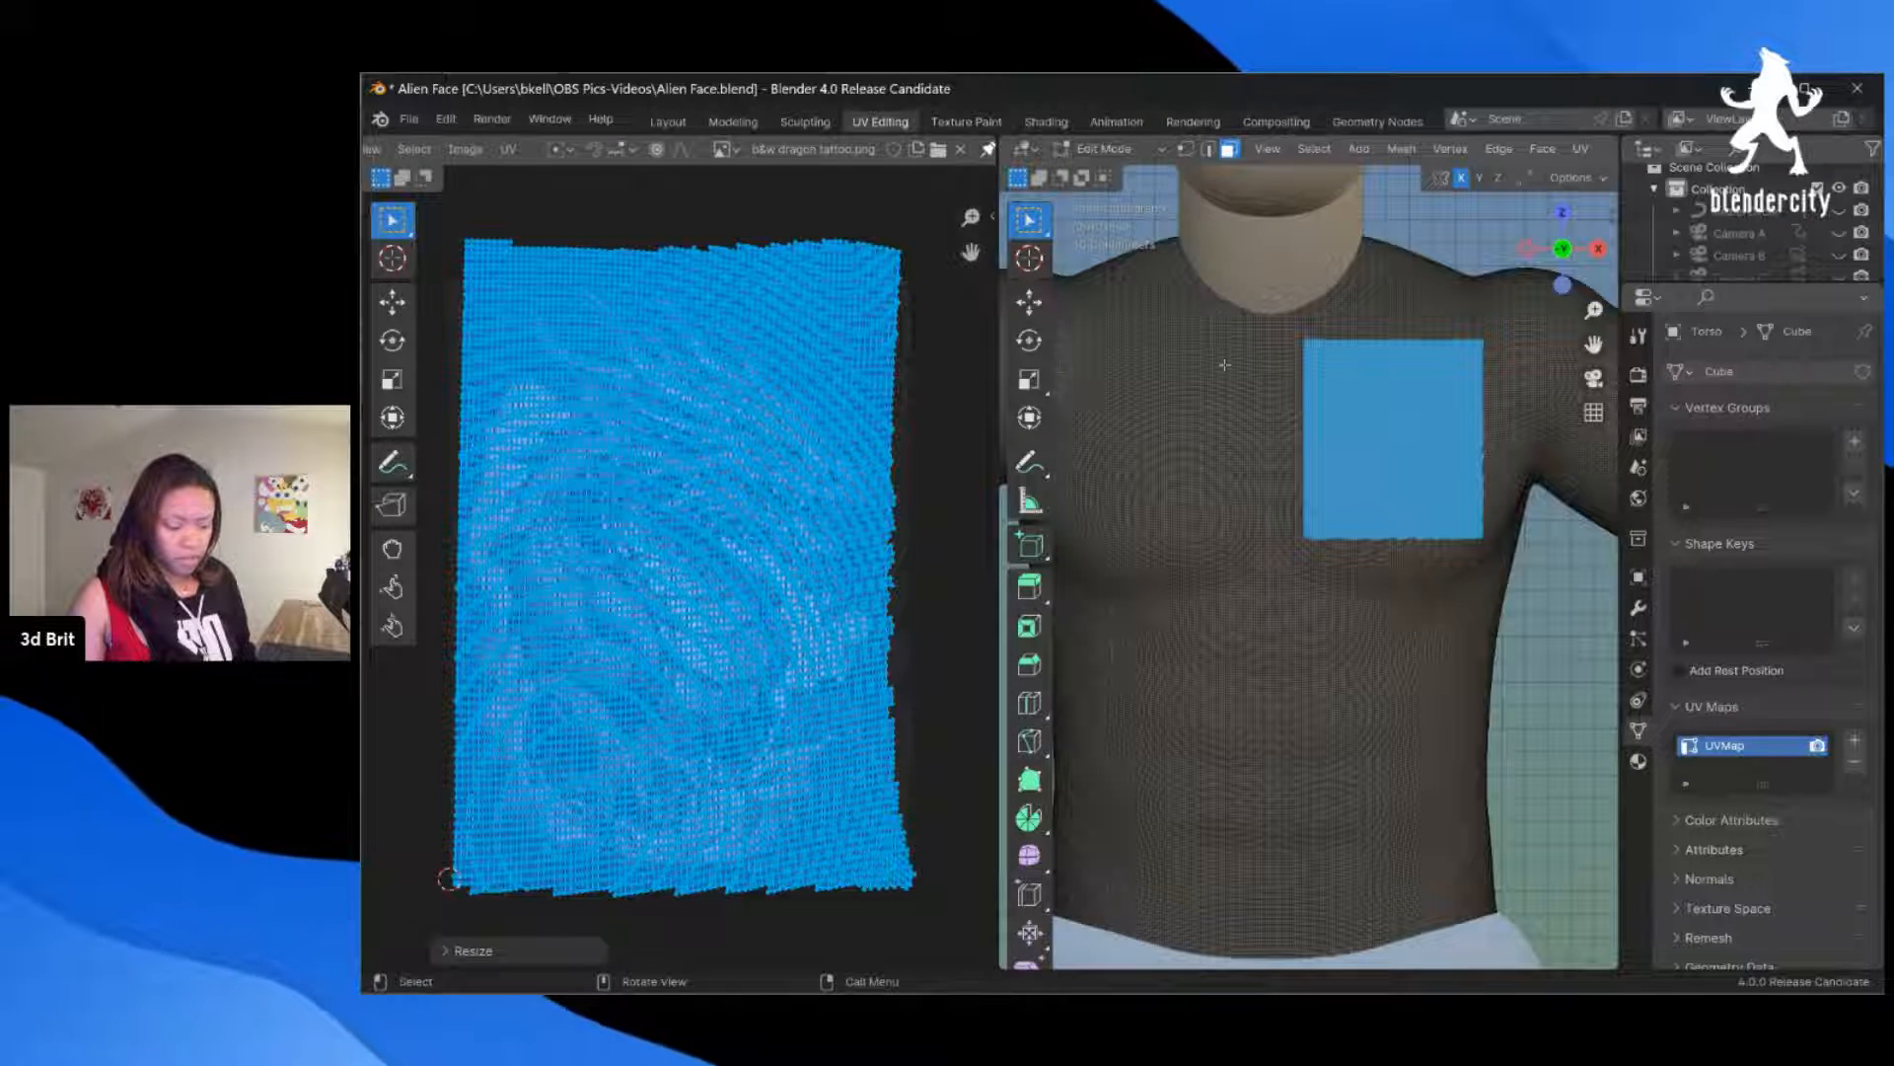
# Step: Switch to the Texture Paint workspace and display its 3D viewport in rendered shading
pyautogui.click(966, 123)
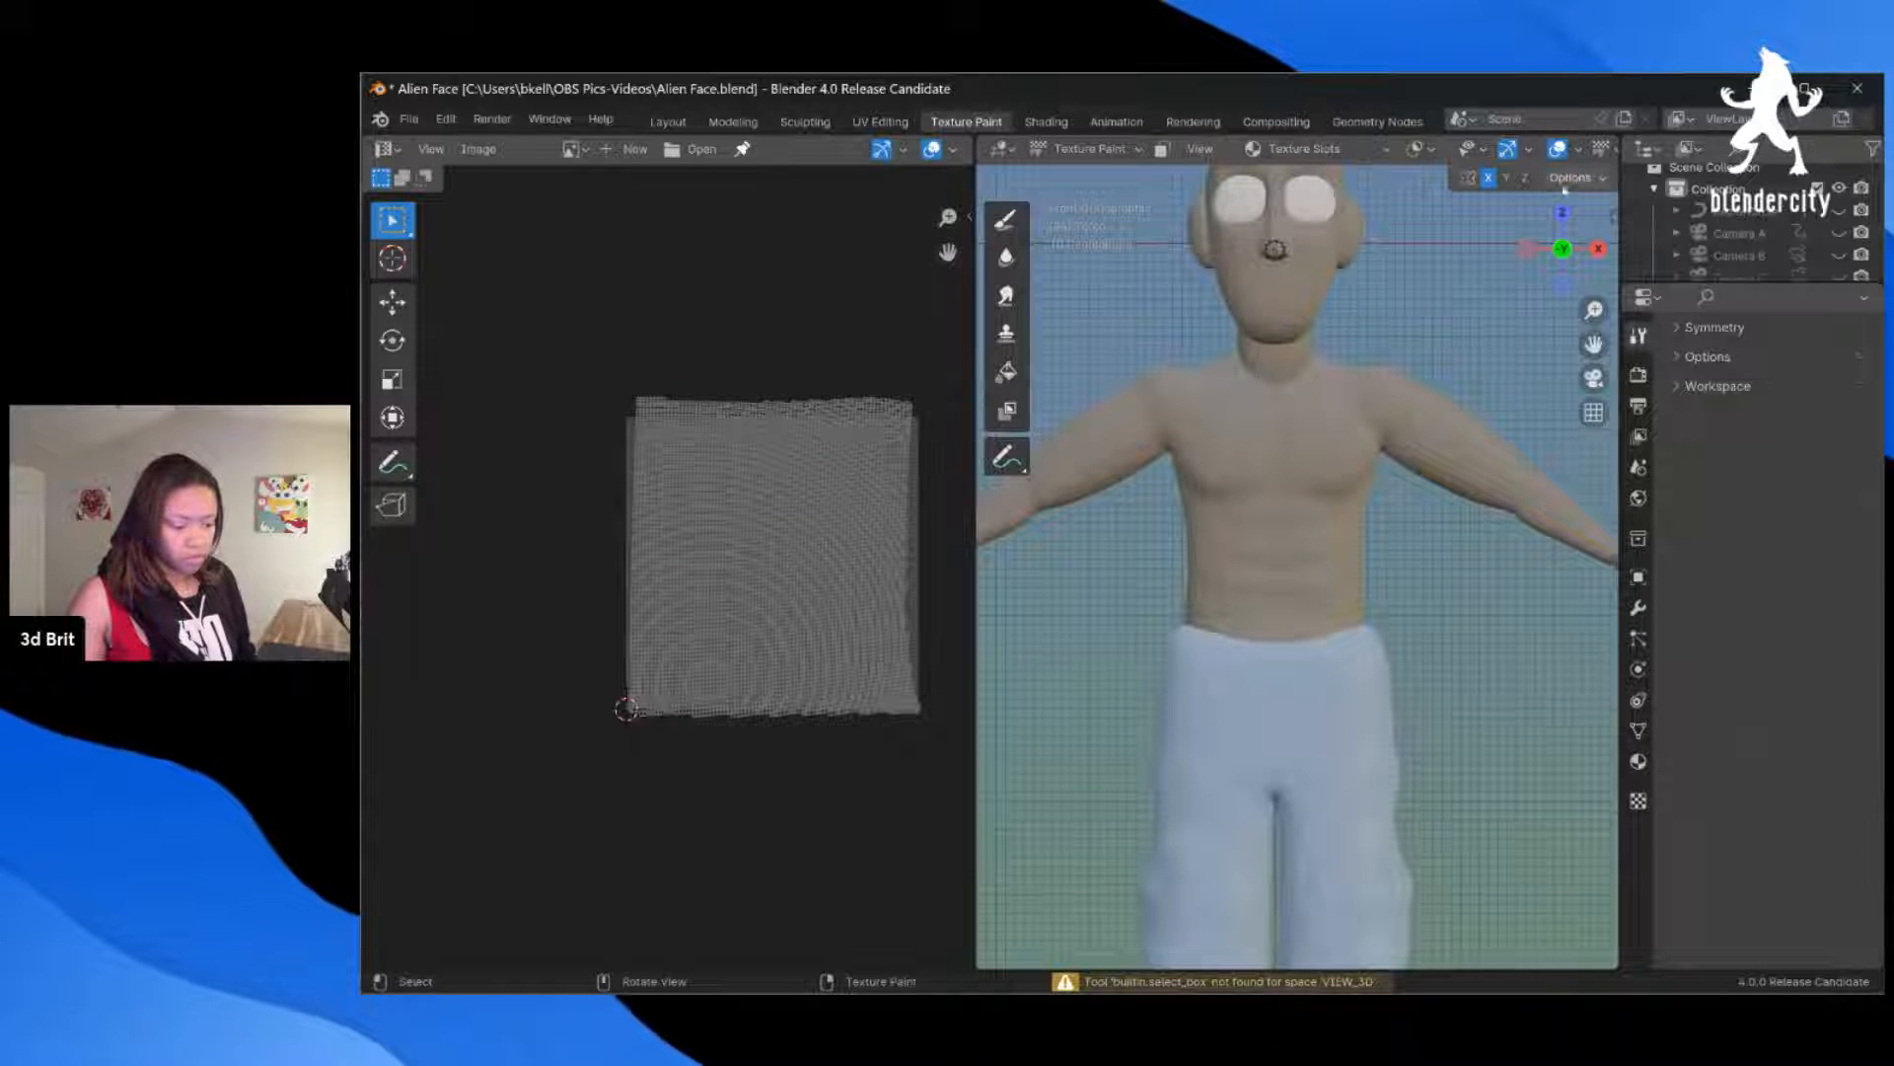
pyautogui.scroll(-4, 1569, 151)
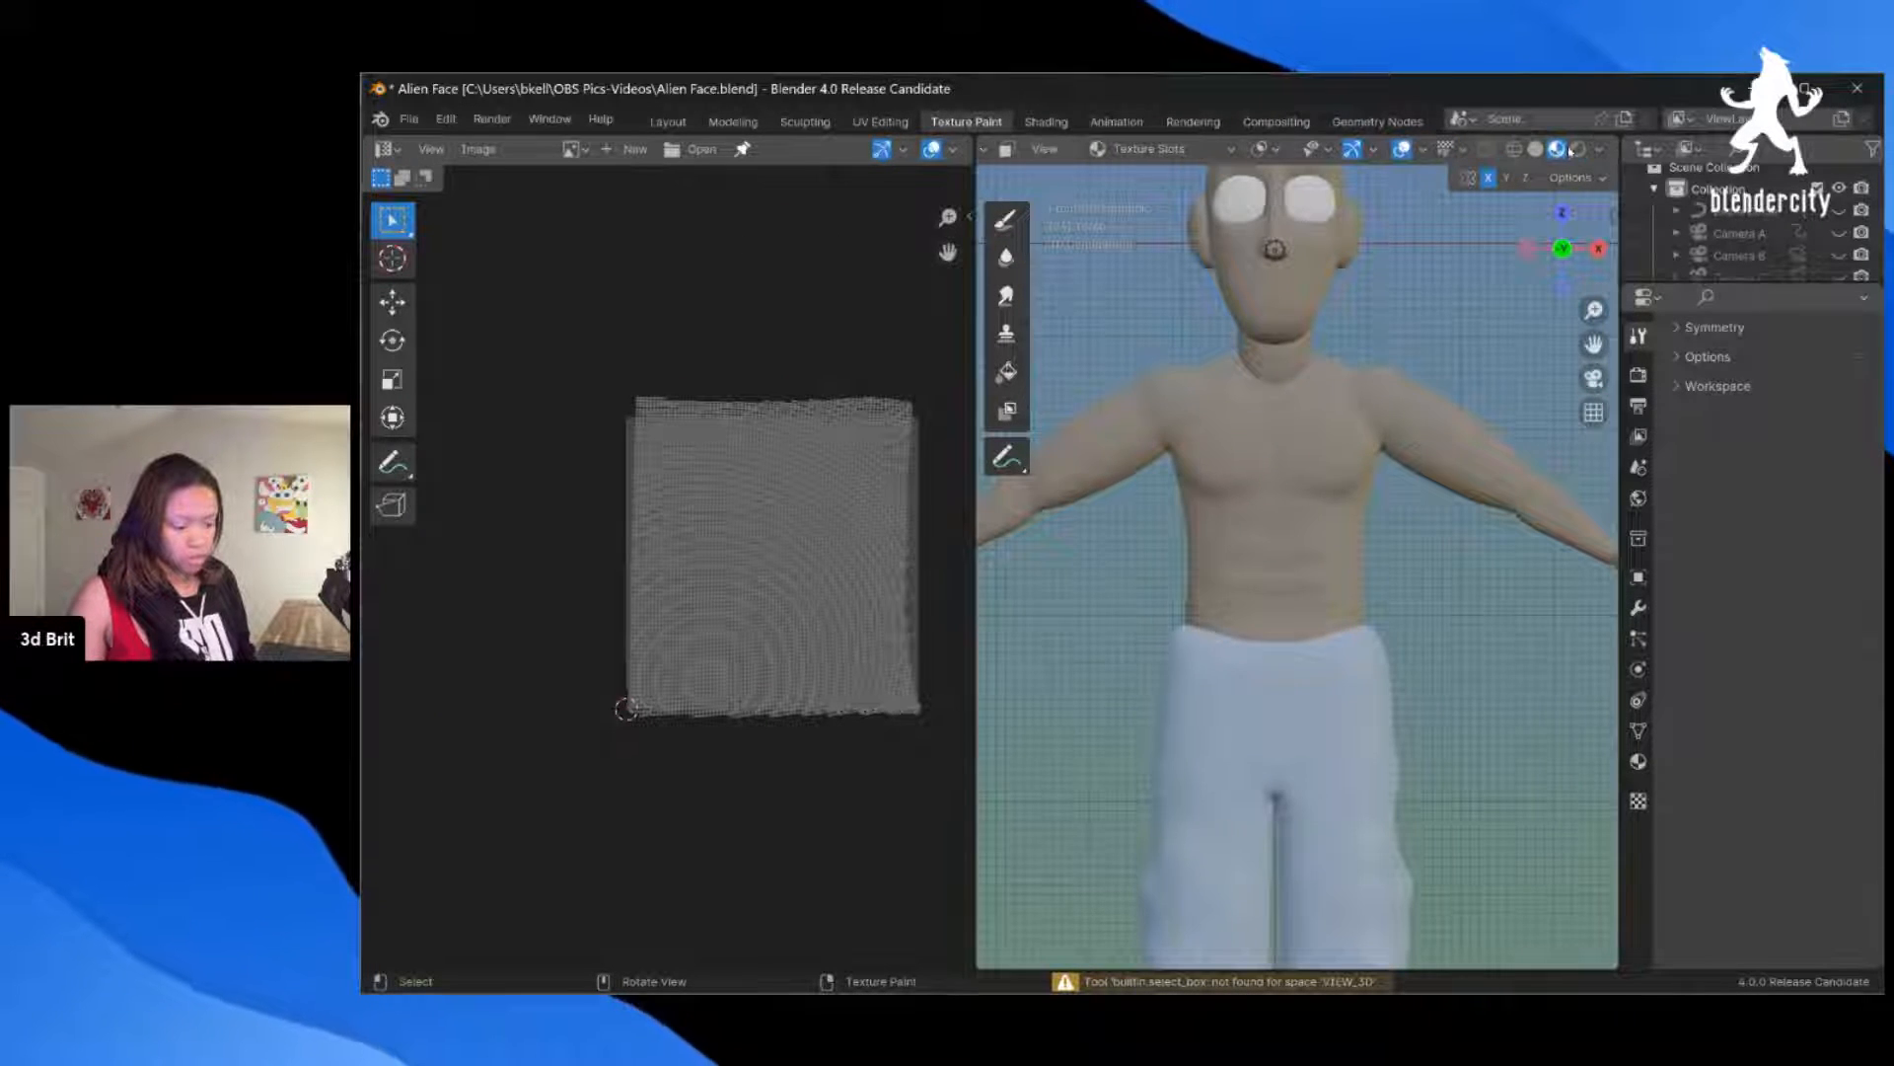
pyautogui.click(1578, 149)
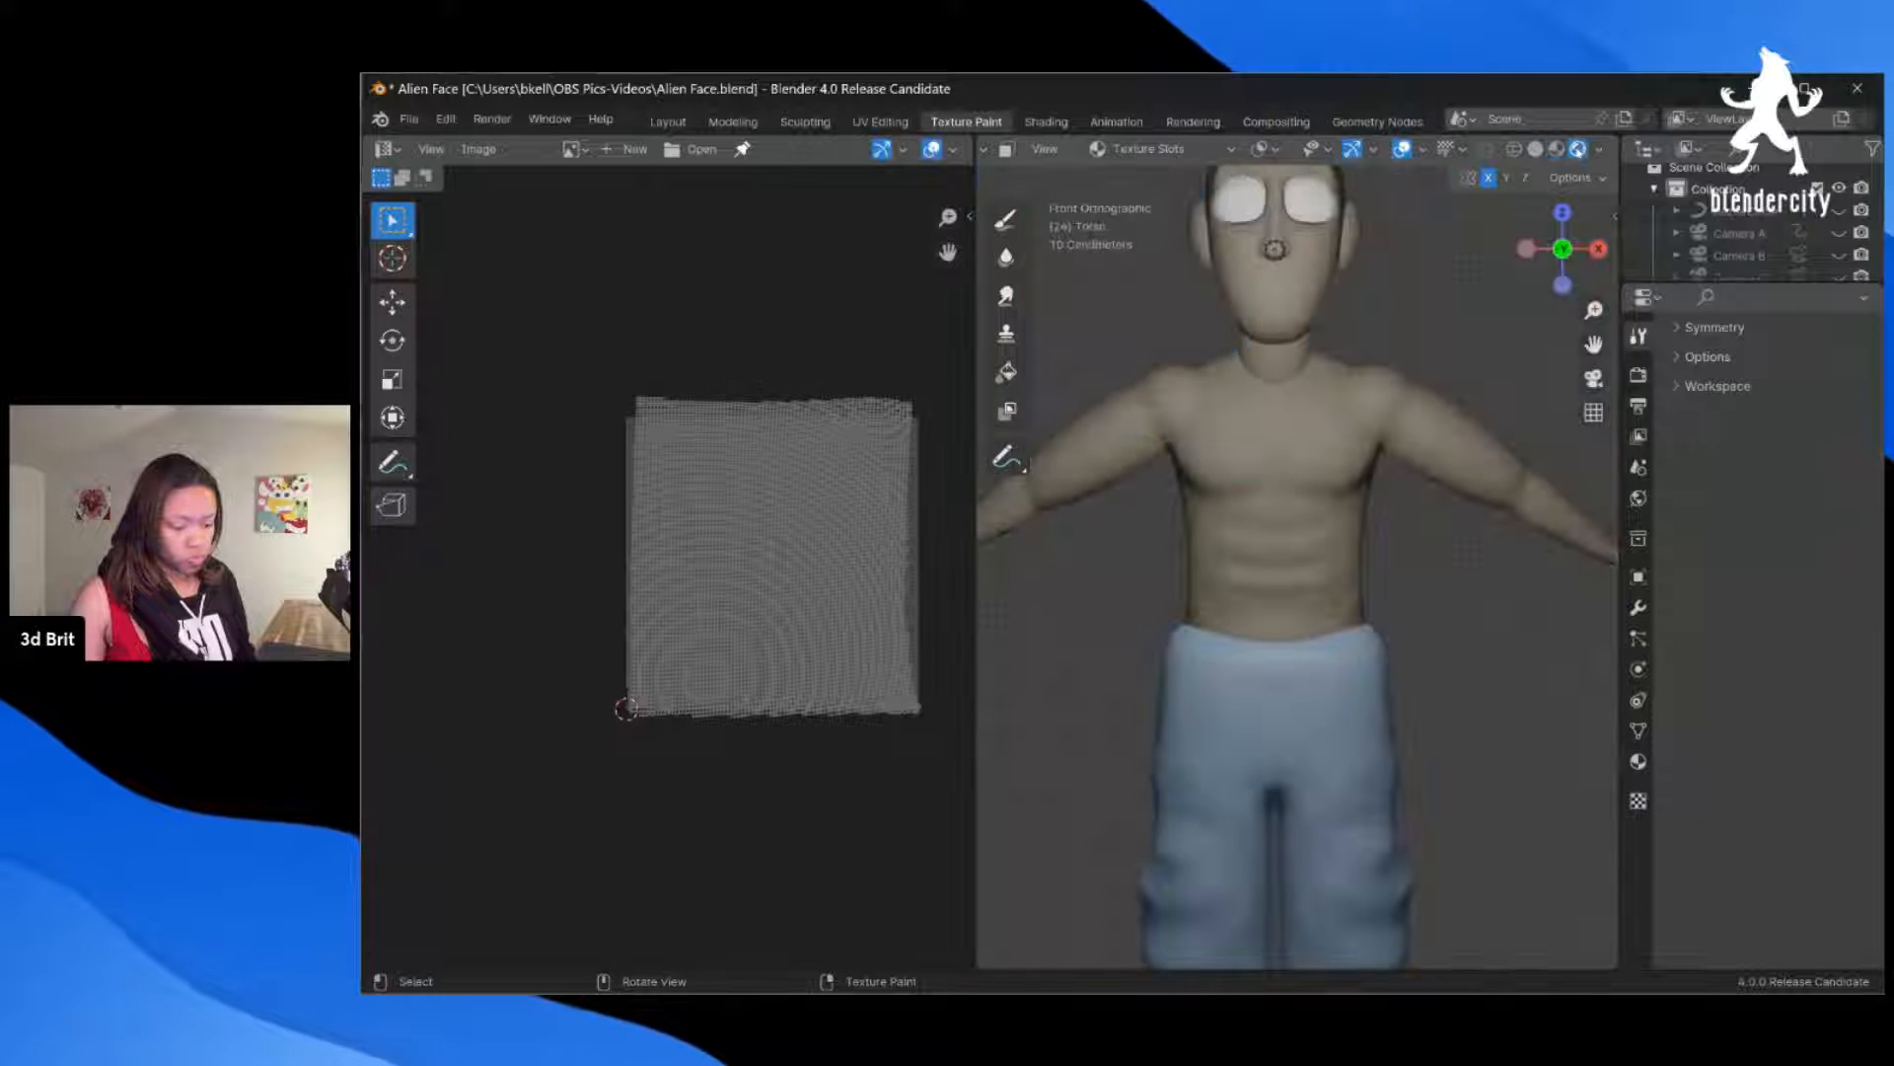
pyautogui.scroll(4, 1372, 459)
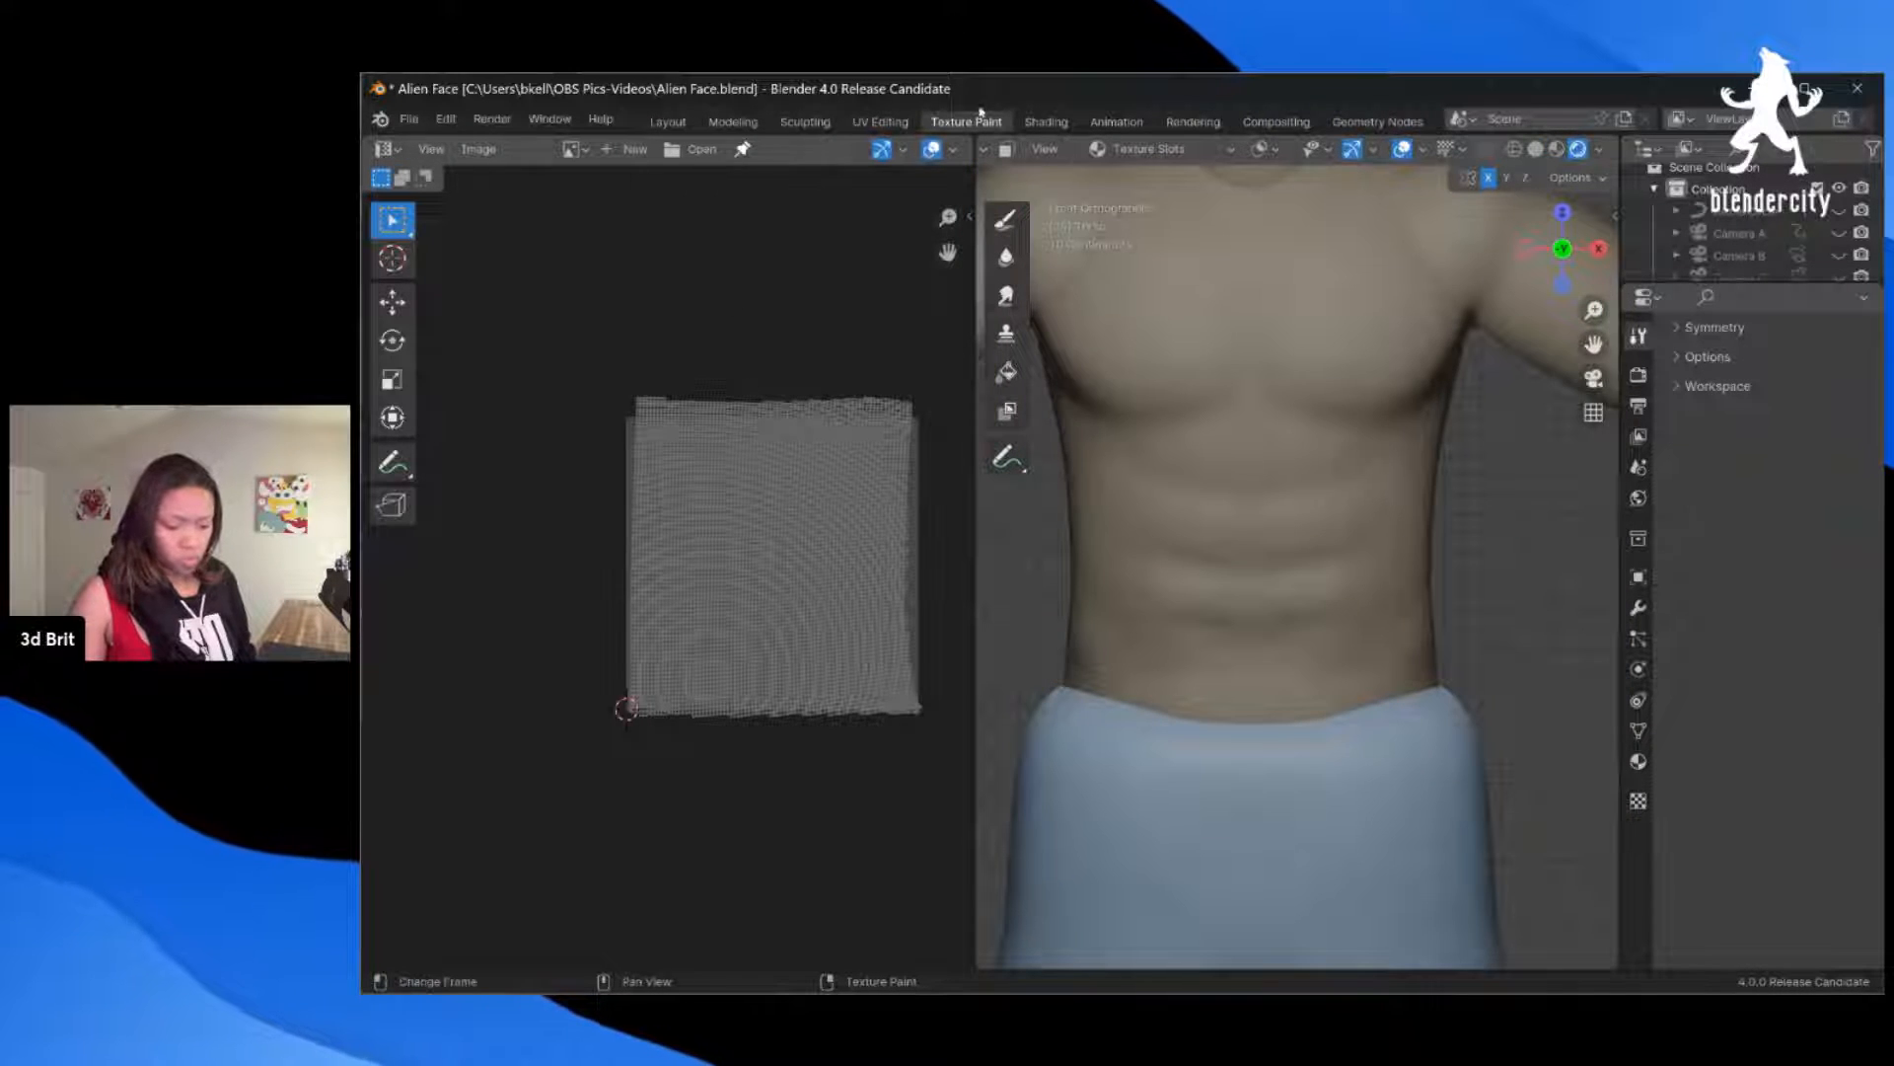
pyautogui.click(1045, 149)
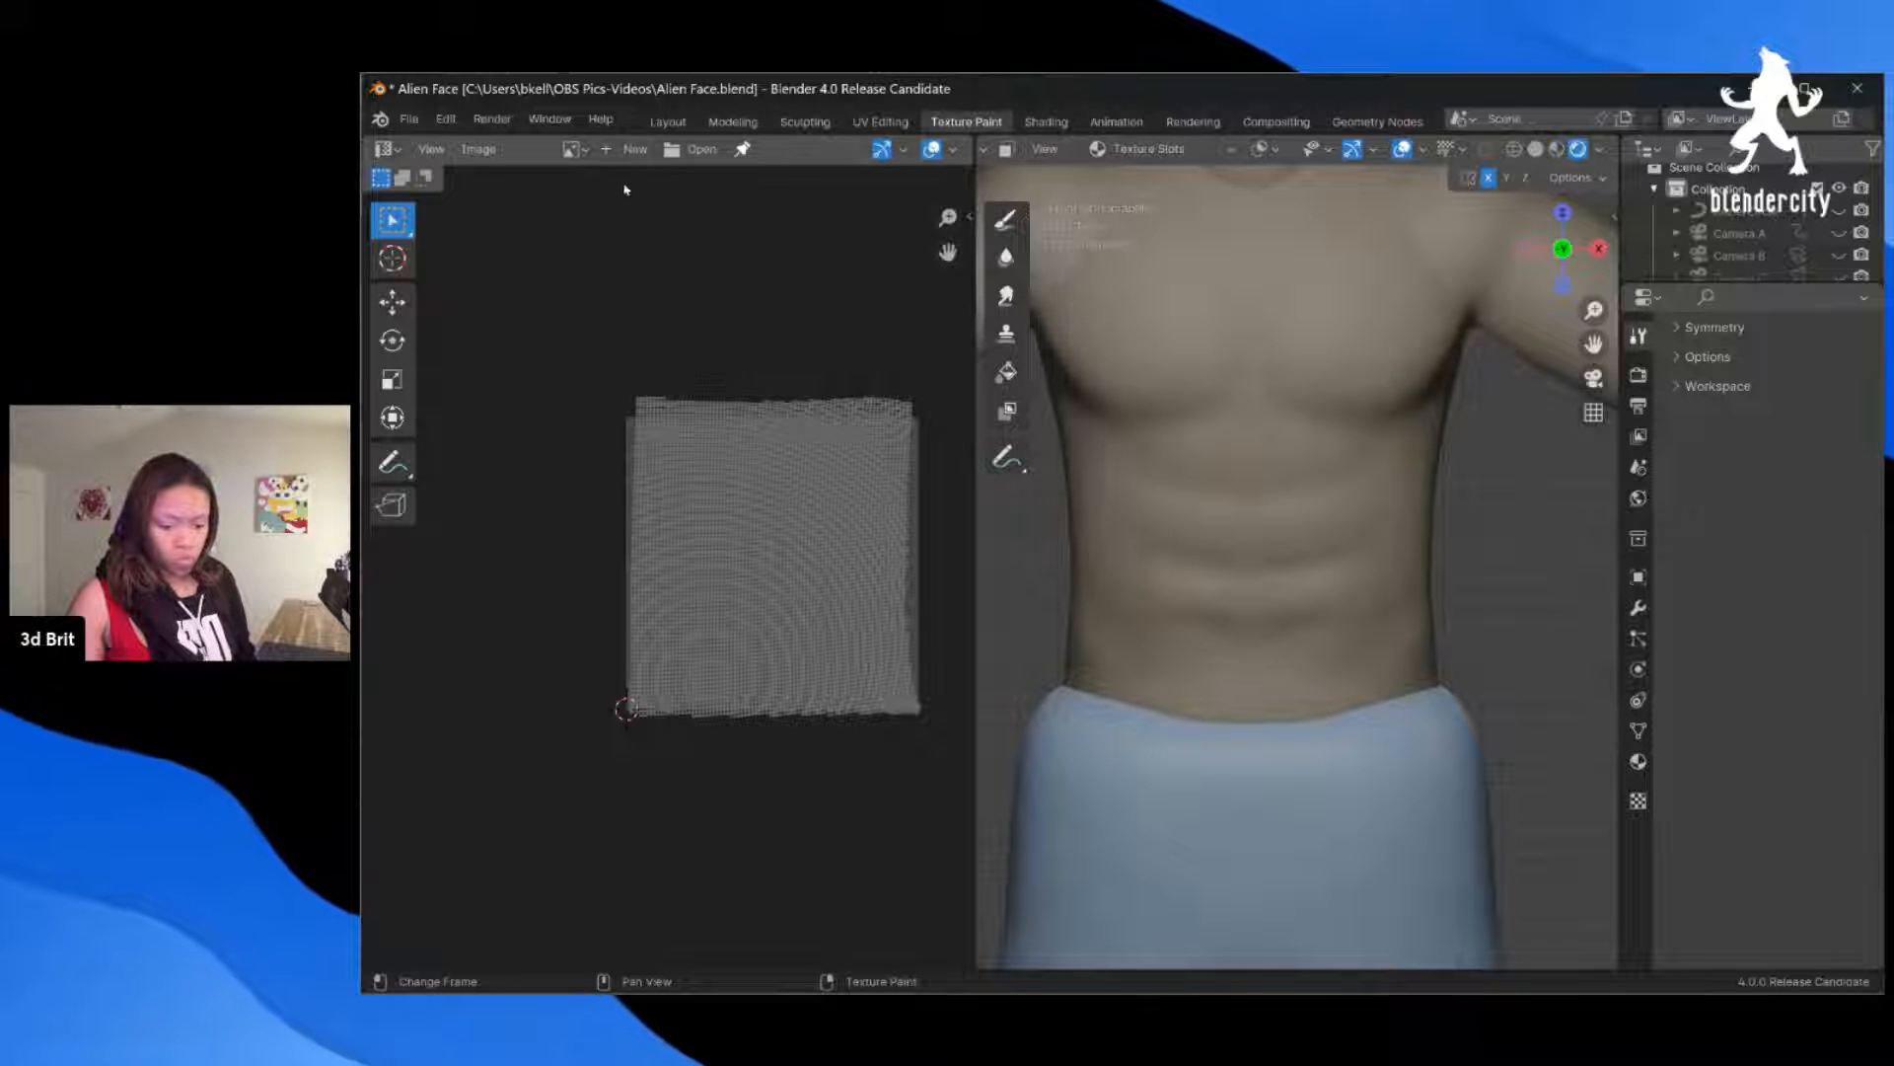
pyautogui.scroll(-2, 829, 372)
pyautogui.scroll(3, 828, 373)
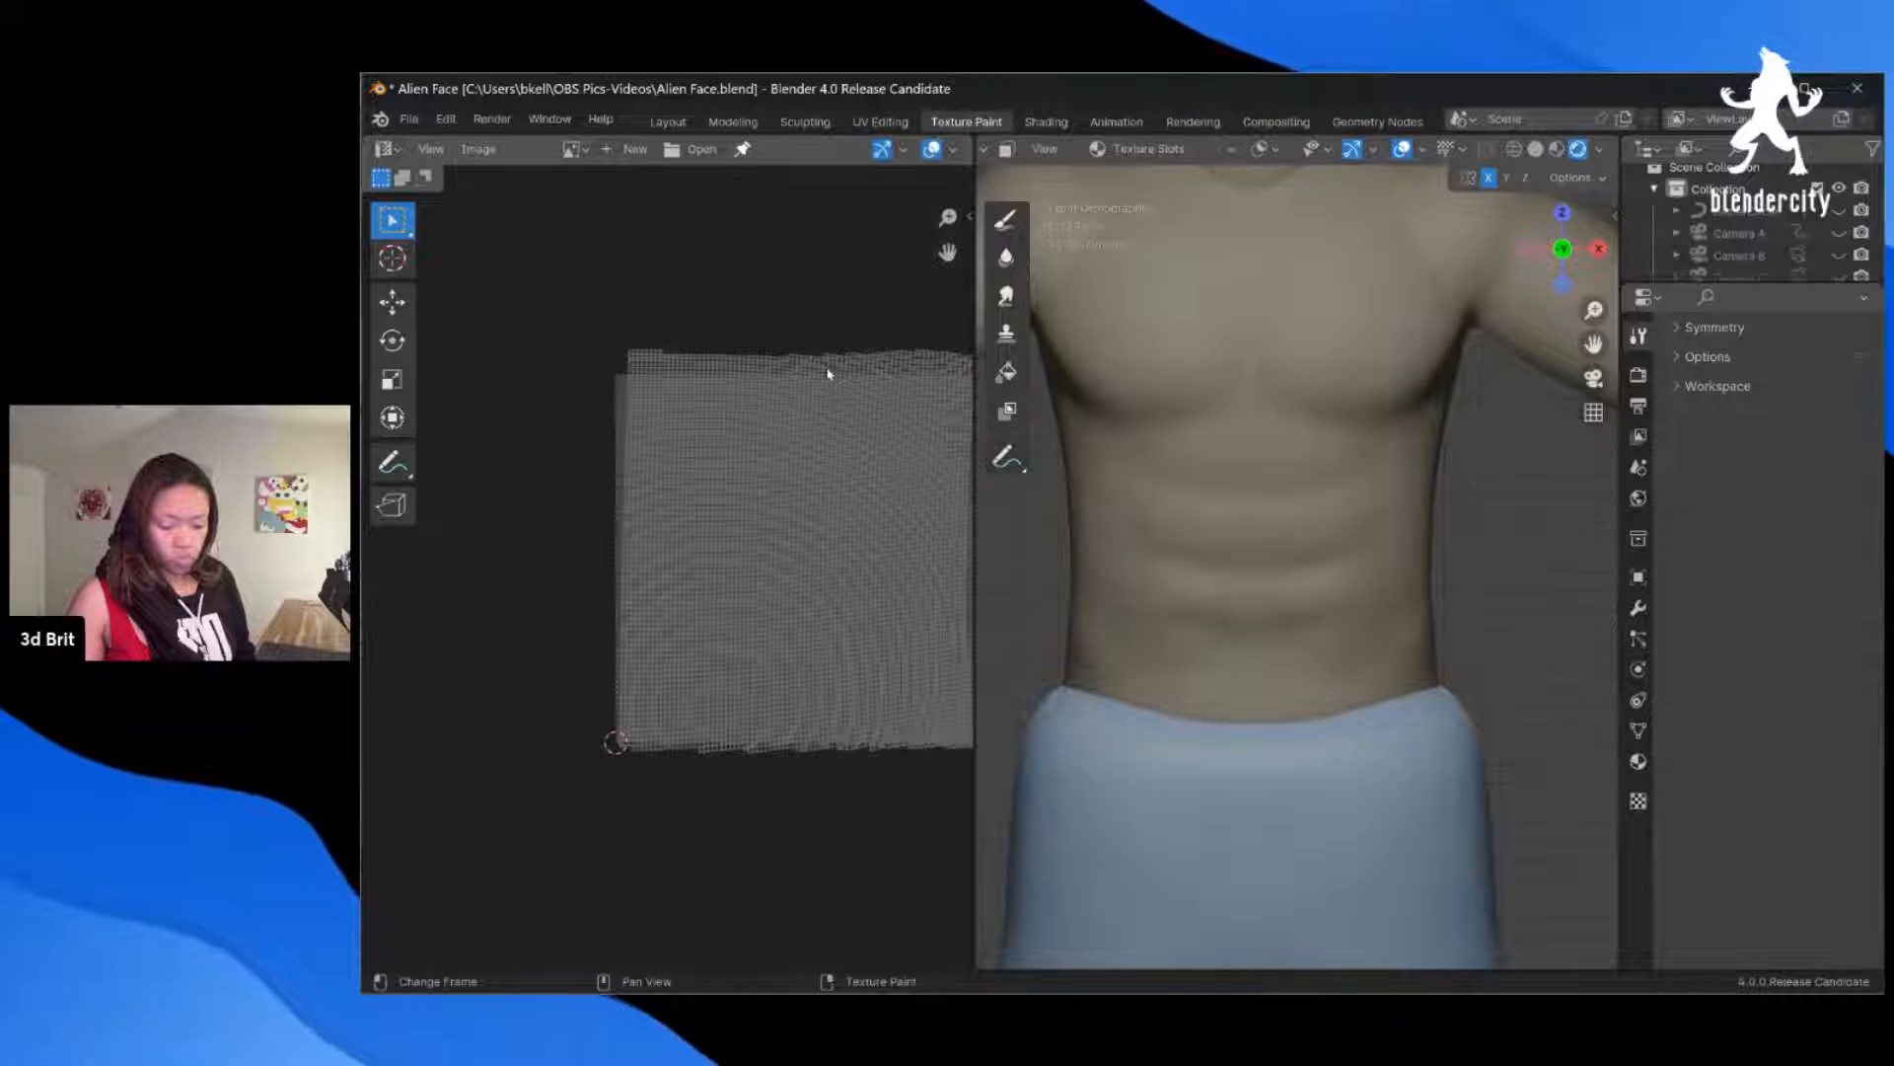
pyautogui.moveTo(818, 447); pyautogui.dragTo(670, 487, button='middle')
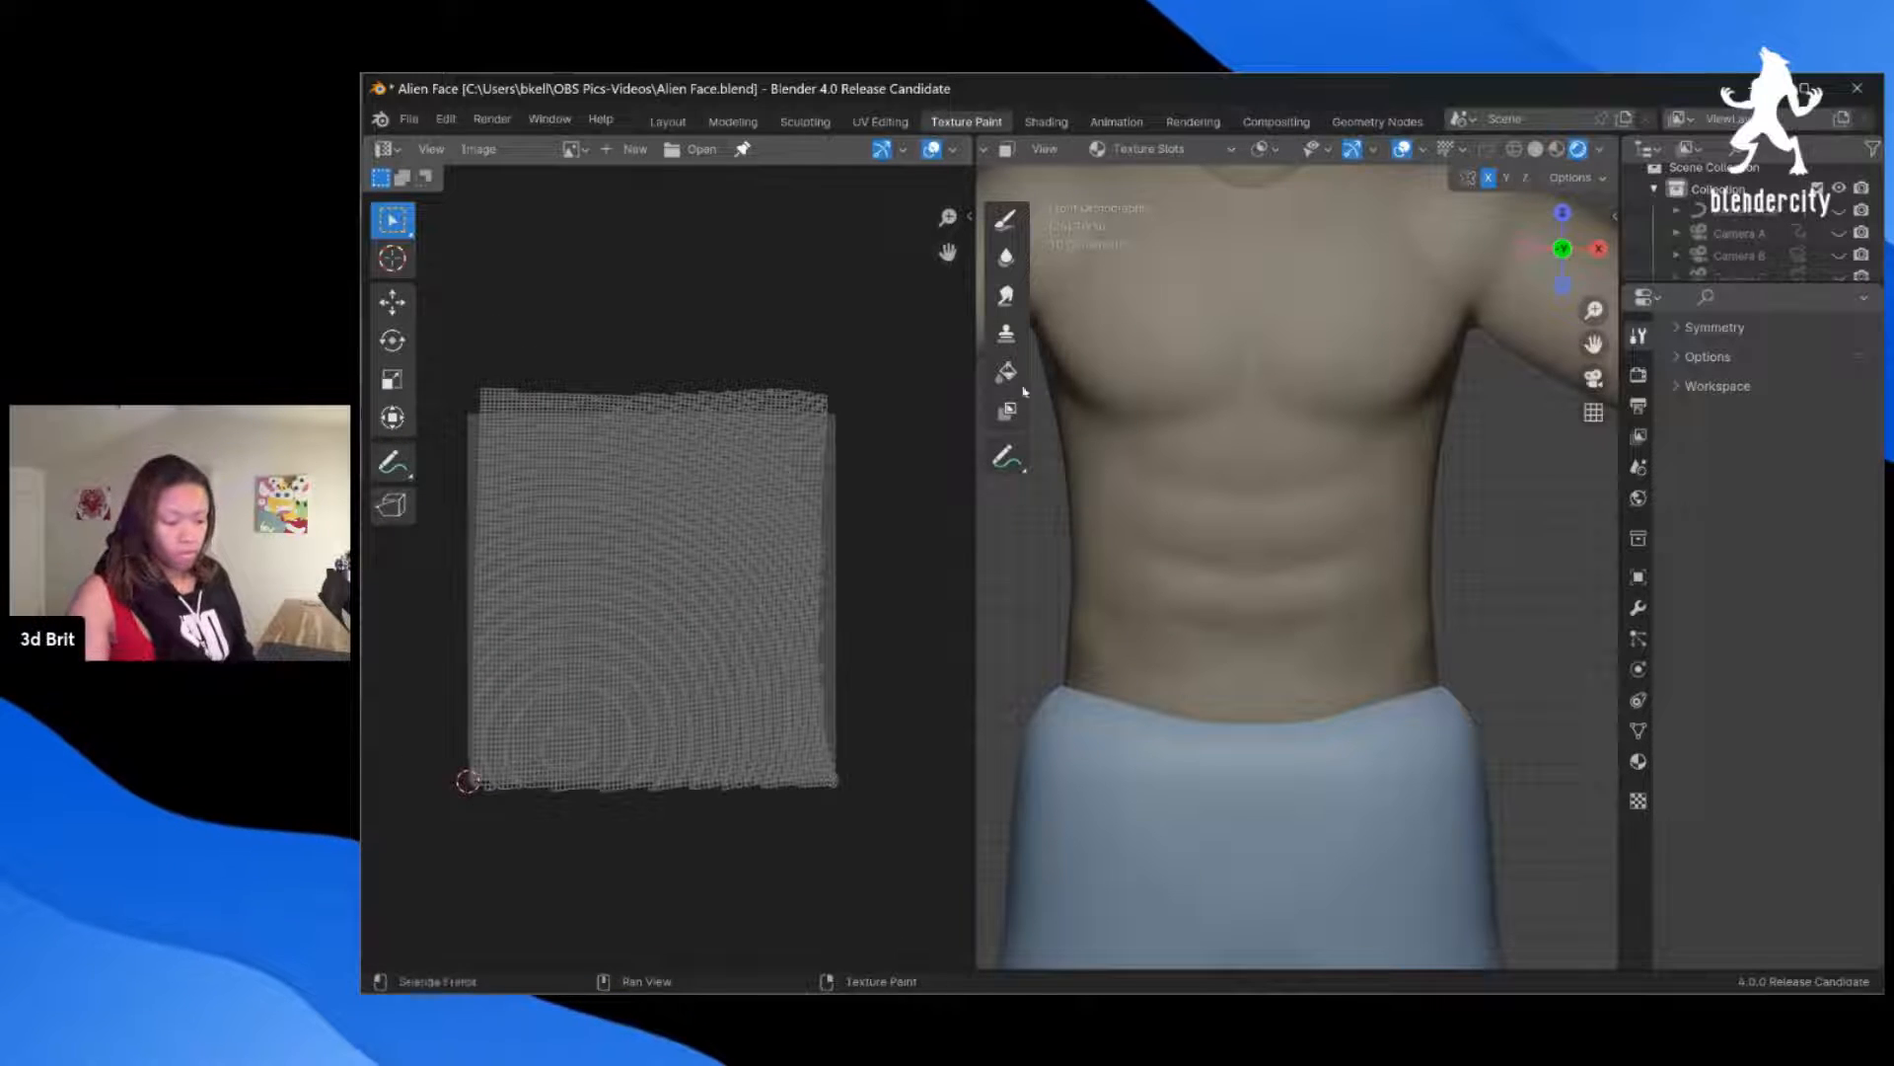
# Step: Open the Shading workspace to bring up the node tree of the torso's skin-color material
pyautogui.click(1044, 122)
pyautogui.scroll(2, 1072, 771)
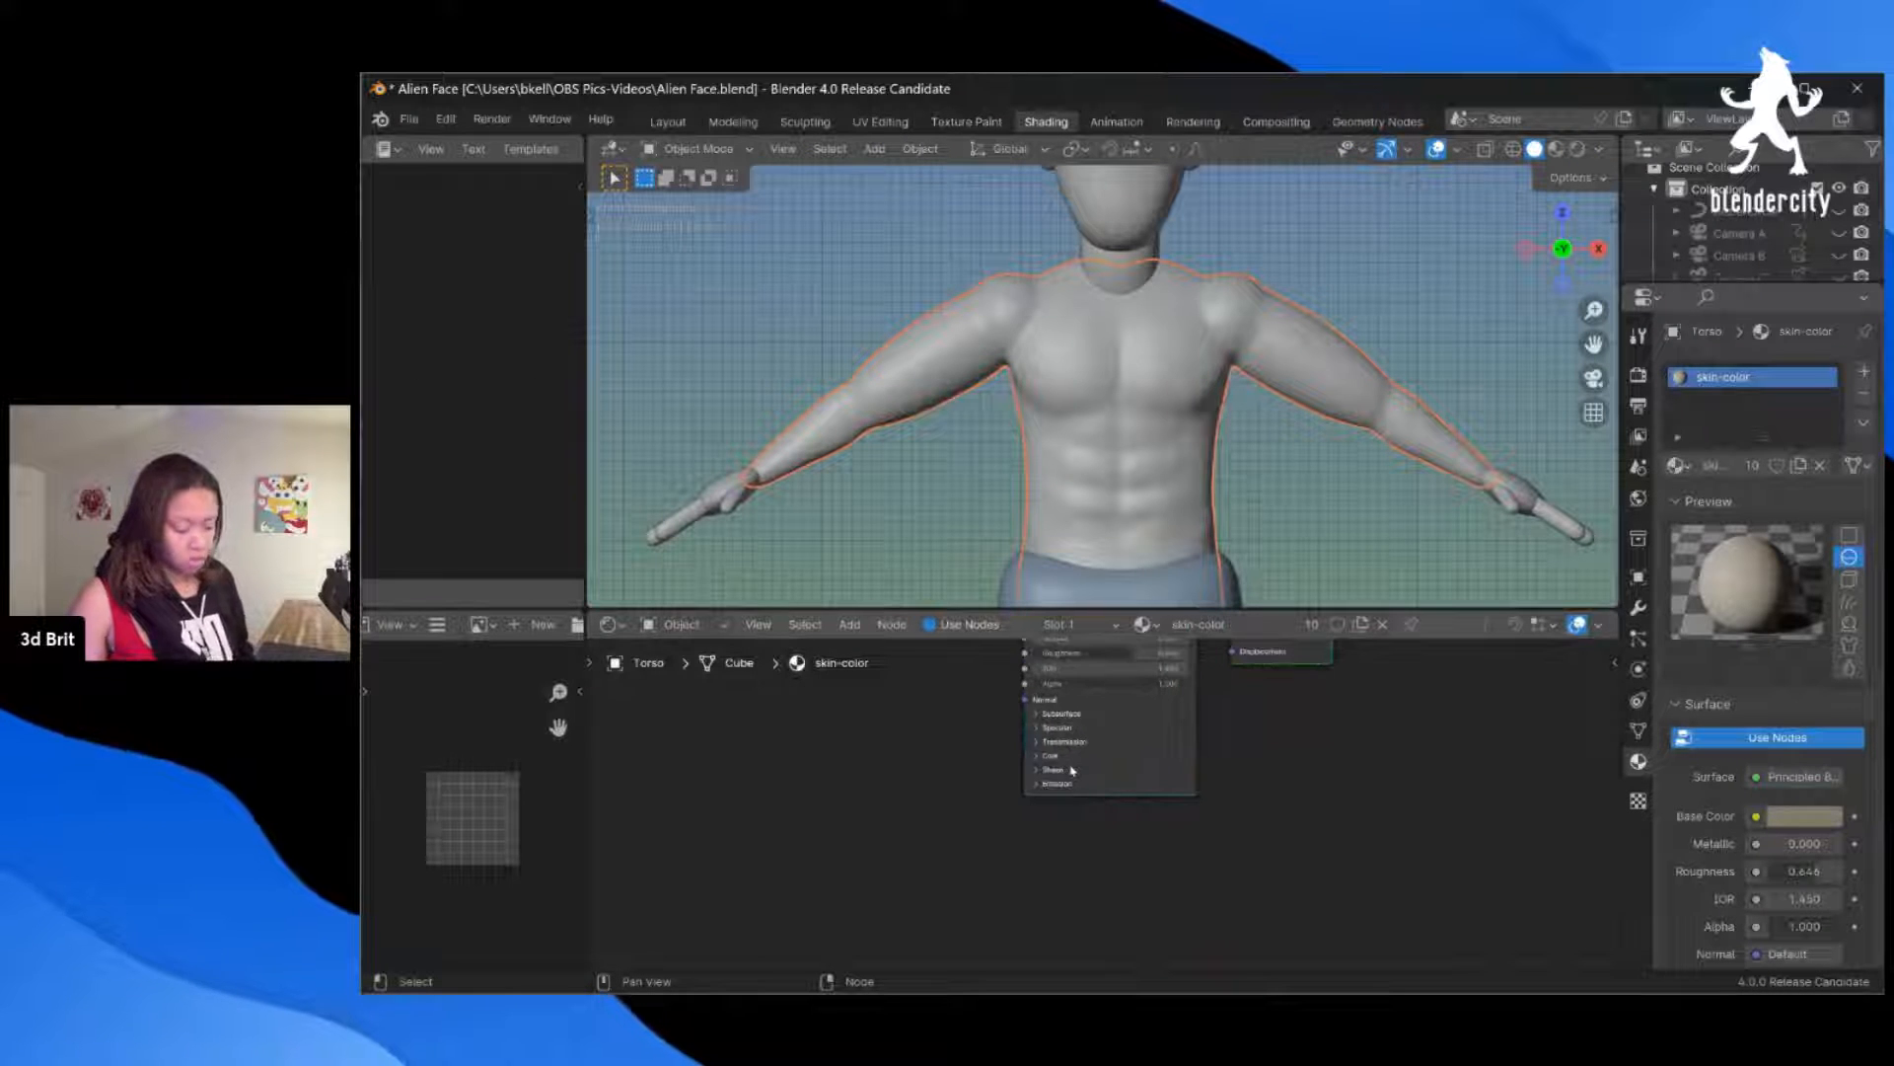
# Step: Bring the Principled BSDF and Material Output nodes fully into view, with empty space ahead of them for new nodes
pyautogui.moveTo(1072, 771); pyautogui.dragTo(1073, 889, button='middle')
pyautogui.scroll(-1, 1102, 849)
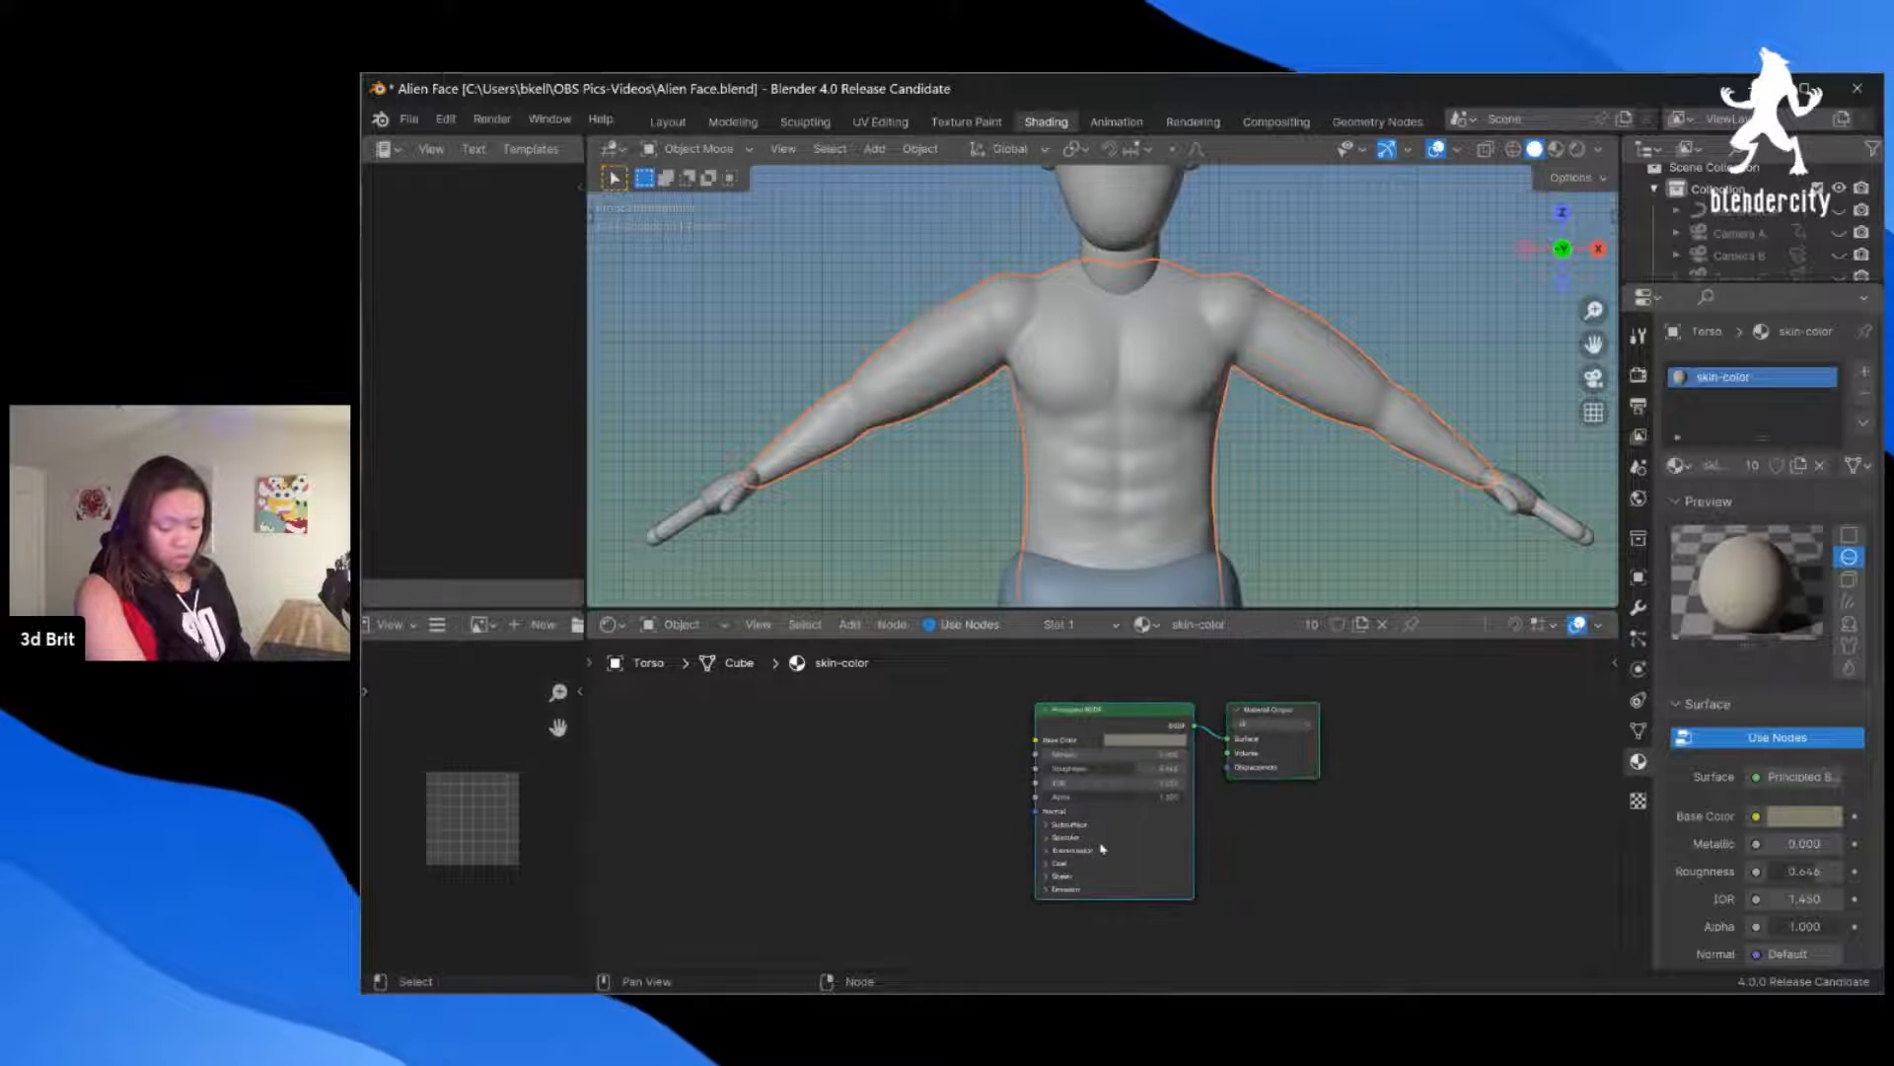
pyautogui.moveTo(1097, 801); pyautogui.dragTo(1170, 797, button='middle')
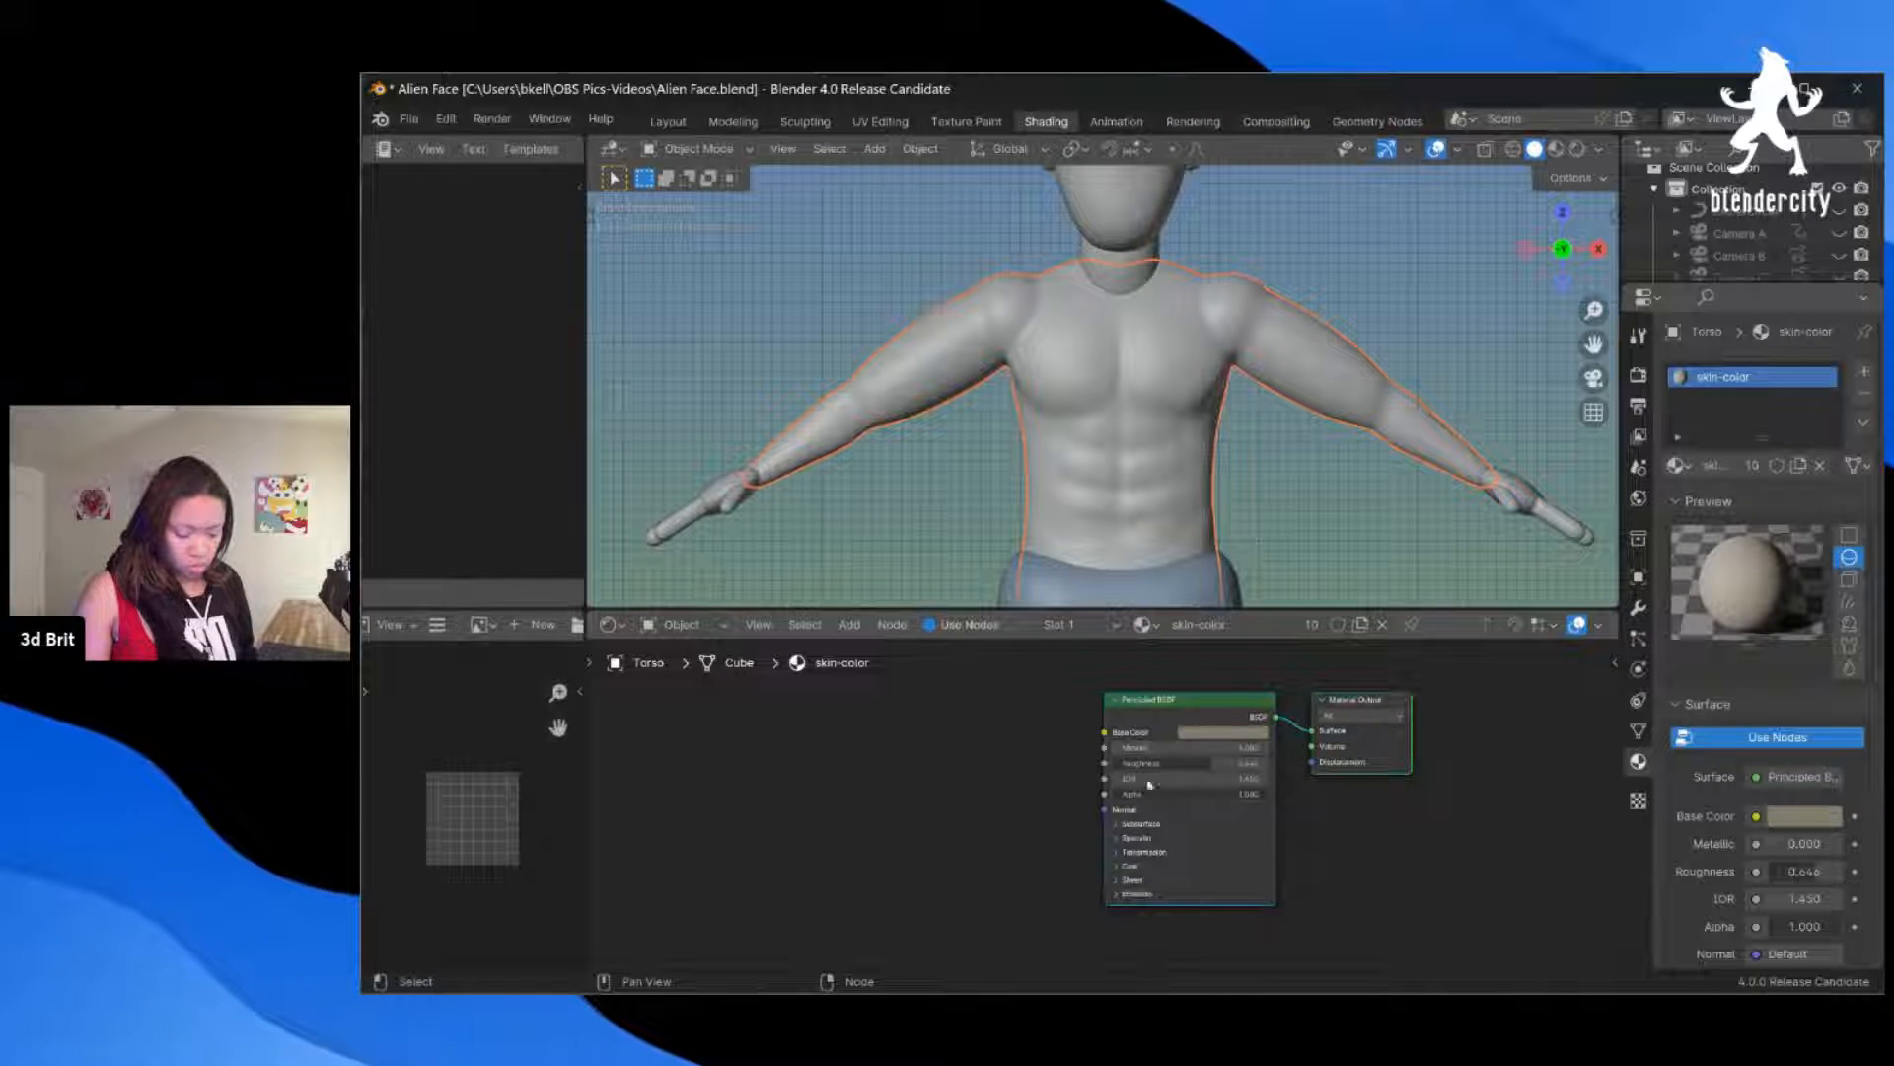
pyautogui.click(851, 724)
pyautogui.click(1154, 707)
pyautogui.click(957, 750)
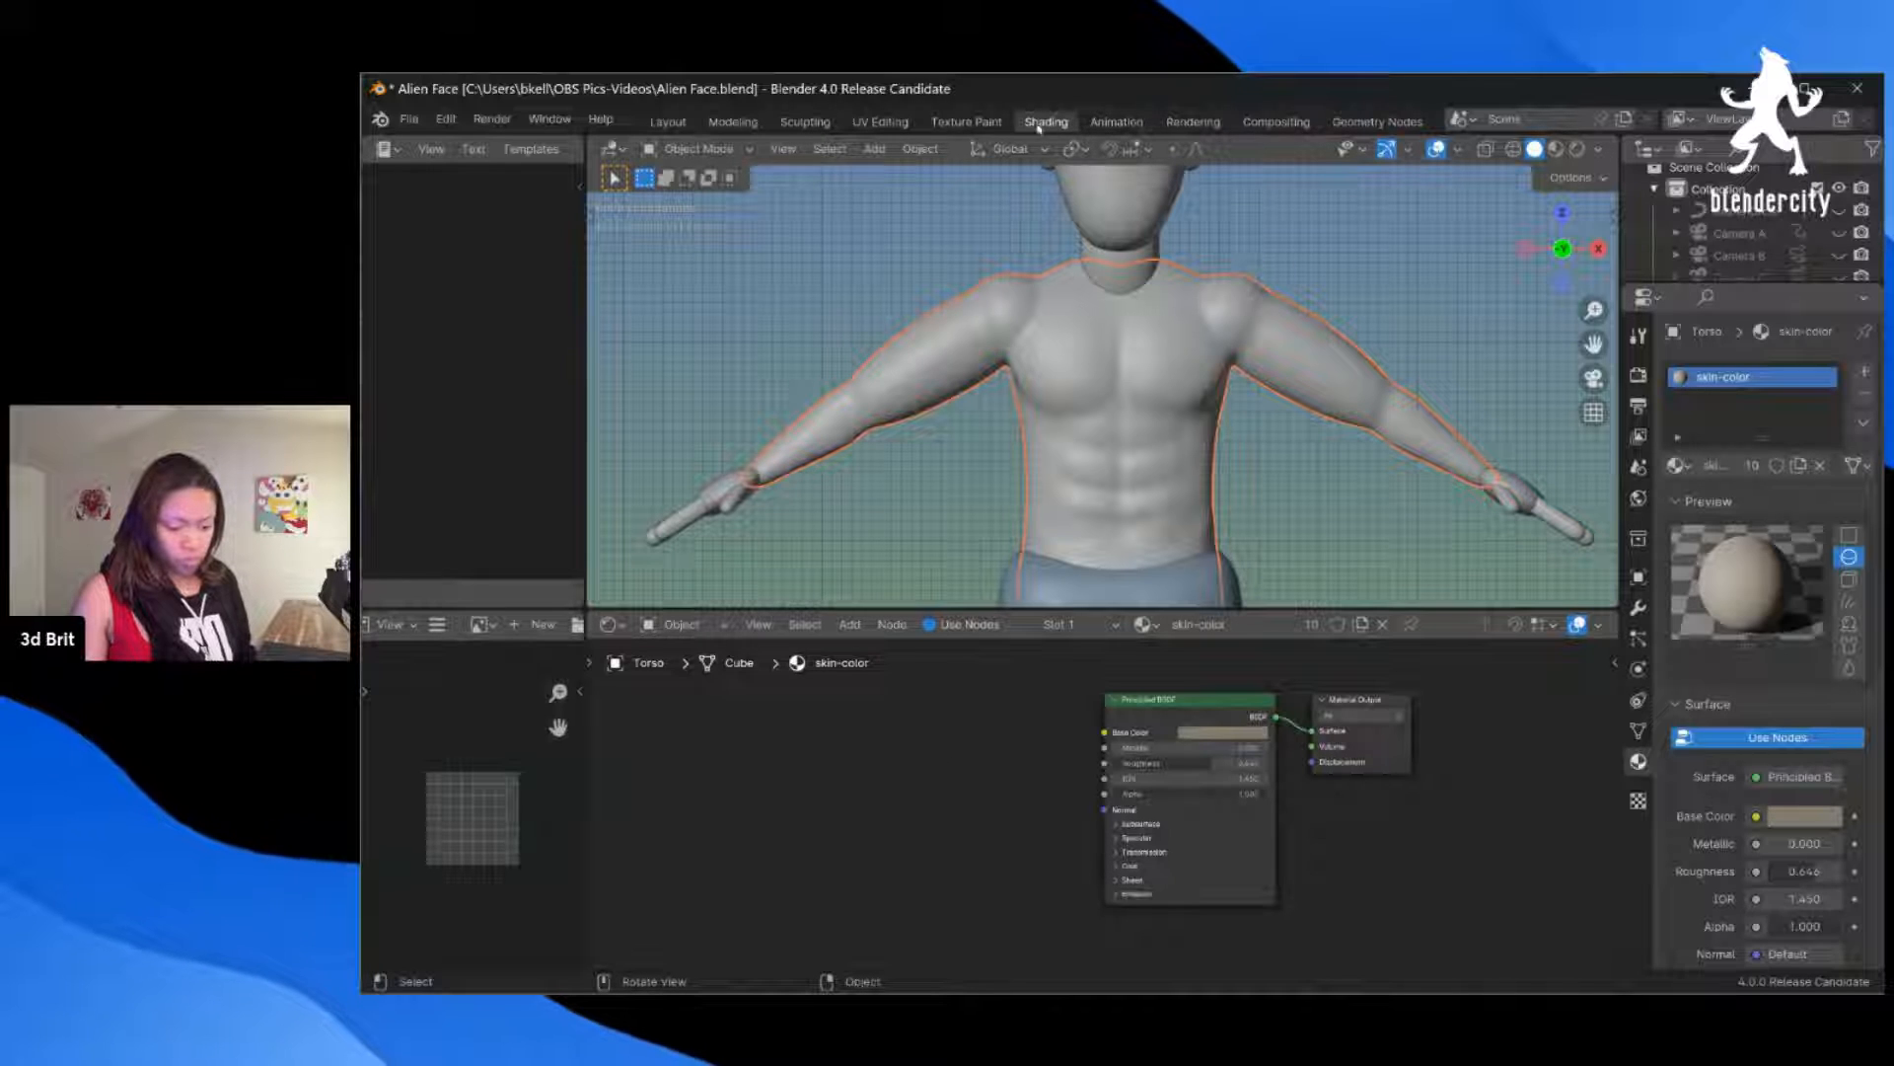
# Step: Review the Texture Paint workspace's interaction mode along with its render and active tool settings
pyautogui.click(968, 122)
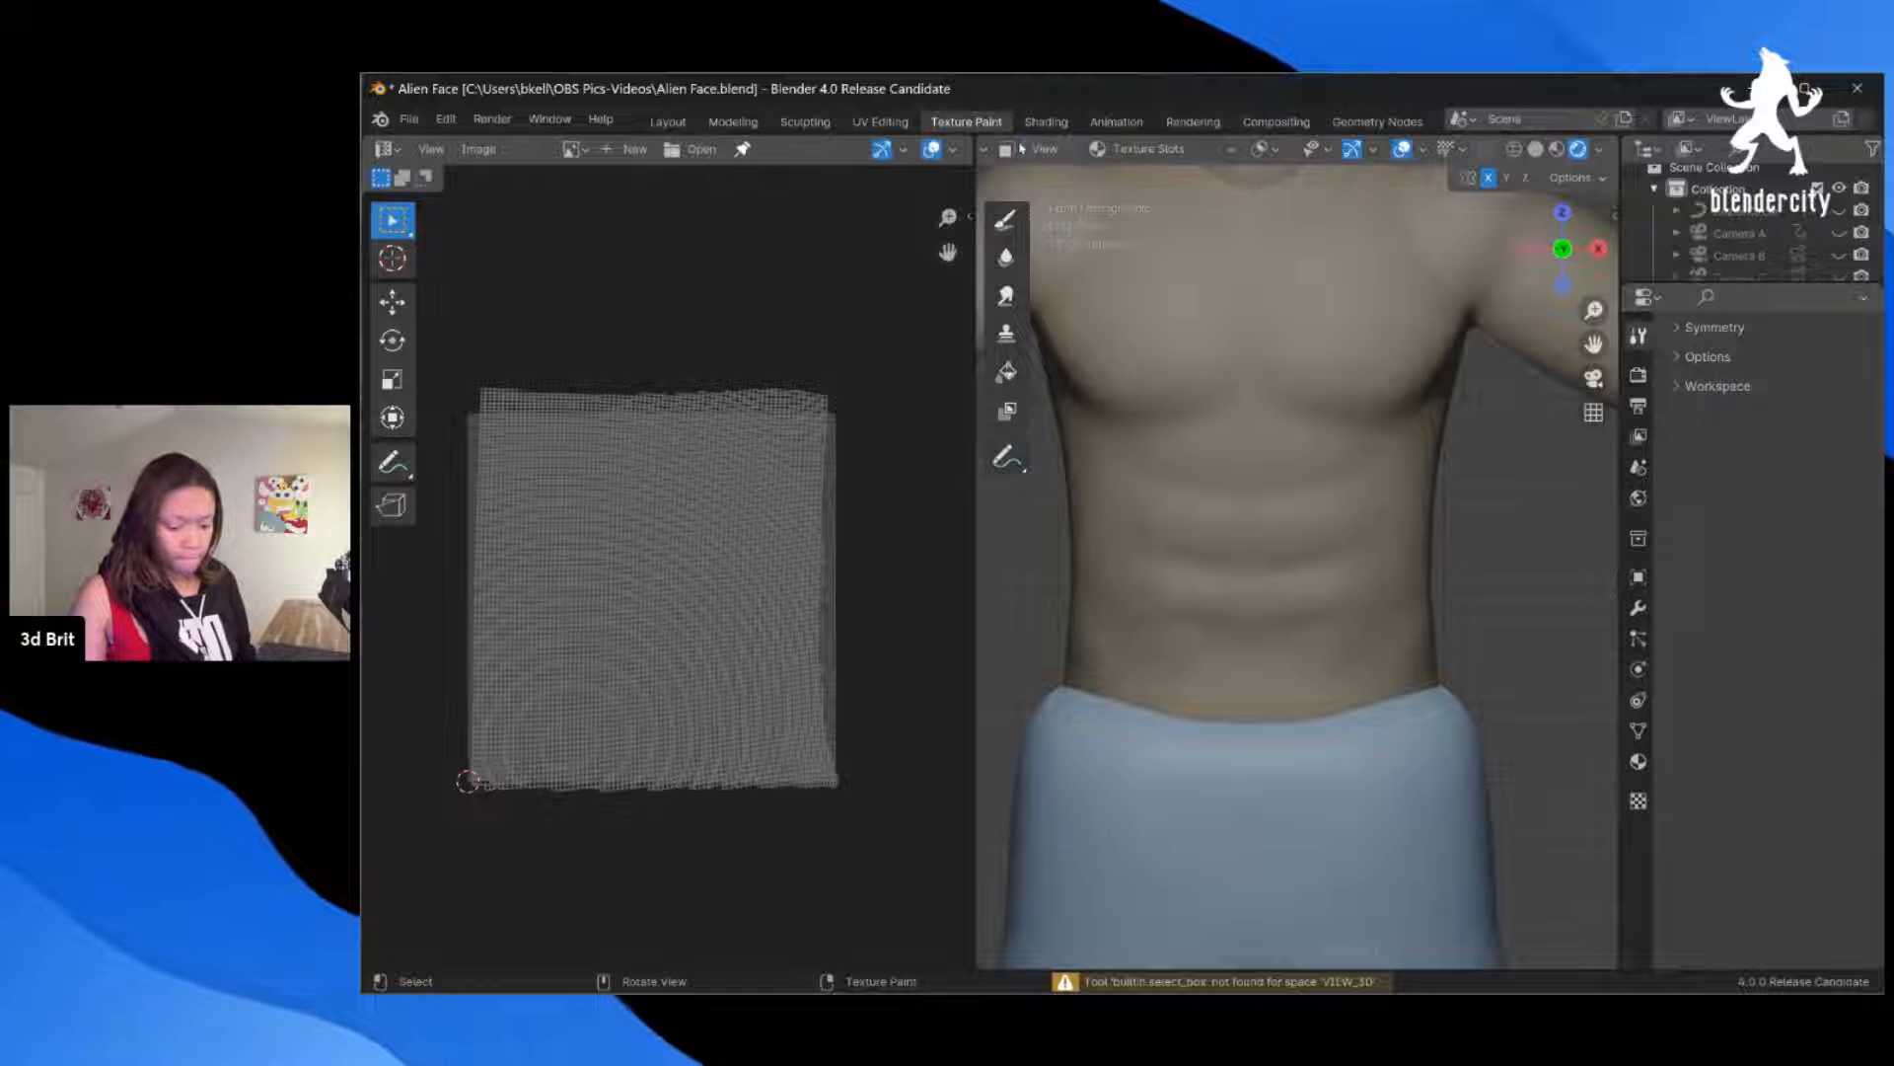
pyautogui.hscroll(-3, 1003, 153)
pyautogui.hscroll(-1, 1003, 153)
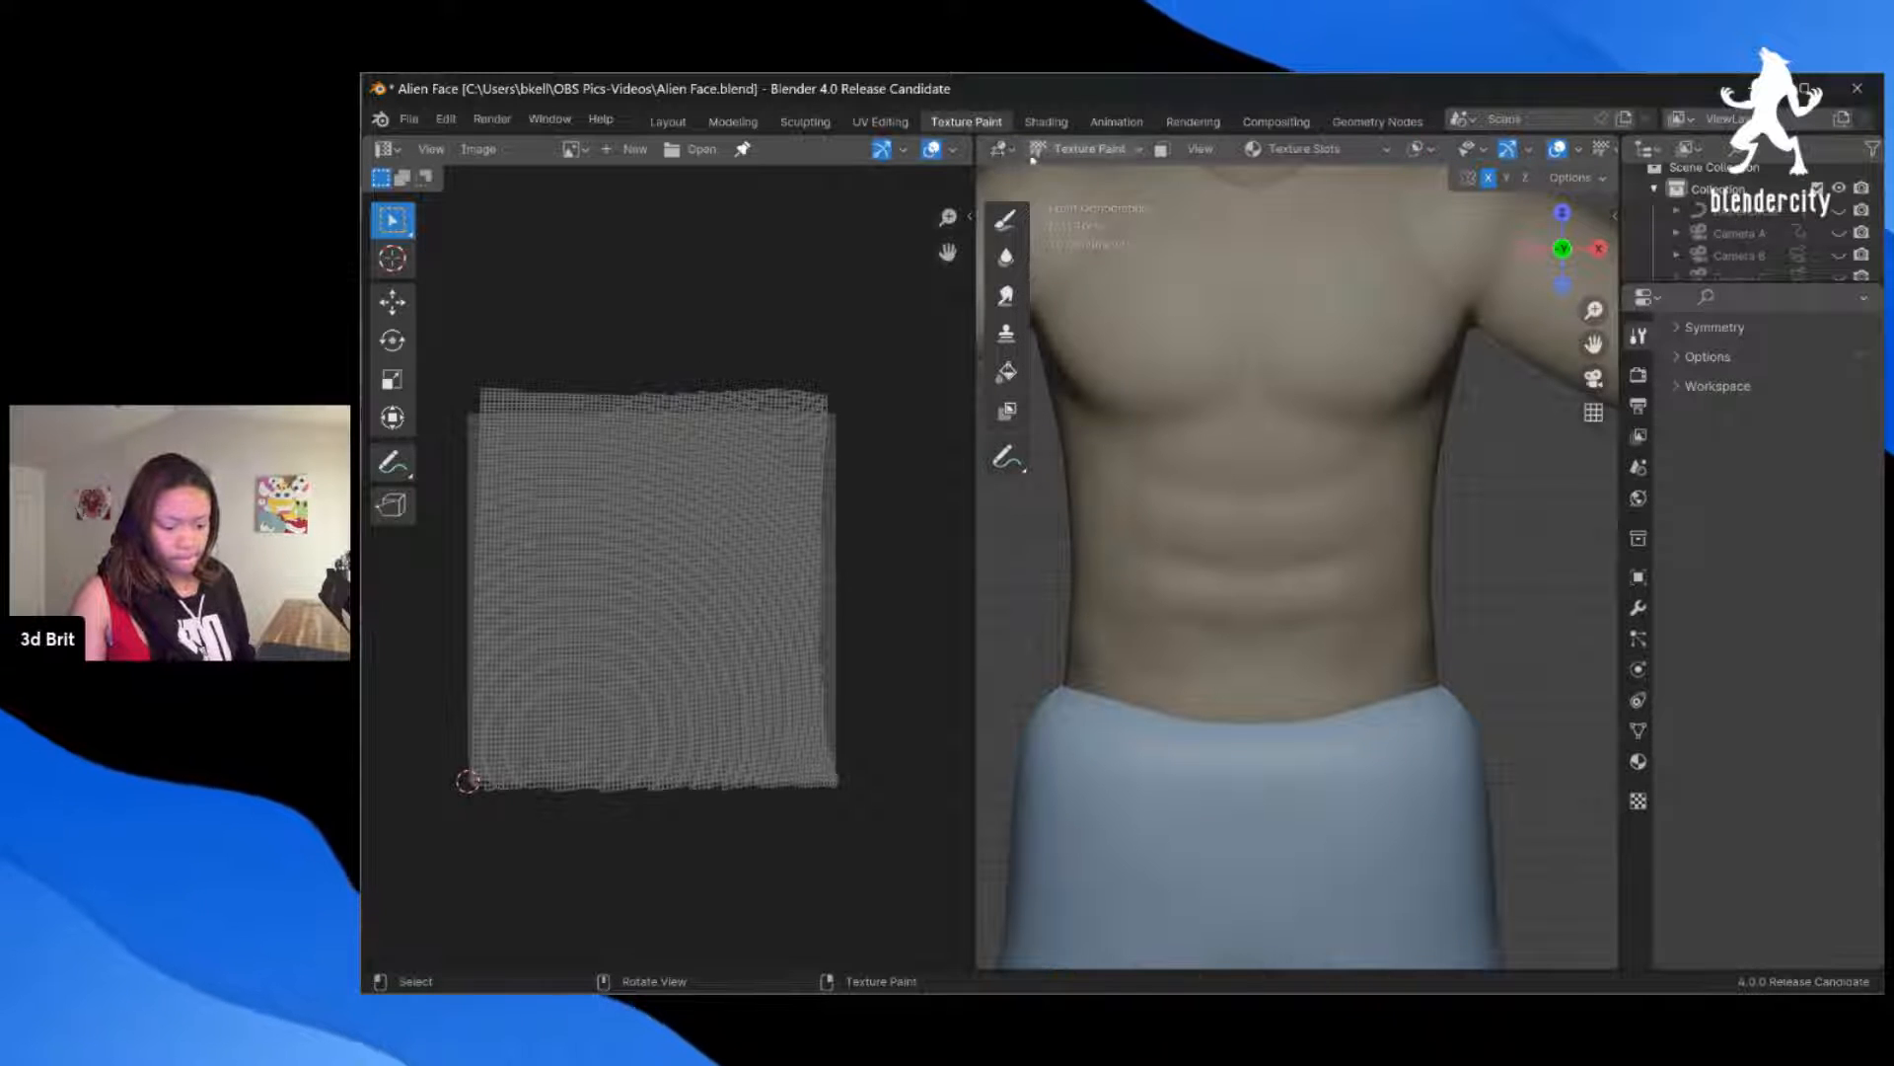
pyautogui.click(1086, 149)
pyautogui.click(1075, 295)
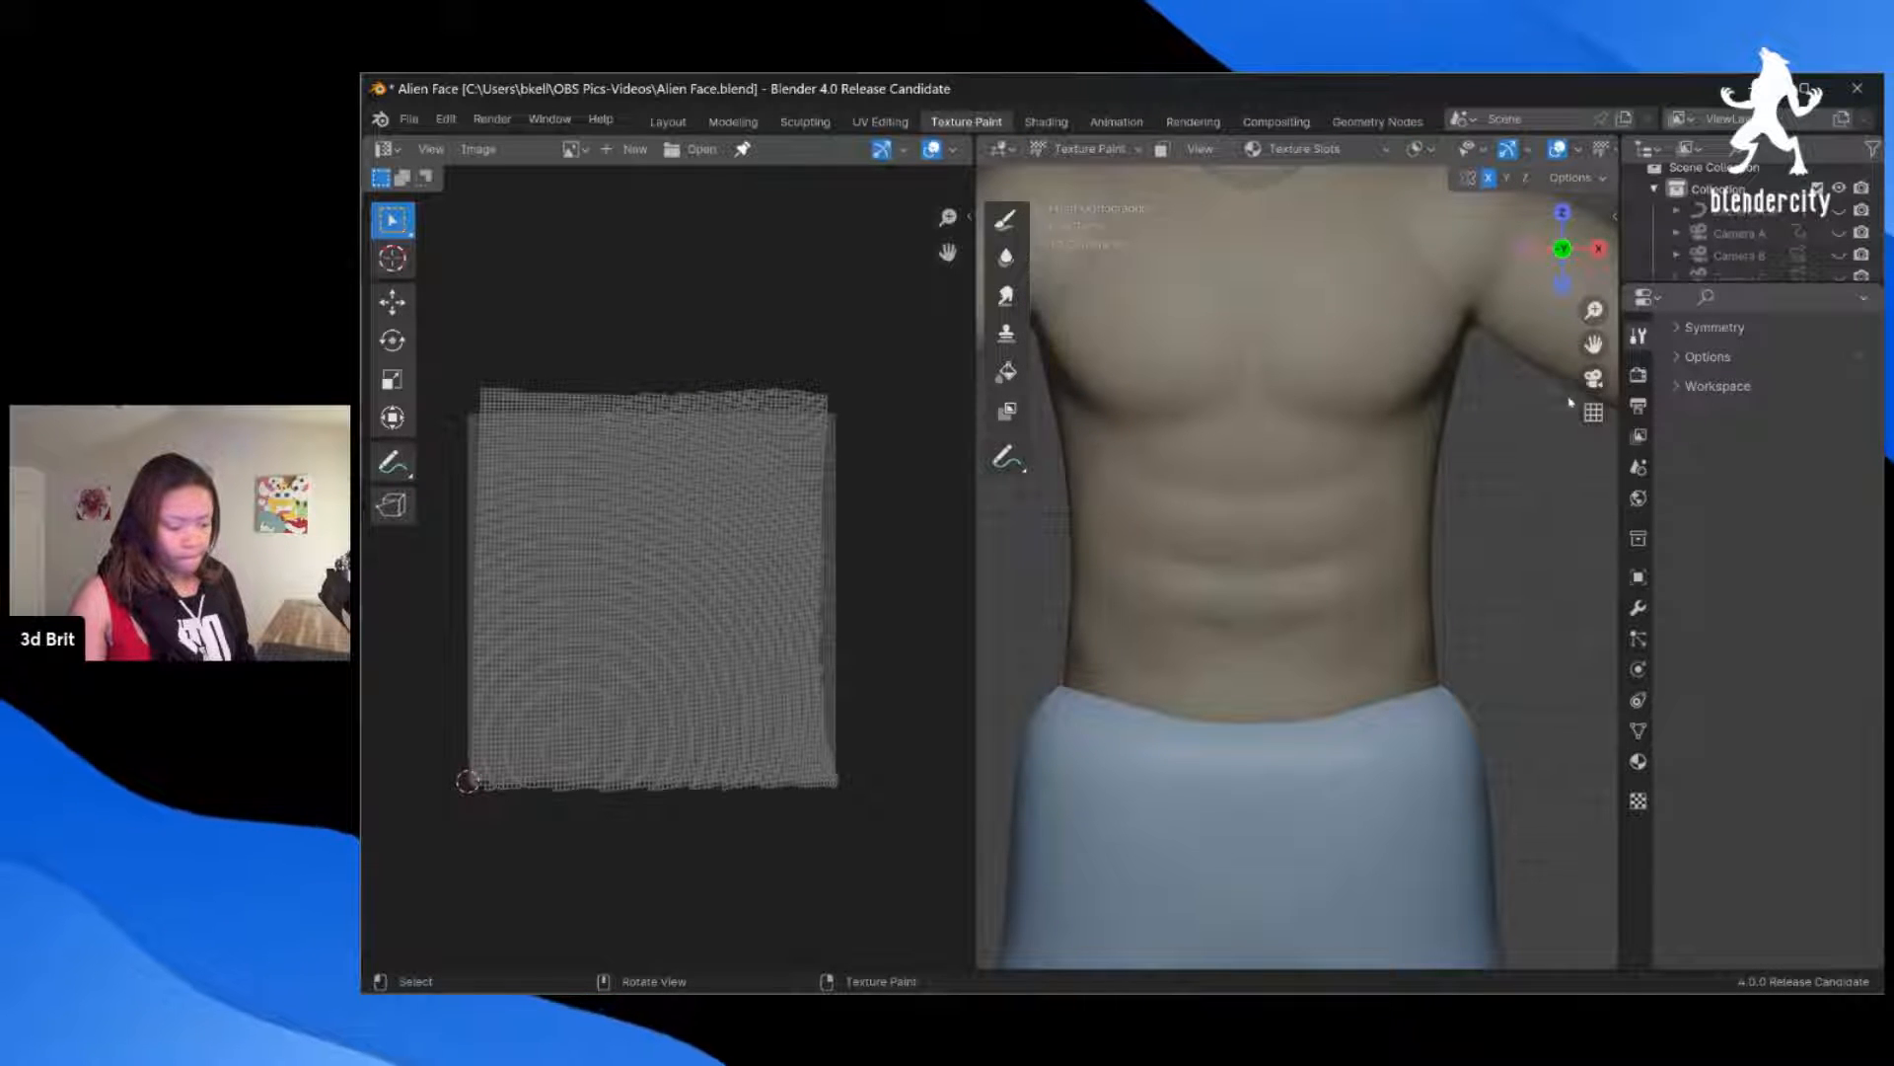
pyautogui.click(1638, 374)
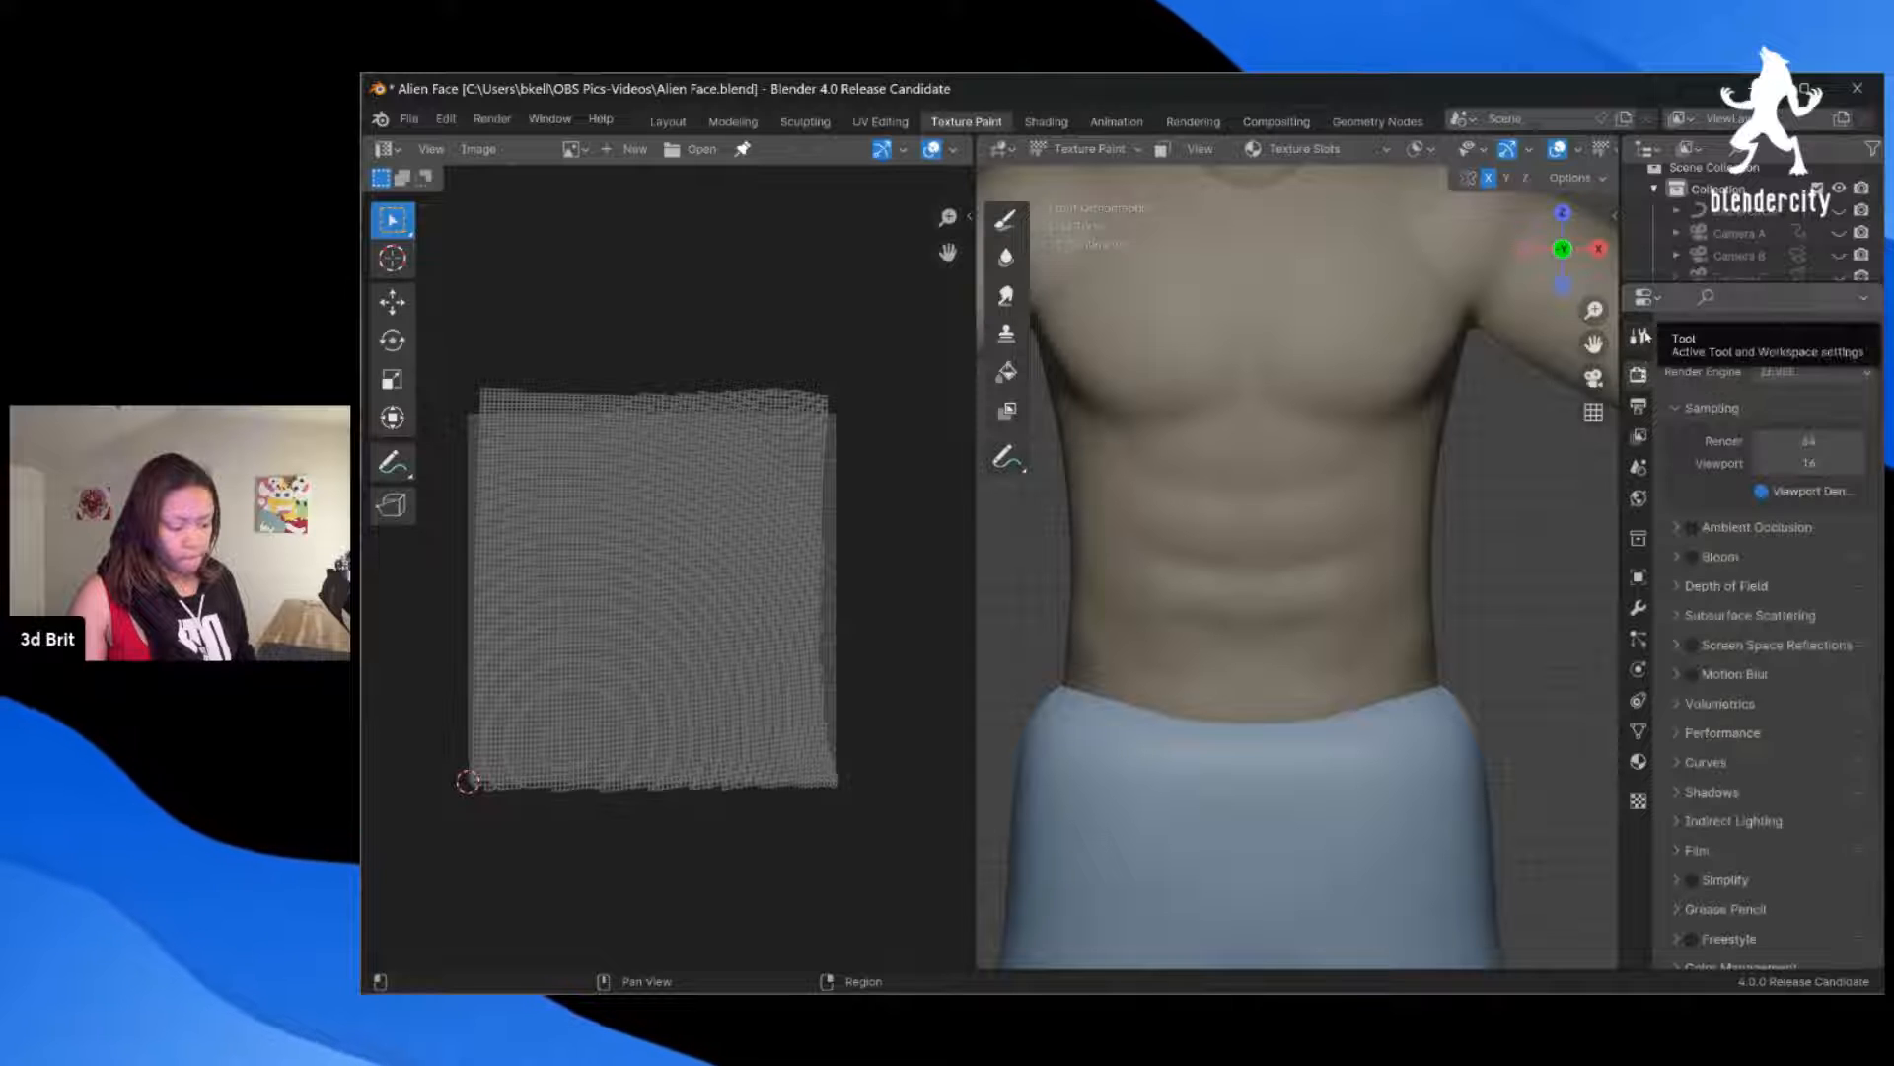
pyautogui.click(1639, 335)
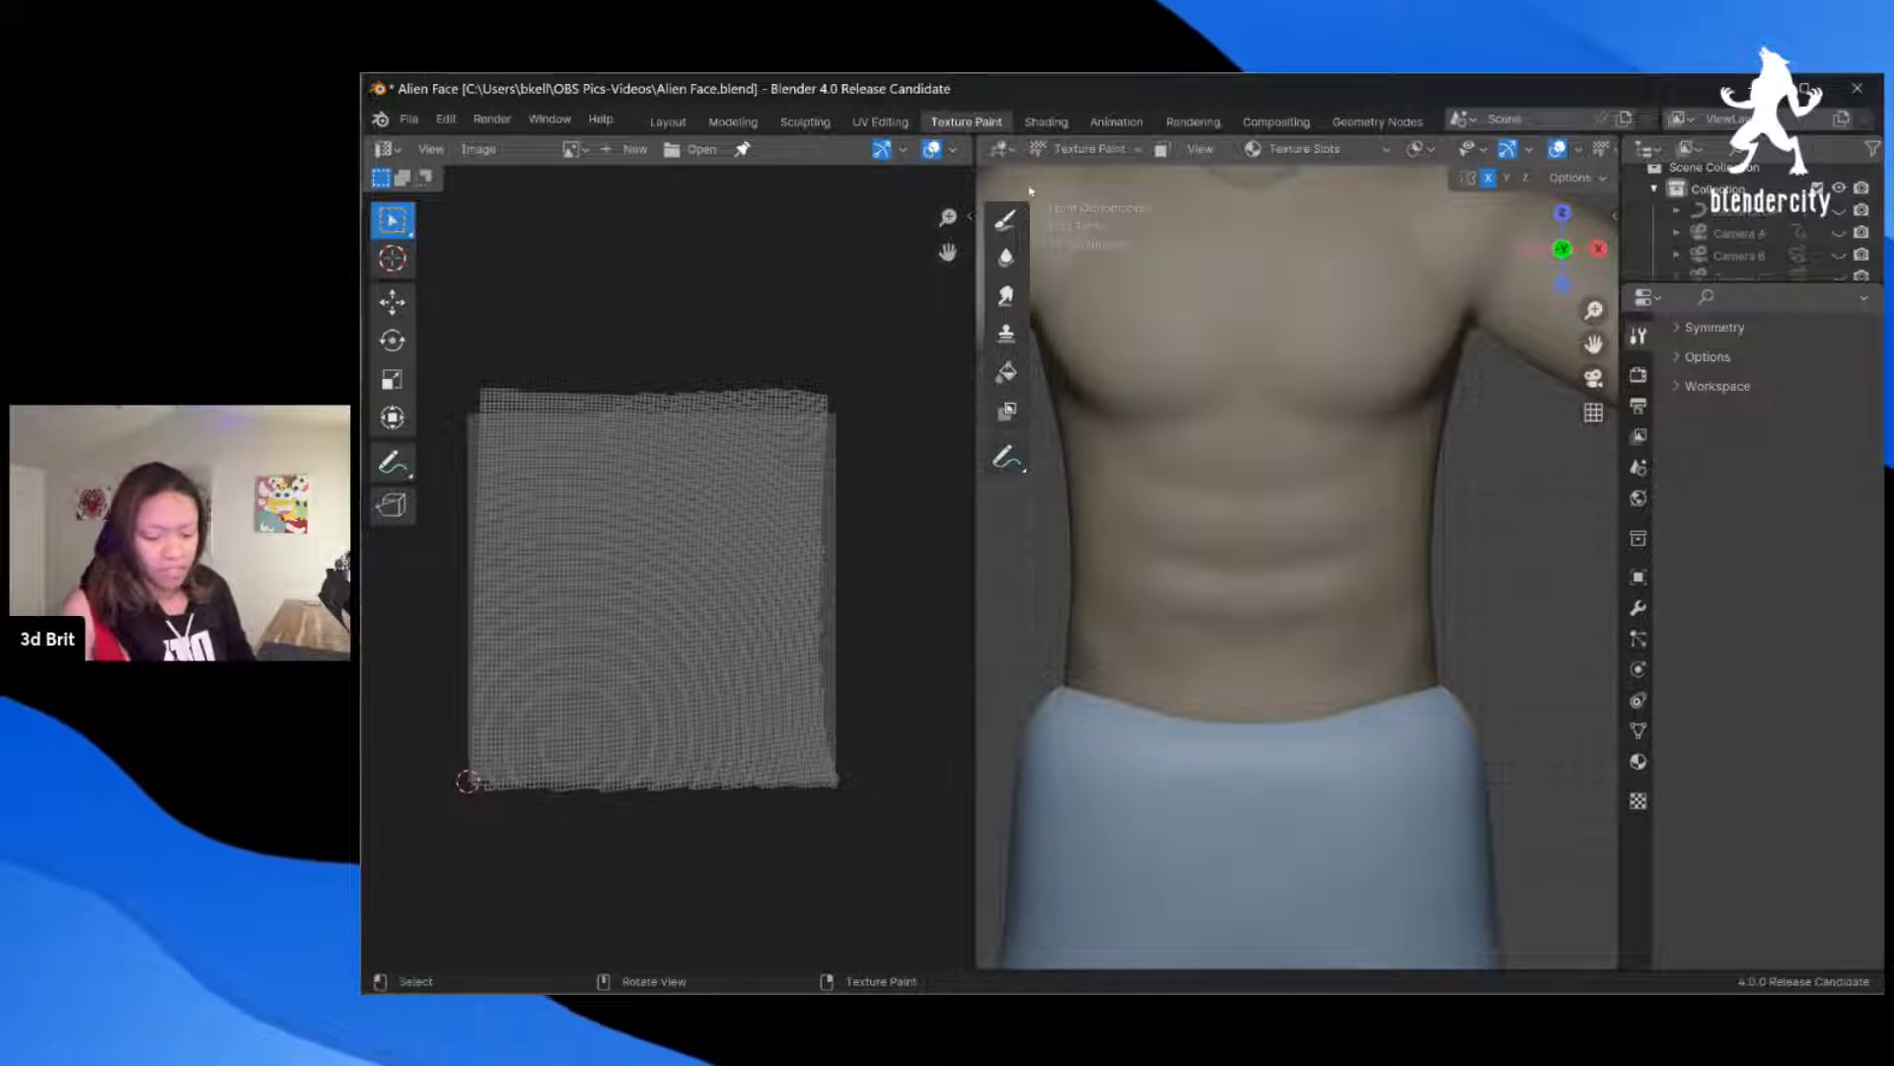
pyautogui.click(1090, 149)
pyautogui.click(1128, 155)
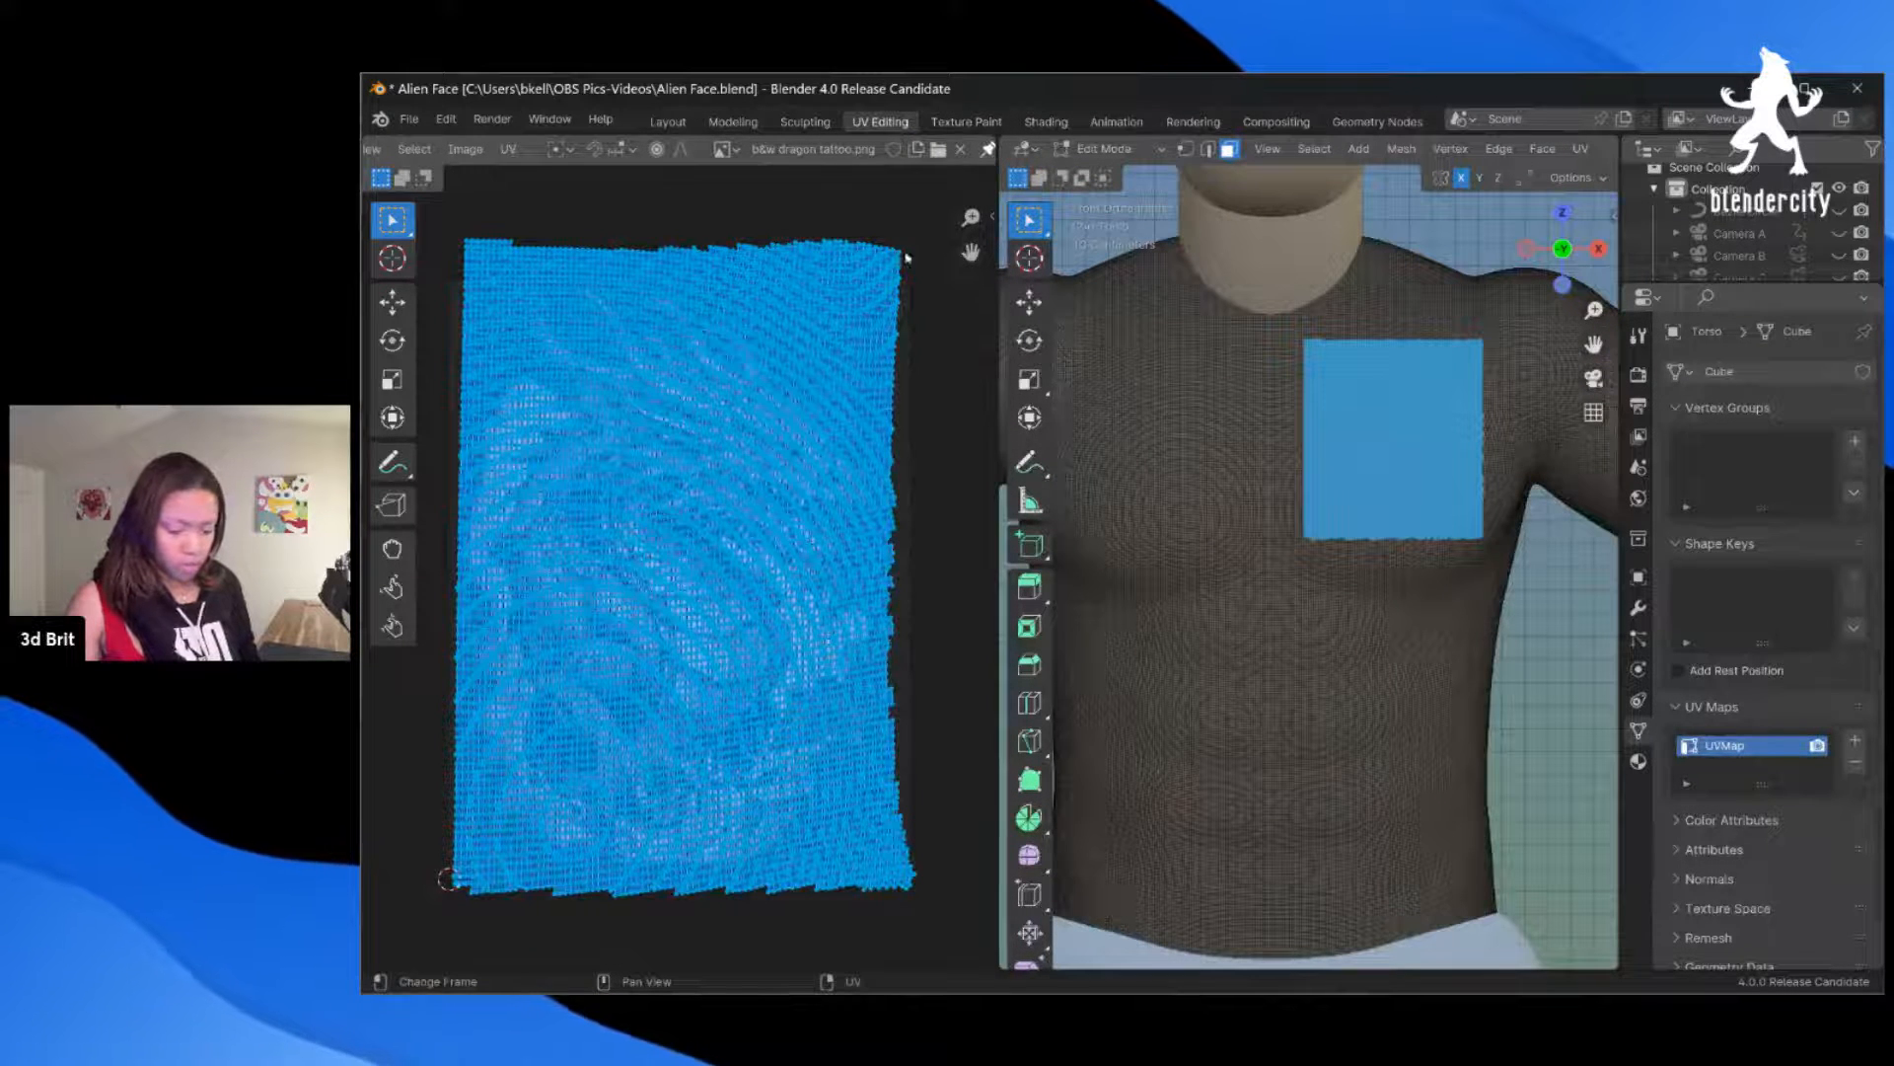
# Step: Return to the Shading workspace and add an Image Texture node ahead of the torso material's Principled BSDF
pyautogui.click(1046, 123)
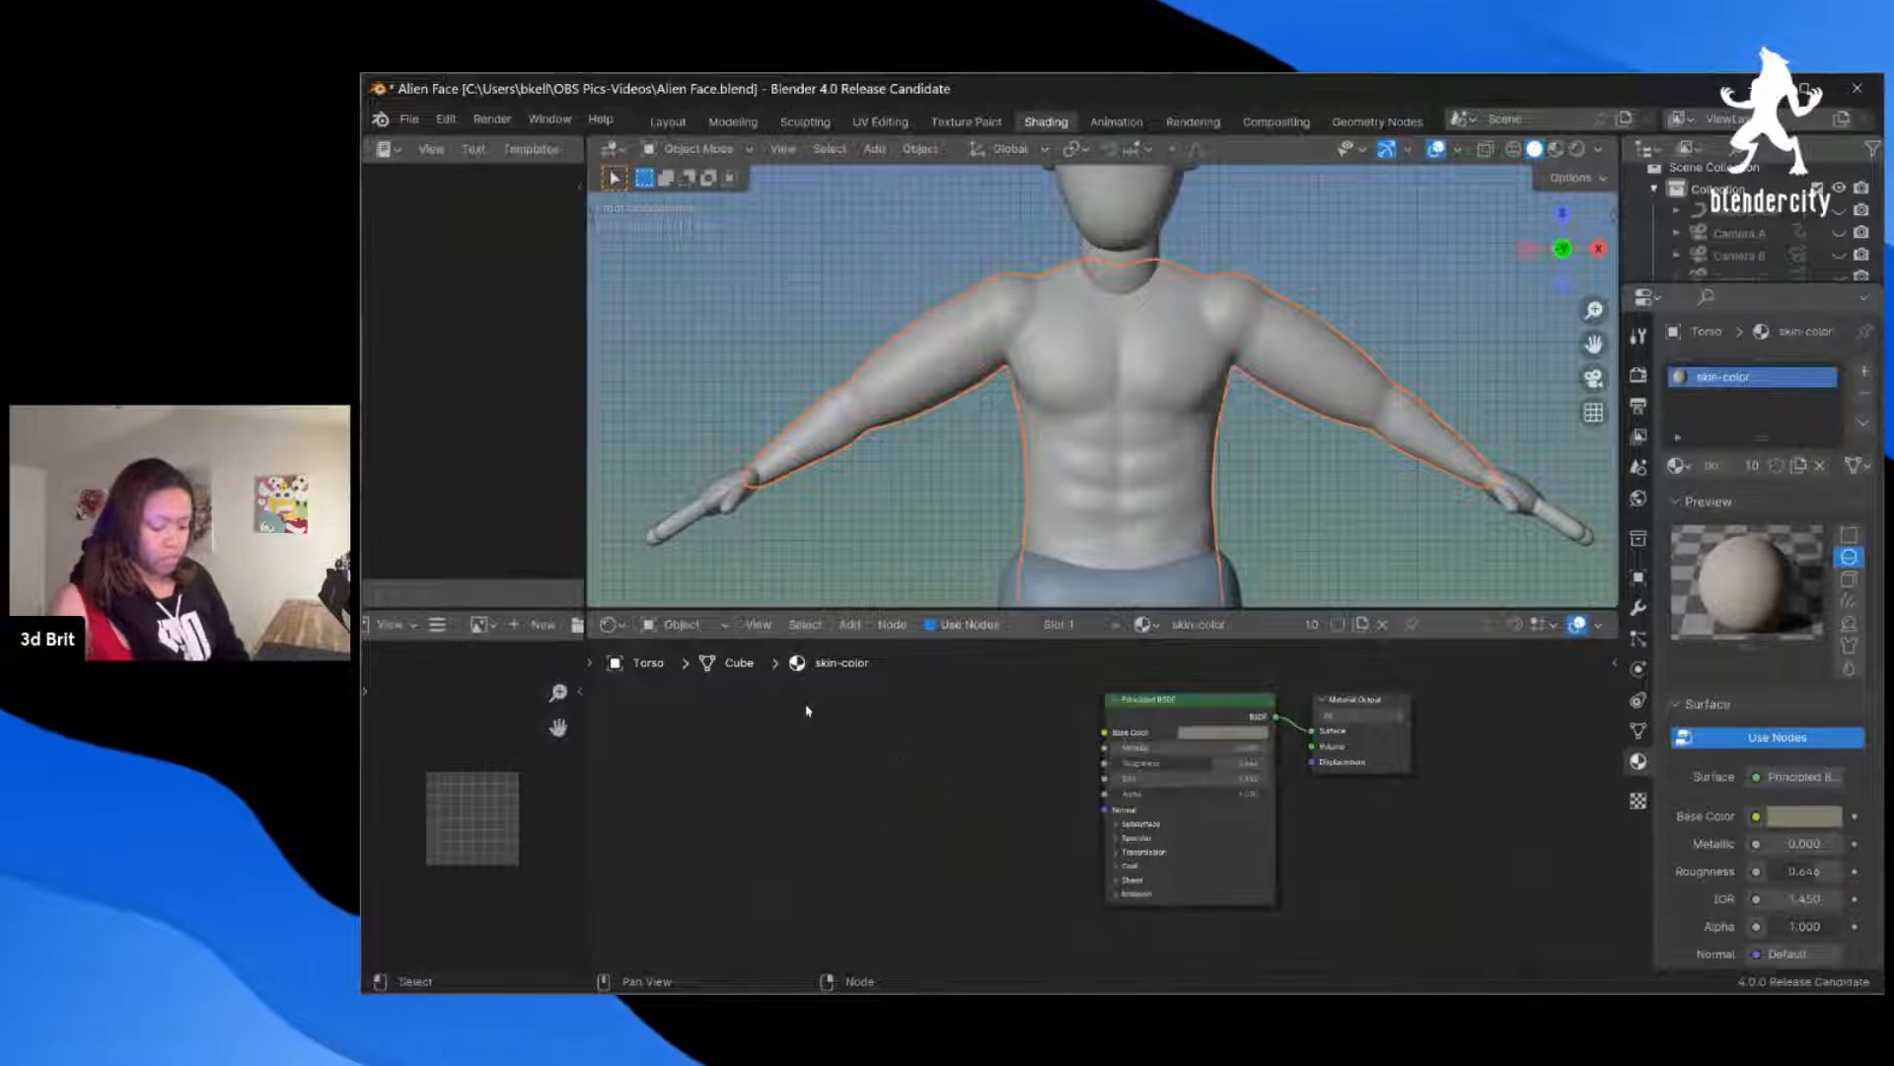
pyautogui.hotkey('shift', 'a')
pyautogui.moveTo(906, 832)
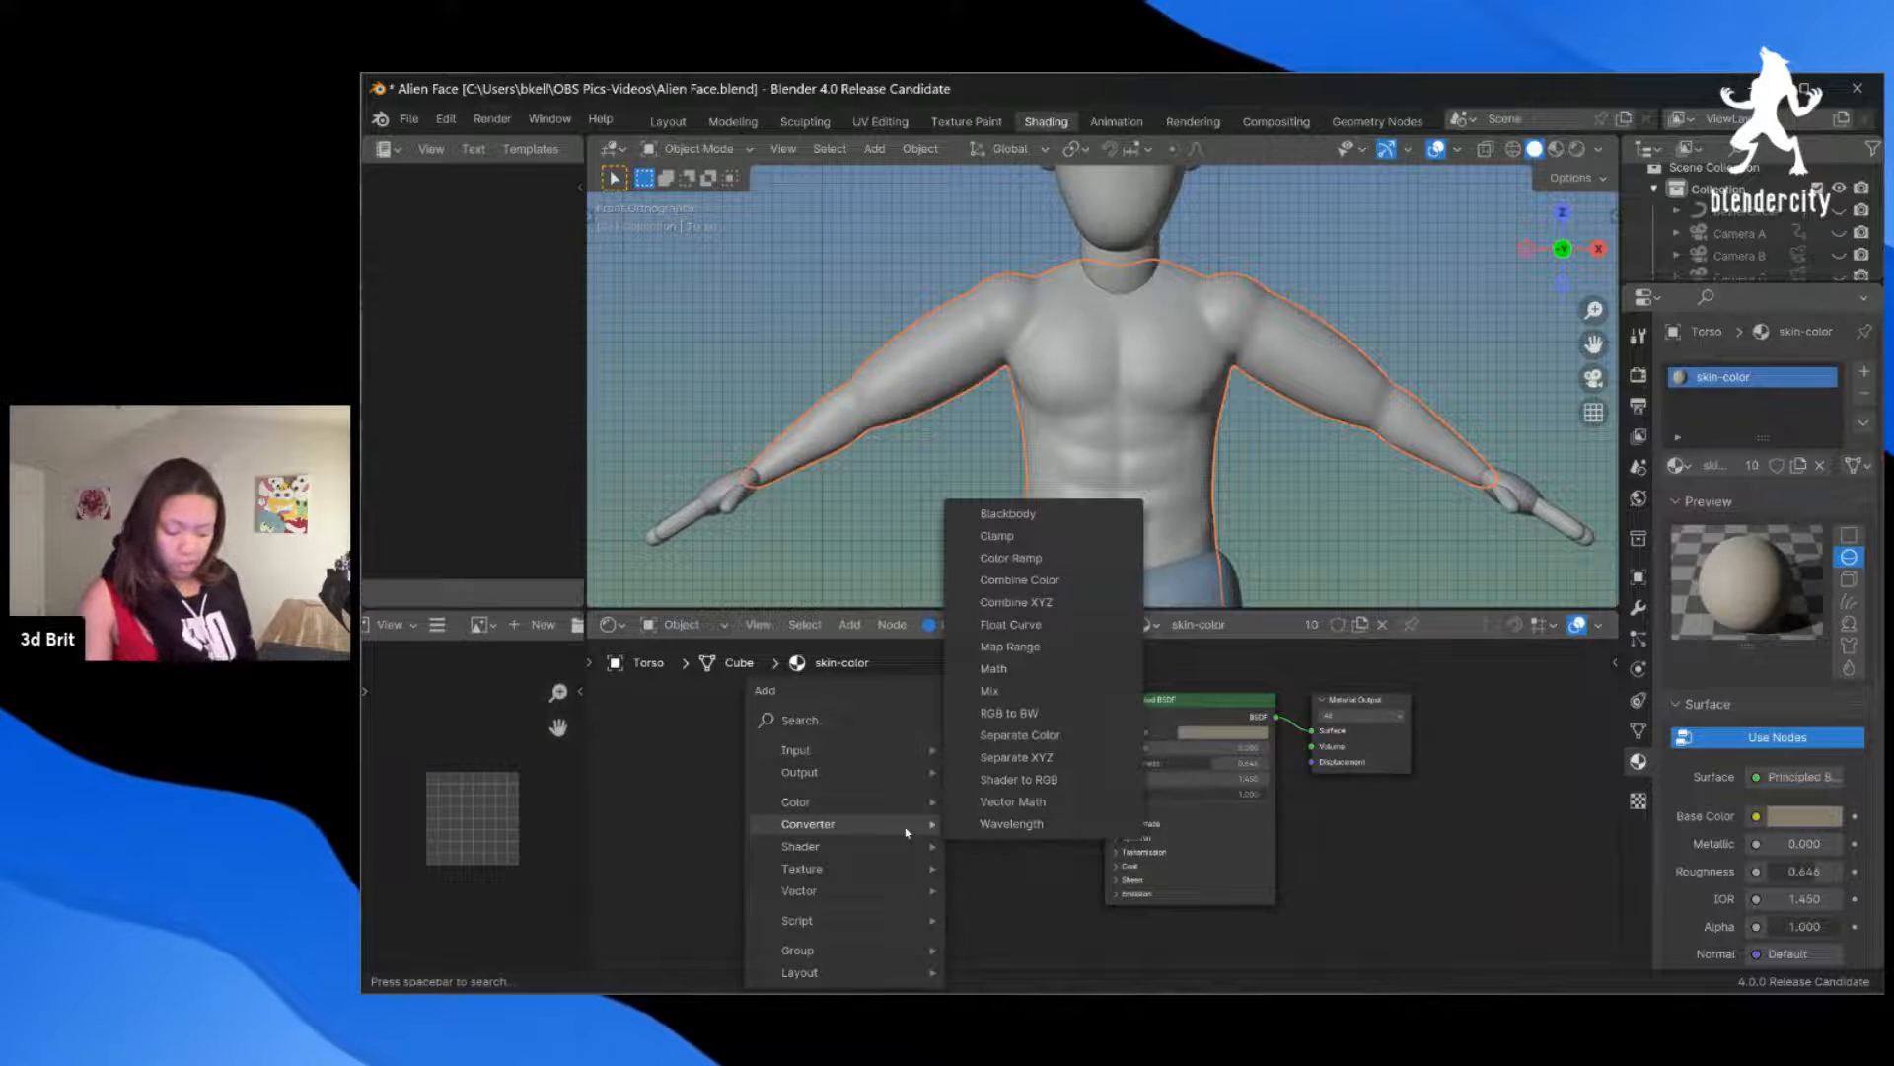
pyautogui.moveTo(876, 760)
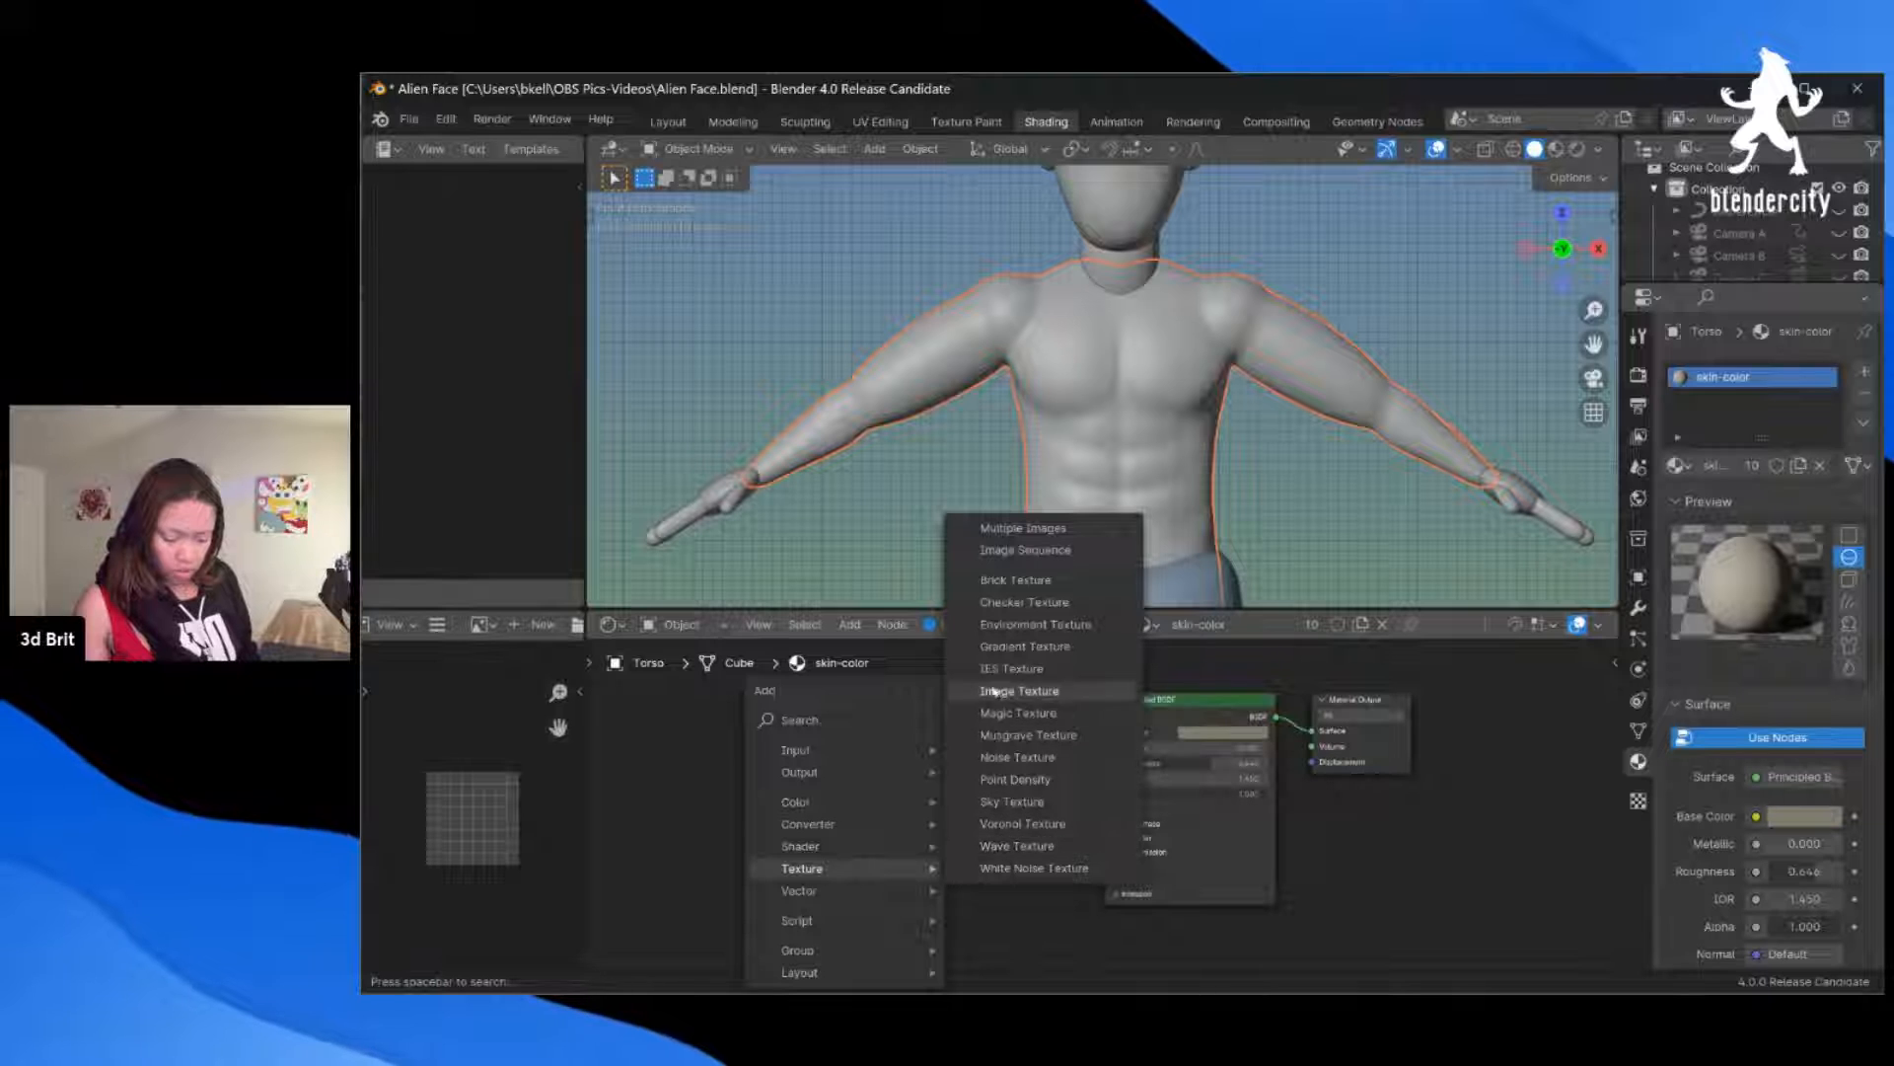
pyautogui.click(1001, 694)
pyautogui.click(839, 740)
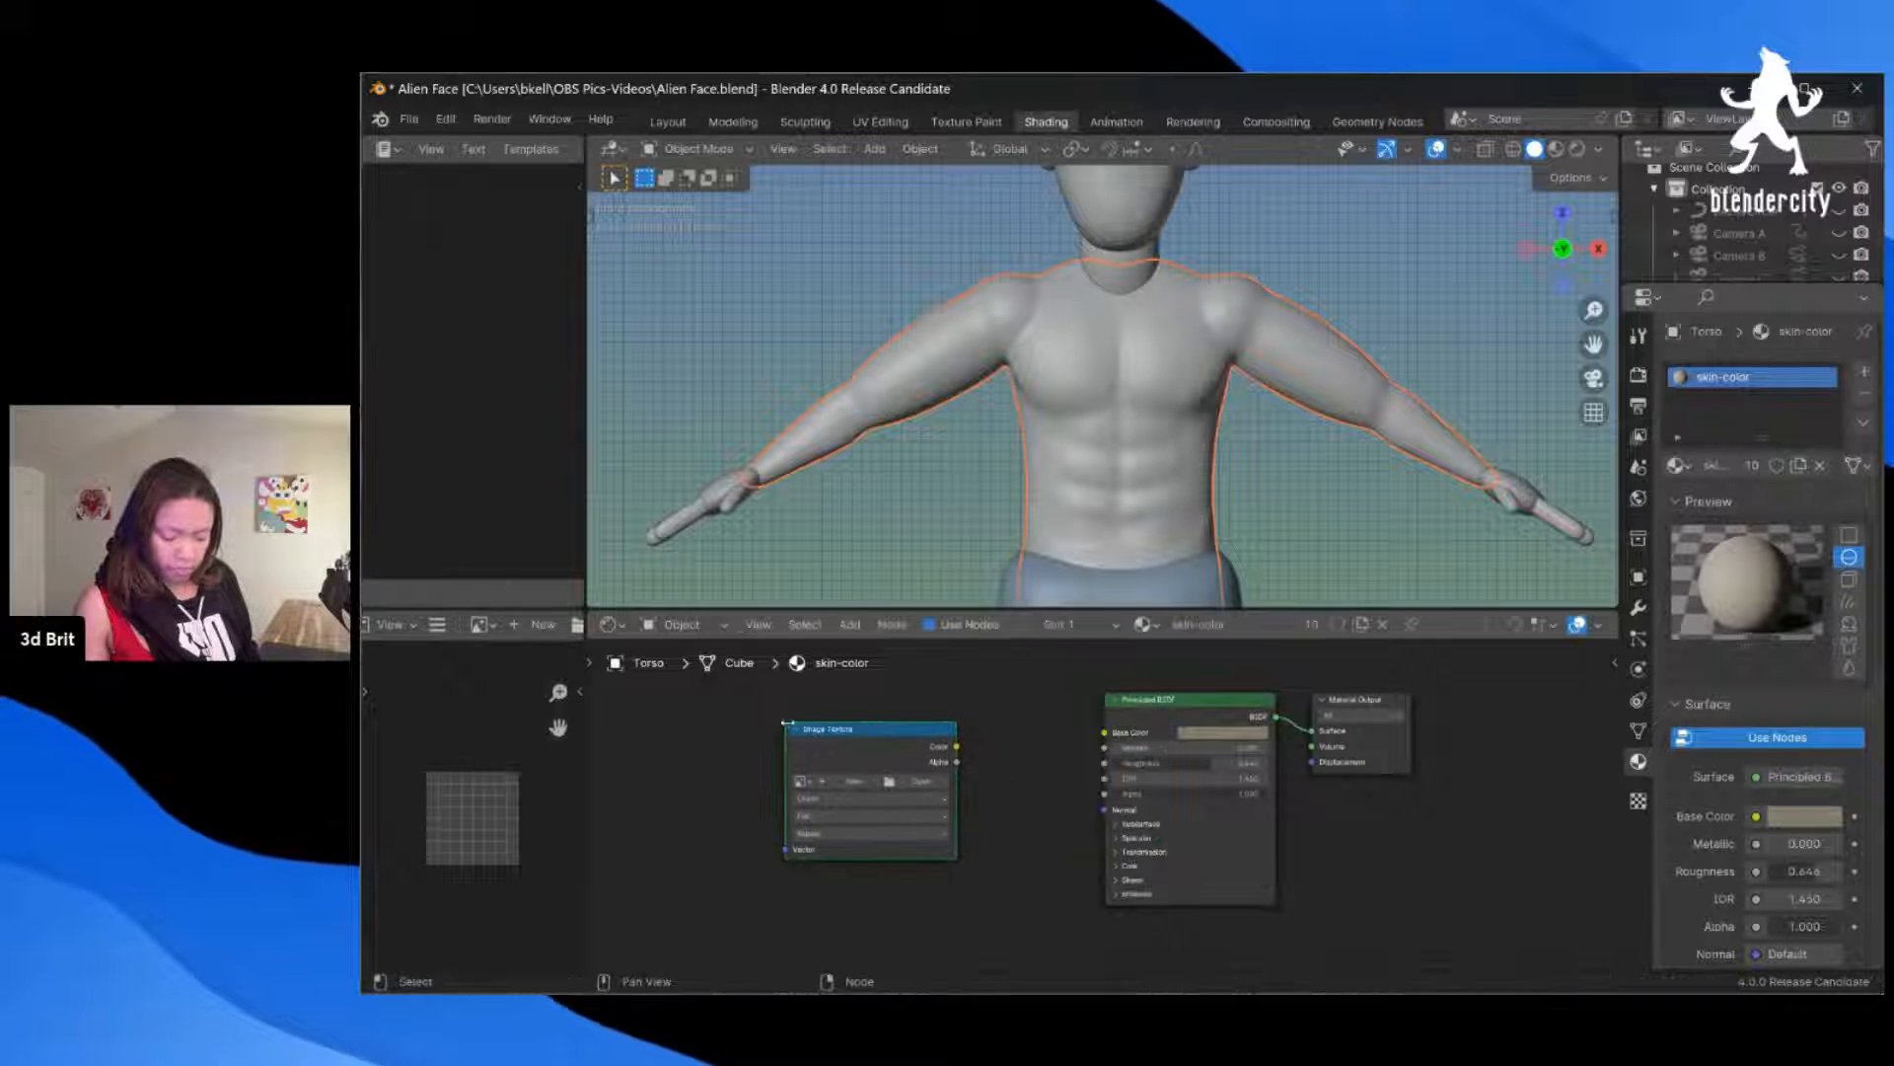
pyautogui.moveTo(838, 740); pyautogui.dragTo(817, 737)
pyautogui.click(671, 766)
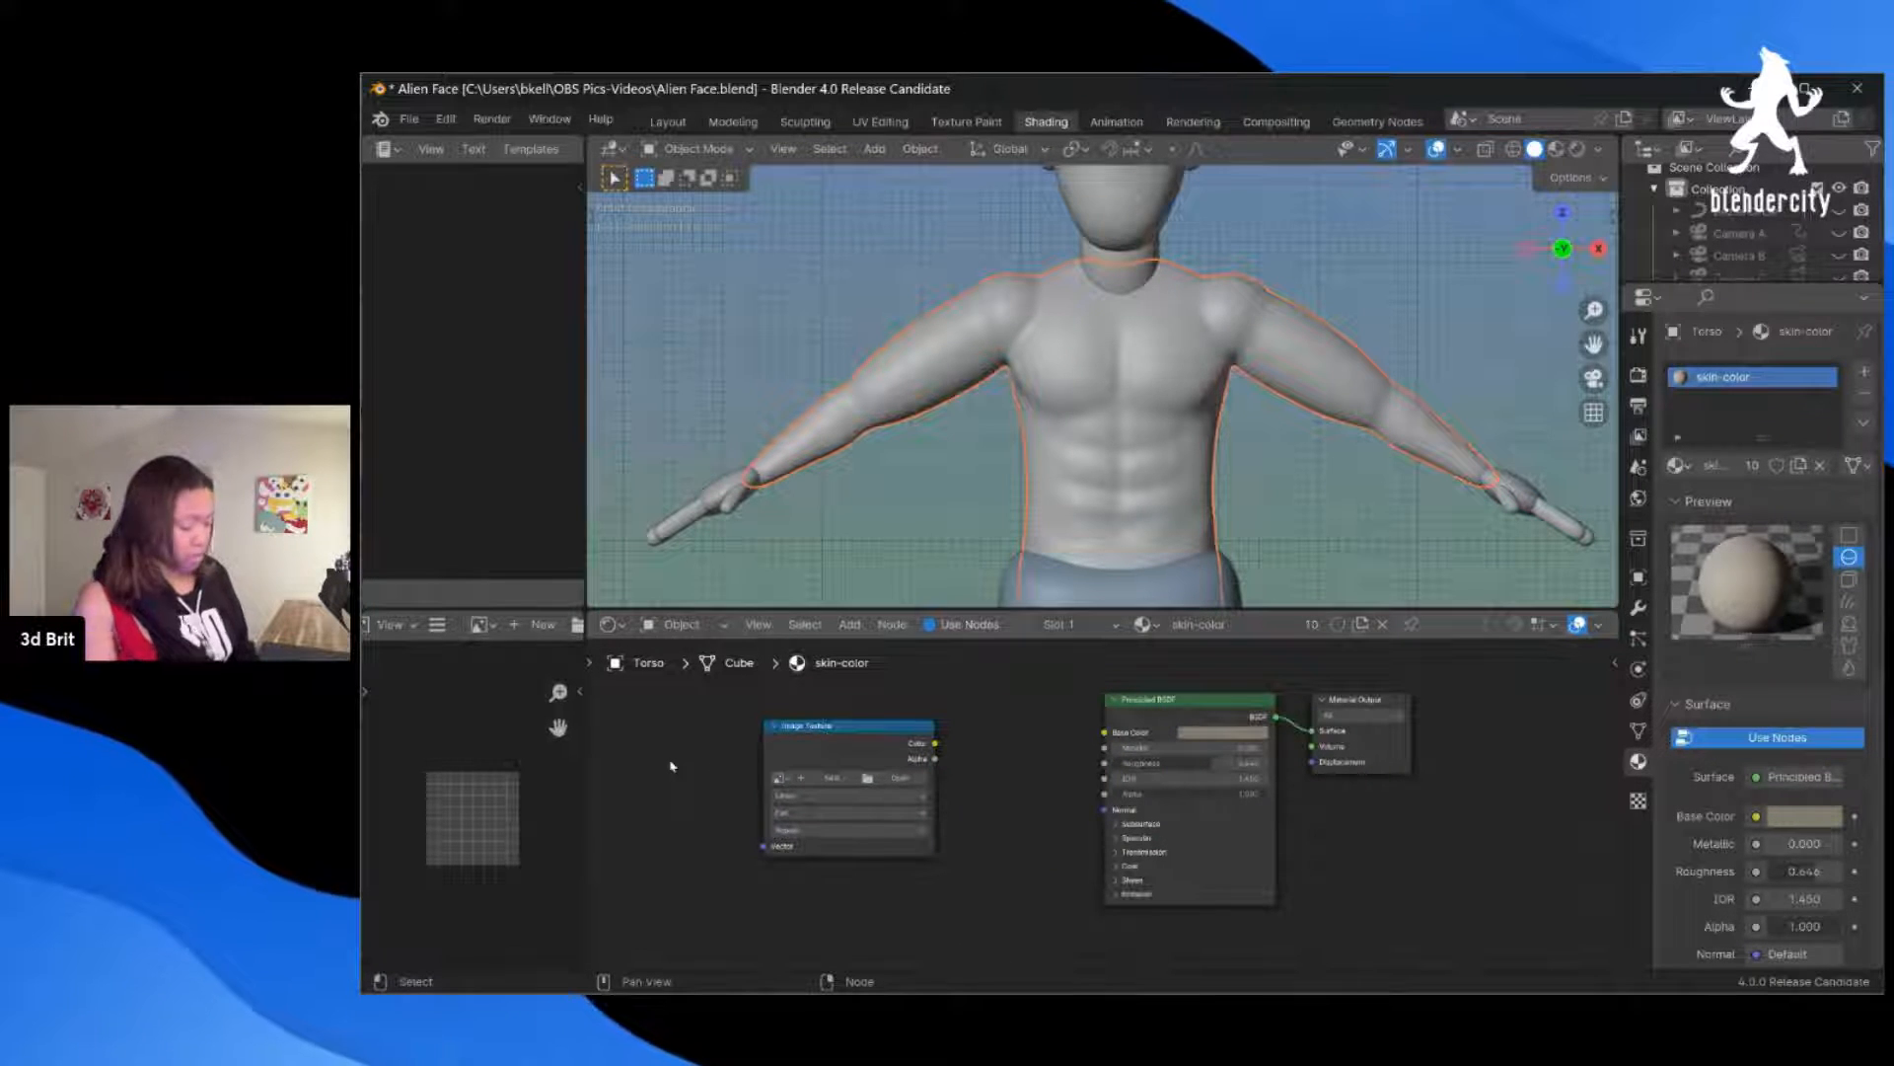
# Step: Add a UV Map node ahead of the Image Texture node and connect its UV output to the Vector input
pyautogui.hotkey('shift', 'a')
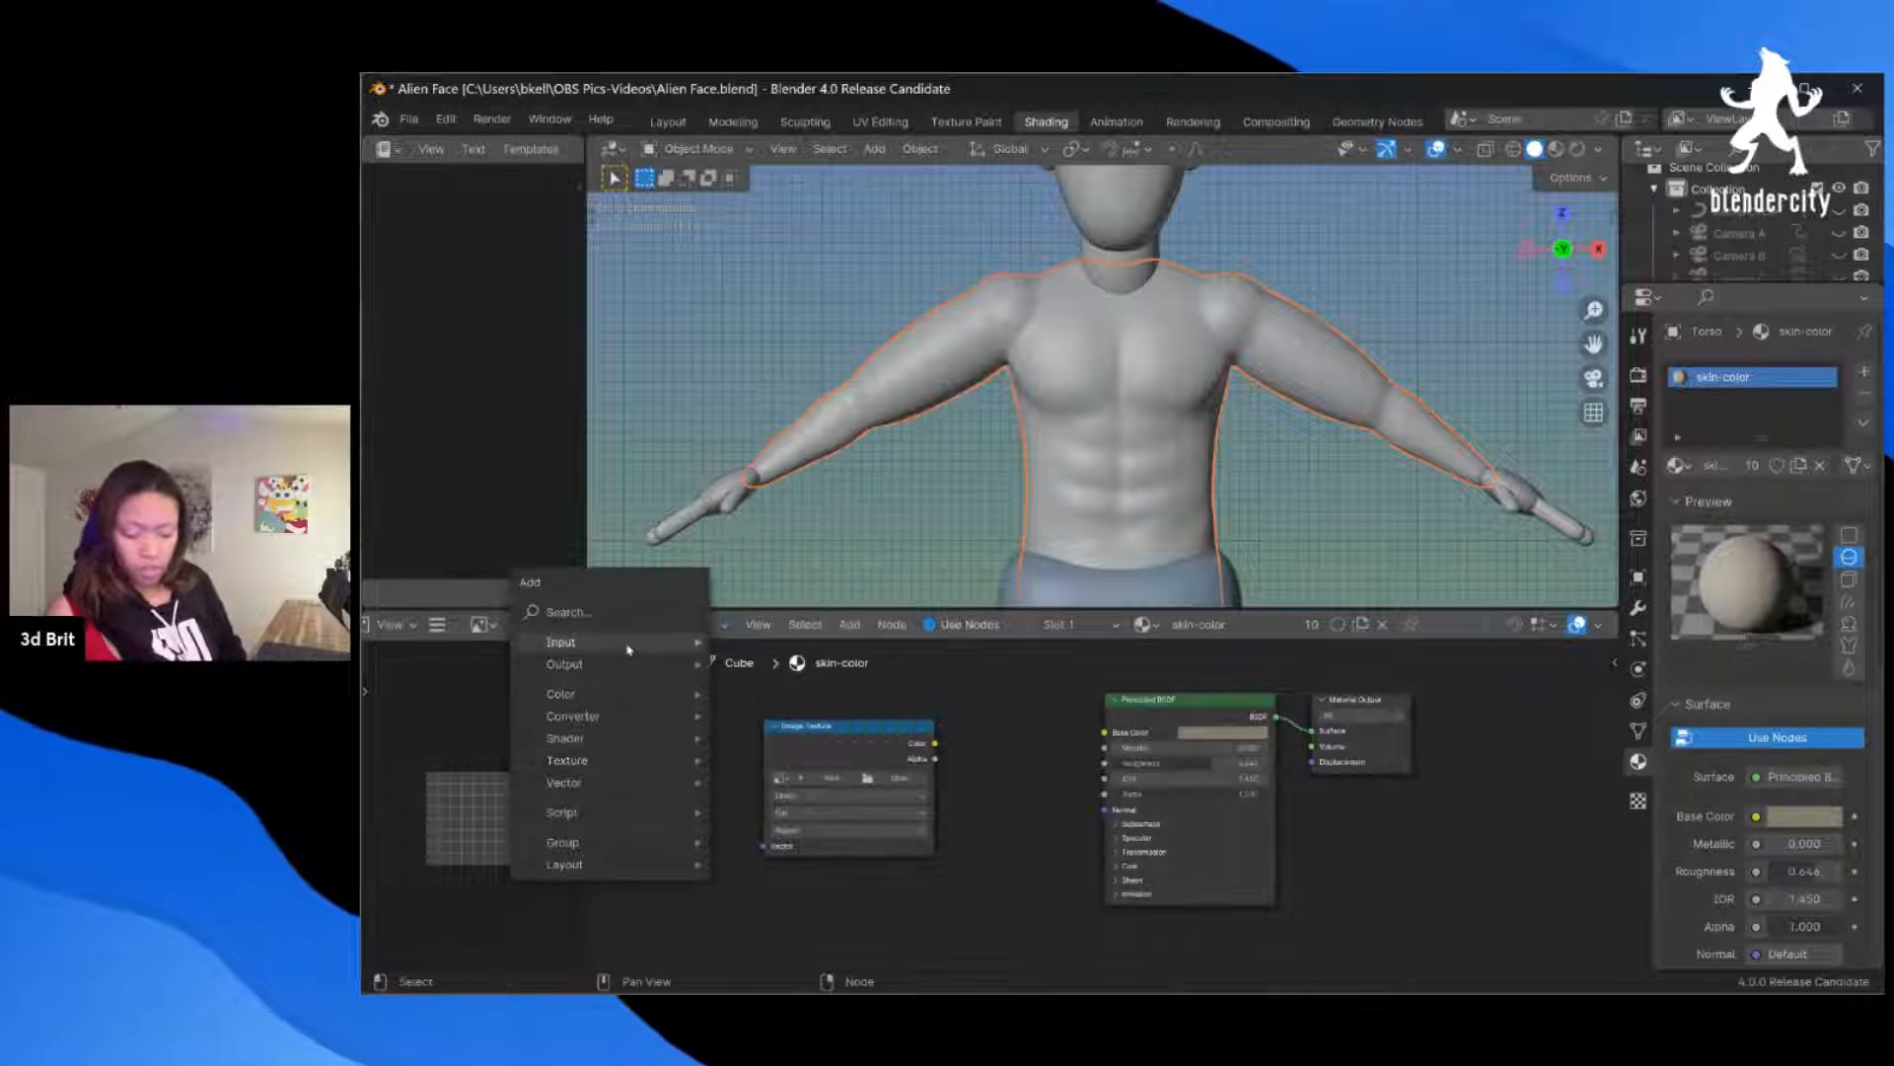
pyautogui.moveTo(632, 643)
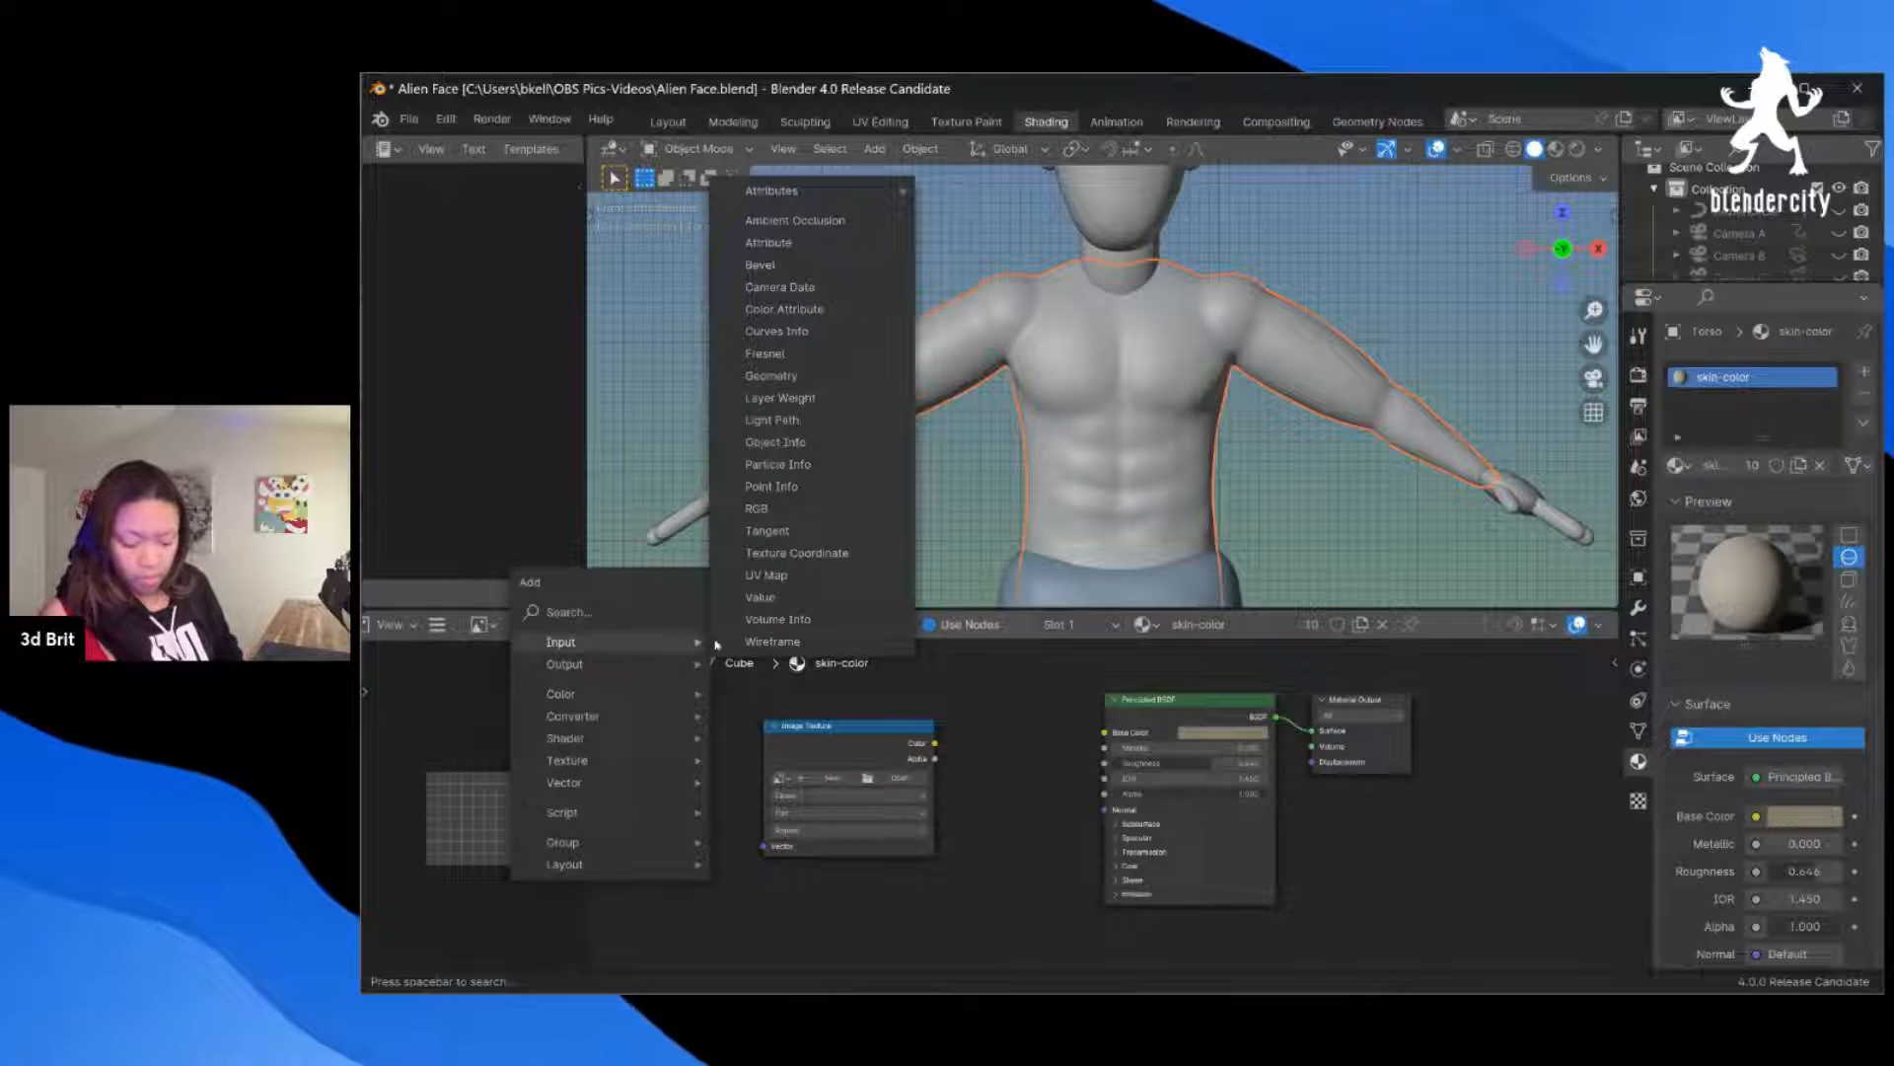
pyautogui.click(787, 574)
pyautogui.click(658, 734)
pyautogui.moveTo(658, 734); pyautogui.dragTo(771, 829)
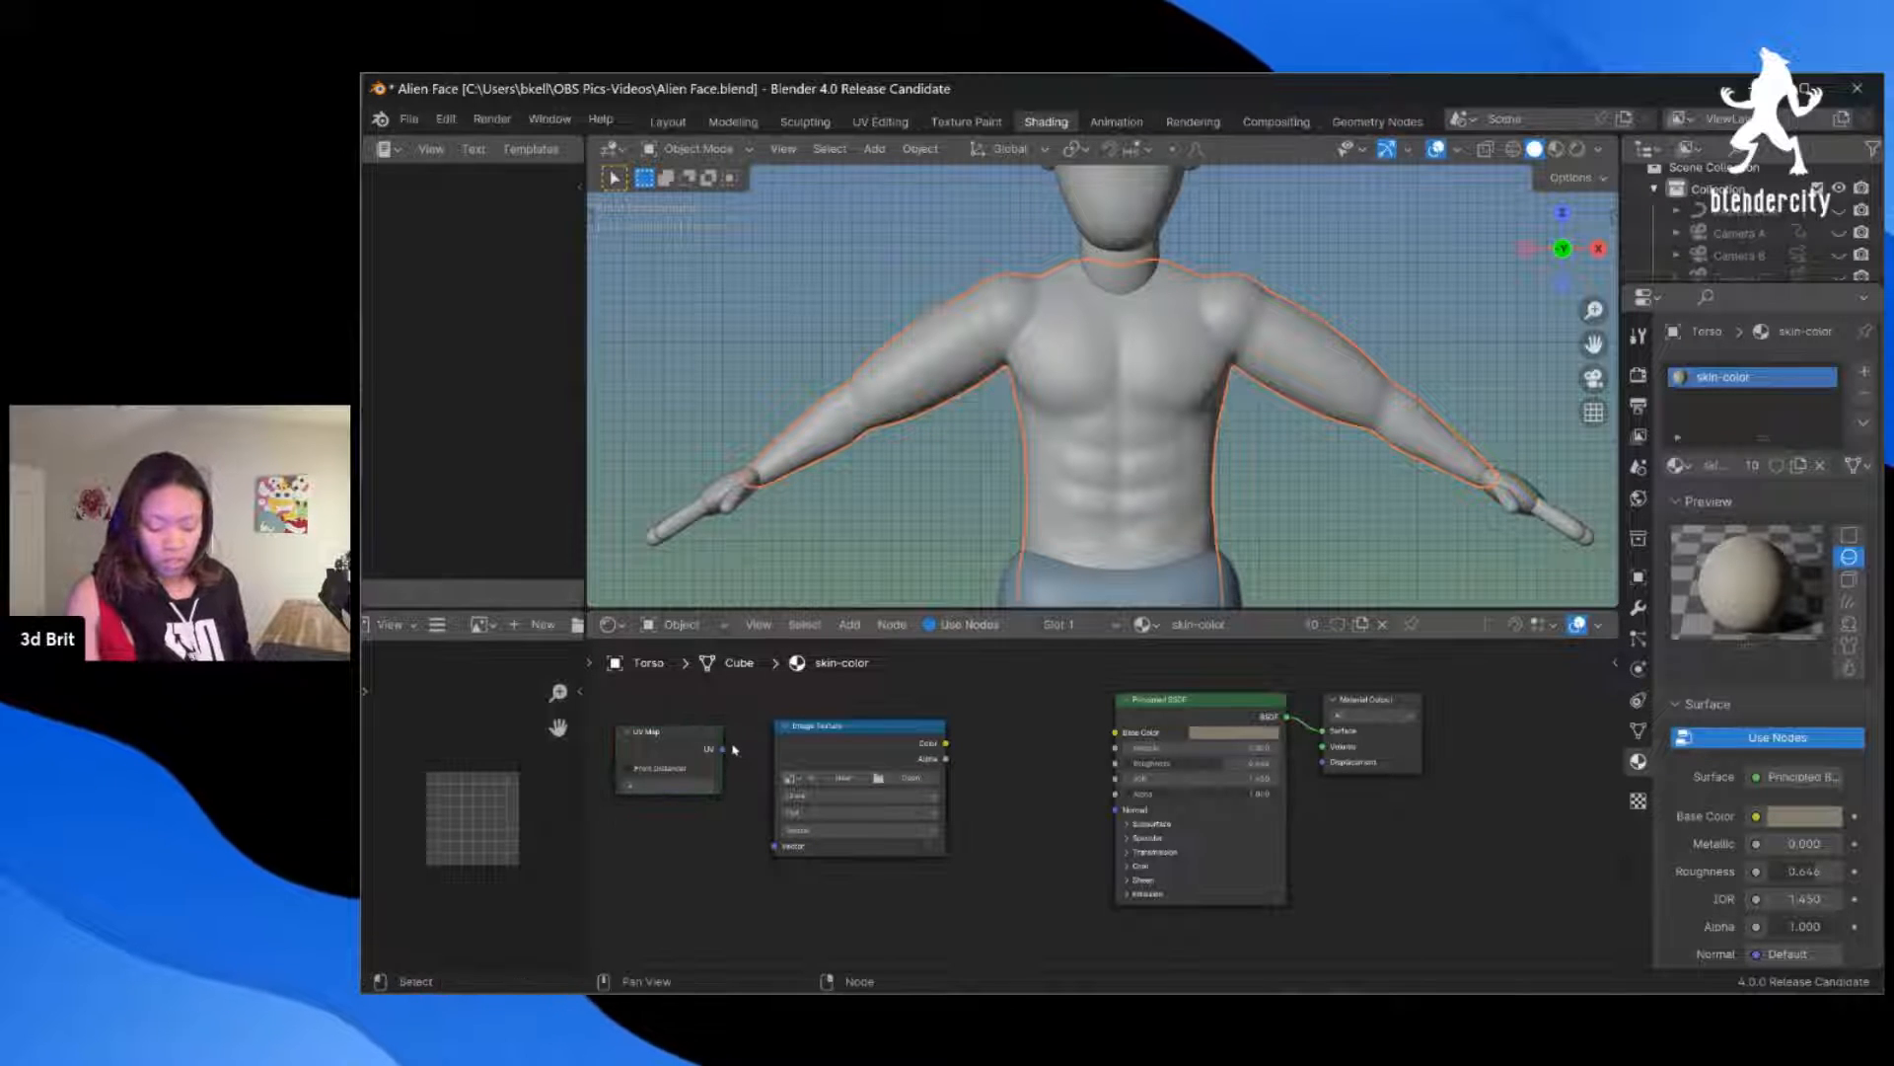
pyautogui.moveTo(726, 756); pyautogui.dragTo(774, 846)
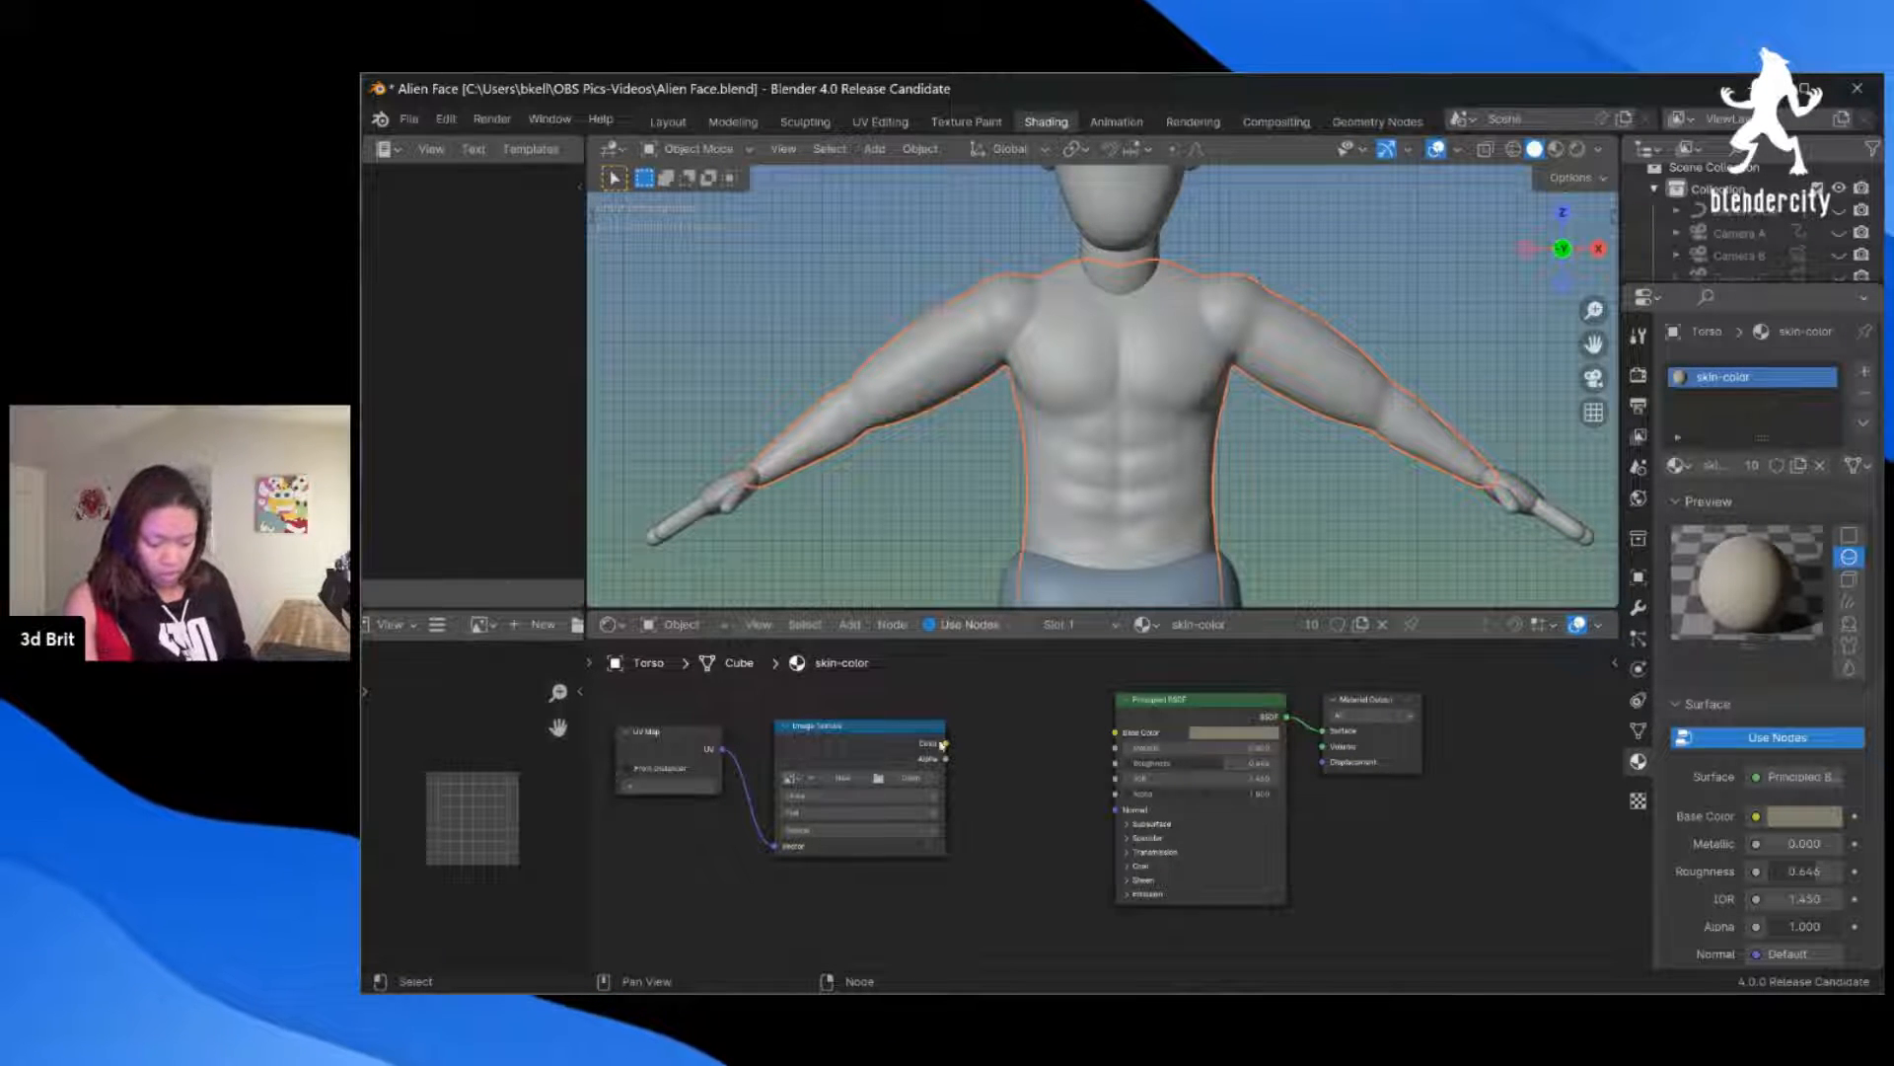
# Step: Connect the Image Texture's Color output to the Principled BSDF's Base Color and show the torso in Material Preview shading from the front
pyautogui.moveTo(941, 745); pyautogui.dragTo(1121, 773)
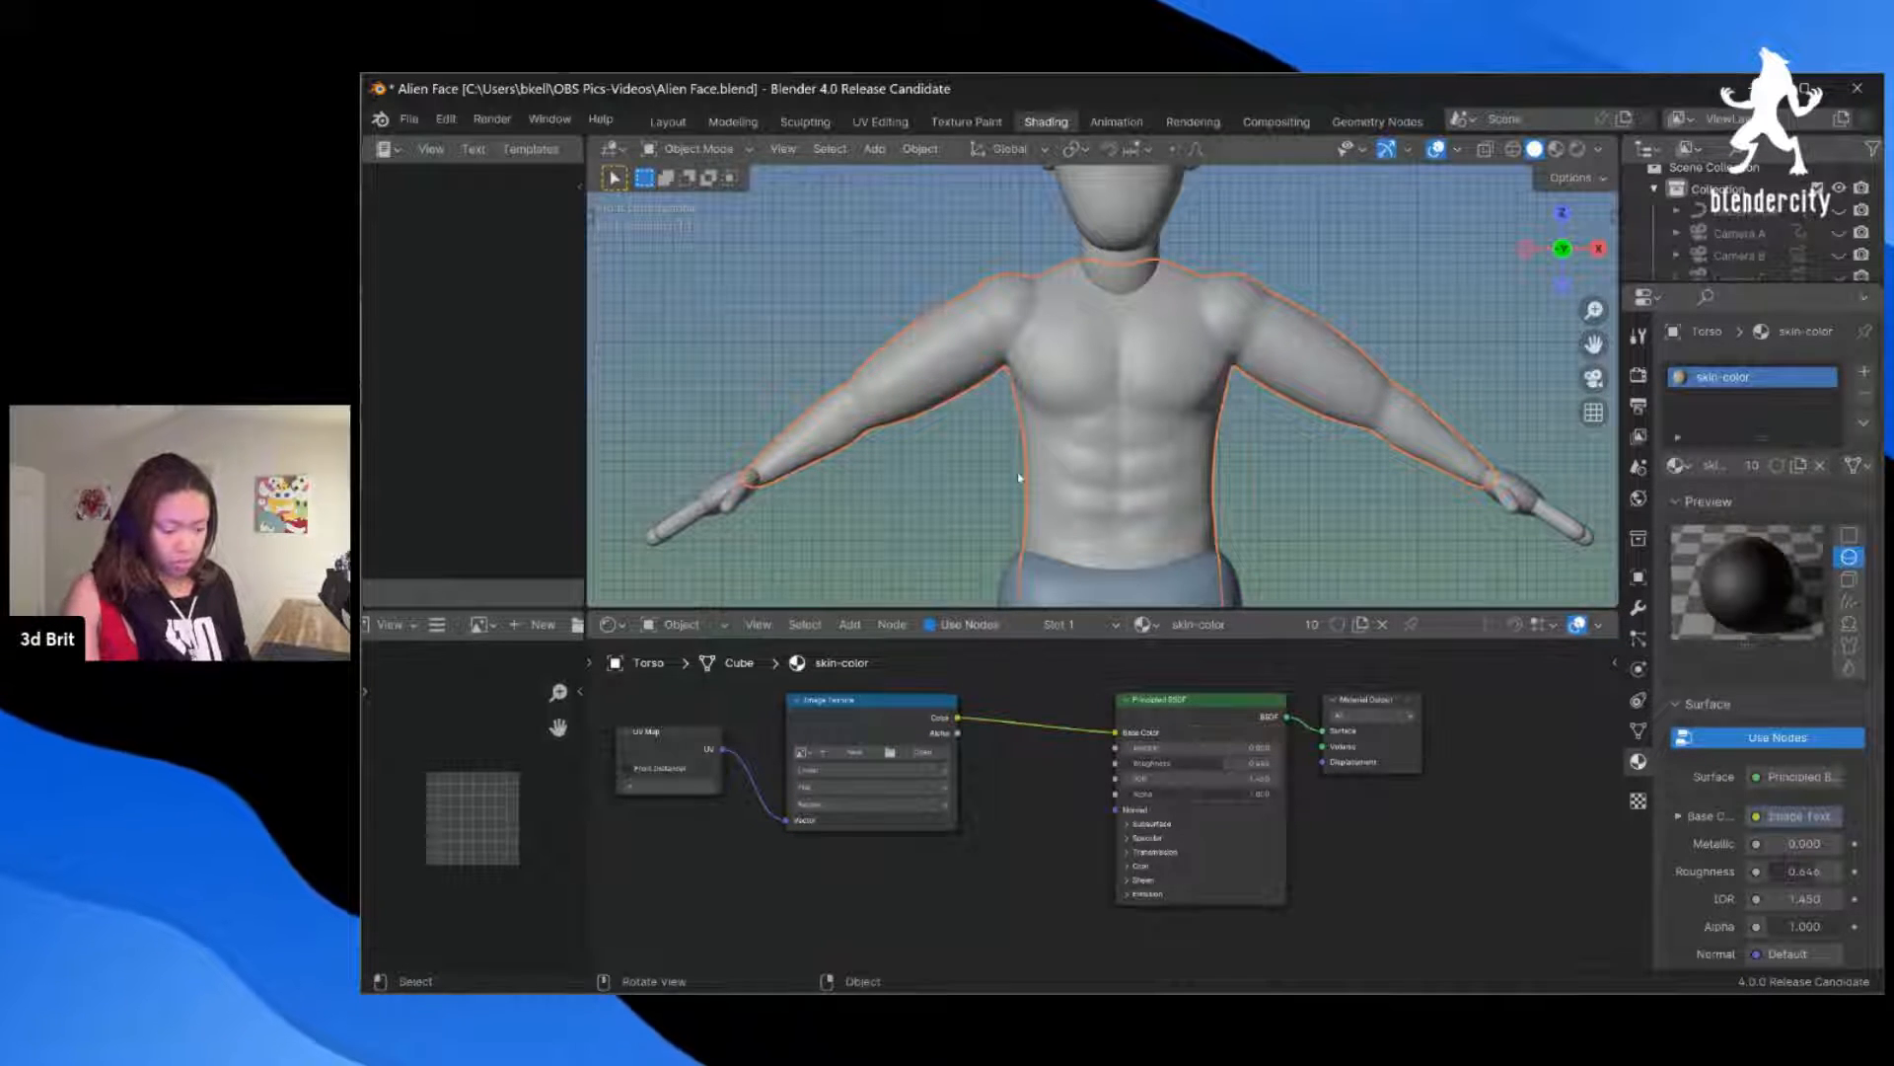
pyautogui.scroll(2, 1152, 363)
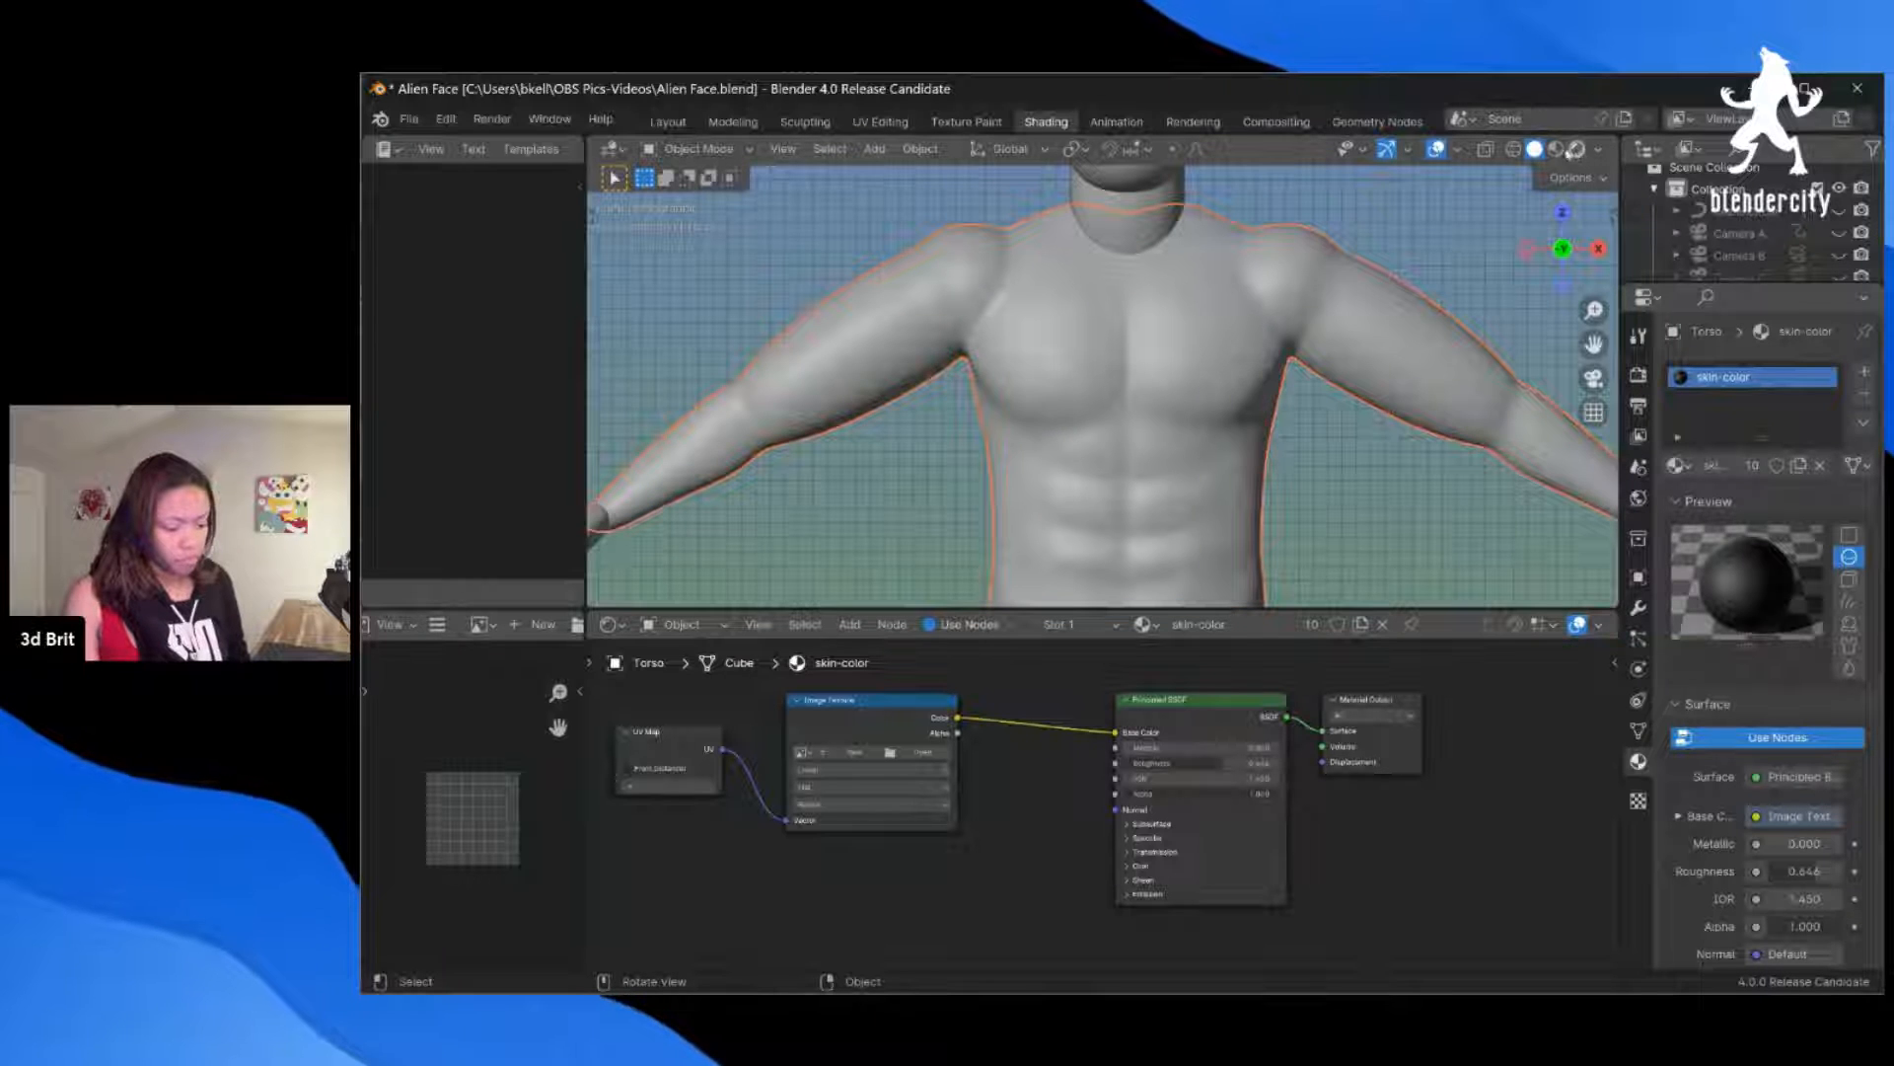
pyautogui.press('z')
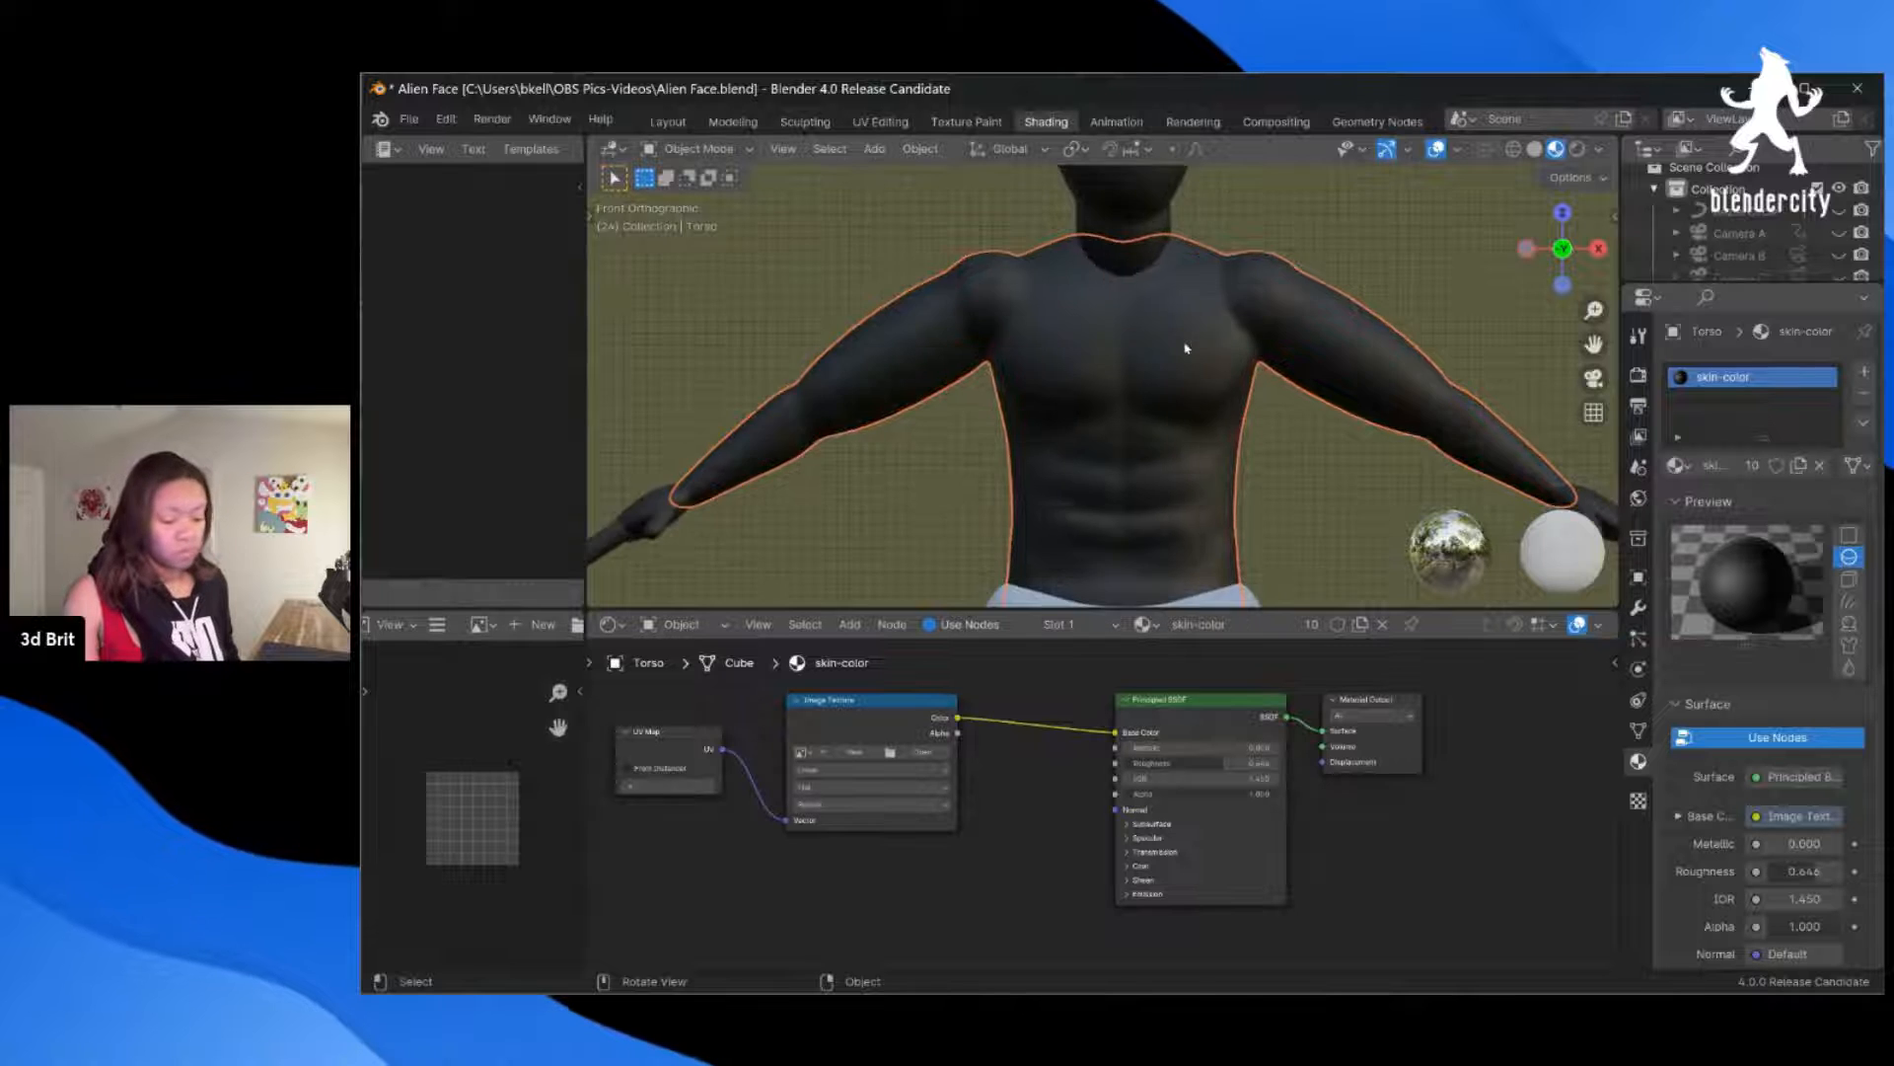
pyautogui.moveTo(1243, 325); pyautogui.dragTo(986, 385, button='middle')
pyautogui.press('KP_1')
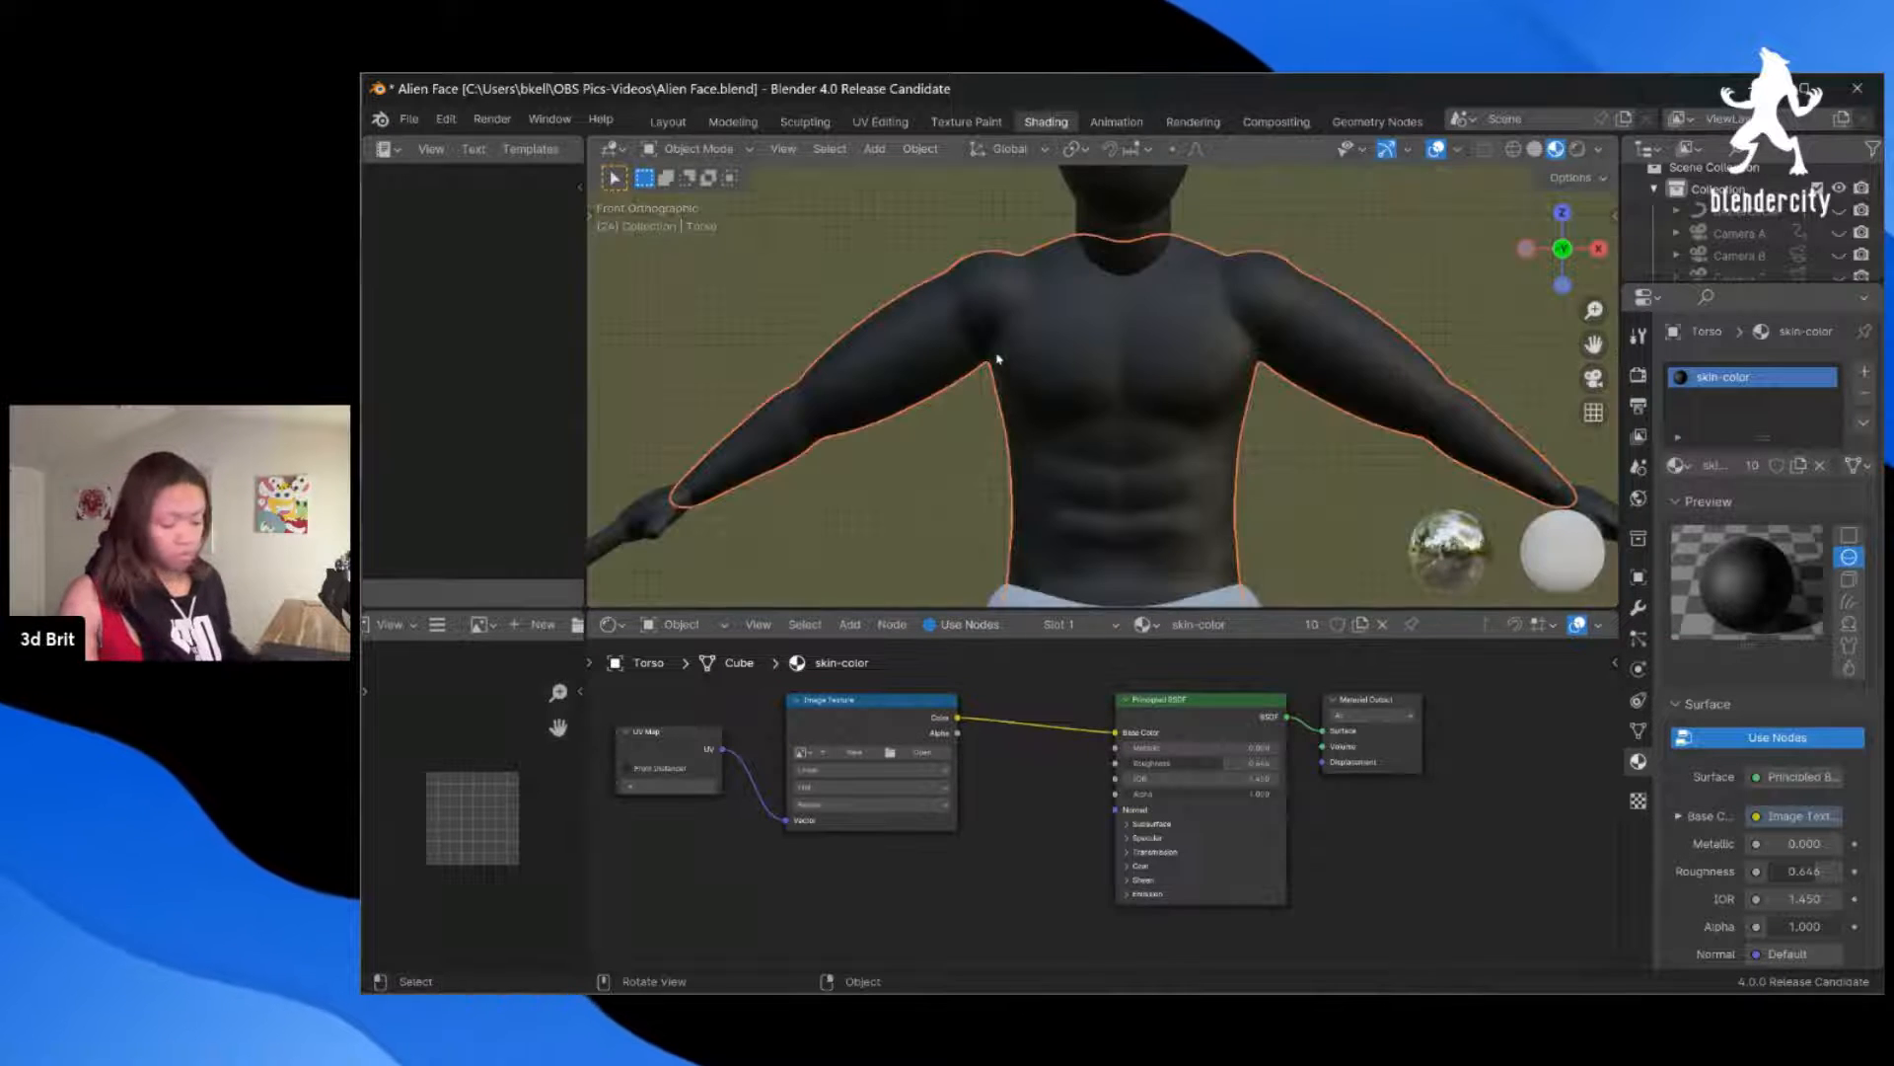
pyautogui.scroll(1, 1016, 792)
pyautogui.scroll(-1, 1139, 394)
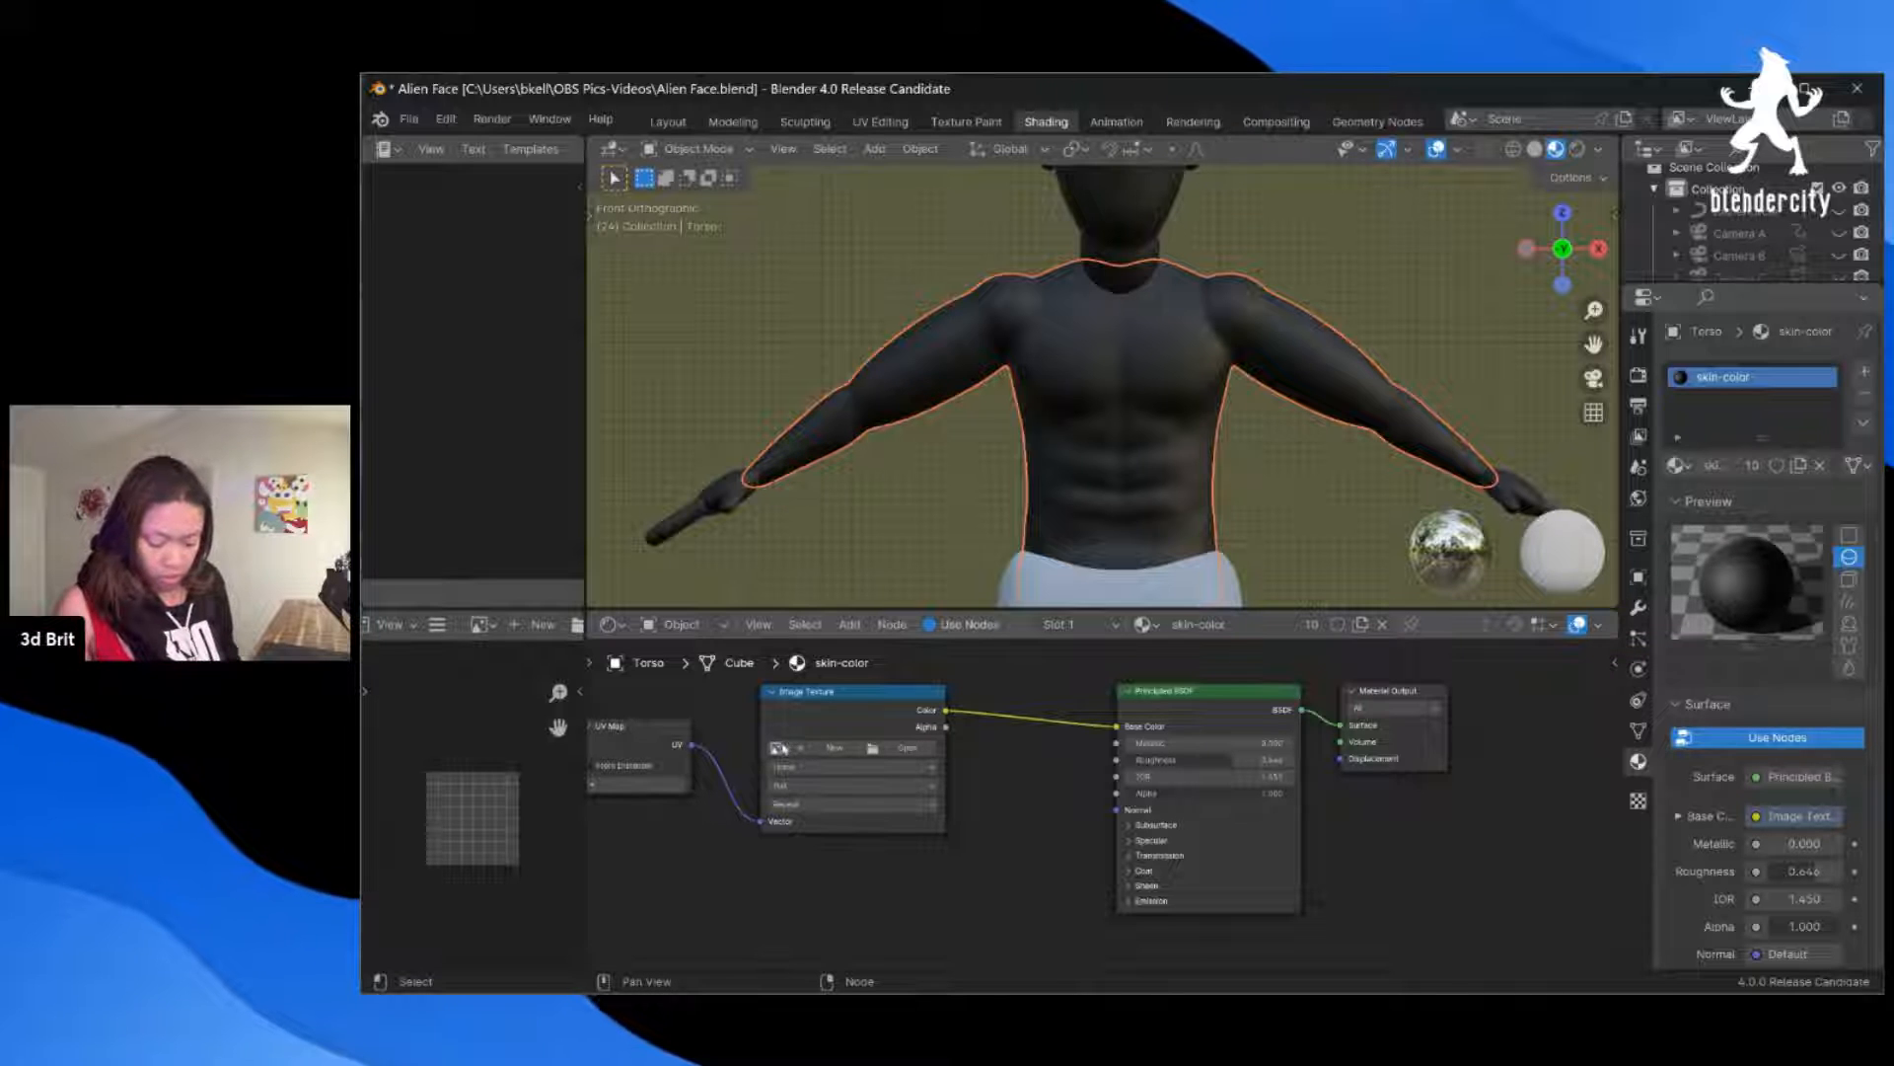
pyautogui.click(778, 749)
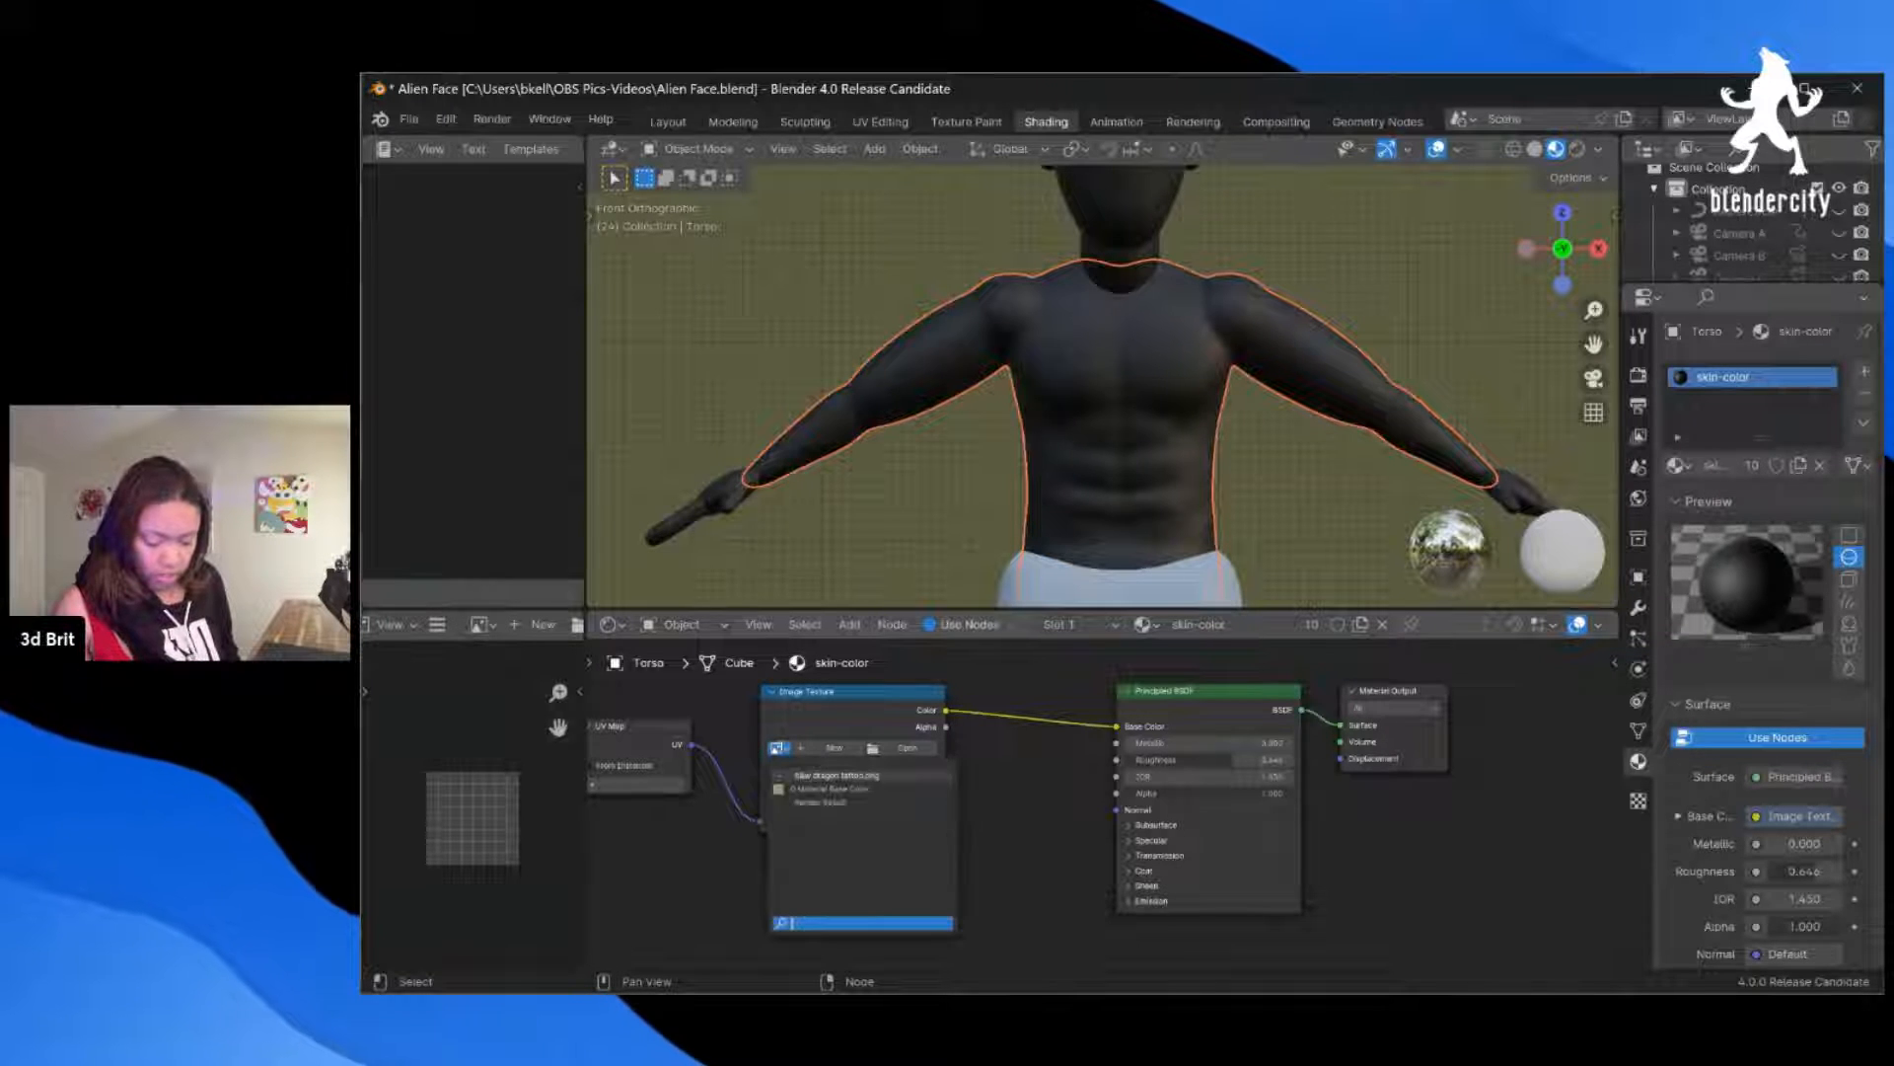
pyautogui.click(778, 749)
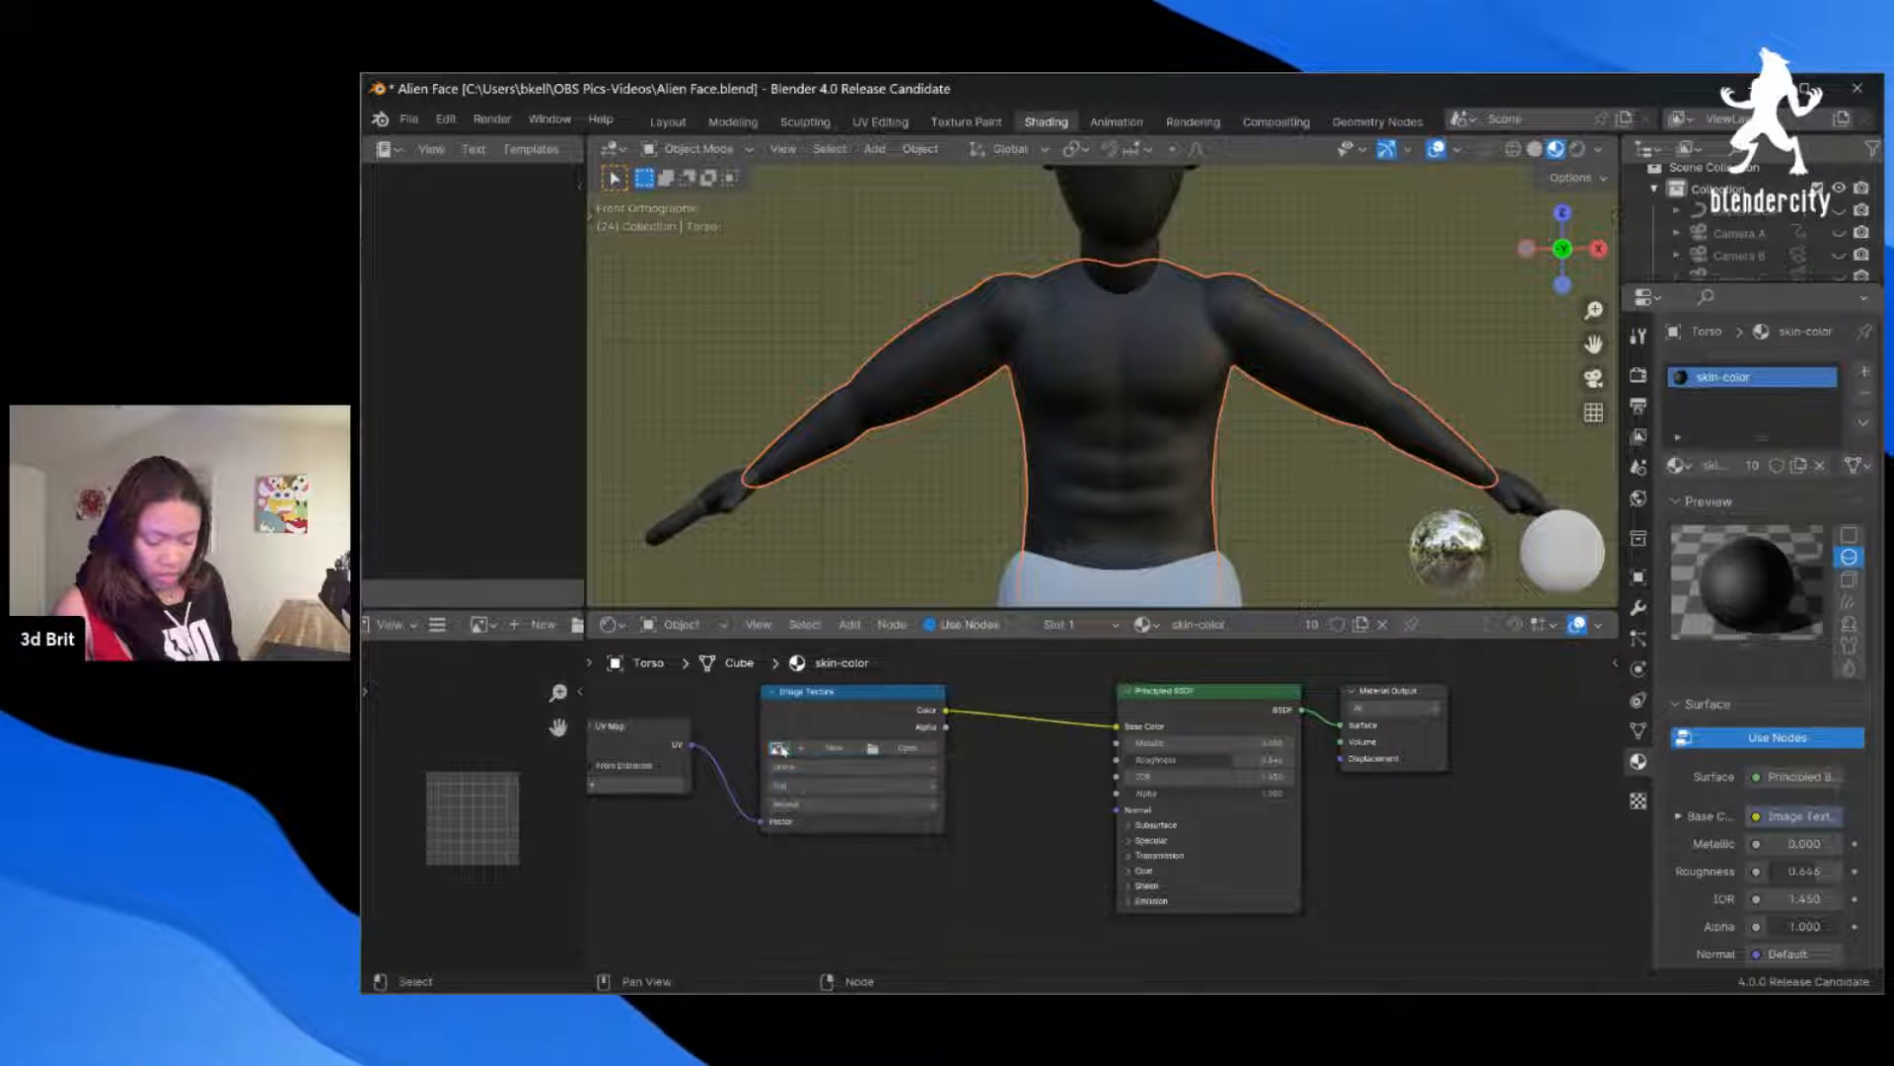
pyautogui.click(887, 749)
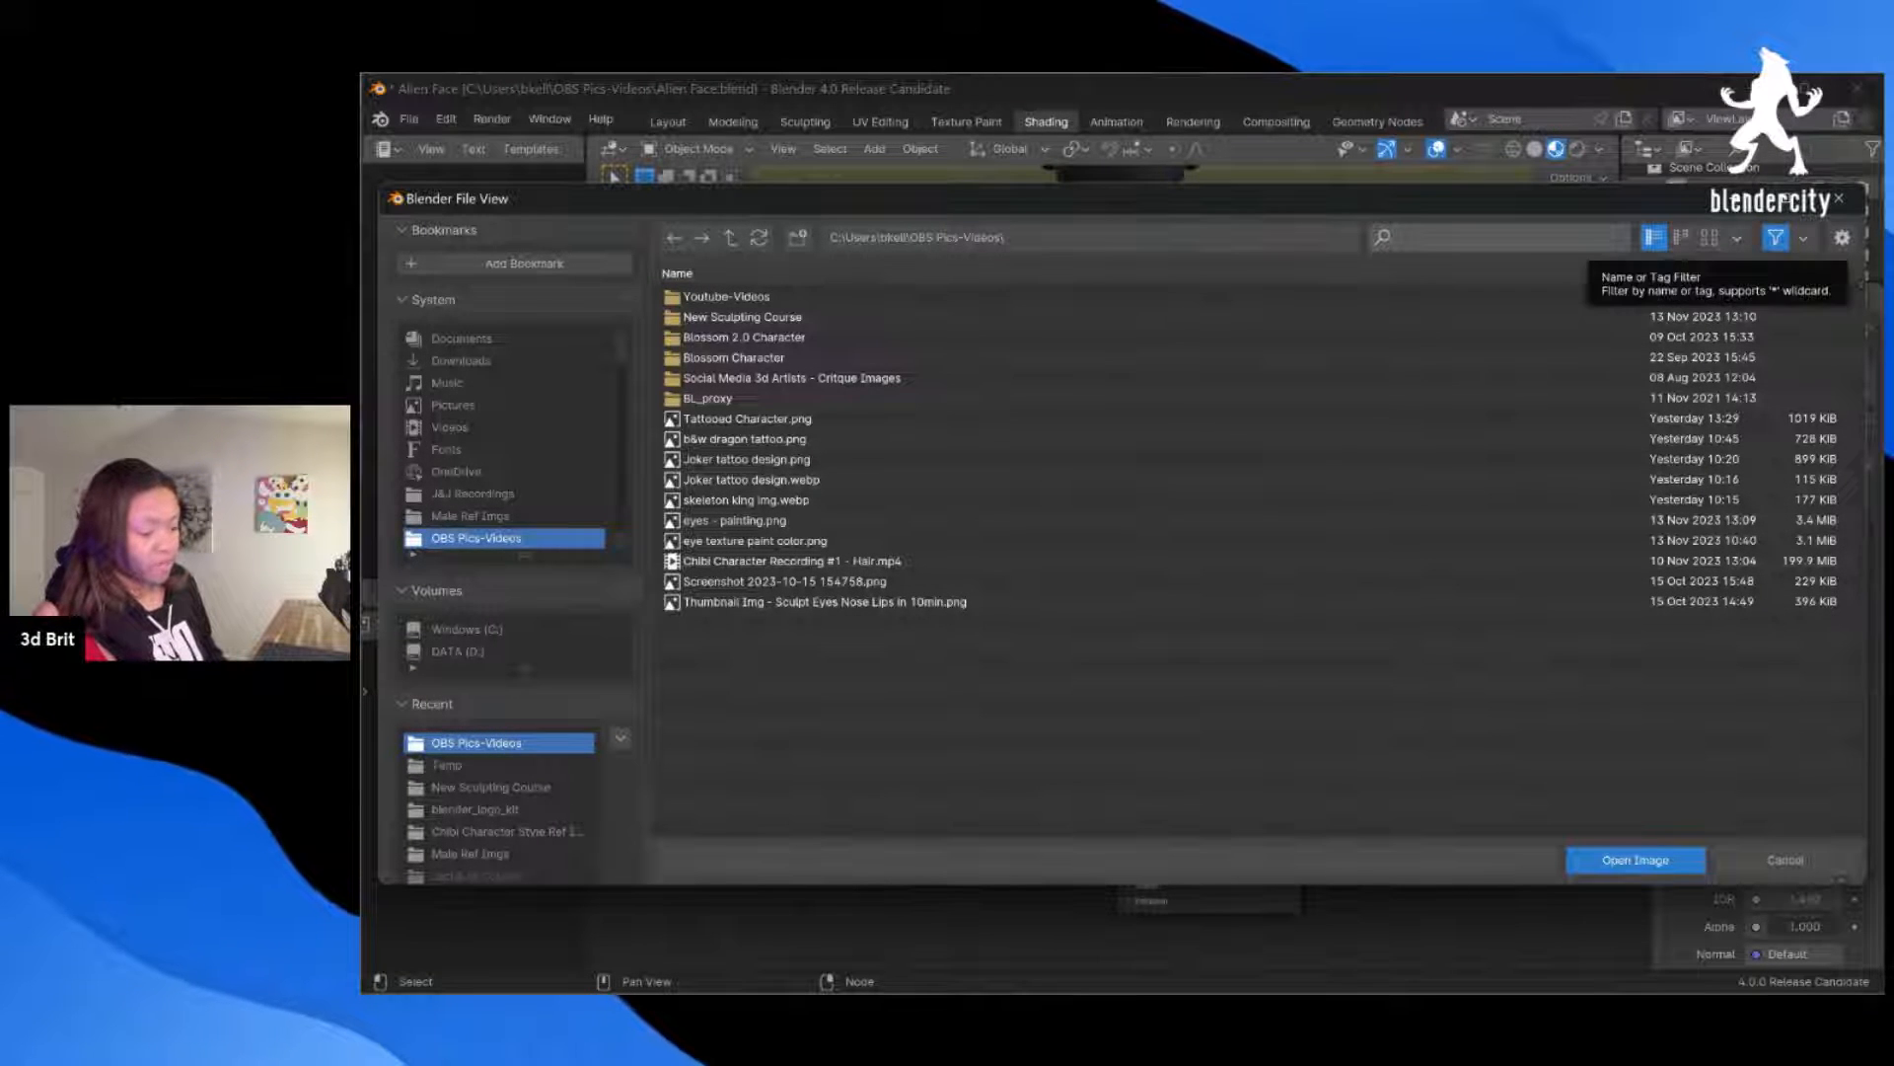
pyautogui.click(1839, 199)
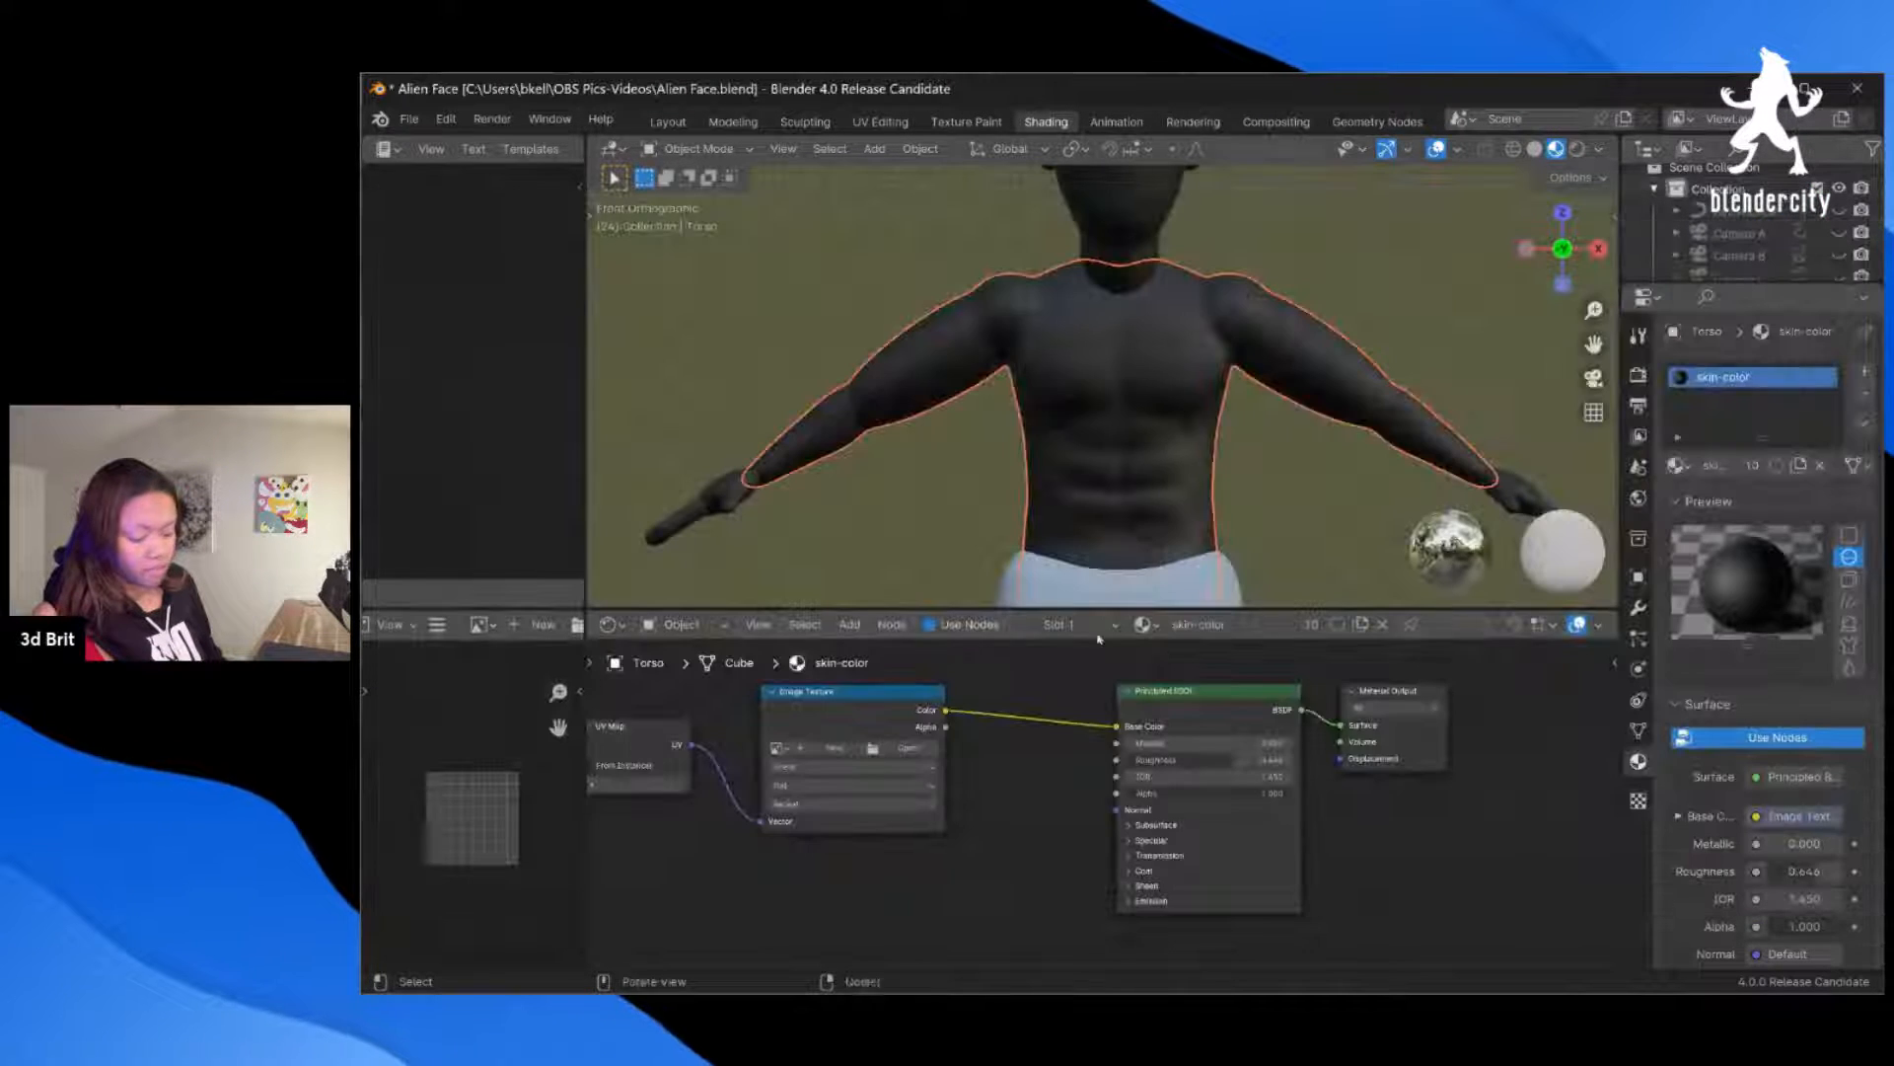
# Step: Assign the existing image "b&w dragon tattoo.png" to the Image Texture node and inspect the tattoo on the chest
pyautogui.click(779, 748)
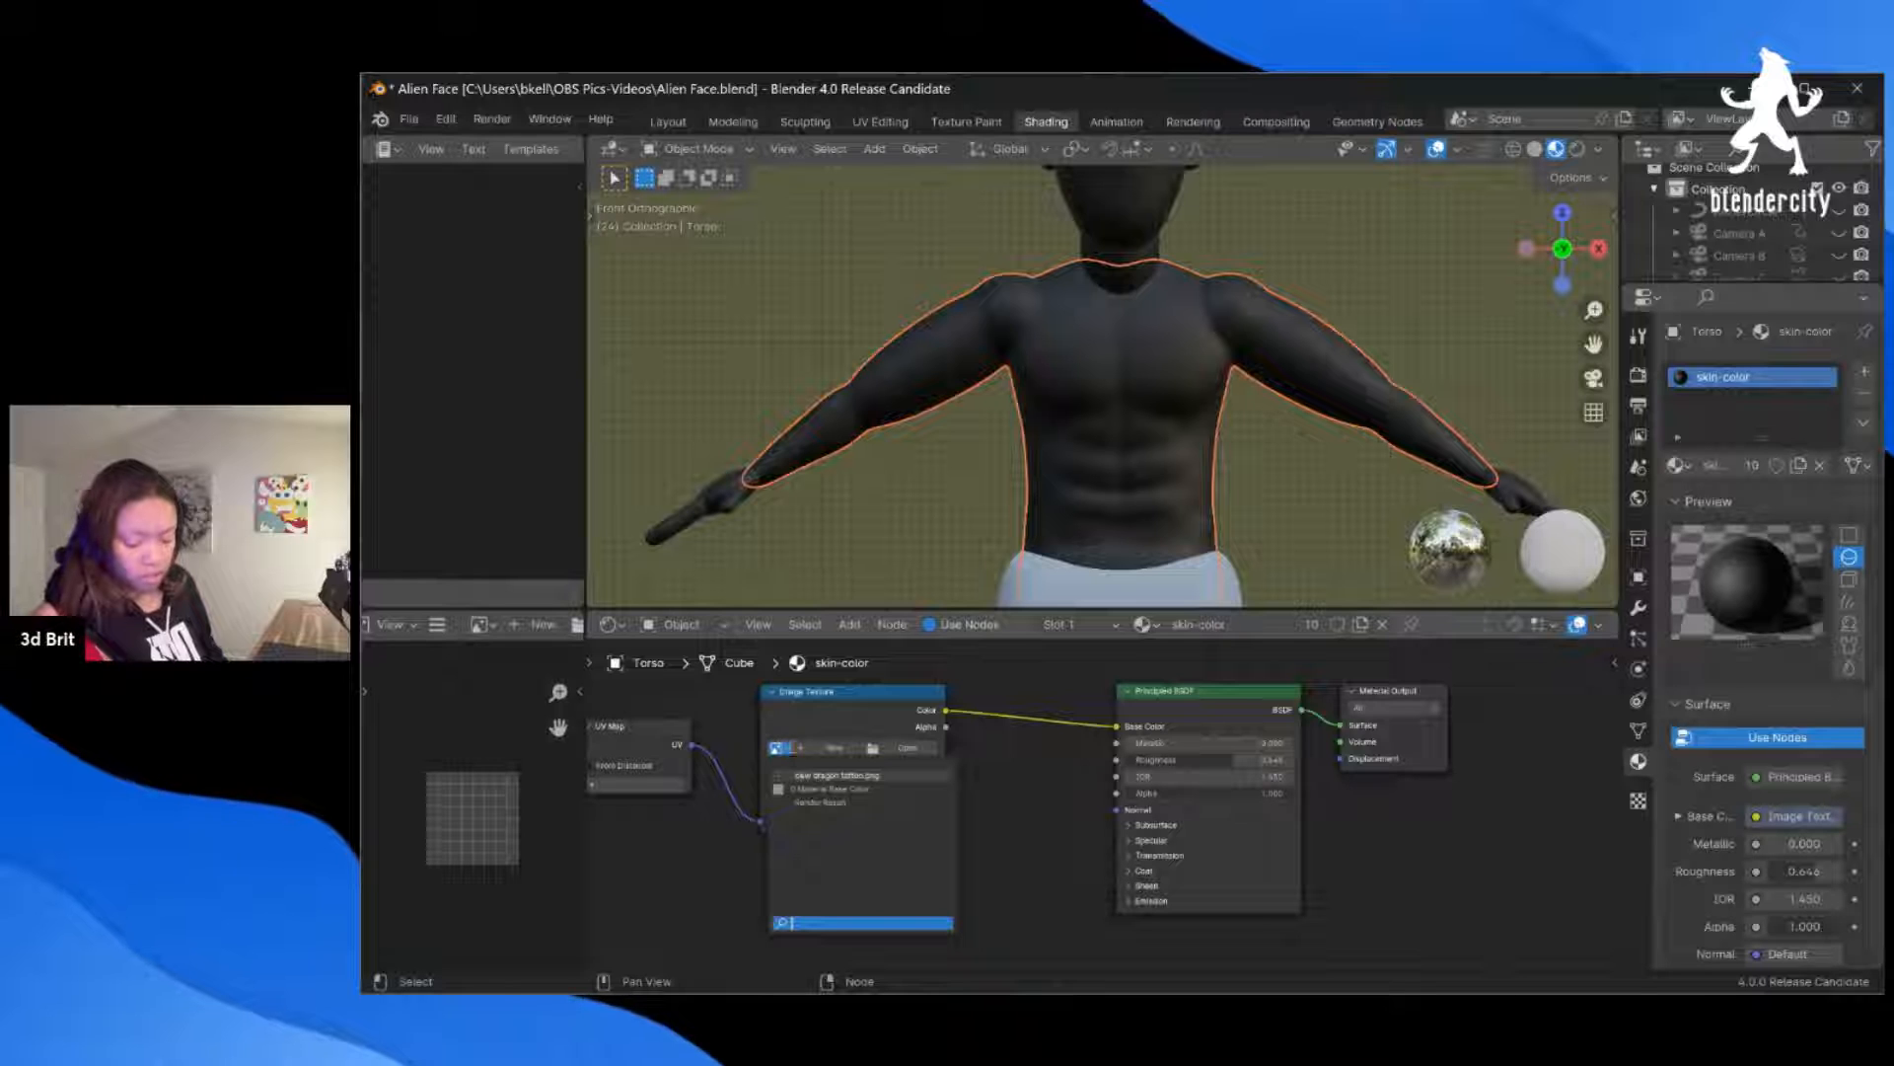
pyautogui.click(818, 777)
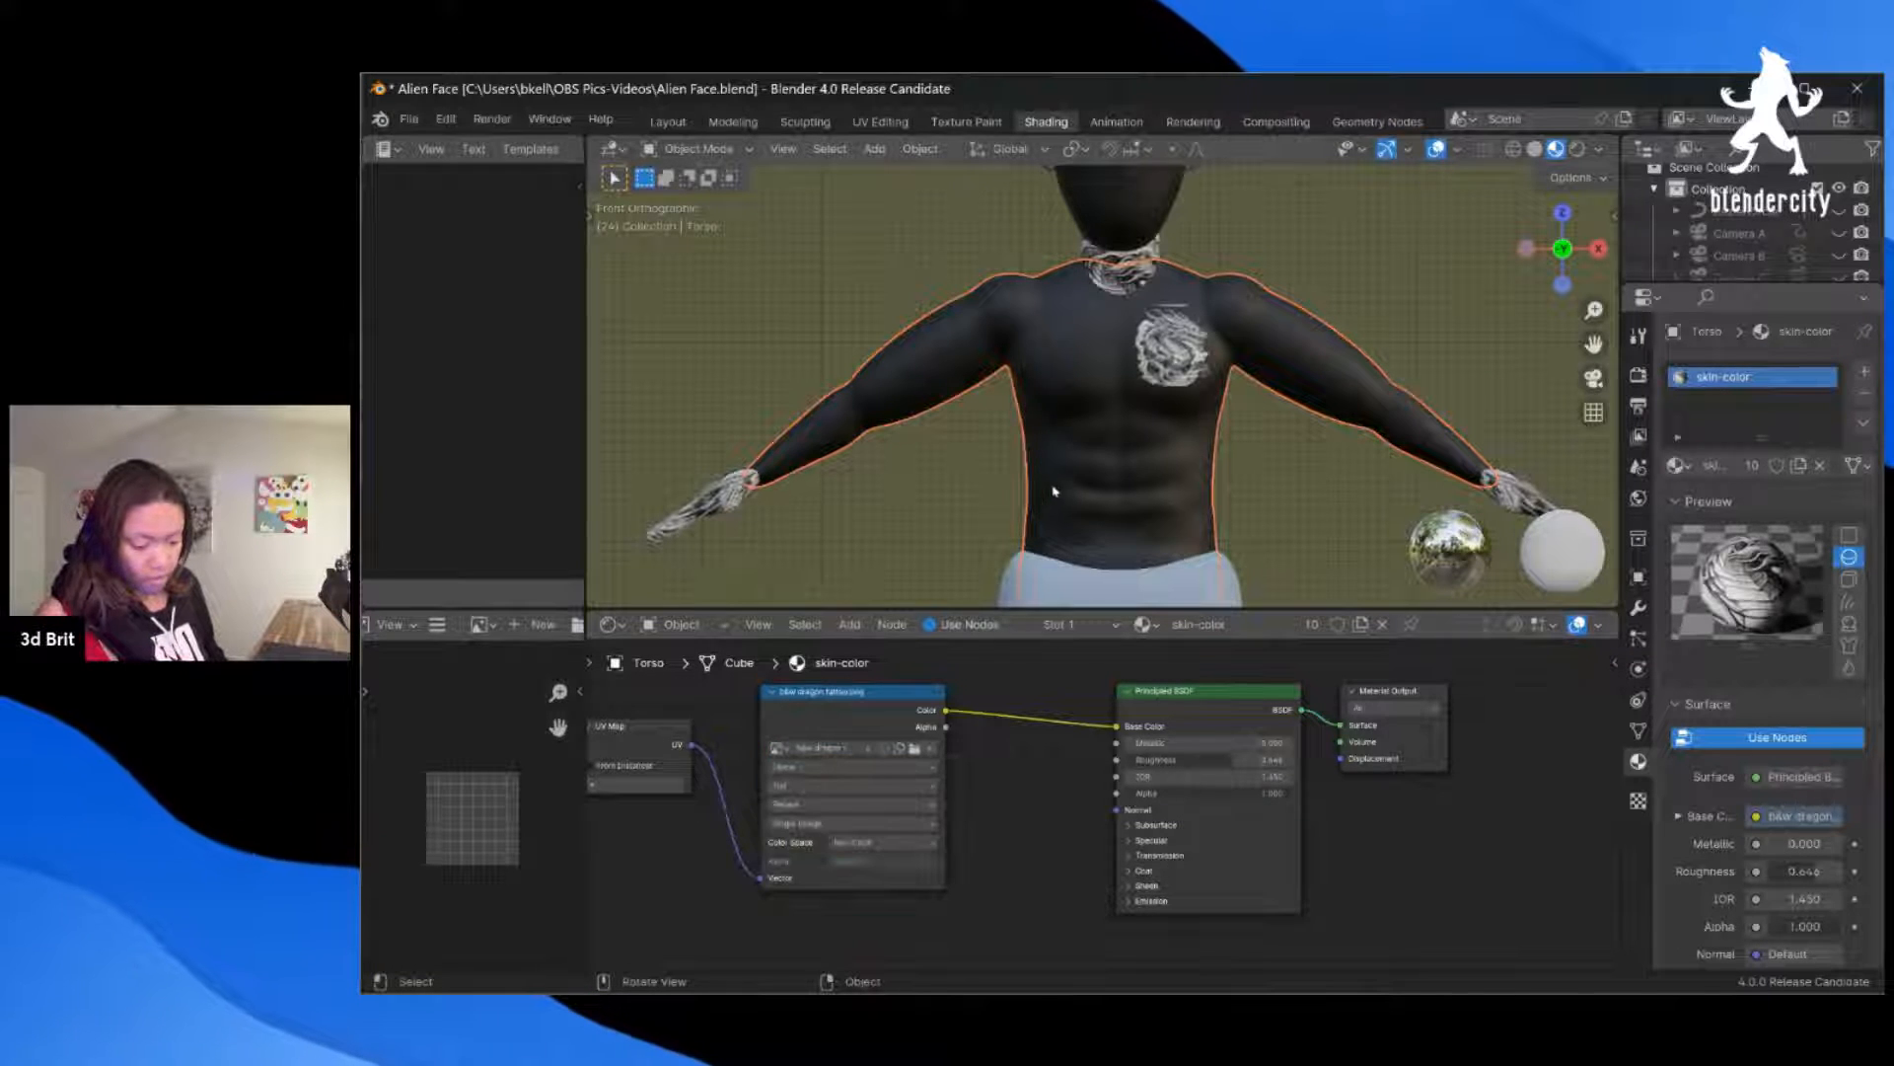
pyautogui.scroll(5, 1171, 328)
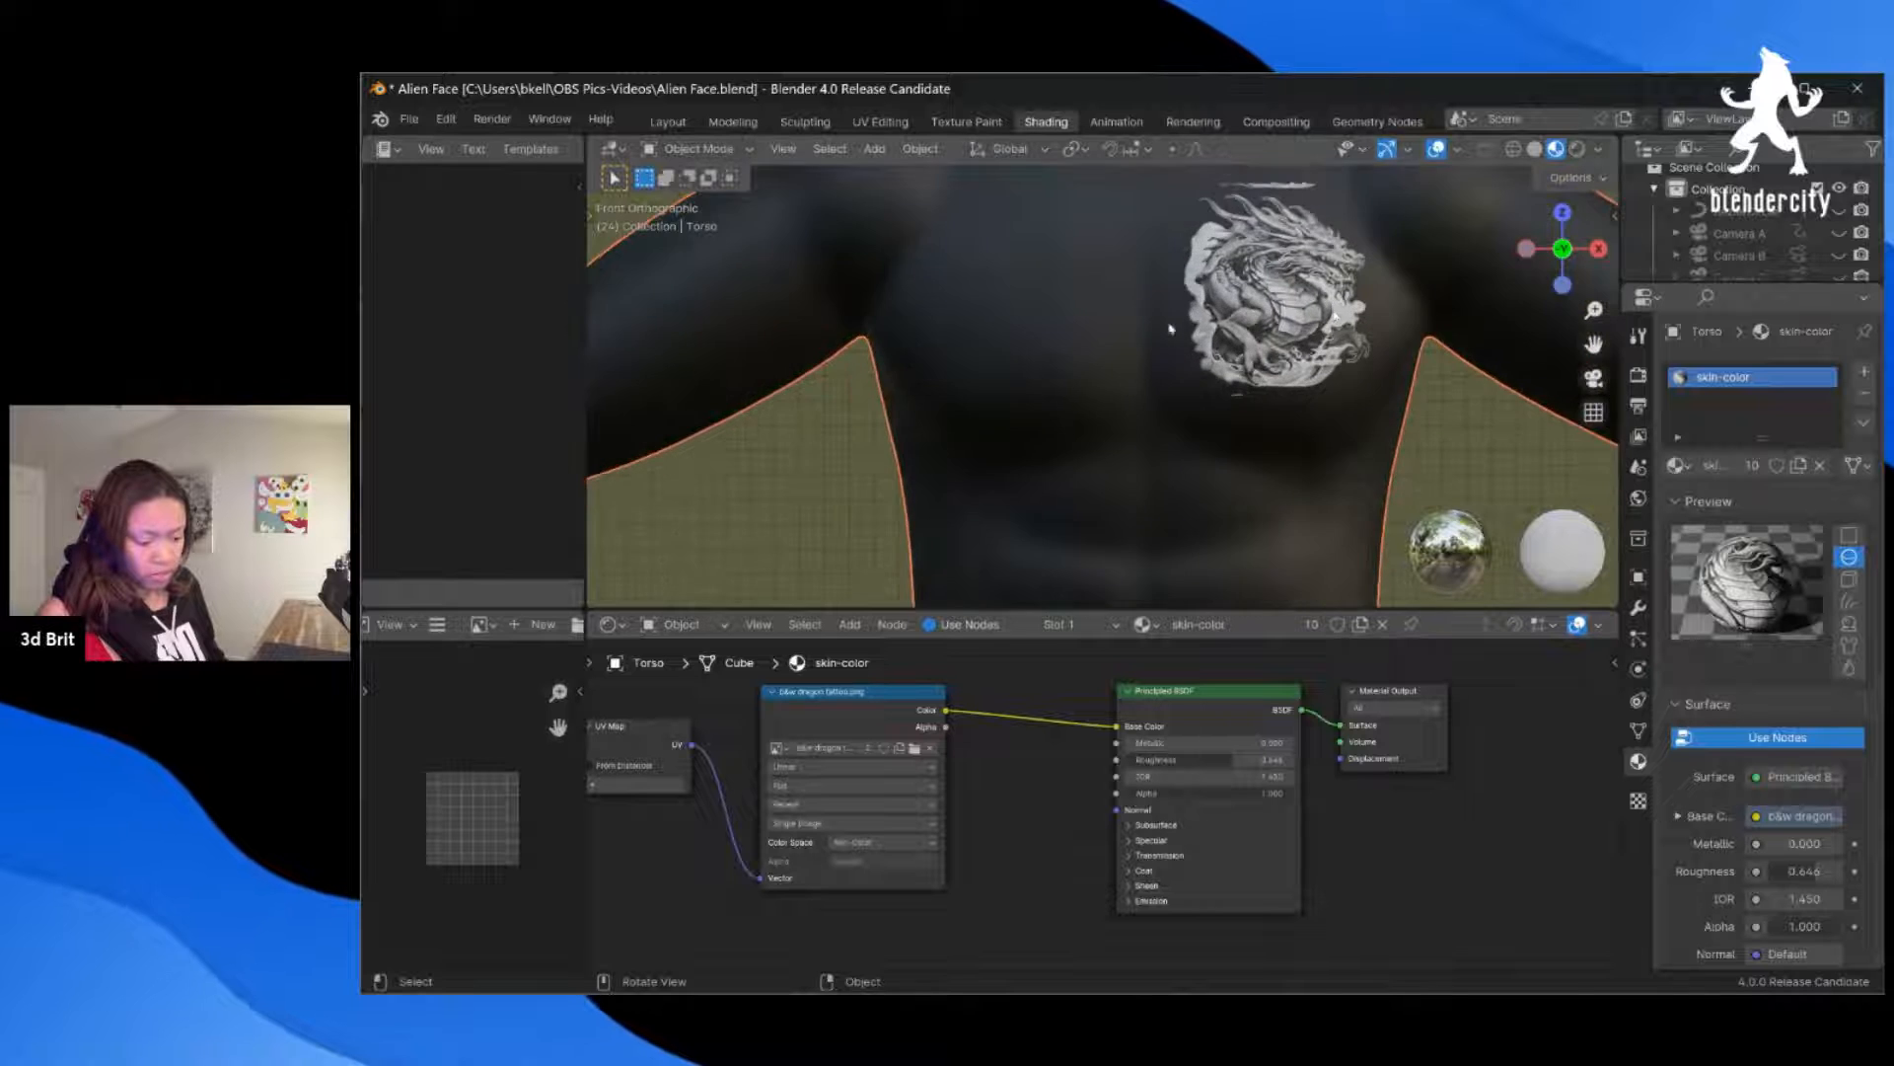
pyautogui.scroll(-4, 1336, 322)
pyautogui.moveTo(1336, 322); pyautogui.dragTo(1251, 397, button='middle')
pyautogui.scroll(2, 1223, 404)
pyautogui.moveTo(1120, 434); pyautogui.dragTo(1185, 443, button='middle')
pyautogui.press('KP_1')
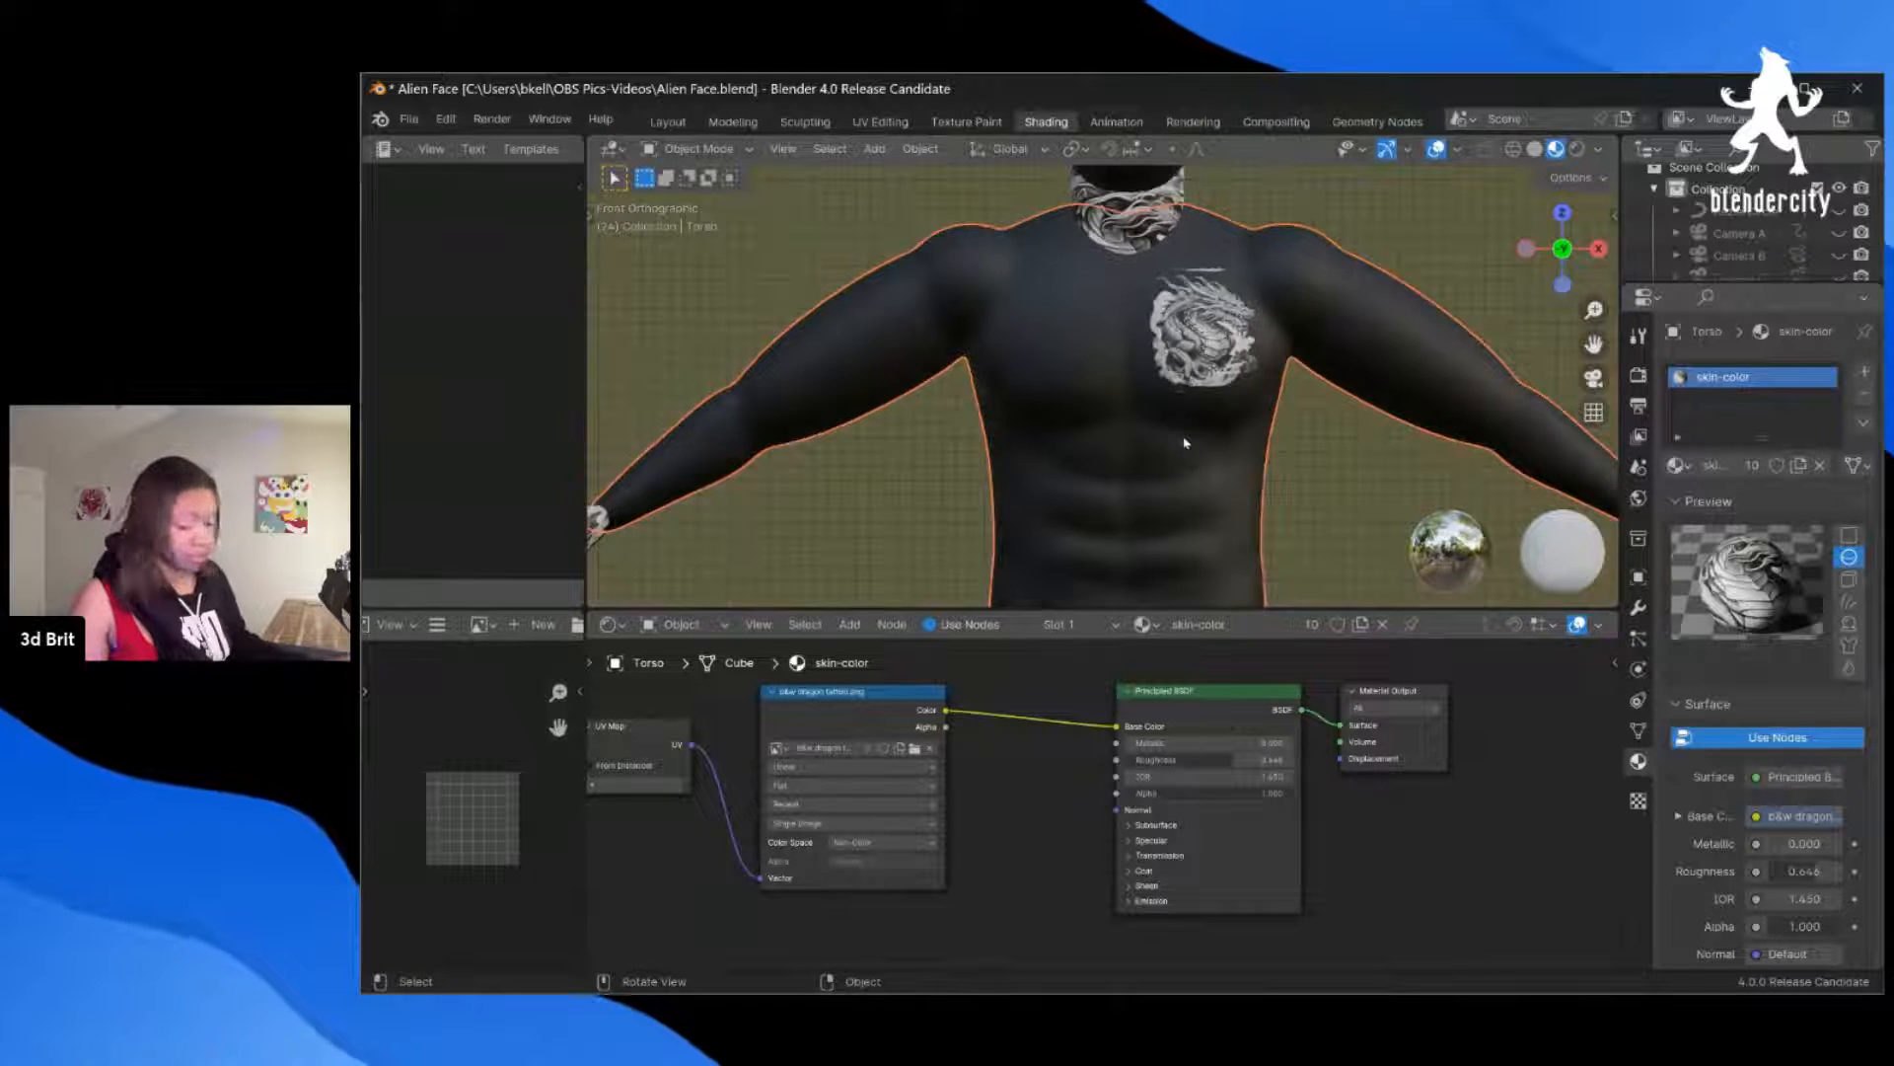
pyautogui.scroll(-3, 1185, 443)
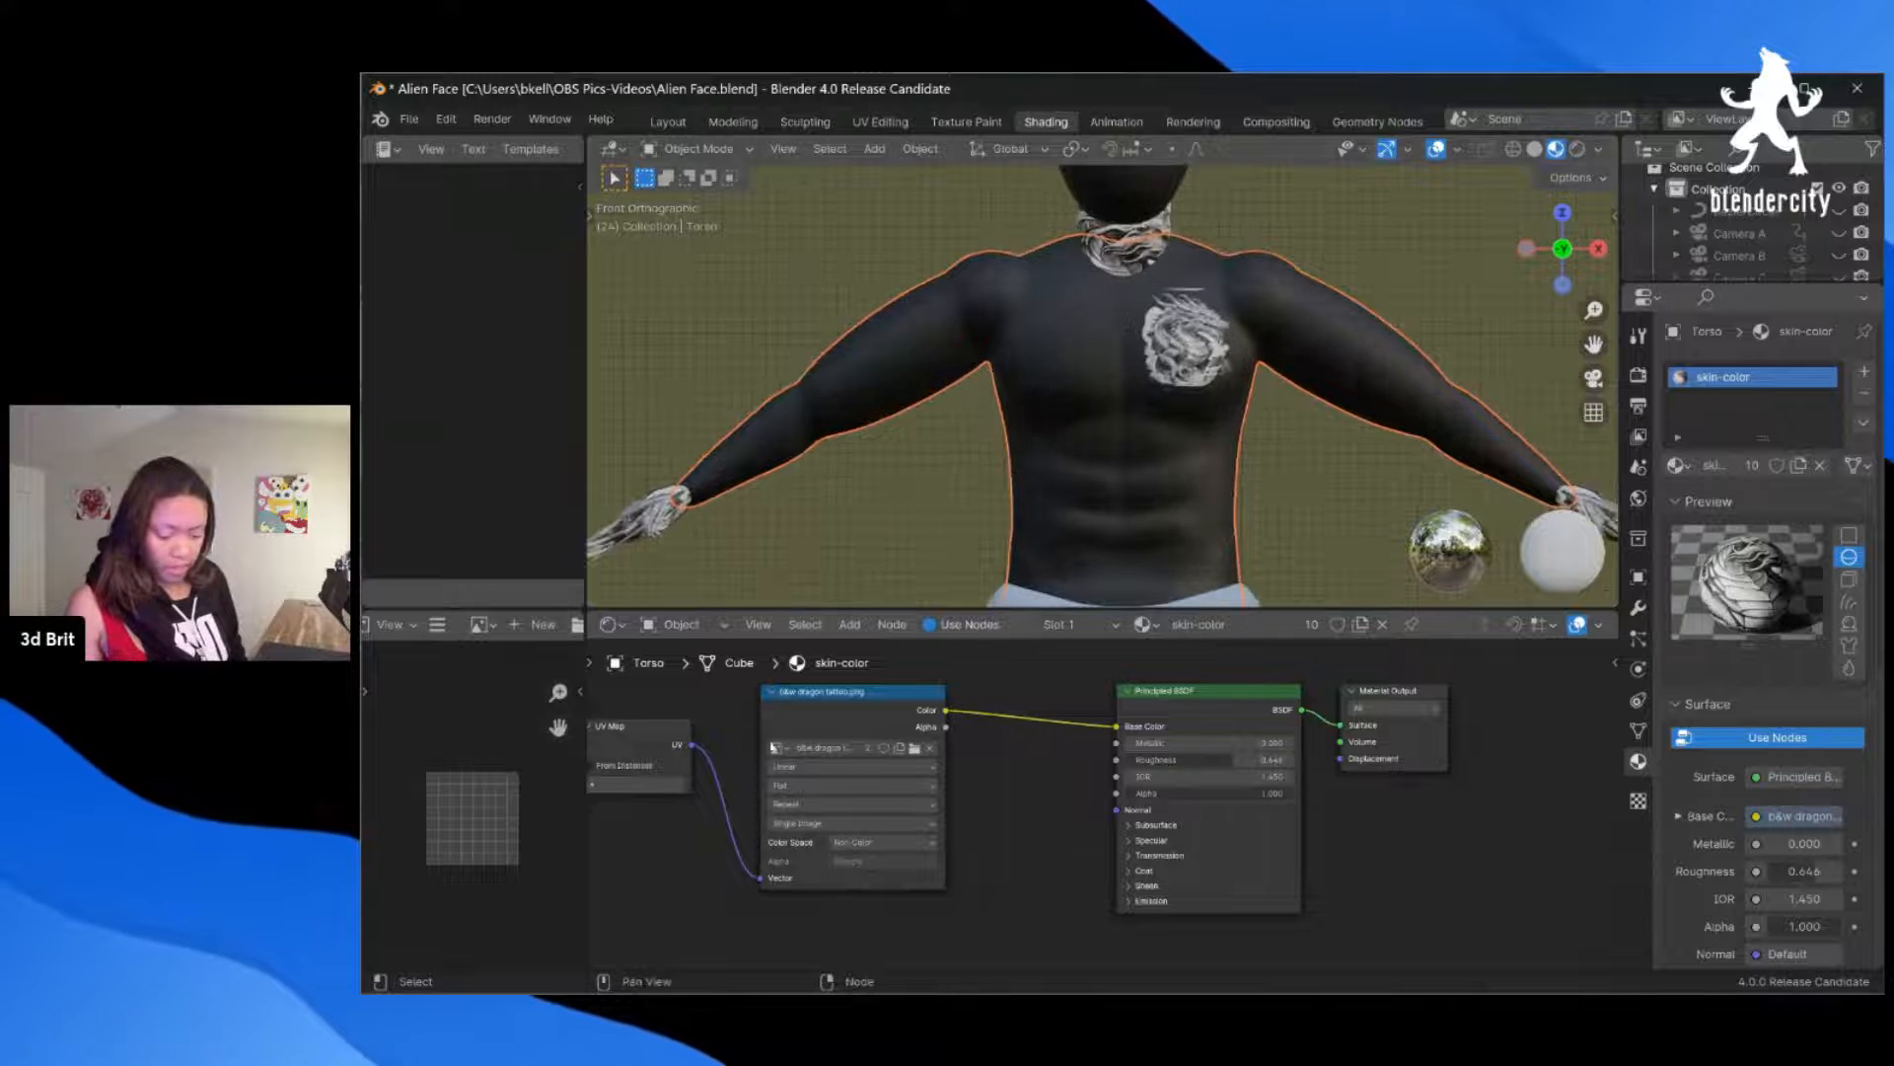
# Step: Review the interpolation and projection options of the dragon tattoo's Image Texture node
pyautogui.click(809, 766)
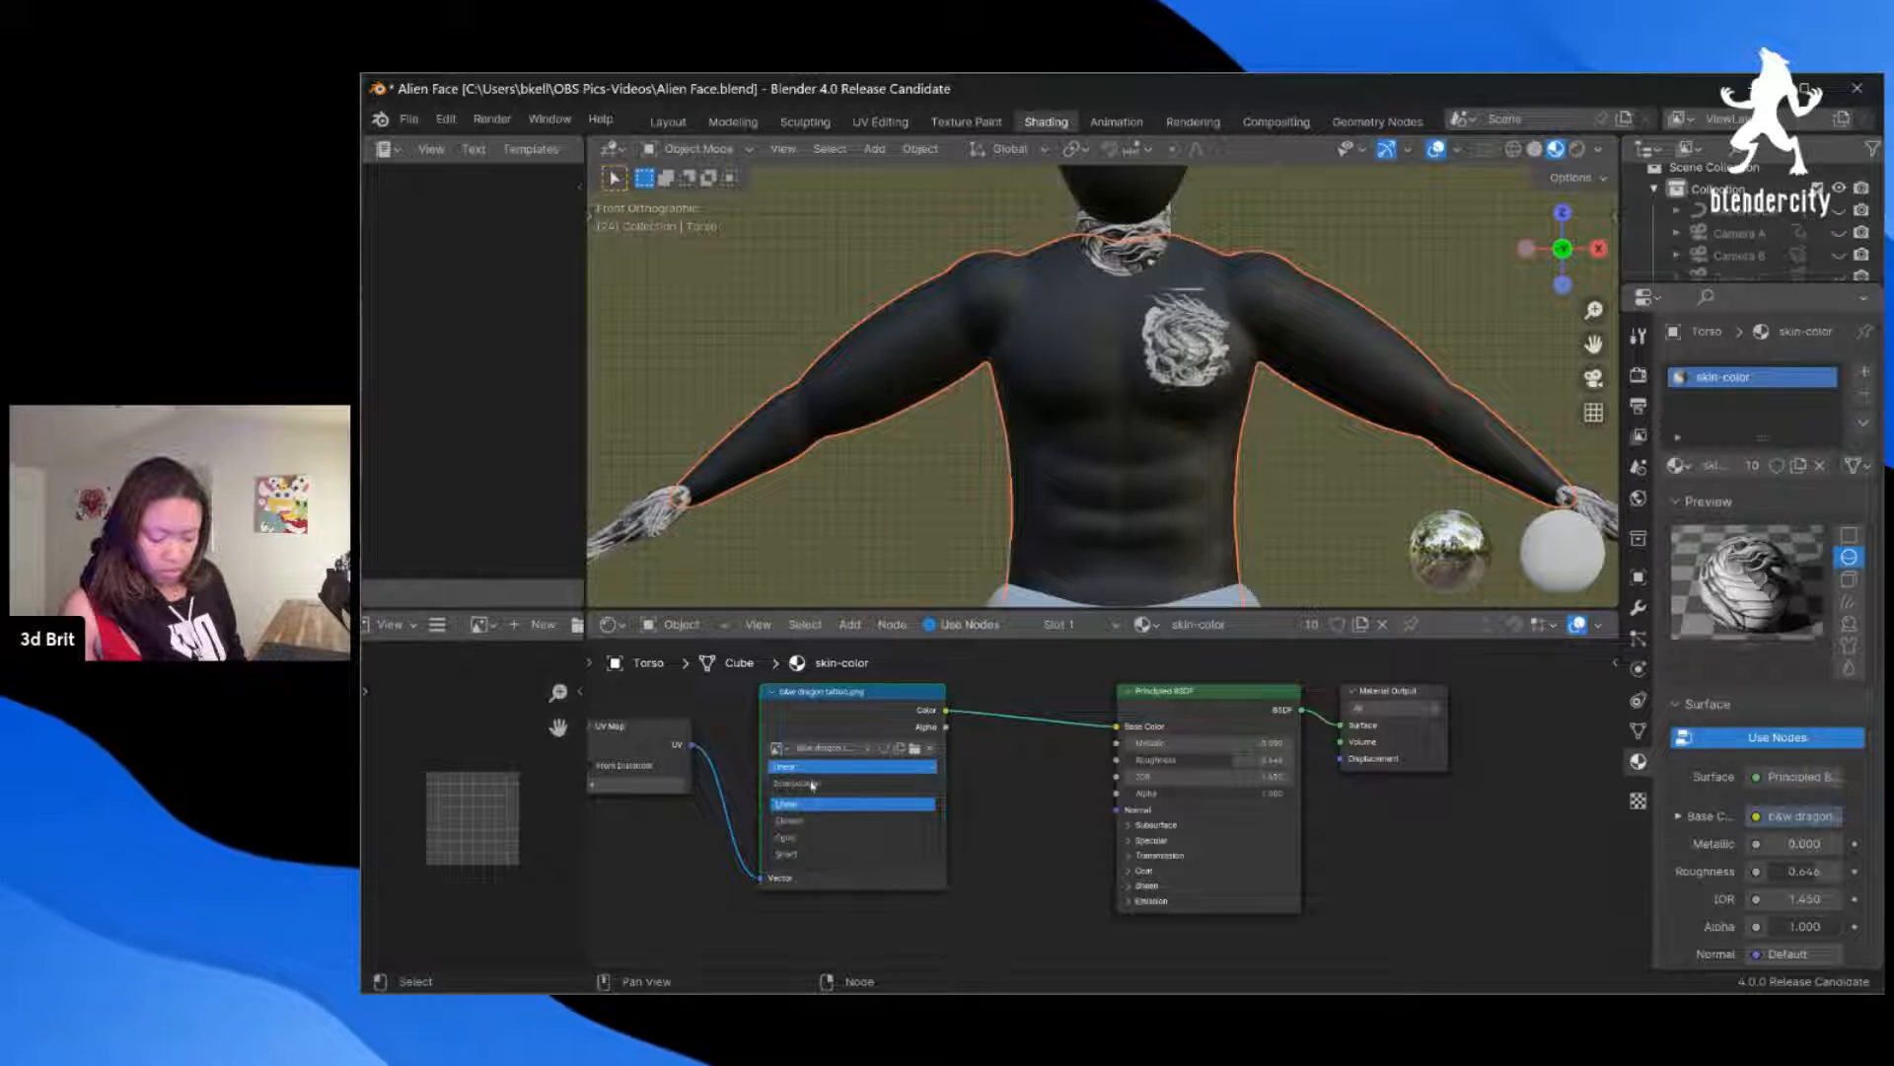
pyautogui.click(812, 803)
pyautogui.click(793, 786)
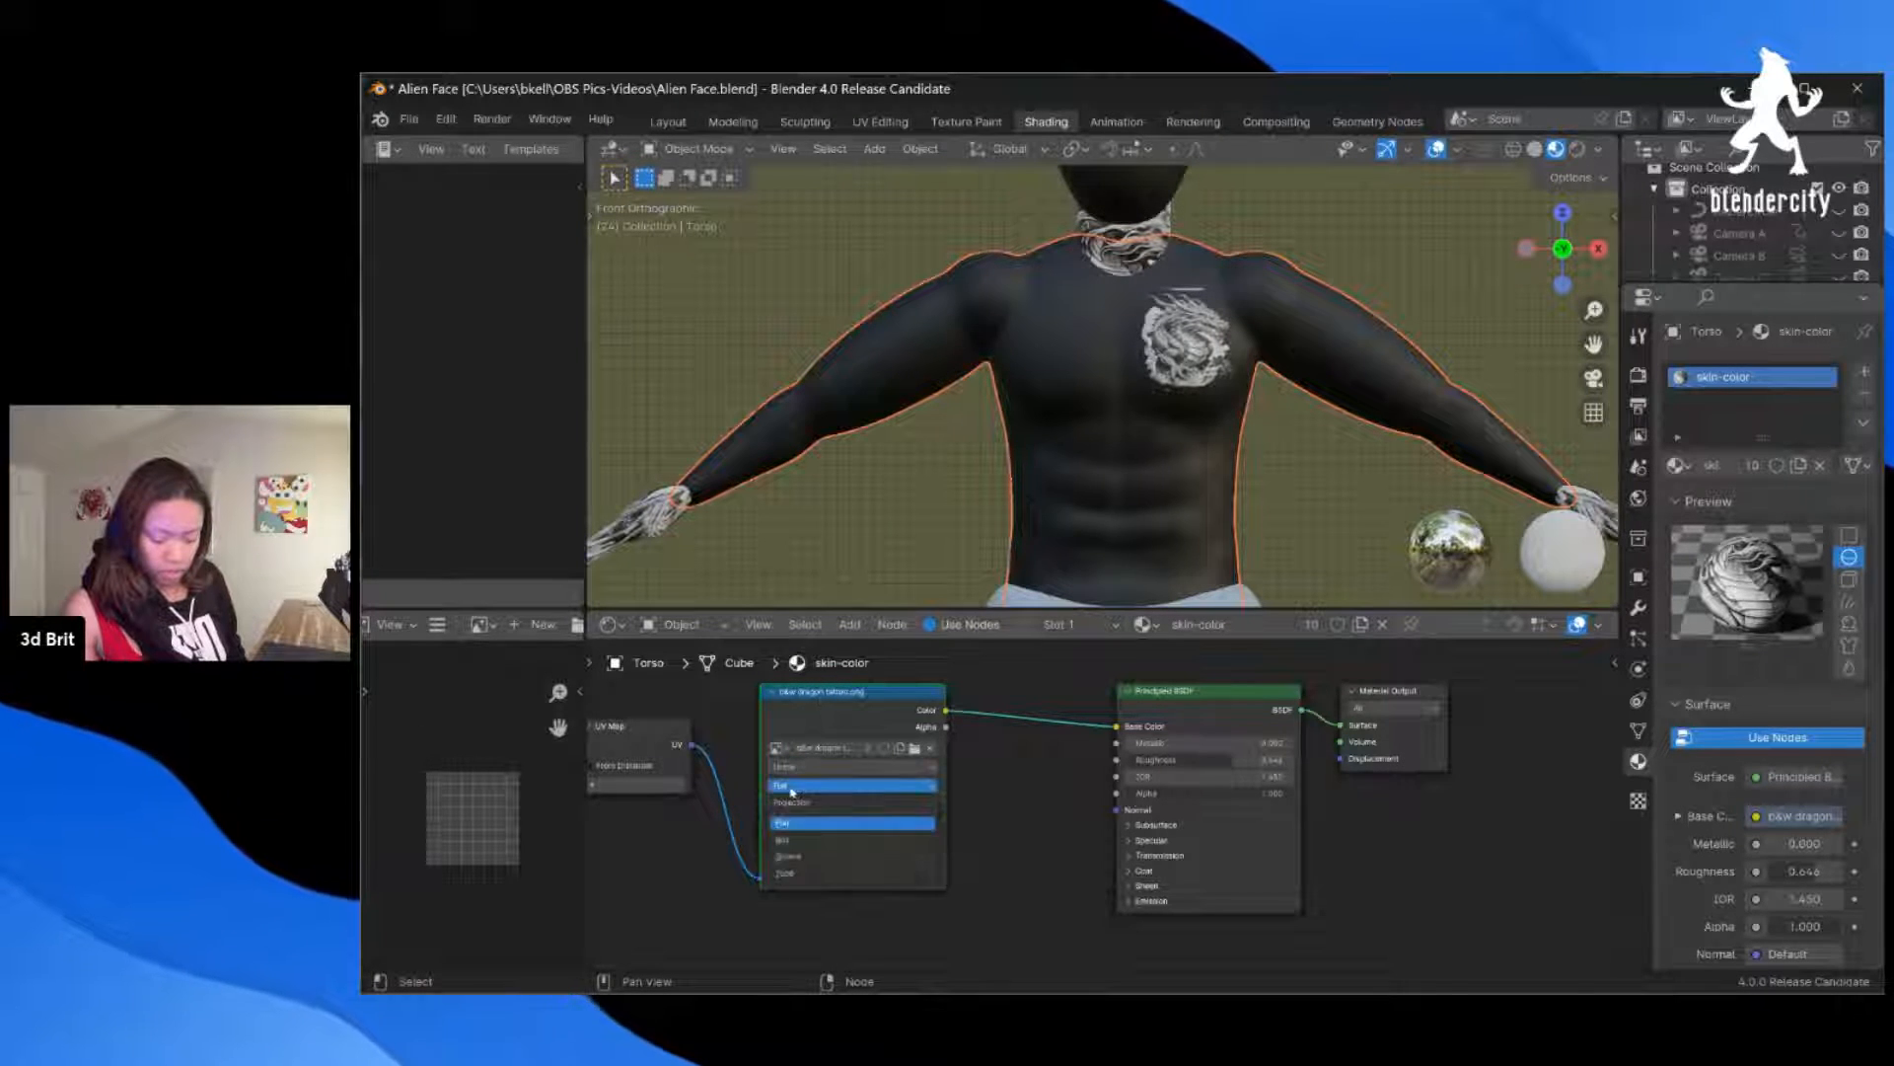
pyautogui.click(793, 792)
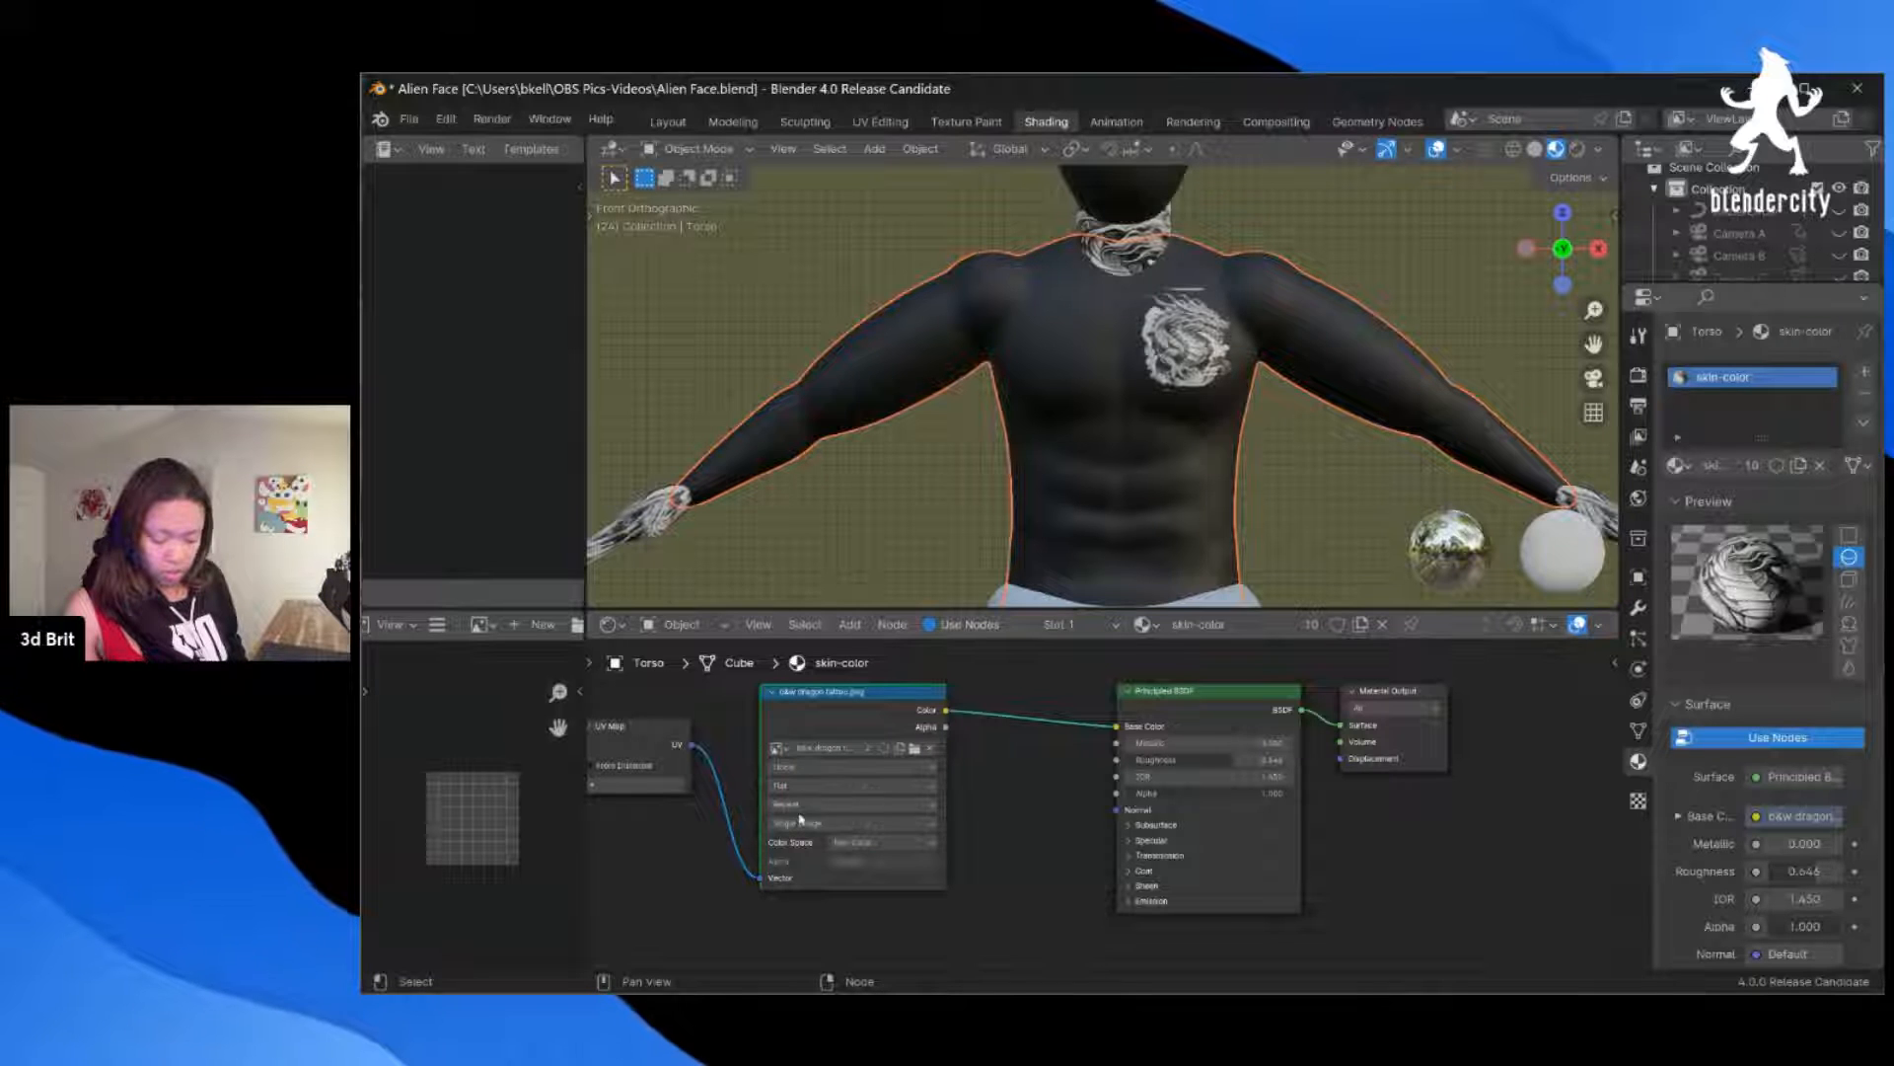
# Step: Set the extension mode of the dragon tattoo's Image Texture node to Clip
pyautogui.click(816, 825)
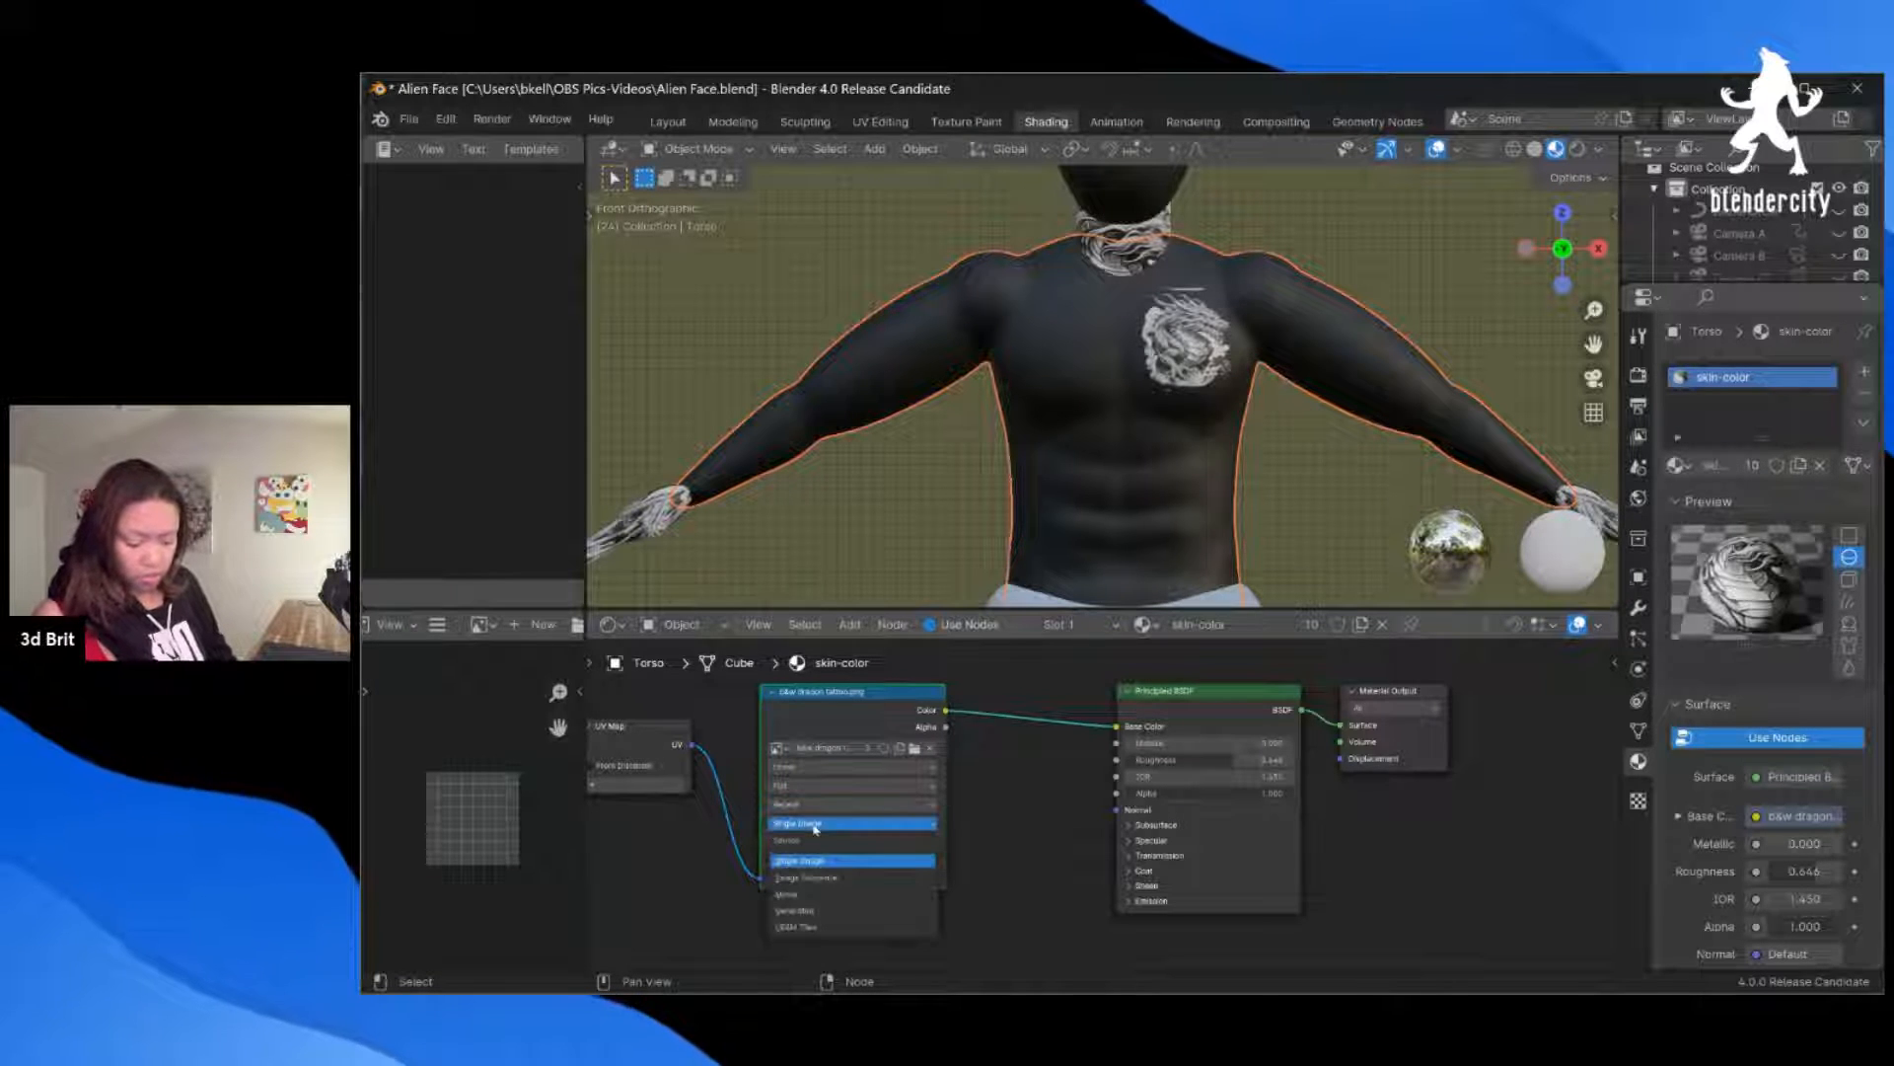
pyautogui.click(815, 826)
pyautogui.click(798, 805)
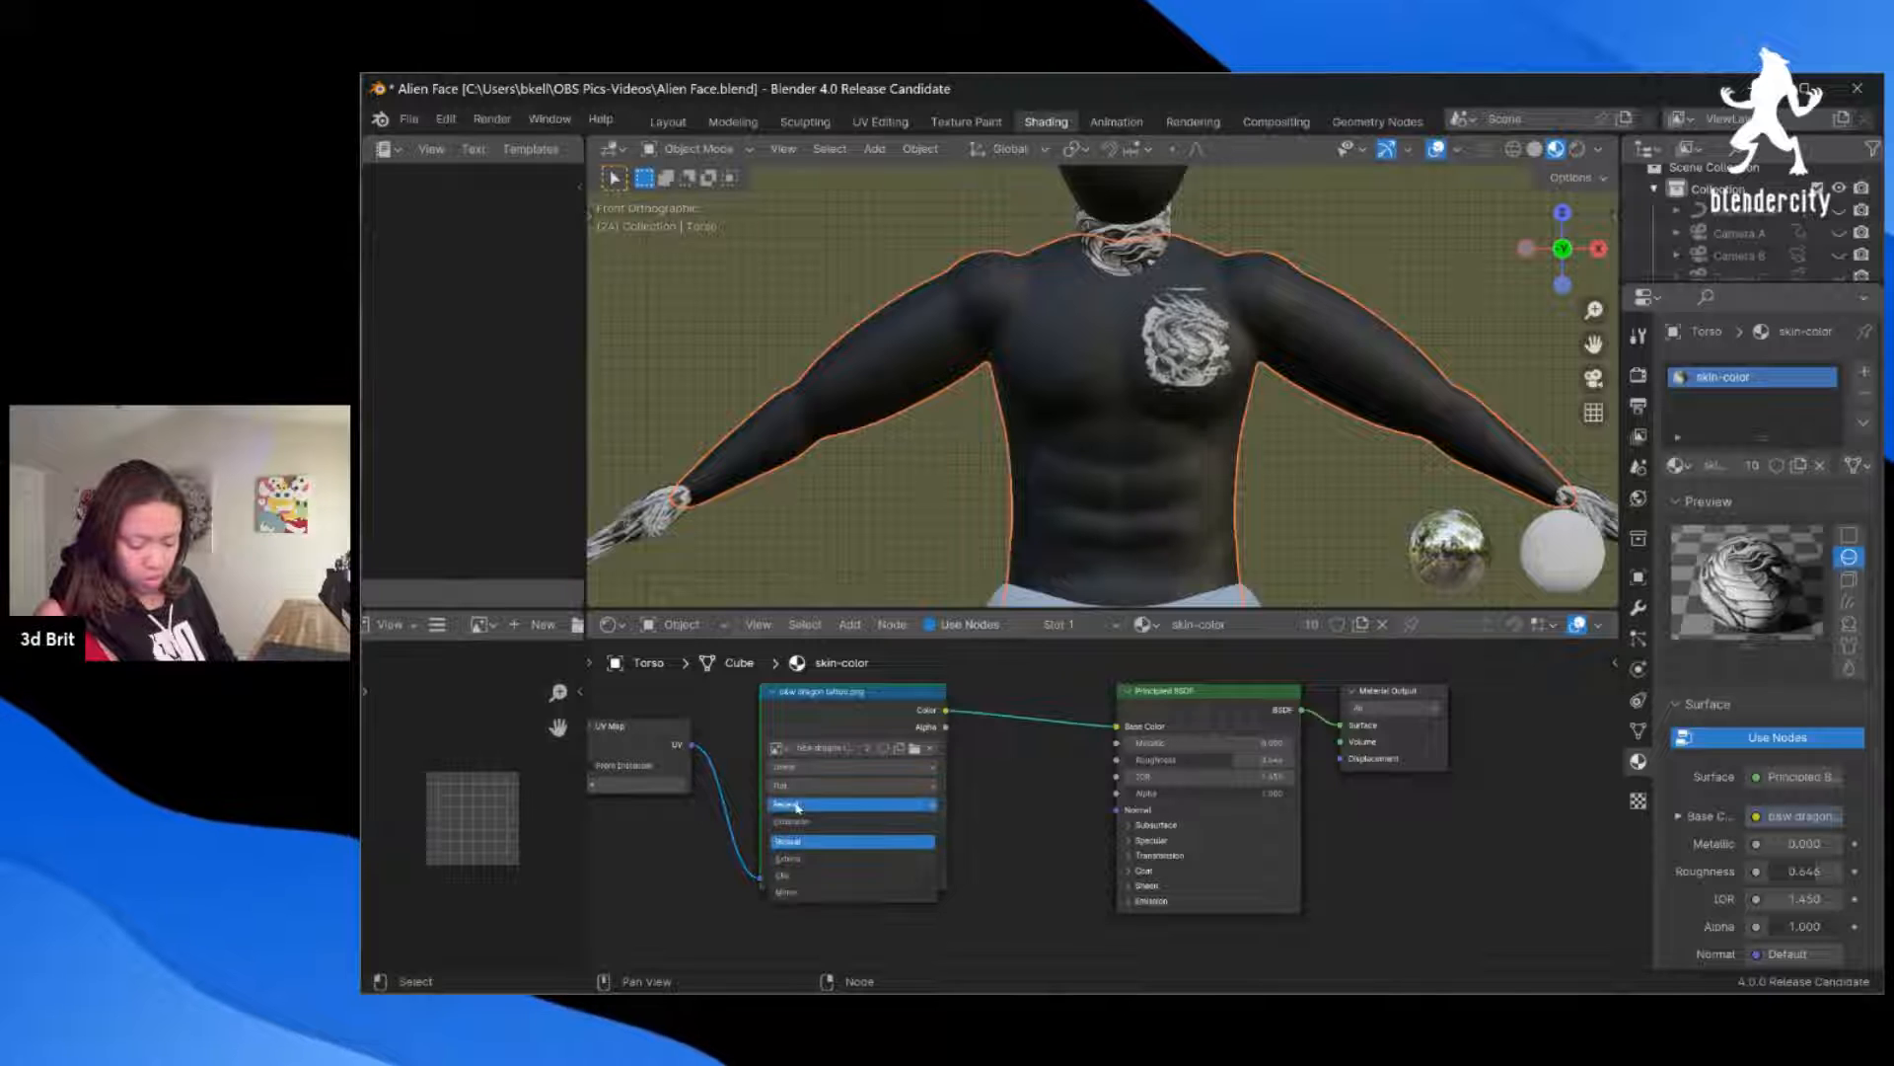
pyautogui.click(799, 876)
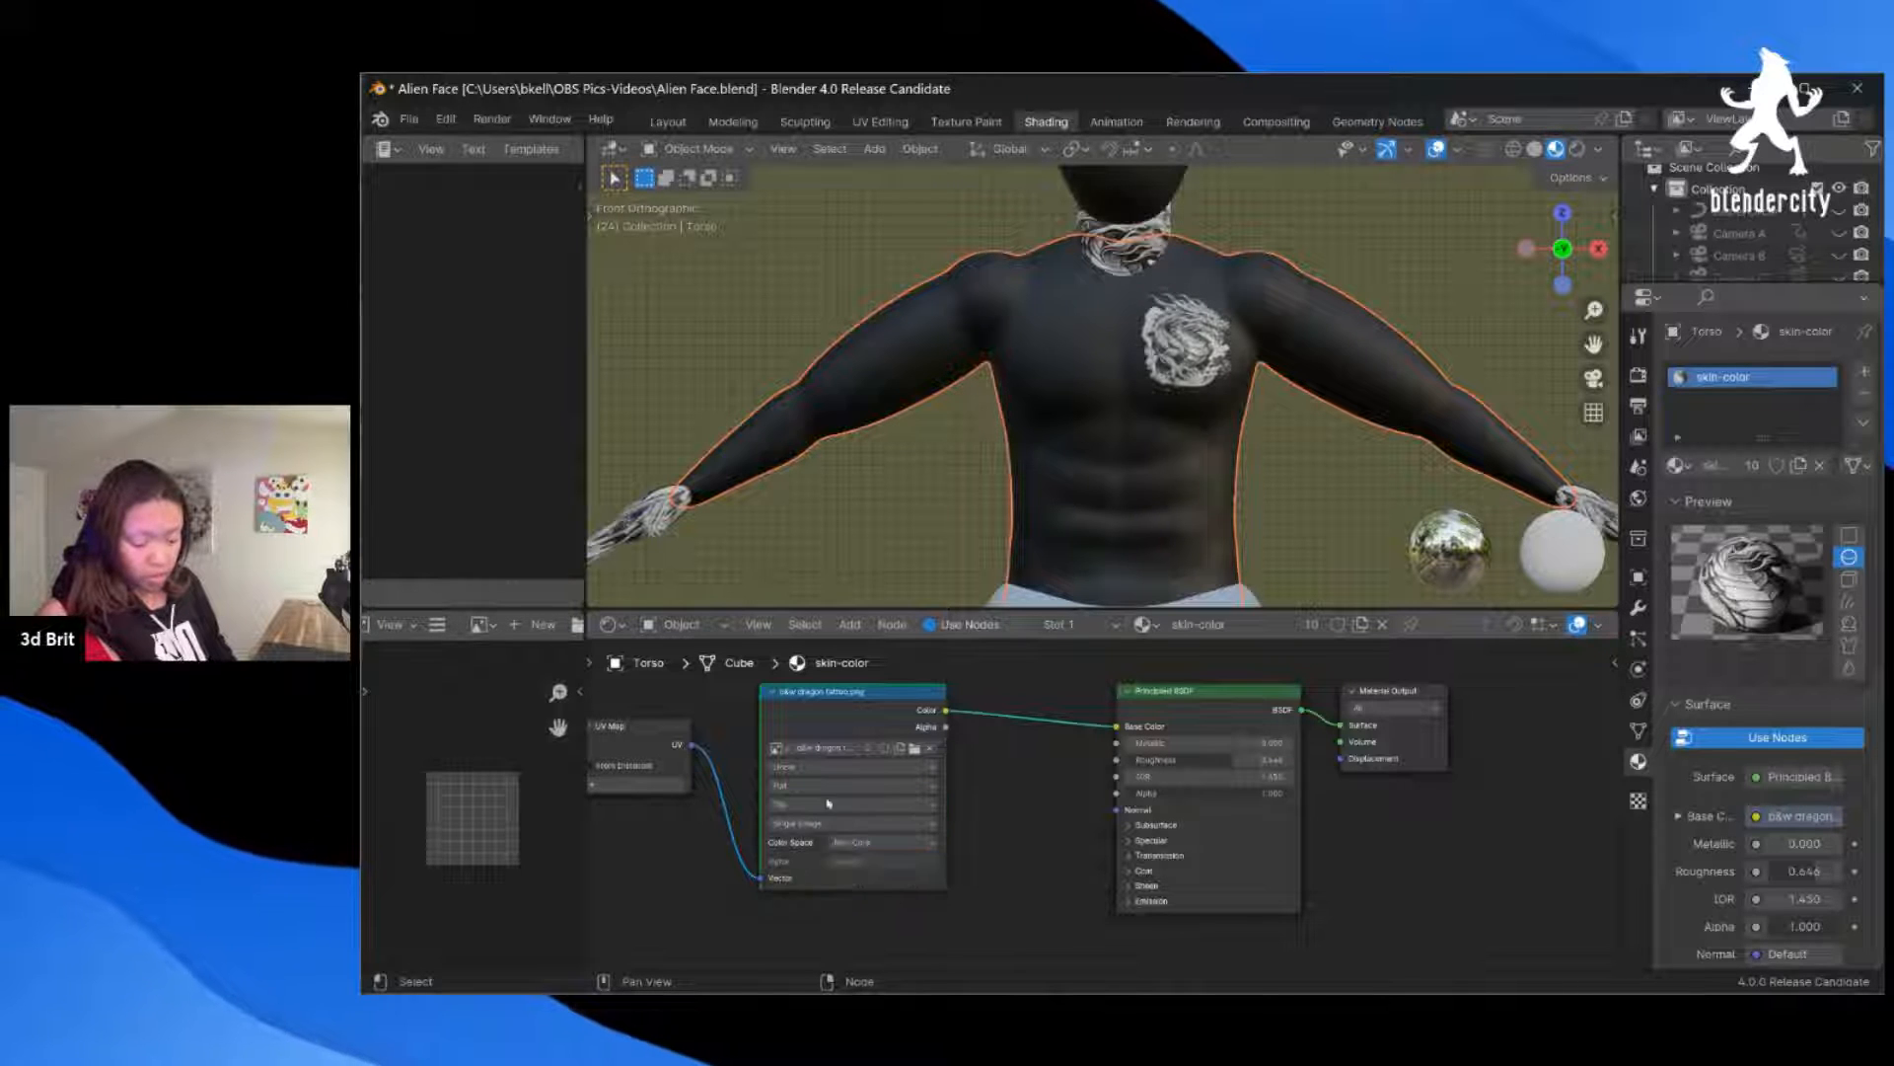
# Step: Review the color space, interpolation and projection options of the dragon tattoo's Image Texture node
pyautogui.click(824, 845)
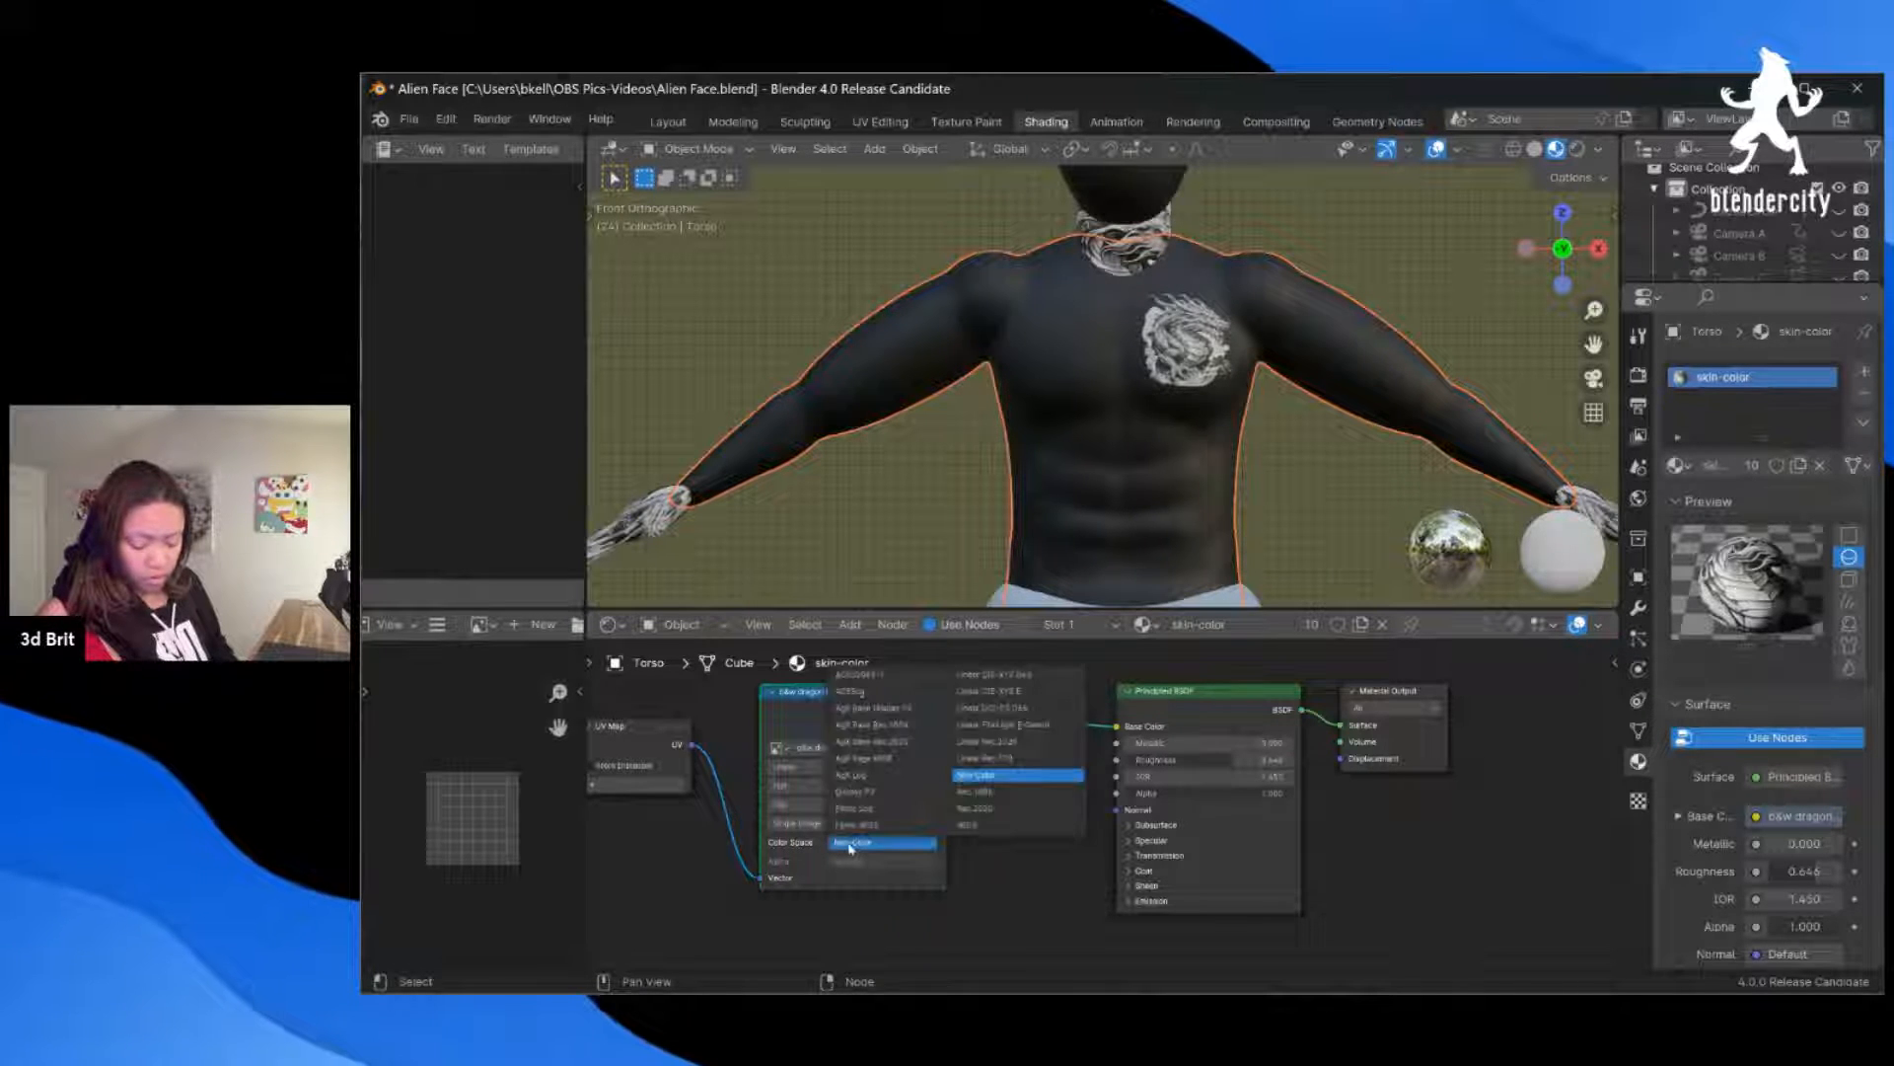
pyautogui.click(851, 849)
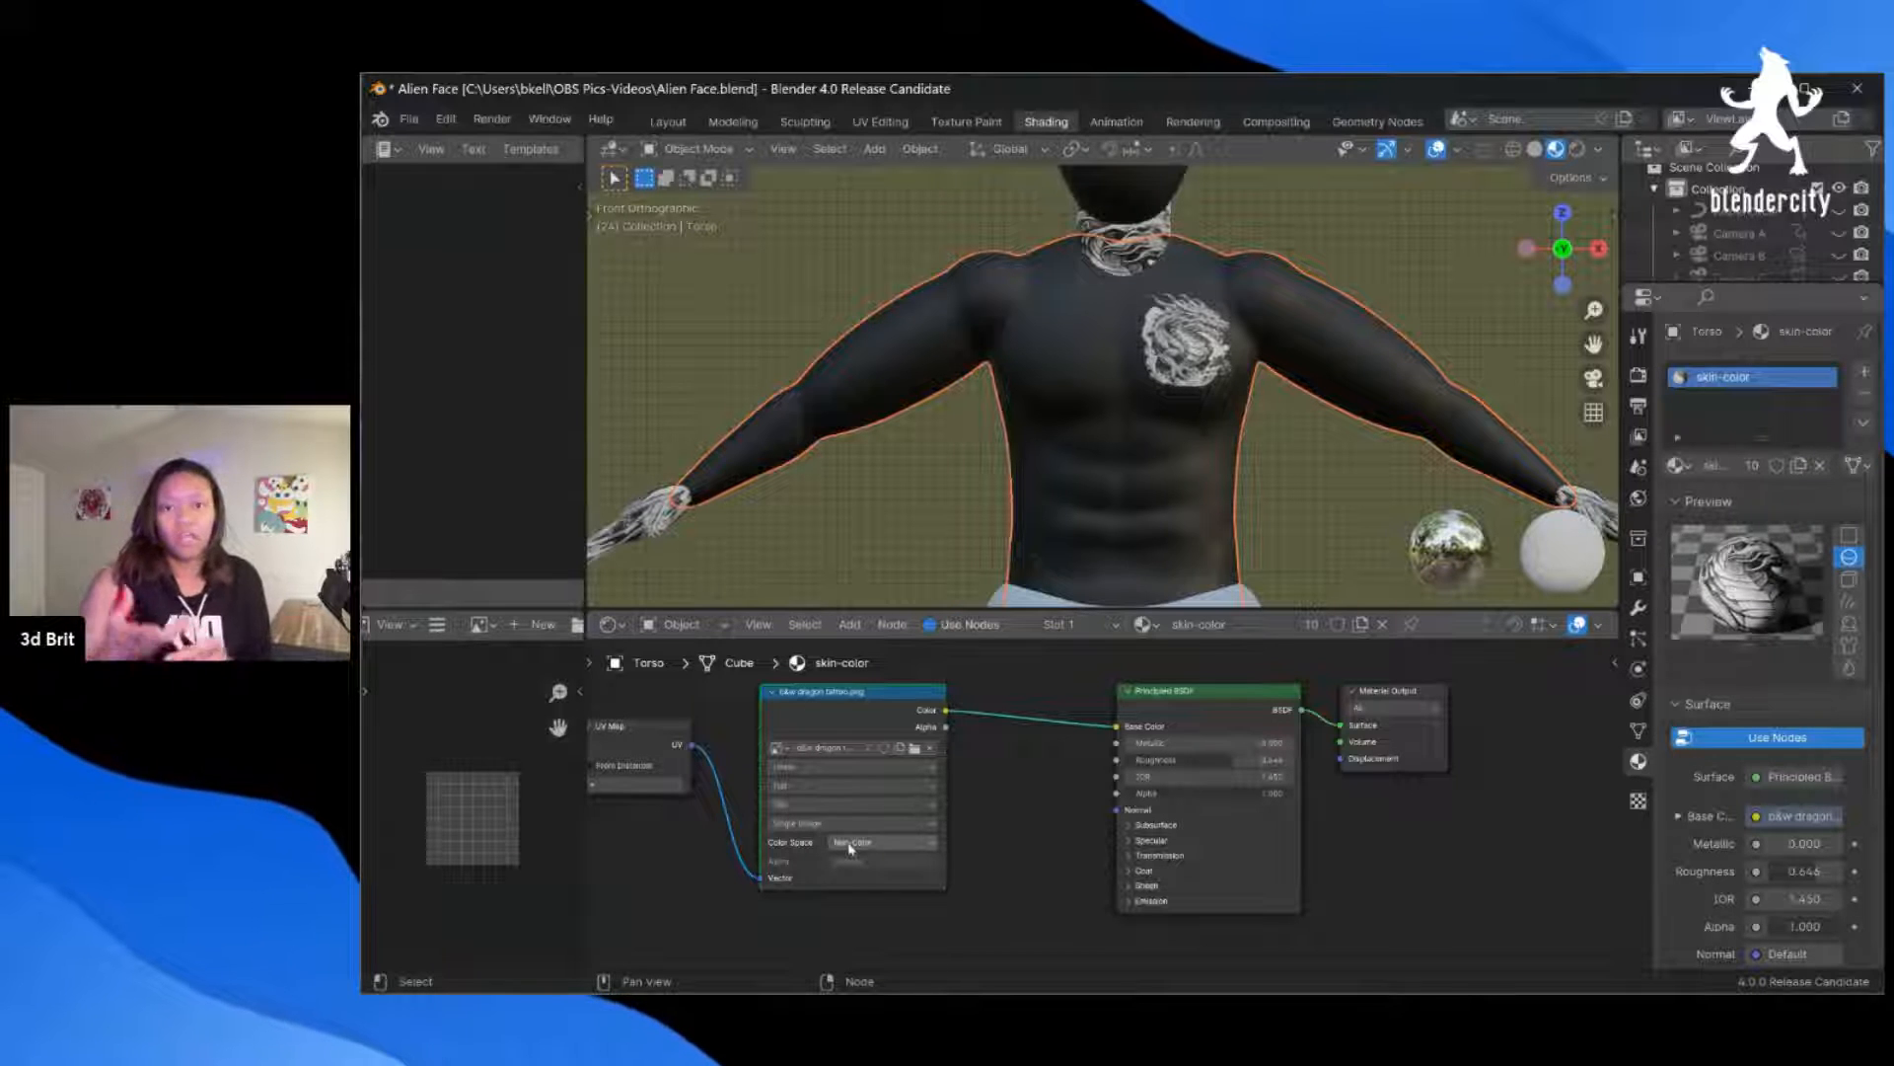
pyautogui.click(850, 844)
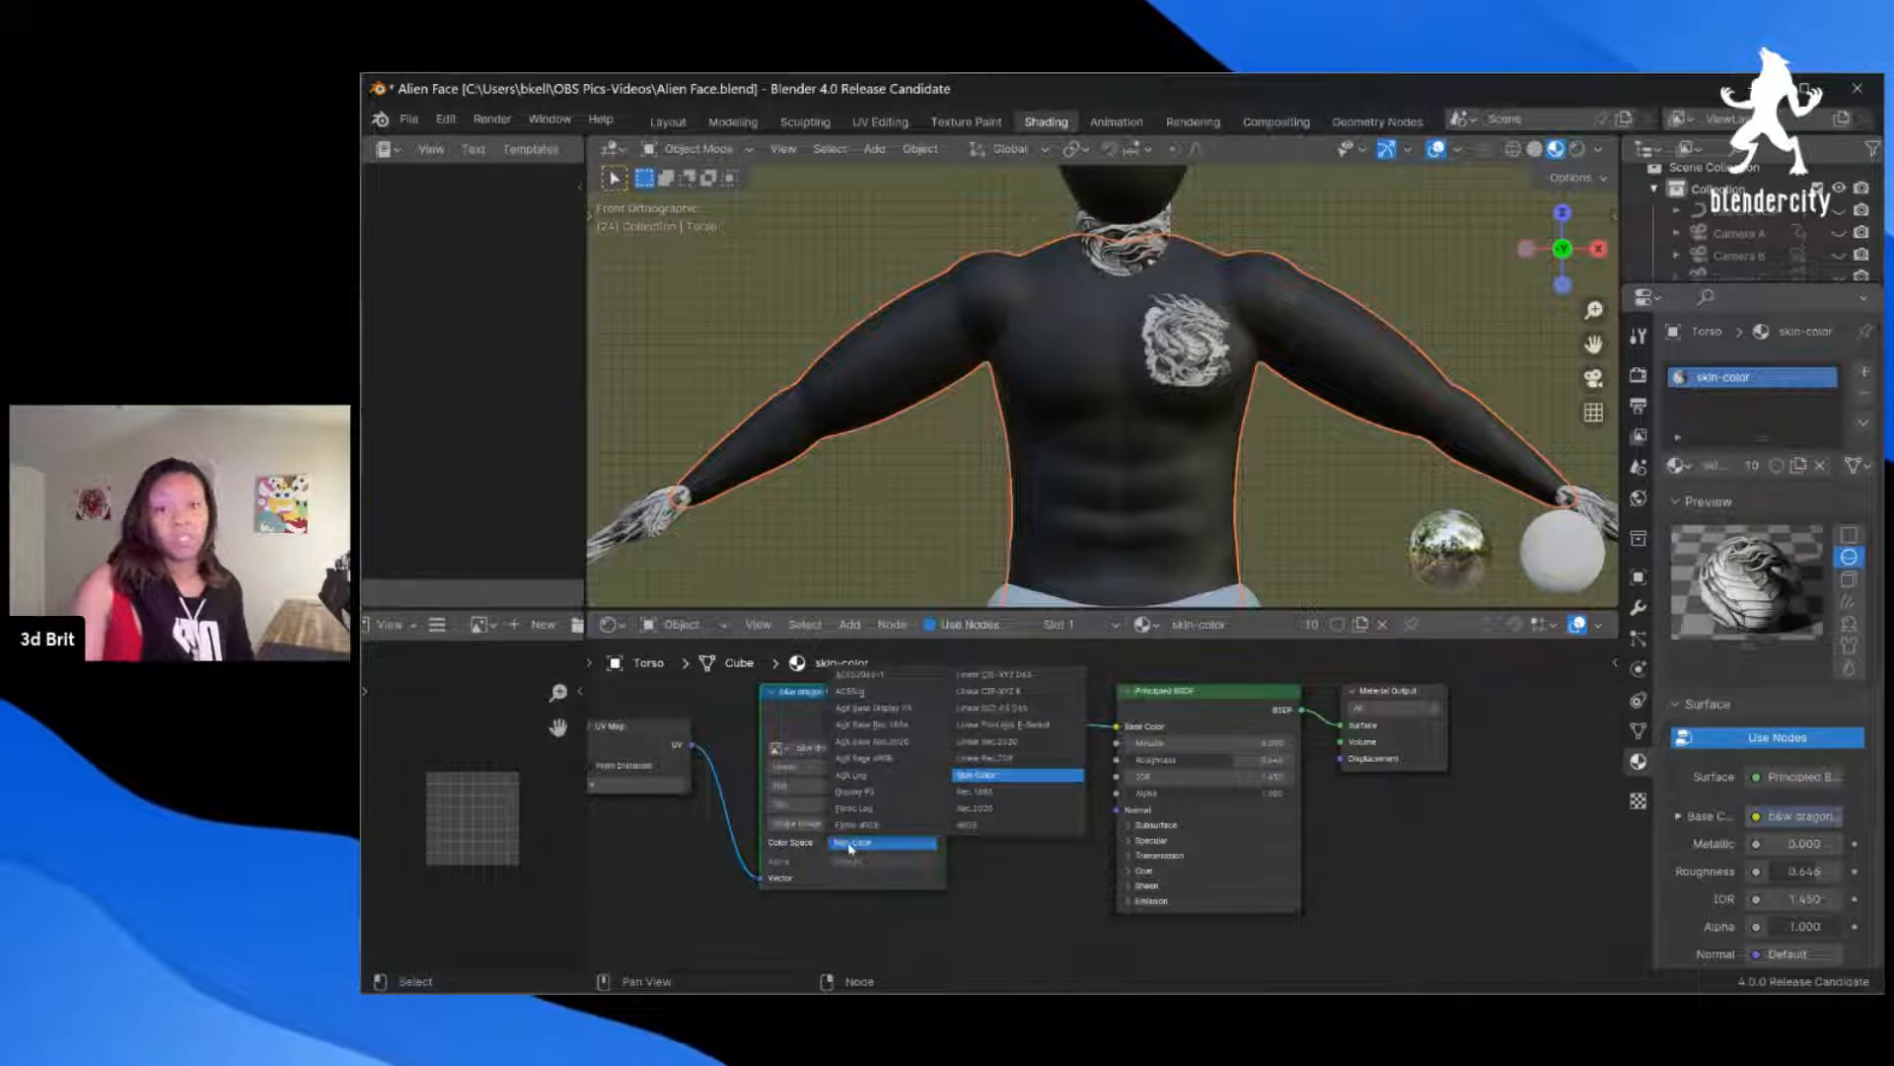
pyautogui.click(853, 844)
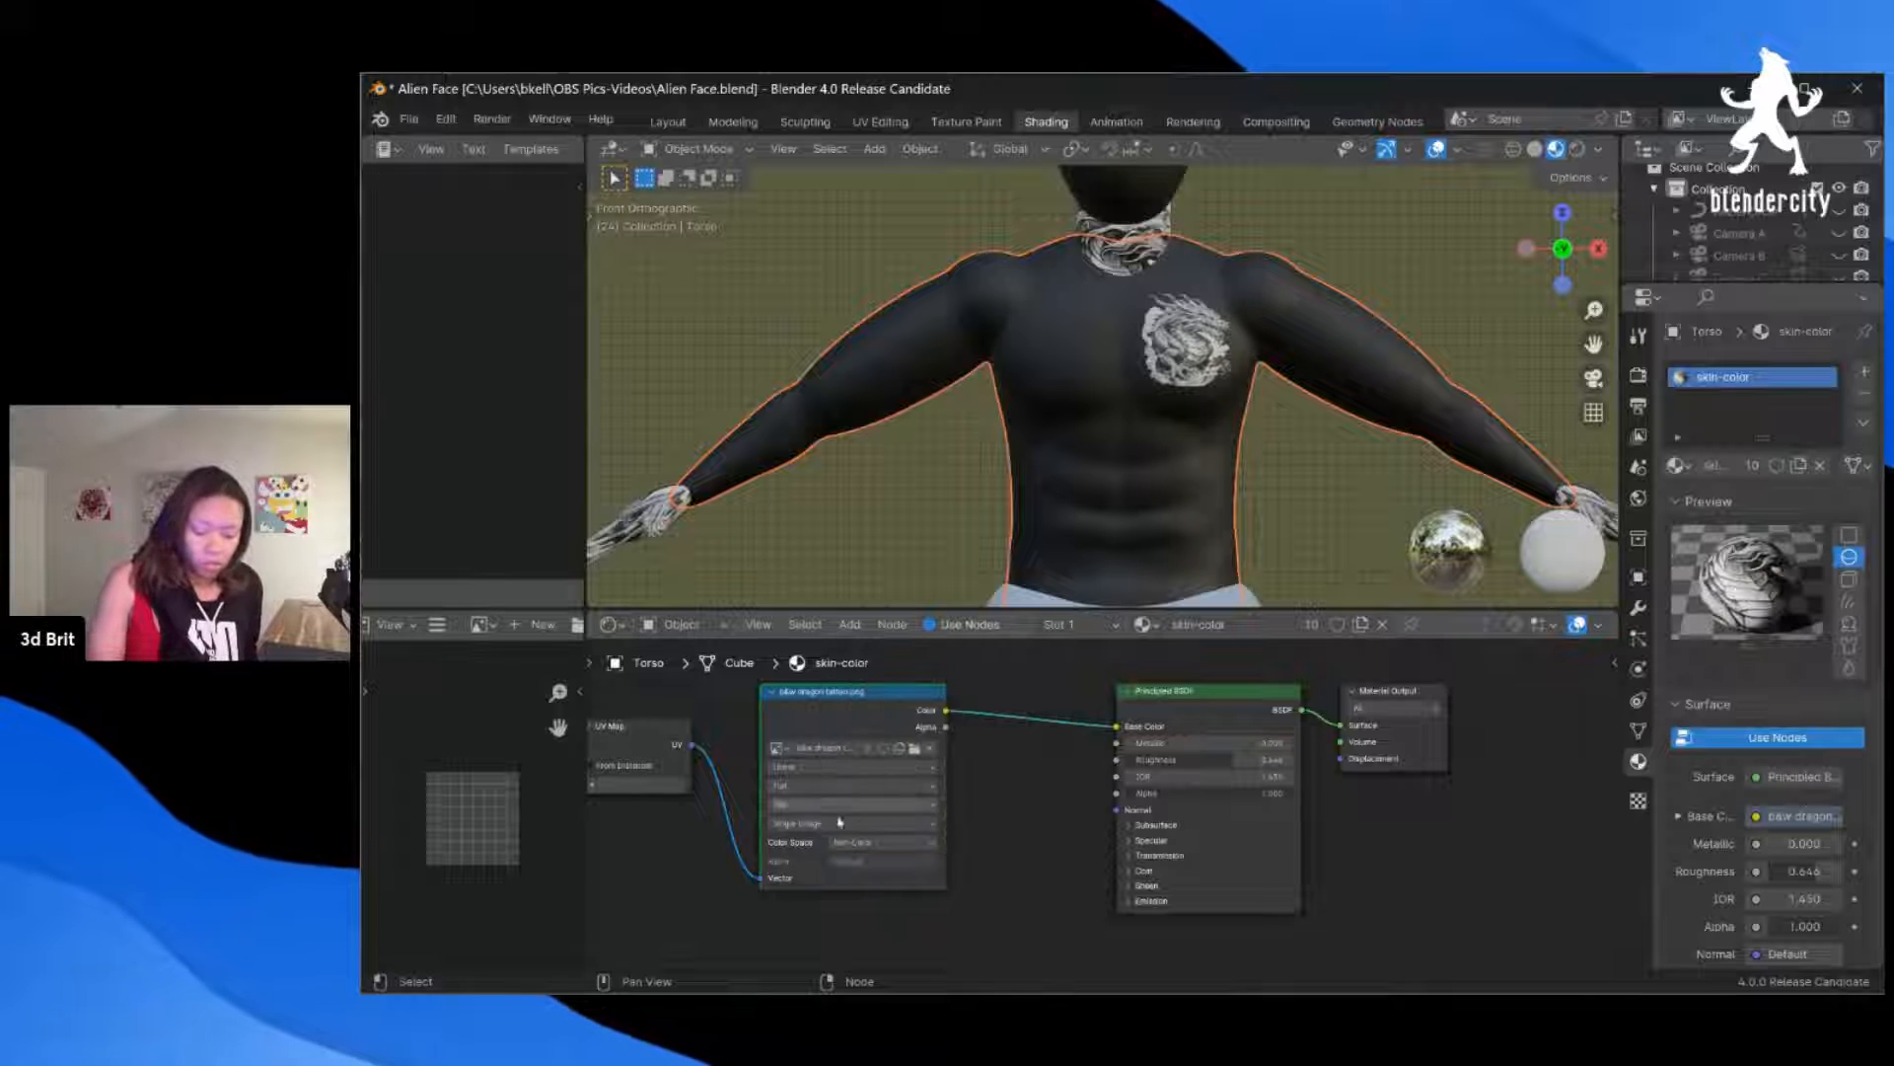
pyautogui.click(853, 844)
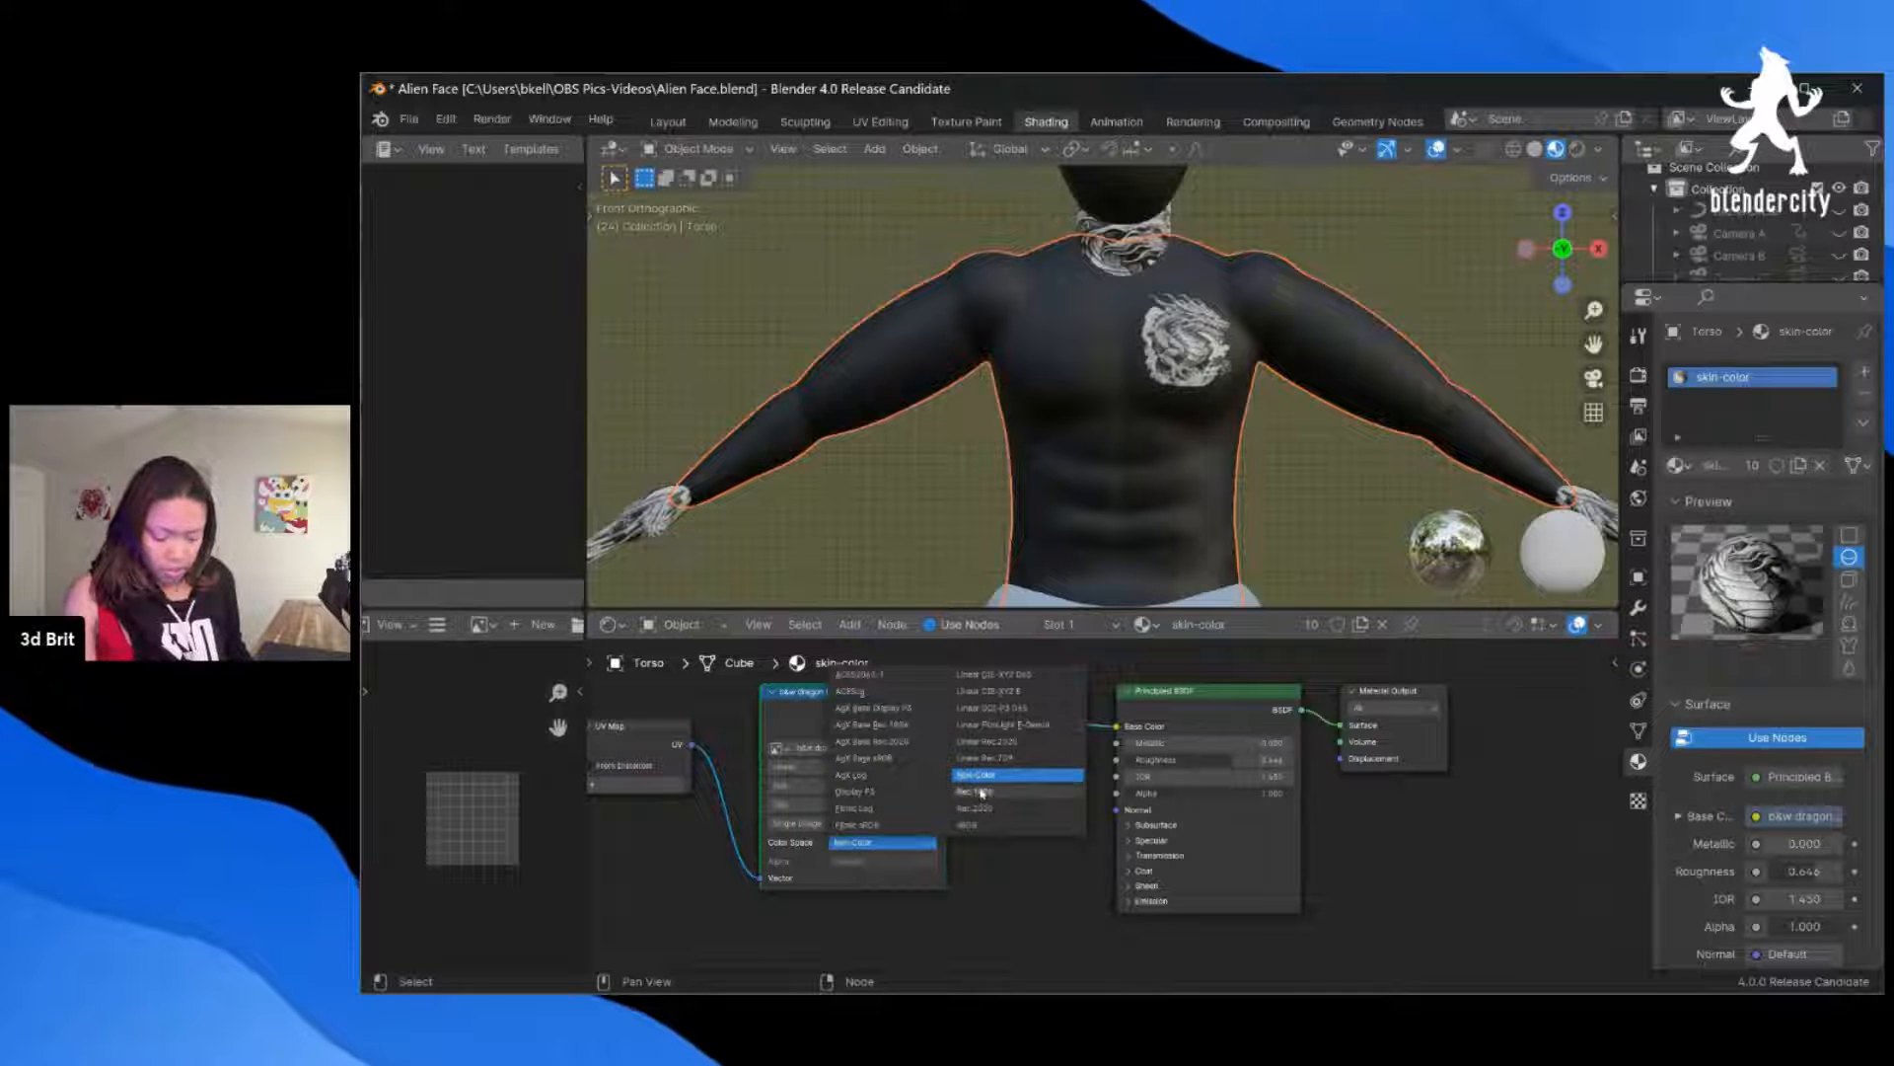
pyautogui.click(912, 841)
pyautogui.click(883, 843)
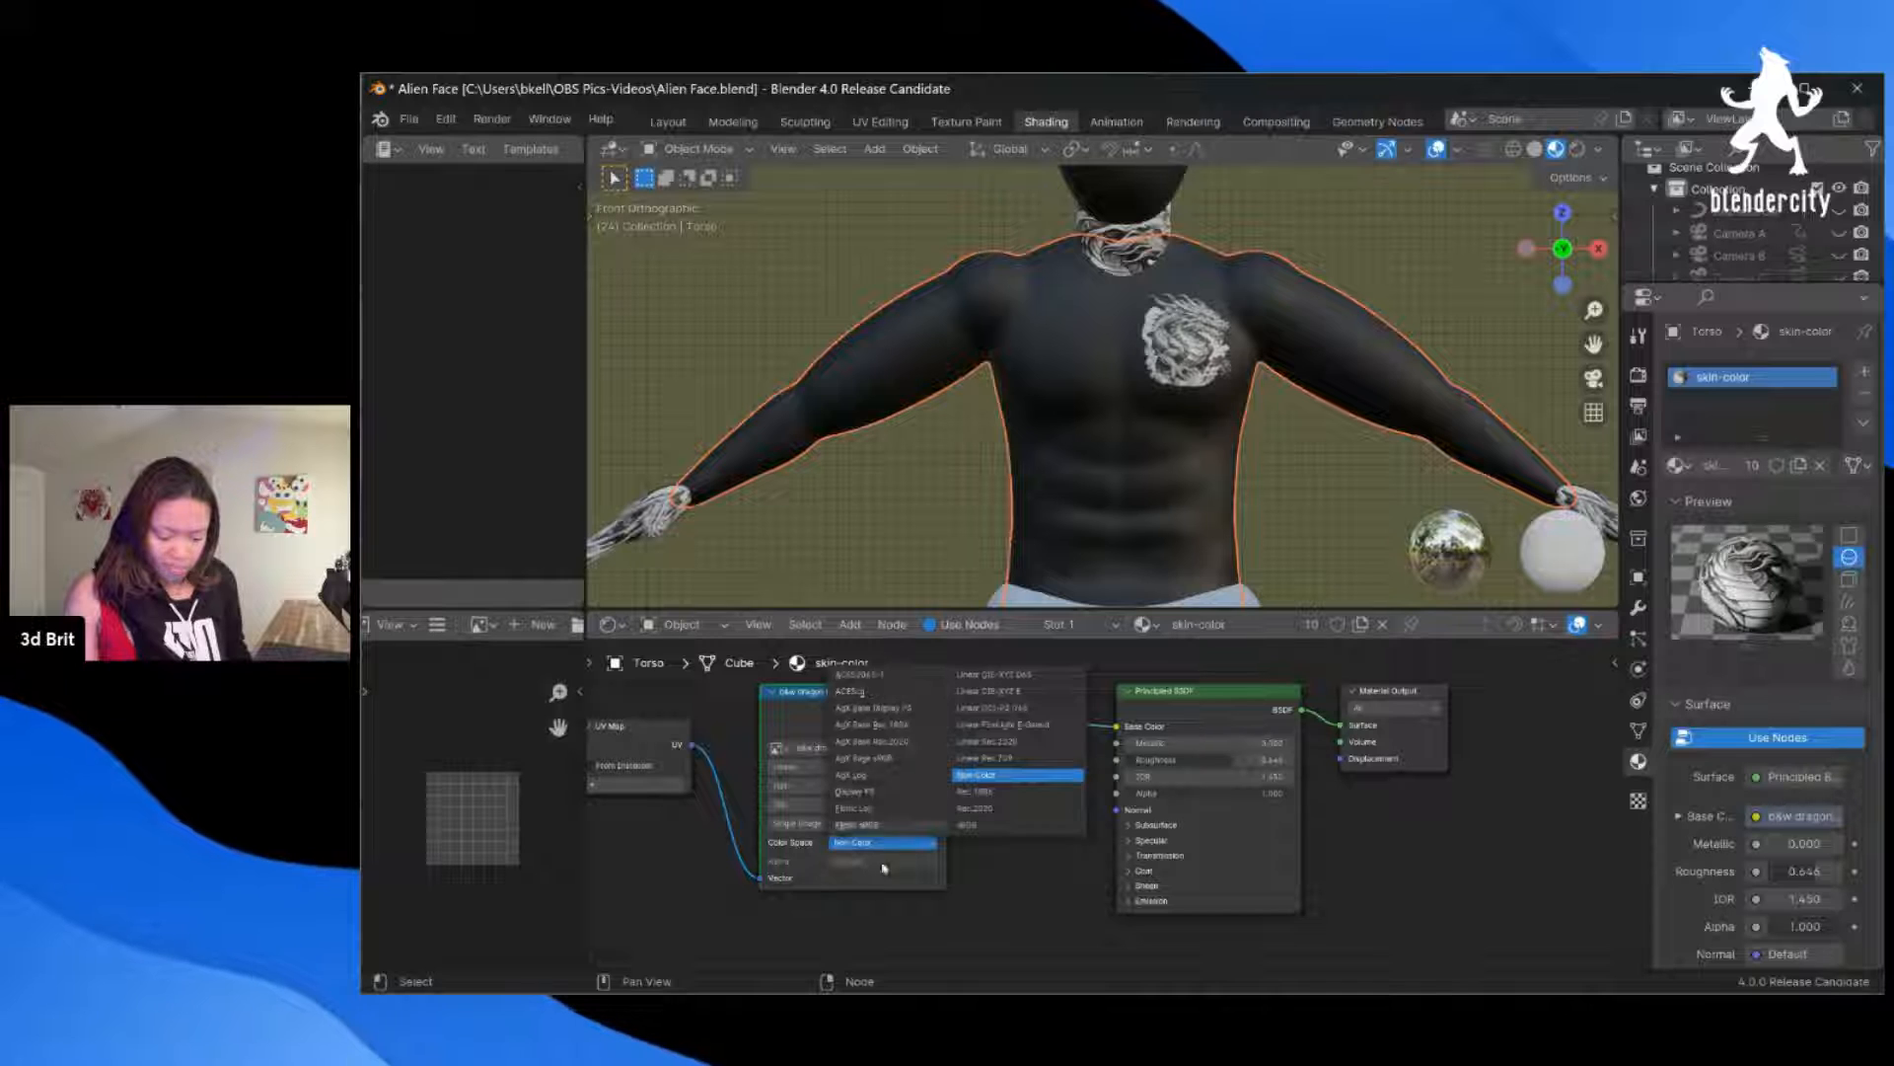
pyautogui.click(939, 917)
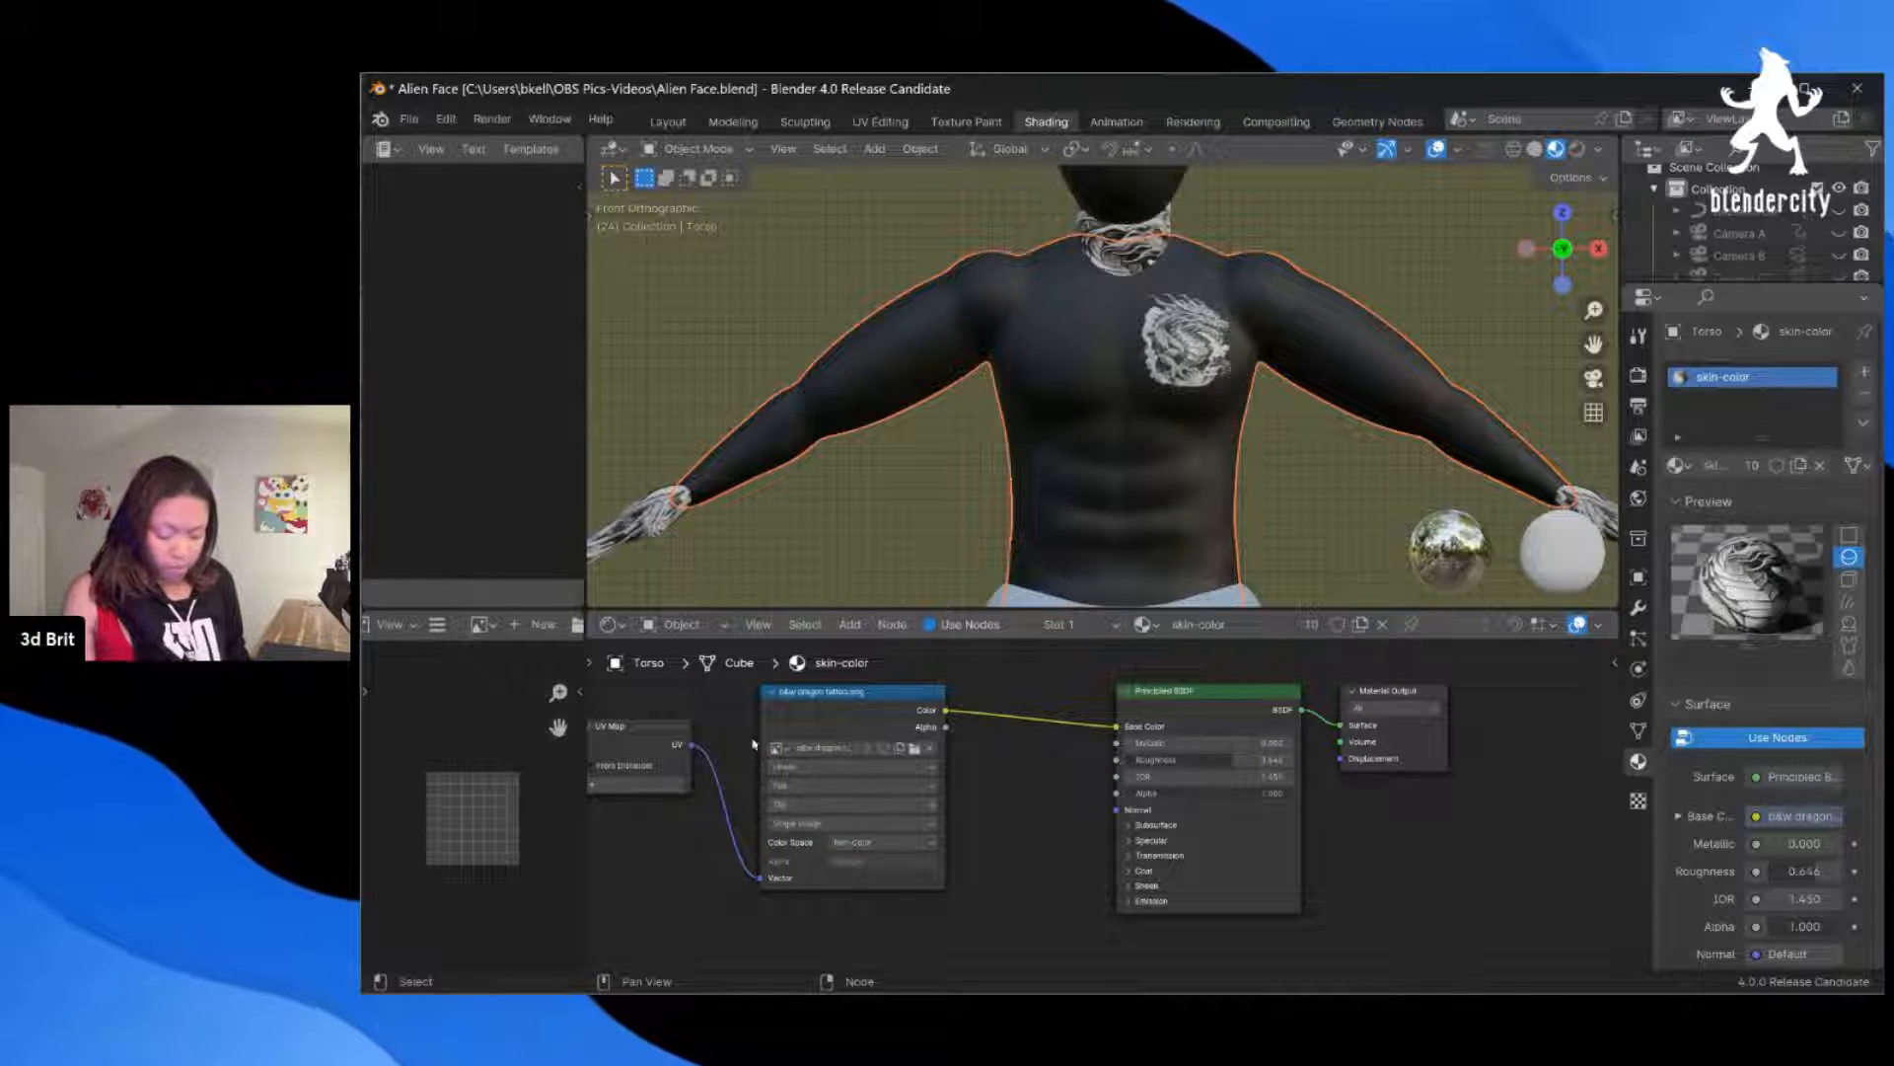
pyautogui.click(824, 766)
pyautogui.click(824, 767)
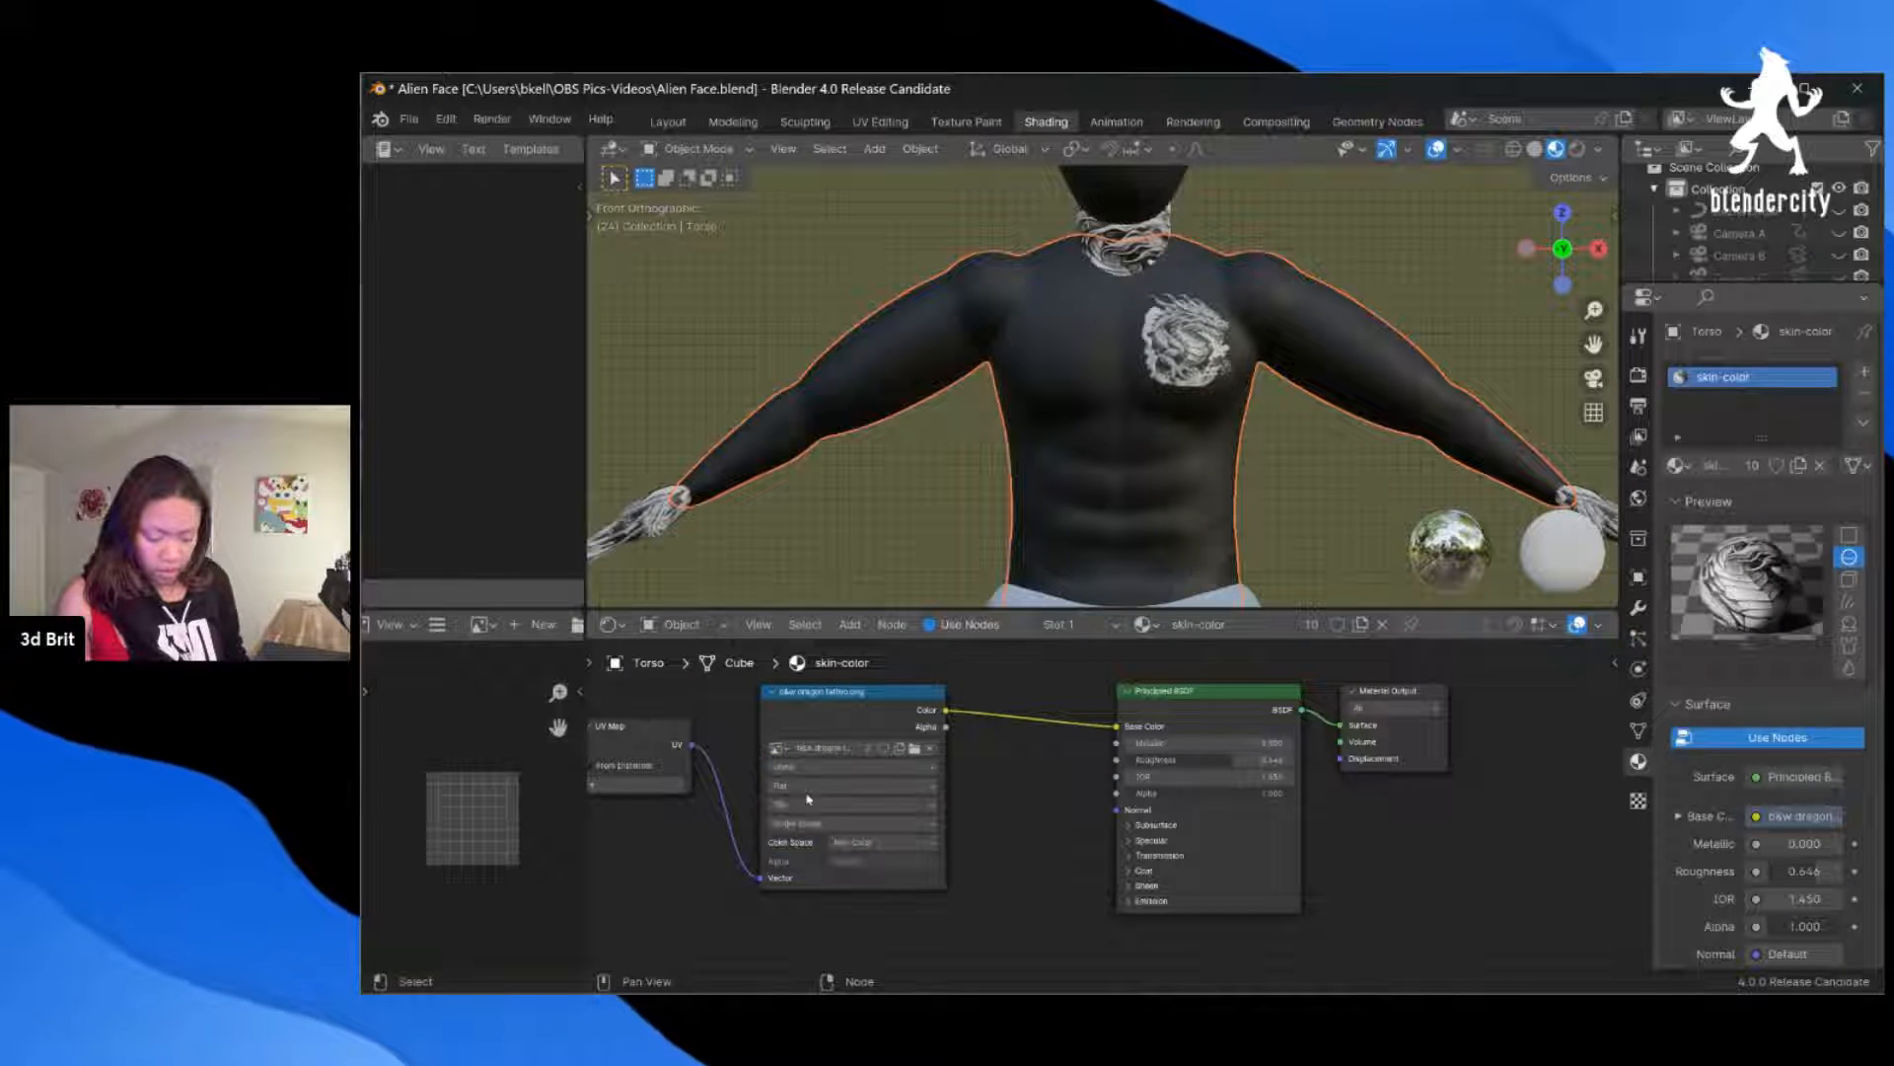
pyautogui.click(807, 788)
pyautogui.click(807, 787)
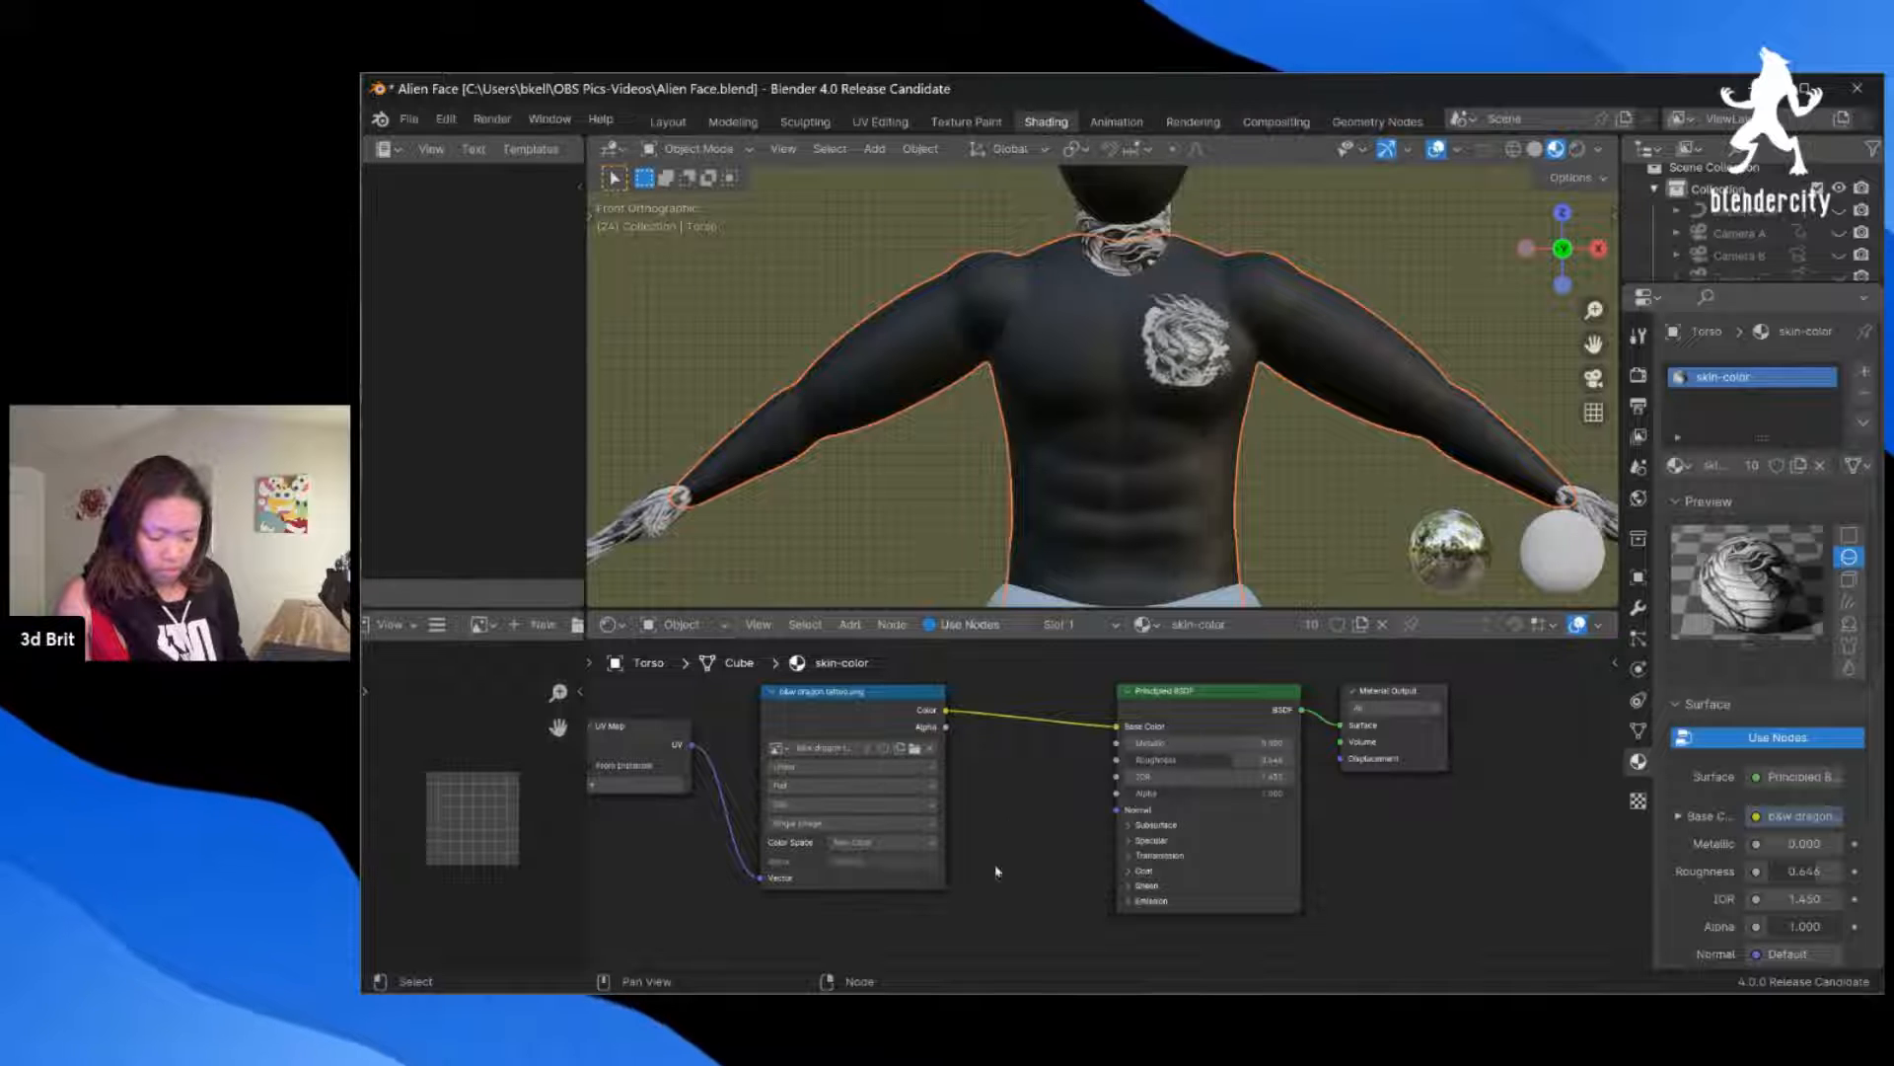
# Step: Unlink the skin-color material from the hand object and keep the hand selected
pyautogui.scroll(-1, 1257, 474)
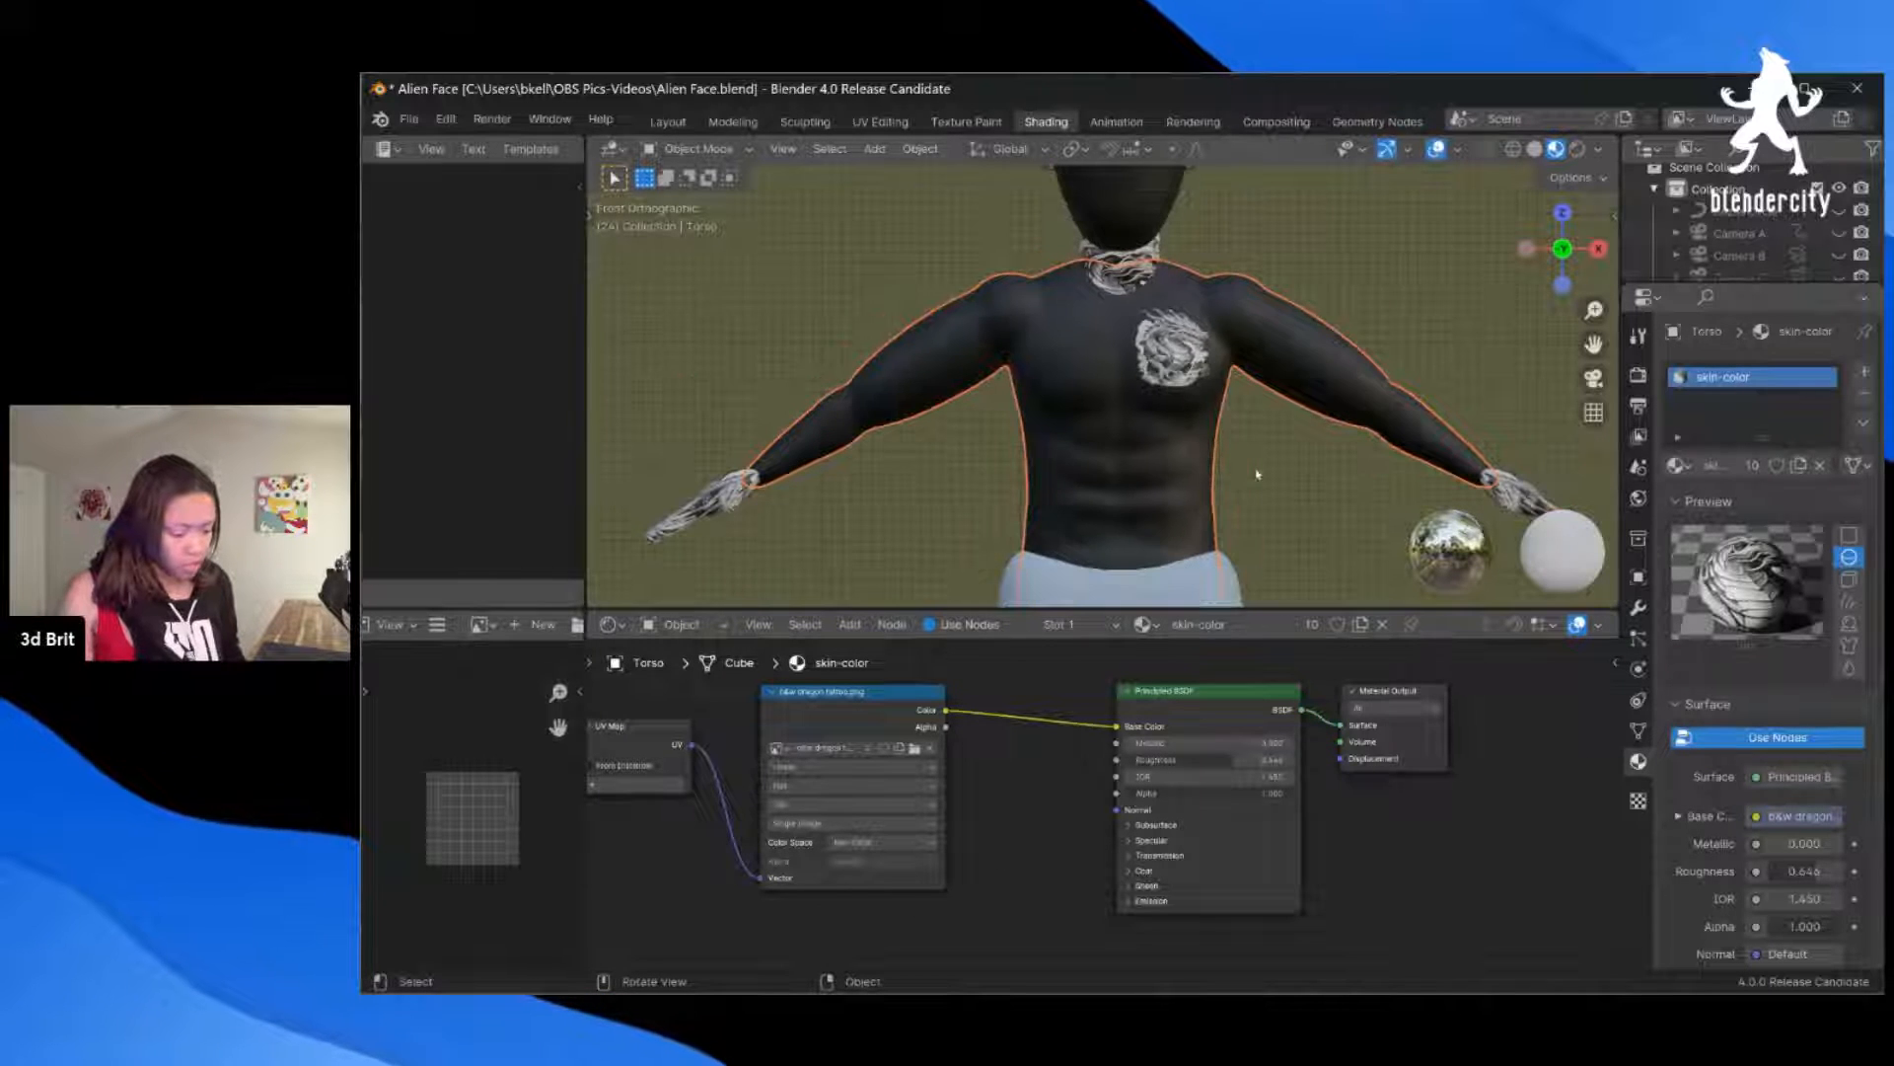
pyautogui.click(1525, 492)
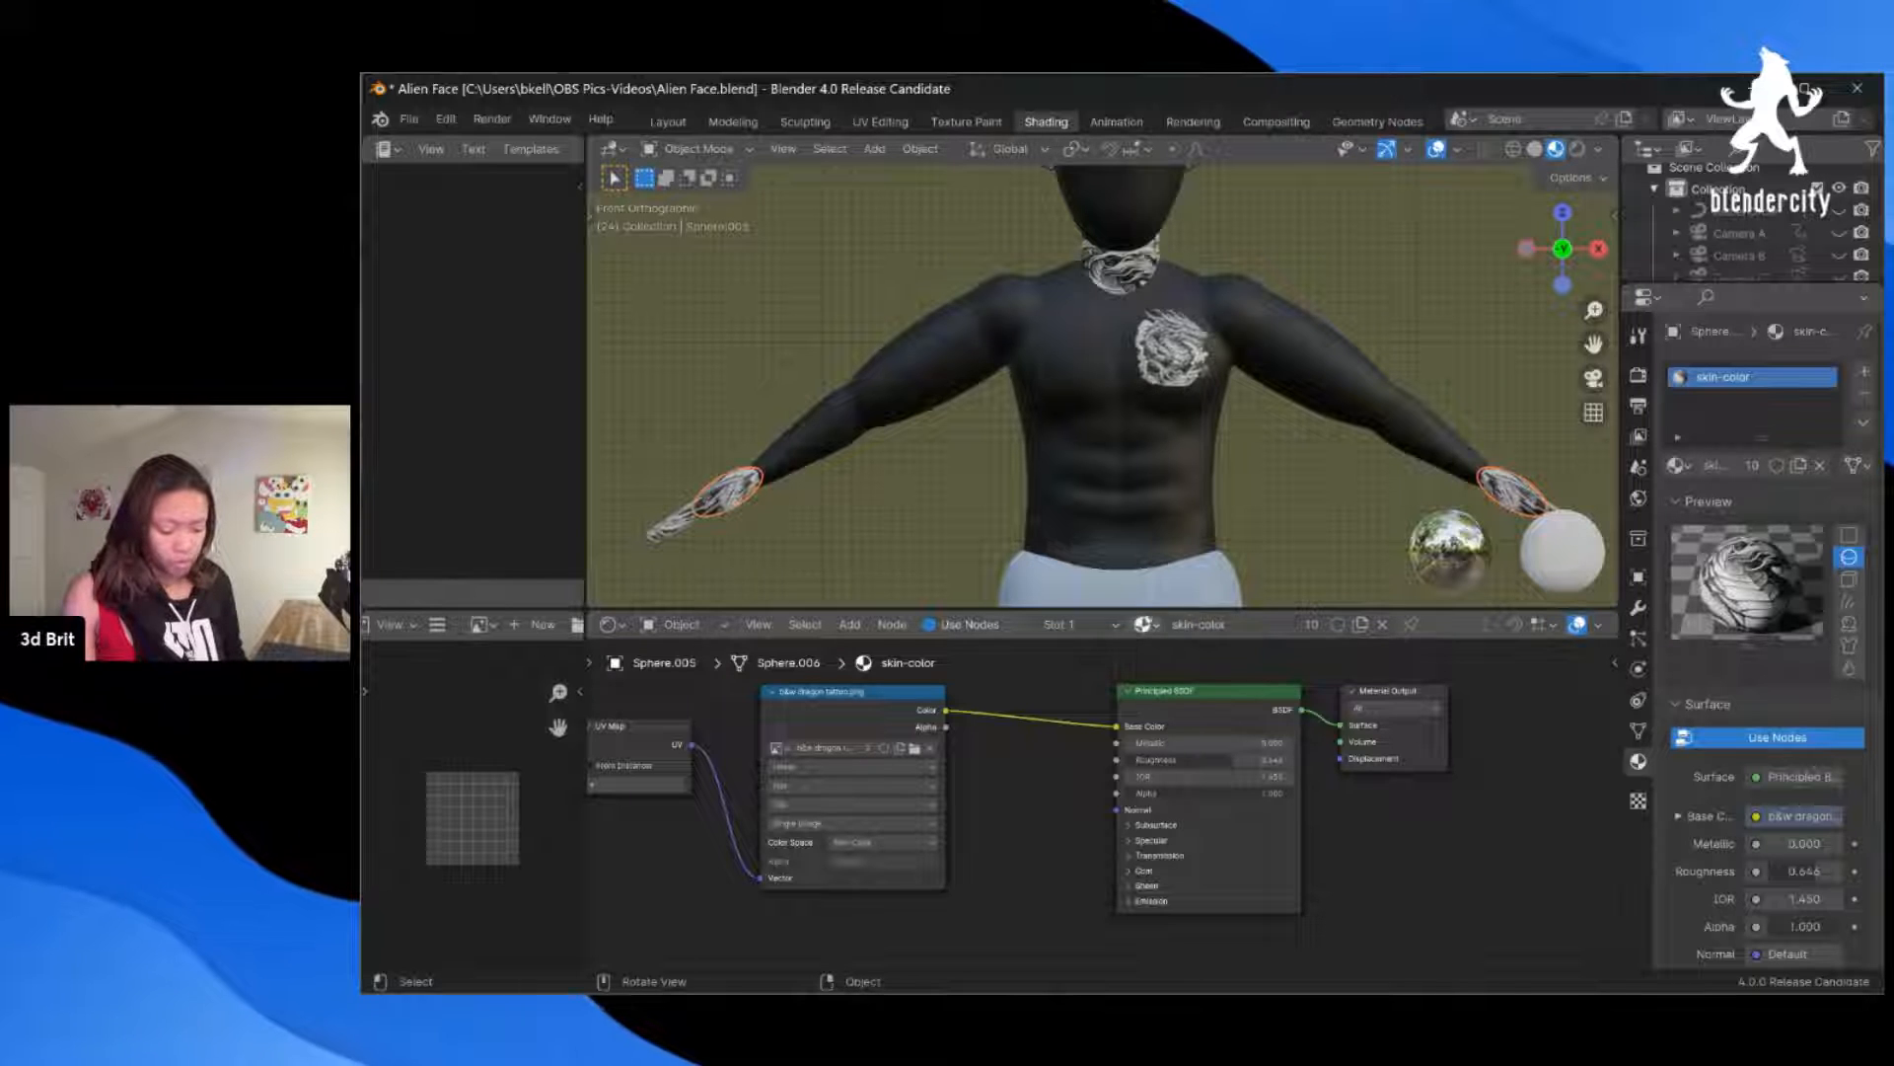
pyautogui.click(1382, 625)
pyautogui.click(1136, 526)
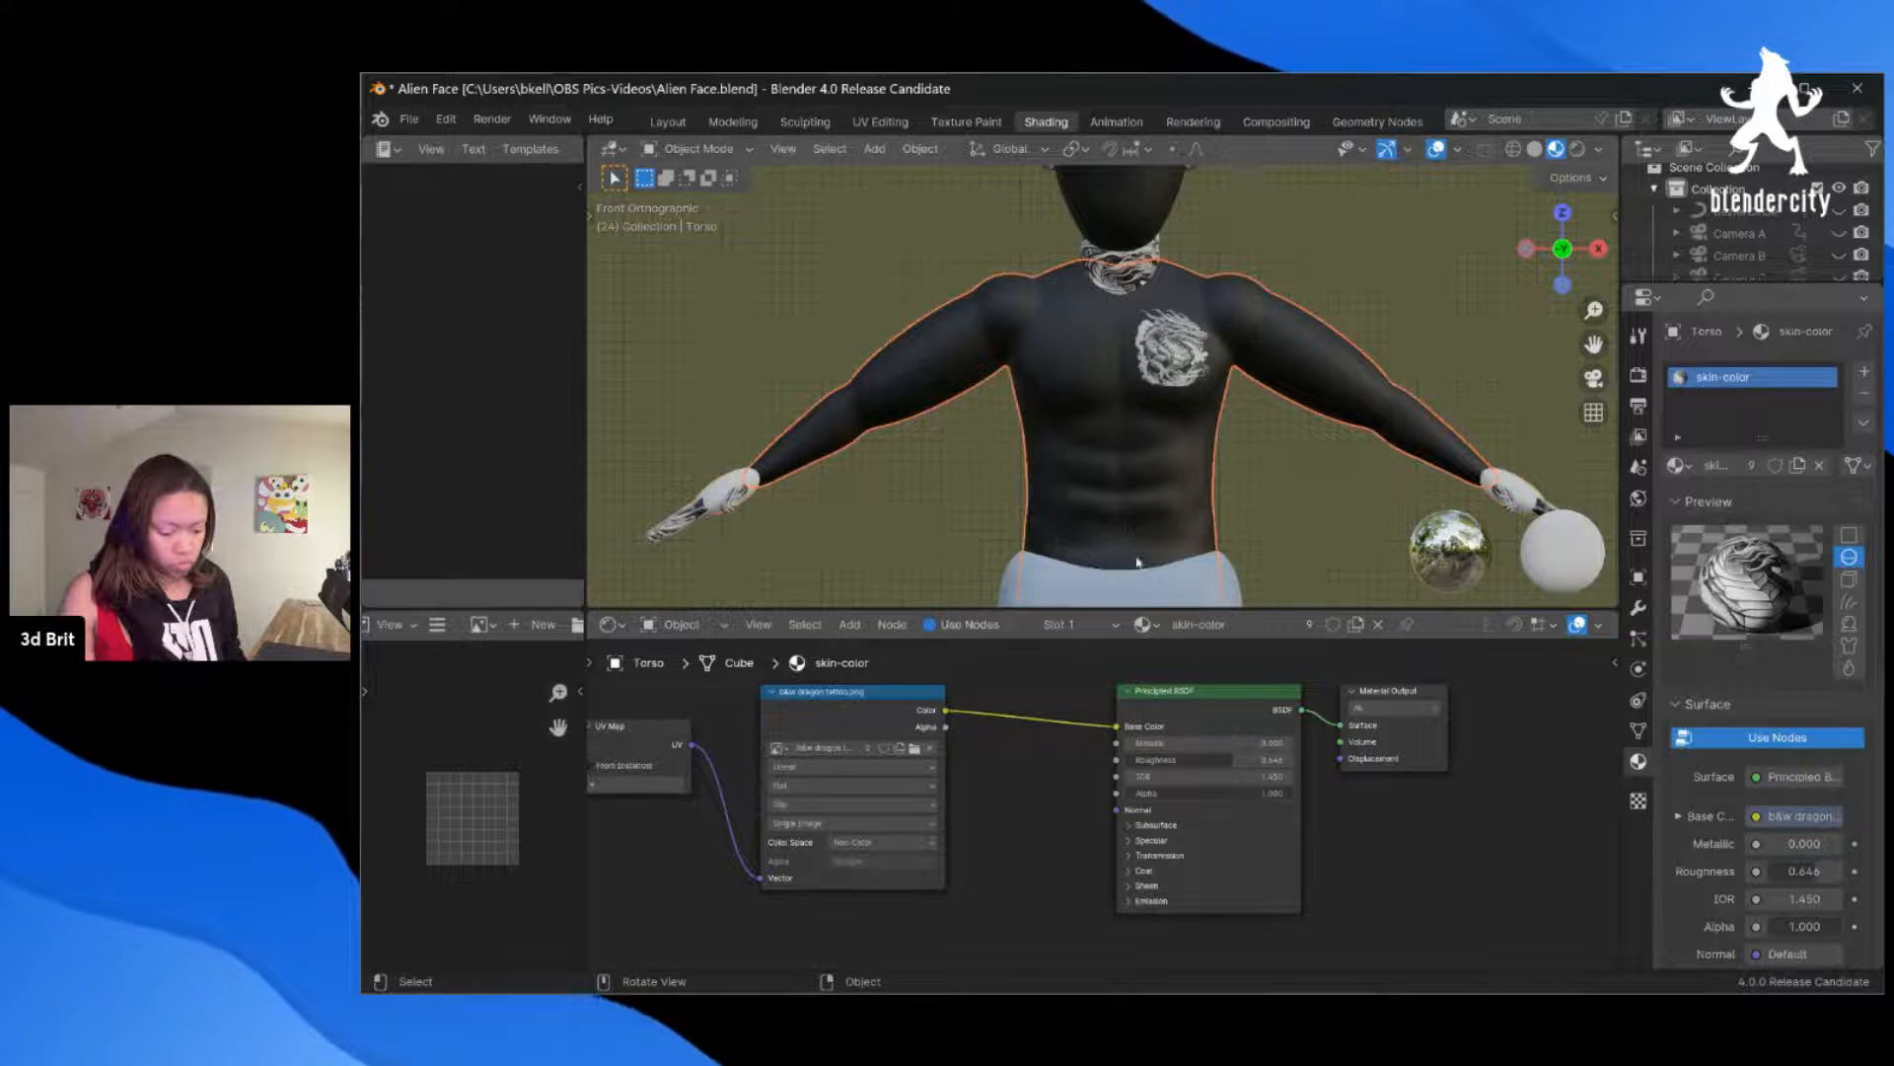
pyautogui.scroll(-1, 1134, 653)
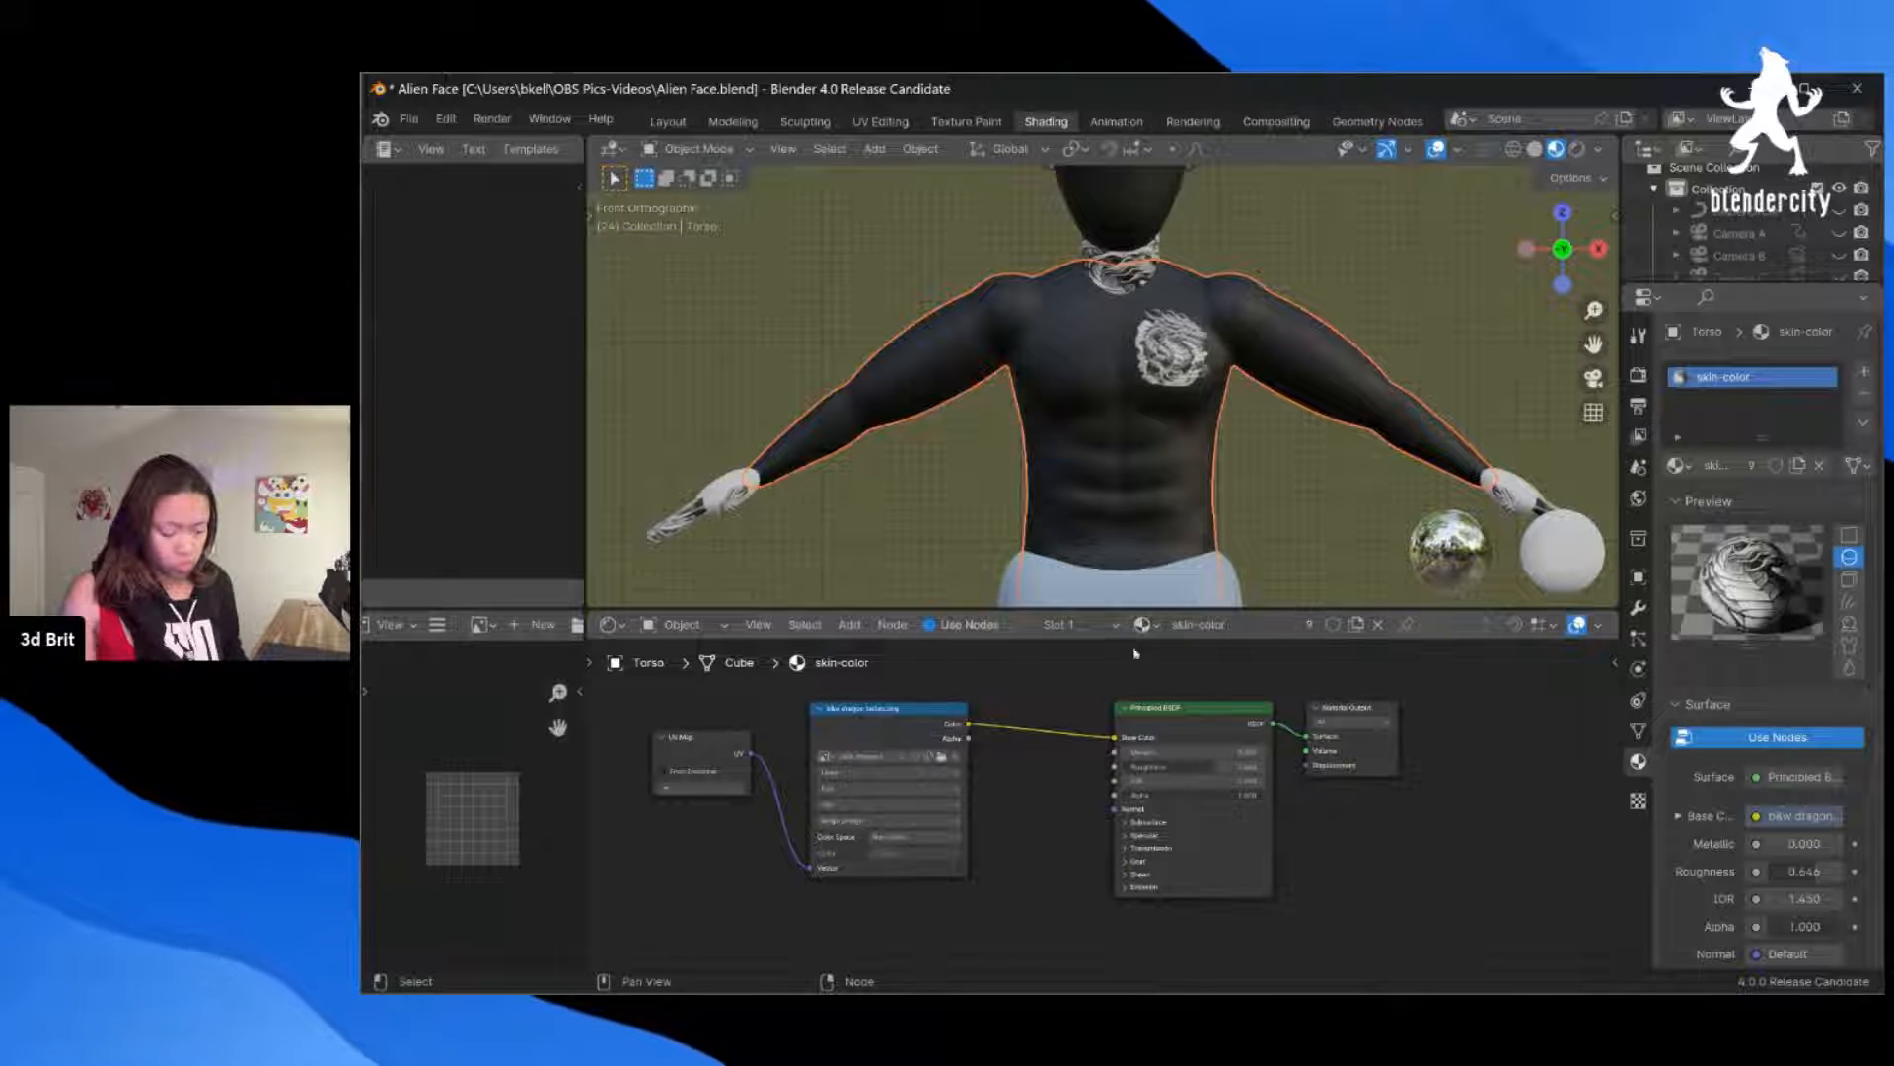
pyautogui.click(1504, 508)
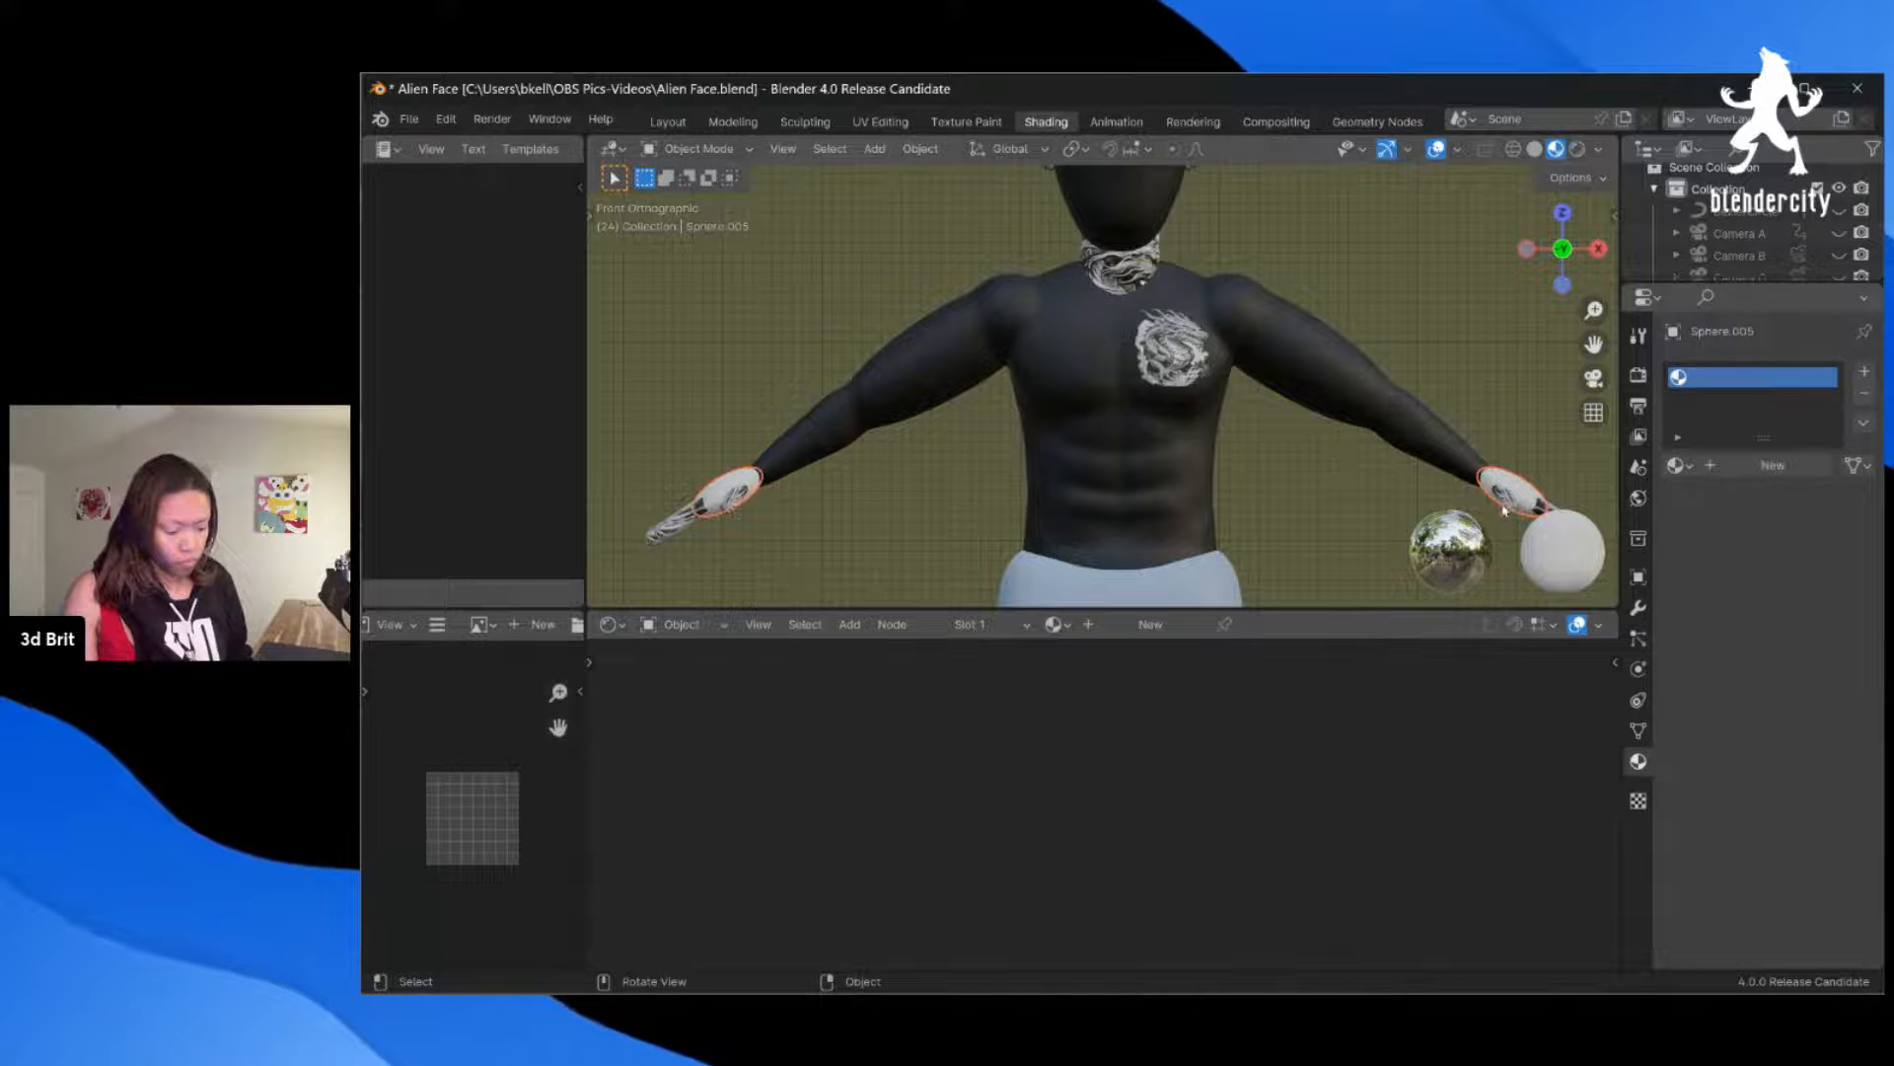
# Step: Create a new material for the hand and name it "skin #2"
pyautogui.click(1766, 465)
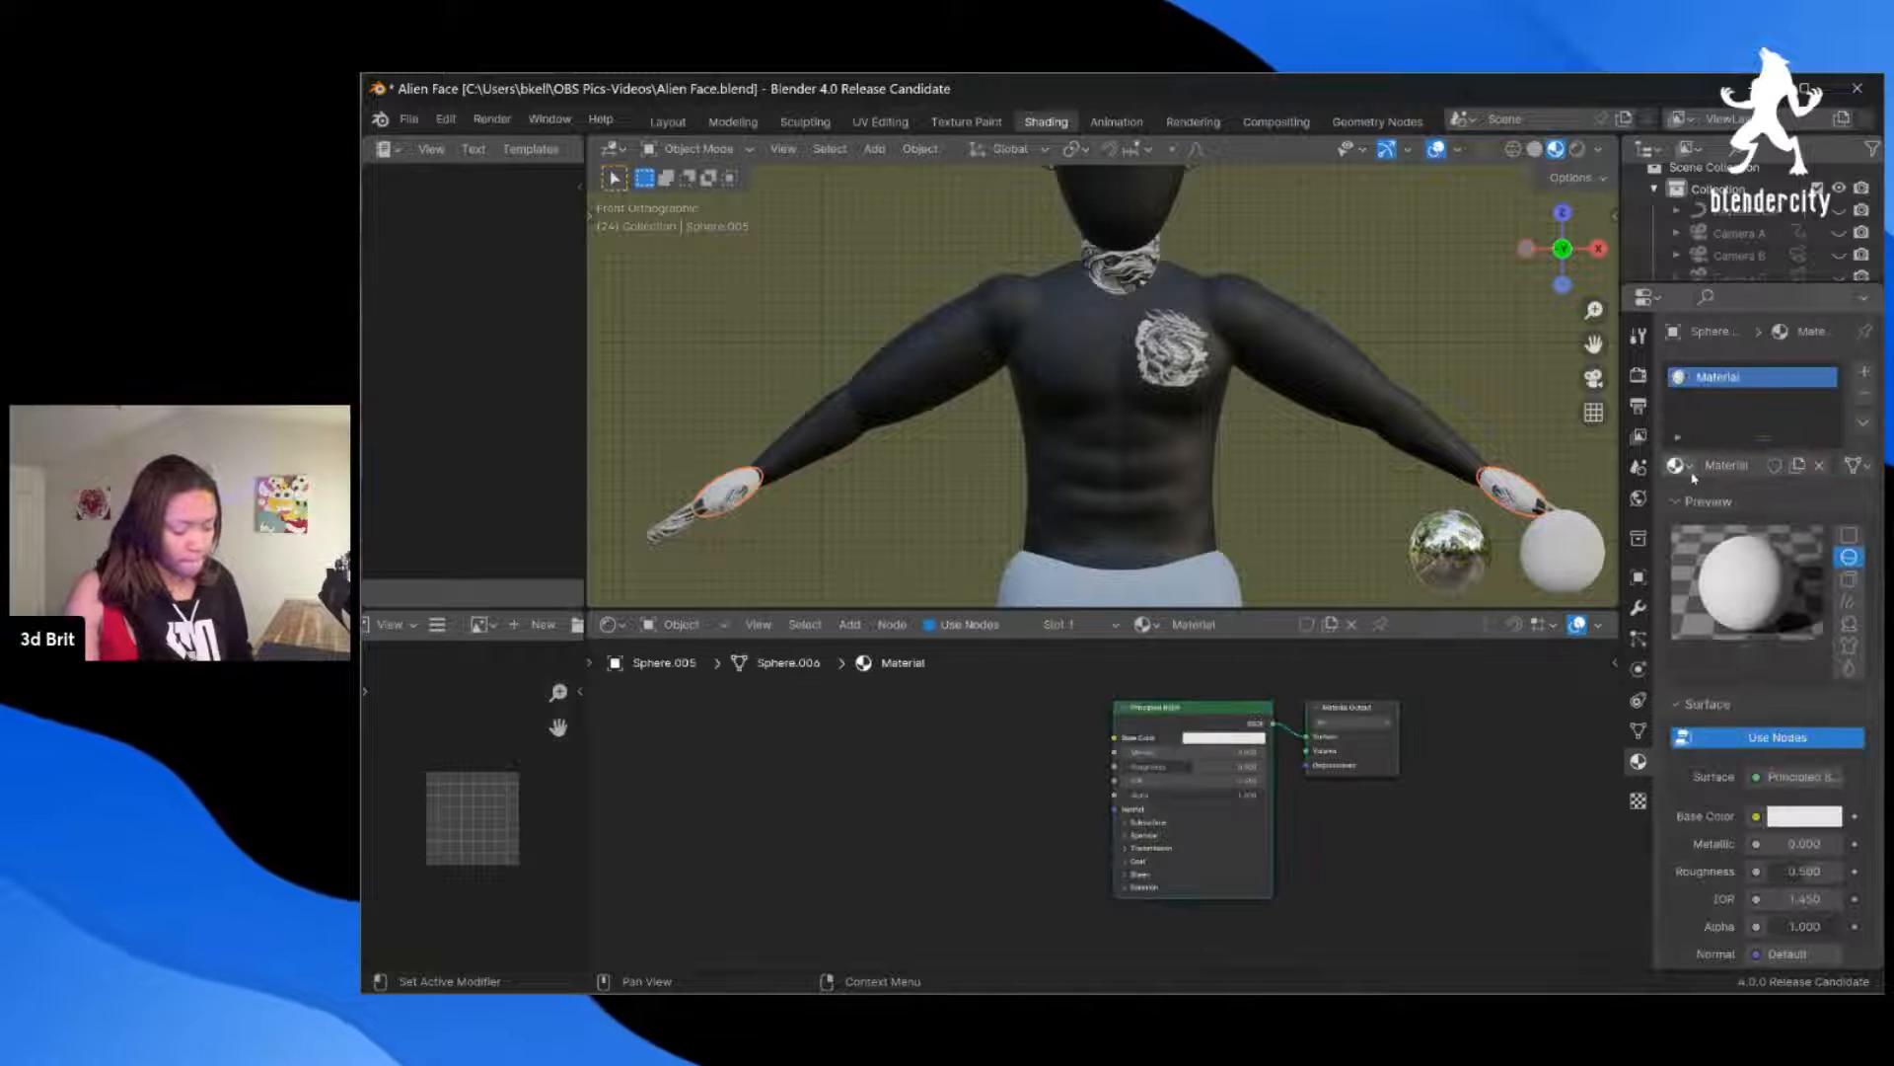
pyautogui.click(1737, 466)
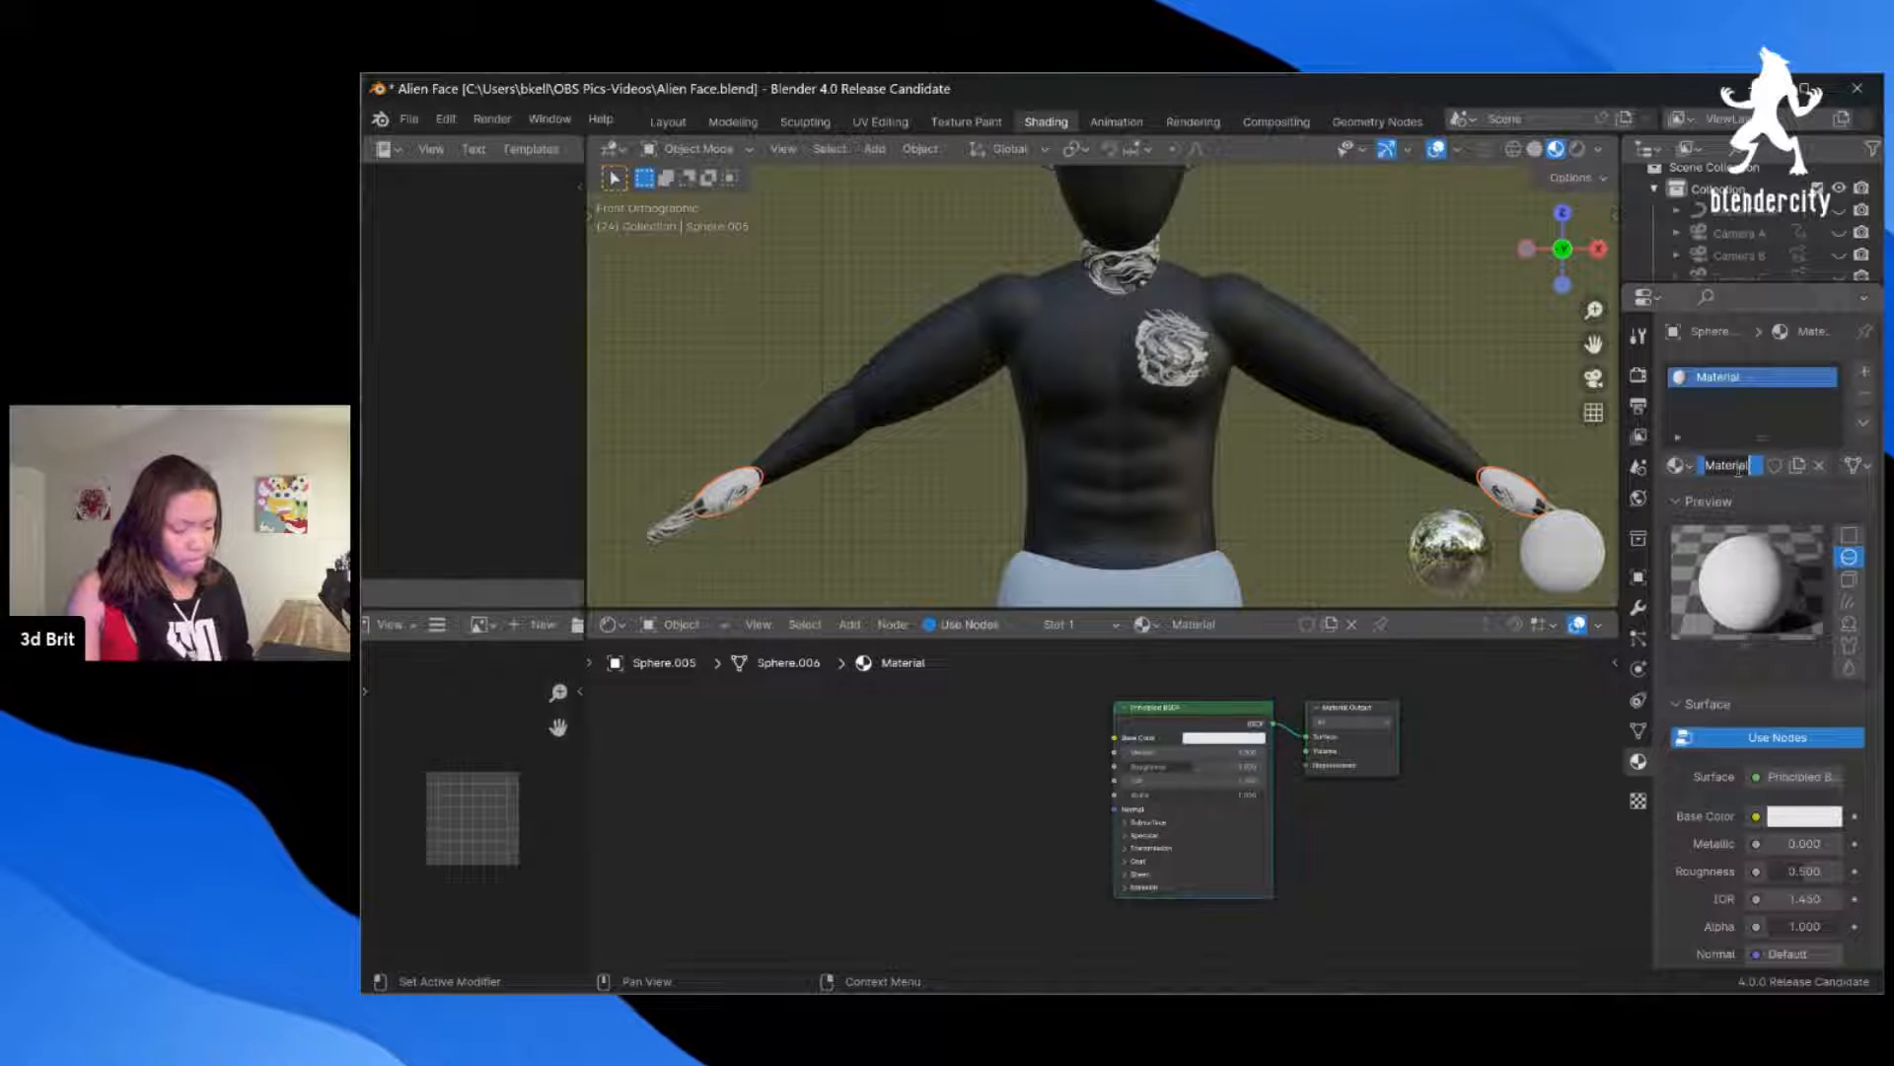
pyautogui.write('skin')
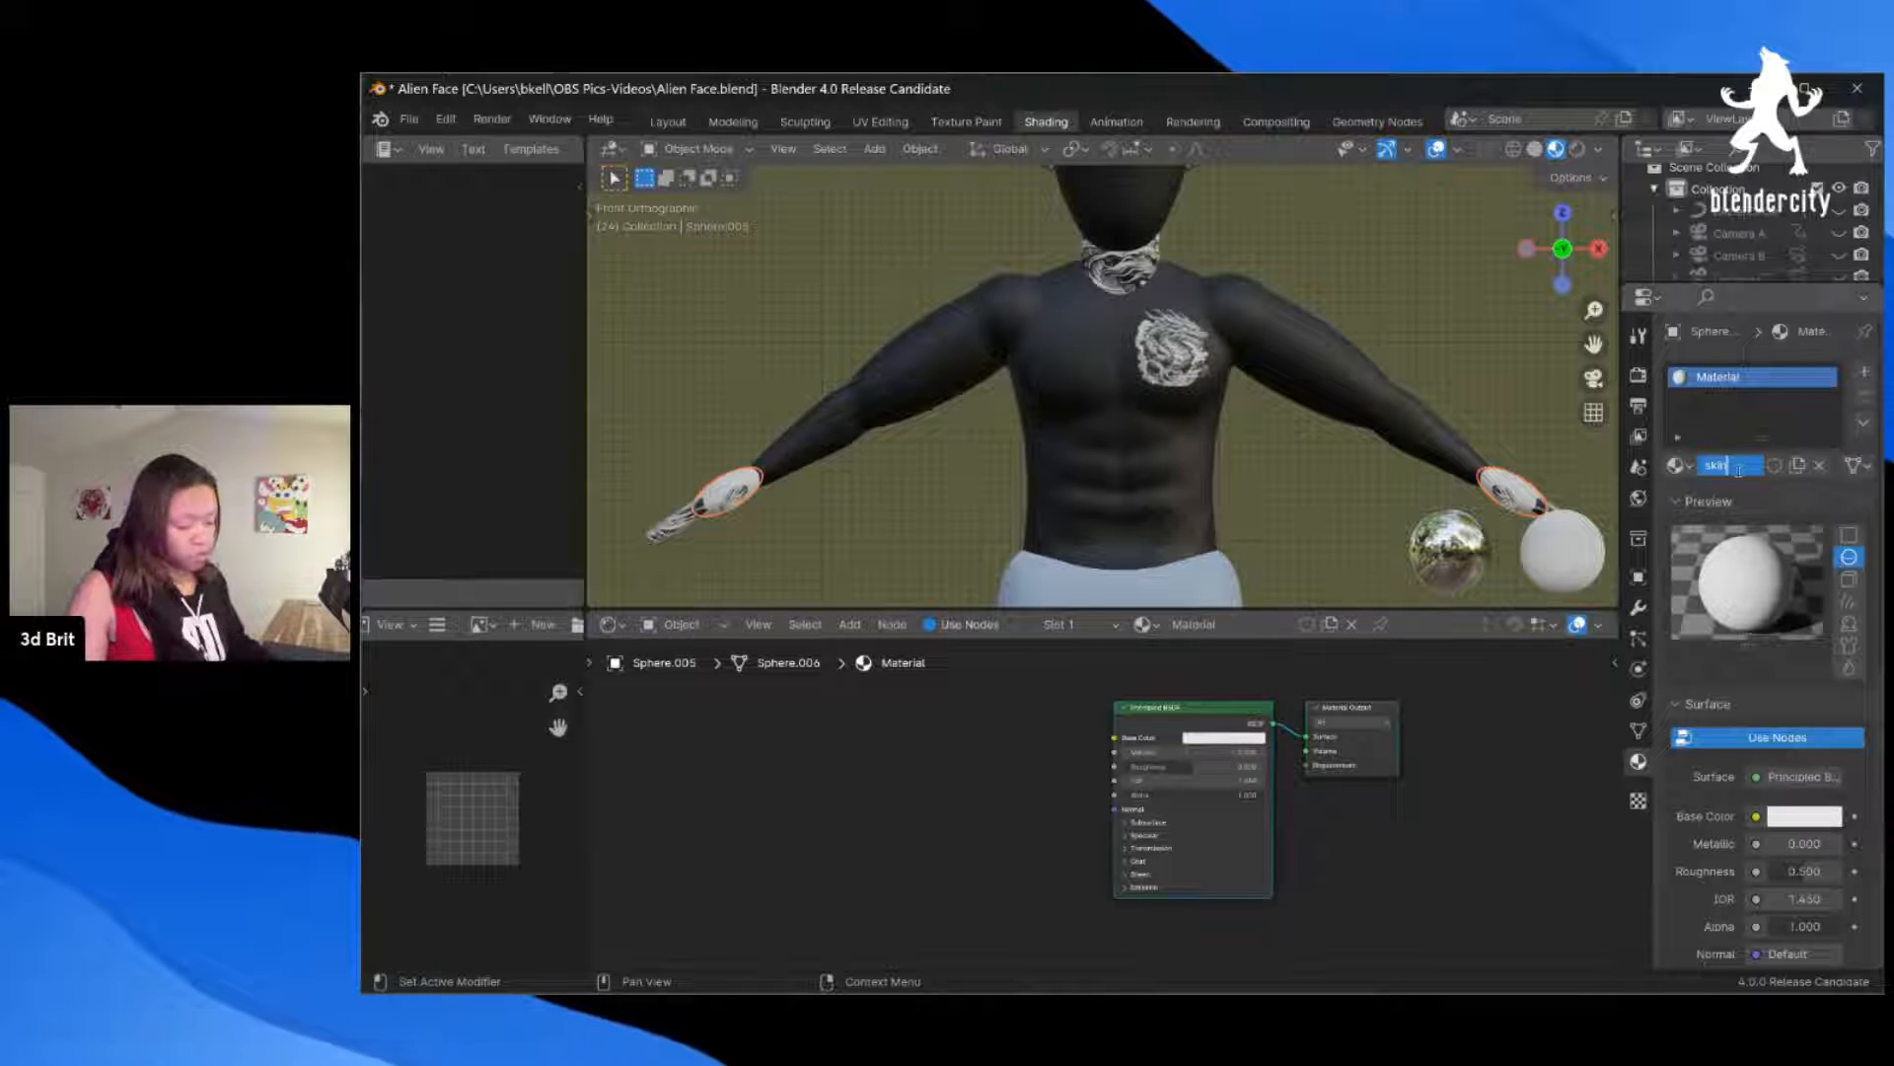
pyautogui.write(' #2')
pyautogui.press('Return')
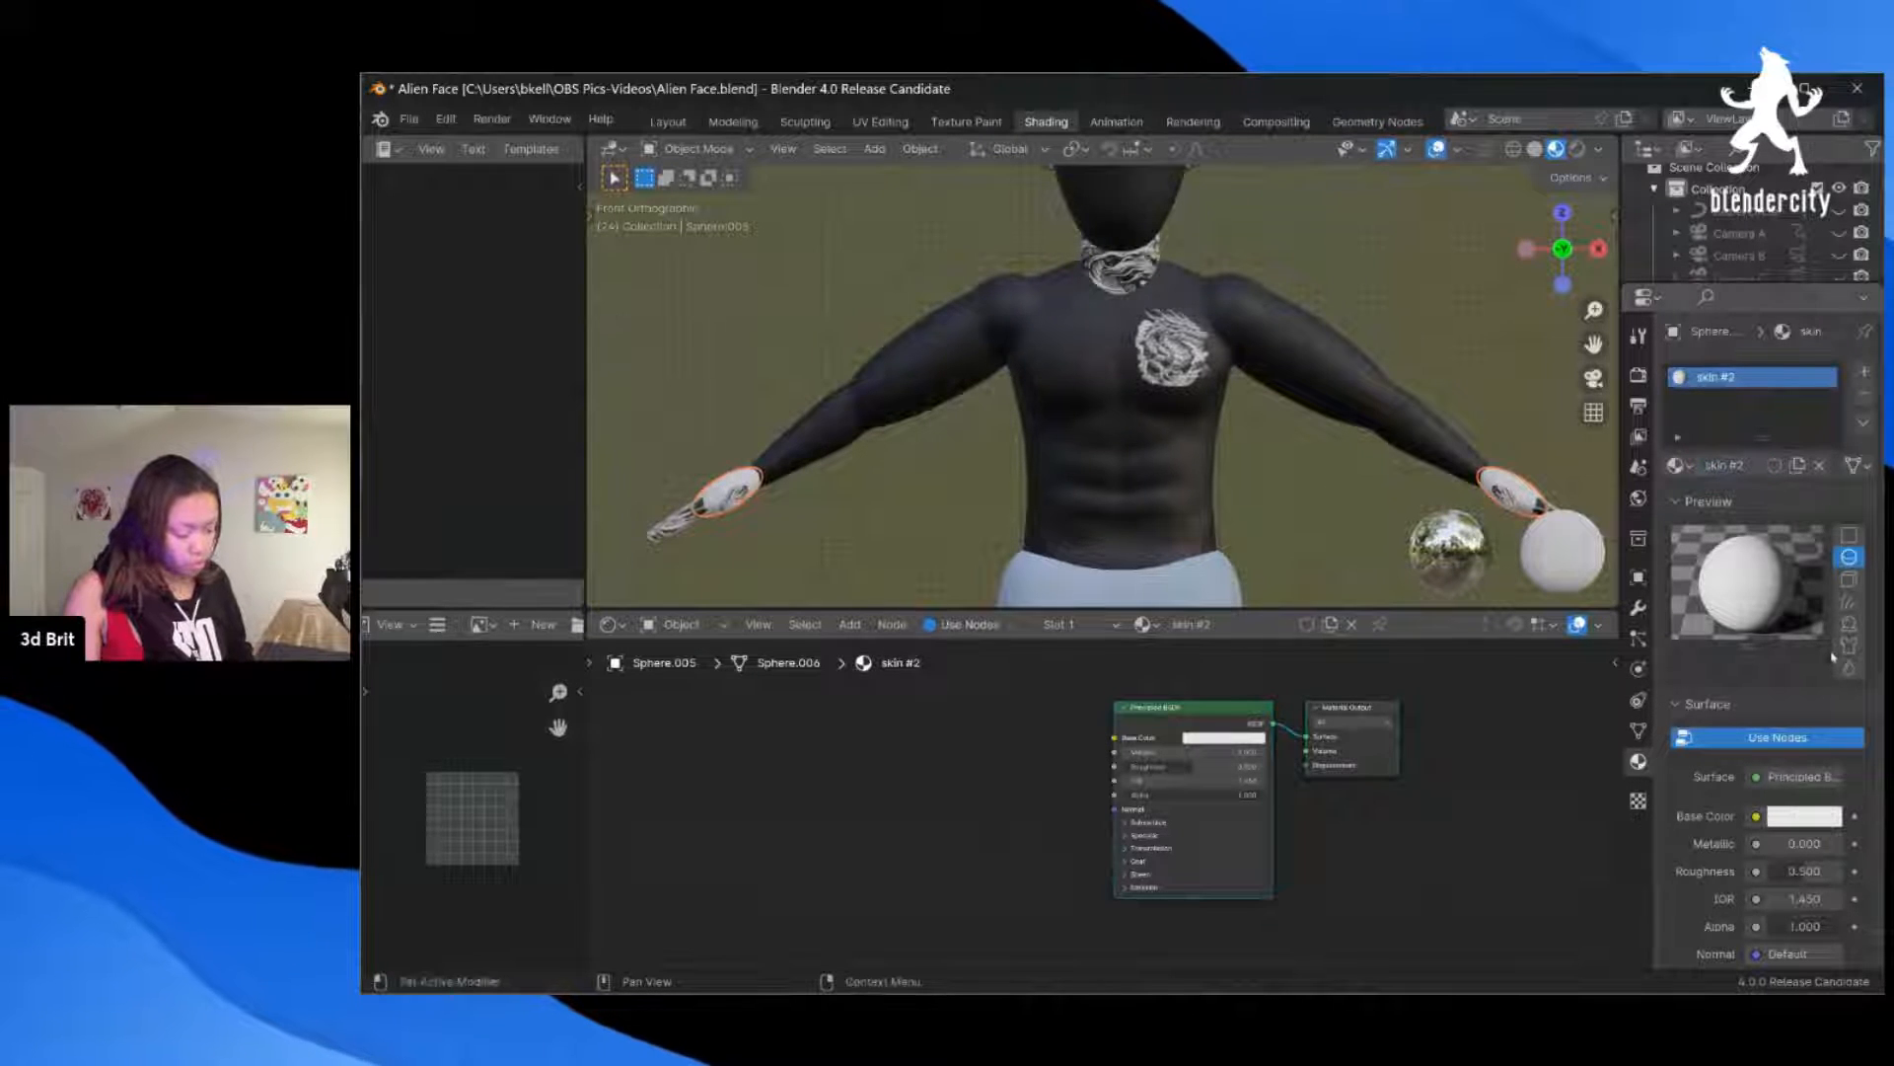
# Step: Set the skin #2 Base Color to a muted tan with about hue 0.124, saturation 0.532 and value 0.392
pyautogui.scroll(-5, 1768, 671)
pyautogui.click(1776, 636)
pyautogui.click(1679, 410)
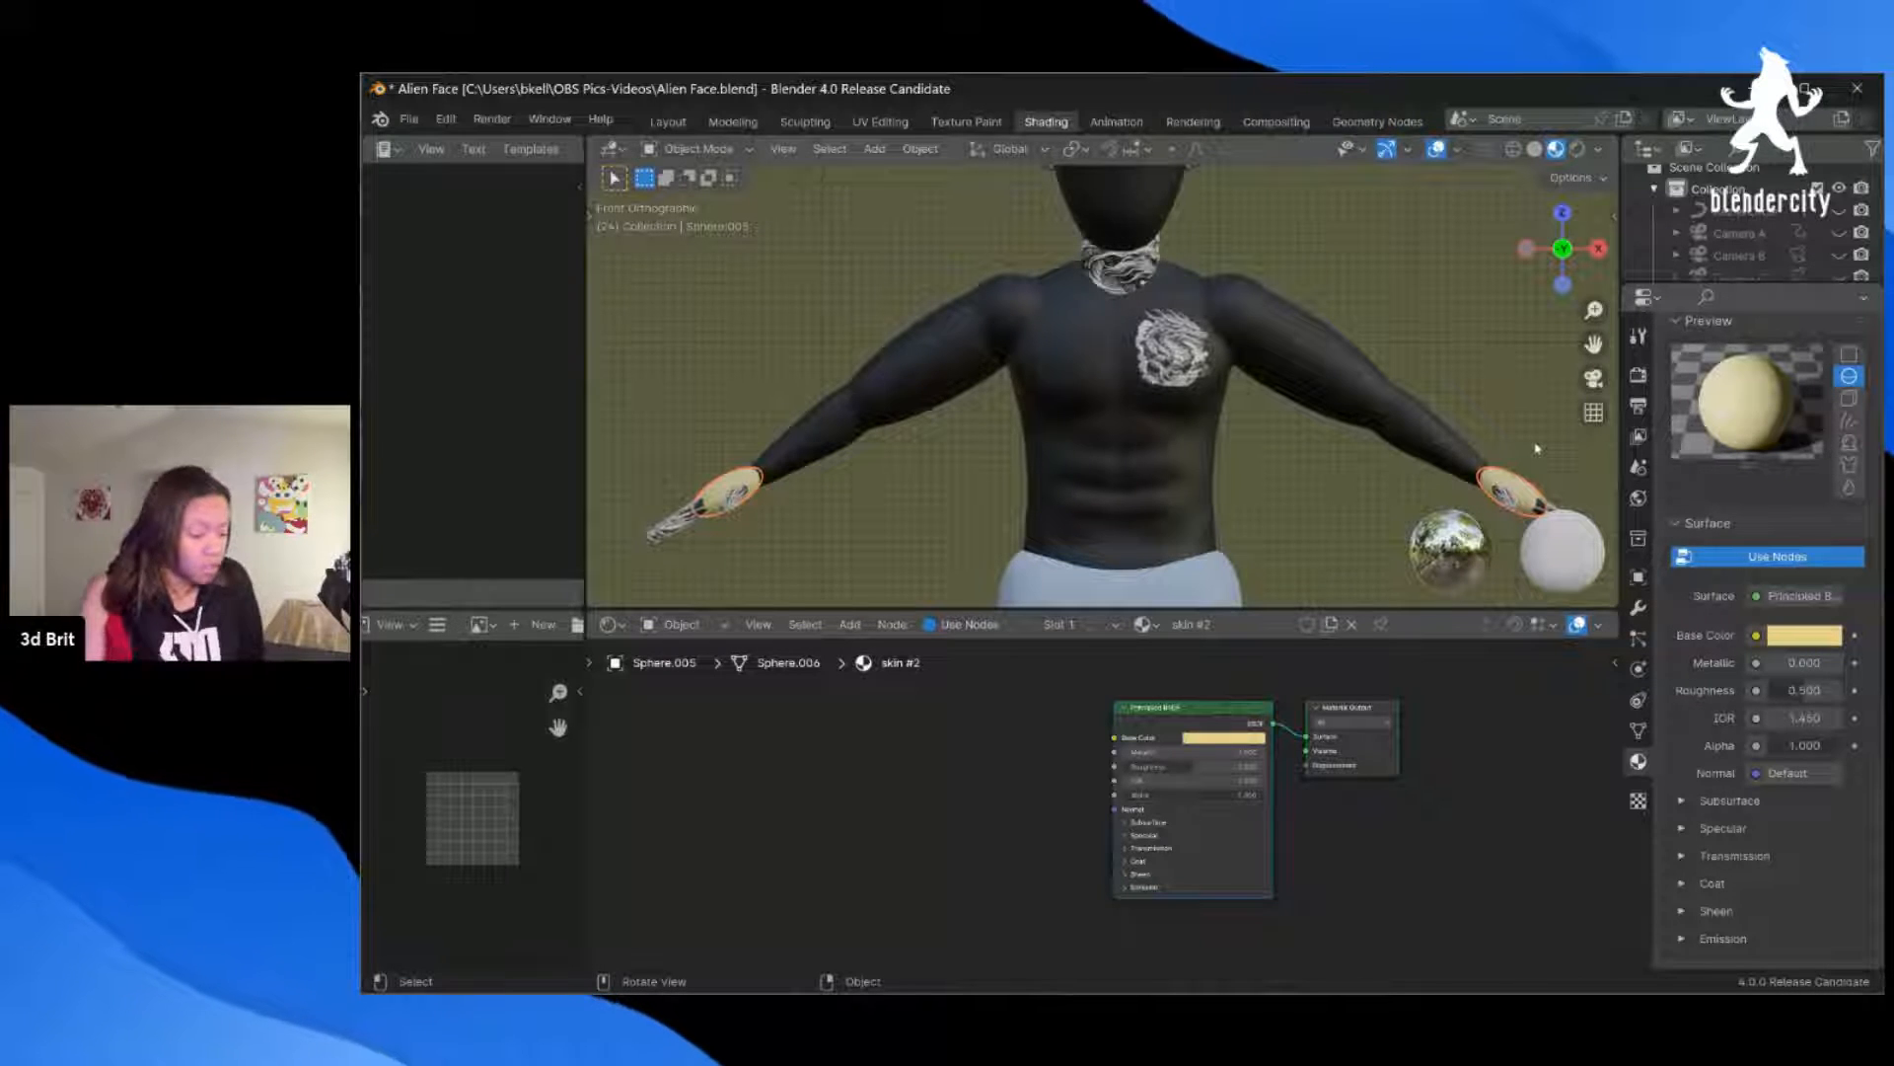
pyautogui.scroll(-5, 1445, 474)
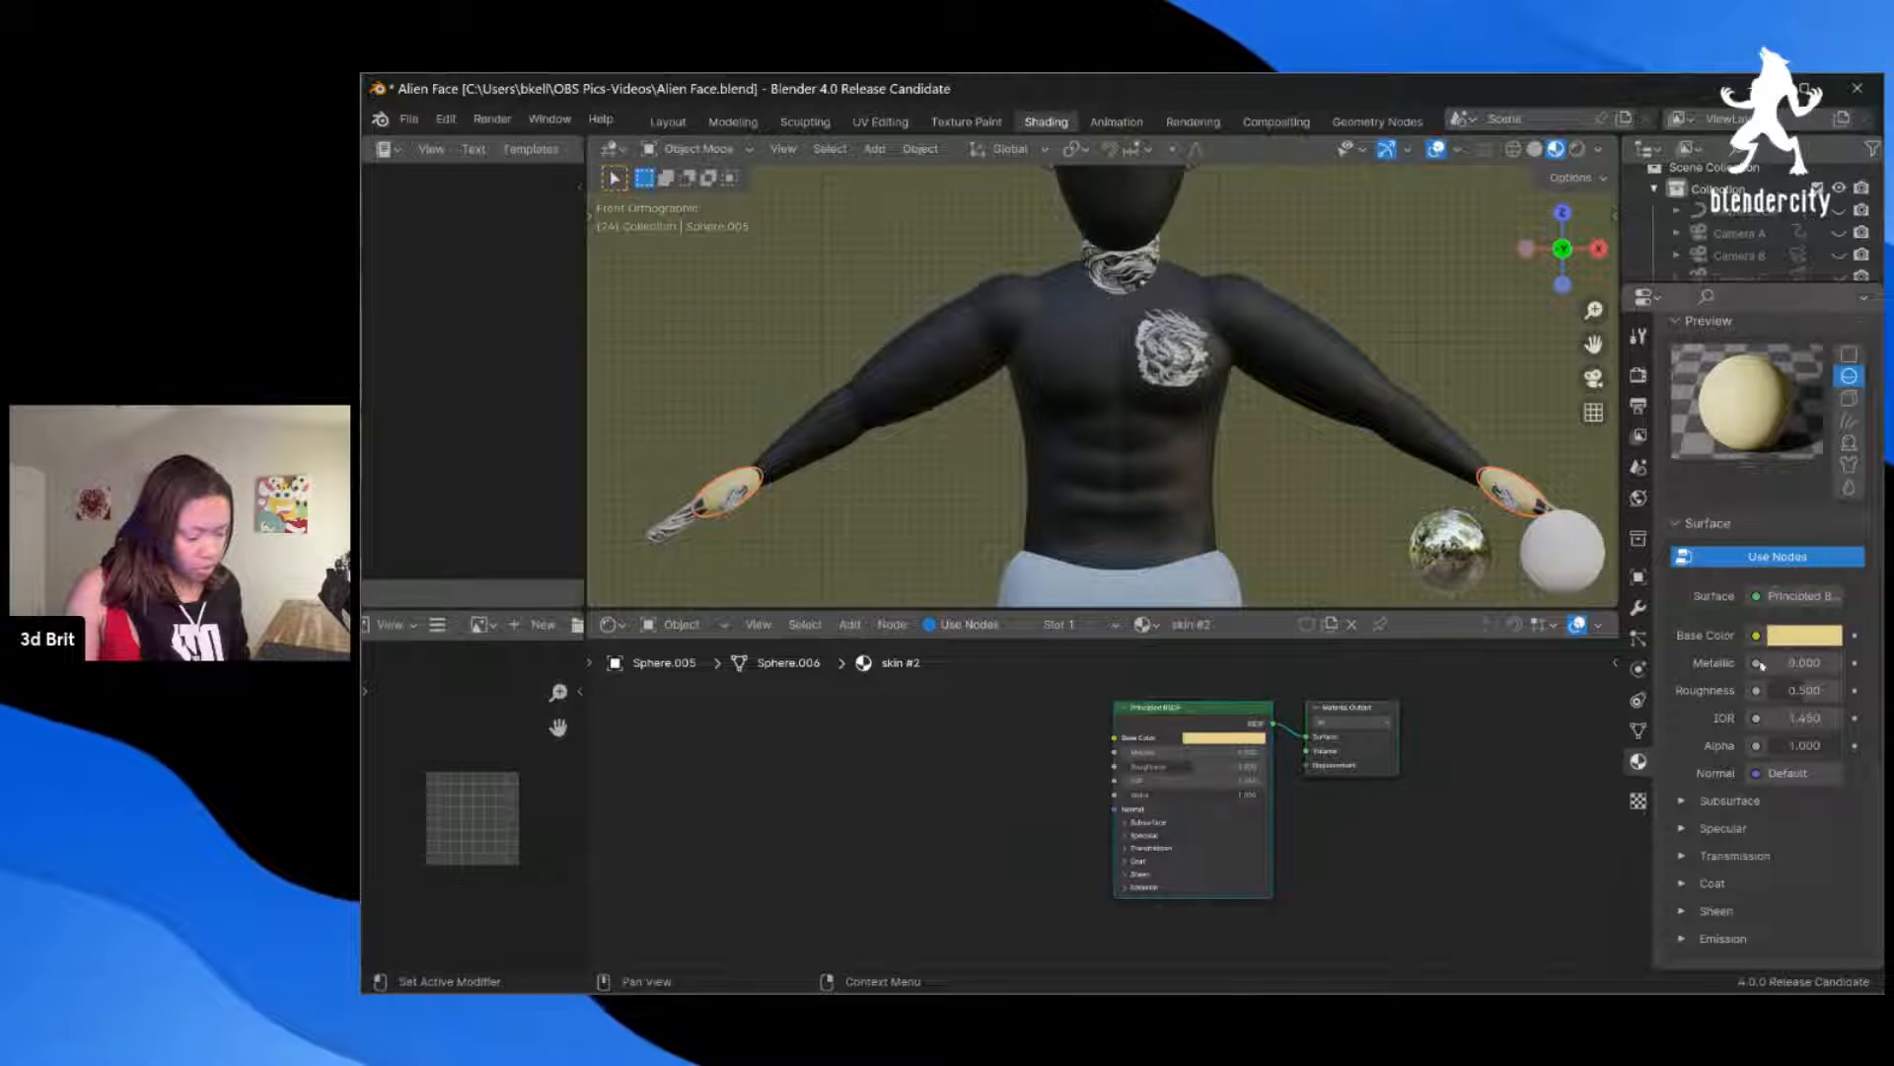
pyautogui.click(1783, 636)
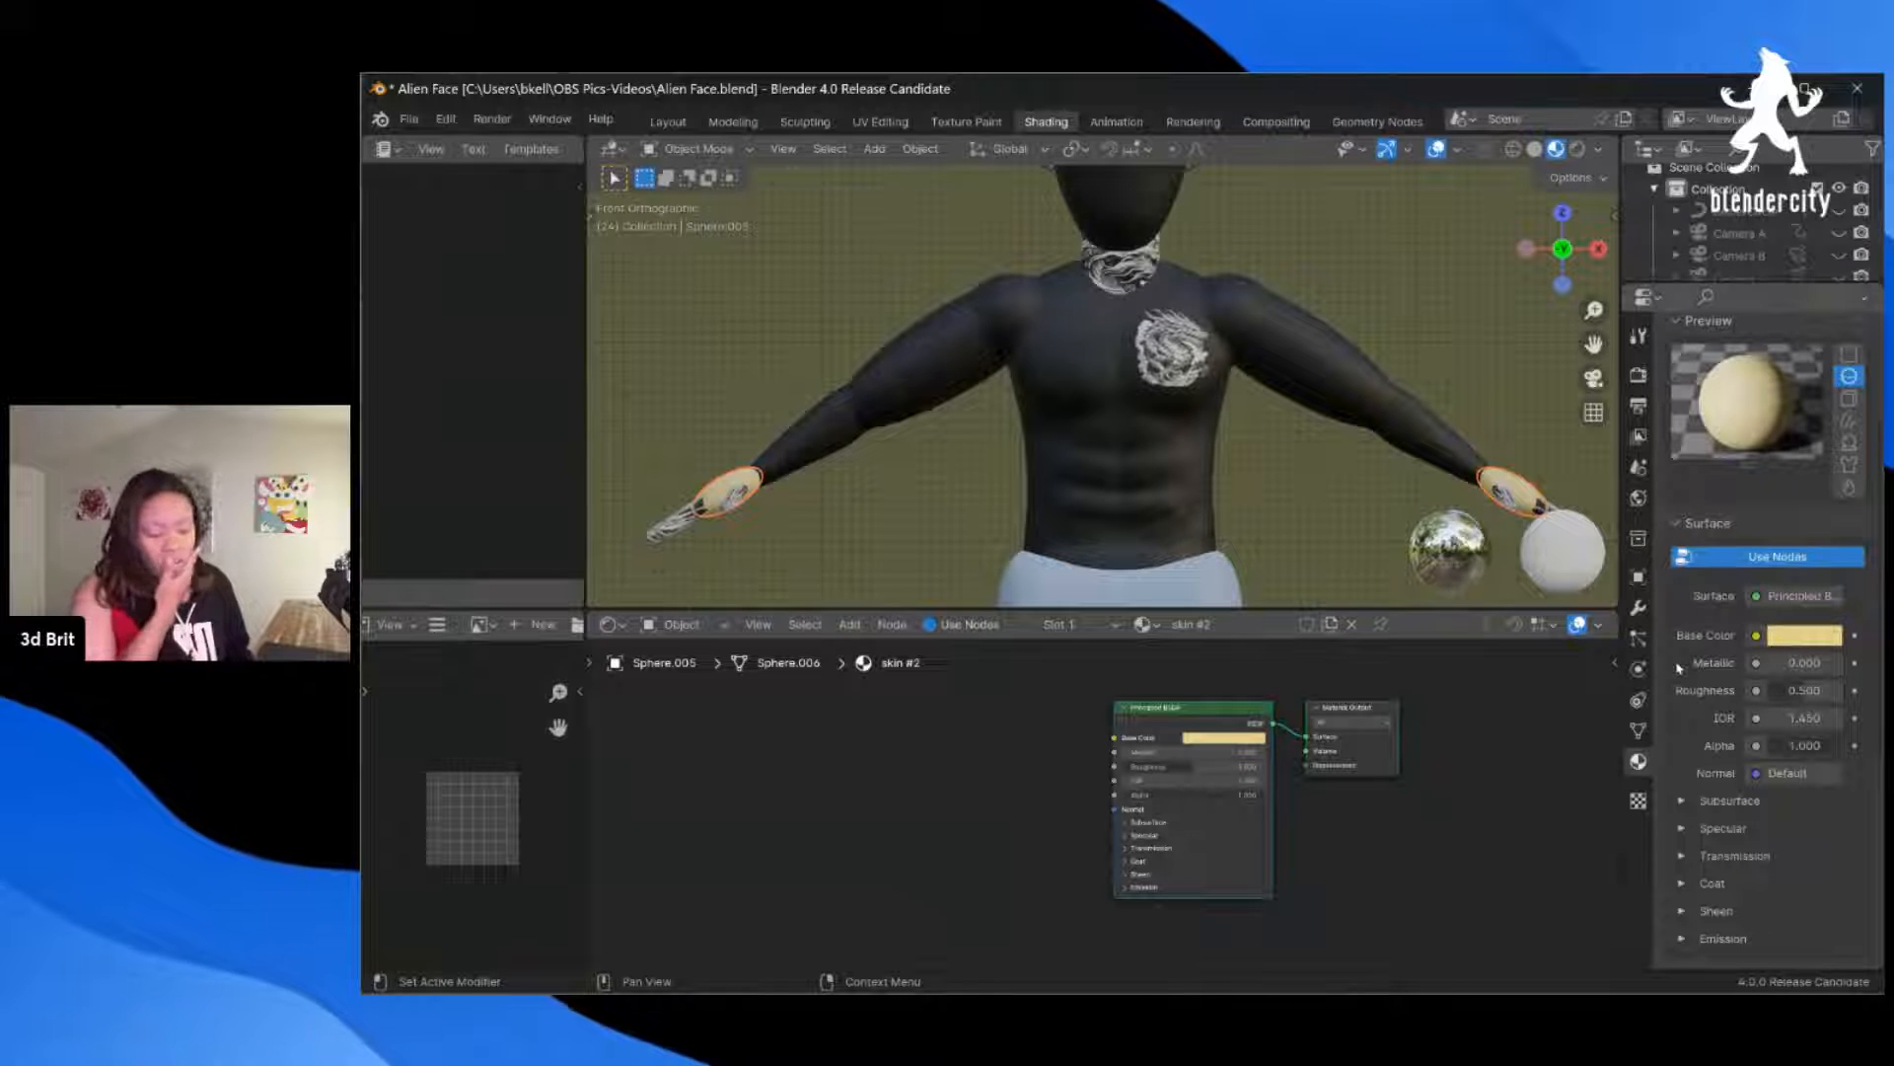
pyautogui.click(1794, 641)
pyautogui.moveTo(1677, 412)
pyautogui.mouseDown()
pyautogui.moveTo(1670, 439)
pyautogui.moveTo(1685, 402)
pyautogui.mouseUp()
pyautogui.moveTo(1826, 304); pyautogui.dragTo(1831, 351)
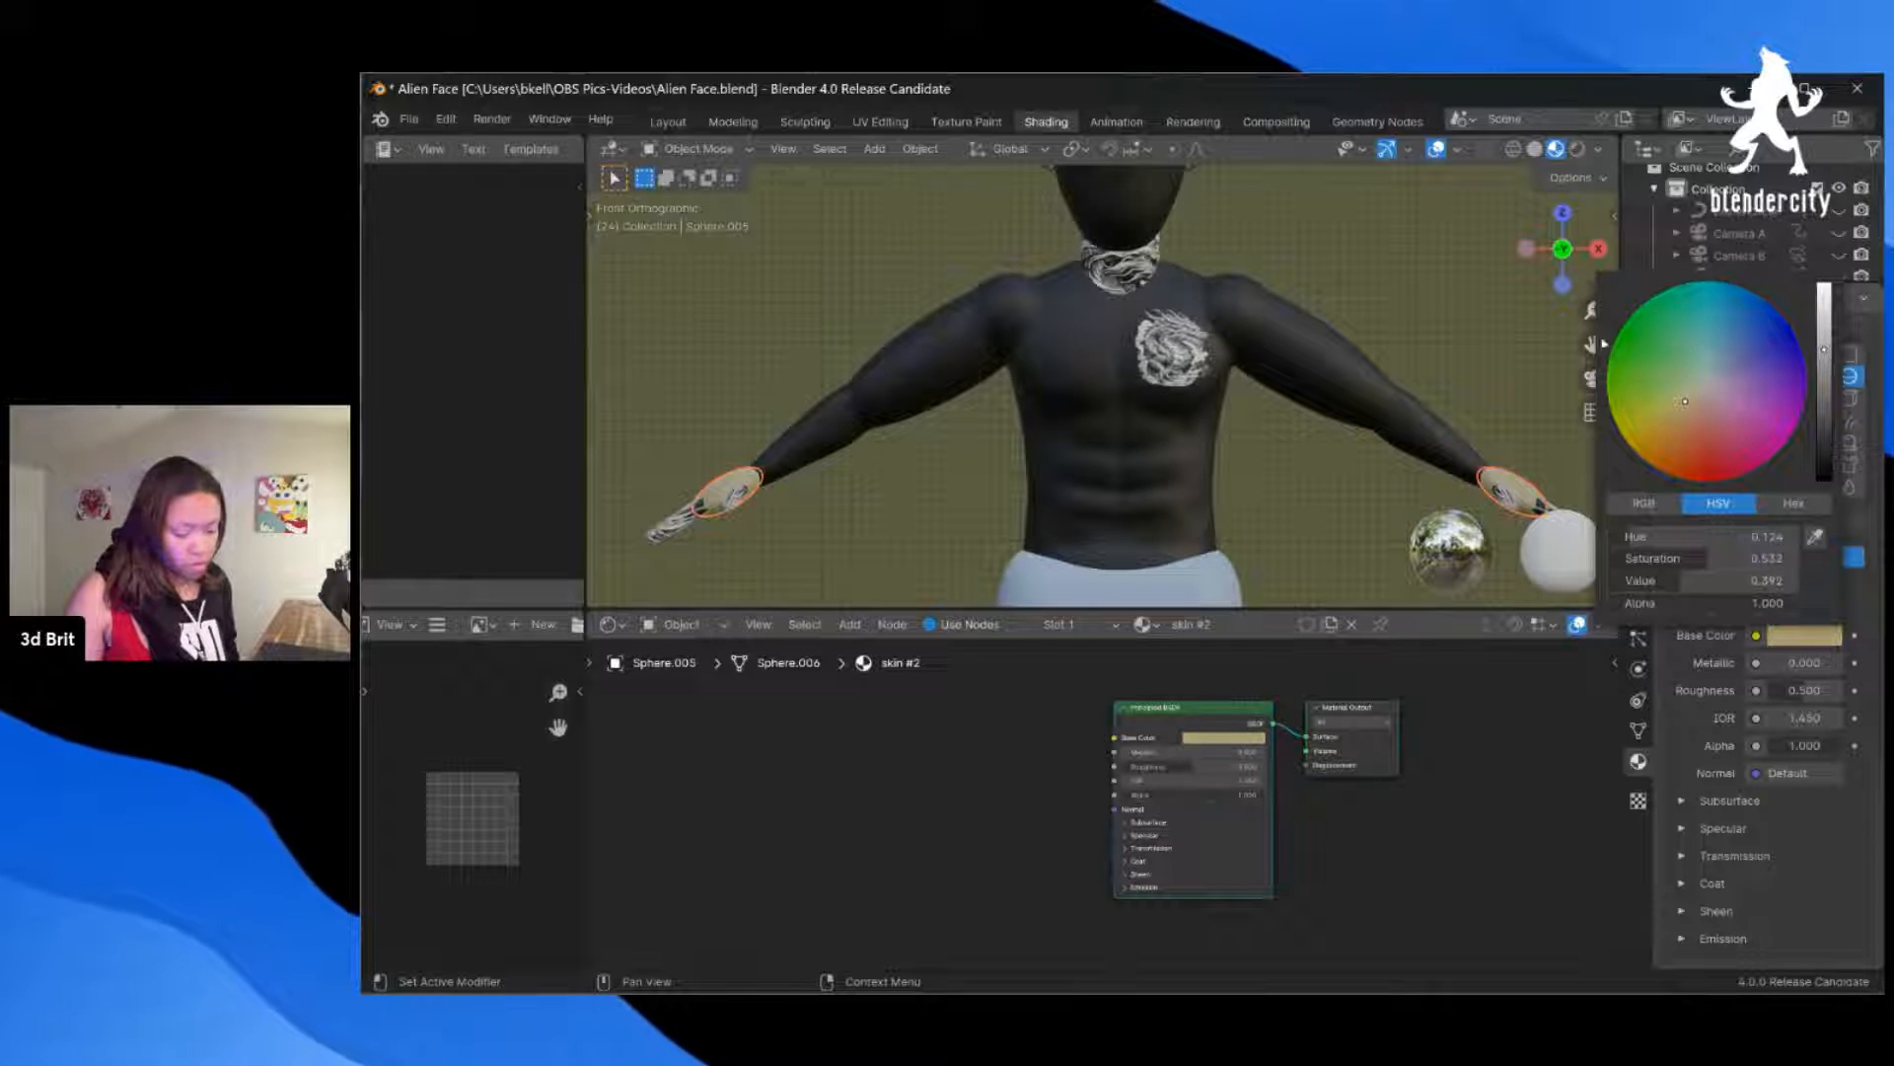
# Step: Show the character in Rendered shading and inspect the hand color from the front
pyautogui.click(1577, 150)
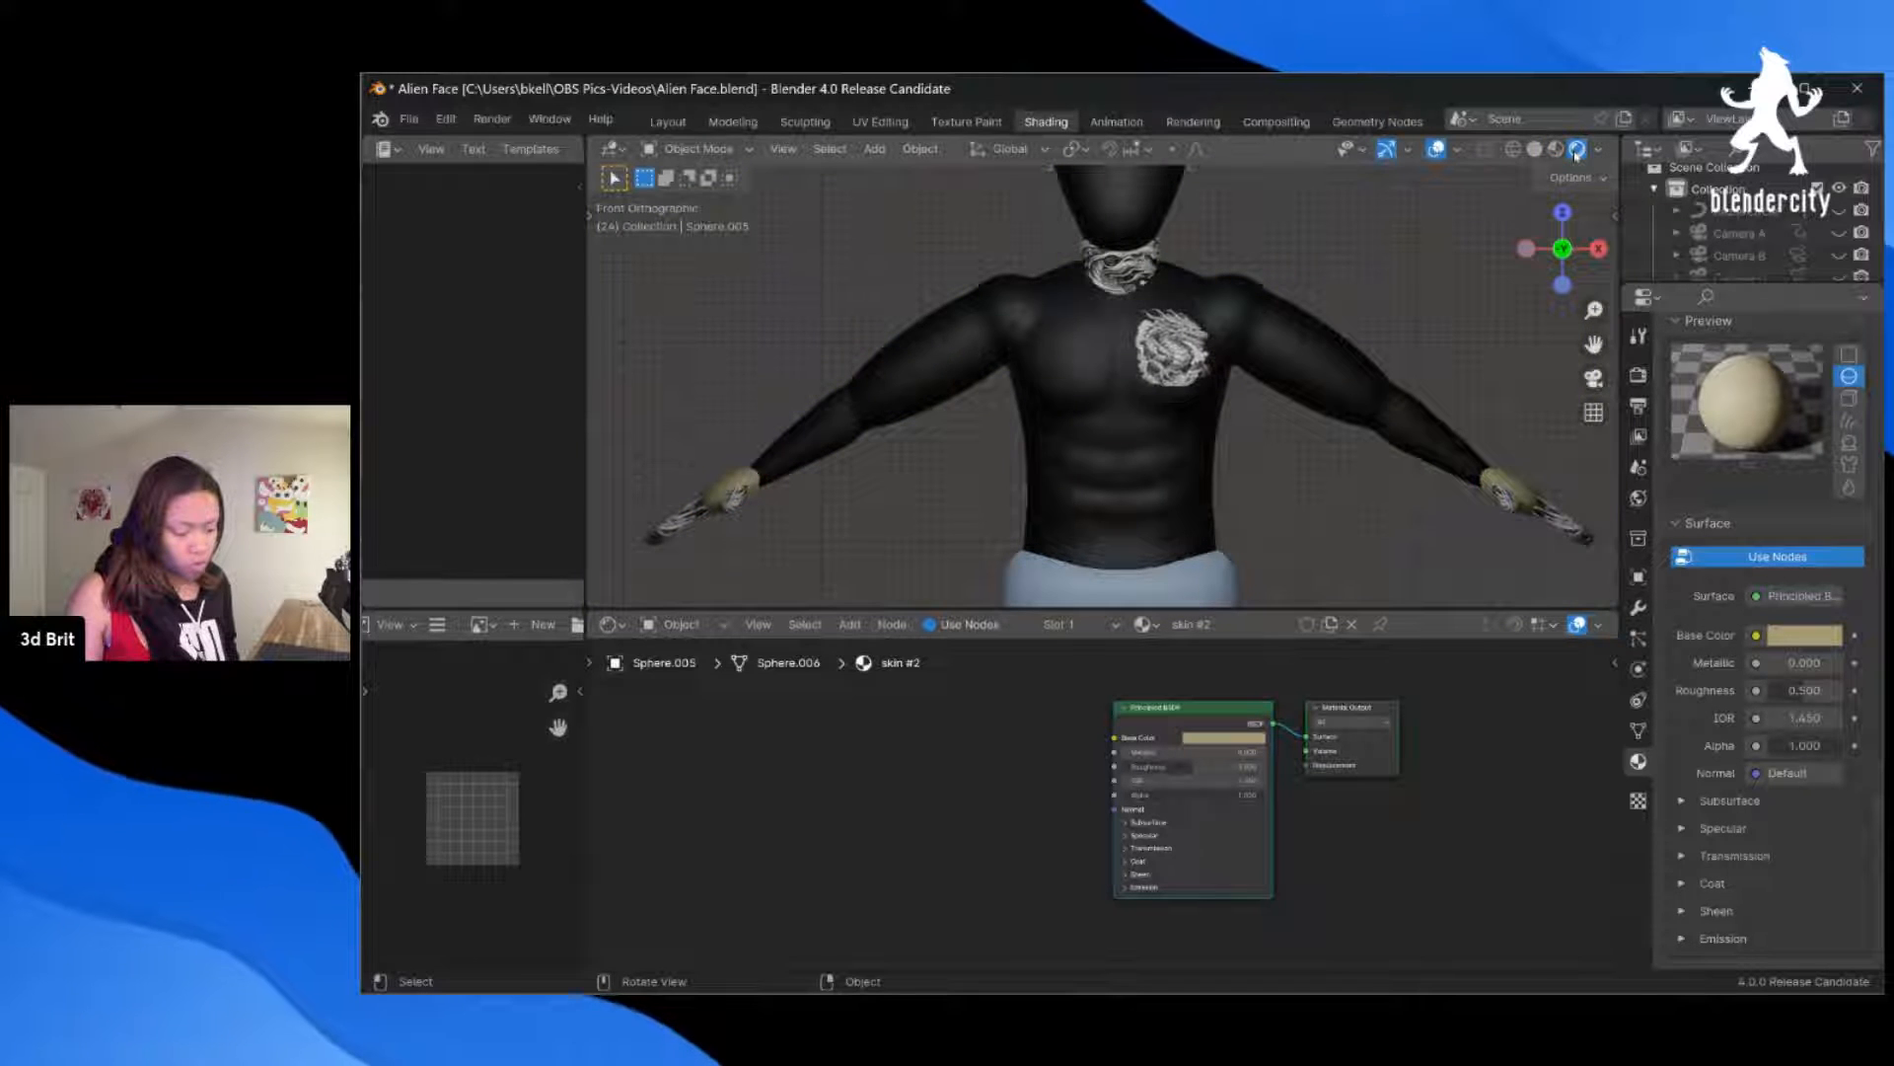
pyautogui.moveTo(1441, 365); pyautogui.dragTo(1510, 348, button='middle')
pyautogui.press('KP_1')
pyautogui.scroll(1, 1509, 347)
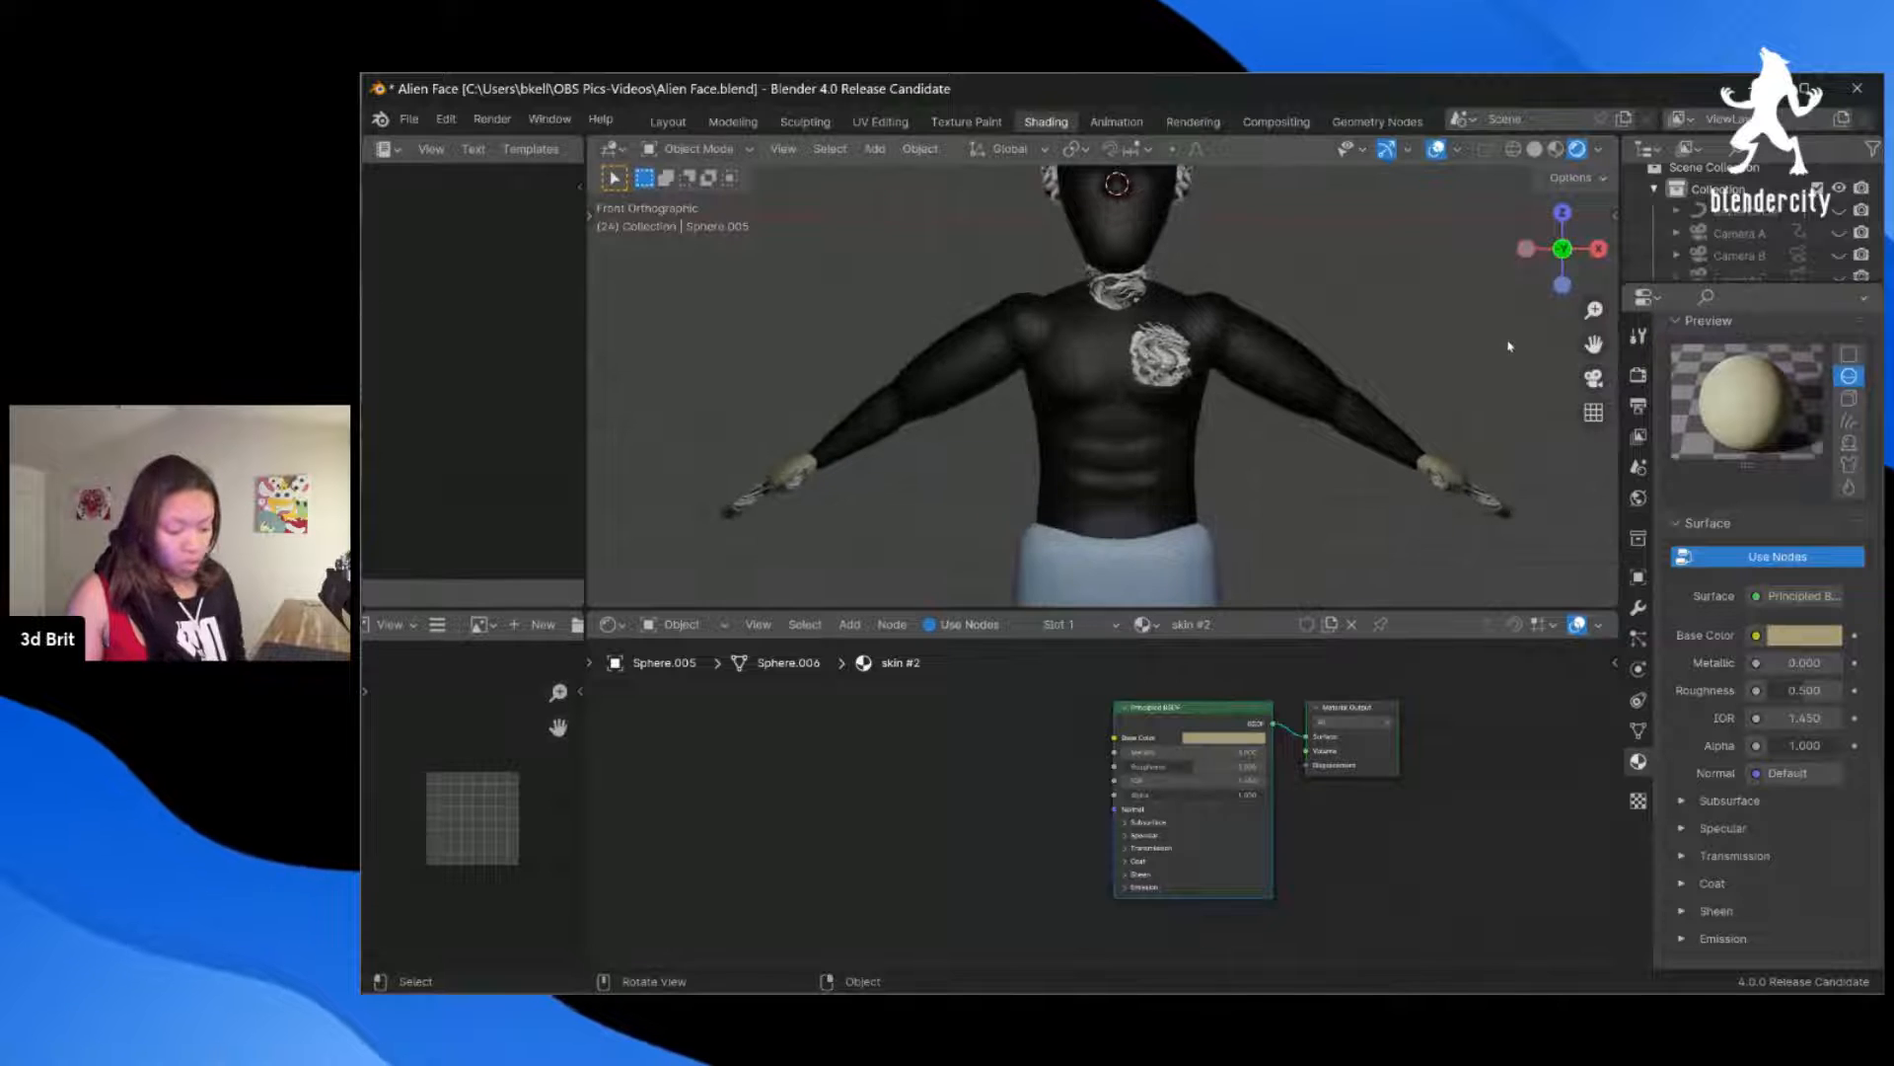
# Step: Adjust the skin #2 Base Color to a warmer, darker tan with about hue 0.109, saturation 0.726 and value 0.360
pyautogui.click(1796, 634)
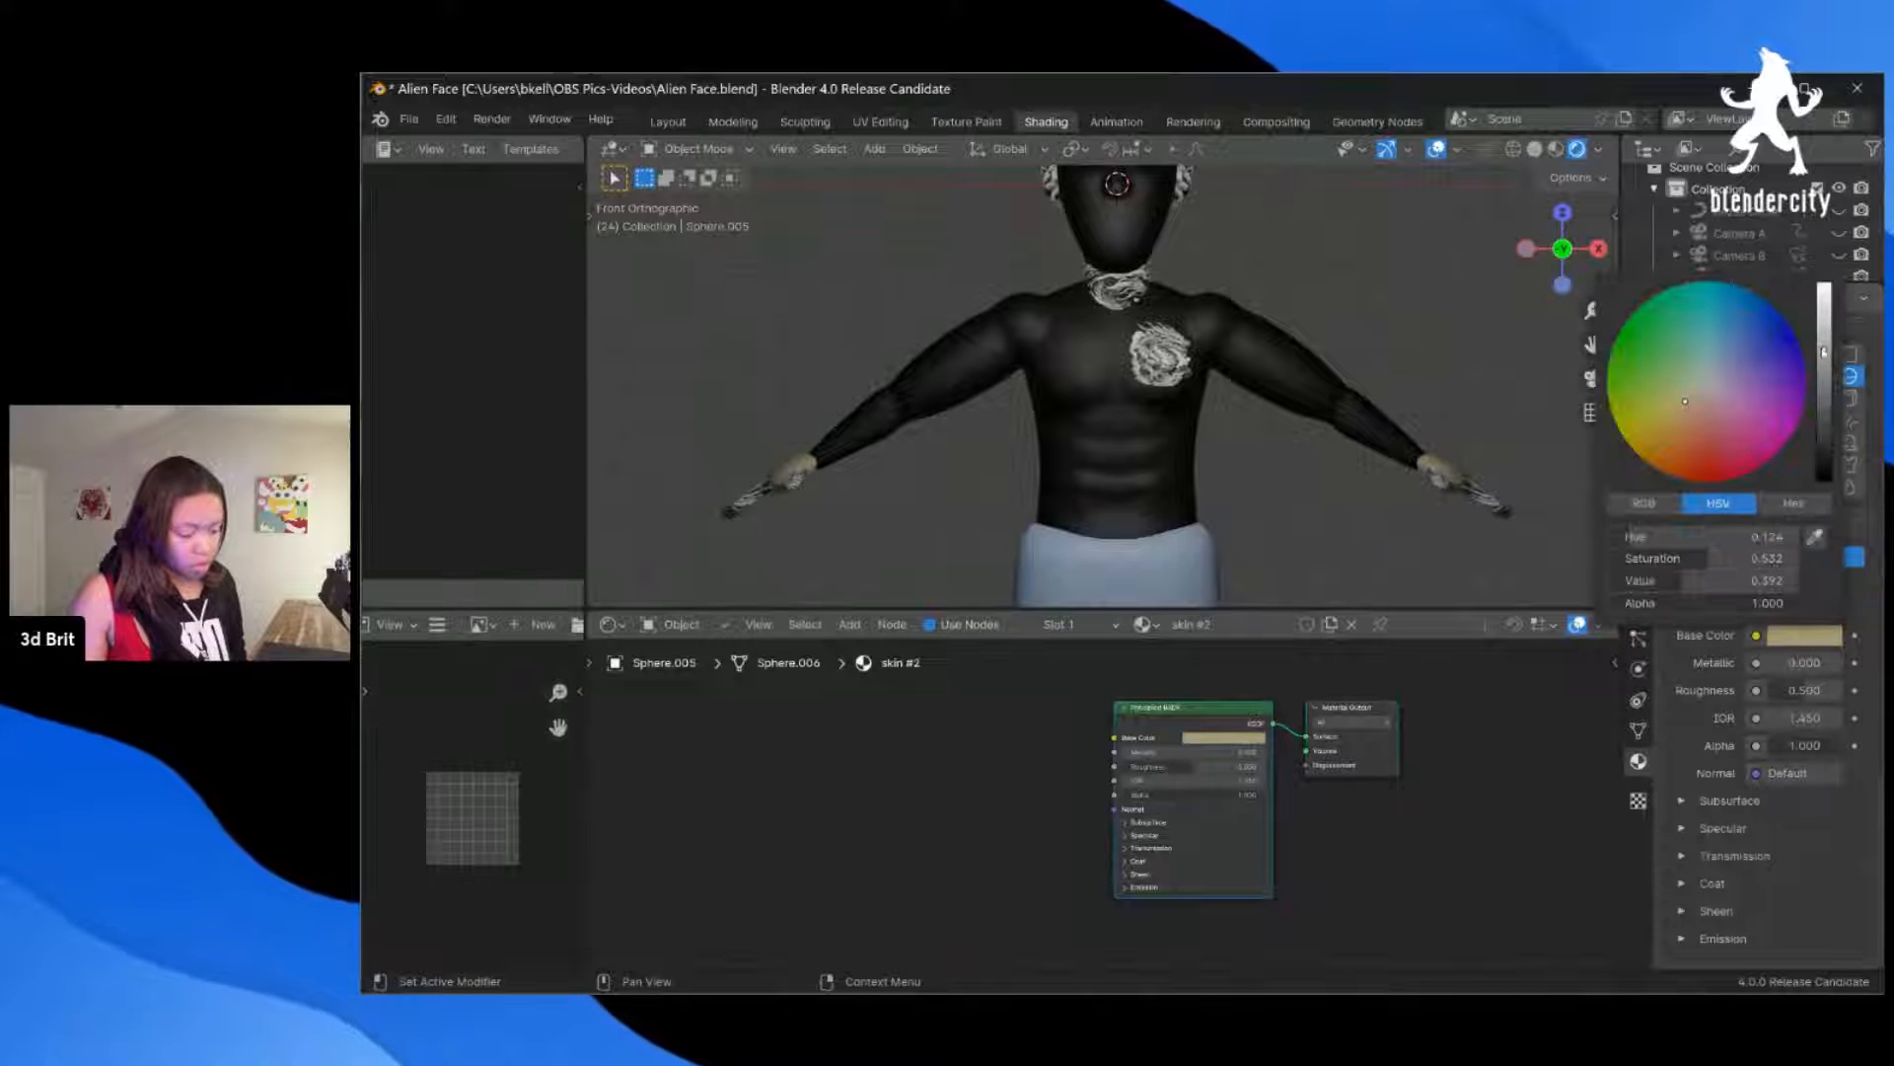
pyautogui.moveTo(1824, 352)
pyautogui.mouseDown()
pyautogui.moveTo(1825, 384)
pyautogui.moveTo(1825, 355)
pyautogui.mouseUp()
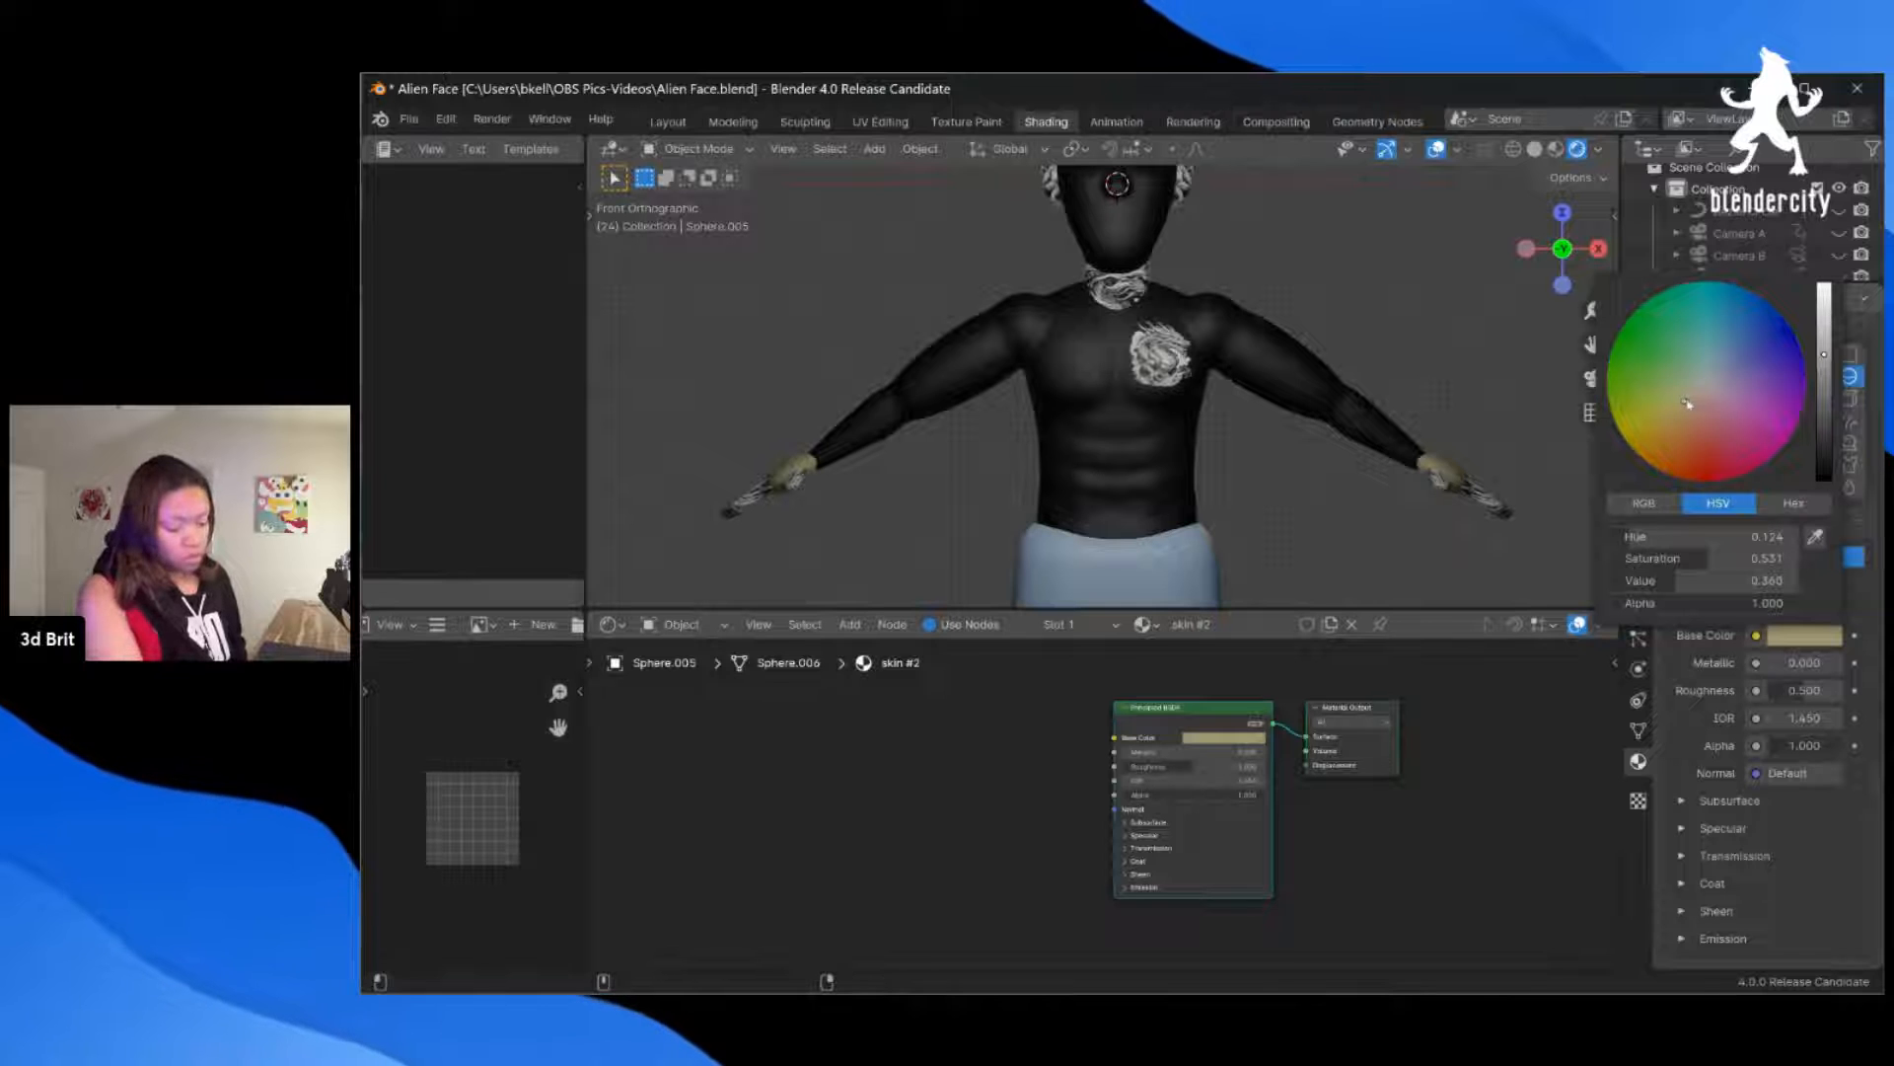
pyautogui.click(1678, 405)
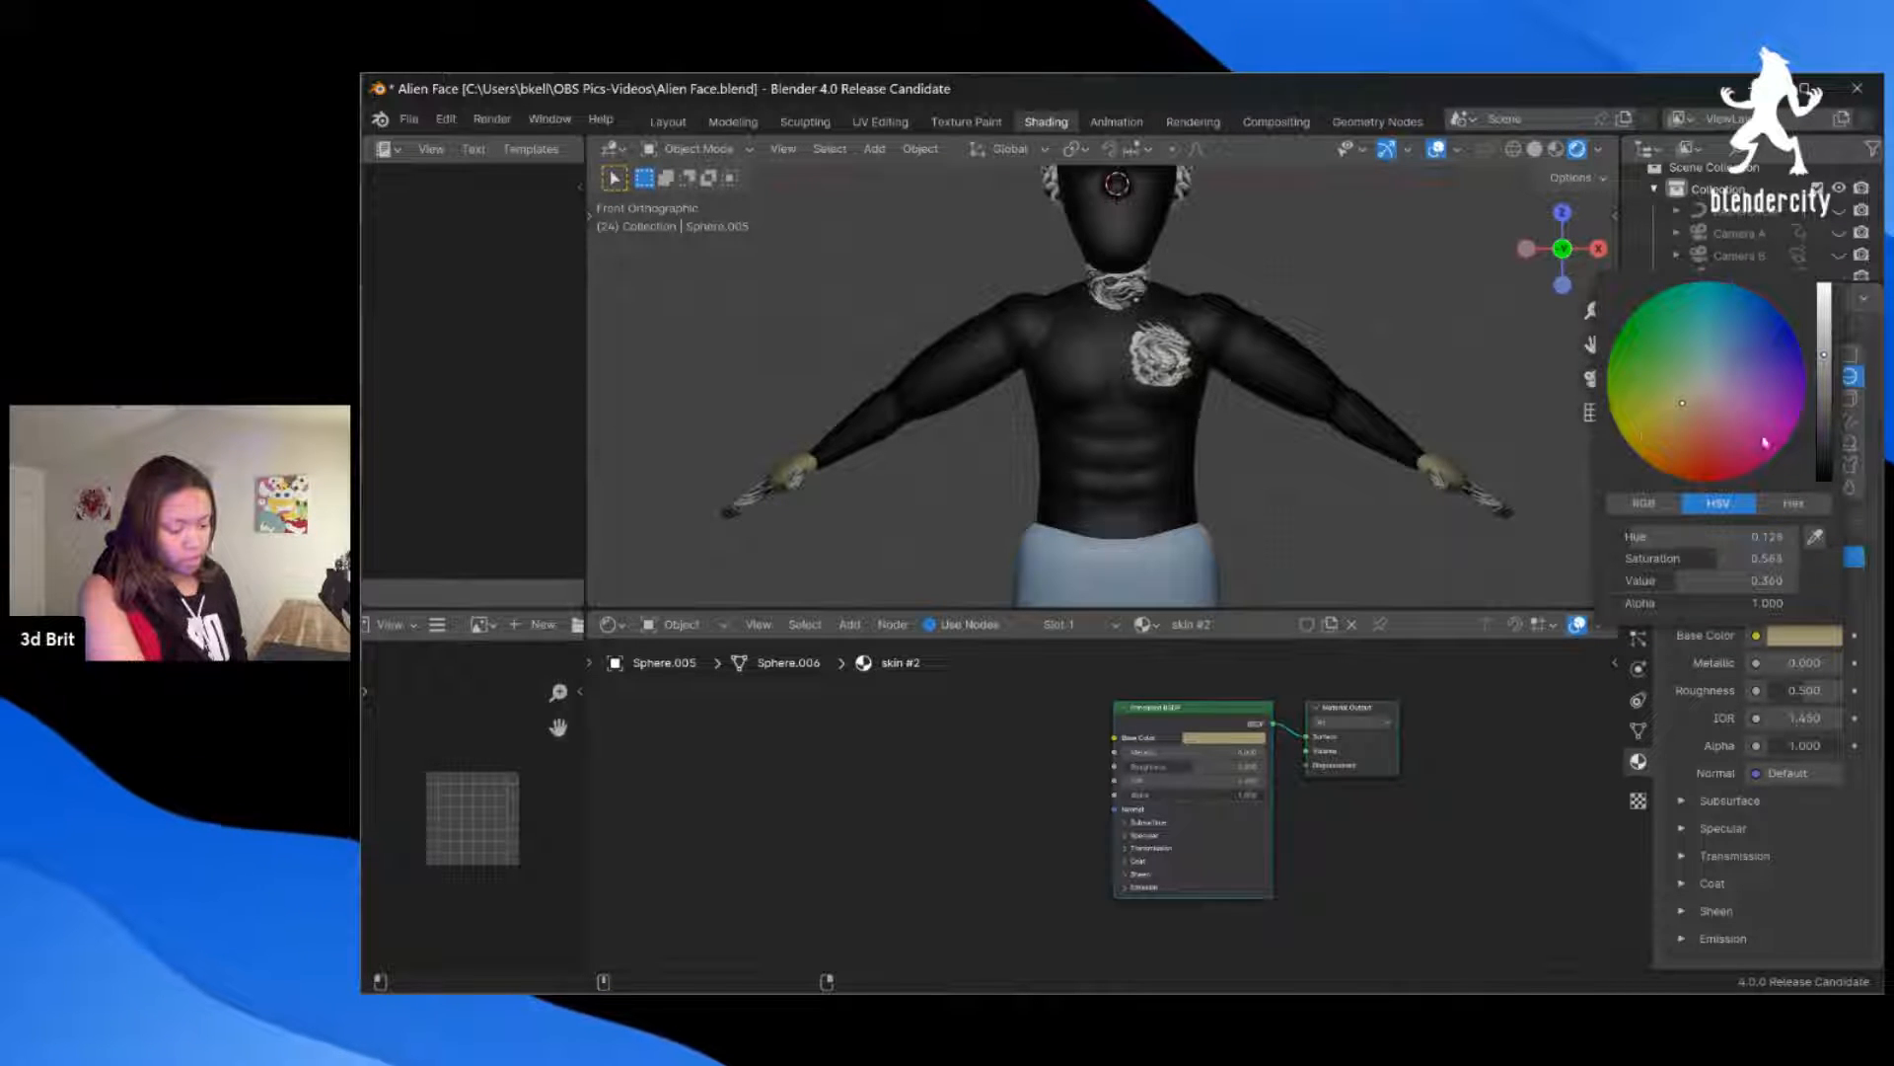
pyautogui.keyDown('shift'); pyautogui.moveTo(1668, 427); pyautogui.dragTo(1638, 456); pyautogui.keyUp('shift')
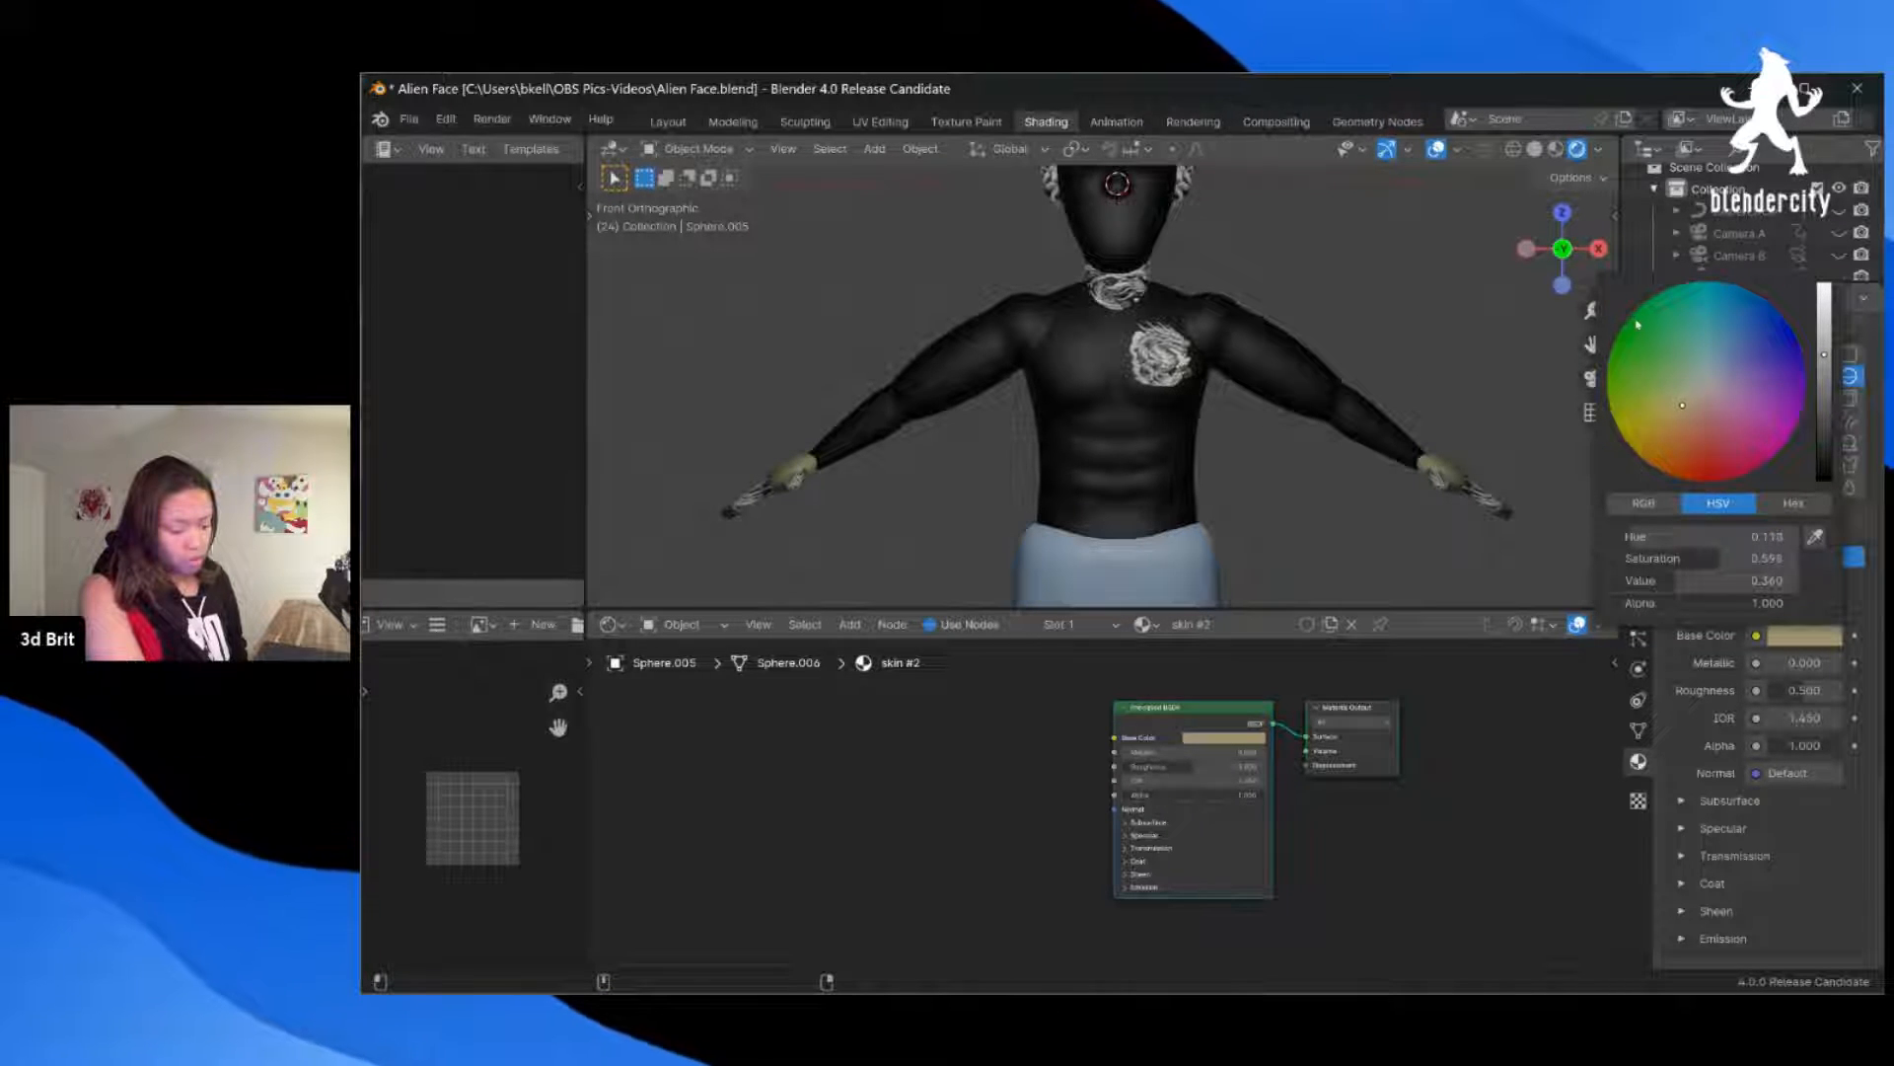
pyautogui.moveTo(1636, 323)
pyautogui.mouseDown()
pyautogui.moveTo(1669, 441)
pyautogui.moveTo(1675, 409)
pyautogui.mouseUp()
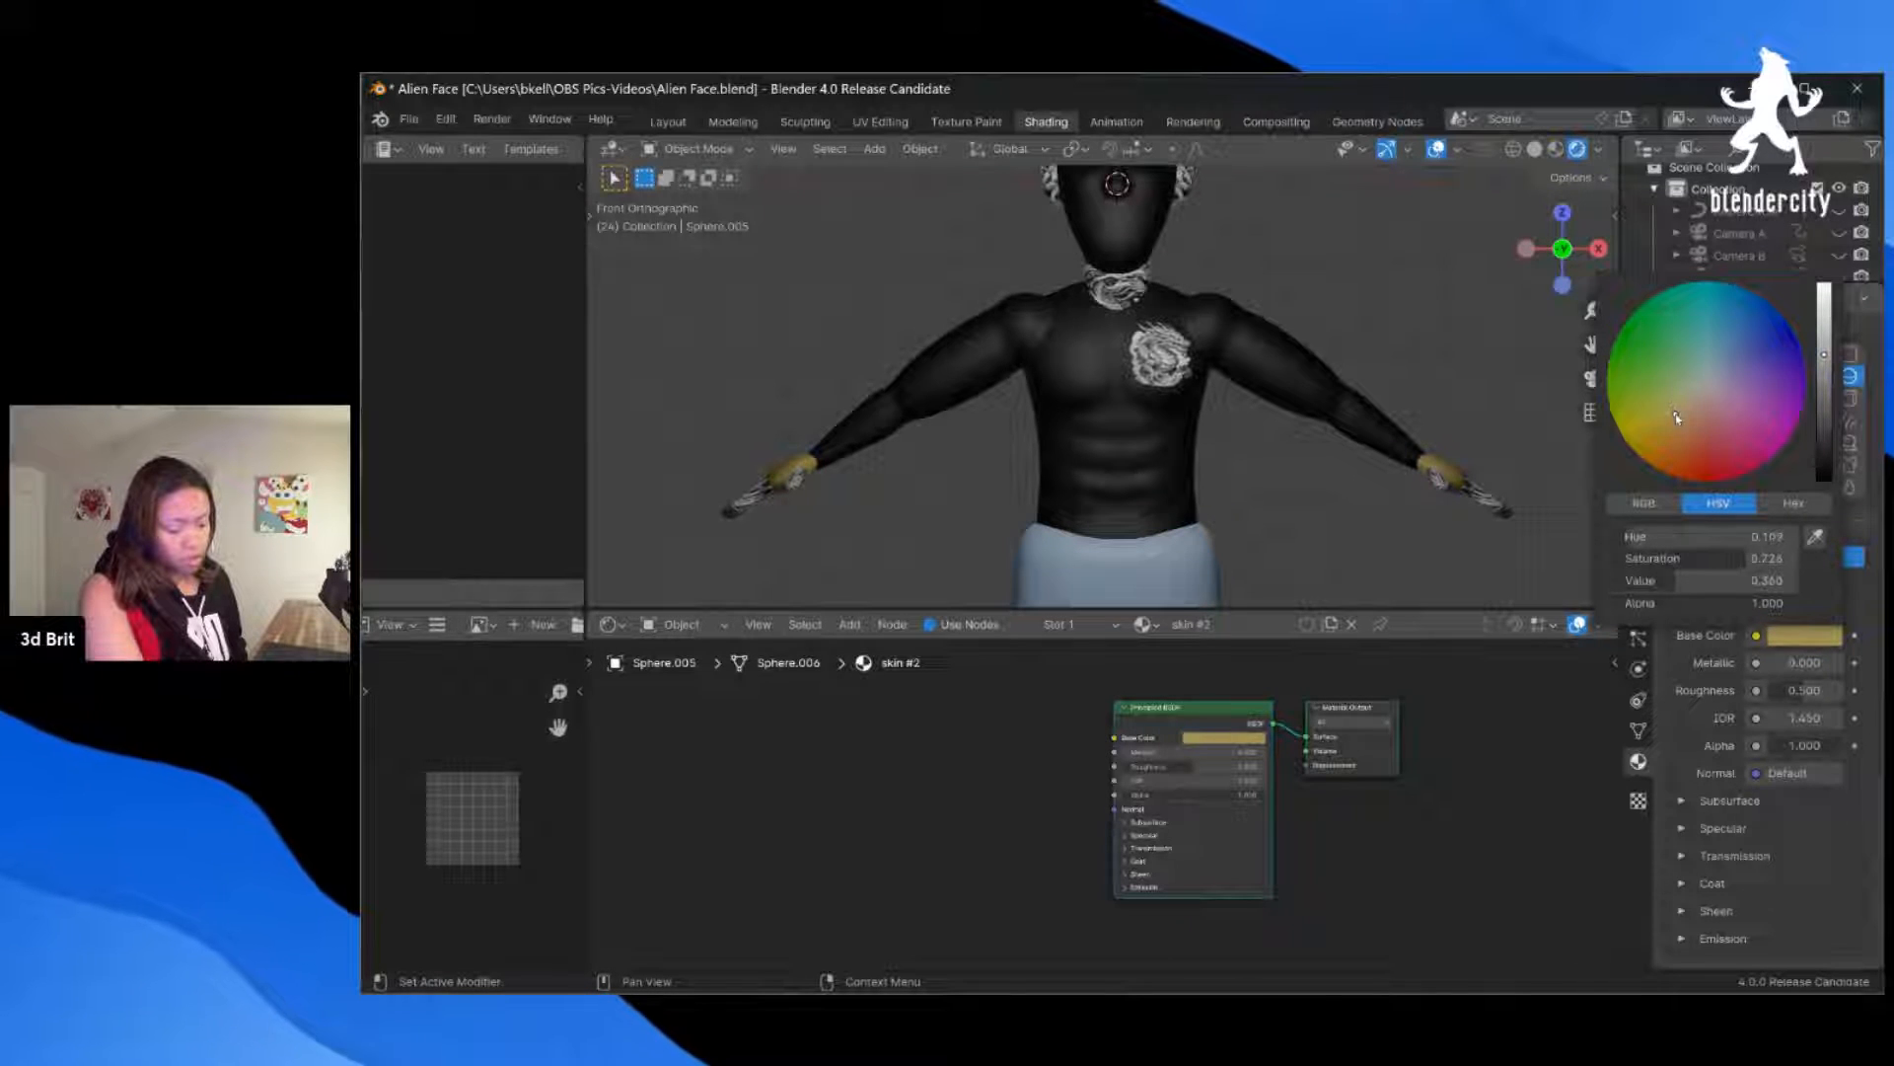
# Step: Copy the hex code of the skin #2 material's Base Color
pyautogui.click(1815, 635)
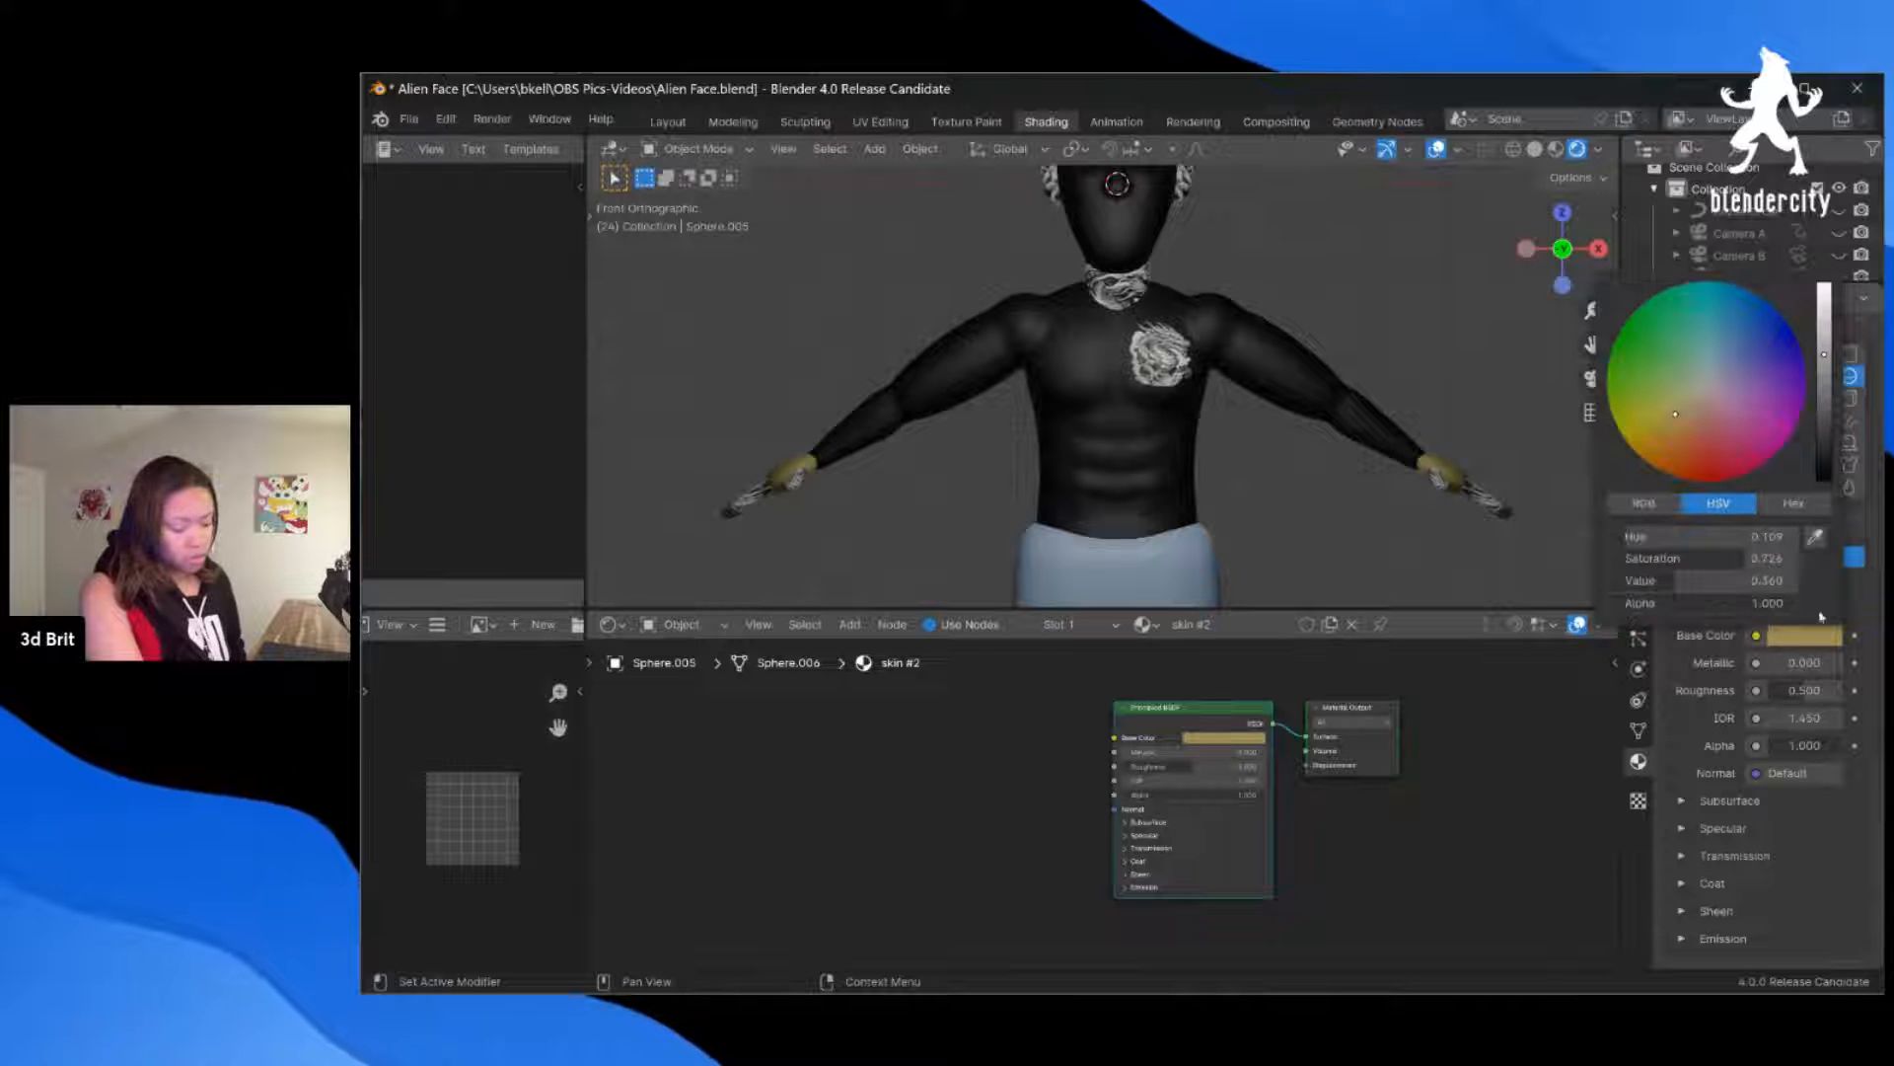
pyautogui.click(1793, 503)
pyautogui.click(1753, 537)
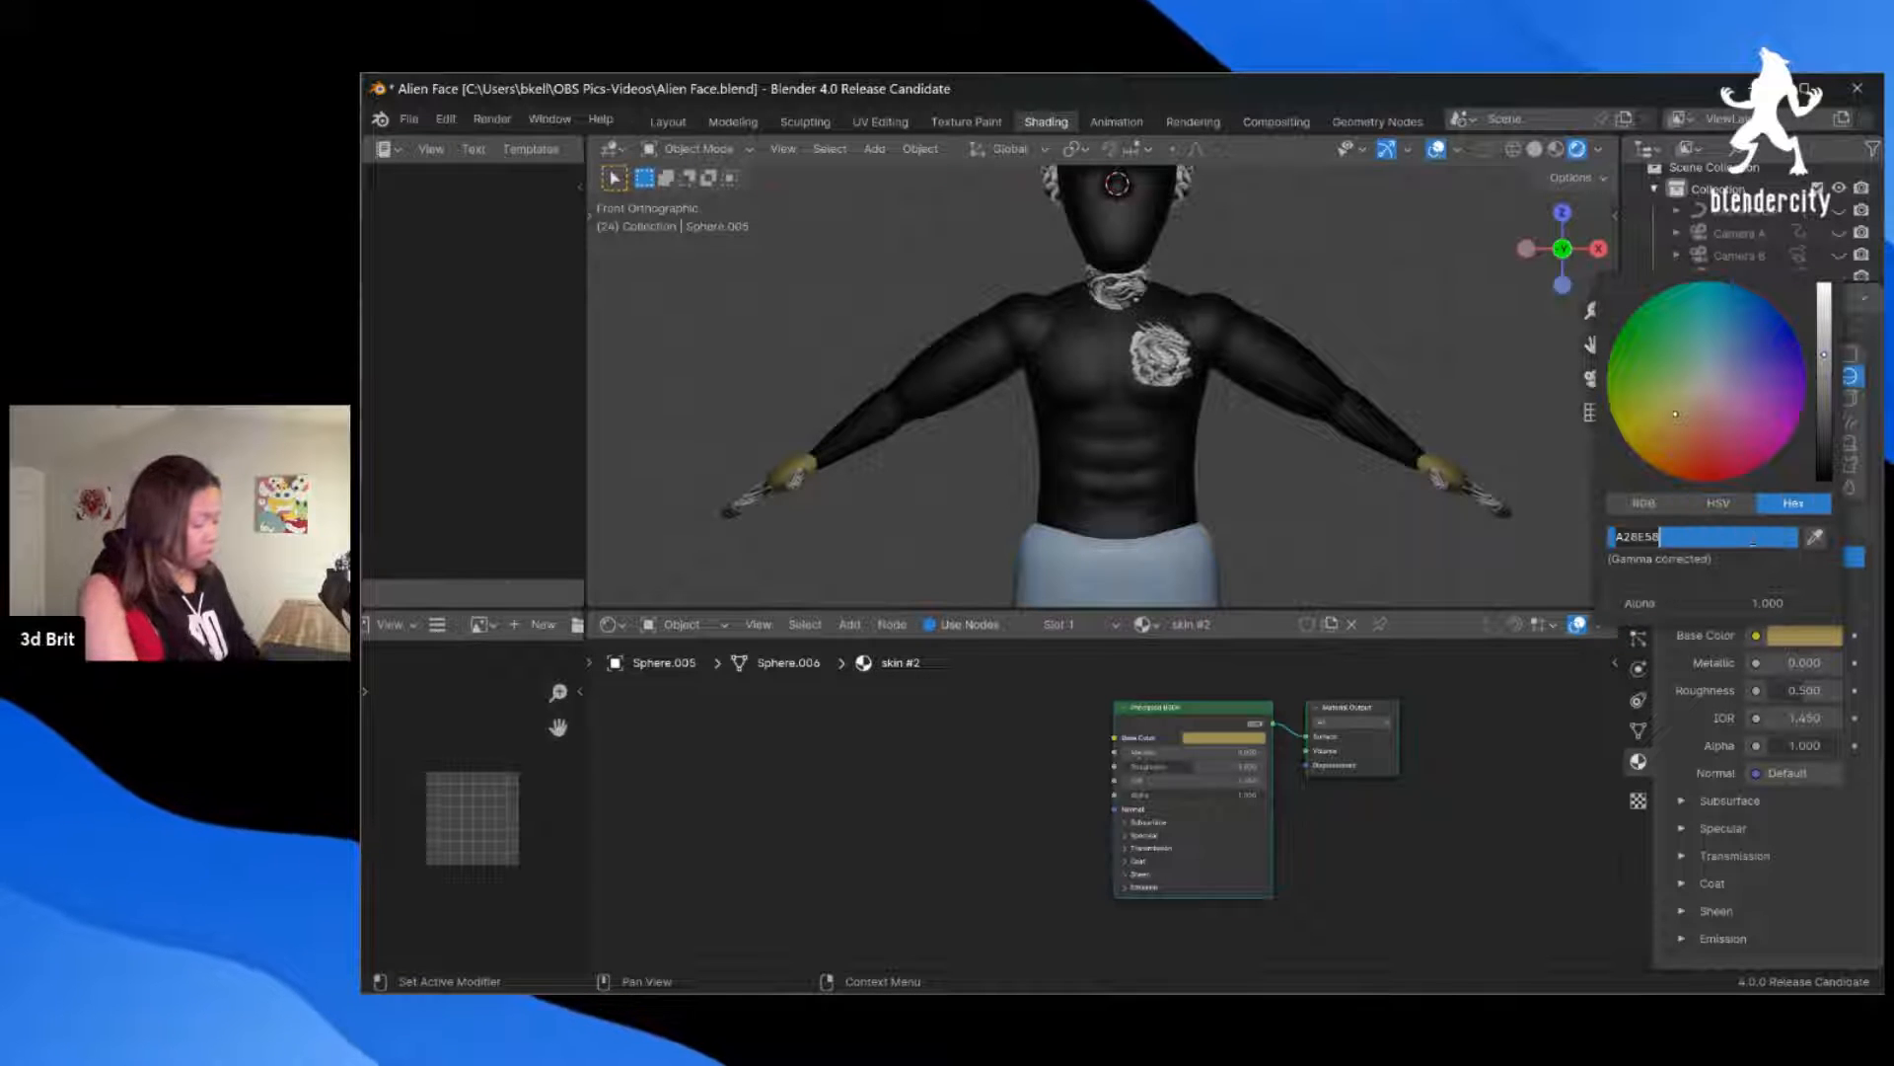
pyautogui.hotkey('ctrl', 'c')
pyautogui.press('Return')
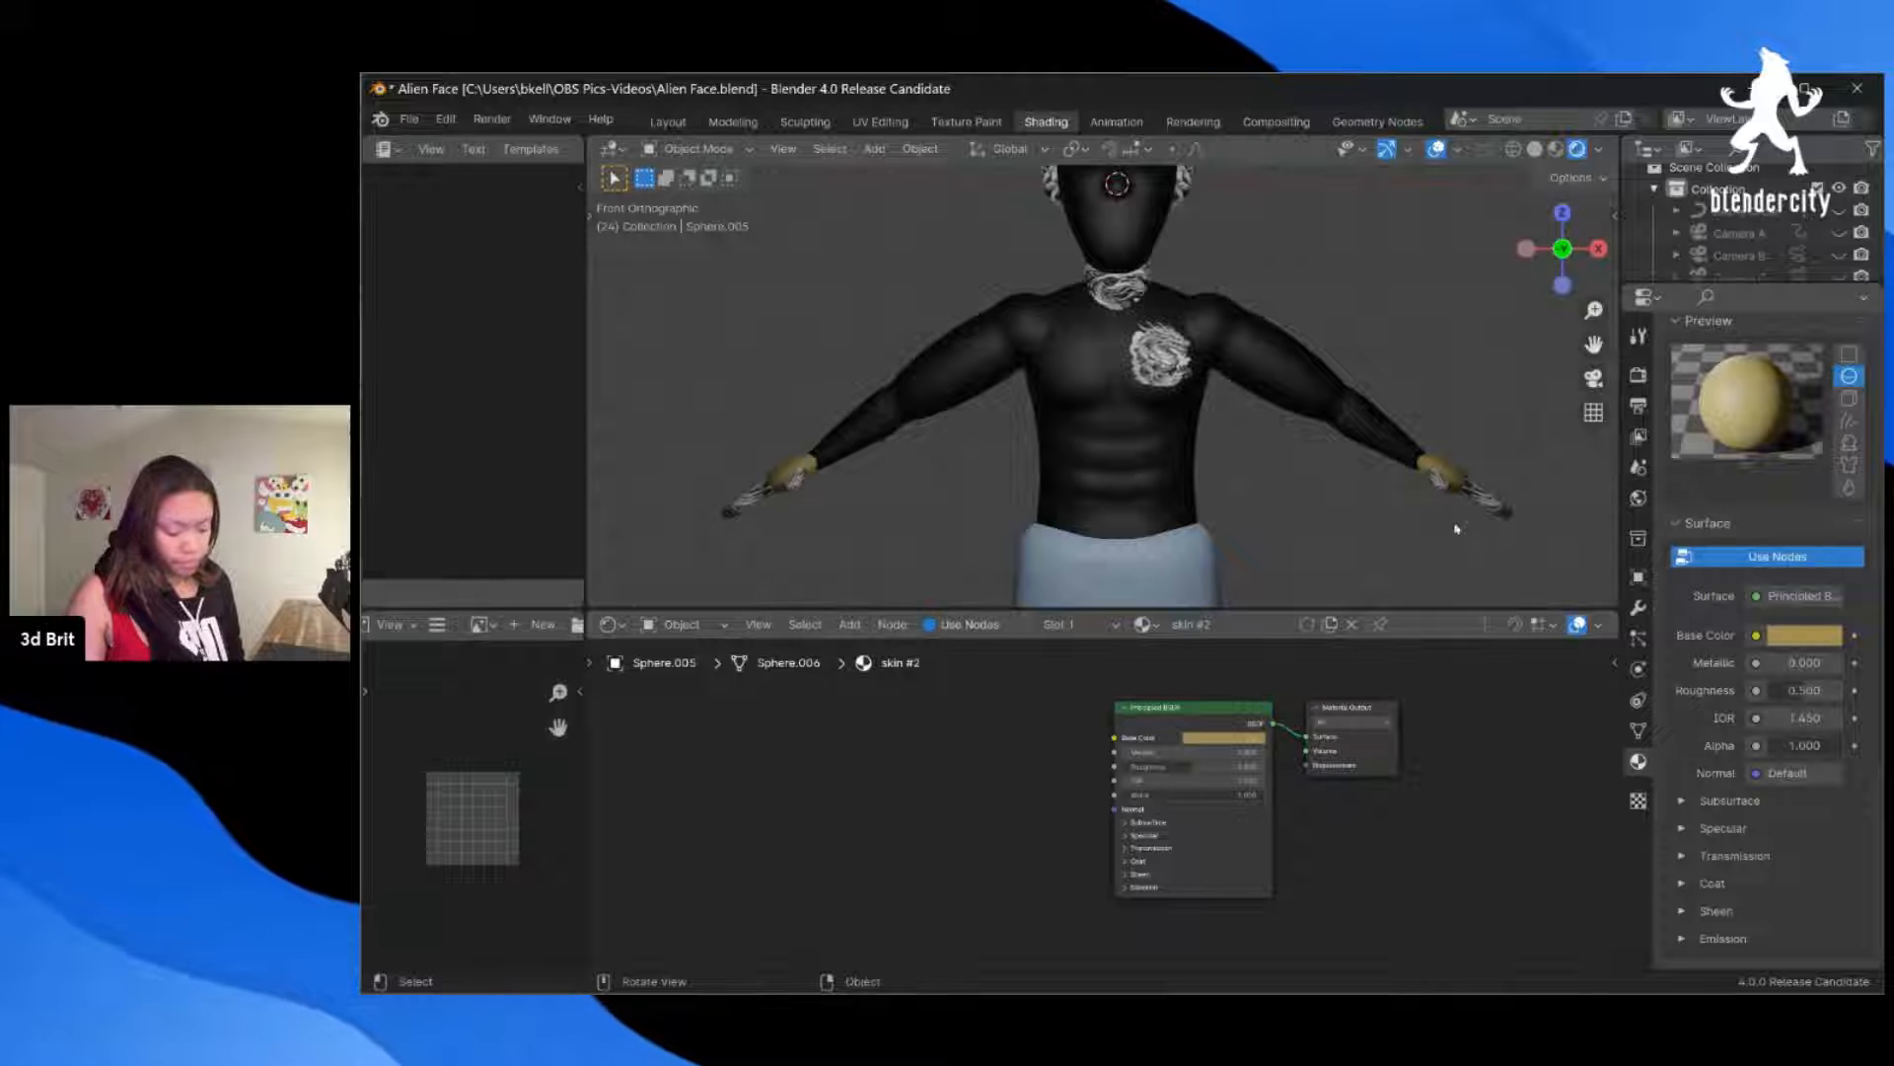
# Step: Assign the existing skin #2 material to the alien's neck cylinder
pyautogui.click(1493, 504)
pyautogui.moveTo(1493, 504); pyautogui.dragTo(1312, 473, button='middle')
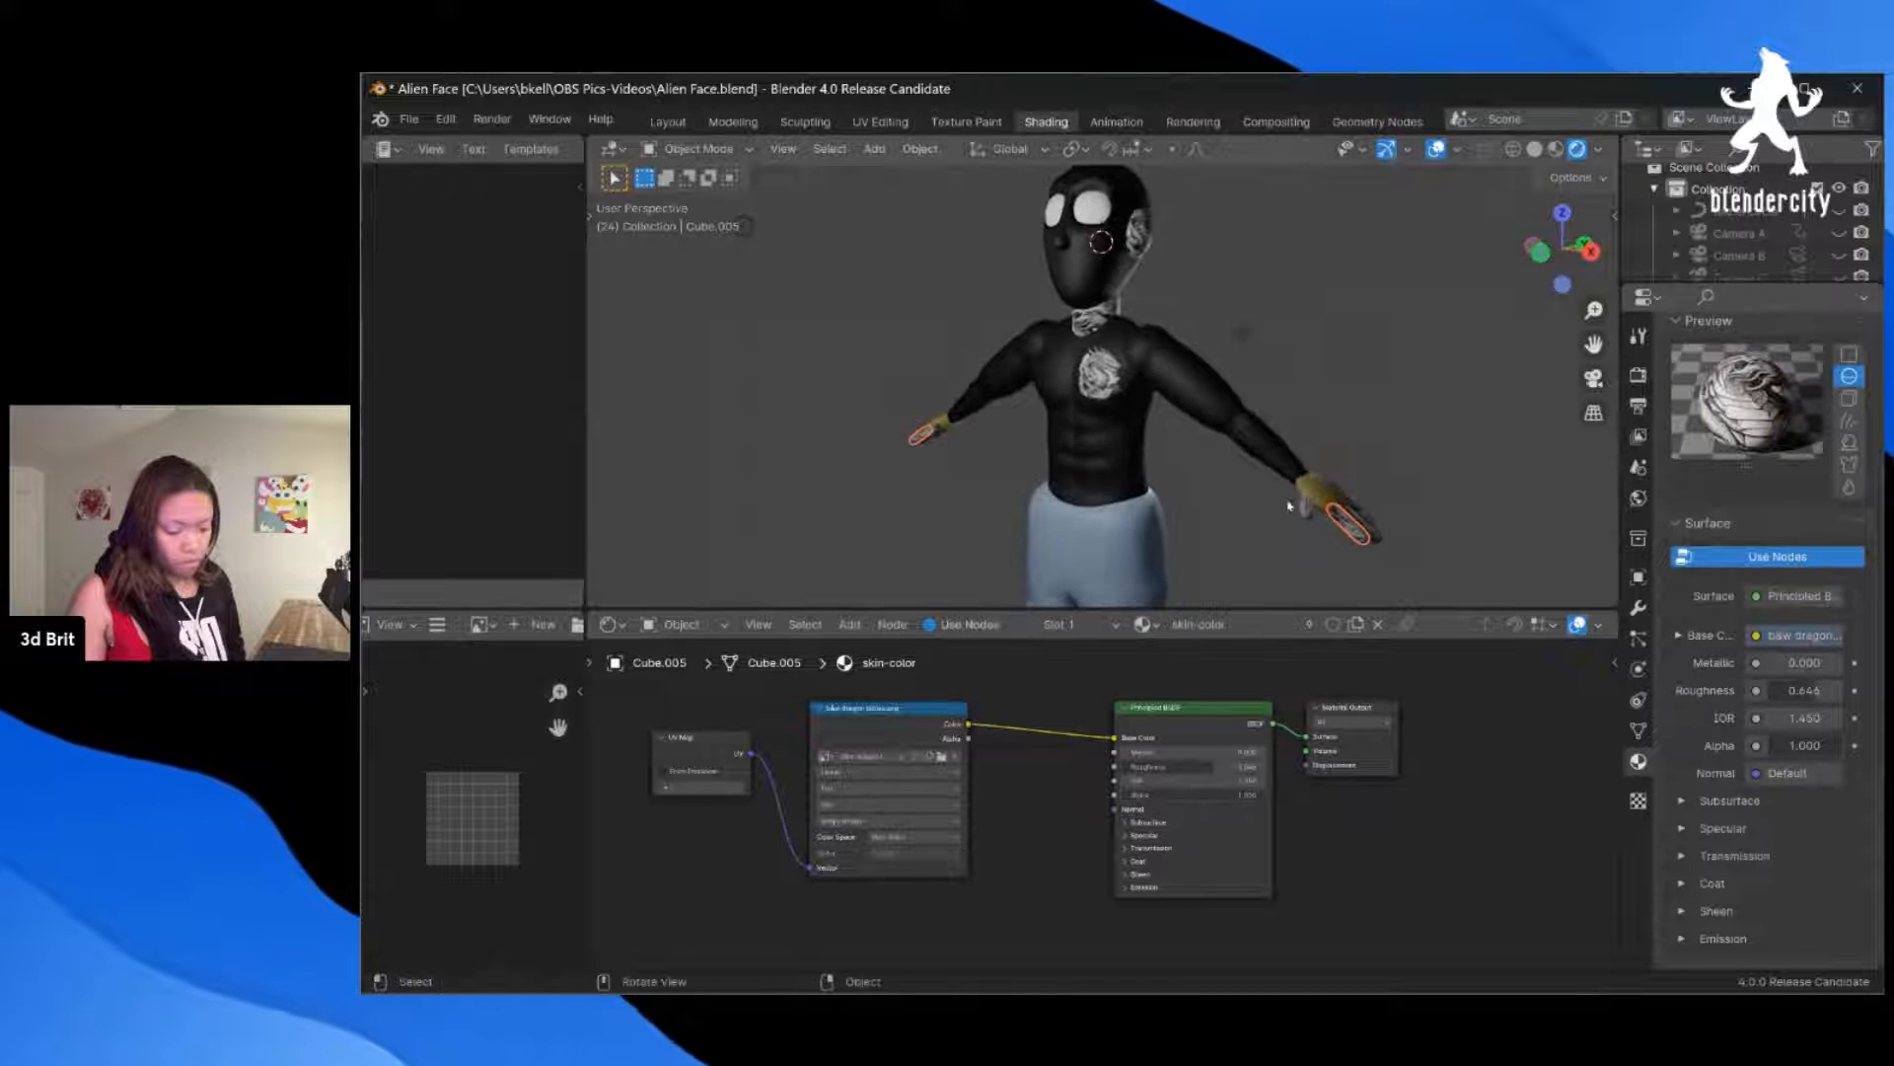
pyautogui.click(1097, 301)
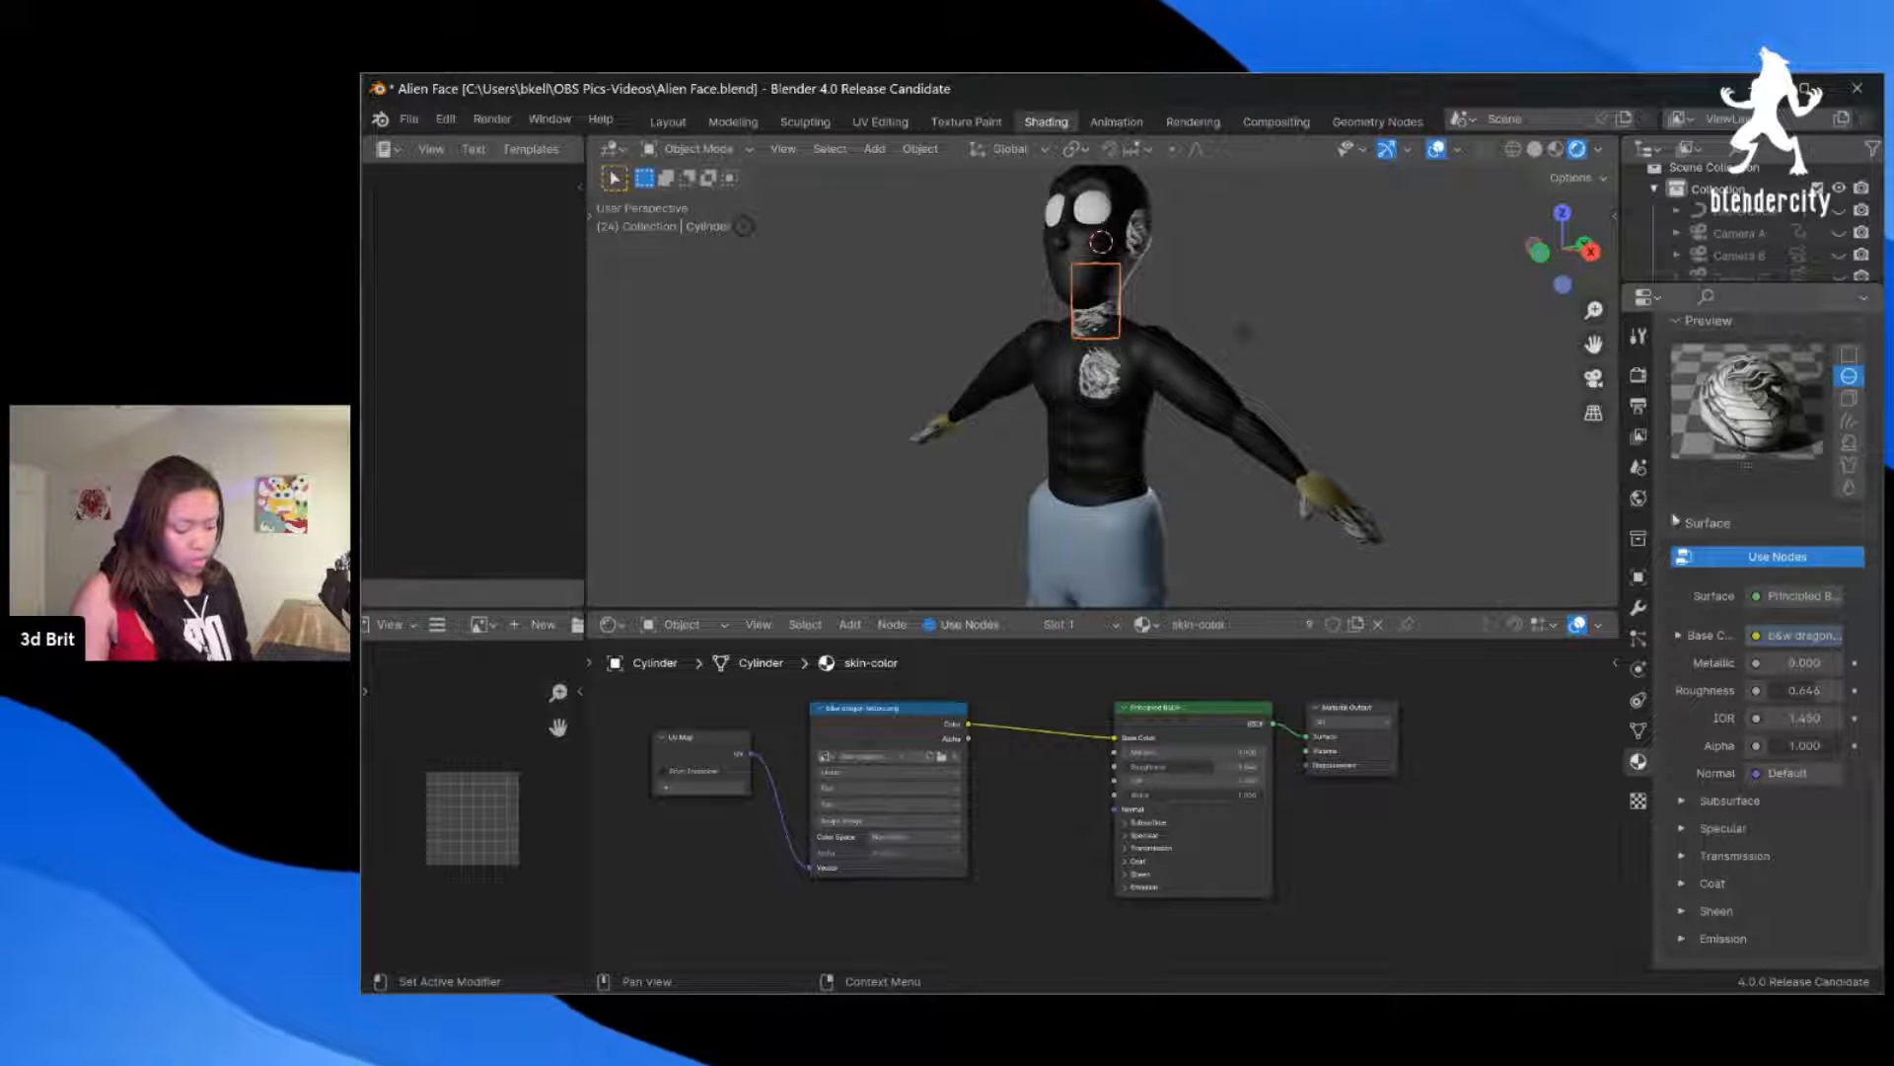
pyautogui.scroll(2, 1711, 649)
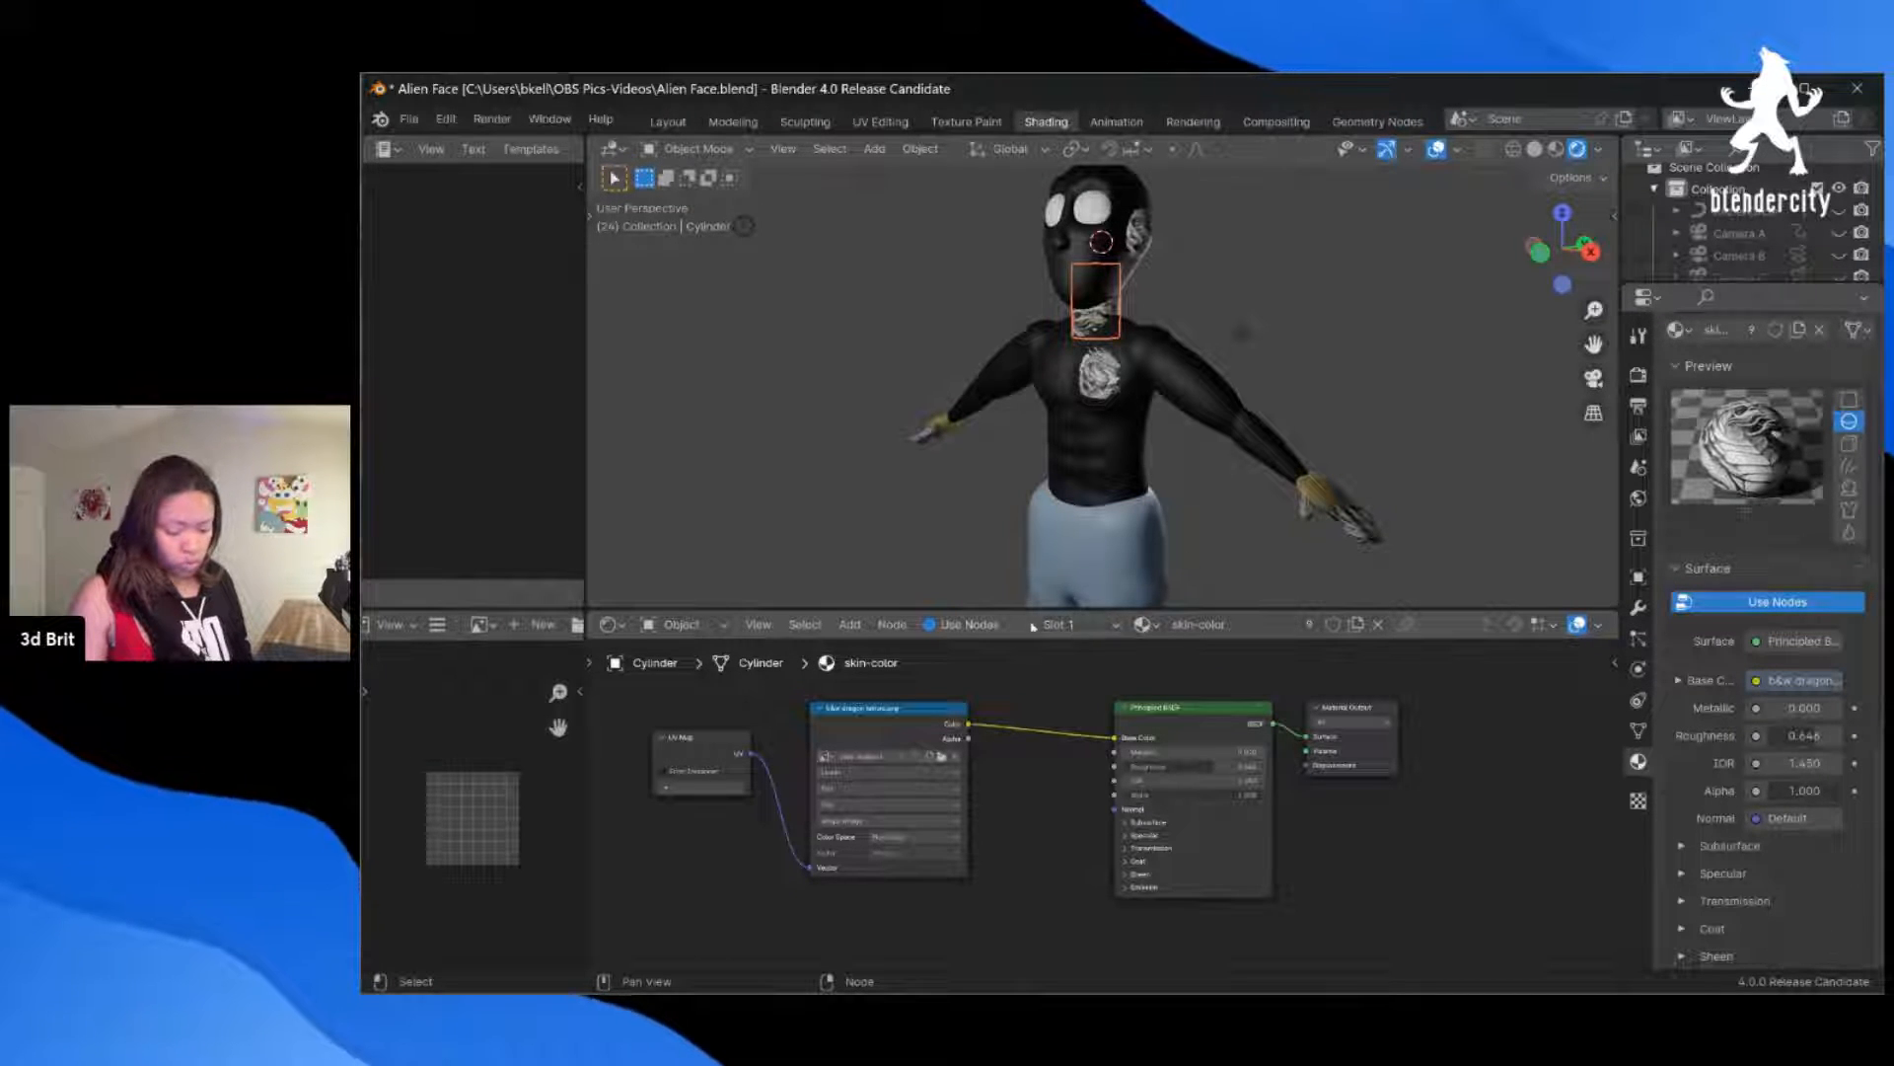
pyautogui.click(1143, 624)
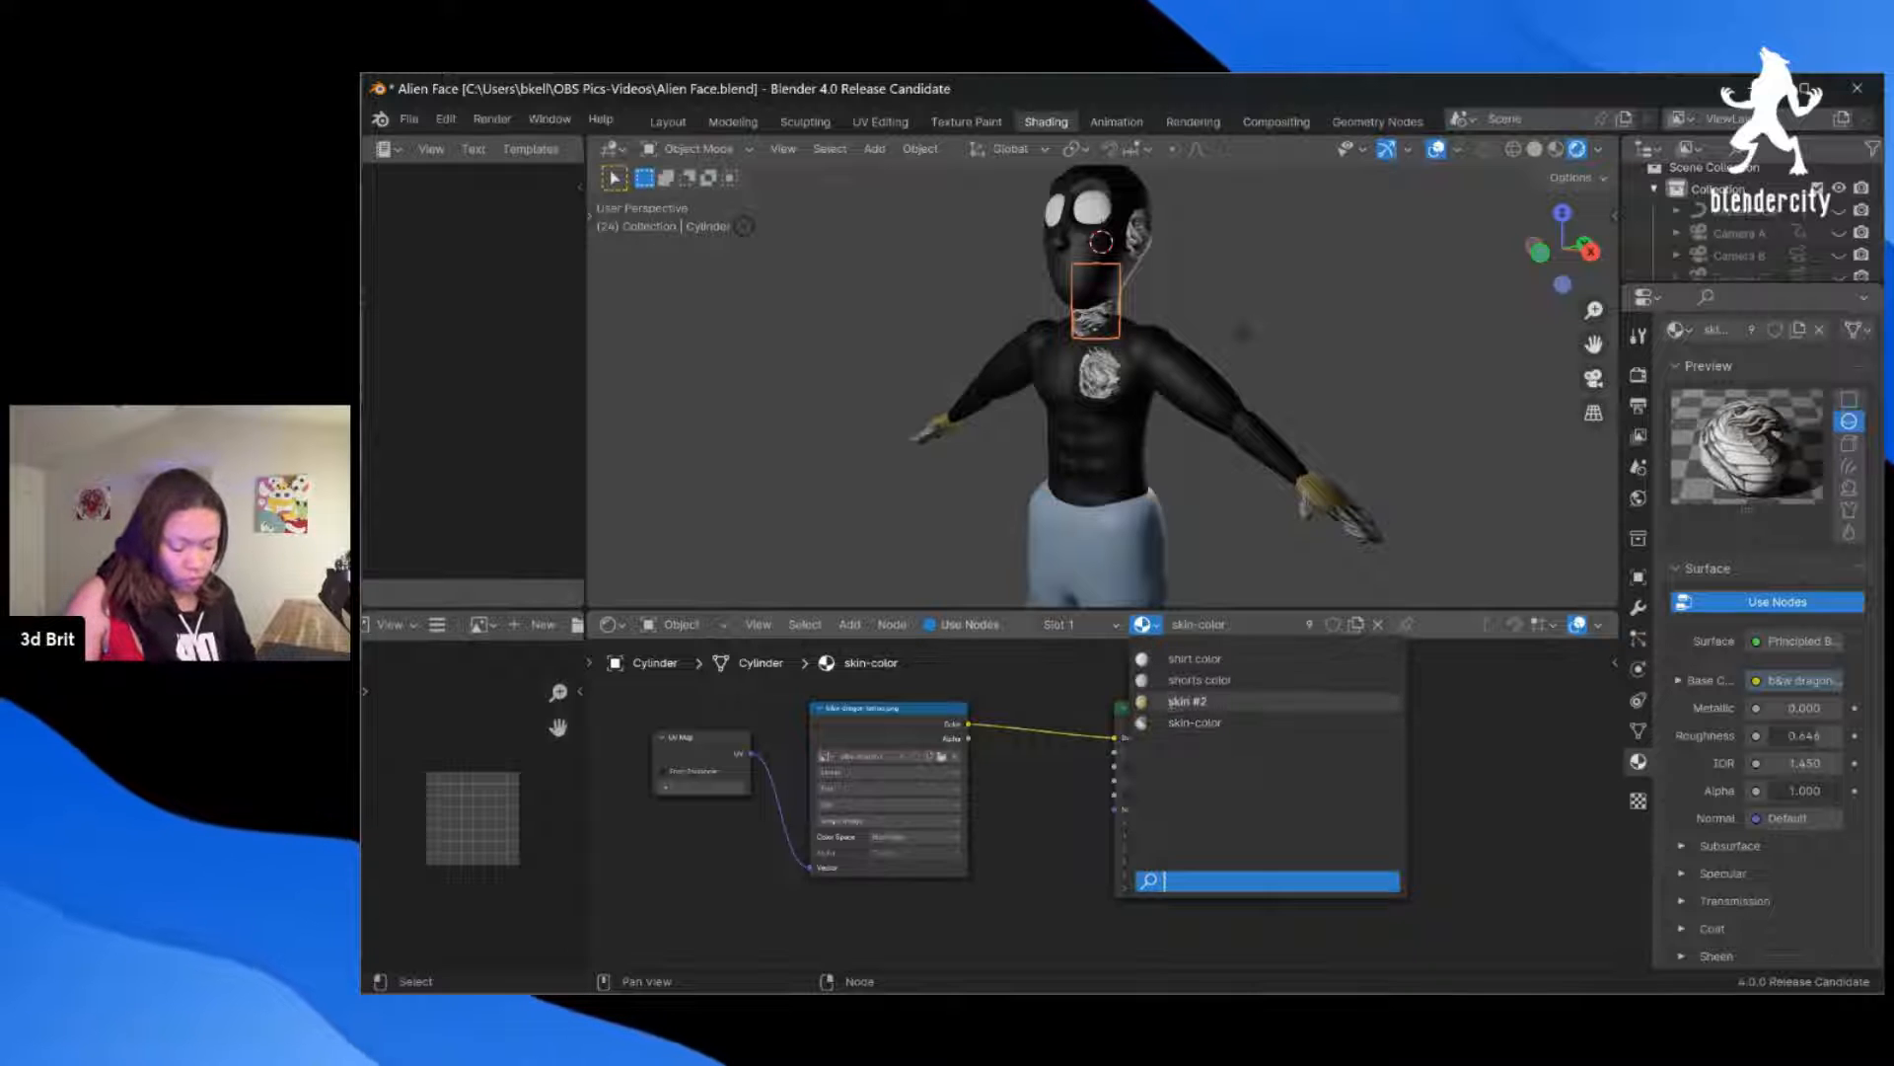
pyautogui.click(1187, 700)
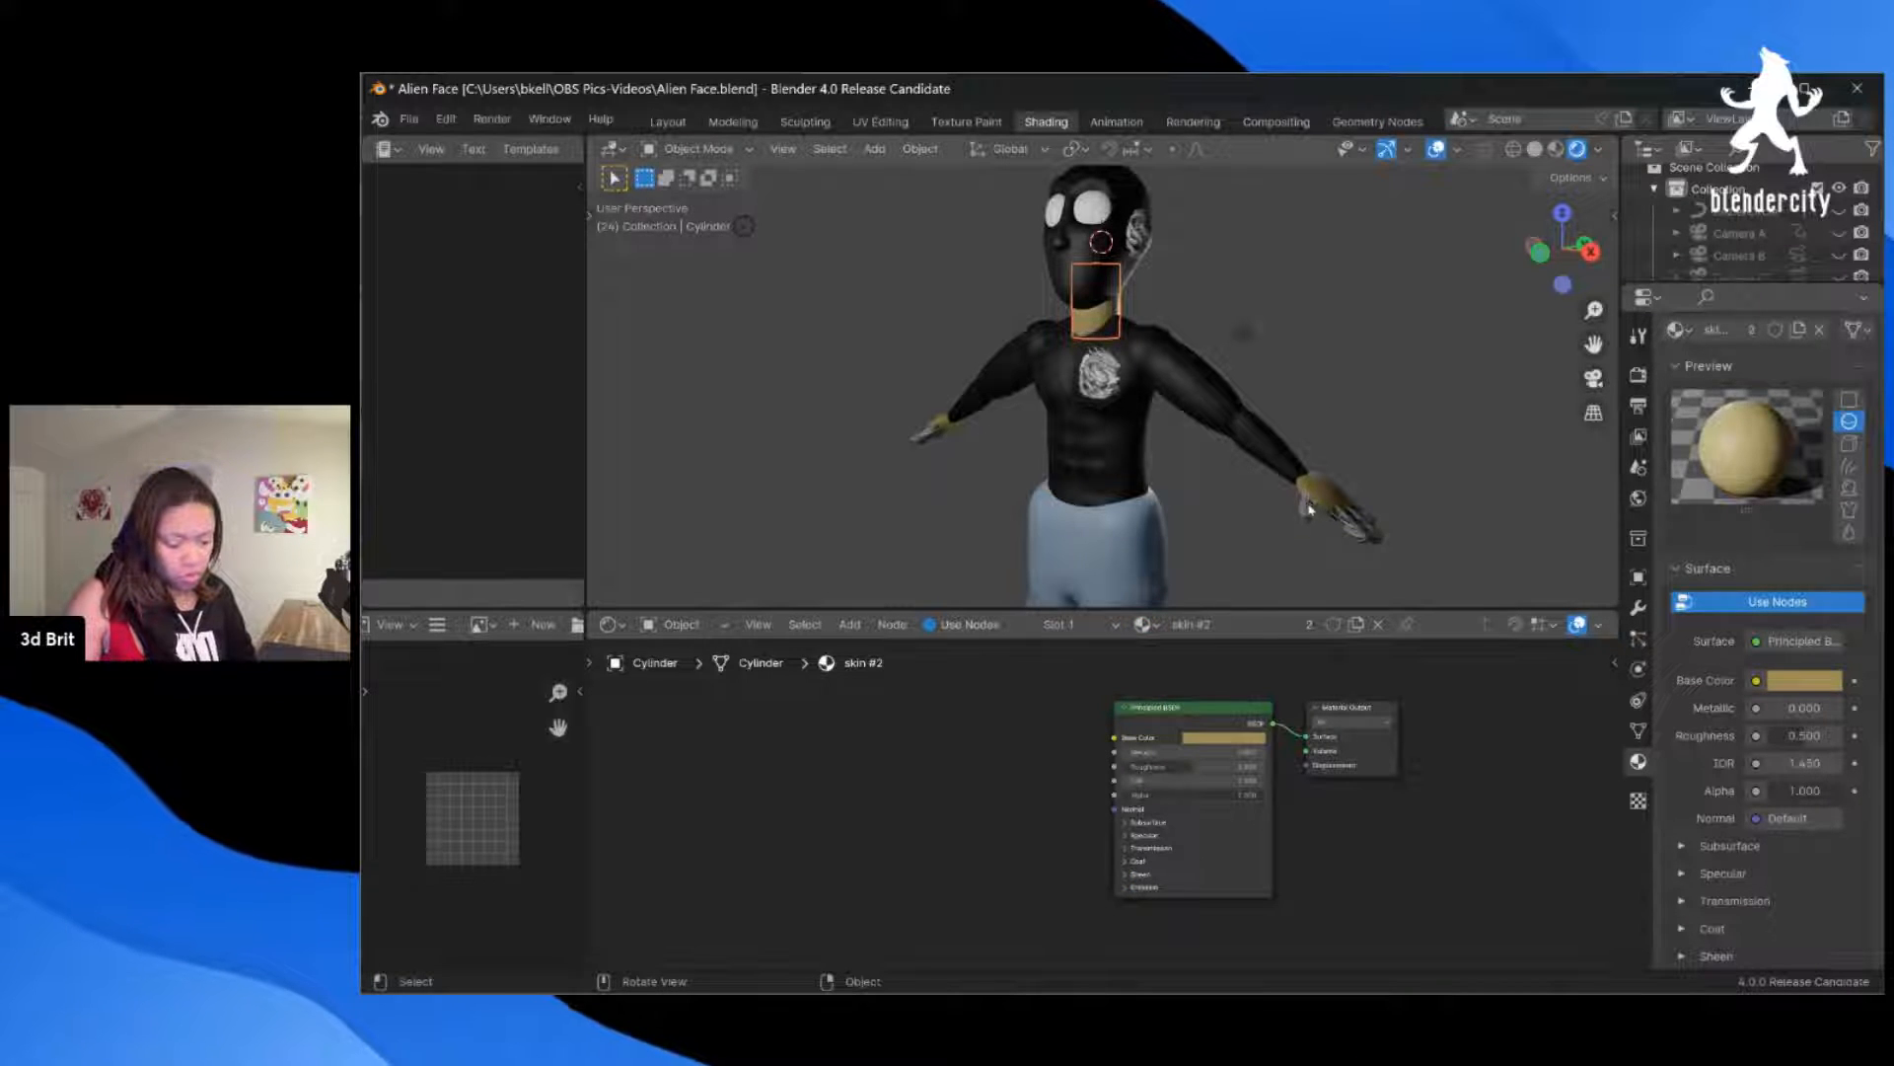
# Step: Replace the head's dragon-textured material with skin #2
pyautogui.click(1309, 508)
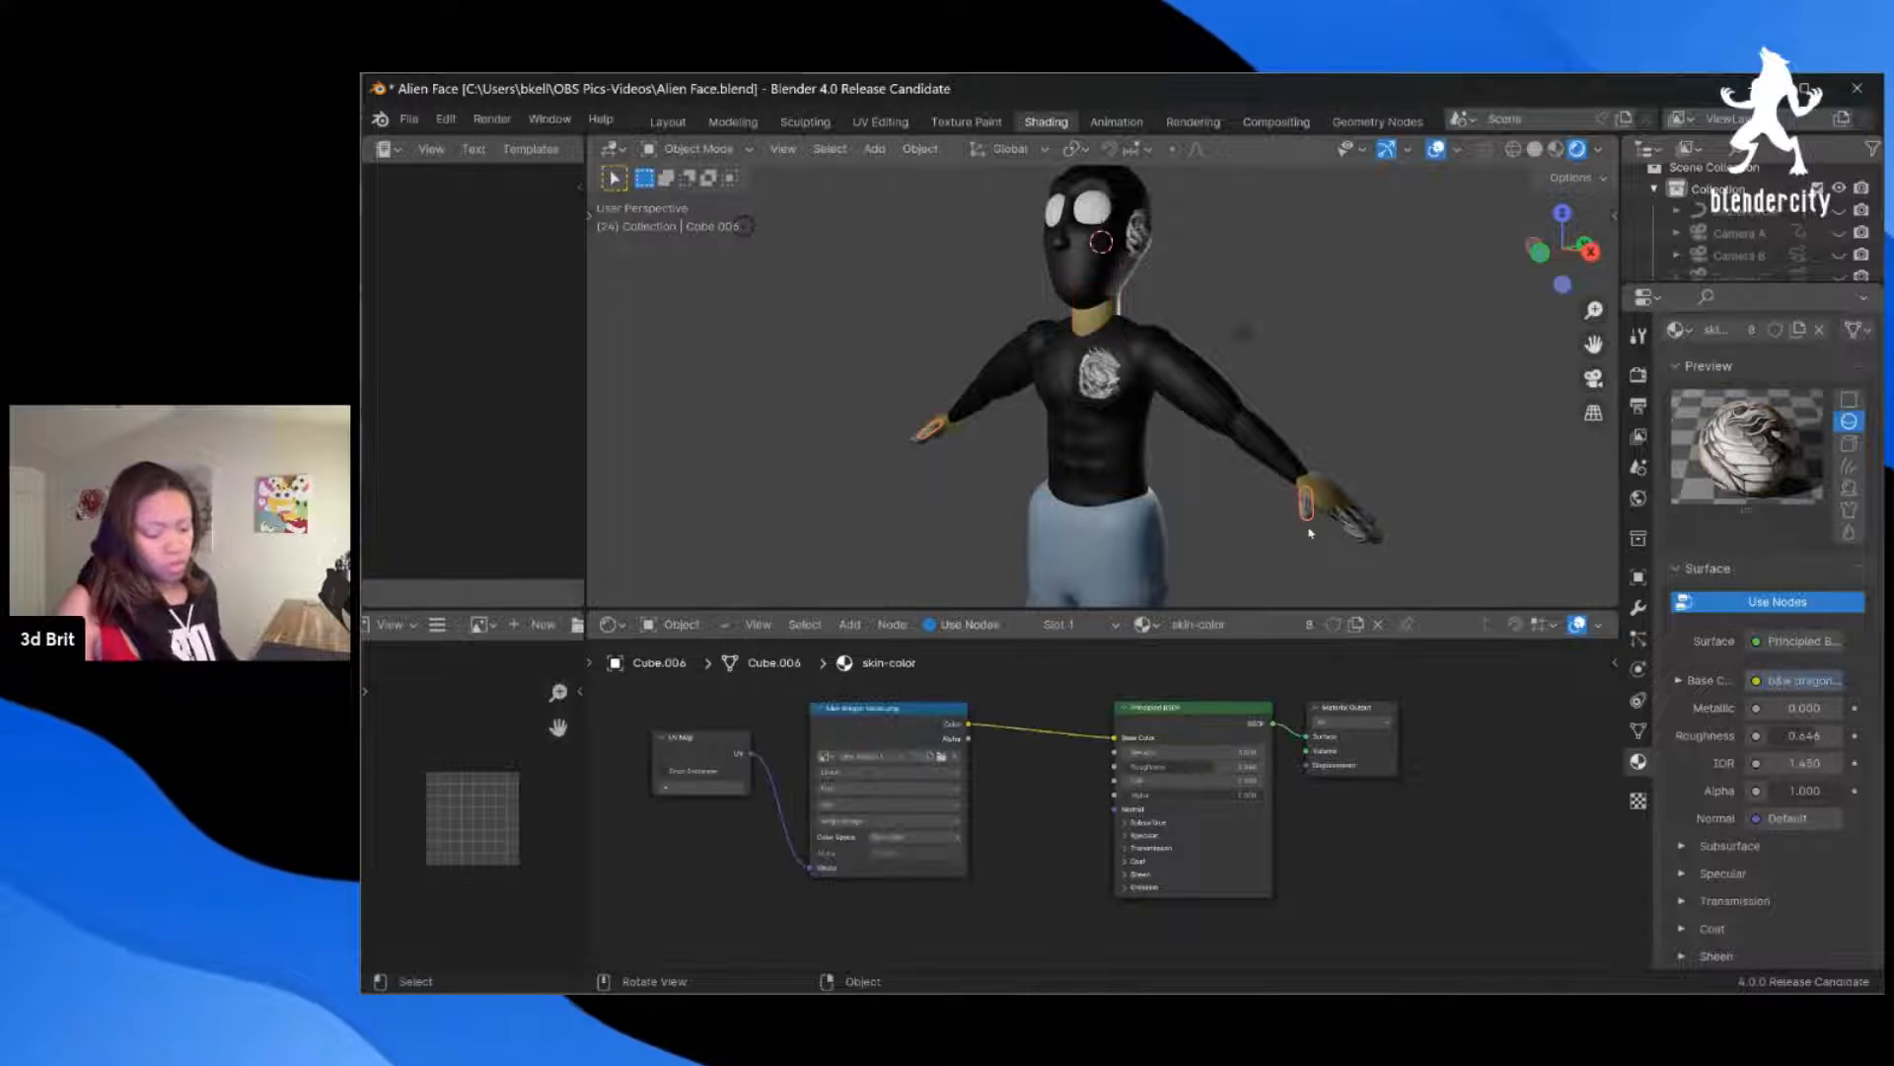
pyautogui.click(1107, 286)
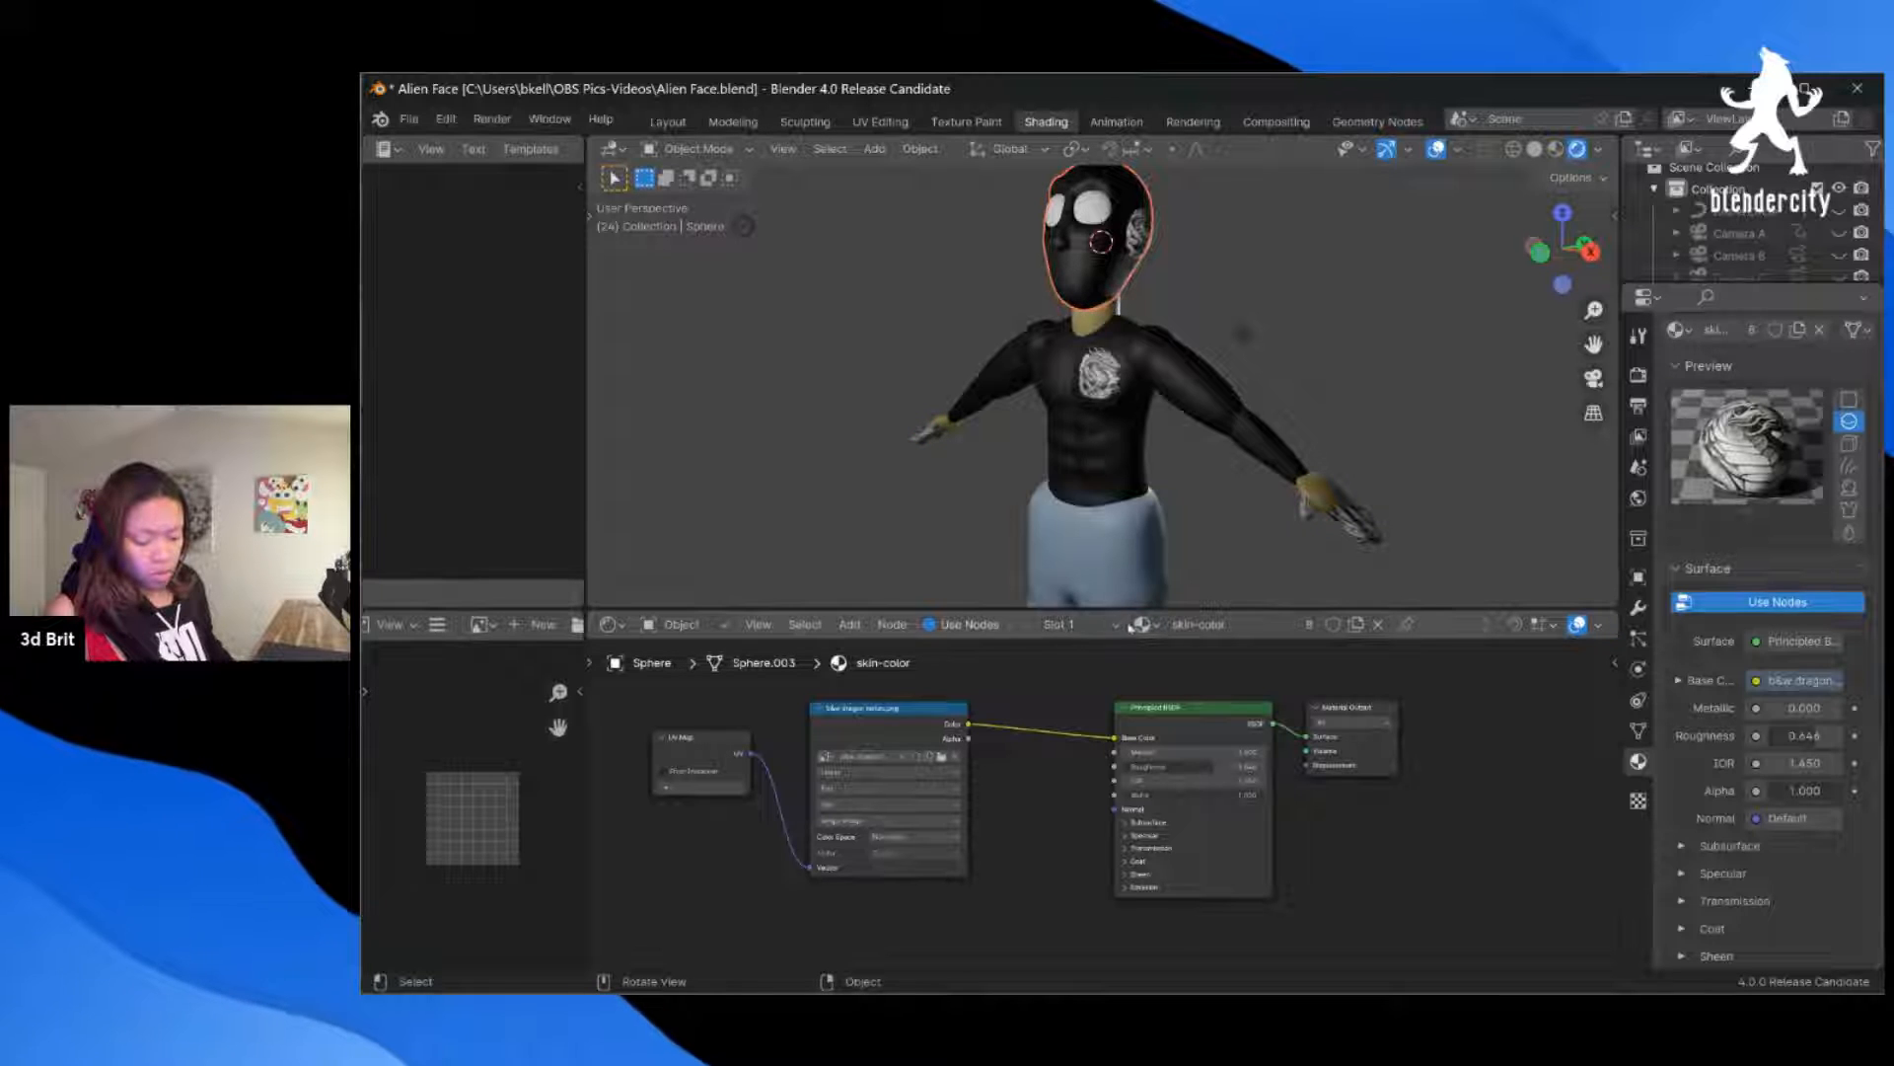
pyautogui.click(1142, 623)
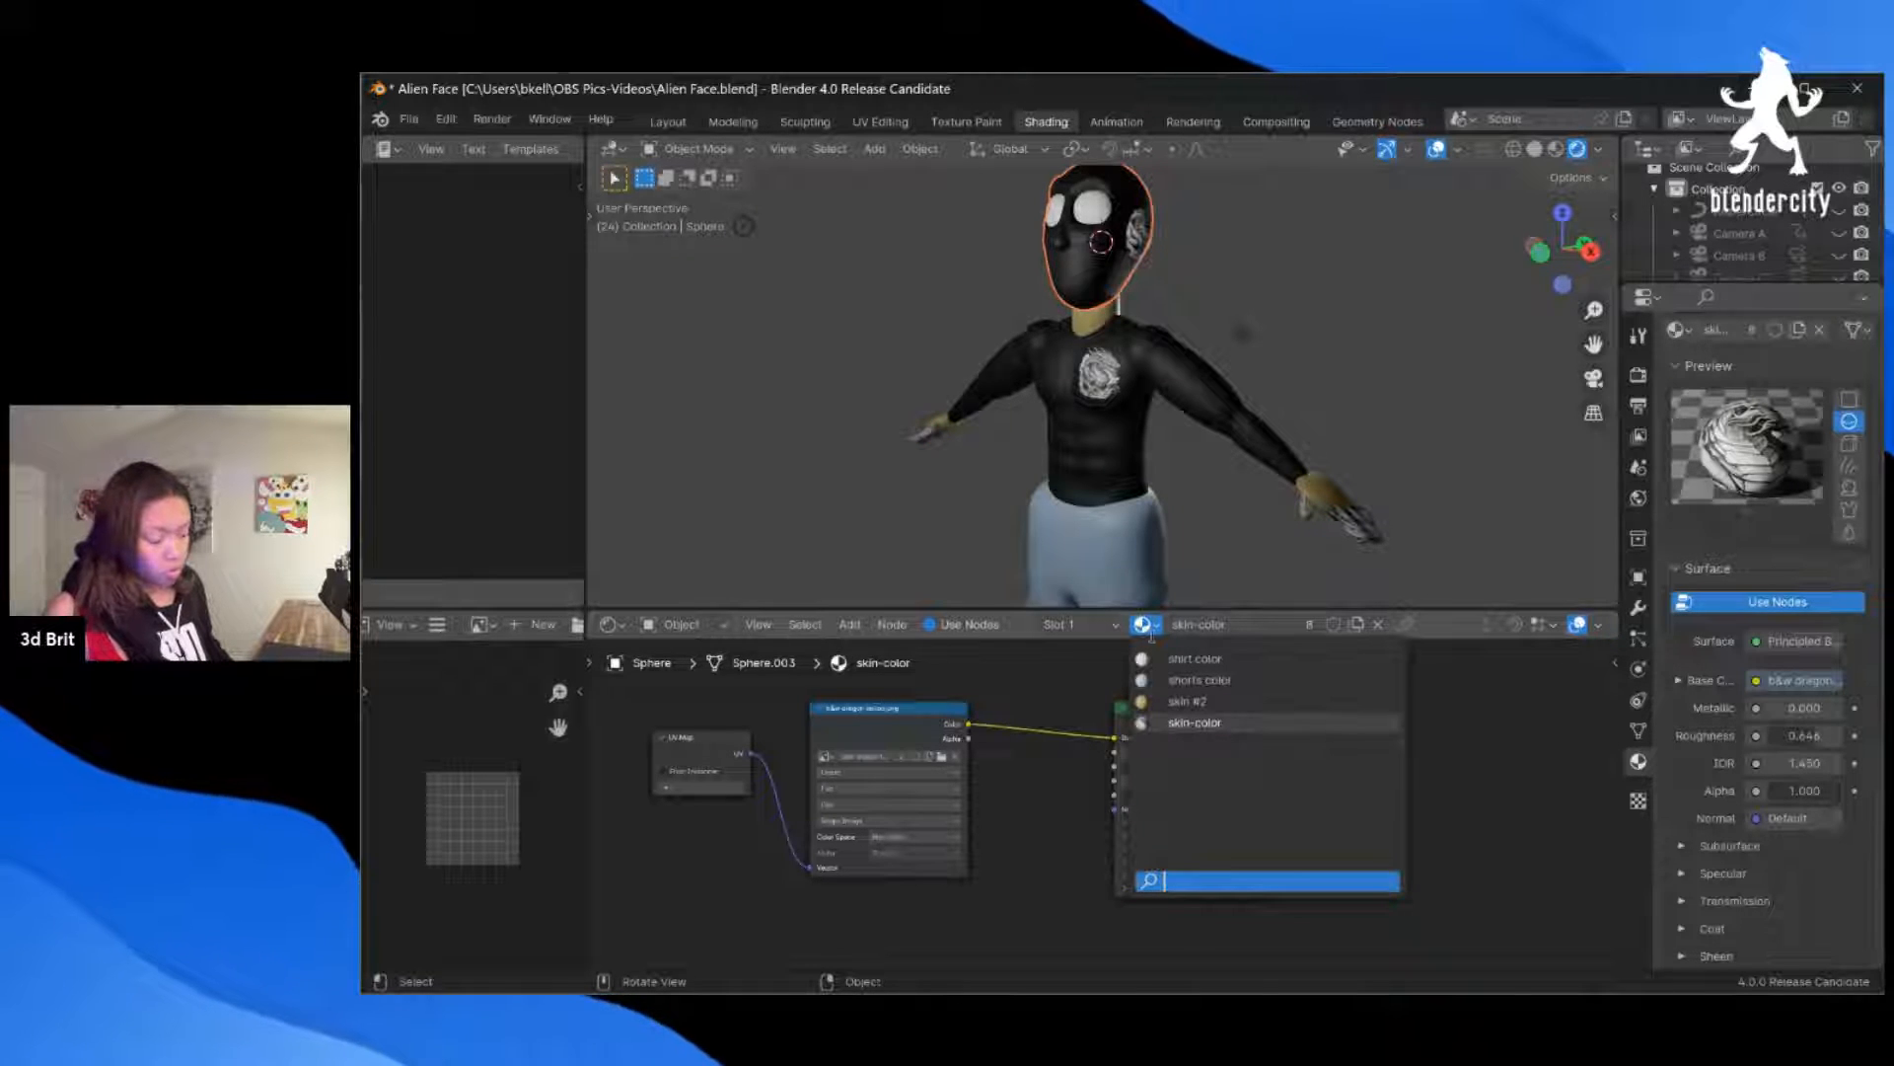
pyautogui.click(1187, 702)
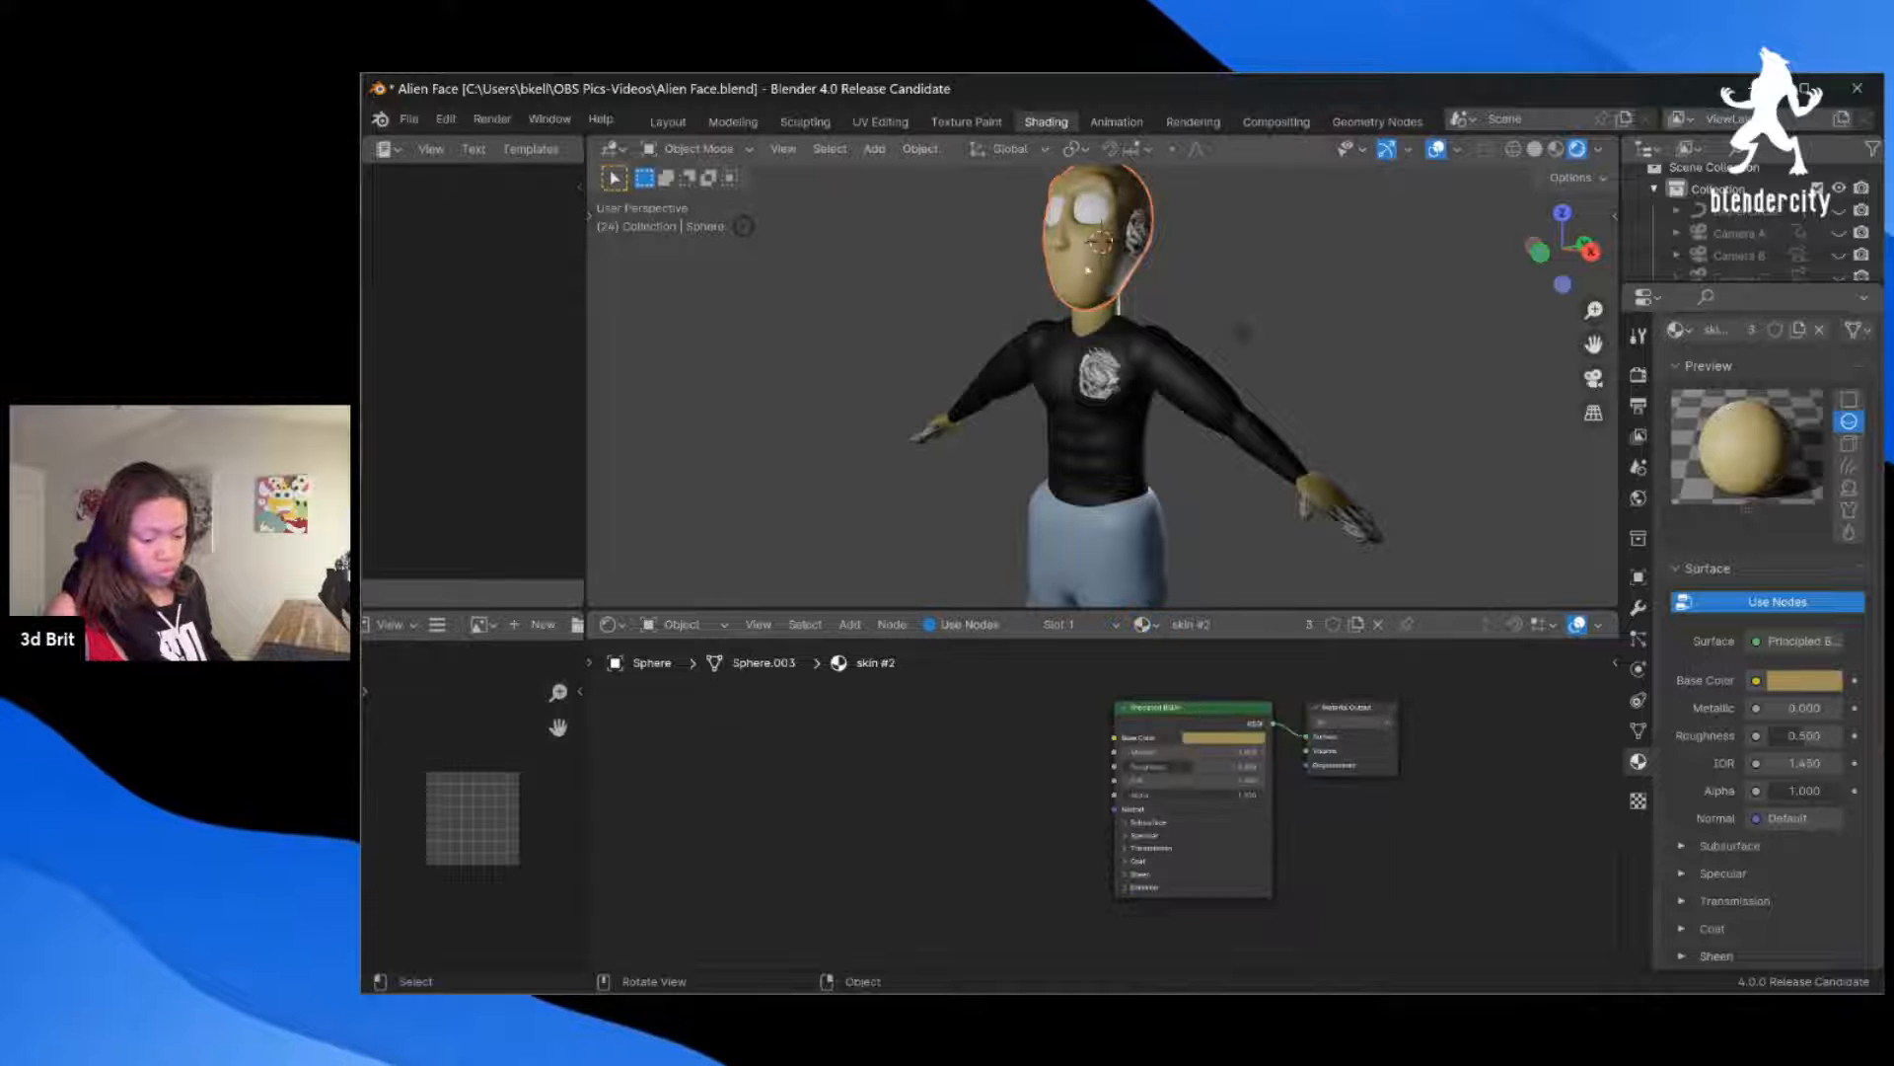
# Step: Assign the skin #2 material to the ears
pyautogui.click(1142, 243)
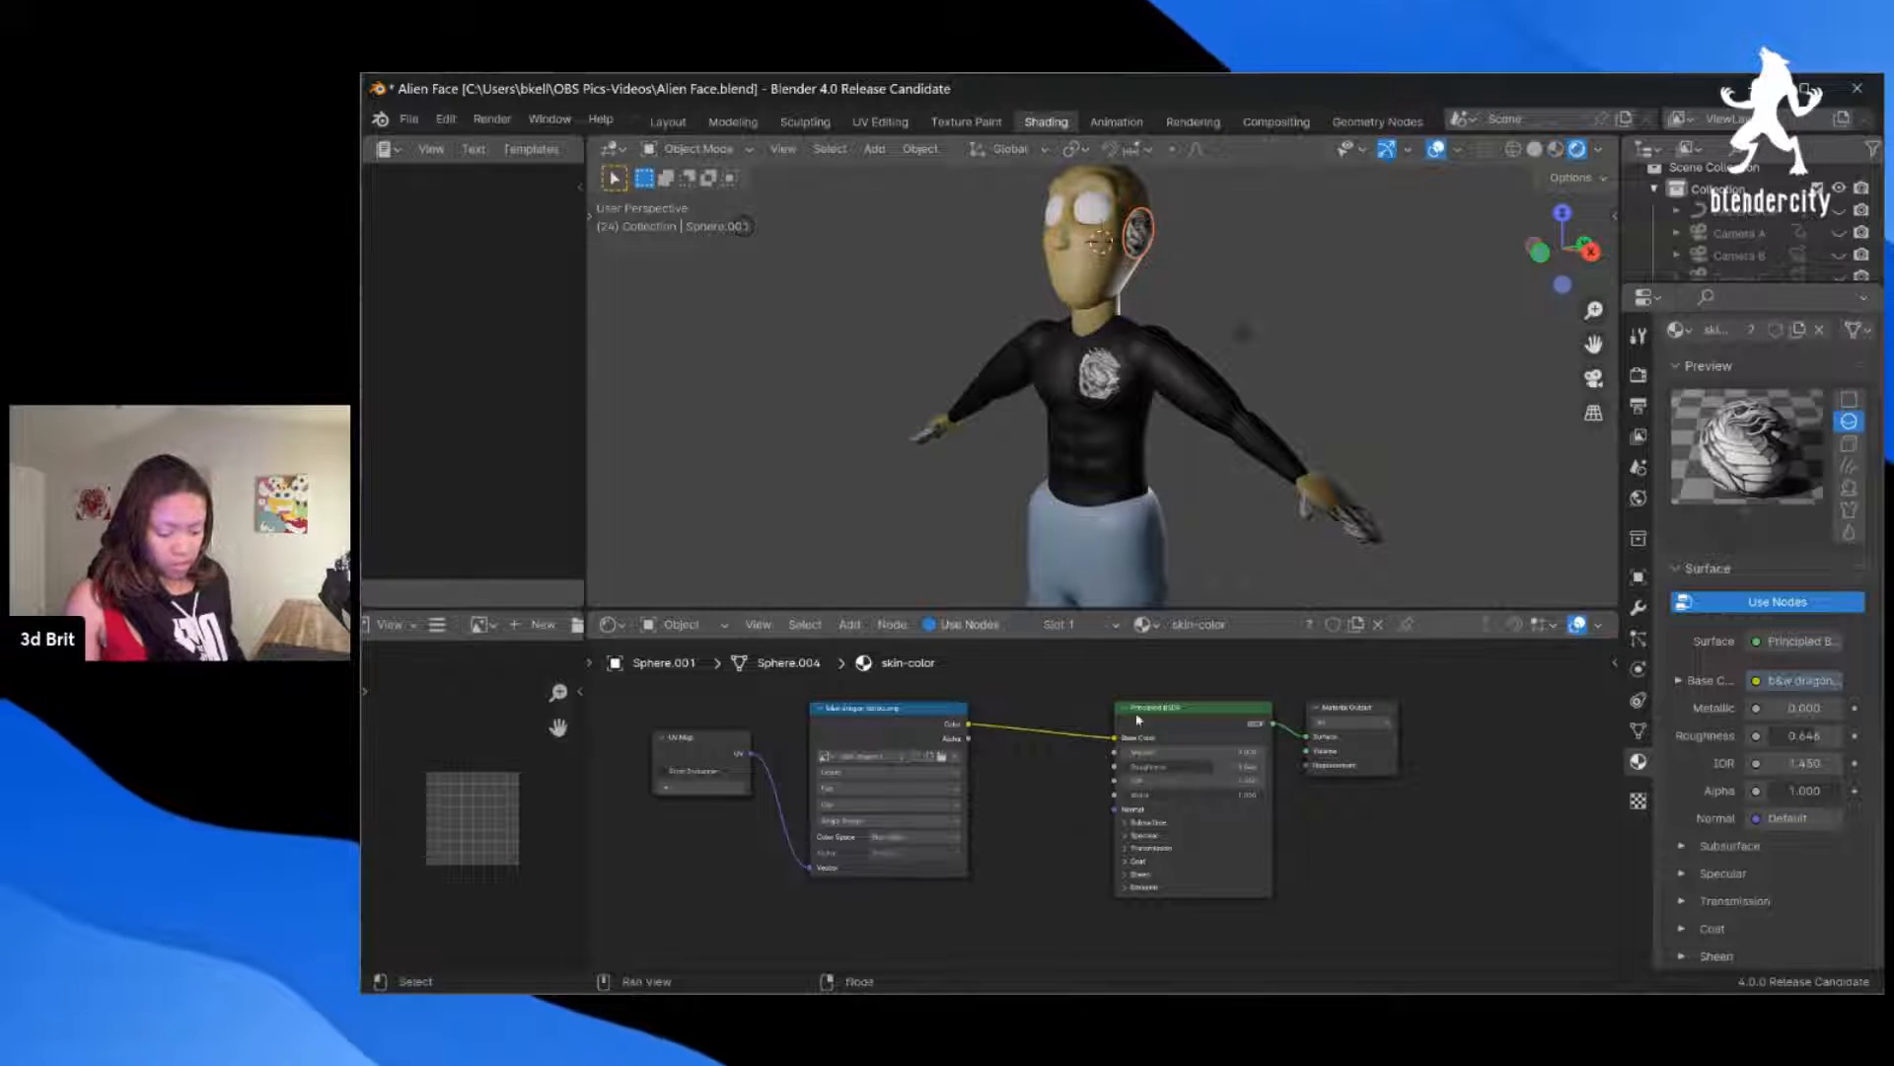
pyautogui.click(1143, 623)
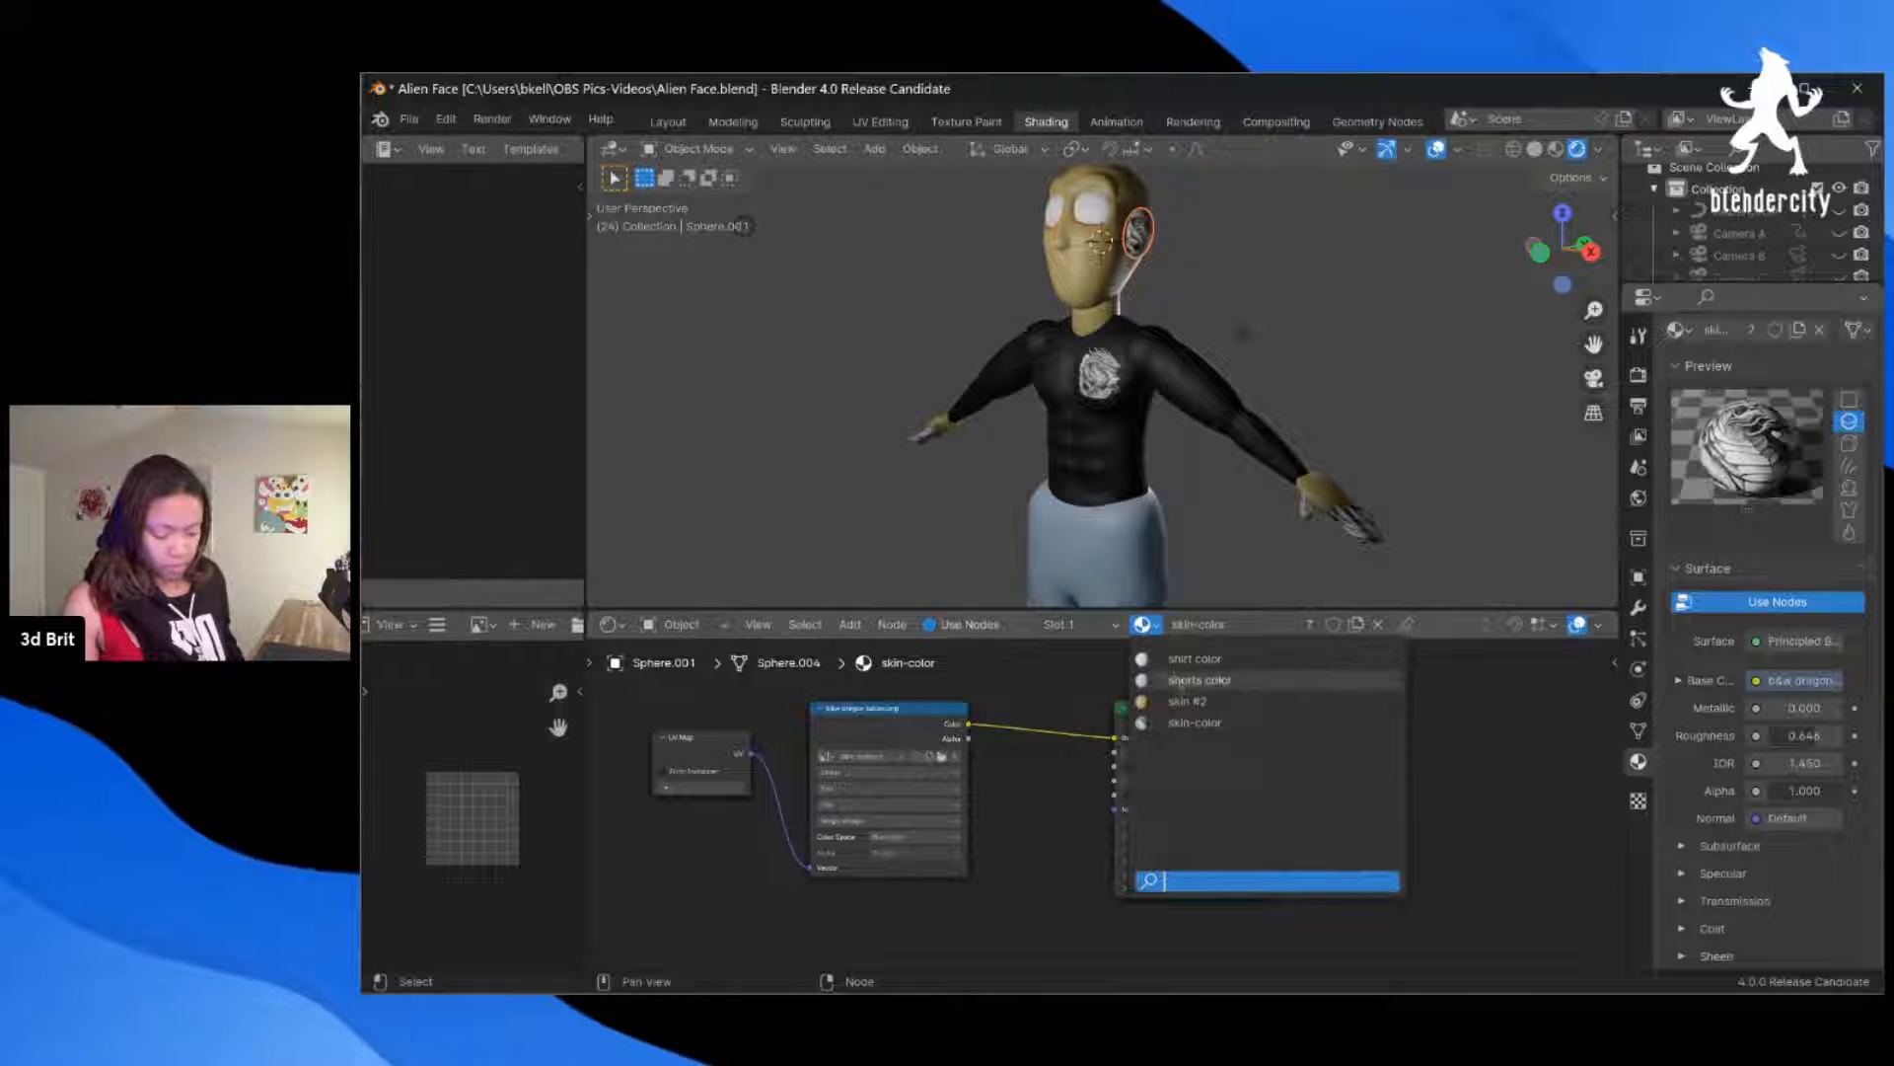
pyautogui.click(1186, 699)
pyautogui.moveTo(1167, 453); pyautogui.dragTo(1230, 350, button='middle')
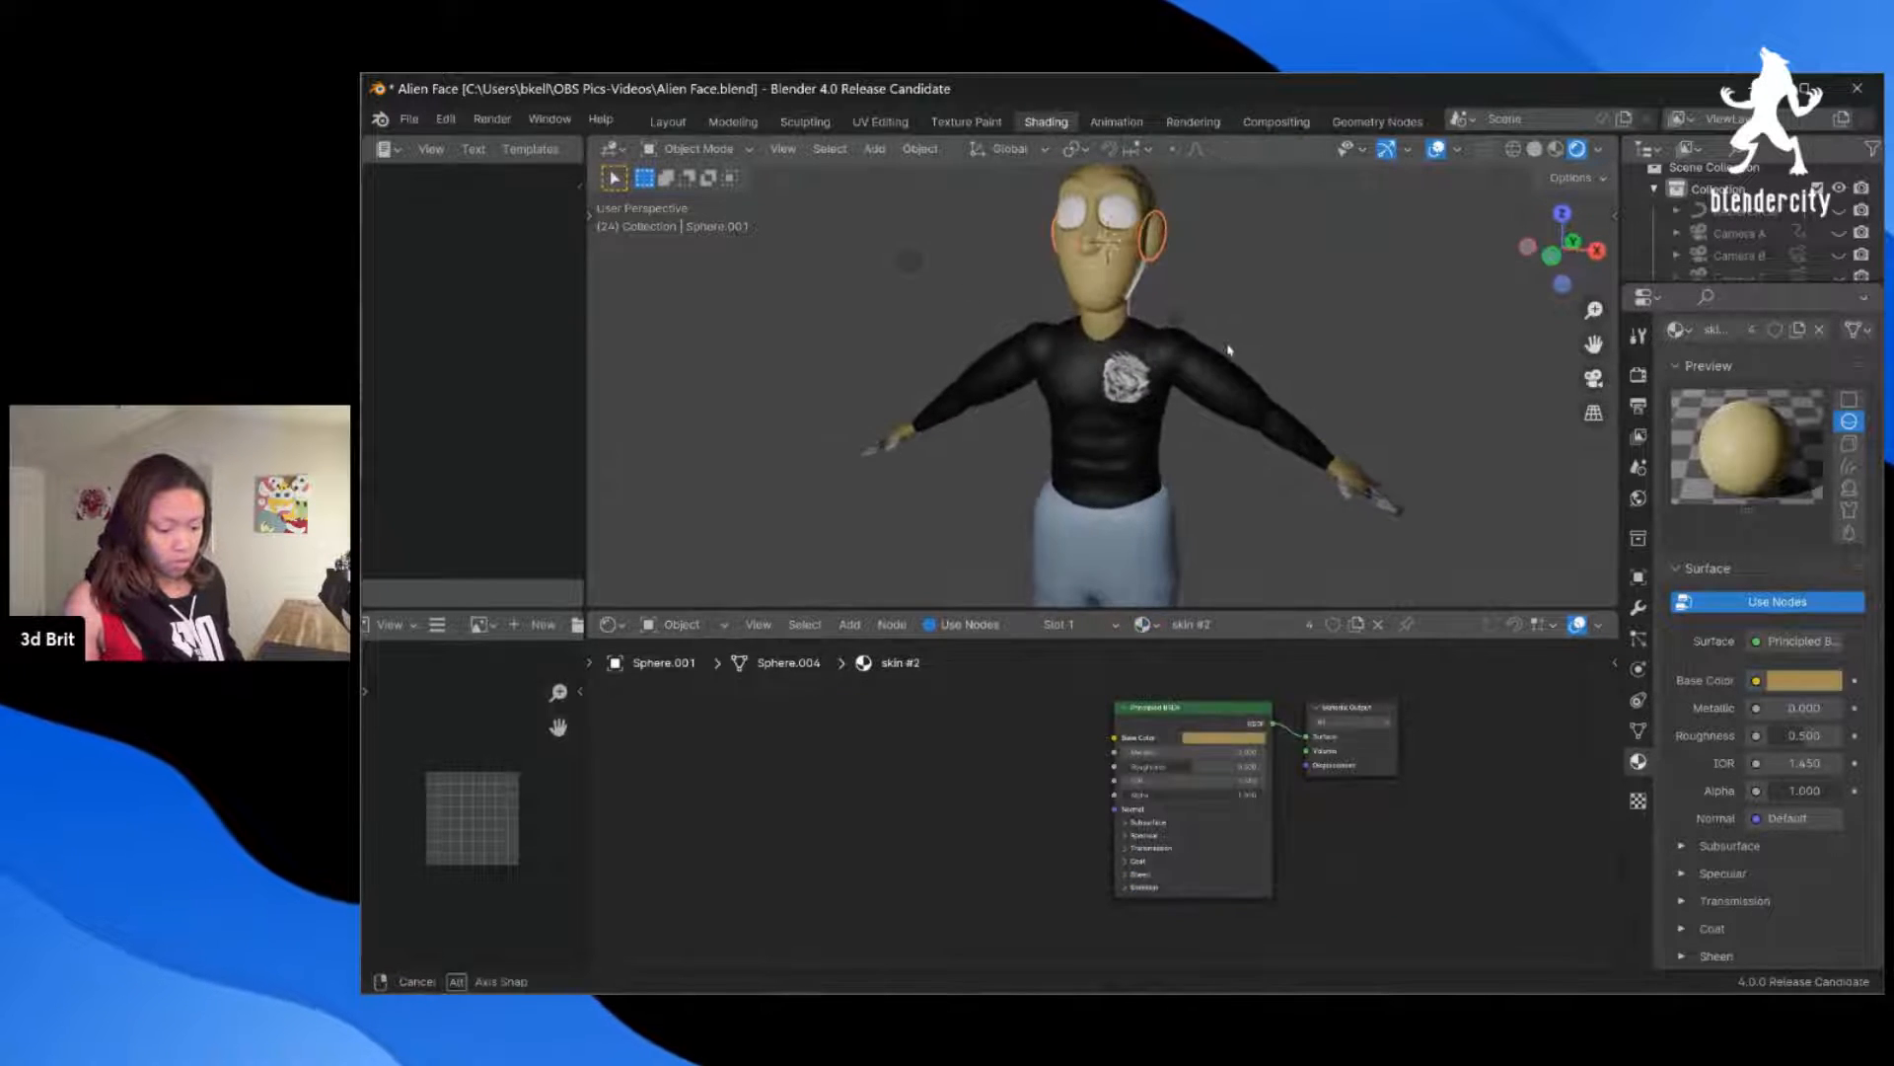
# Step: Assign the skin #2 material to the thumbs
pyautogui.press('KP_1')
pyautogui.moveTo(1359, 447); pyautogui.dragTo(1344, 494, button='middle')
pyautogui.click(1342, 496)
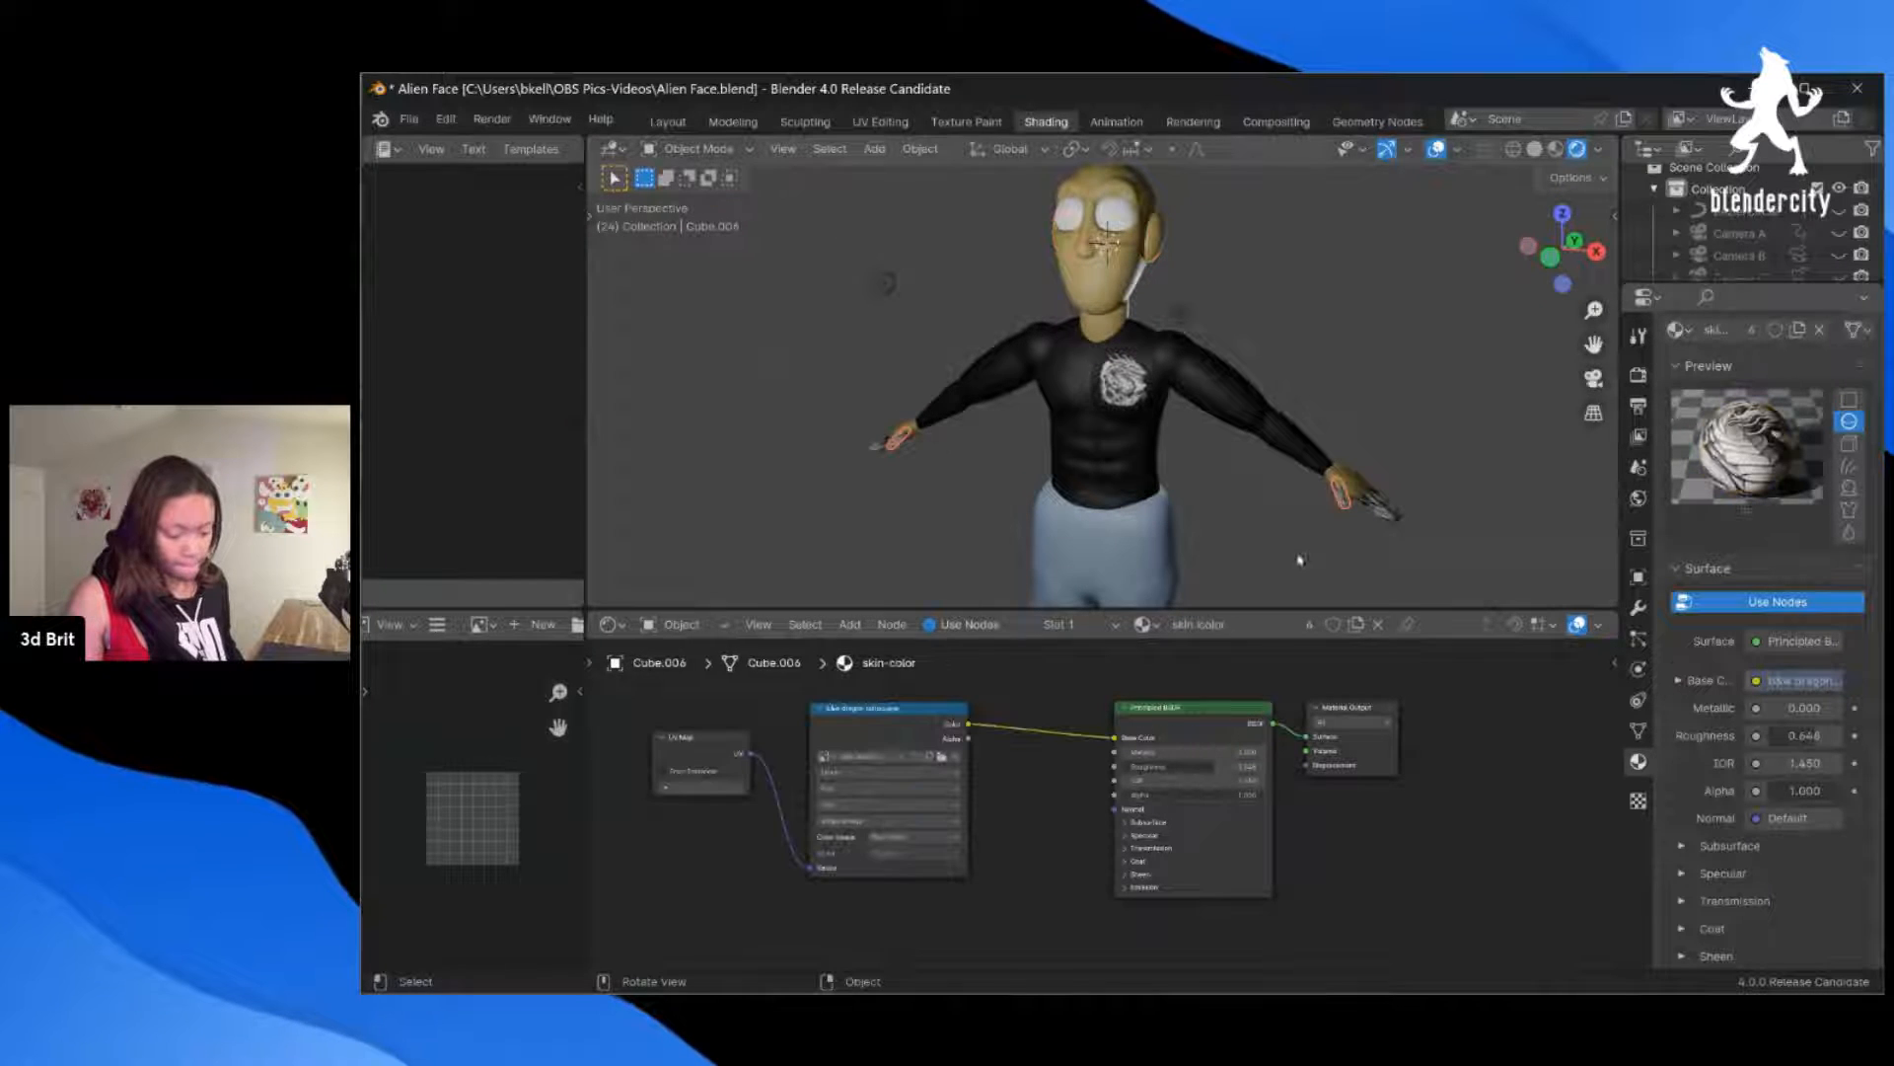
pyautogui.click(1144, 624)
pyautogui.click(1186, 701)
# Step: Assign the skin #2 material to the fingers next to the thumbs
pyautogui.click(1376, 511)
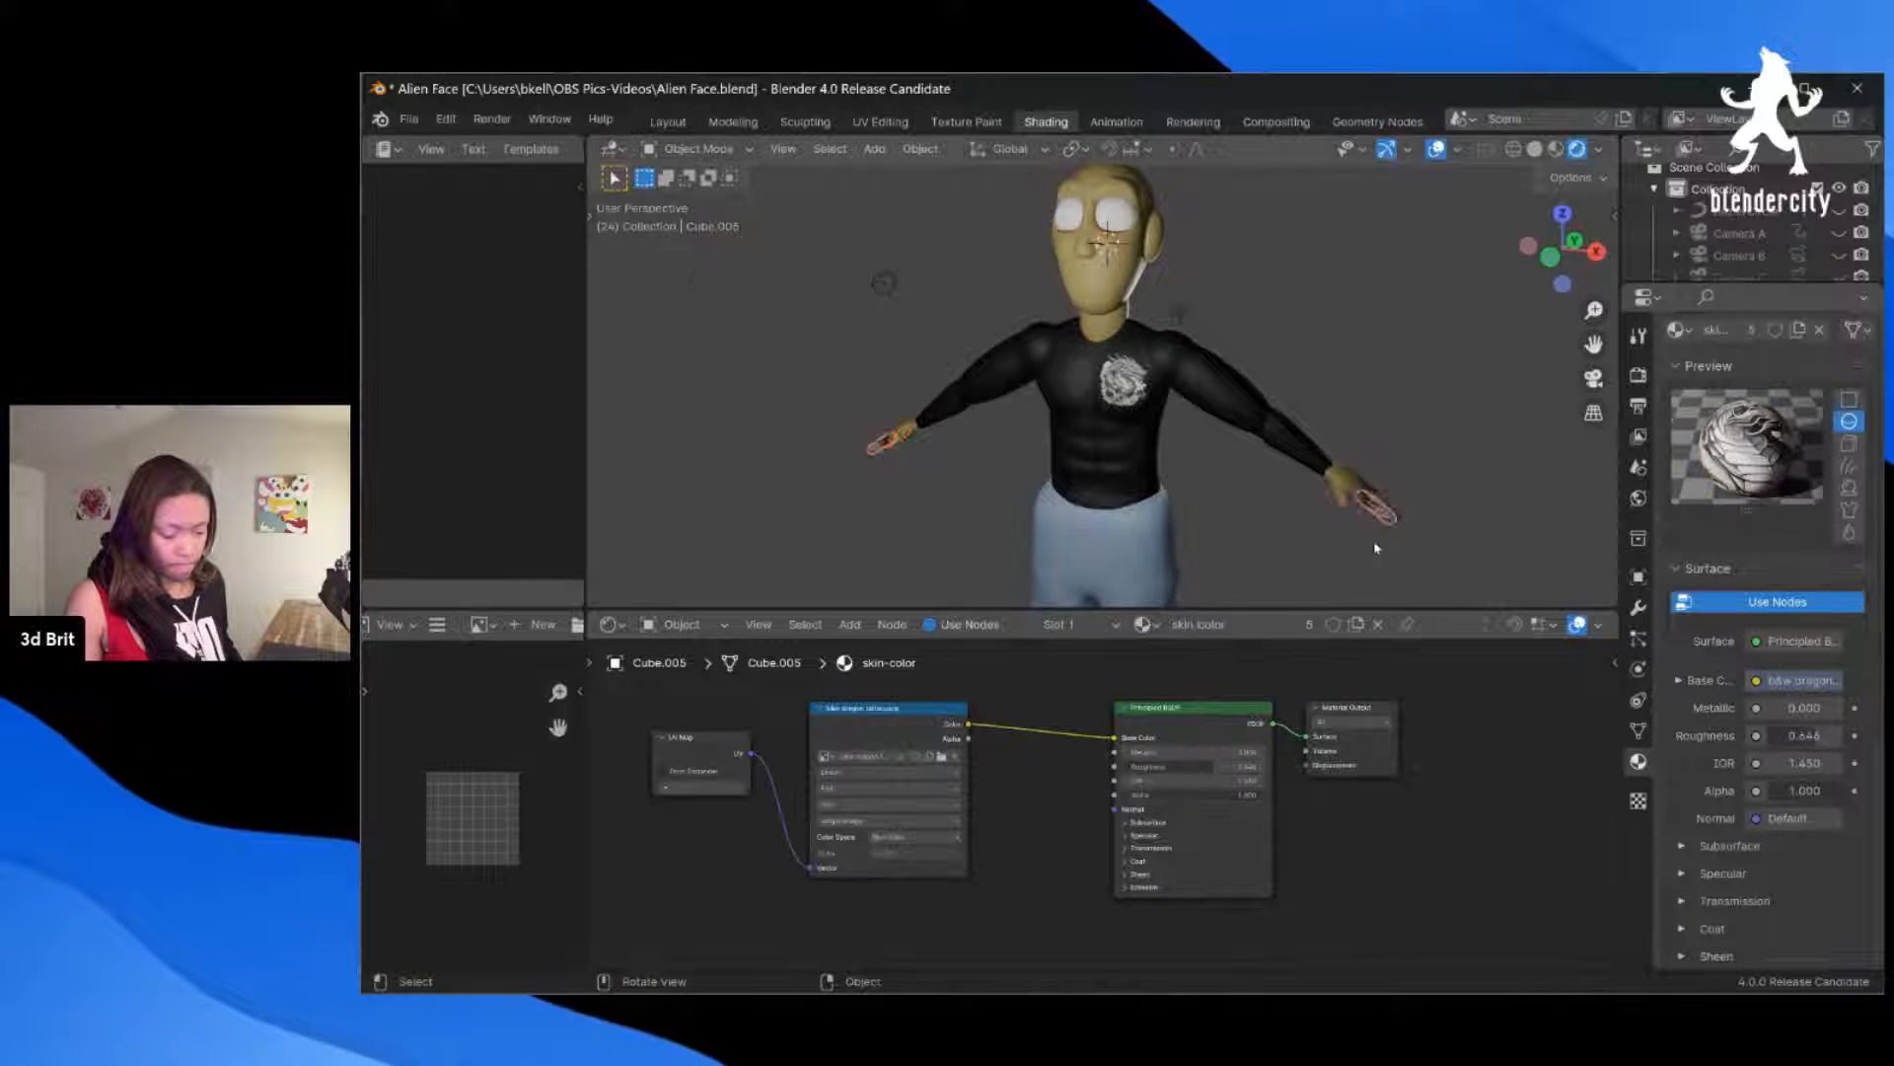
pyautogui.moveTo(1375, 541); pyautogui.dragTo(1240, 558, button='middle')
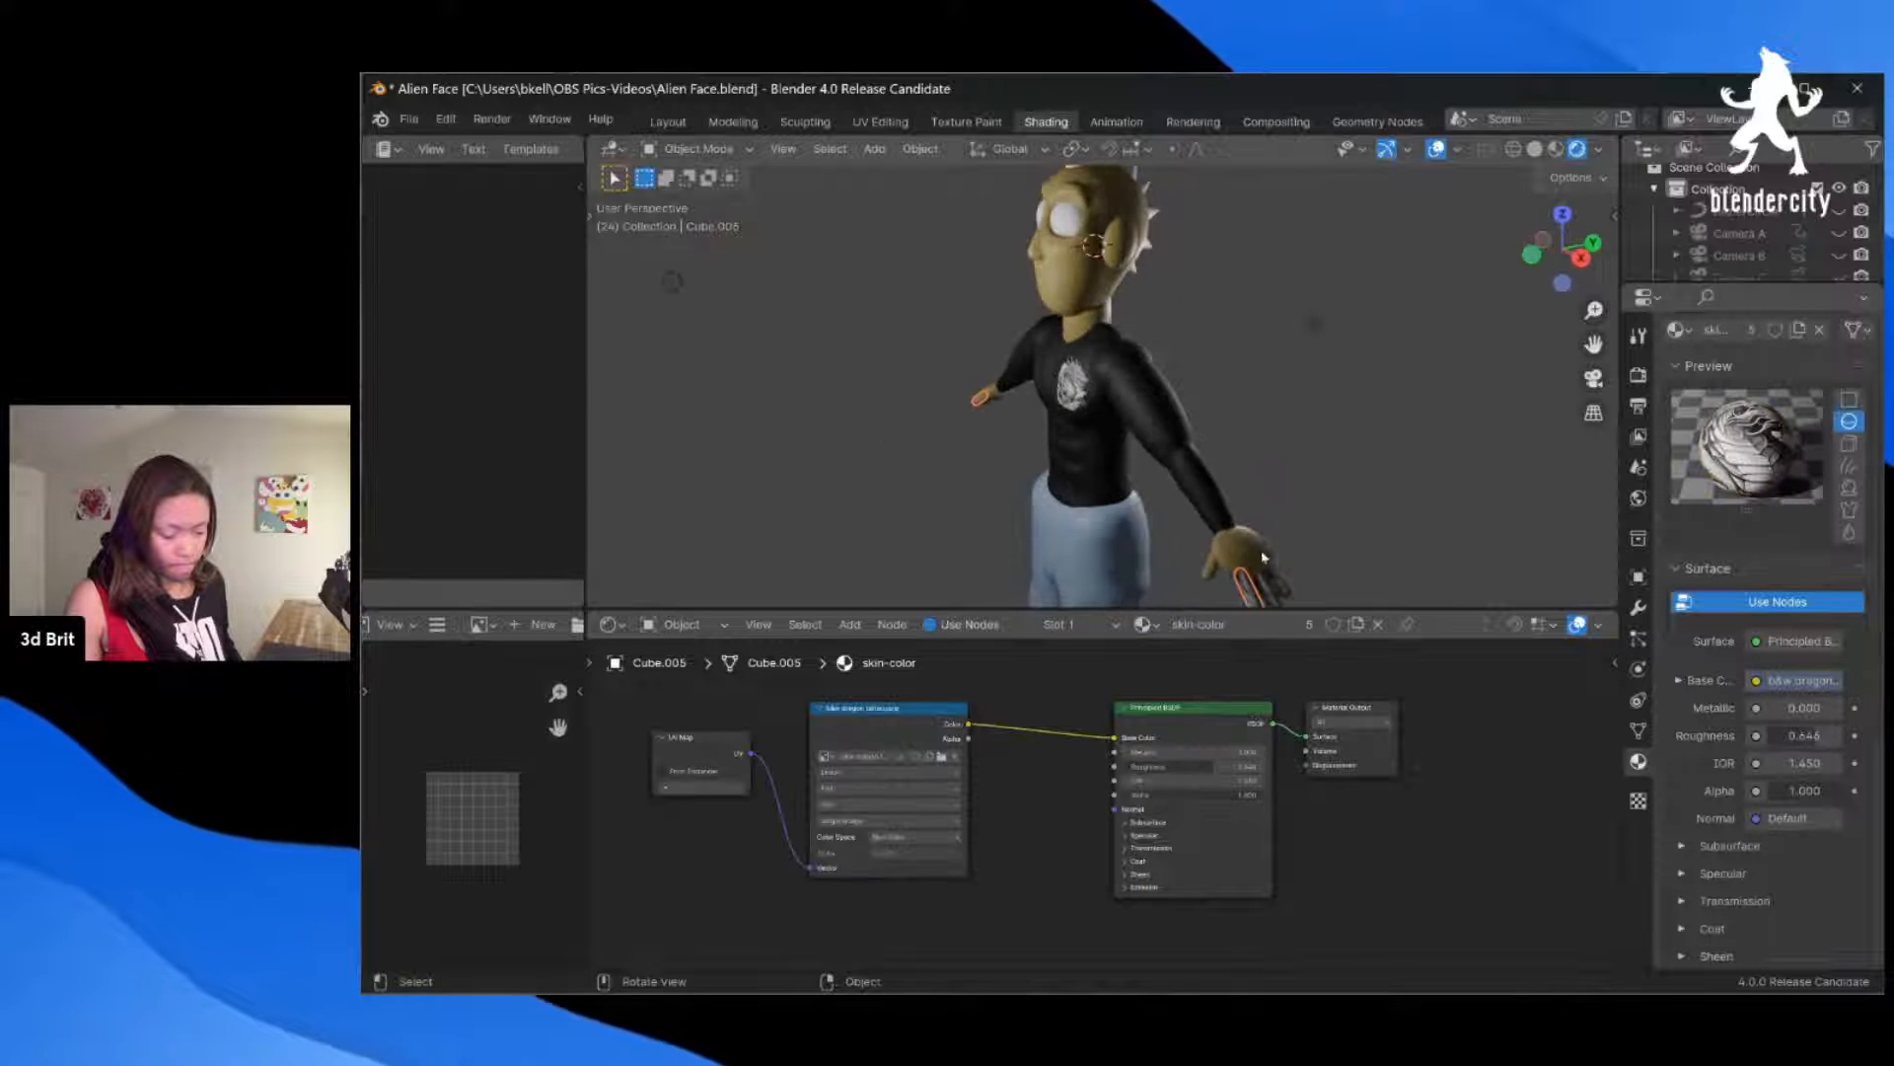
pyautogui.click(1145, 624)
pyautogui.click(1195, 700)
pyautogui.scroll(-1, 1299, 582)
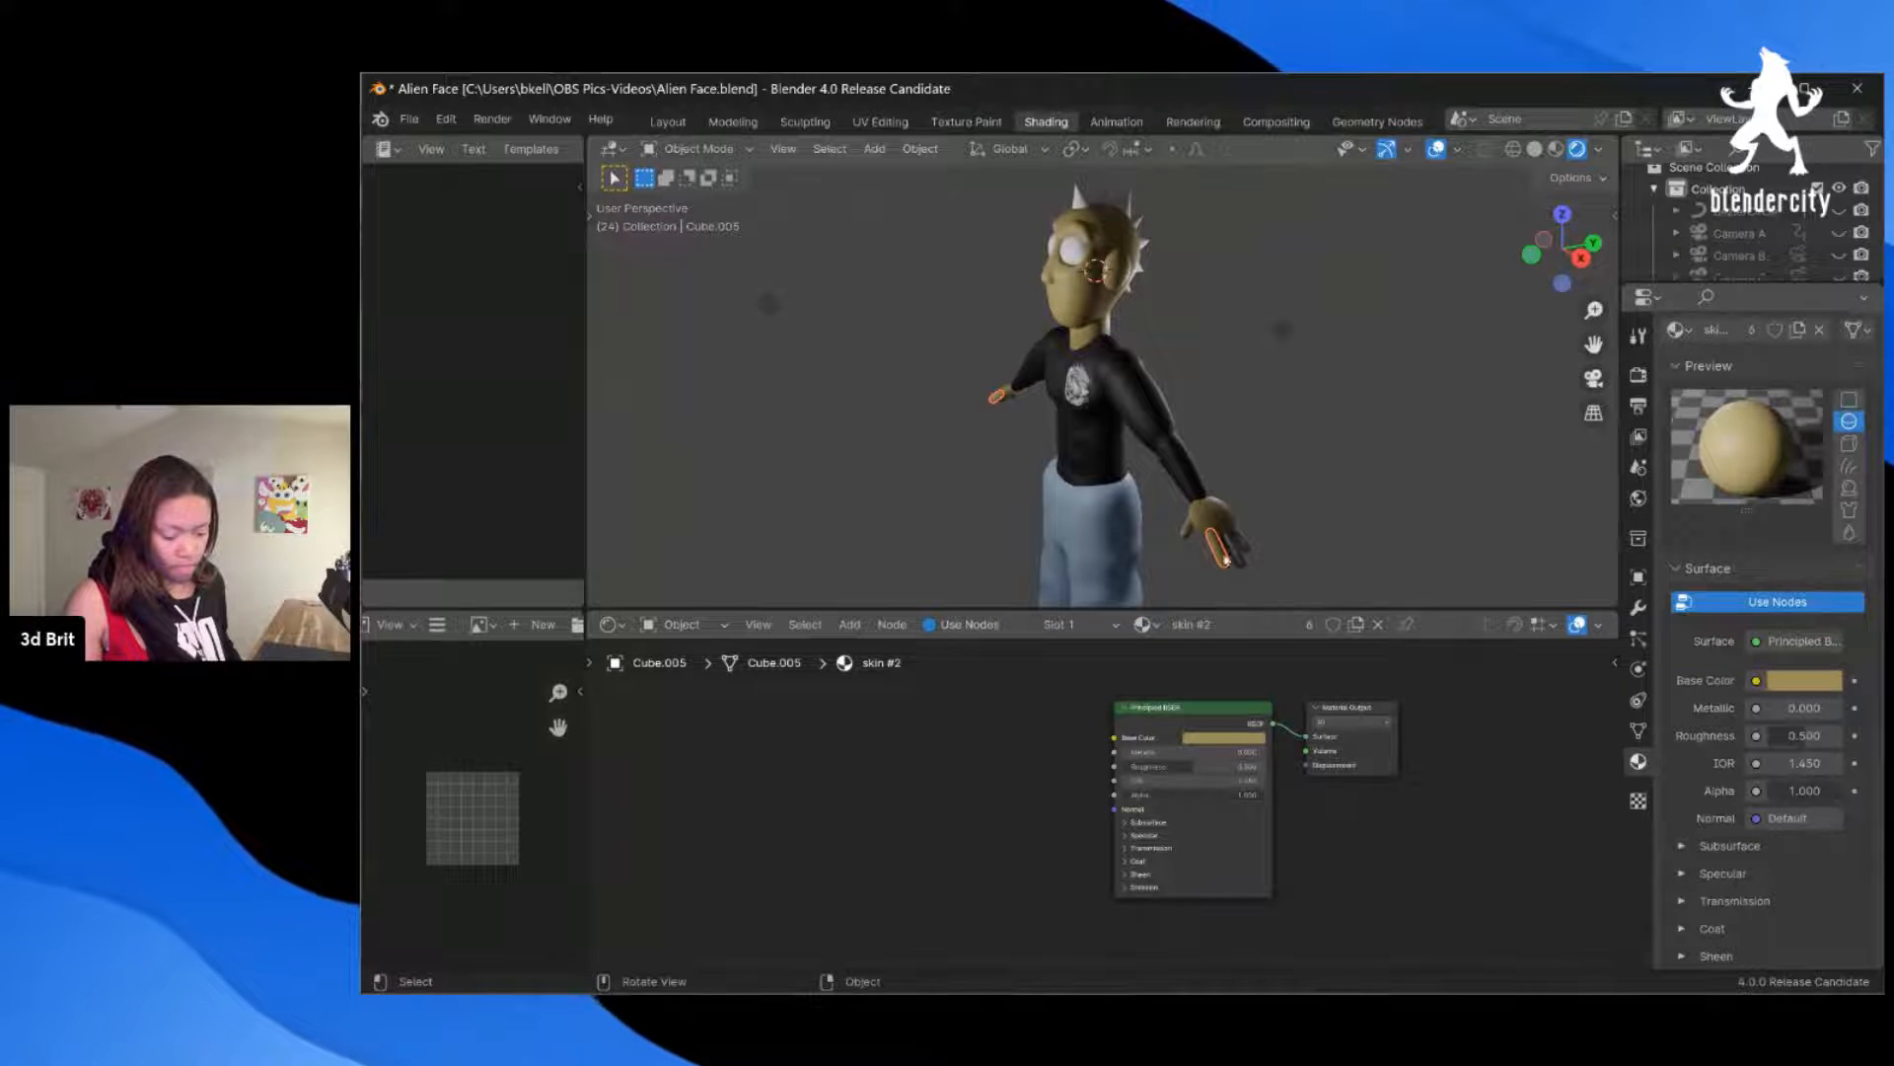
# Step: Assign the skin #2 material to the two remaining finger objects of the hands
pyautogui.click(1233, 559)
pyautogui.click(1142, 624)
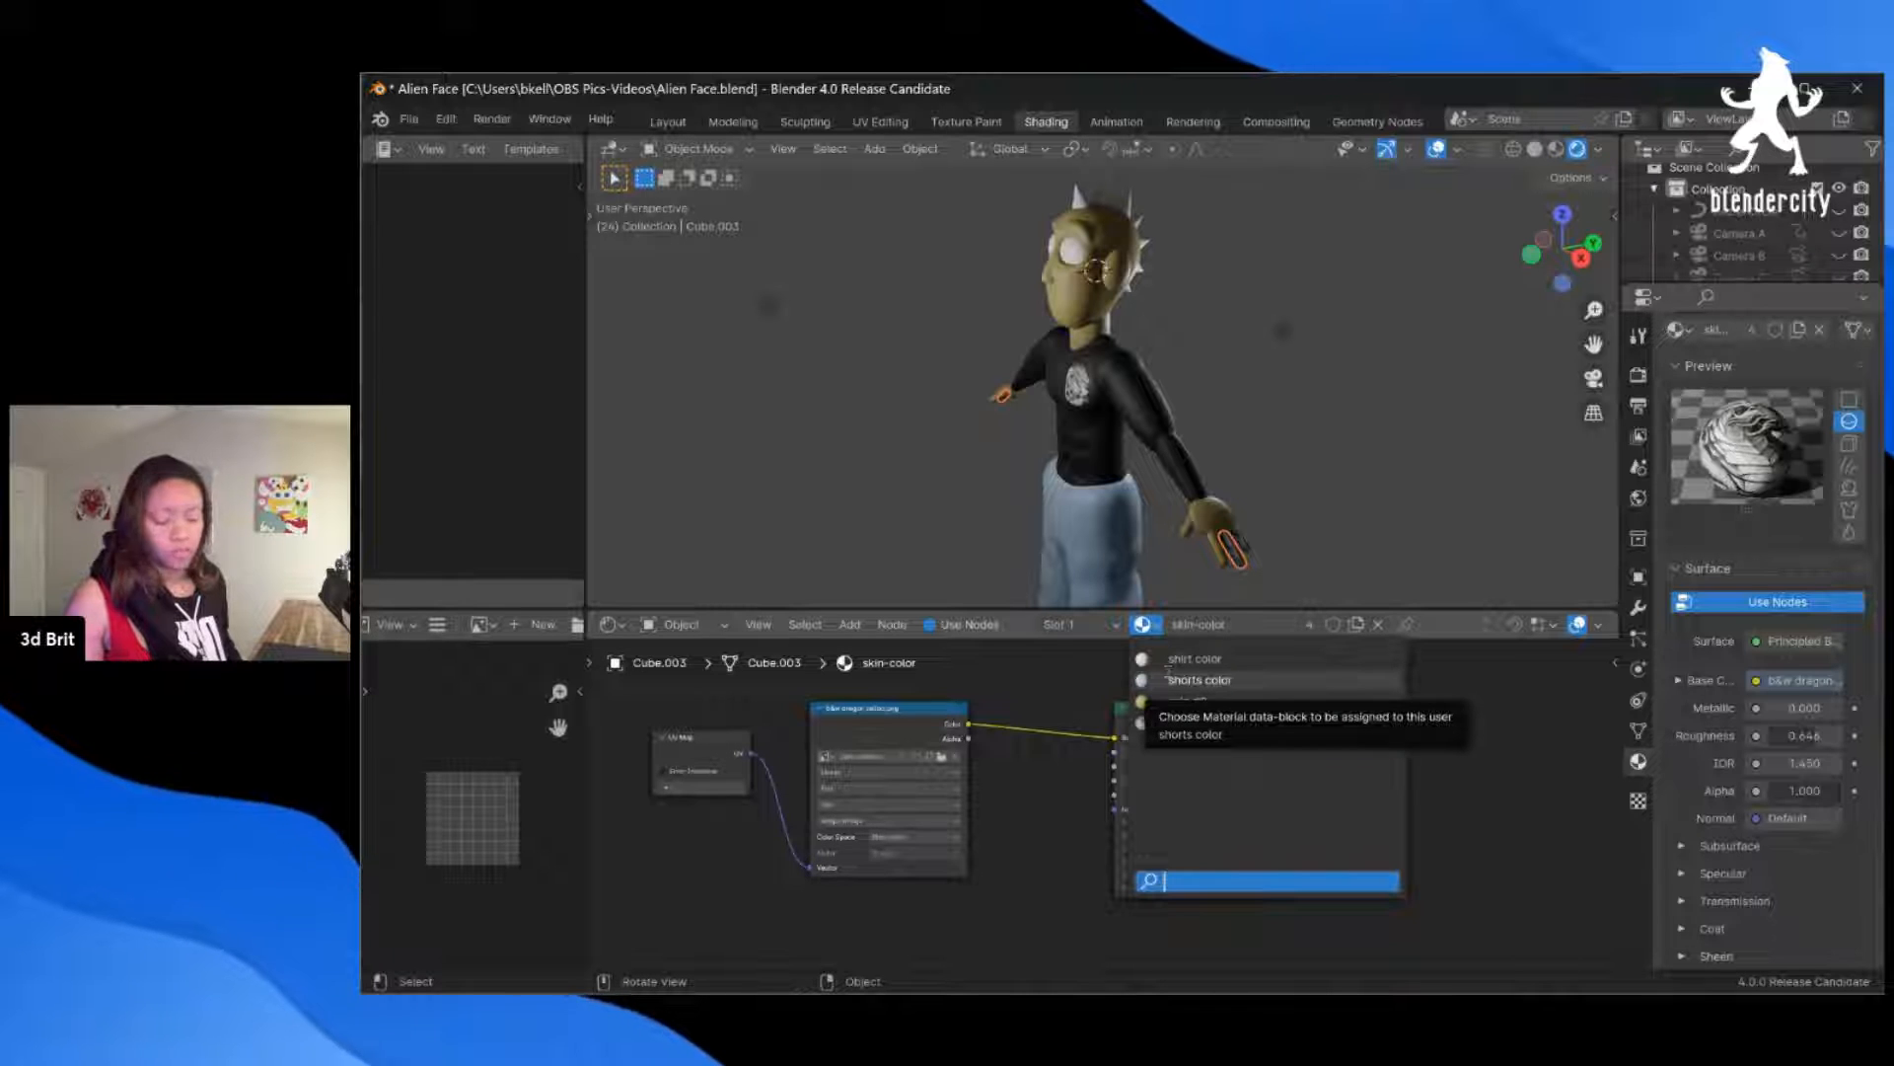
pyautogui.click(1238, 557)
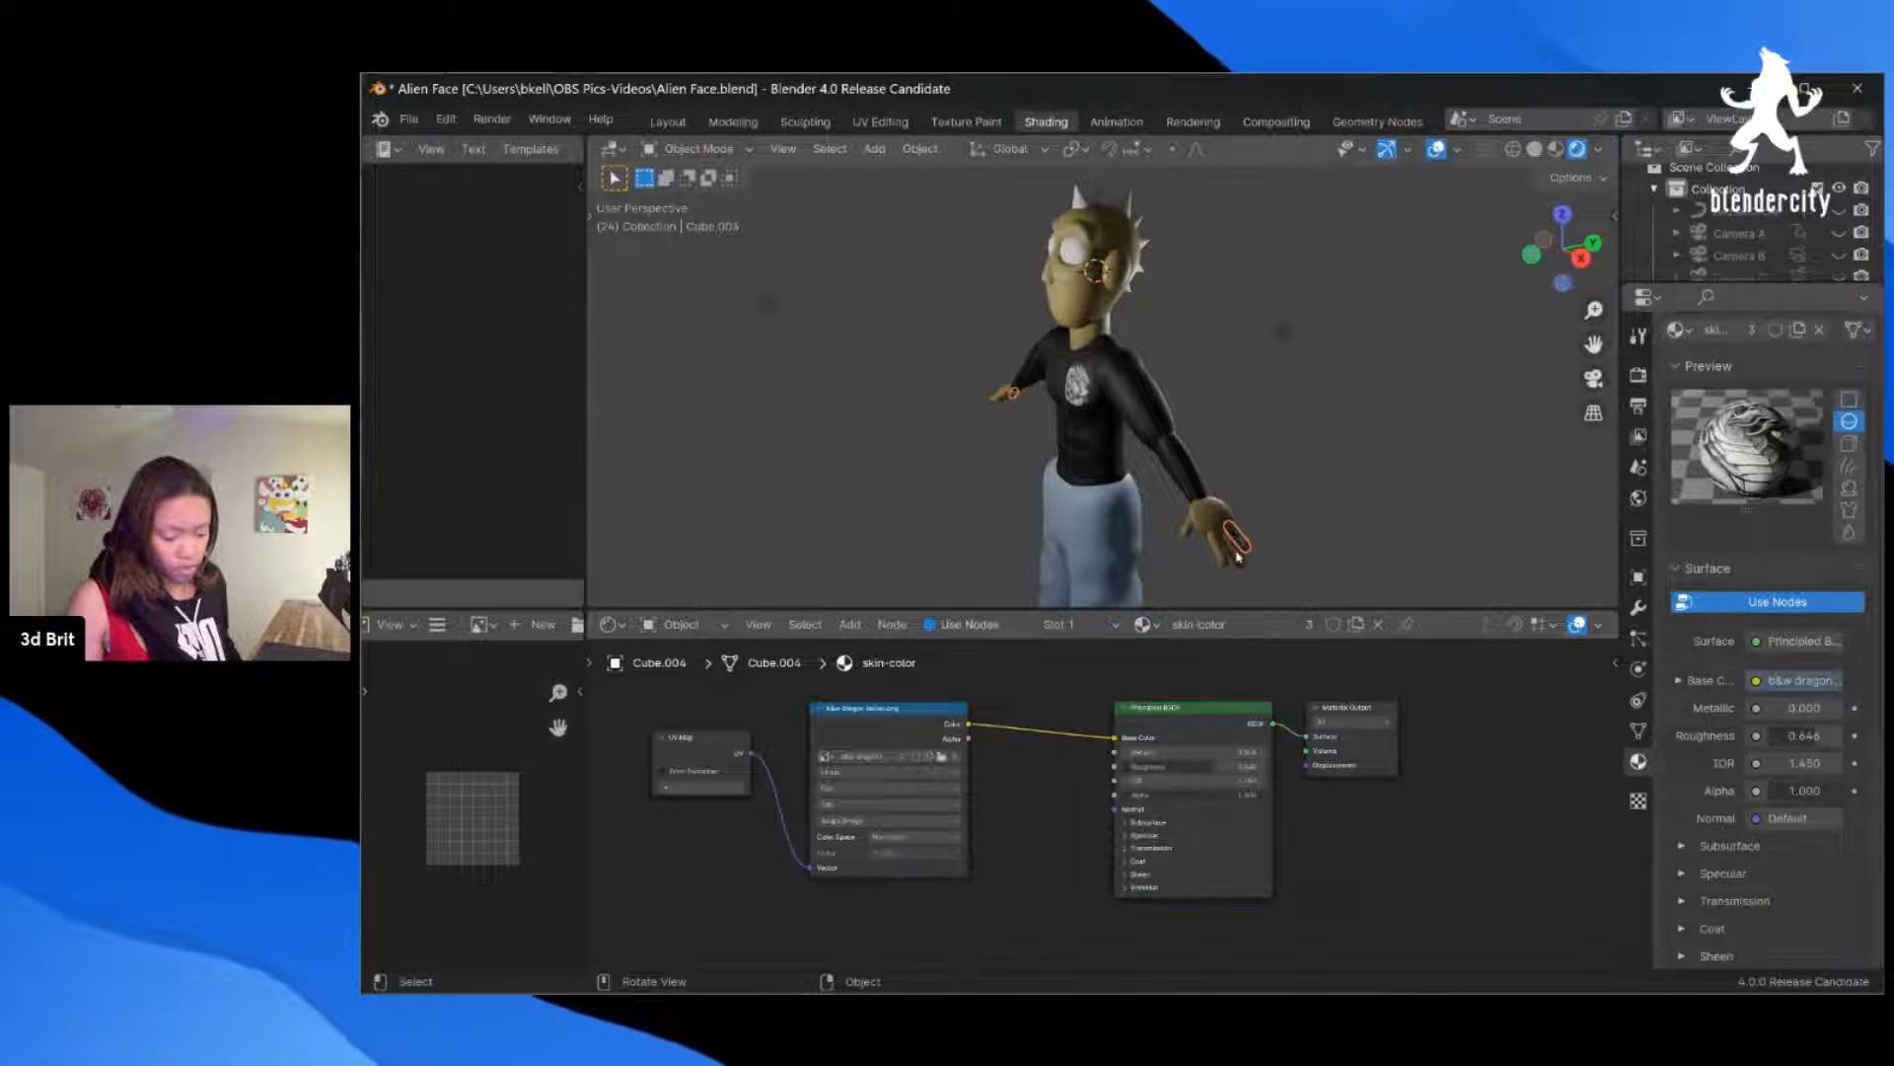
pyautogui.click(1142, 625)
pyautogui.click(1181, 698)
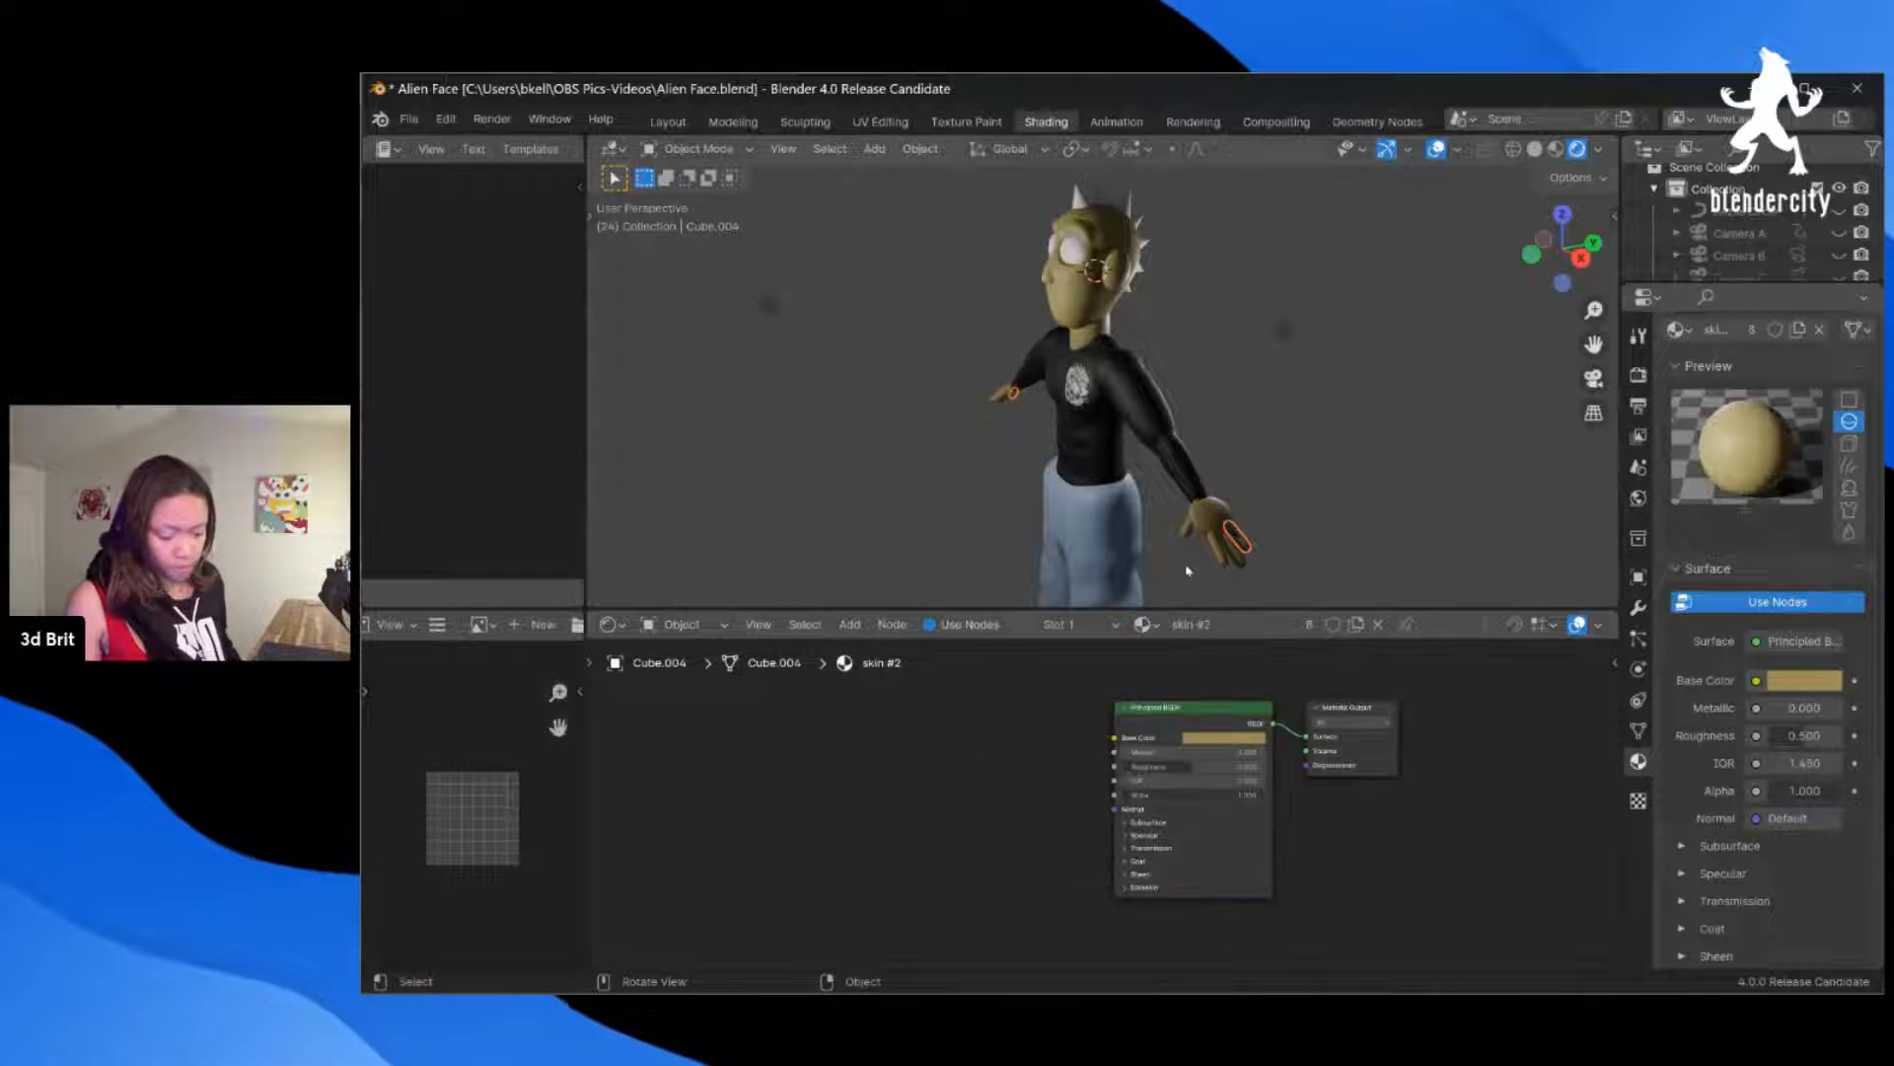
# Step: Assign the skin #2 material to the lower legs below the shorts
pyautogui.moveTo(1187, 571); pyautogui.dragTo(1378, 537, button='middle')
pyautogui.press('KP_1')
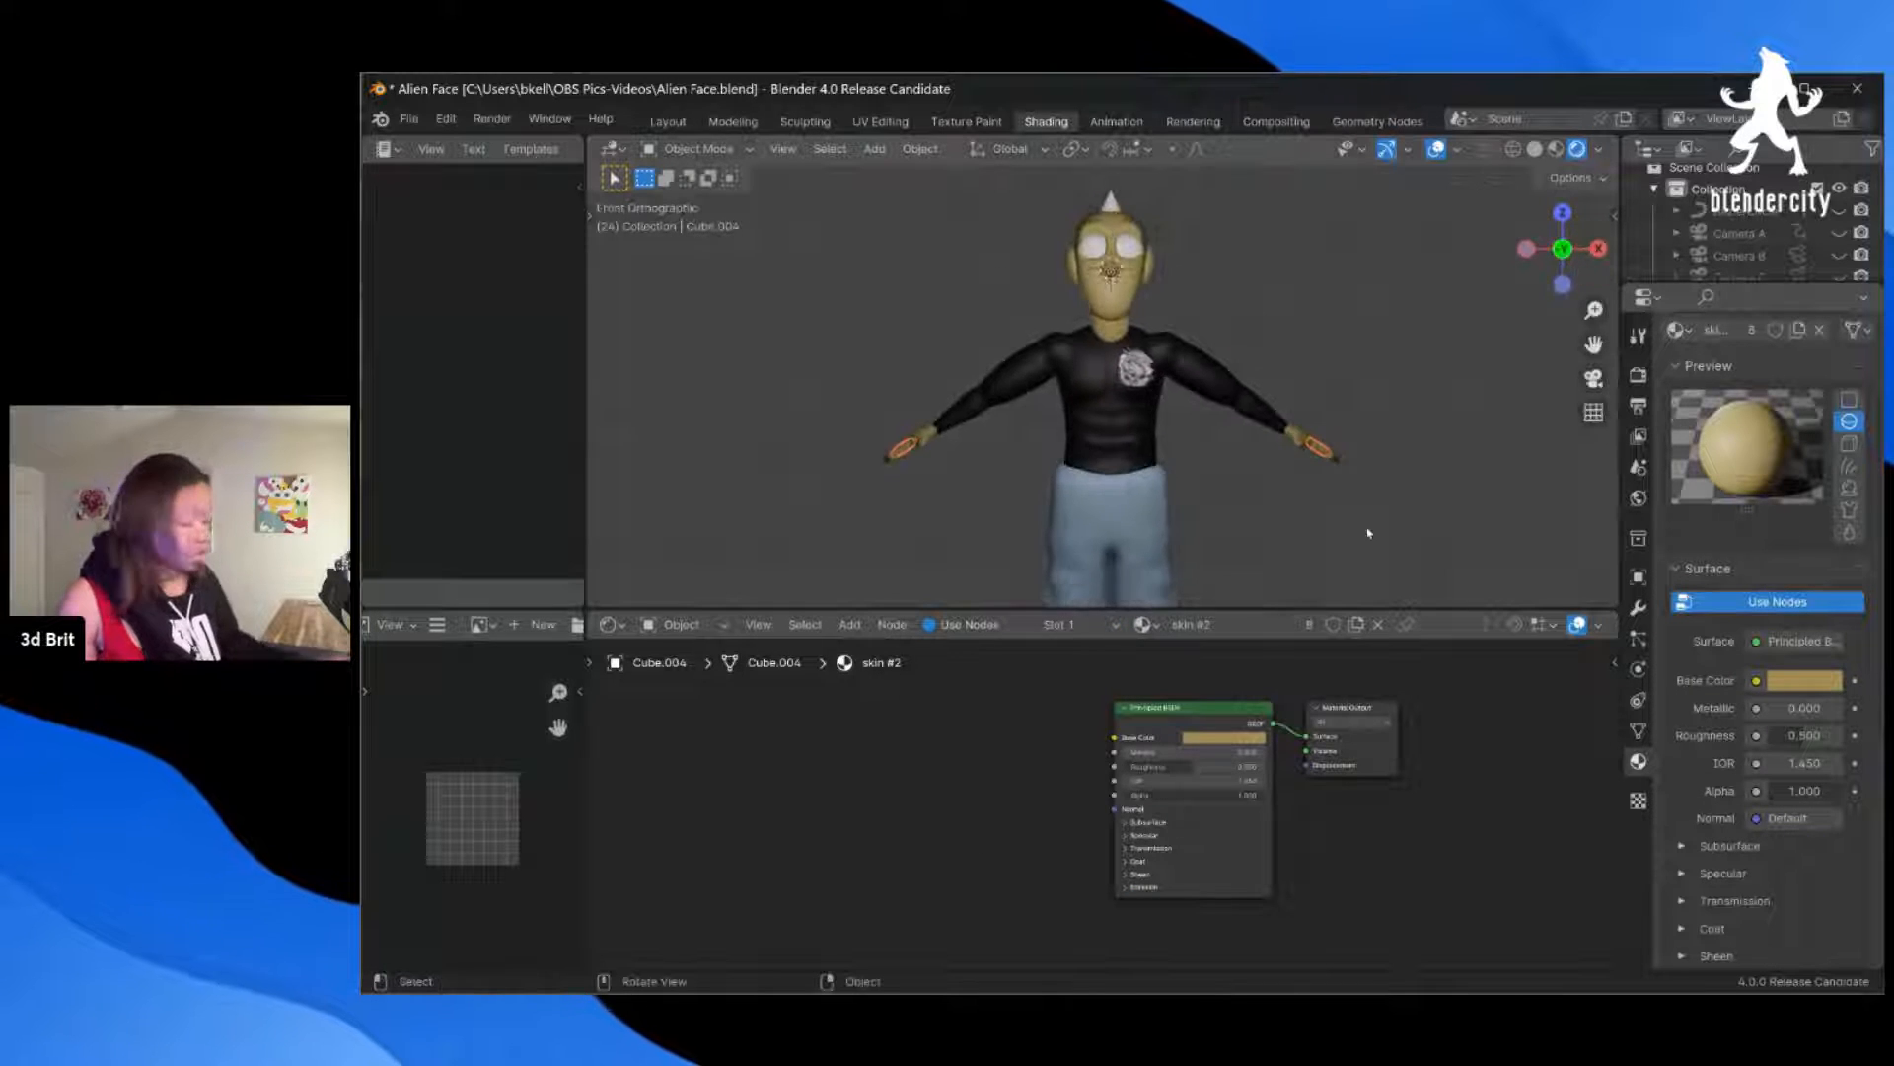
pyautogui.scroll(-4, 1368, 533)
pyautogui.click(1102, 542)
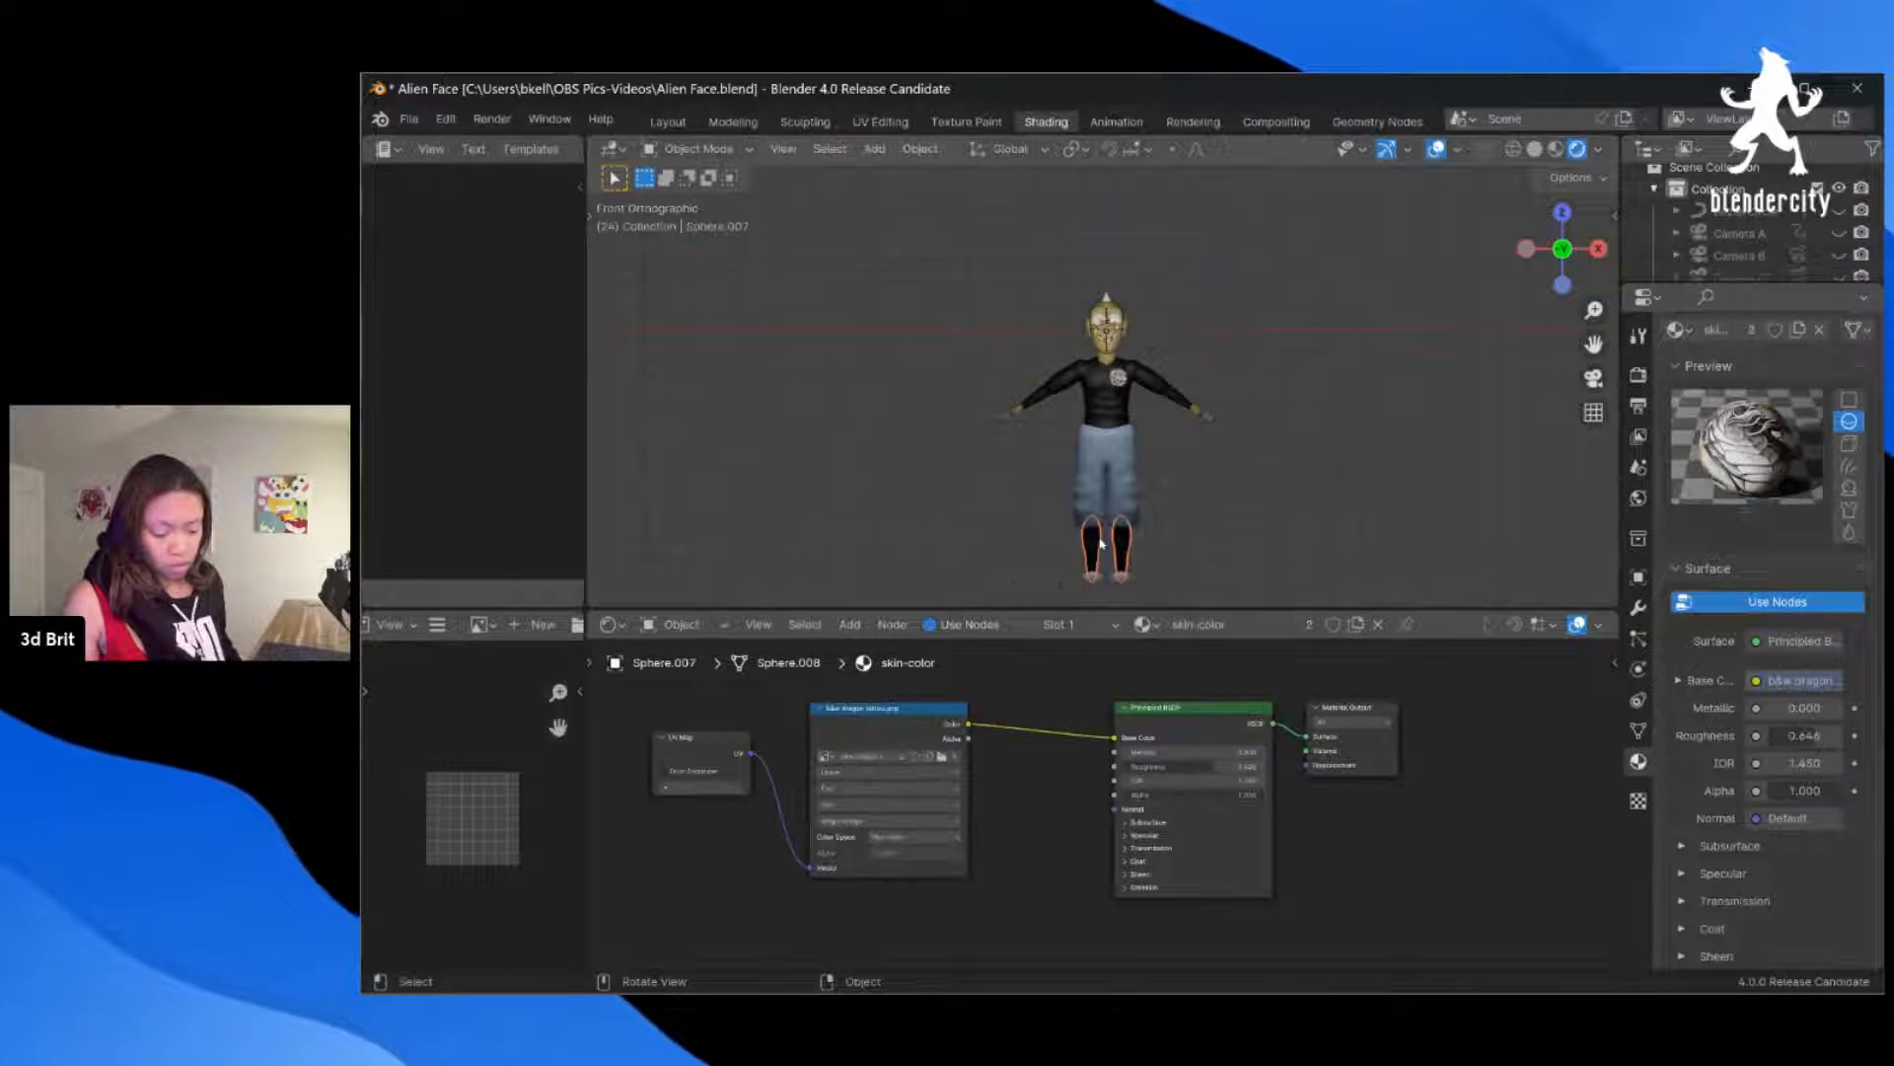
pyautogui.click(1141, 624)
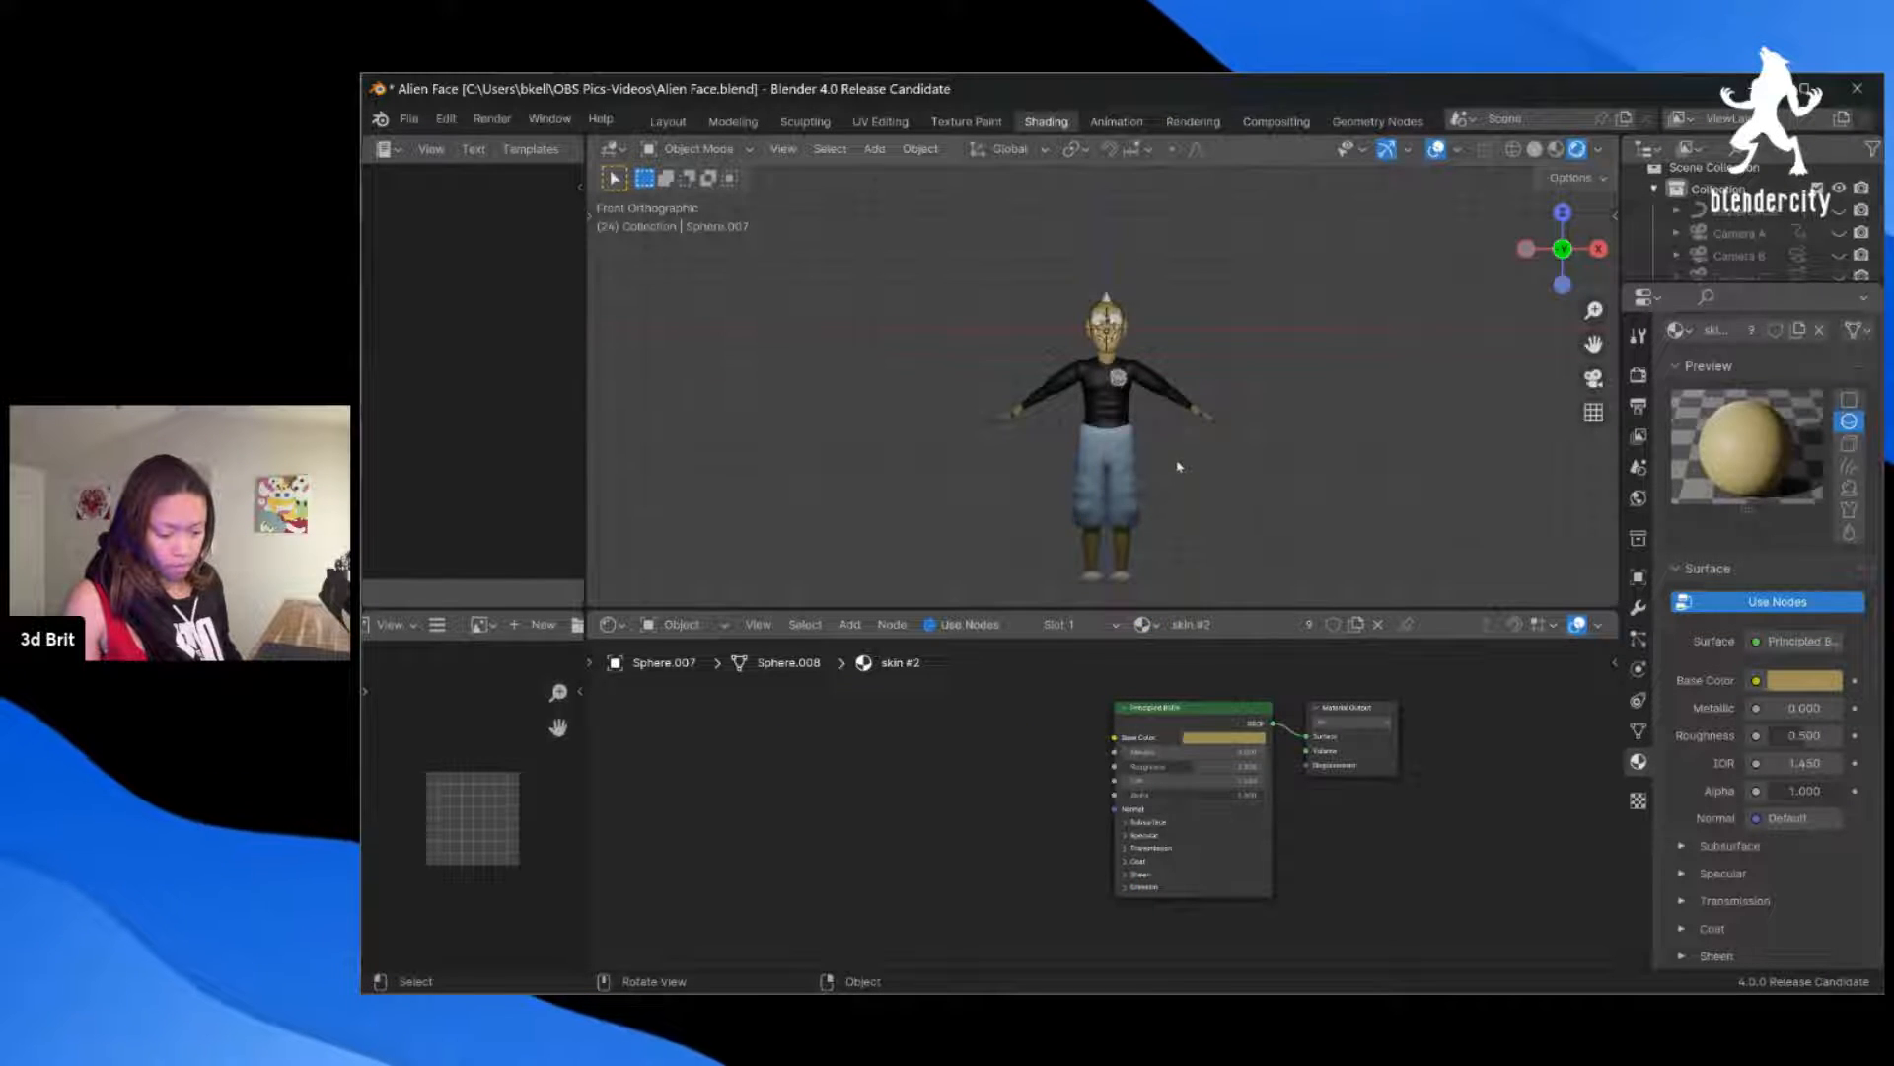
# Step: Select the torso and inspect the character from the front in Material Preview shading
pyautogui.scroll(5, 1150, 424)
pyautogui.click(1157, 432)
pyautogui.scroll(1, 1158, 432)
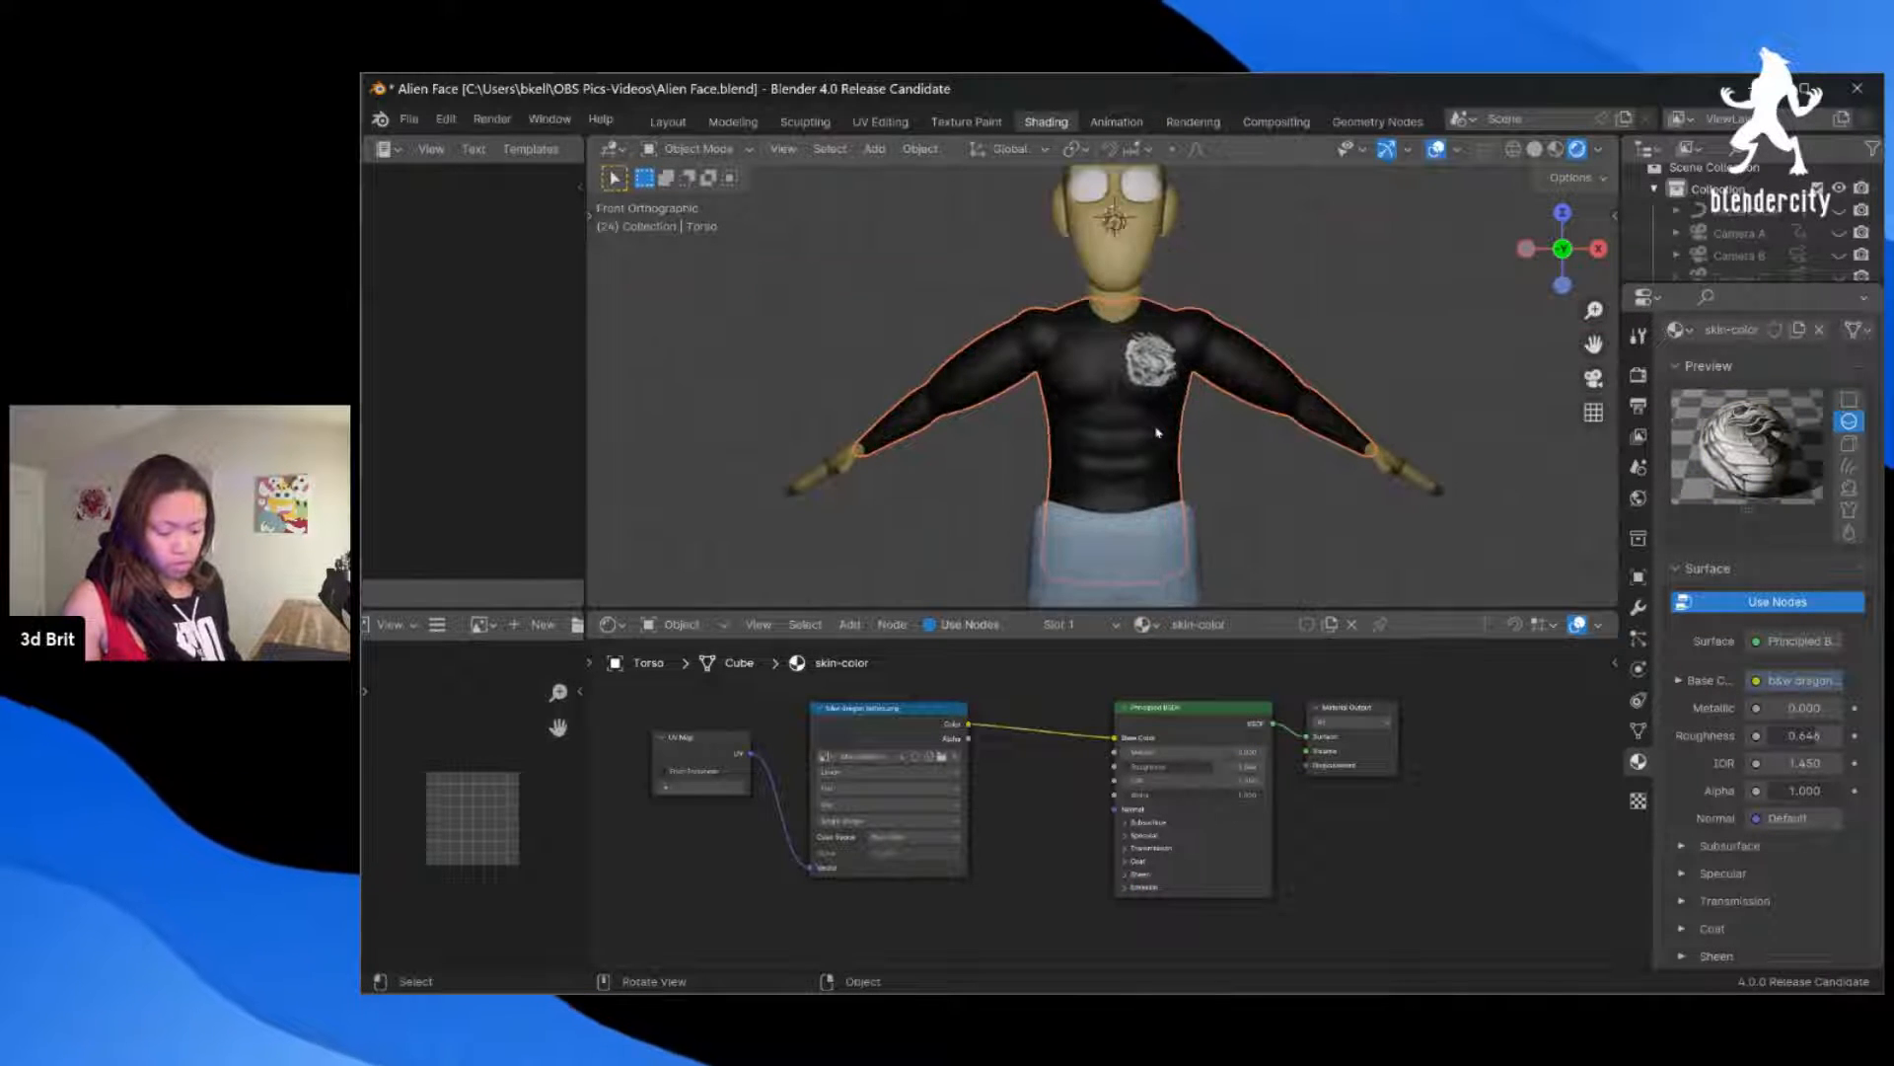
pyautogui.moveTo(1016, 746); pyautogui.dragTo(1086, 708, button='middle')
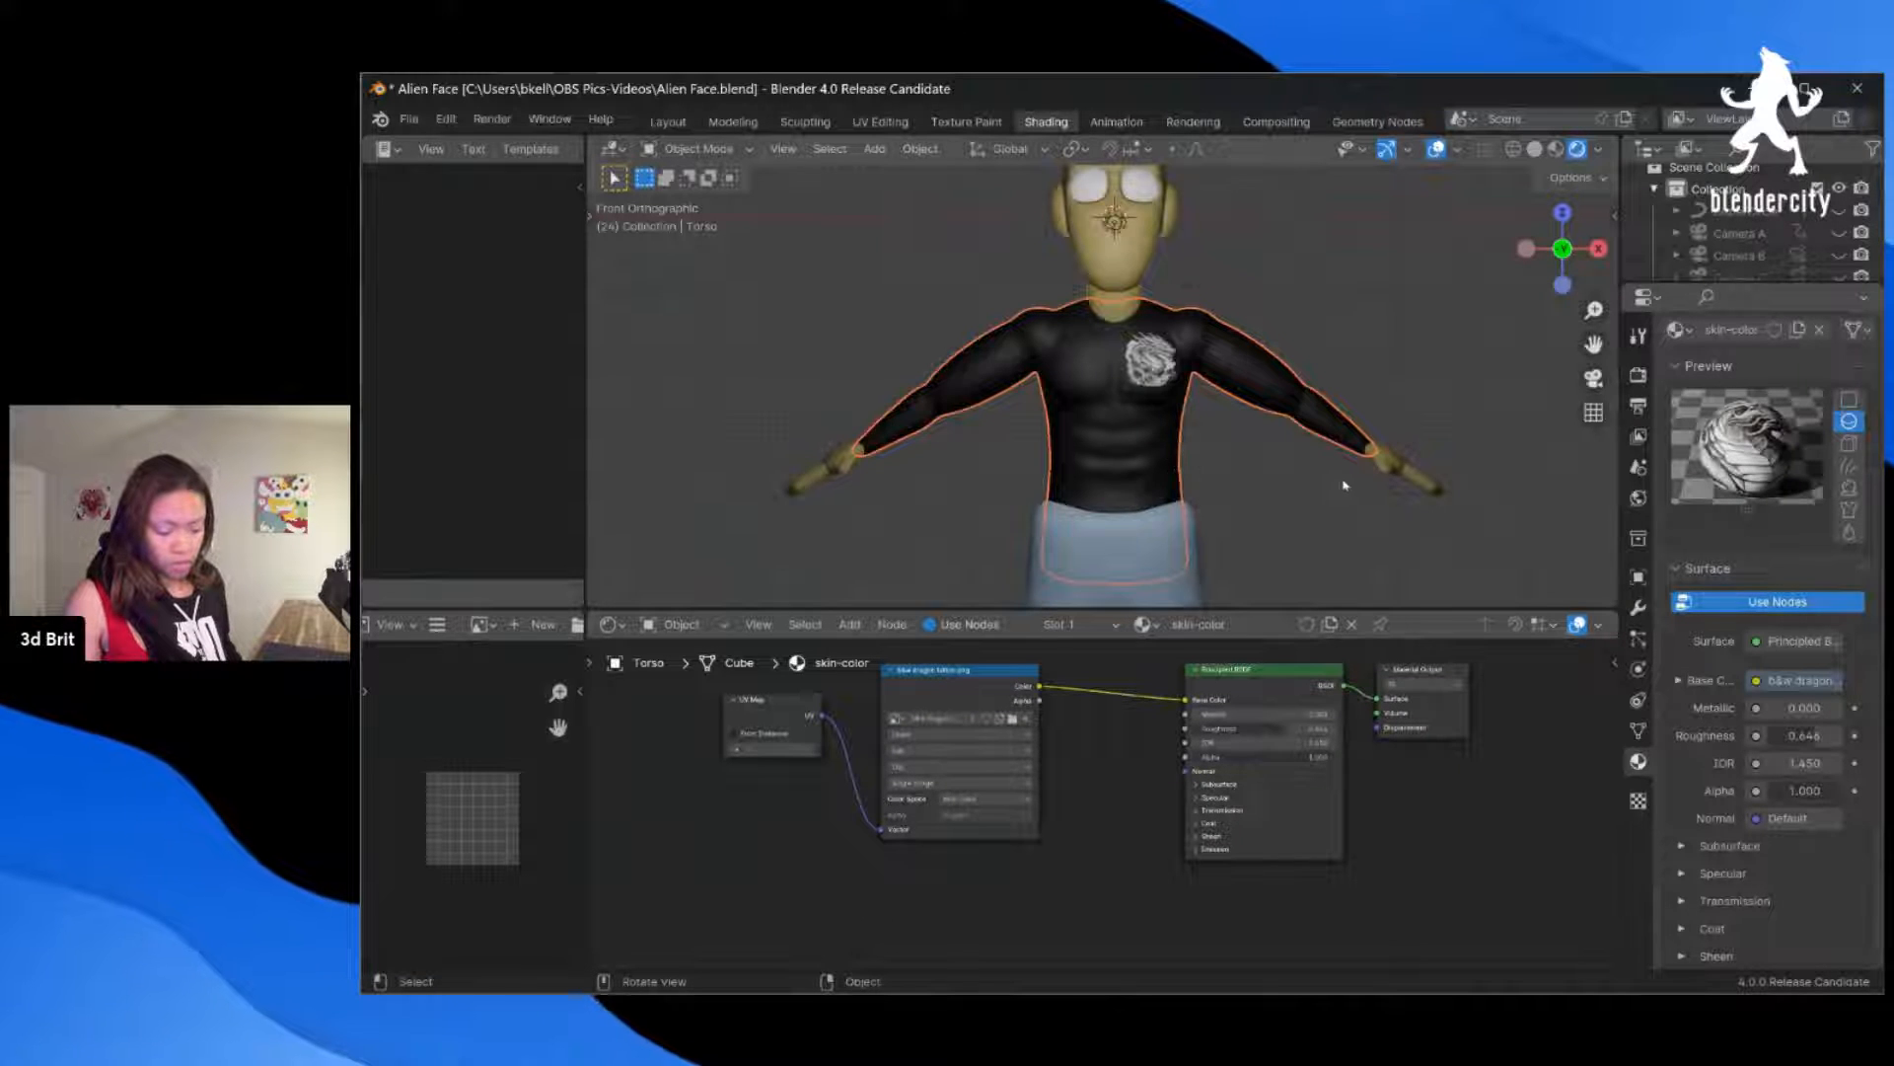
pyautogui.moveTo(1343, 484)
pyautogui.mouseDown(button='middle')
pyautogui.moveTo(1261, 512)
pyautogui.moveTo(1337, 493)
pyautogui.mouseUp(button='middle')
pyautogui.scroll(-2, 1261, 512)
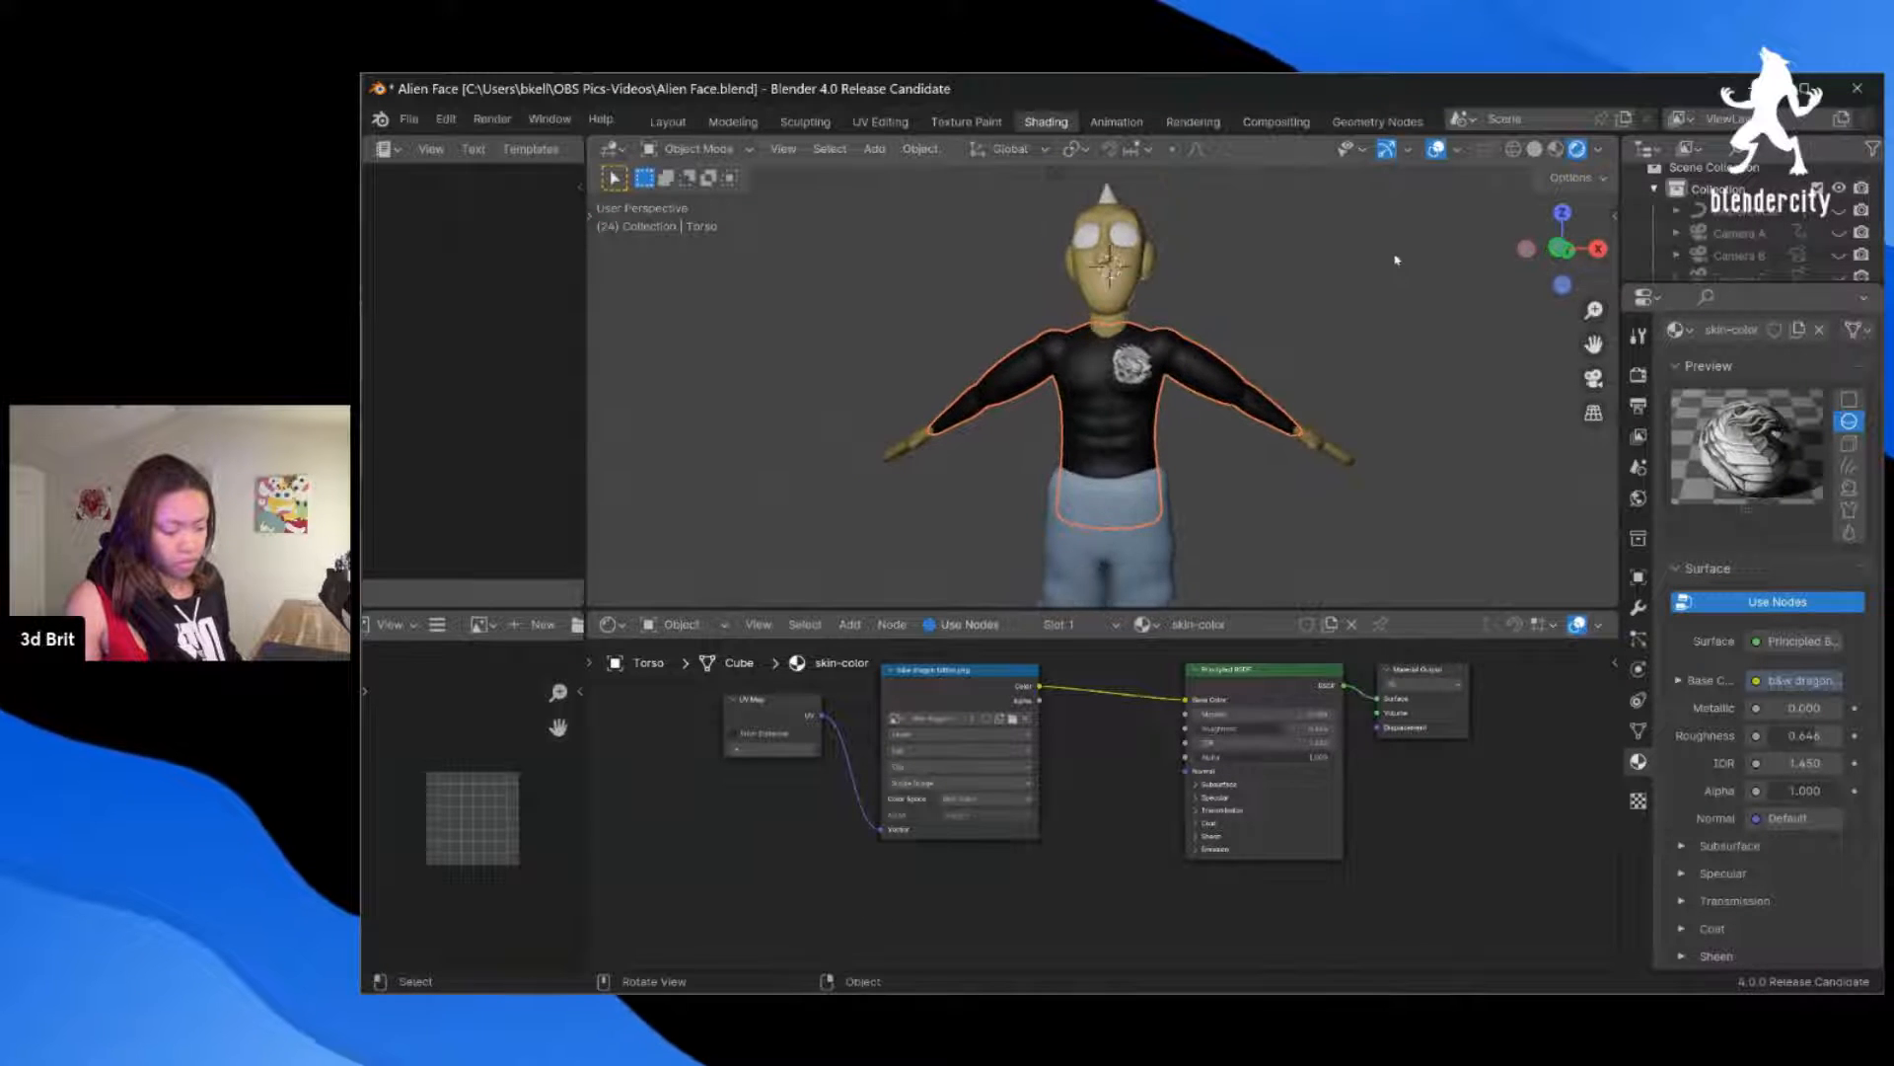
pyautogui.click(1555, 149)
pyautogui.scroll(-2, 1267, 434)
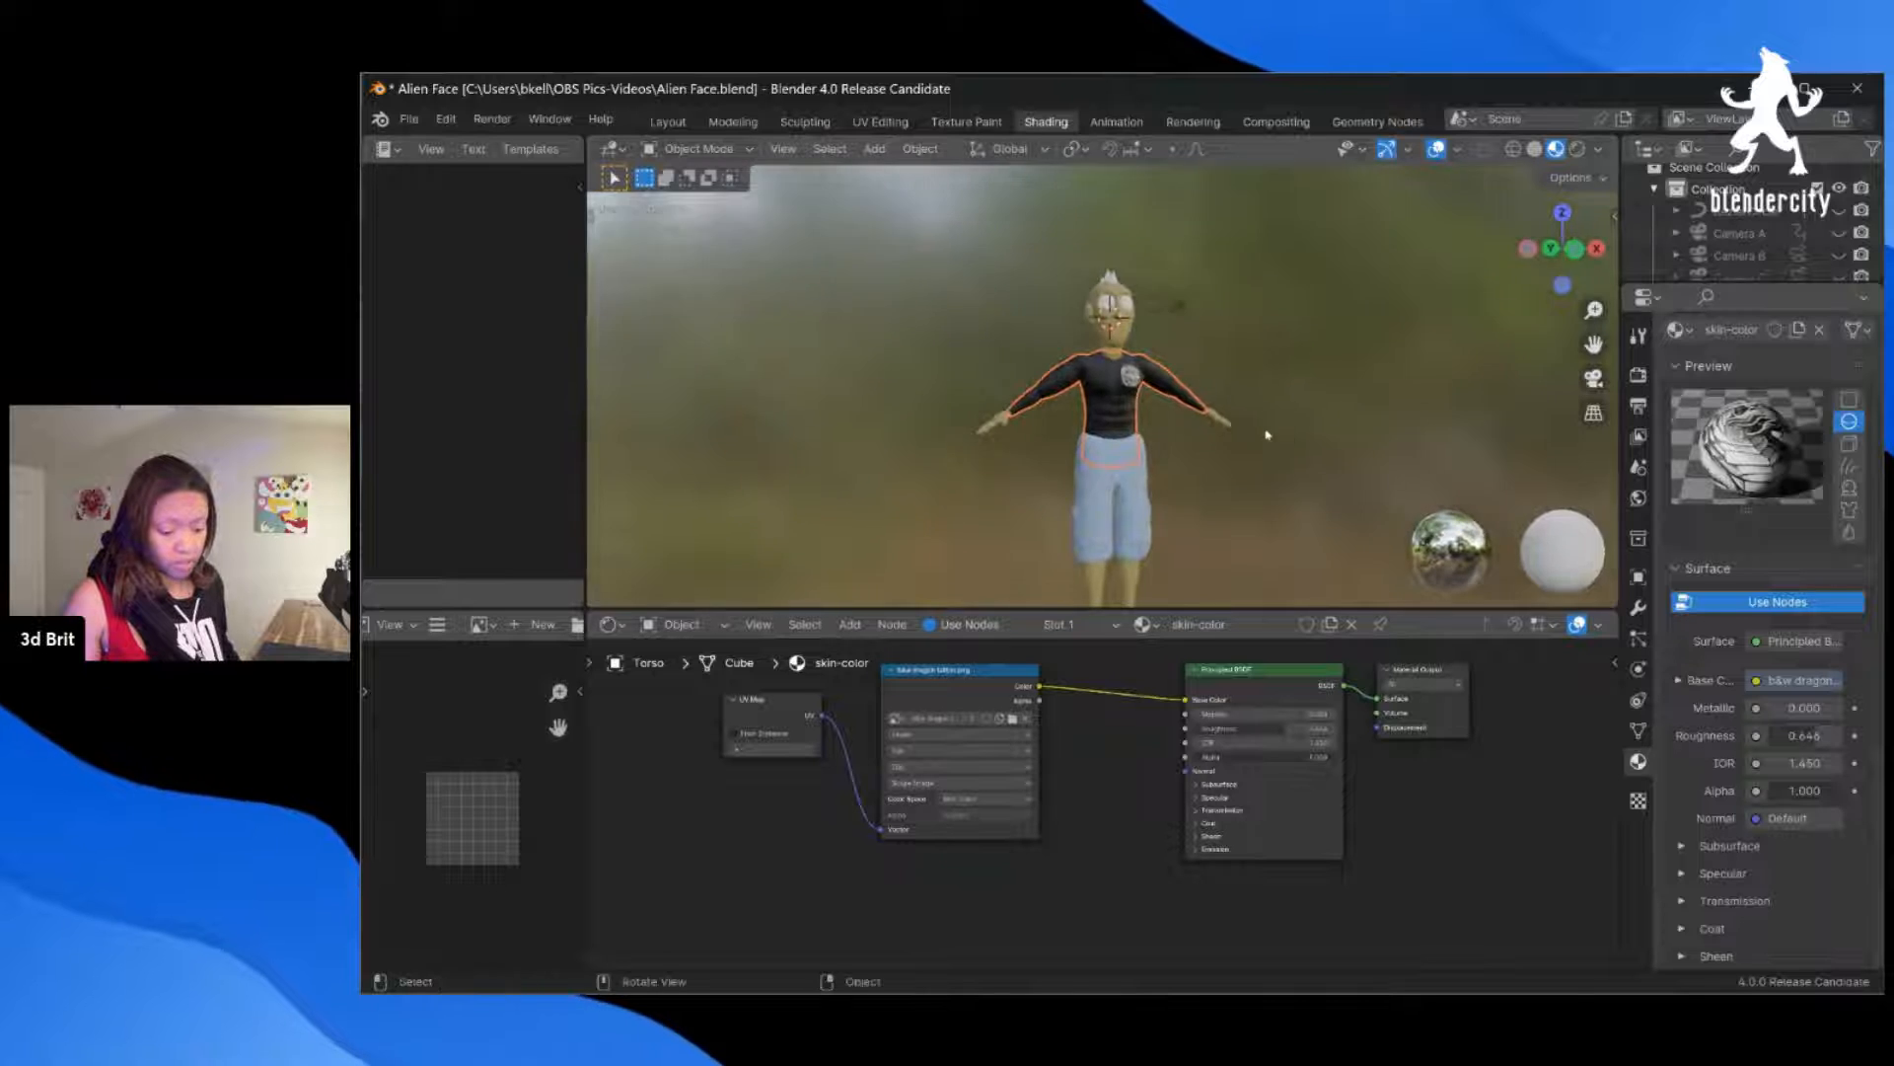
pyautogui.press('KP_1')
pyautogui.scroll(5, 1164, 432)
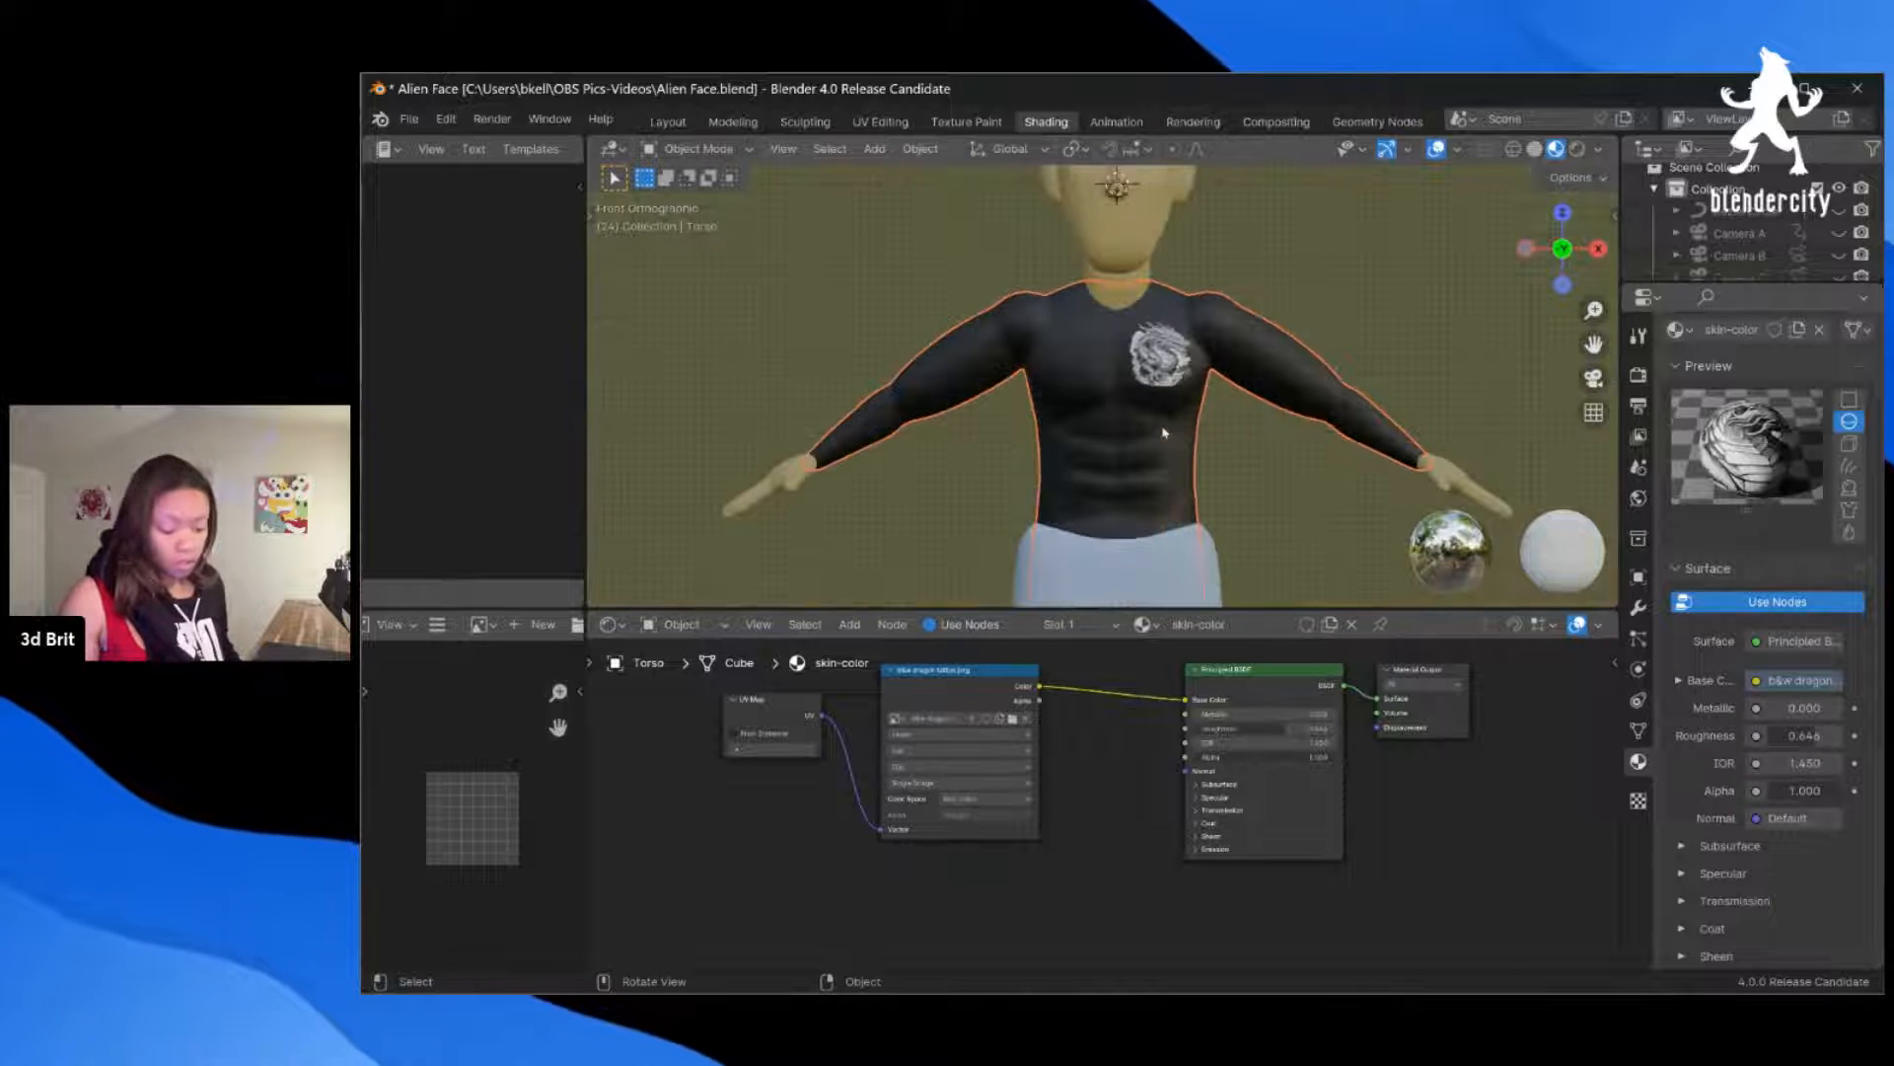
# Step: Reselect the torso and display the black-and-white dragon tattoo image in the Image Editor
pyautogui.click(1248, 446)
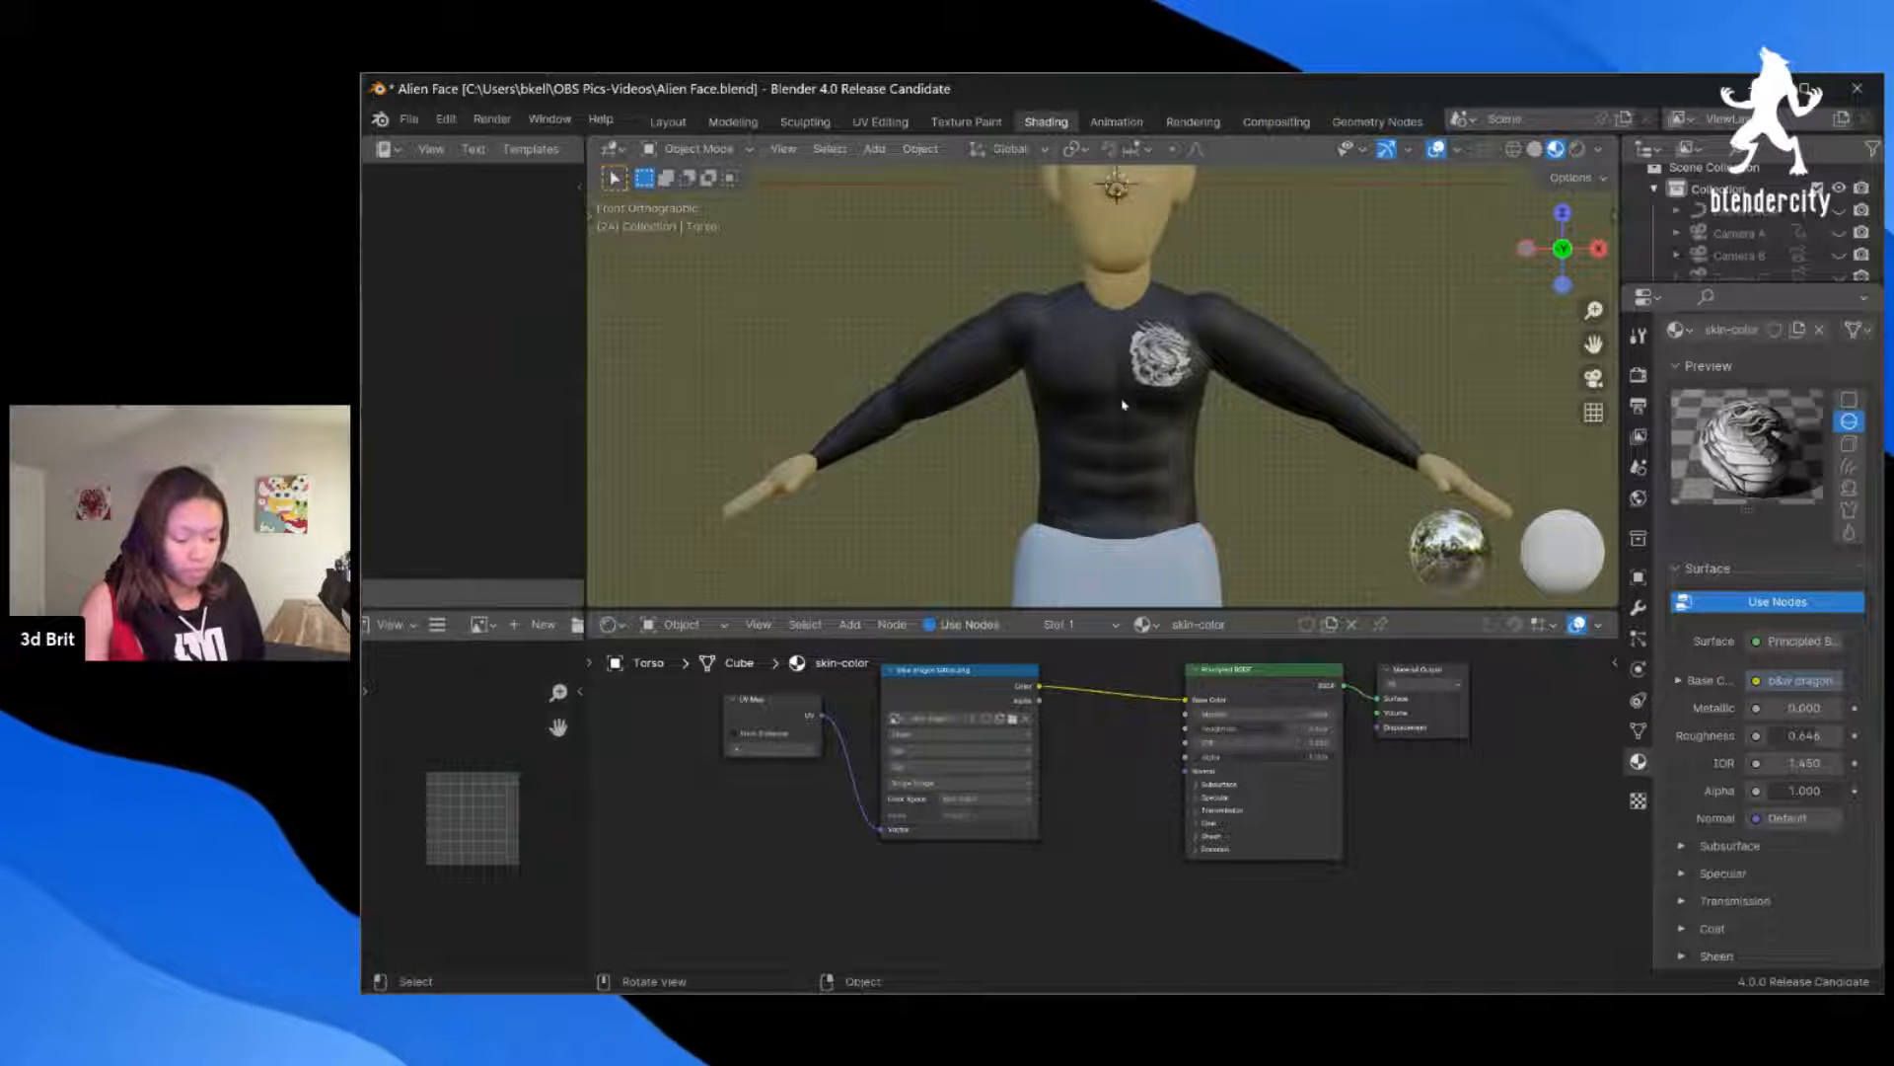
pyautogui.click(1086, 424)
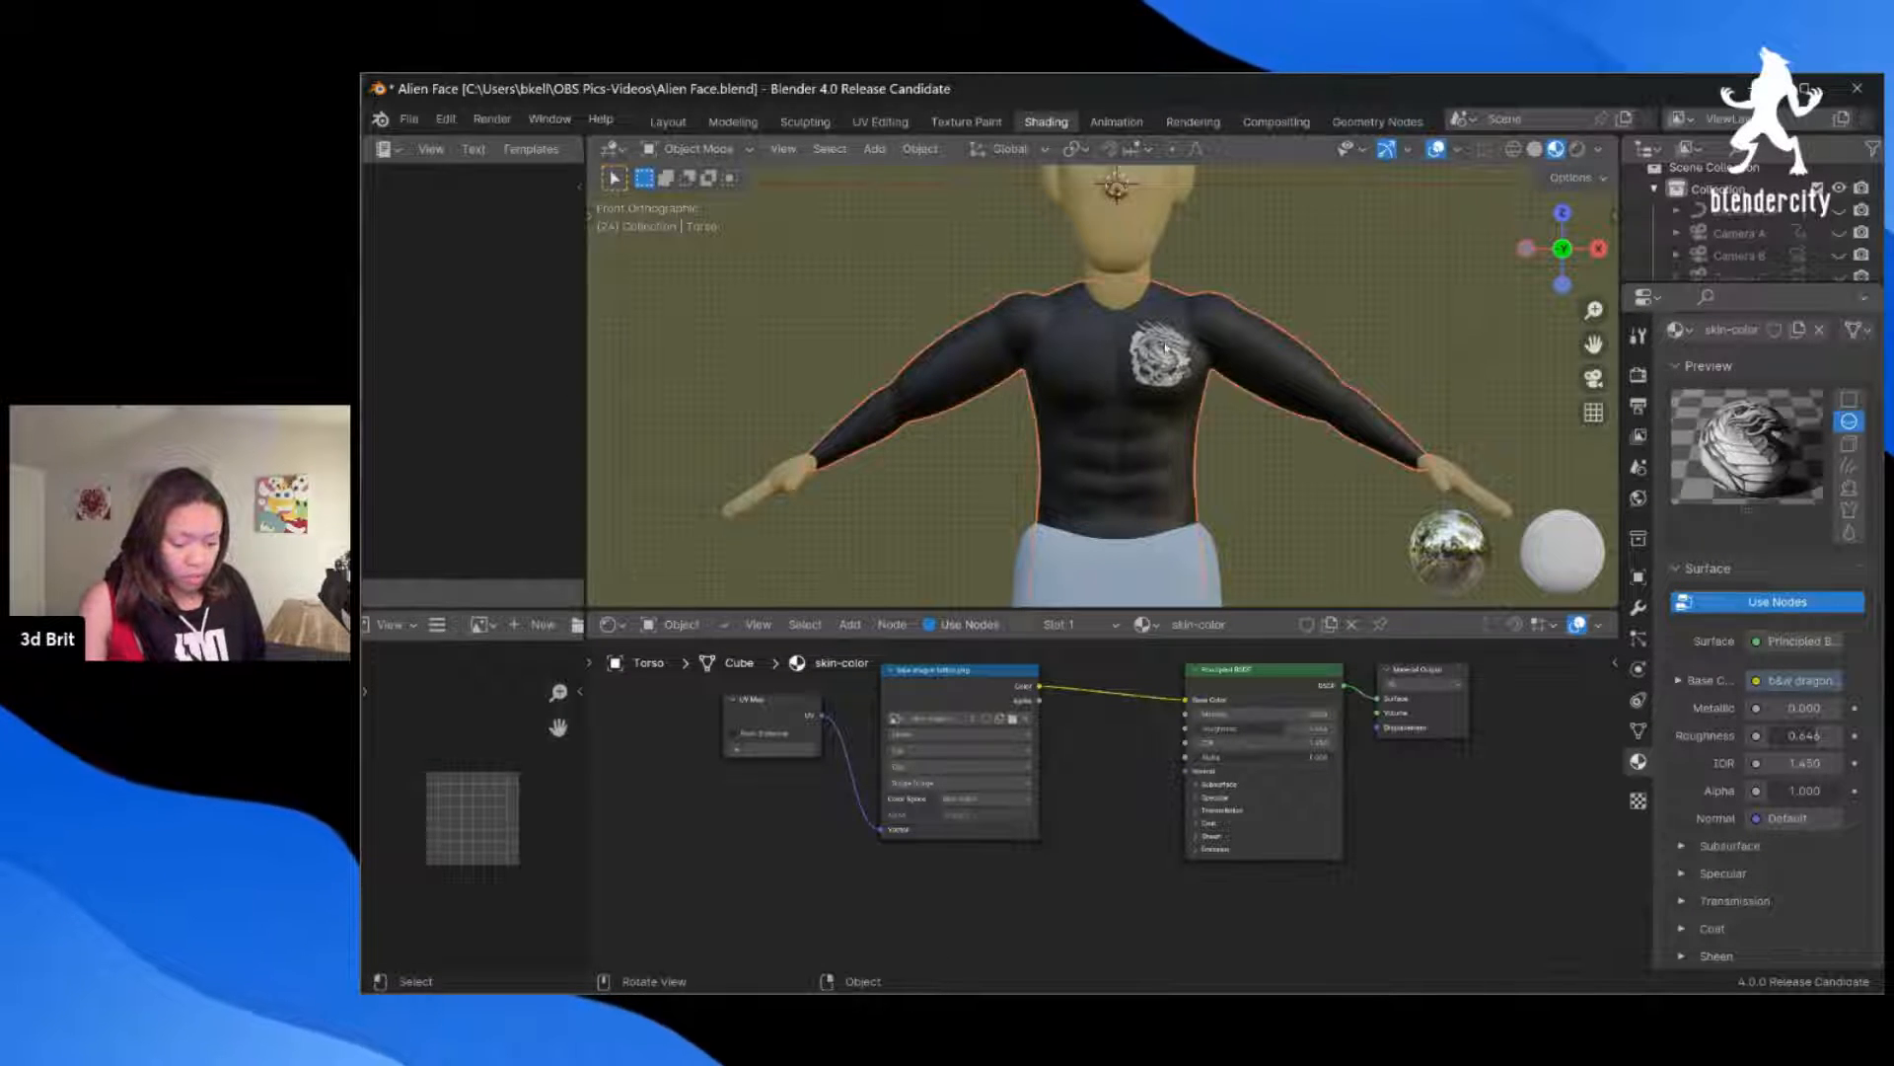
pyautogui.scroll(1, 1164, 363)
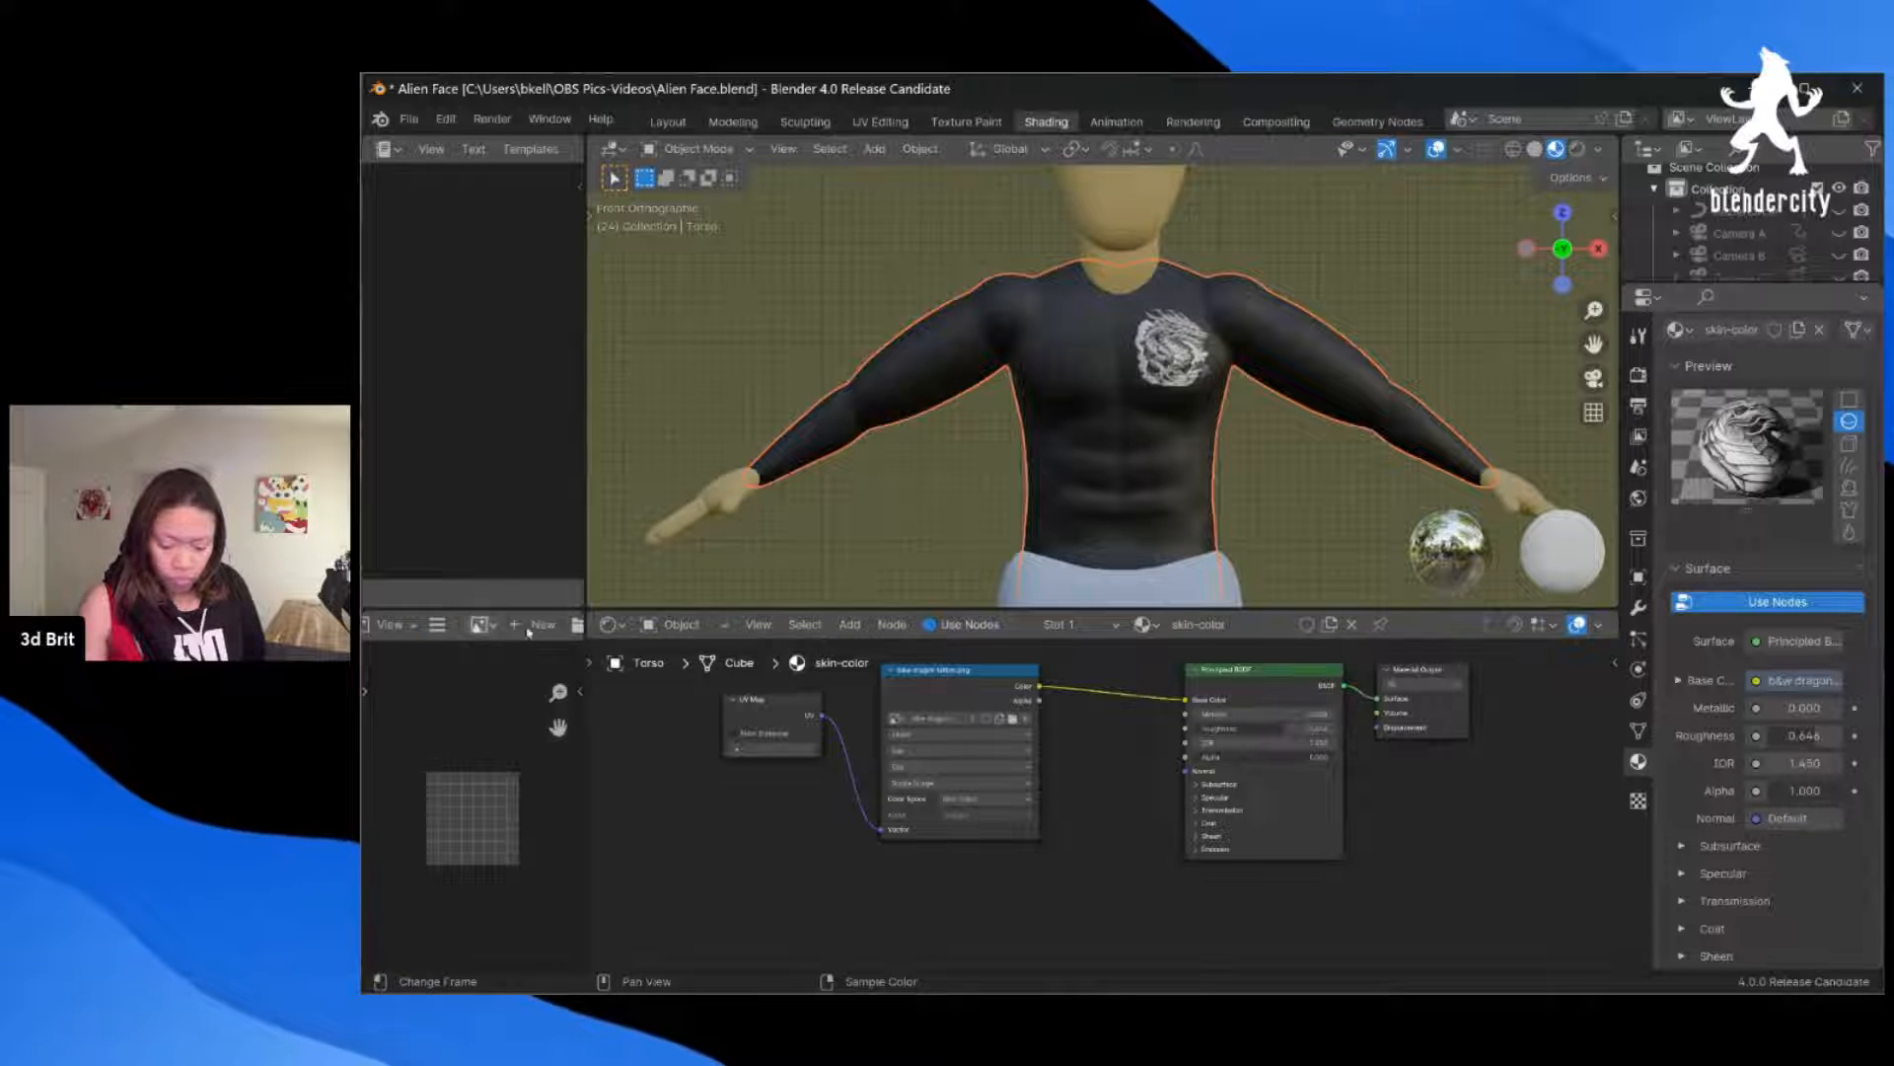
pyautogui.click(478, 625)
pyautogui.click(498, 664)
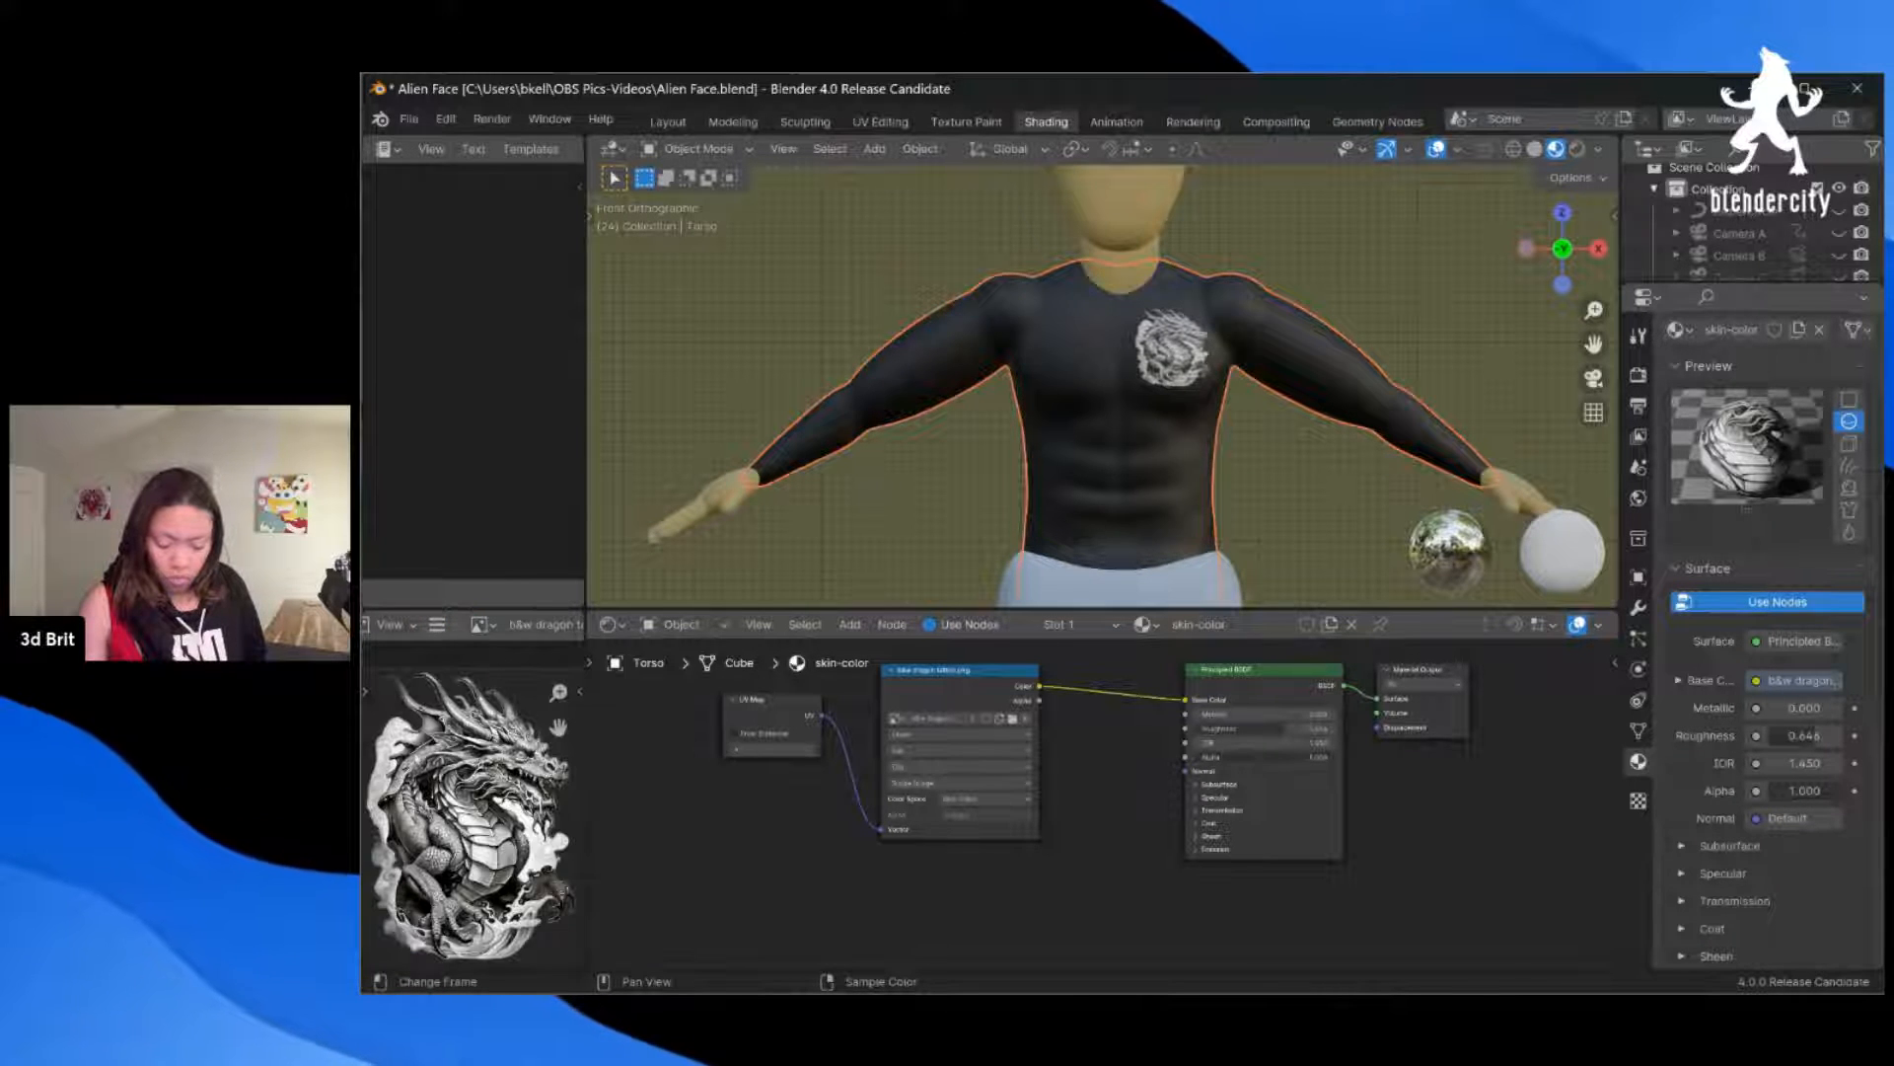
pyautogui.scroll(-1, 415, 756)
pyautogui.scroll(1, 415, 756)
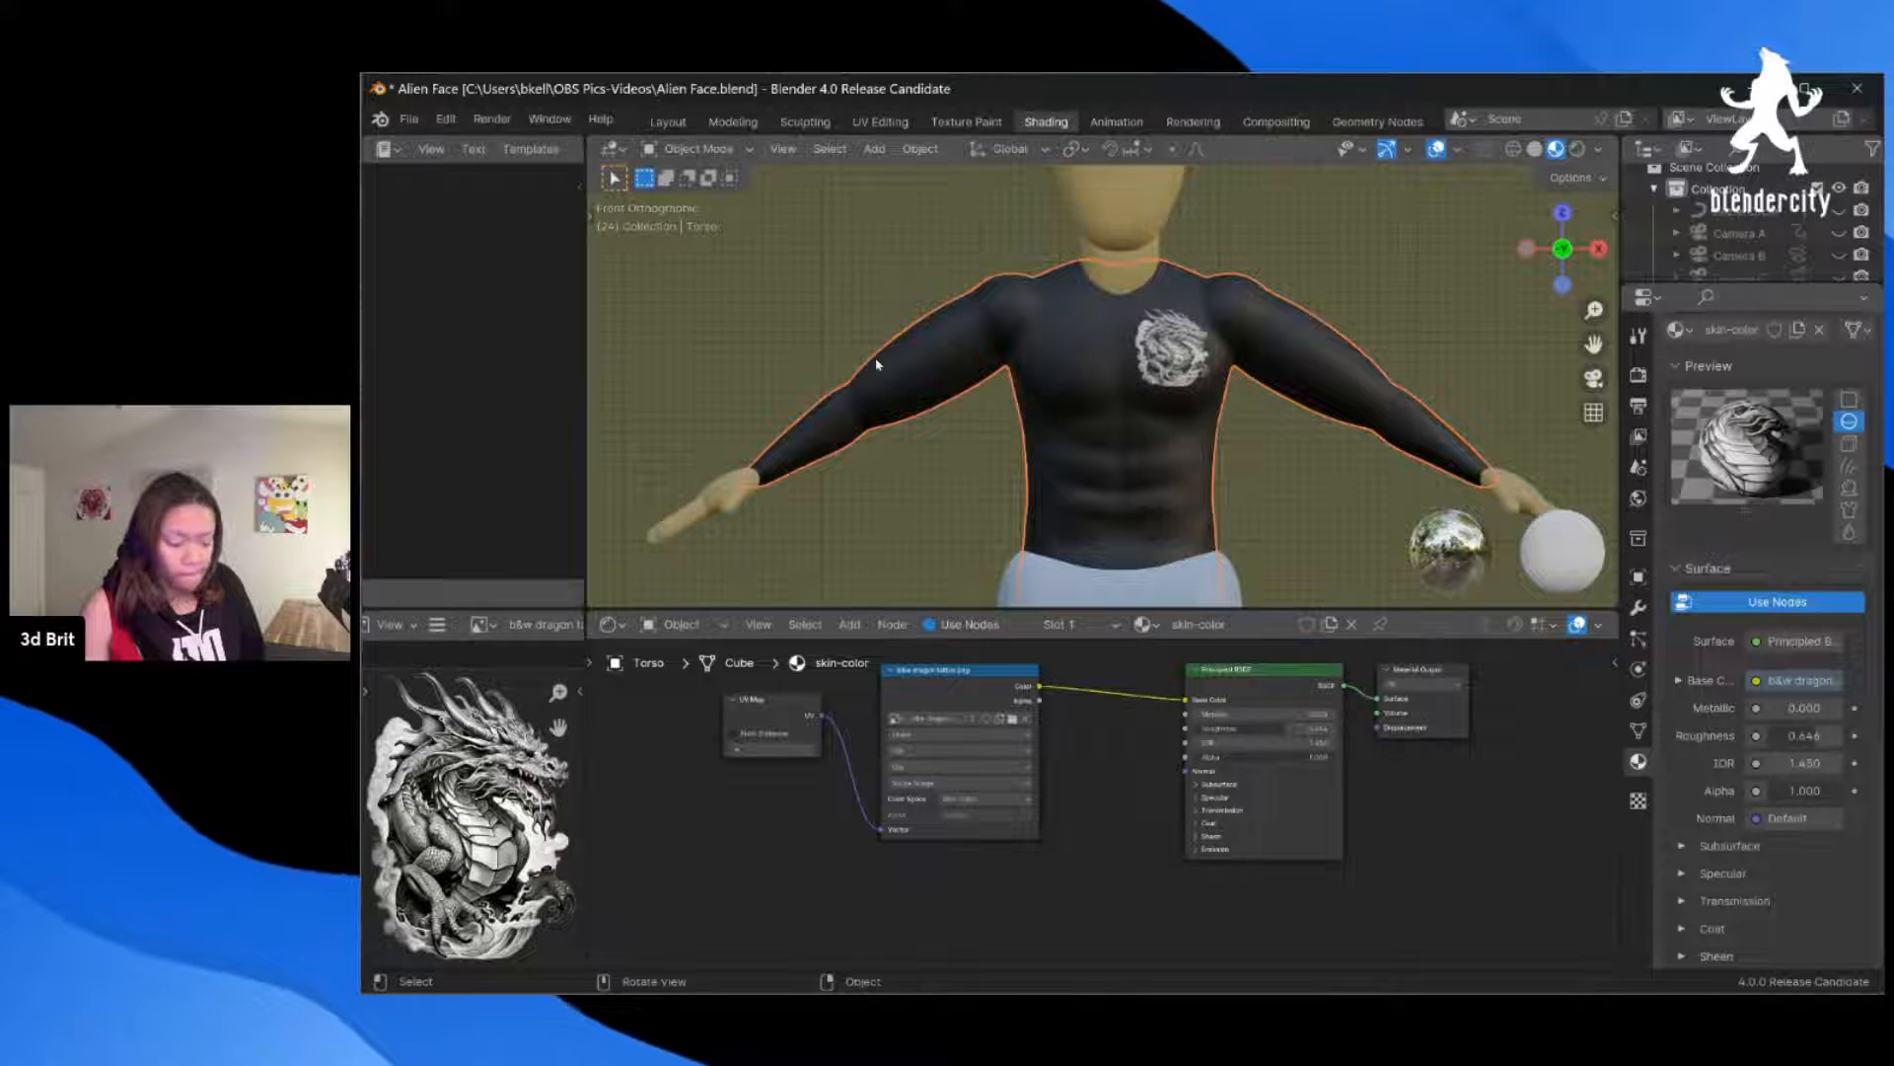
# Step: Save the Alien Face file and switch to the Texture Paint workspace with the torso active
pyautogui.hotkey('ctrl', 's')
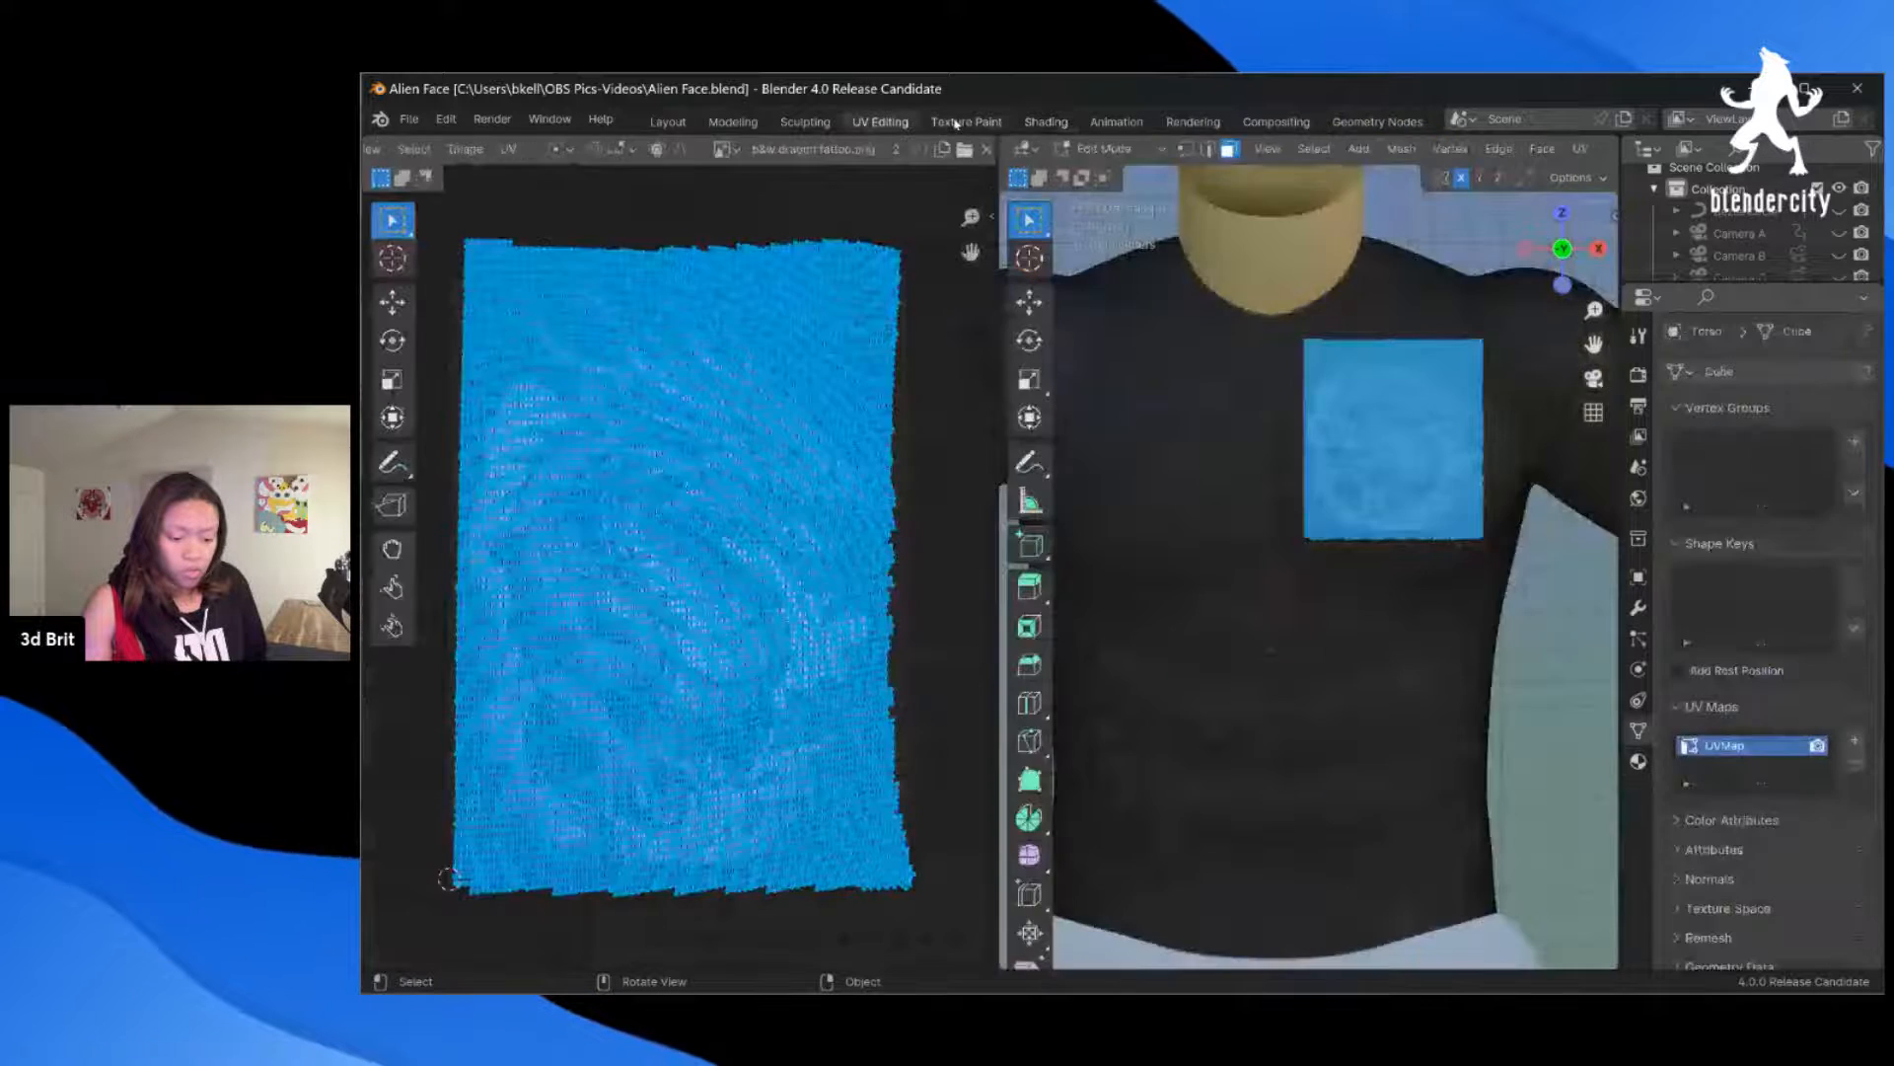
pyautogui.click(955, 123)
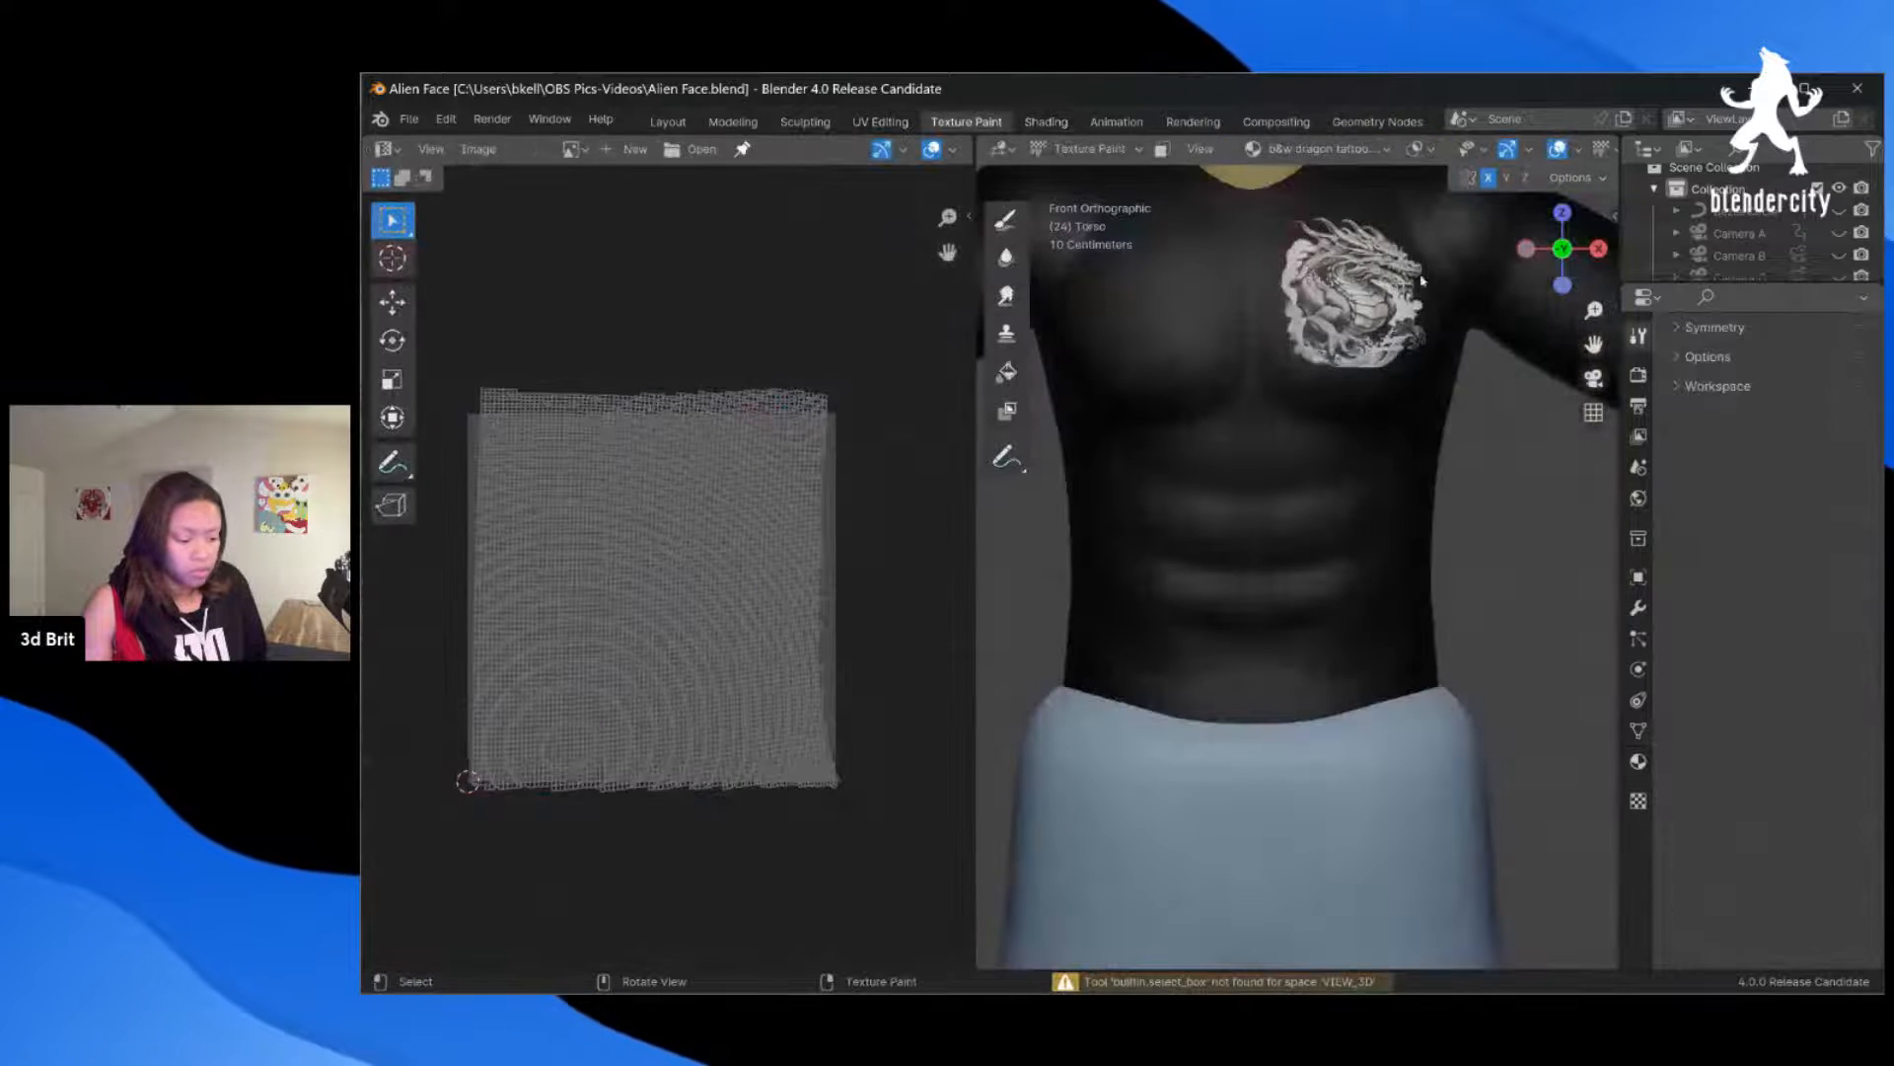
pyautogui.click(1085, 149)
pyautogui.click(998, 149)
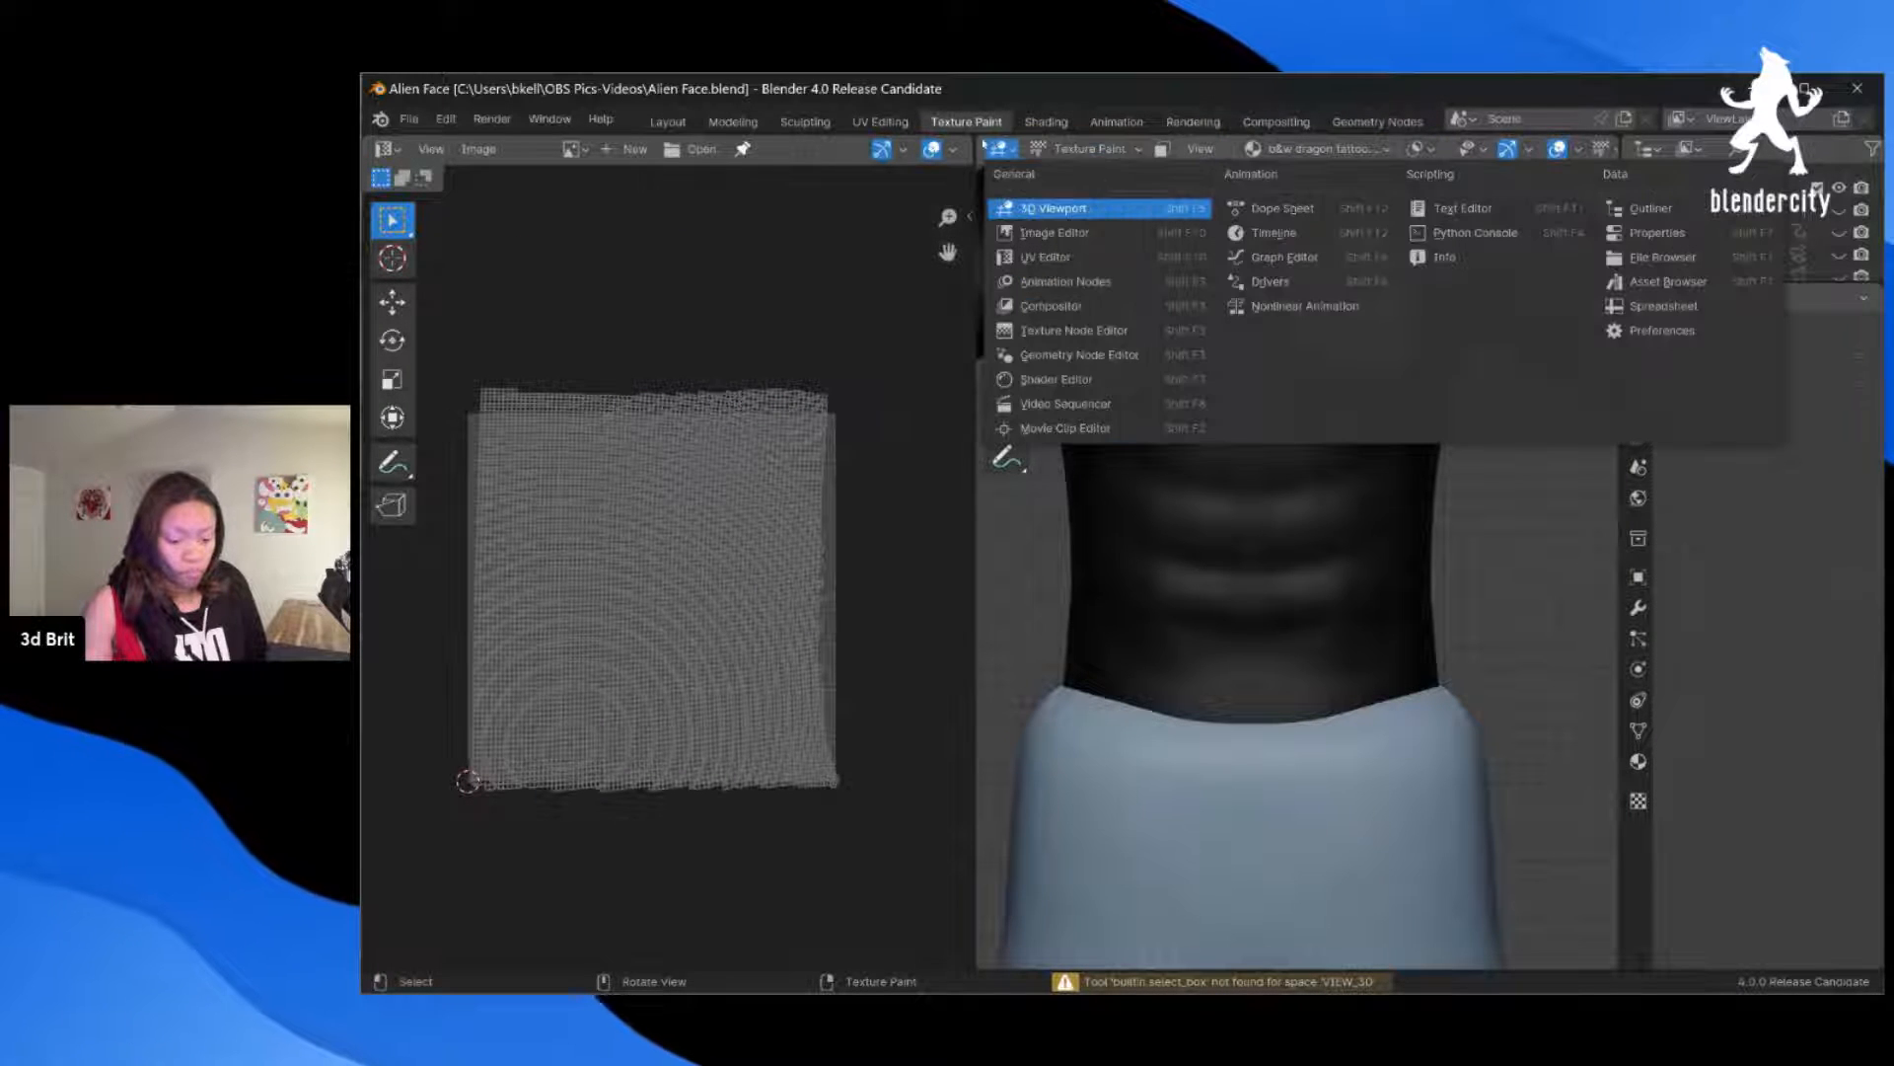
pyautogui.click(1054, 233)
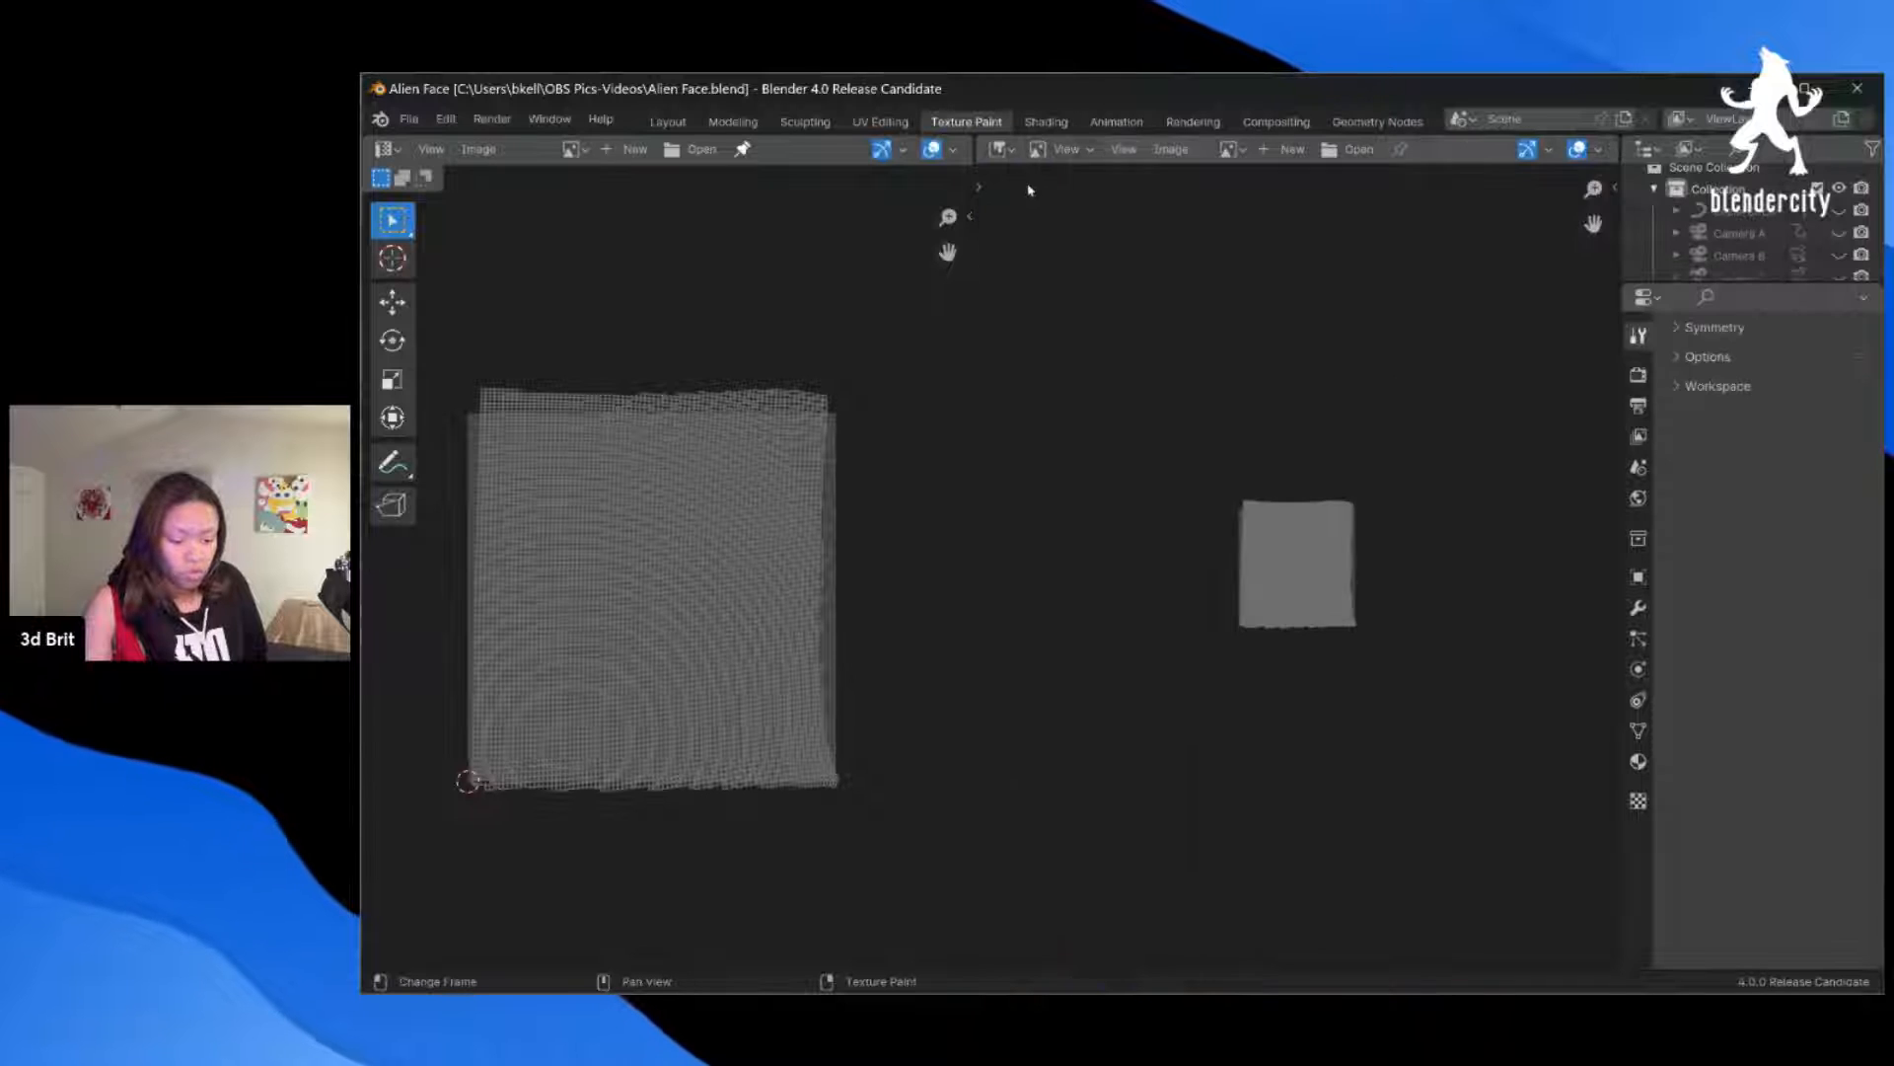
pyautogui.click(1001, 150)
pyautogui.click(1053, 208)
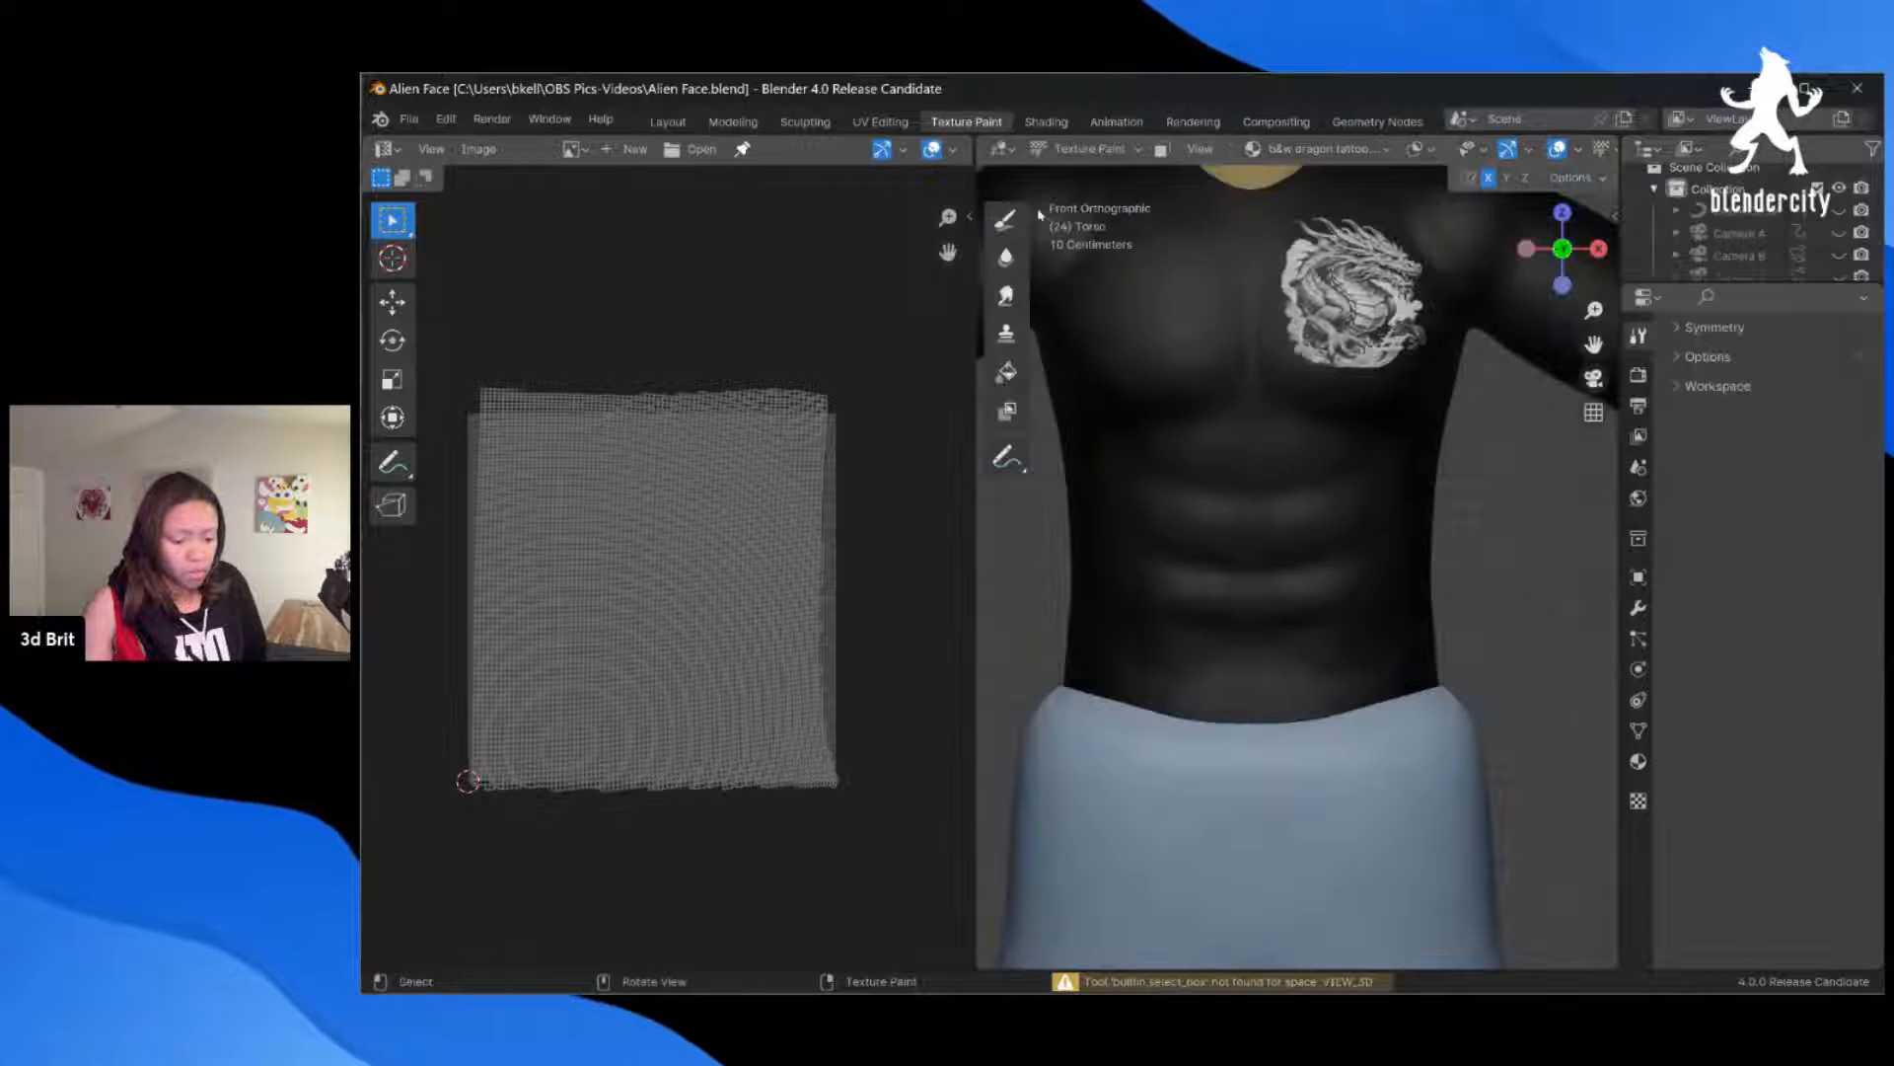
pyautogui.click(1014, 149)
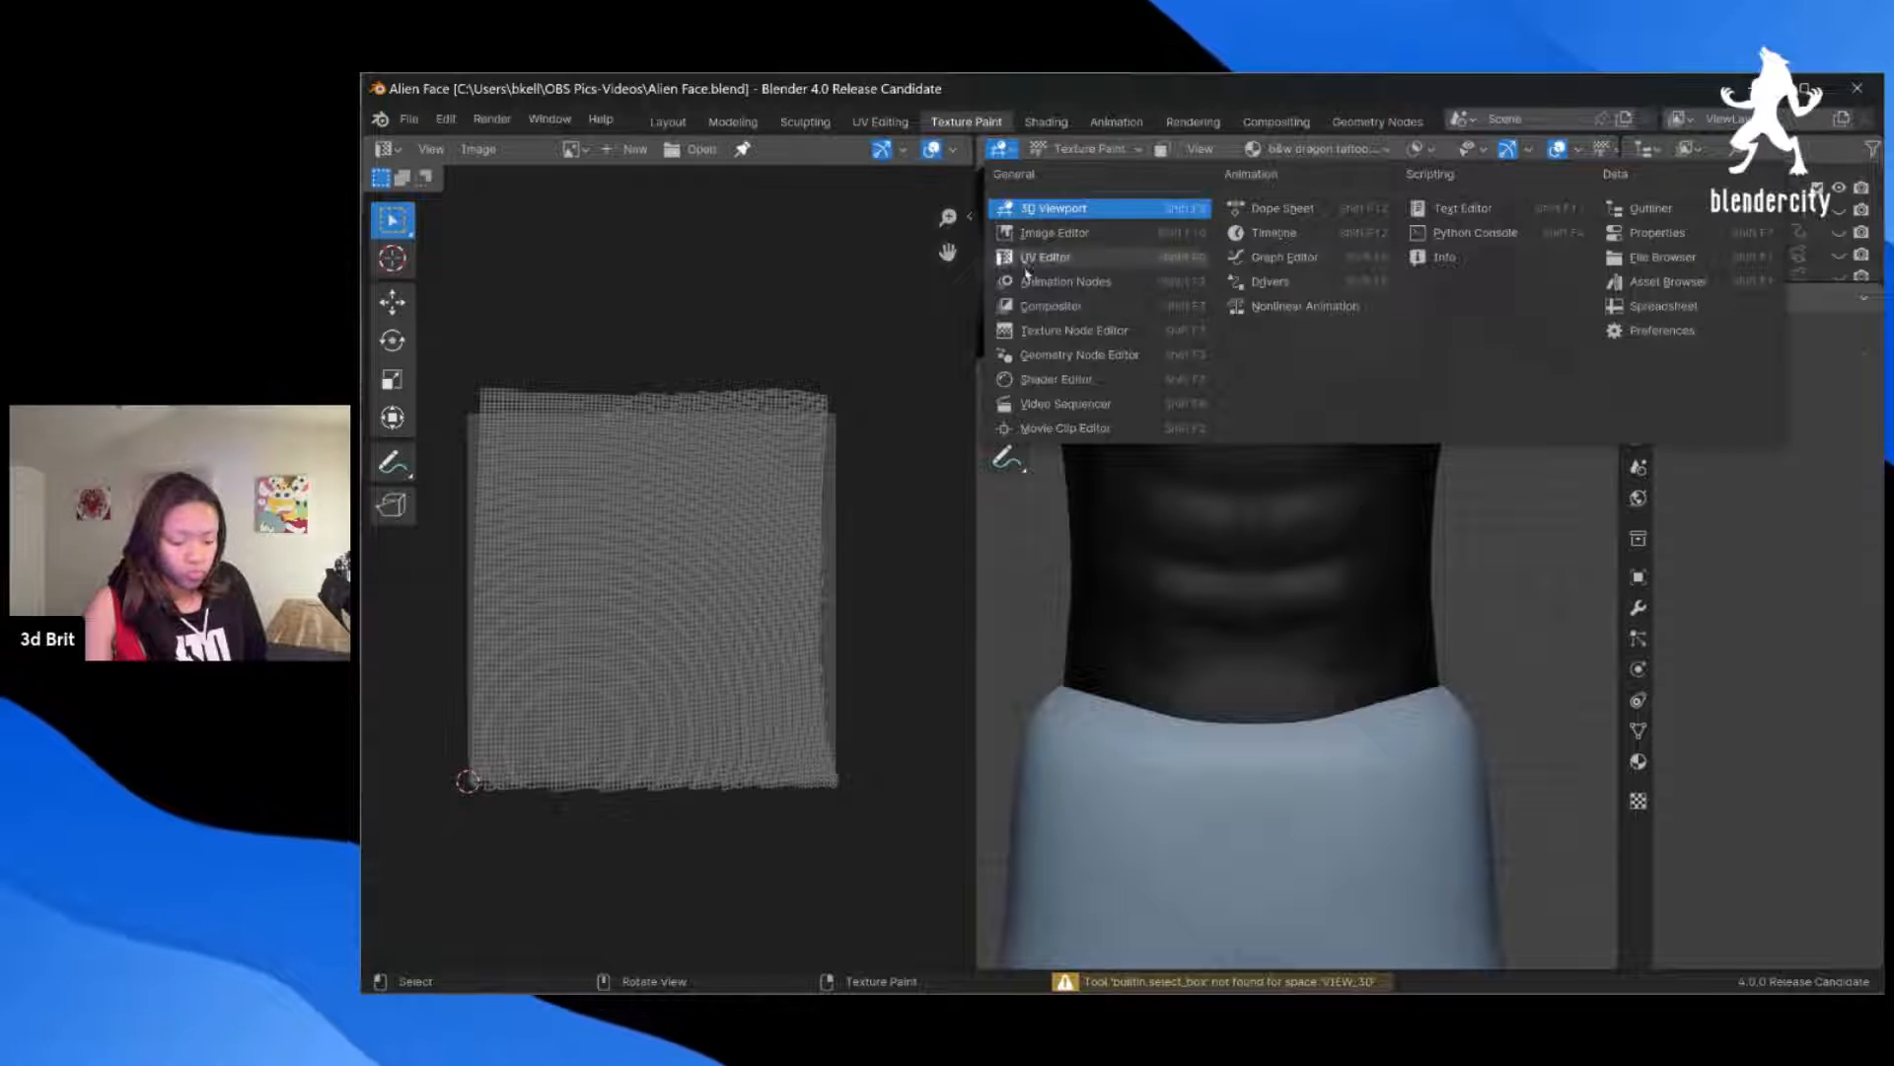
pyautogui.click(1061, 379)
pyautogui.click(1004, 150)
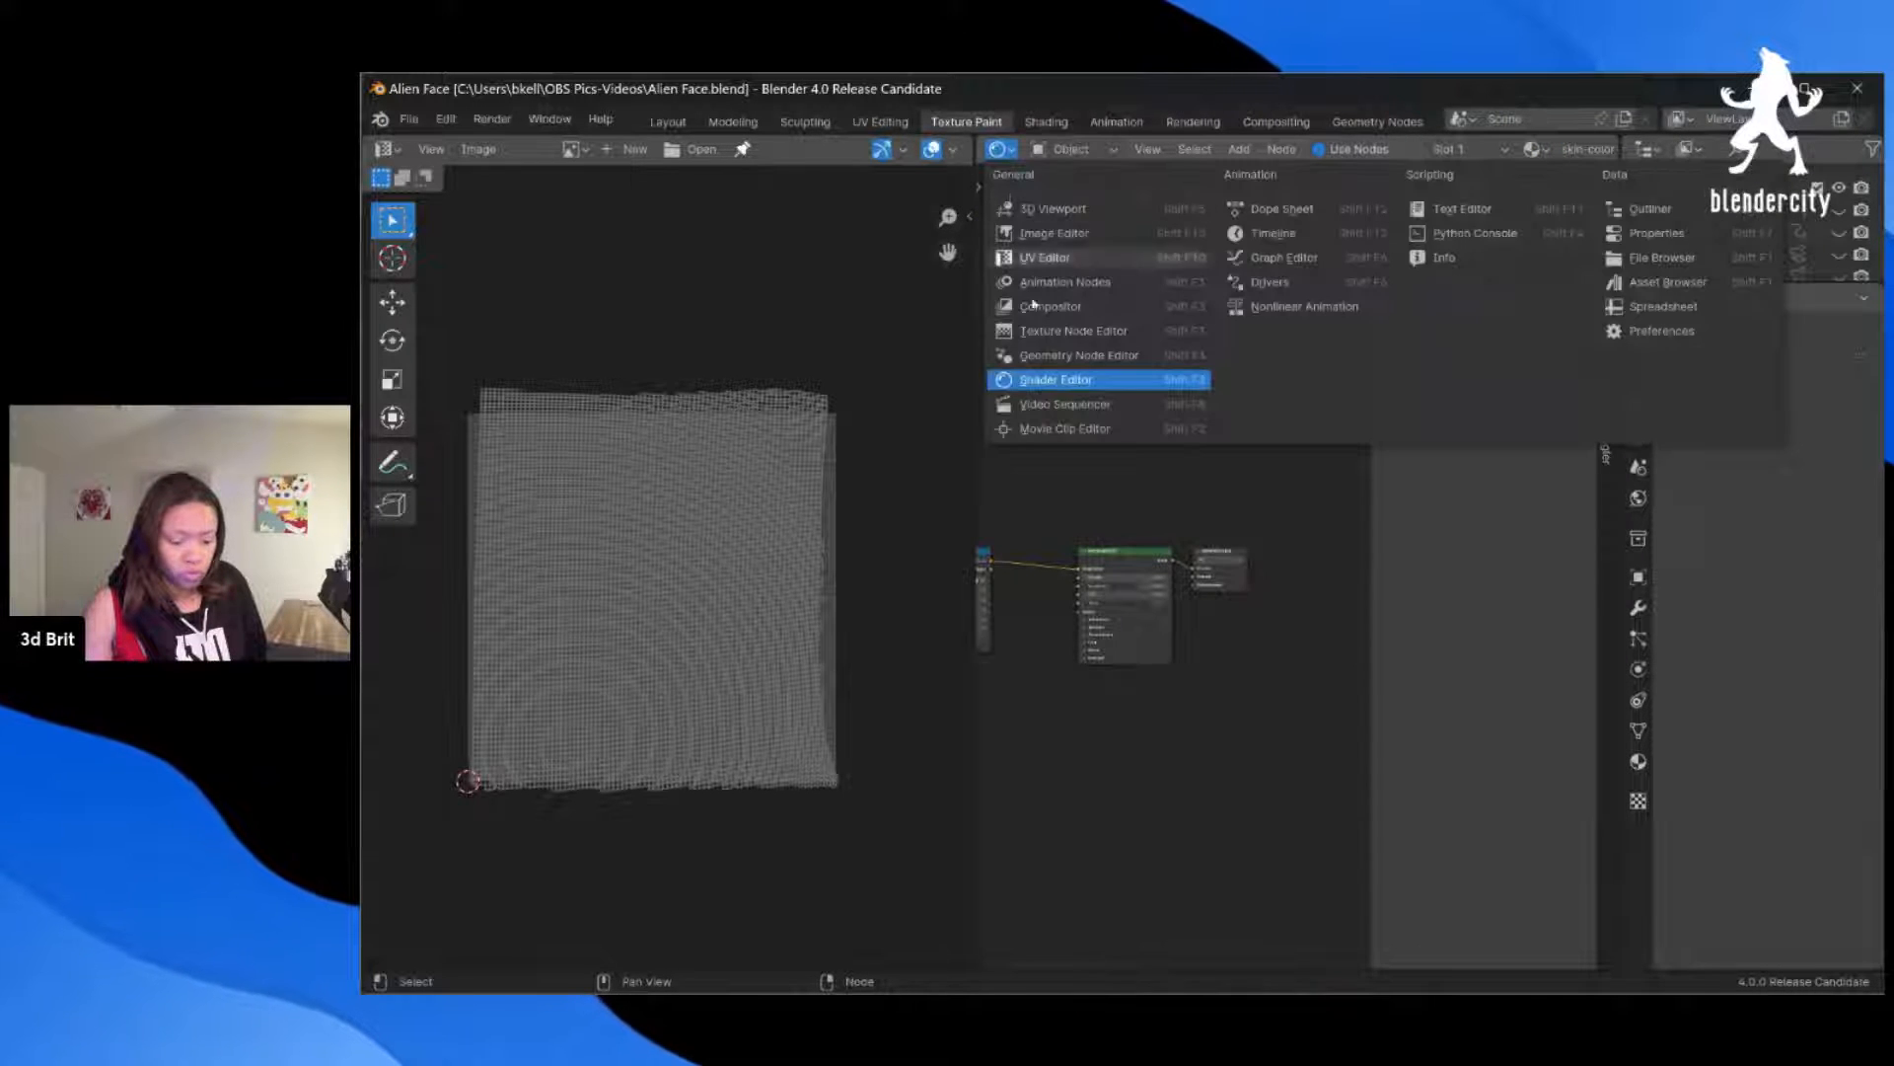
pyautogui.click(1053, 234)
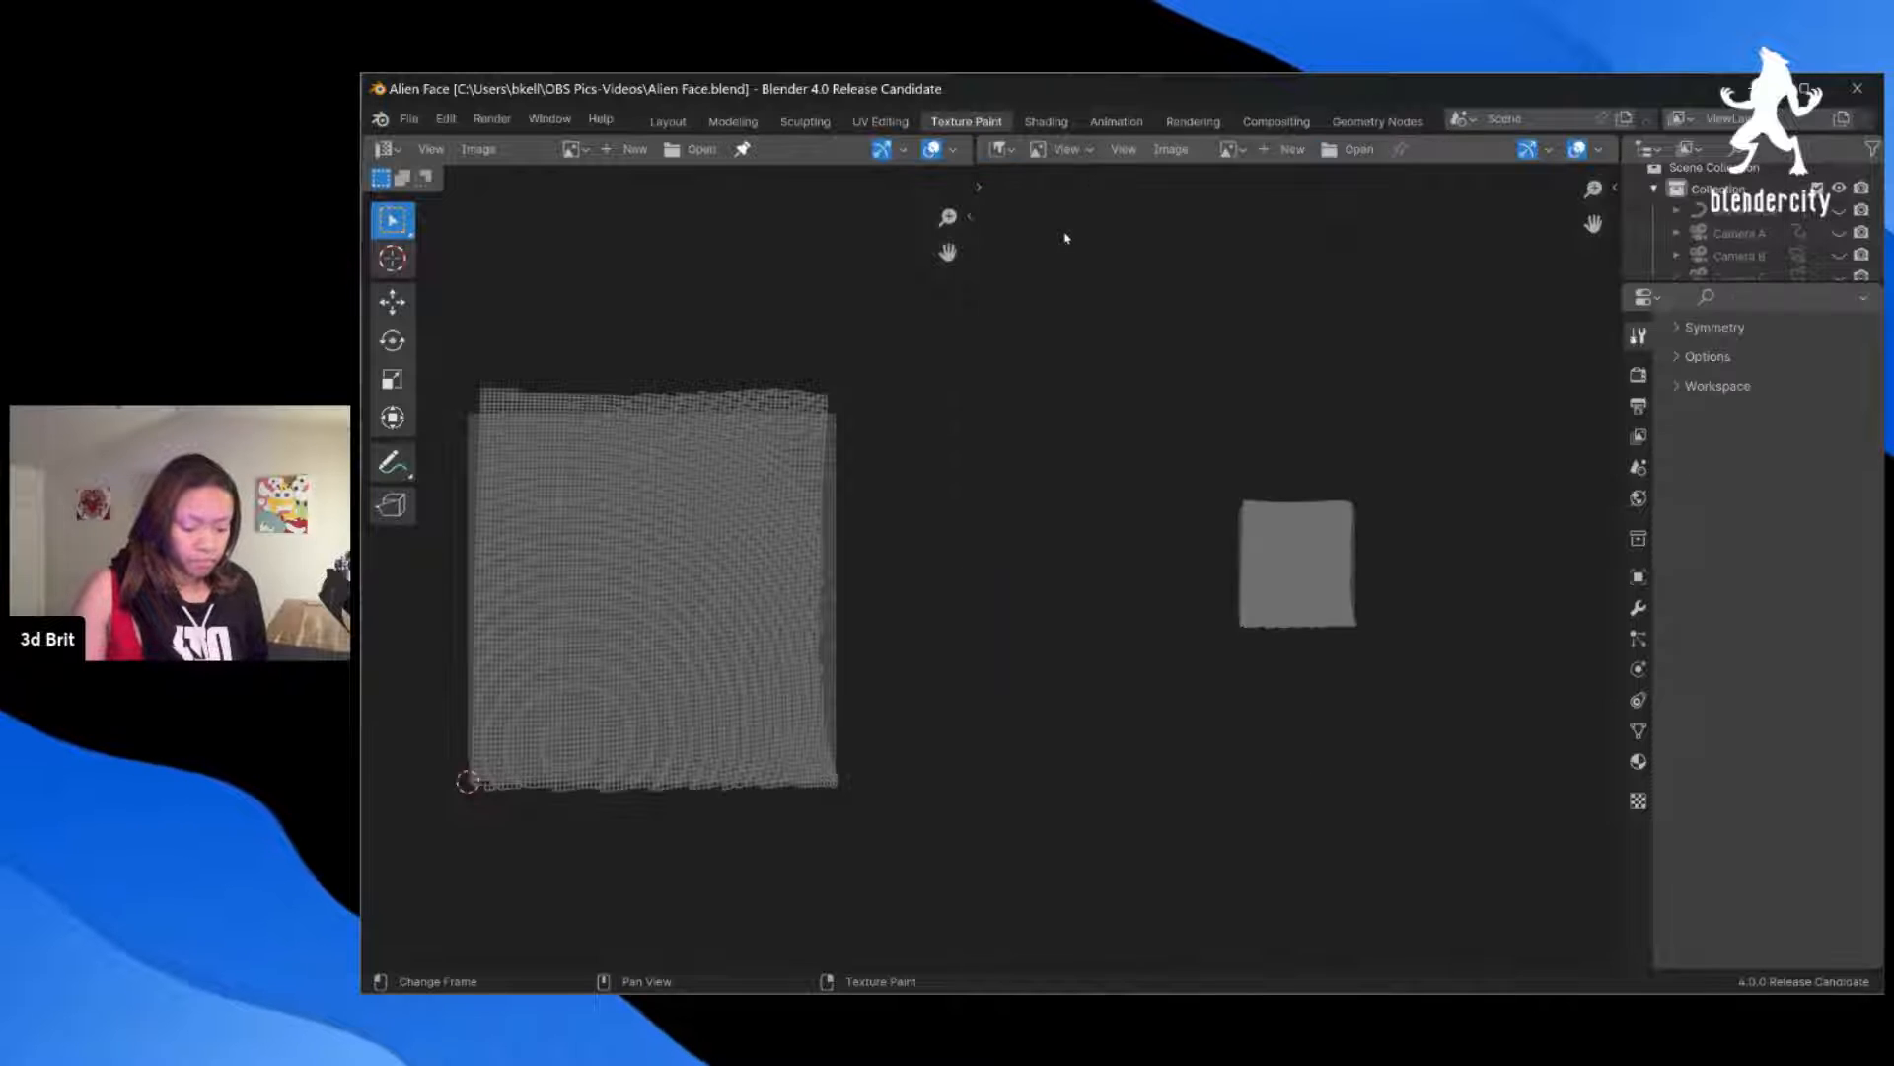
pyautogui.click(1003, 150)
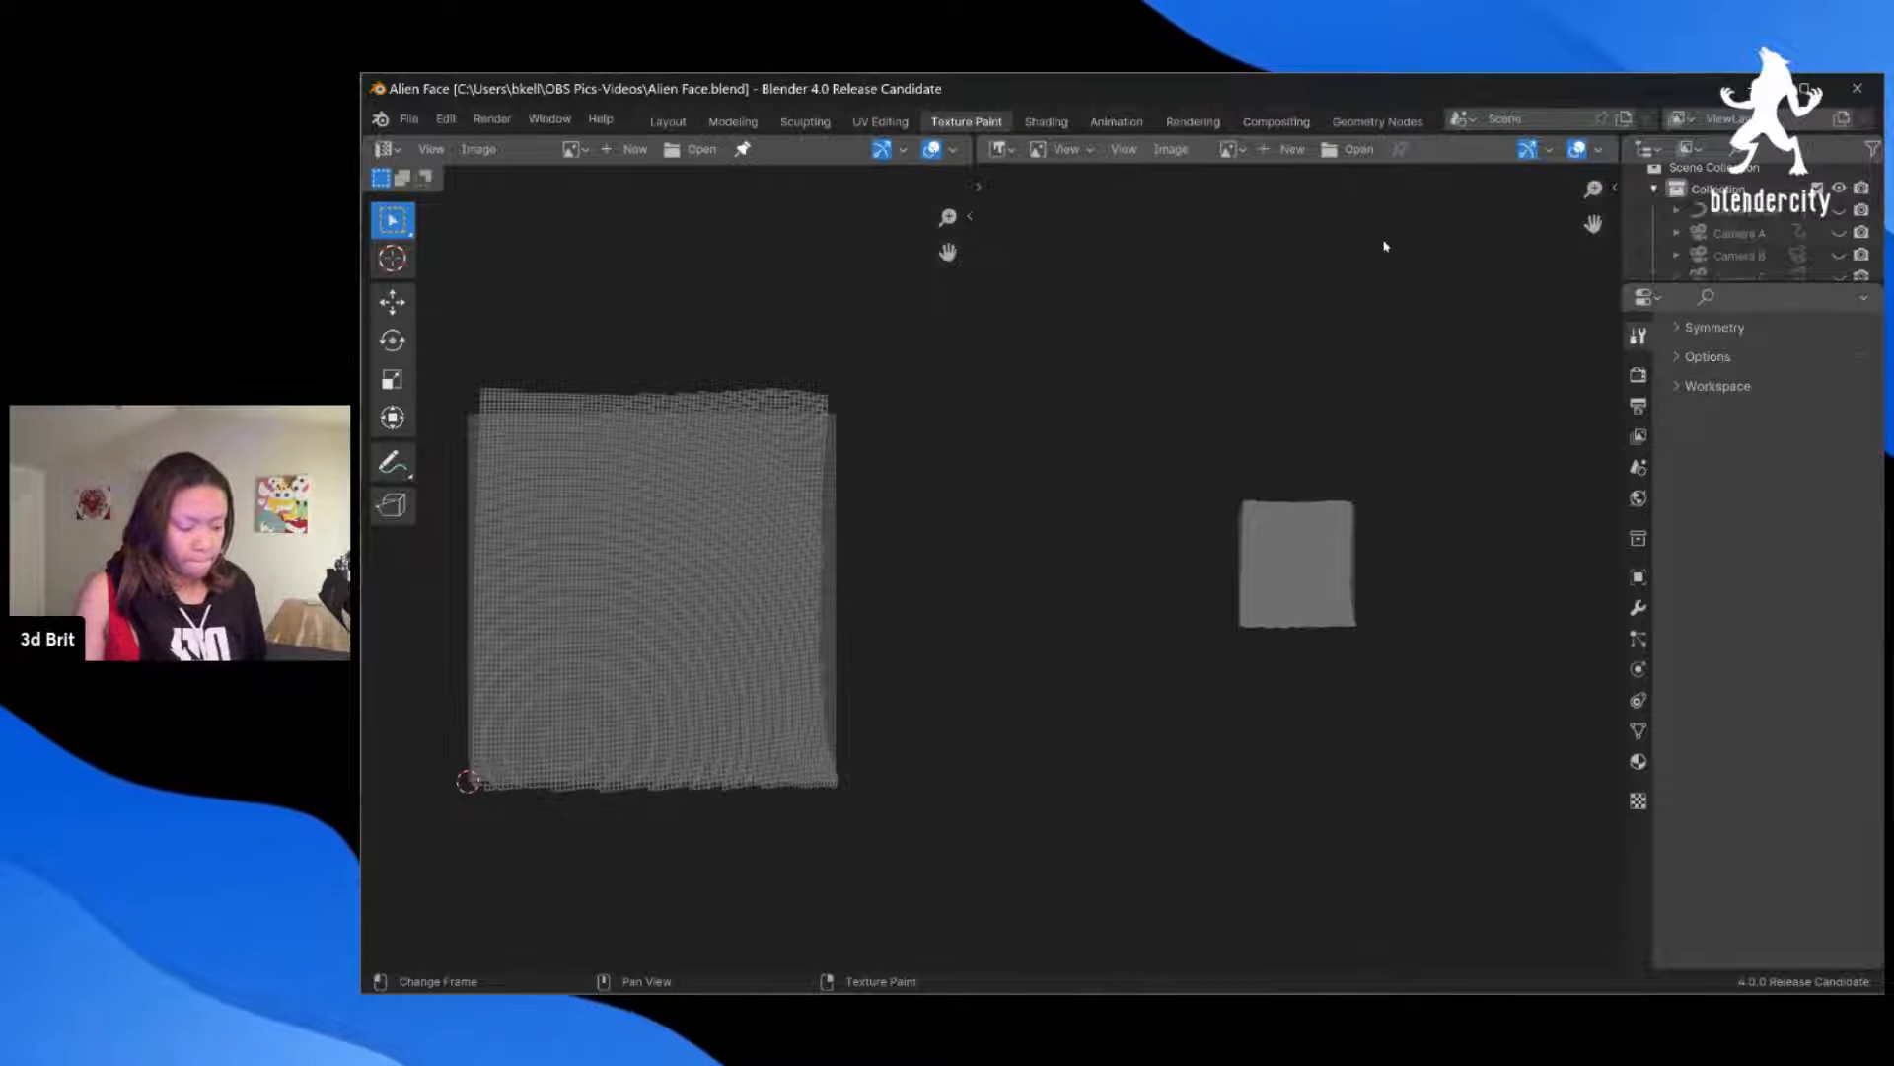
pyautogui.click(1046, 150)
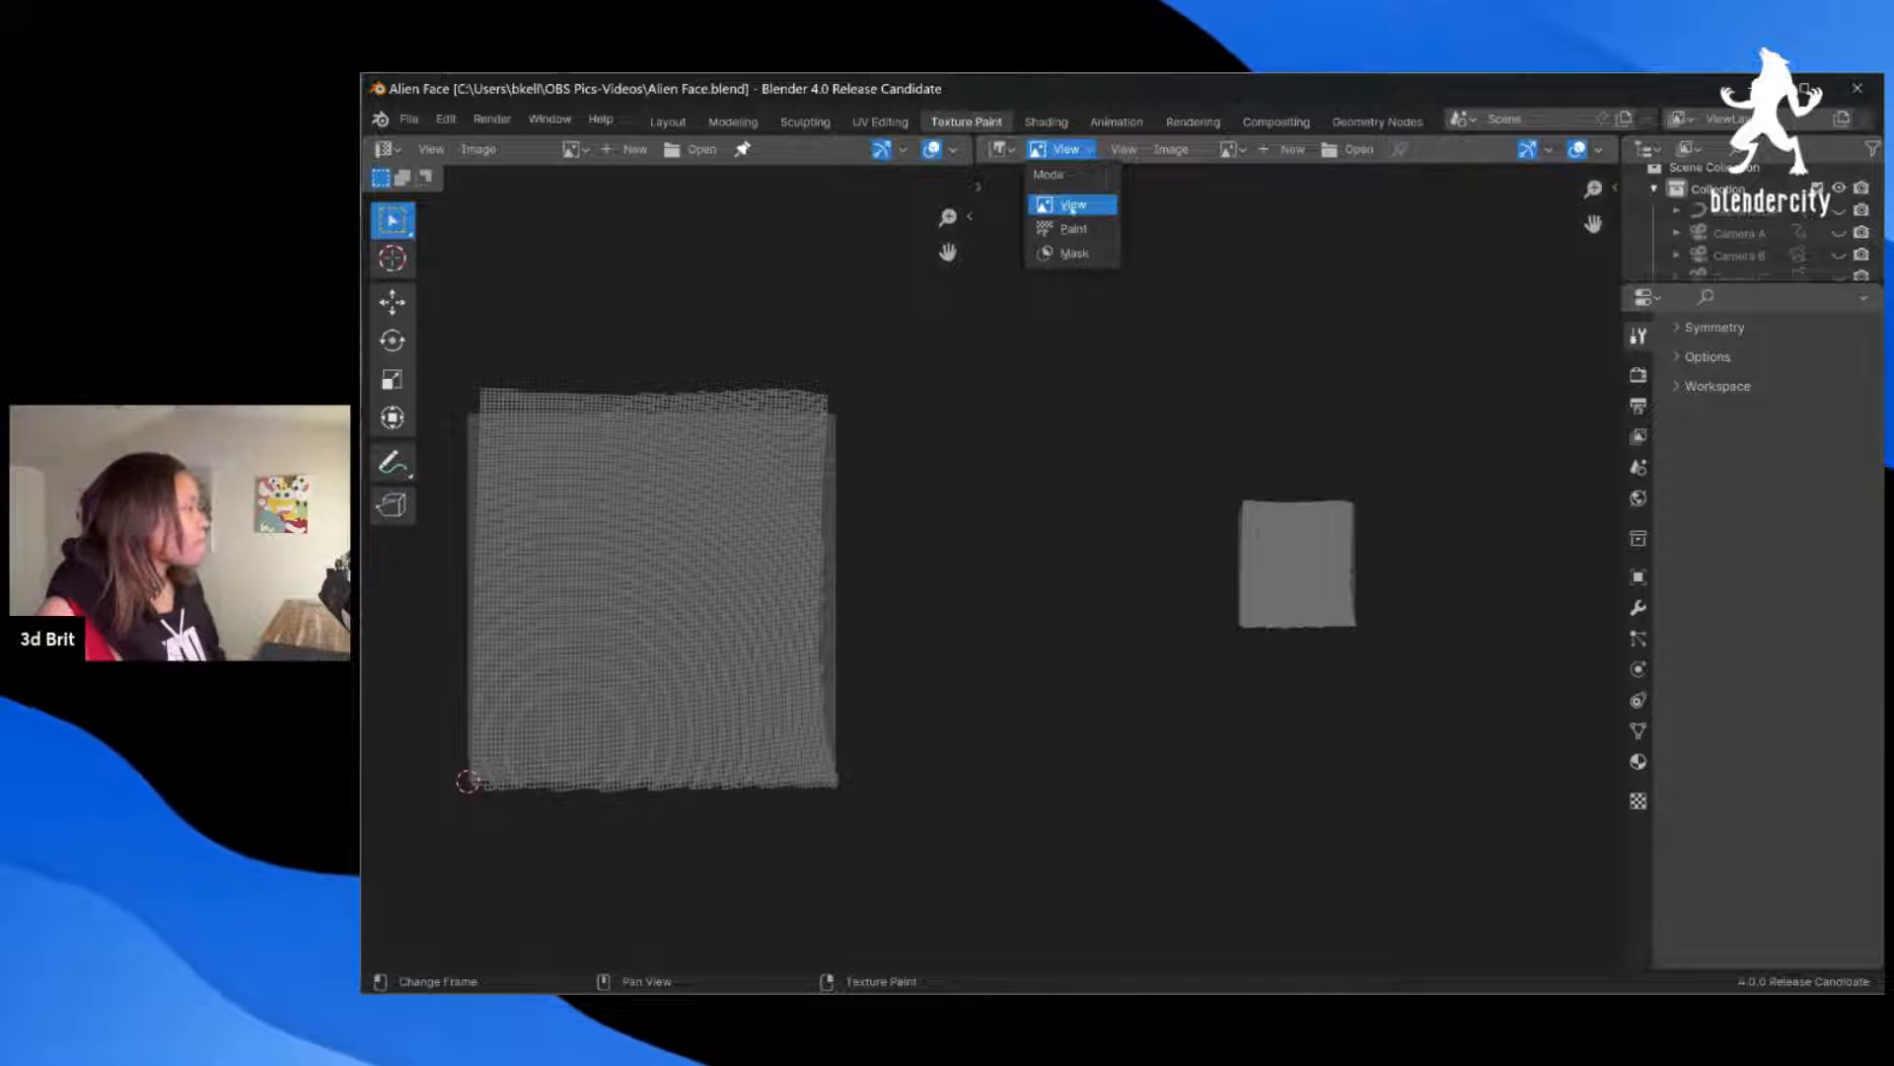
pyautogui.click(1069, 150)
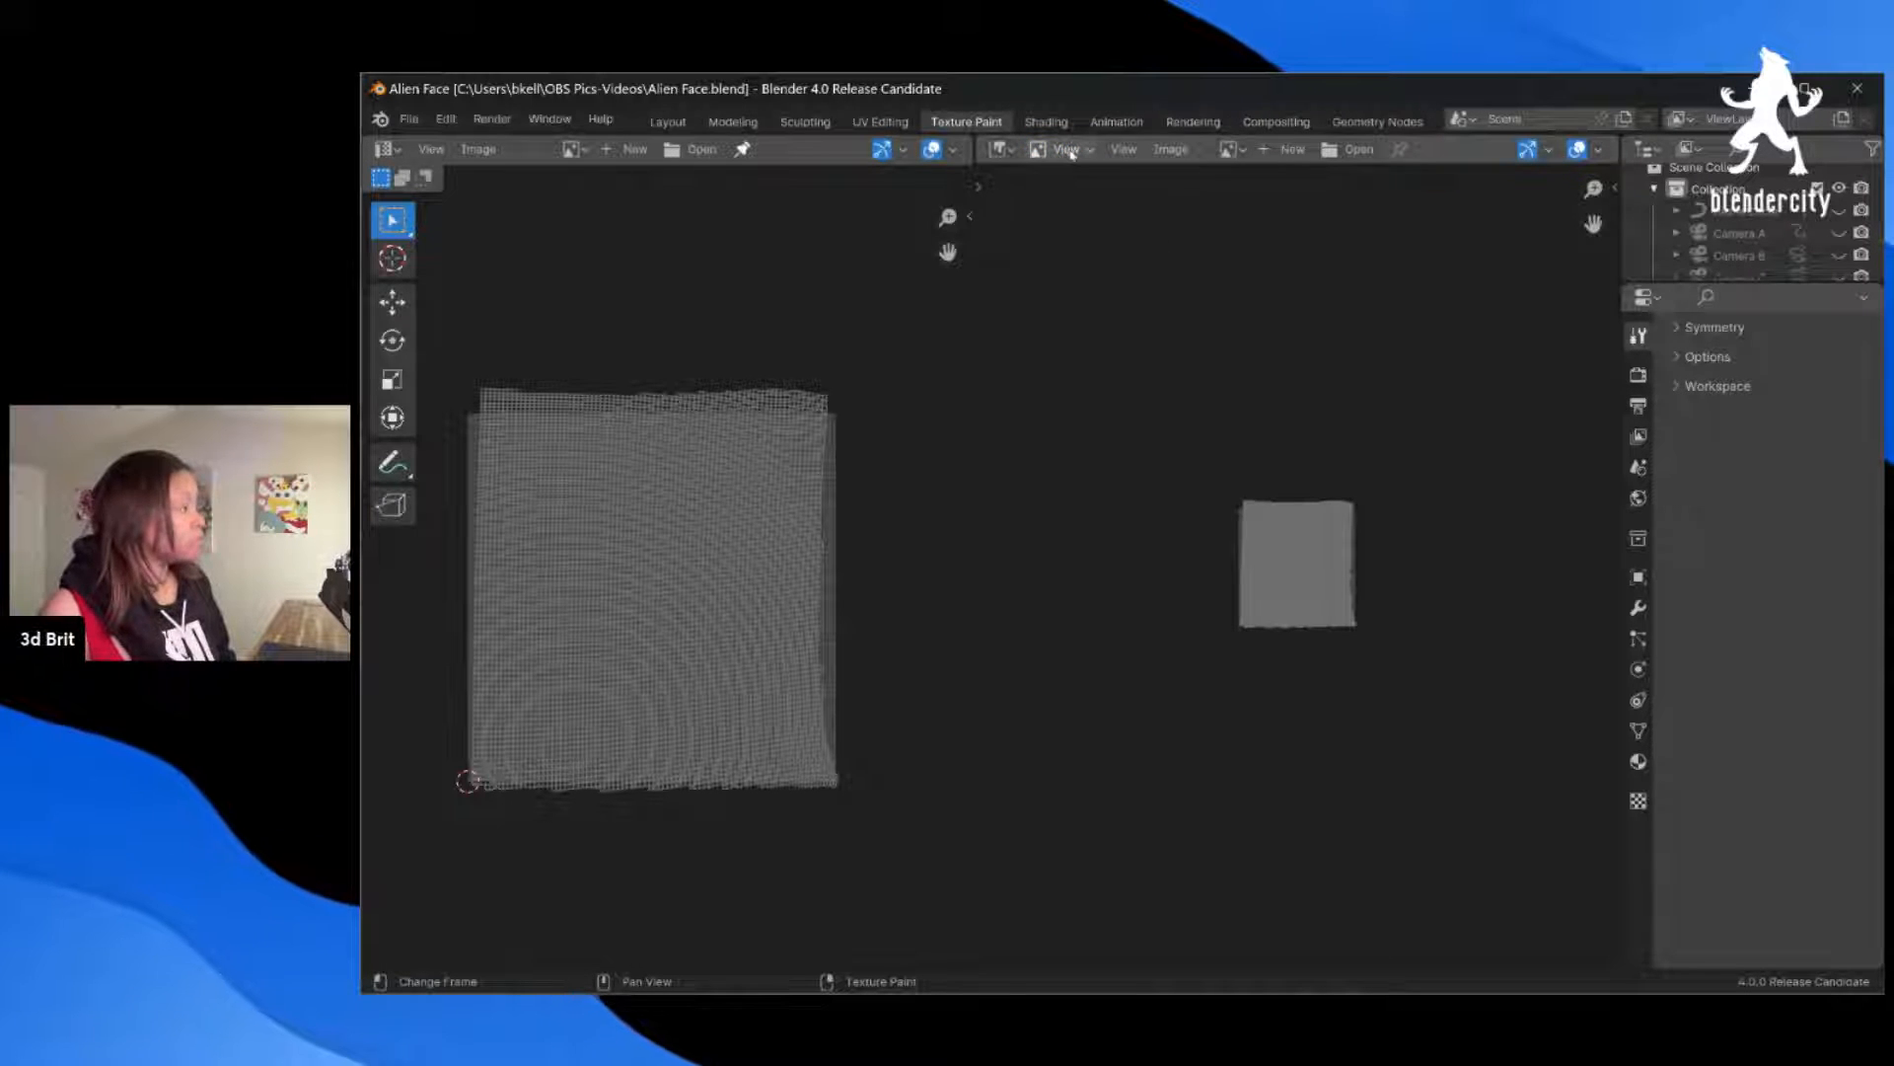
pyautogui.click(1071, 151)
pyautogui.click(1004, 150)
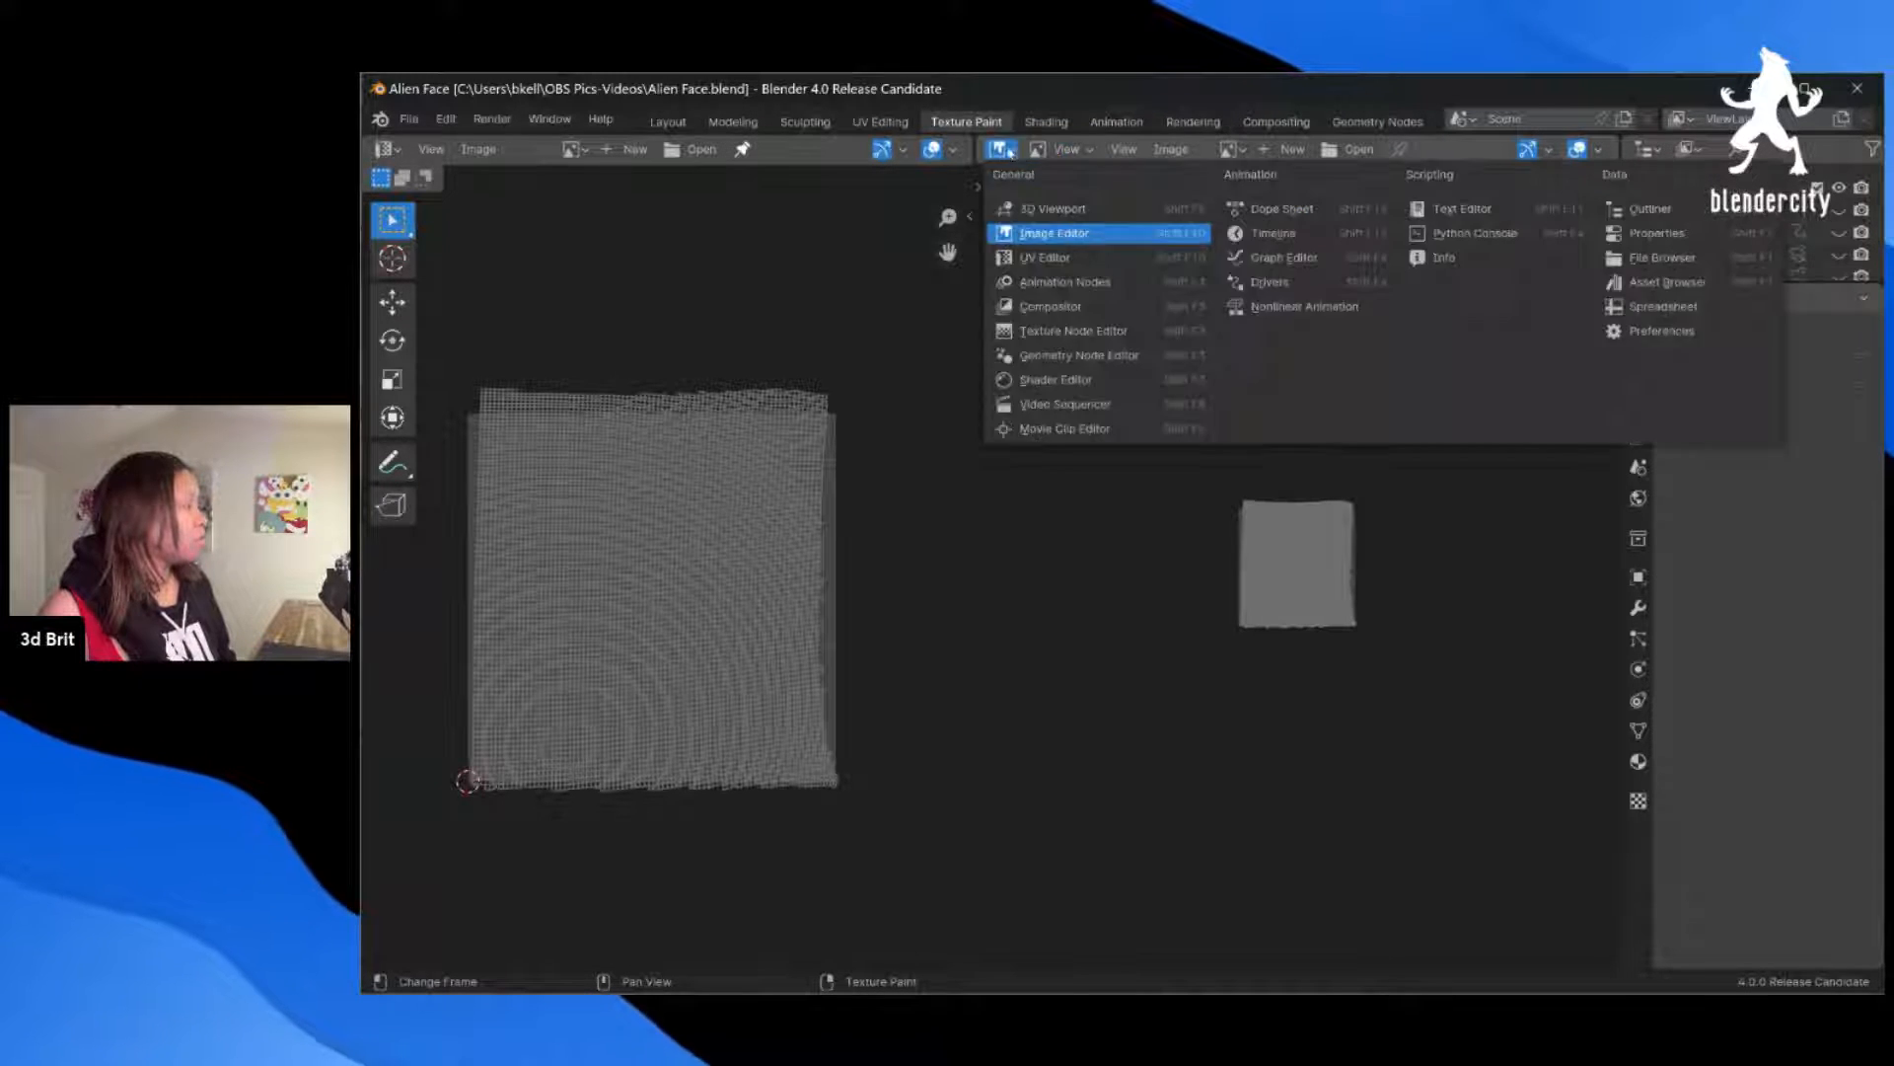
pyautogui.click(1010, 154)
pyautogui.click(1010, 154)
pyautogui.click(1046, 209)
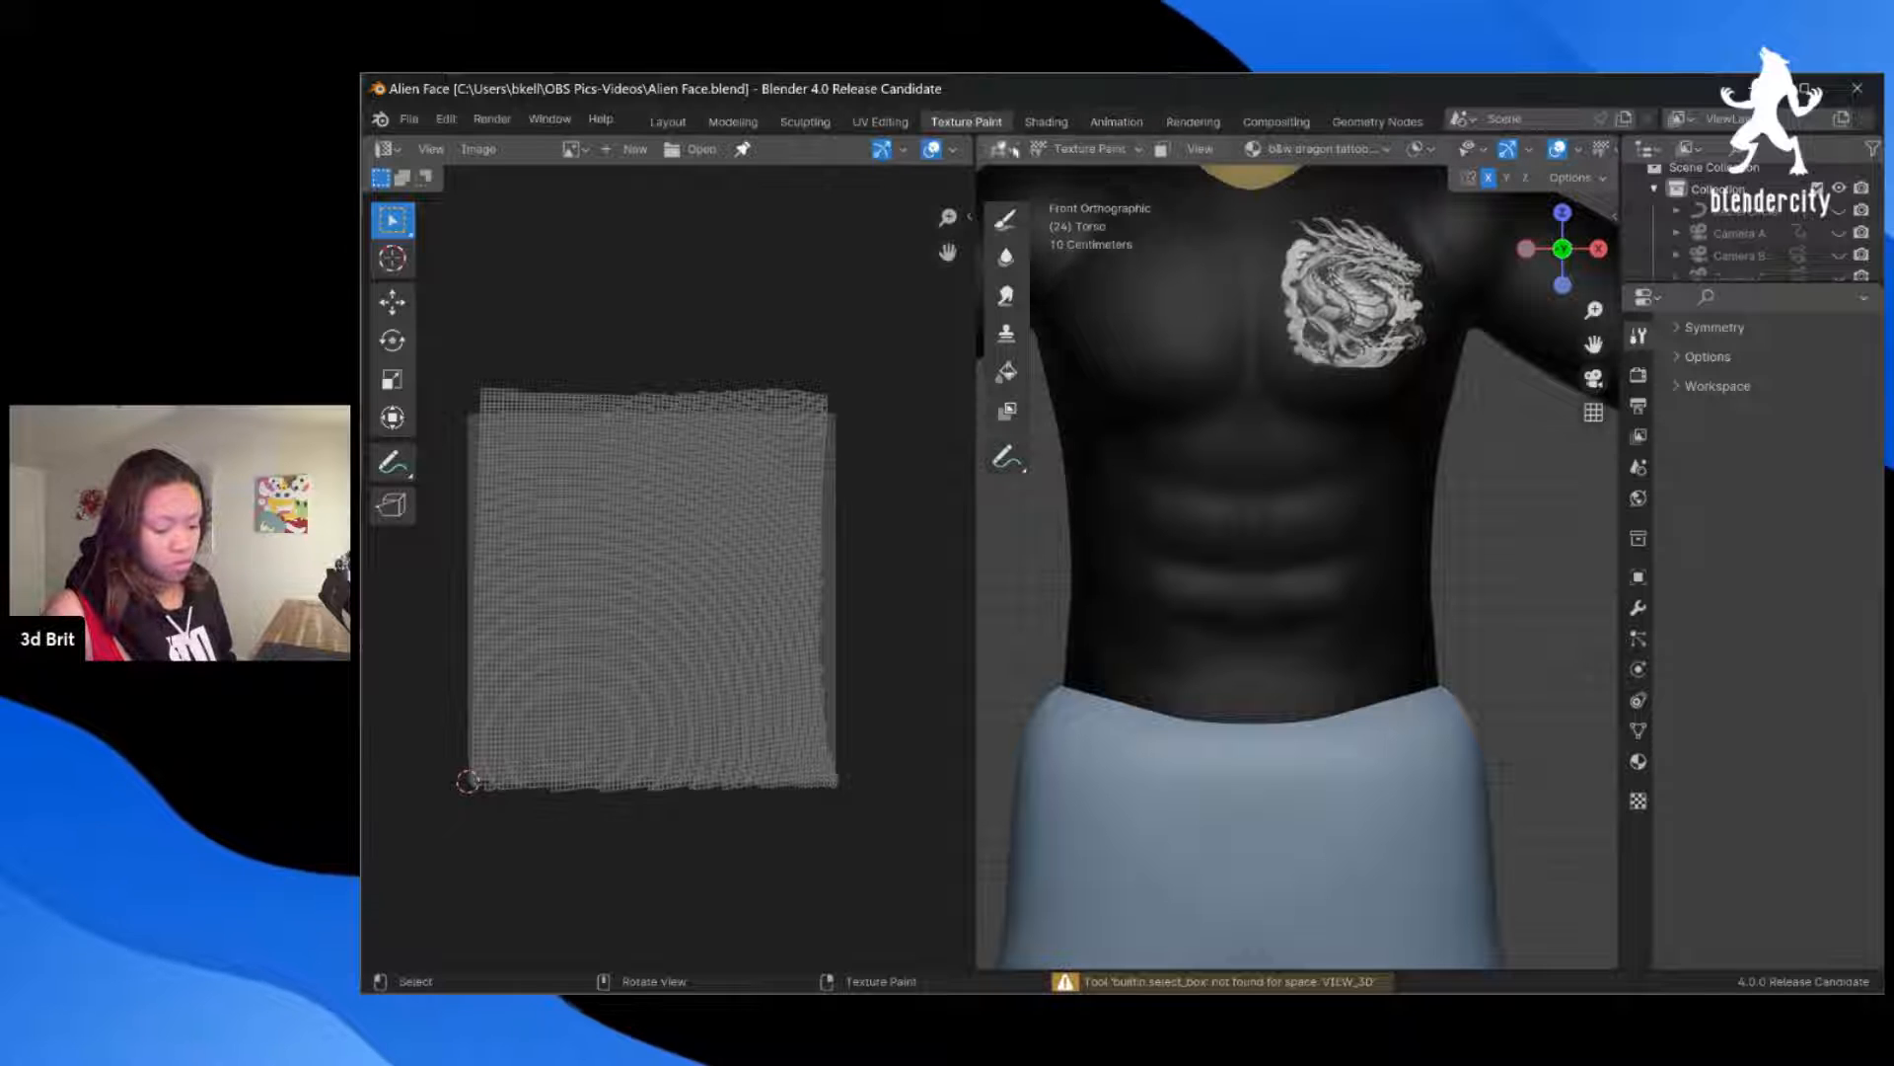
# Step: Review the 3D viewport's header options and choose Texture Paint as the torso's interaction mode
pyautogui.click(1093, 150)
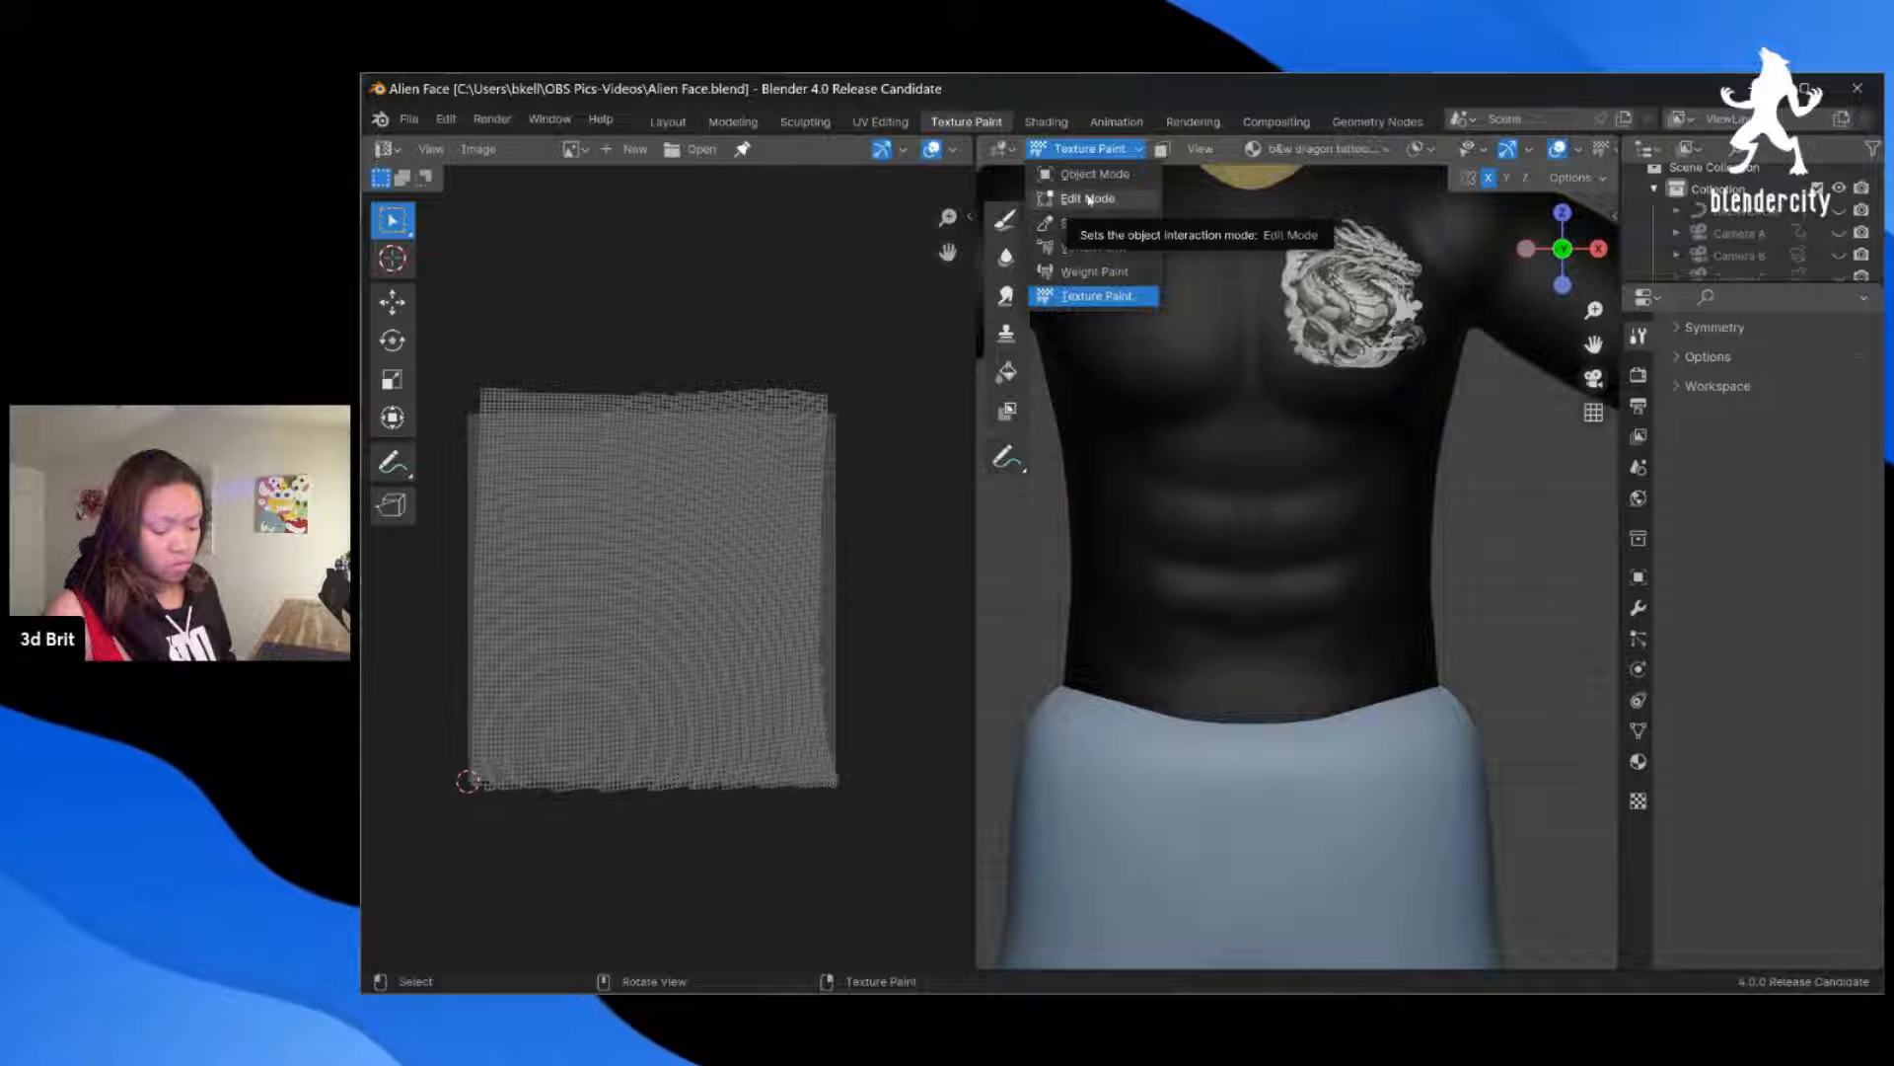
pyautogui.scroll(-3, 1519, 150)
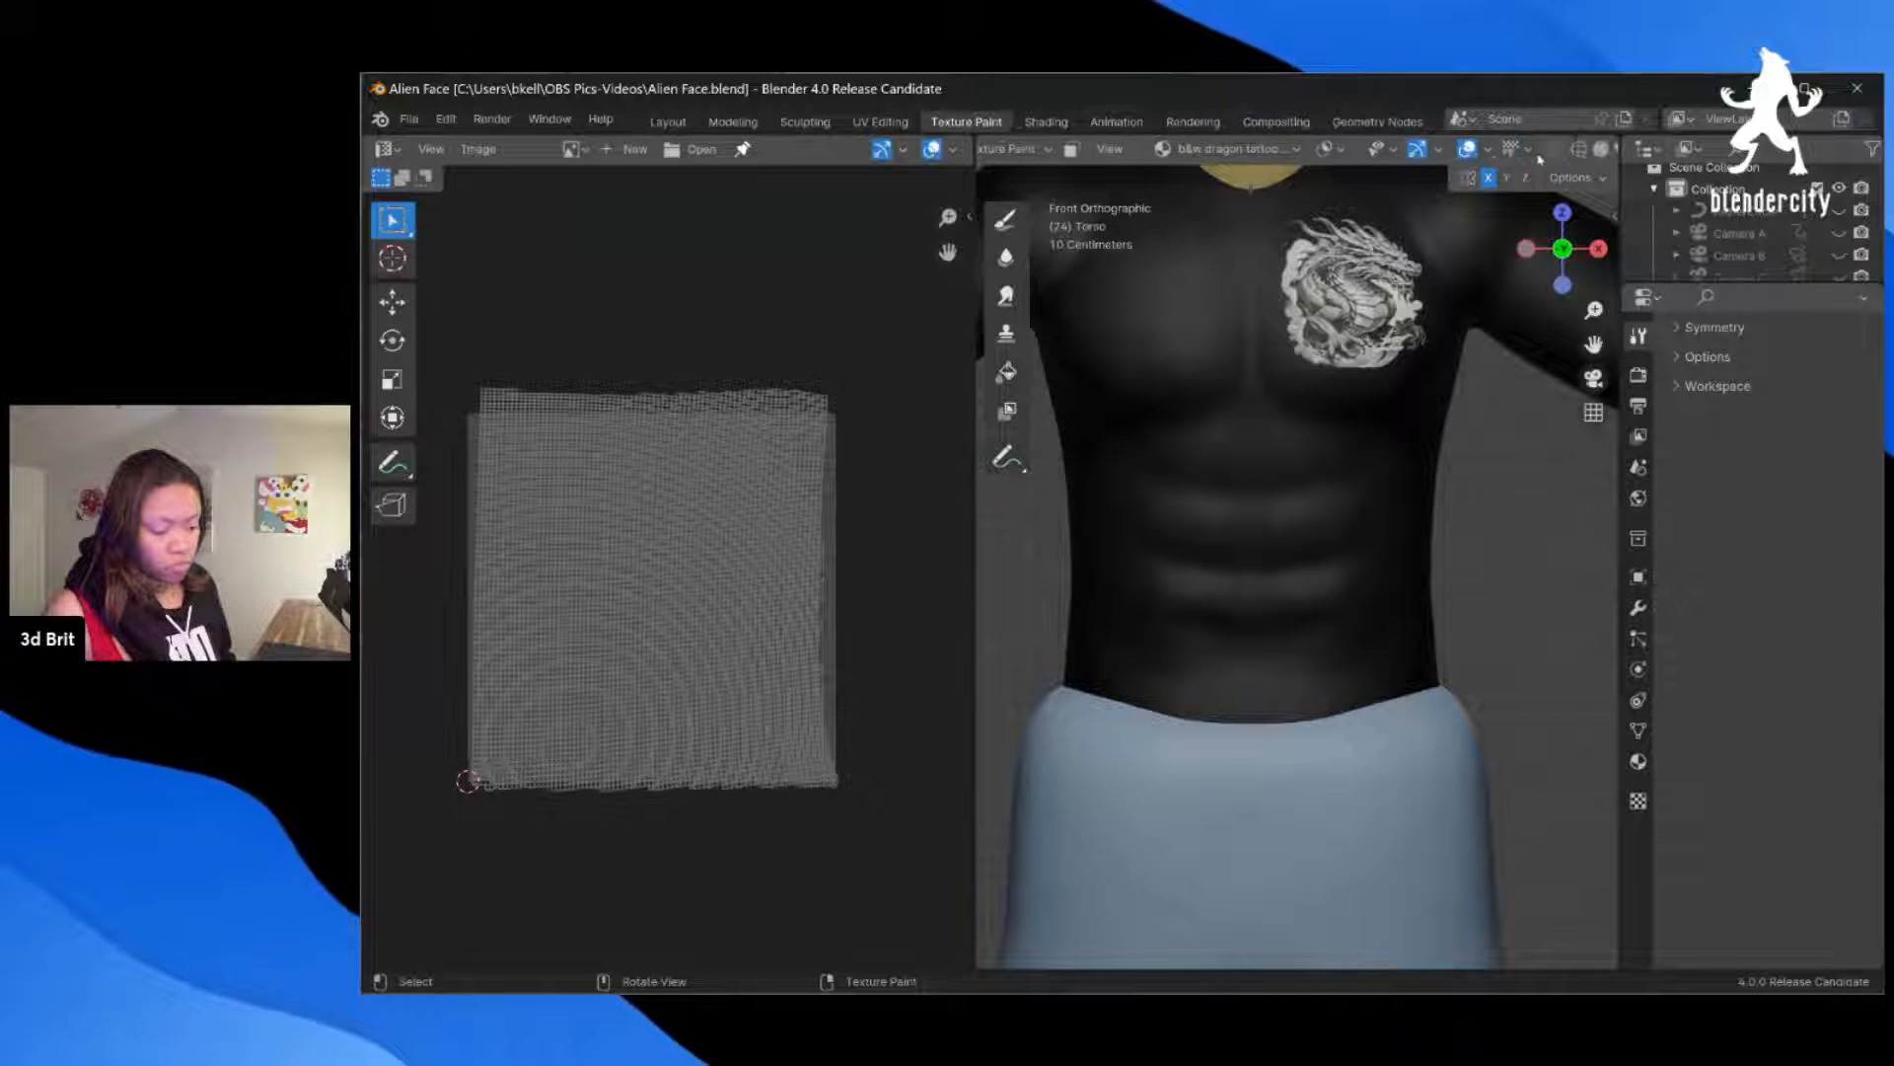
pyautogui.click(1467, 150)
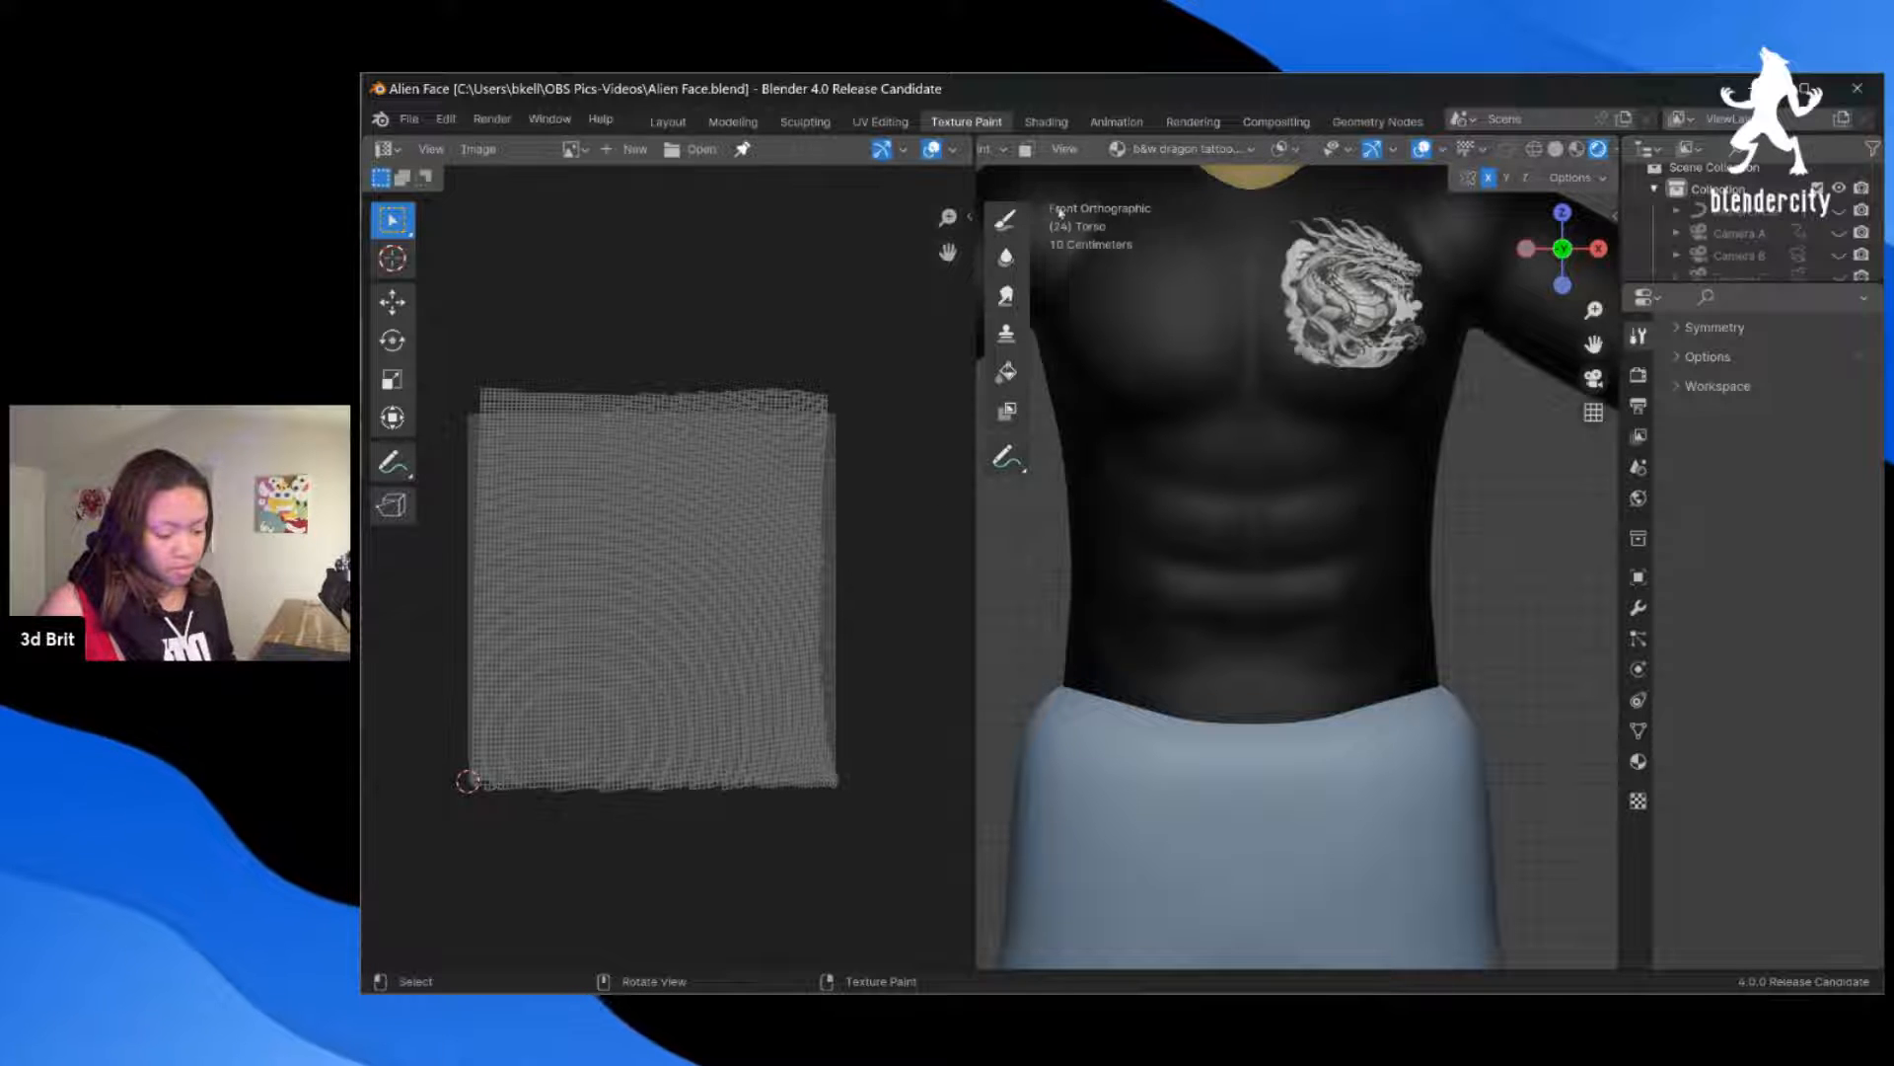
pyautogui.scroll(-2, 1186, 332)
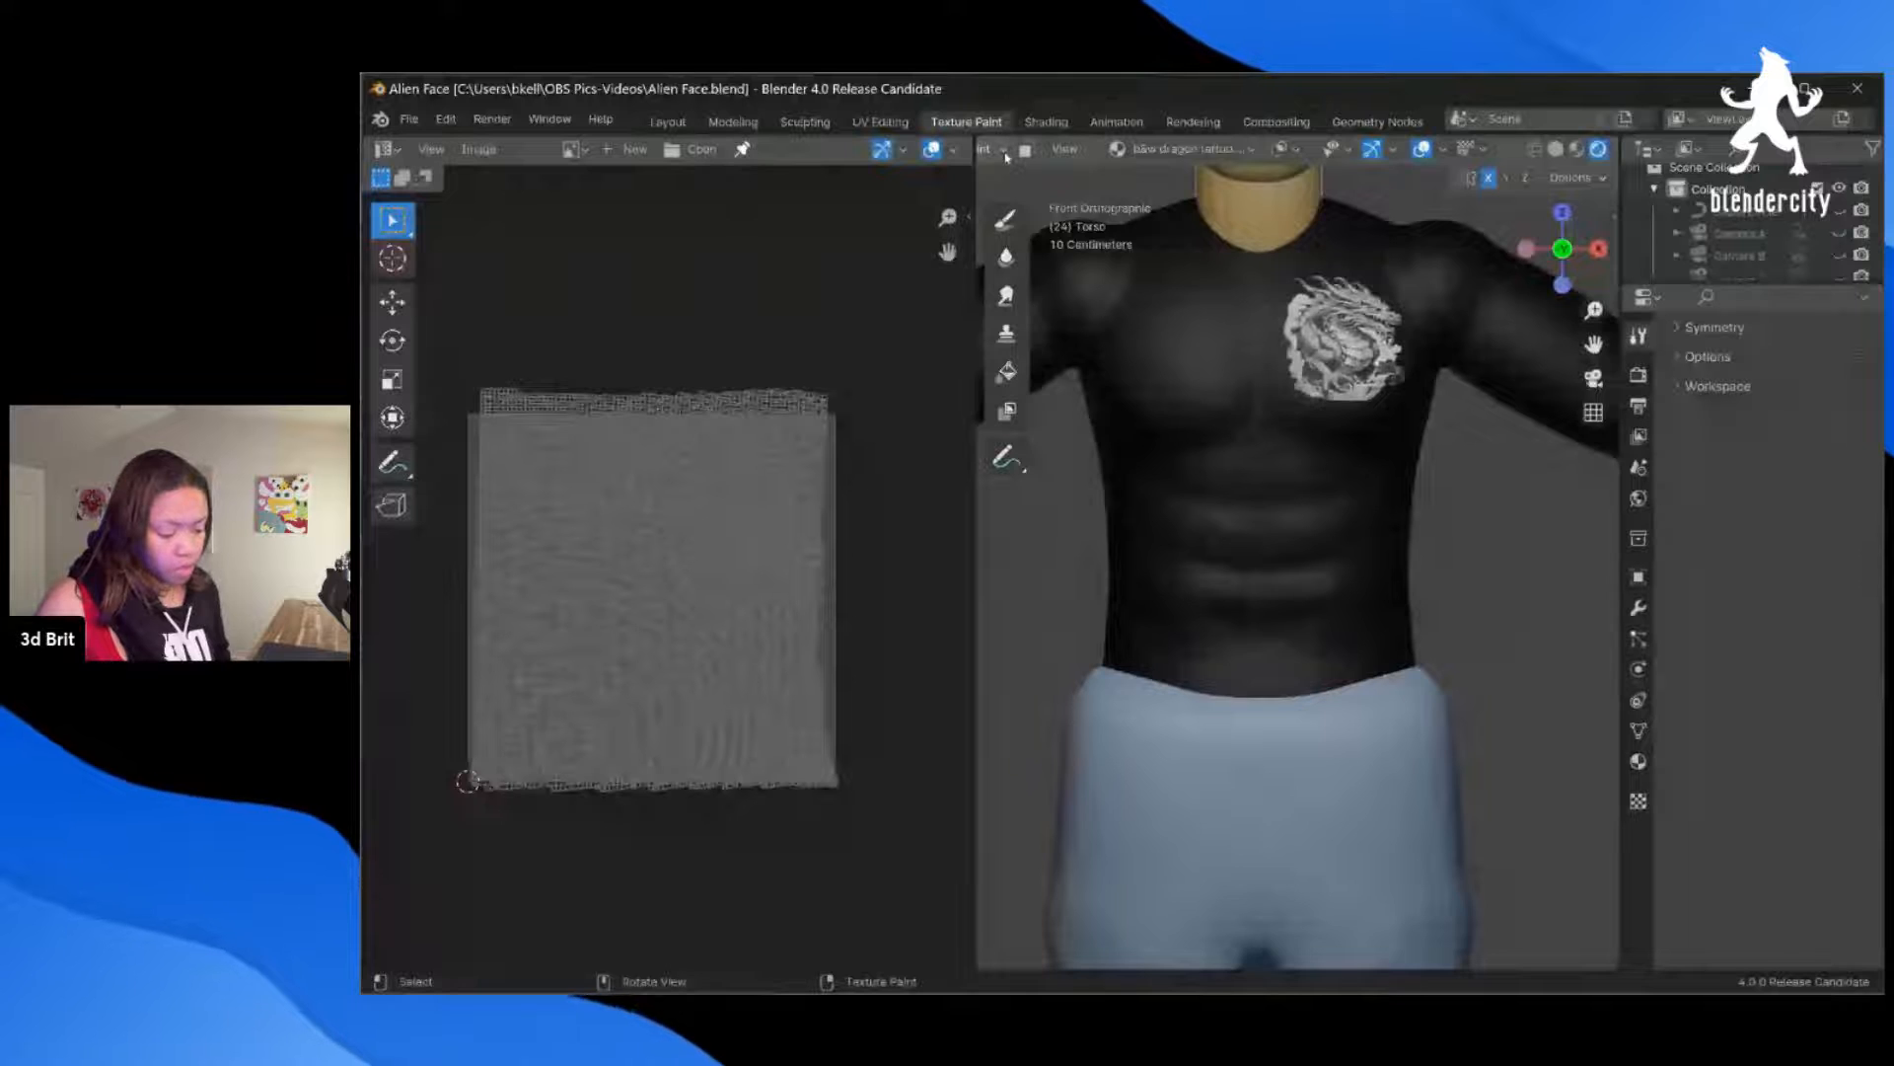
pyautogui.scroll(1, 1441, 352)
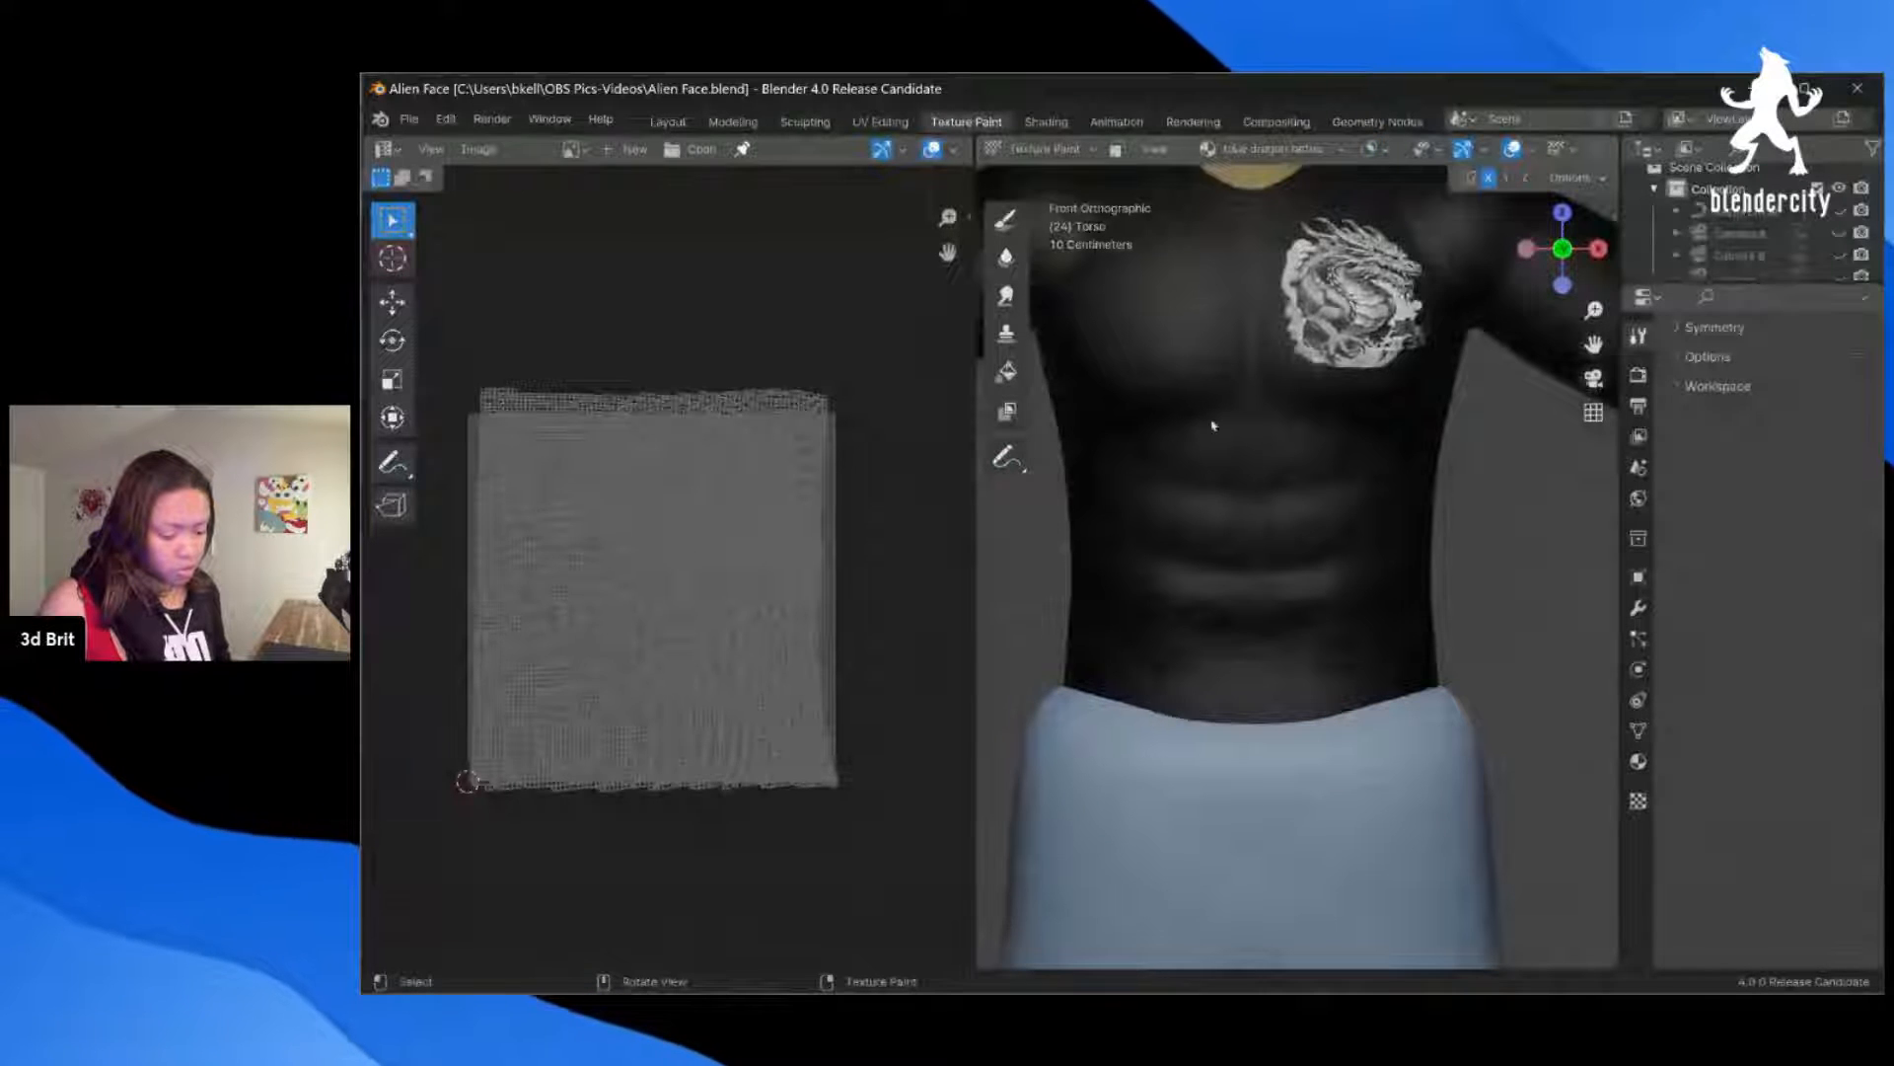
pyautogui.click(1041, 148)
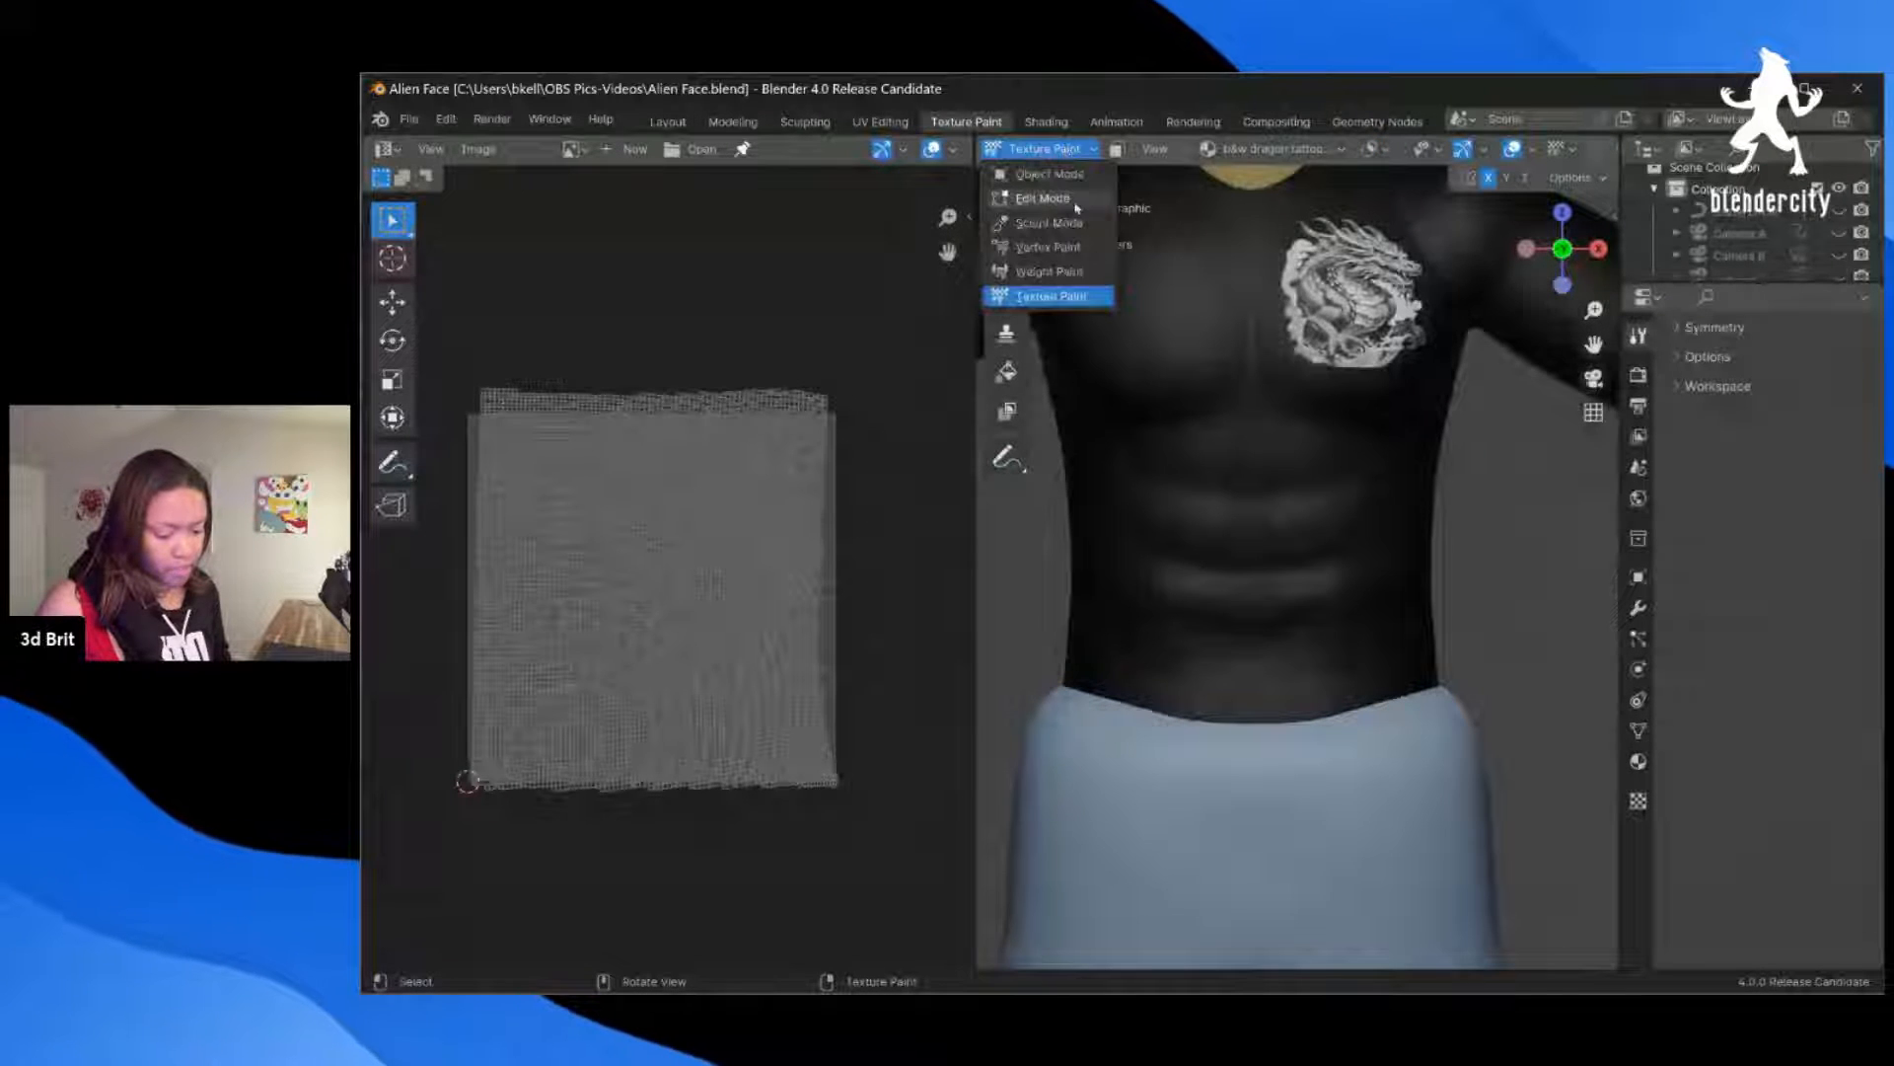
pyautogui.click(1083, 298)
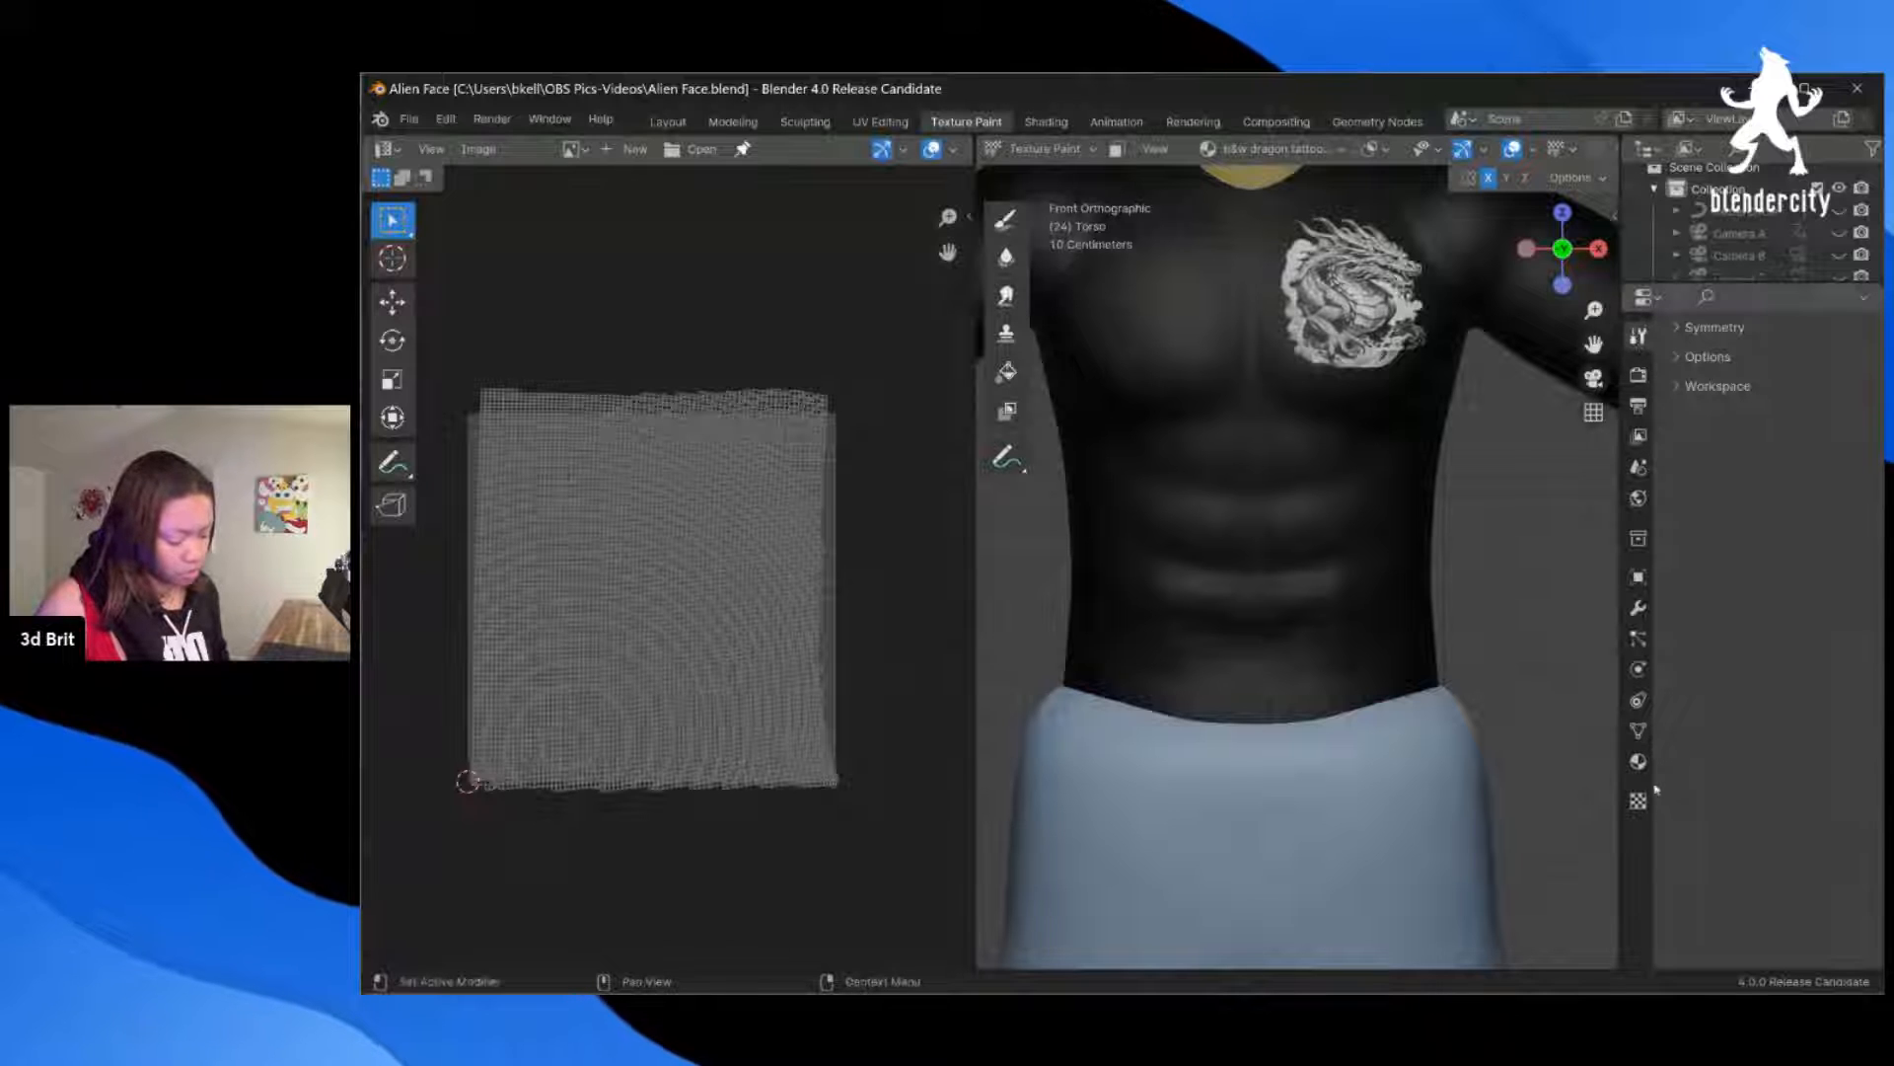
# Step: Show the torso's material properties and choose skin-color for its existing material slot
pyautogui.click(1638, 761)
pyautogui.click(1638, 801)
pyautogui.click(1638, 761)
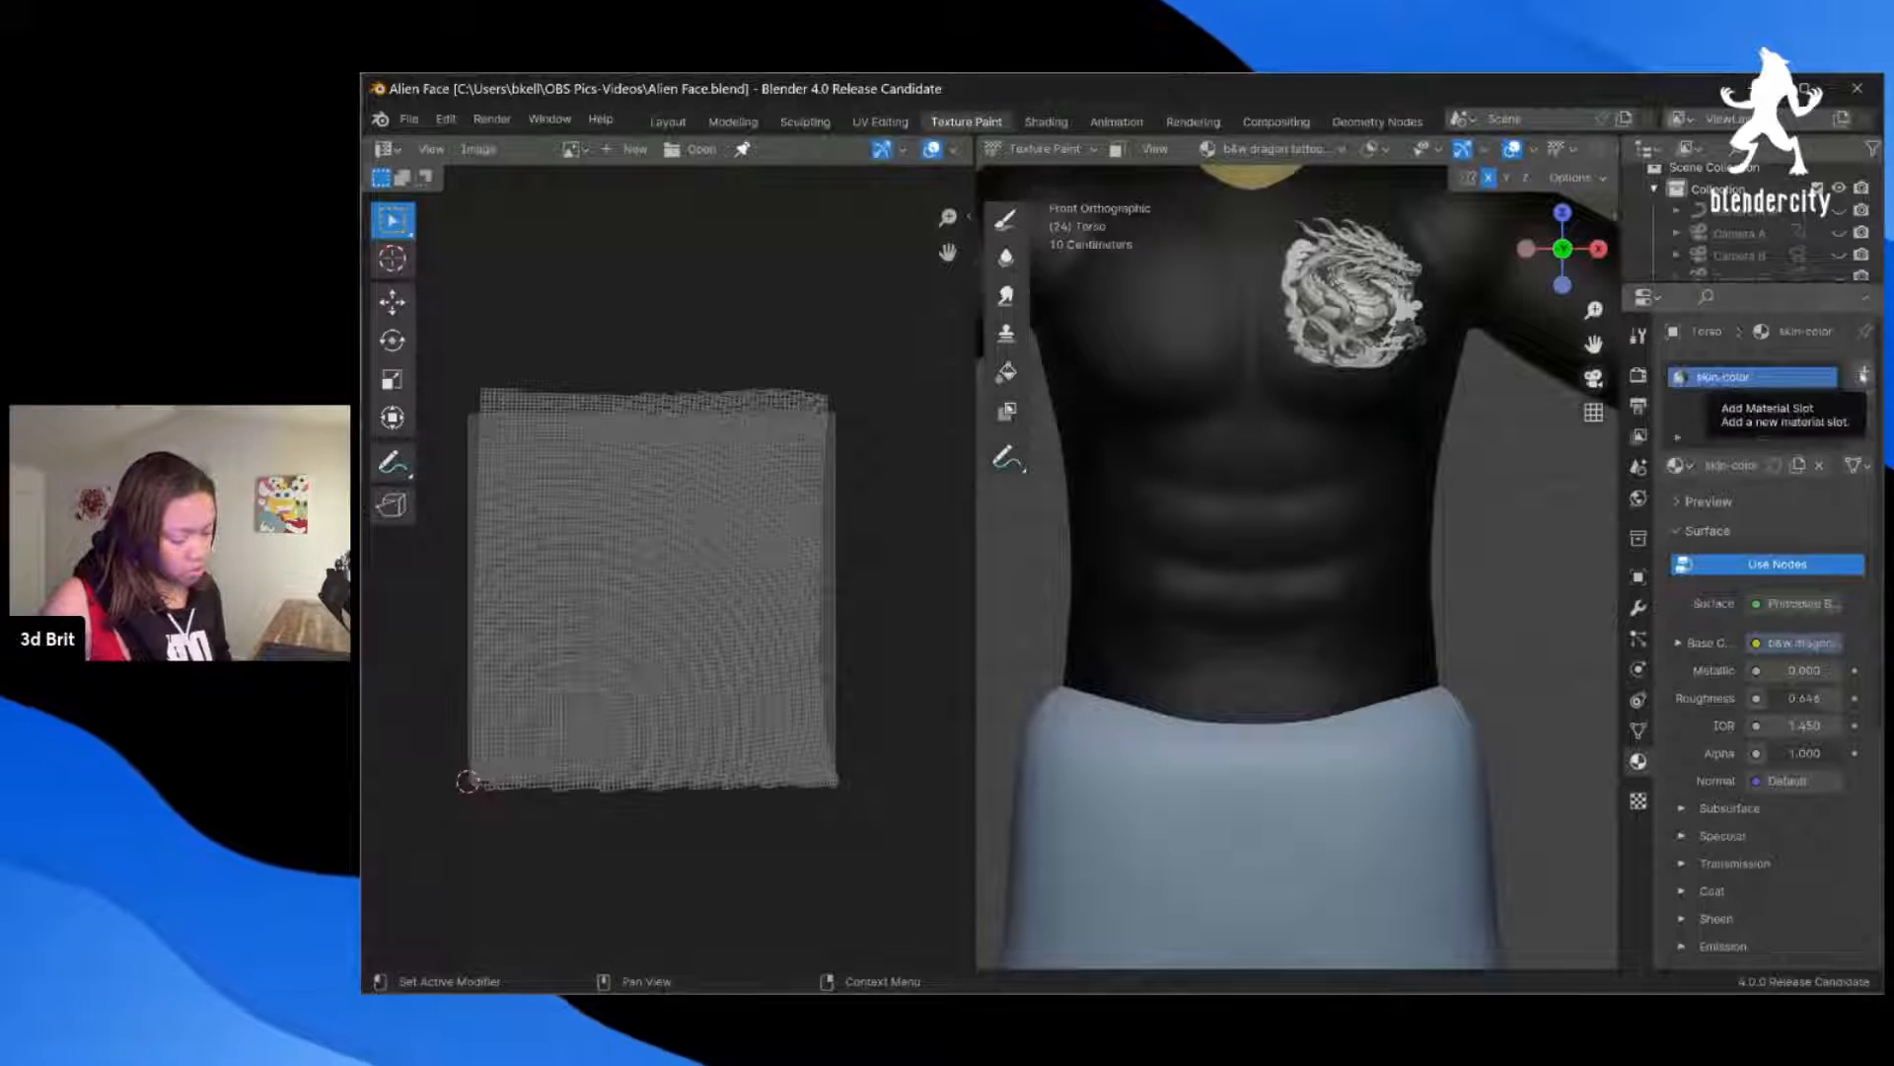
pyautogui.click(1675, 465)
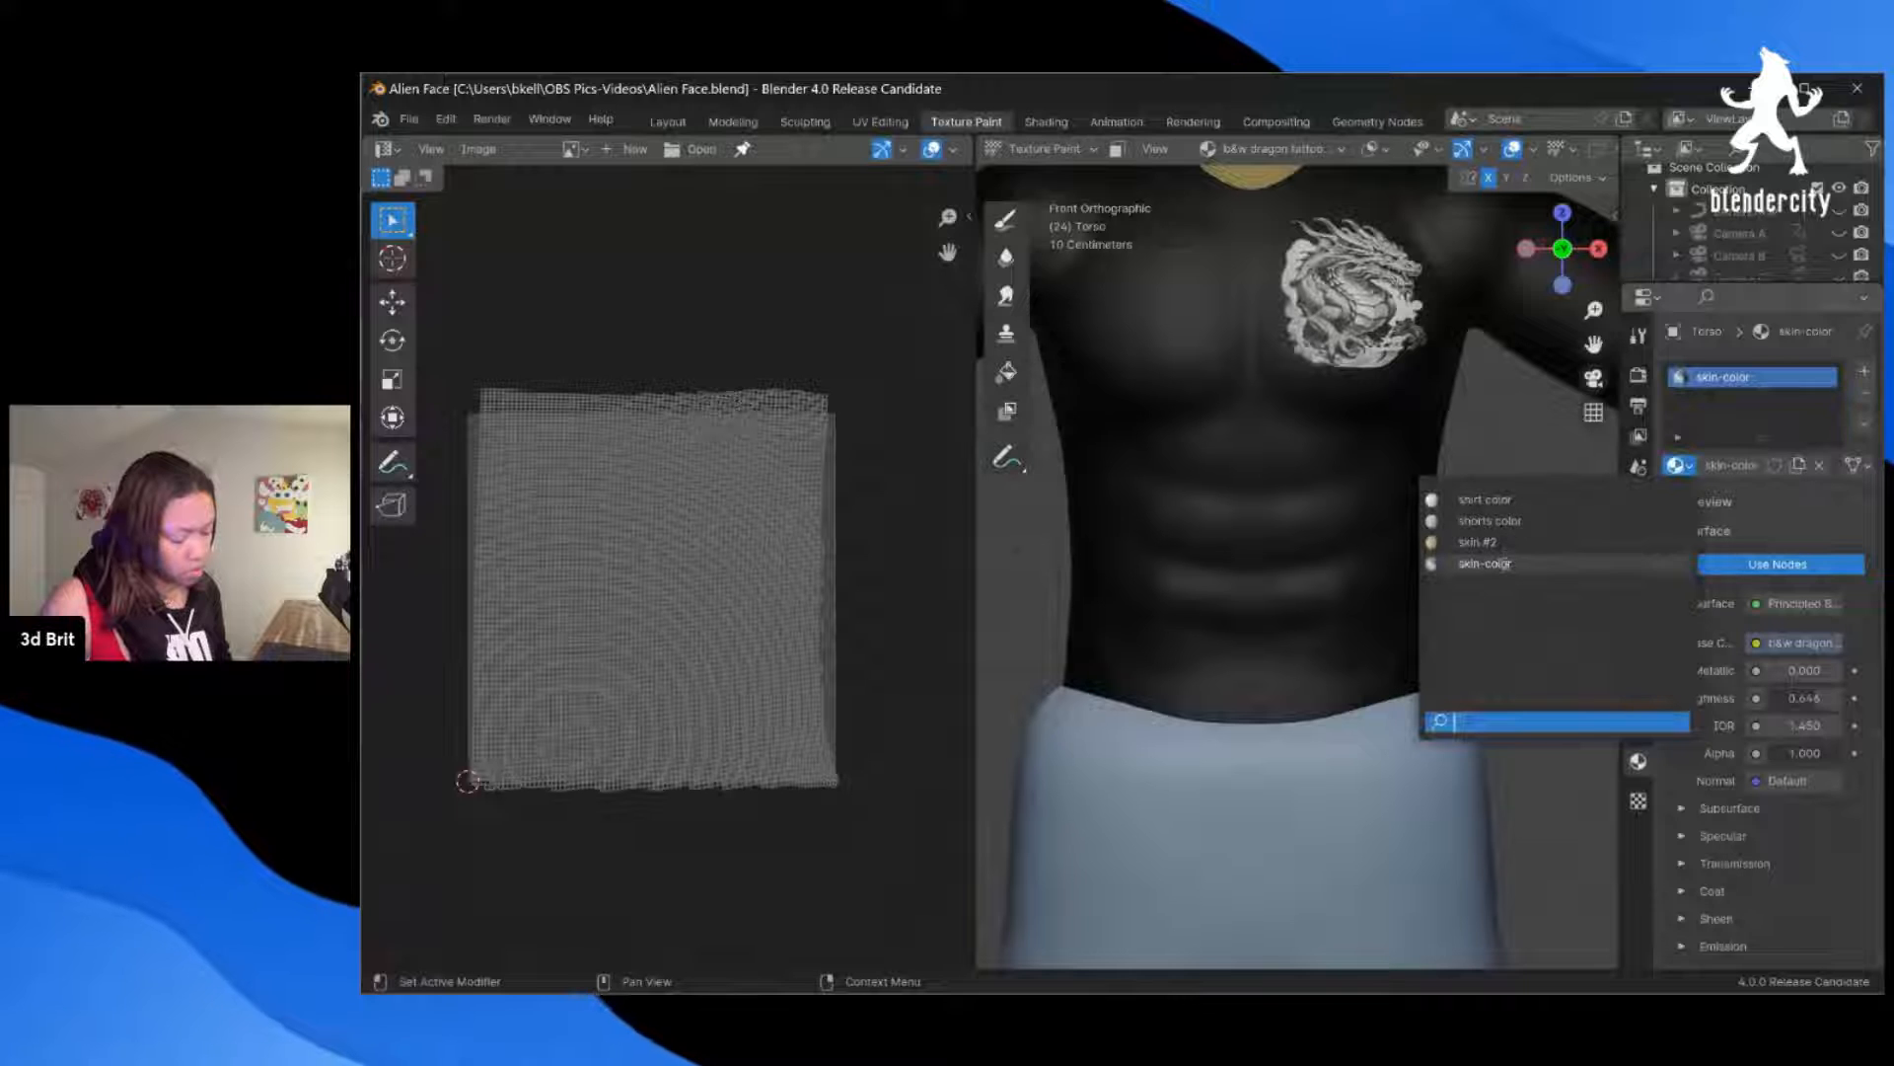
pyautogui.click(1505, 563)
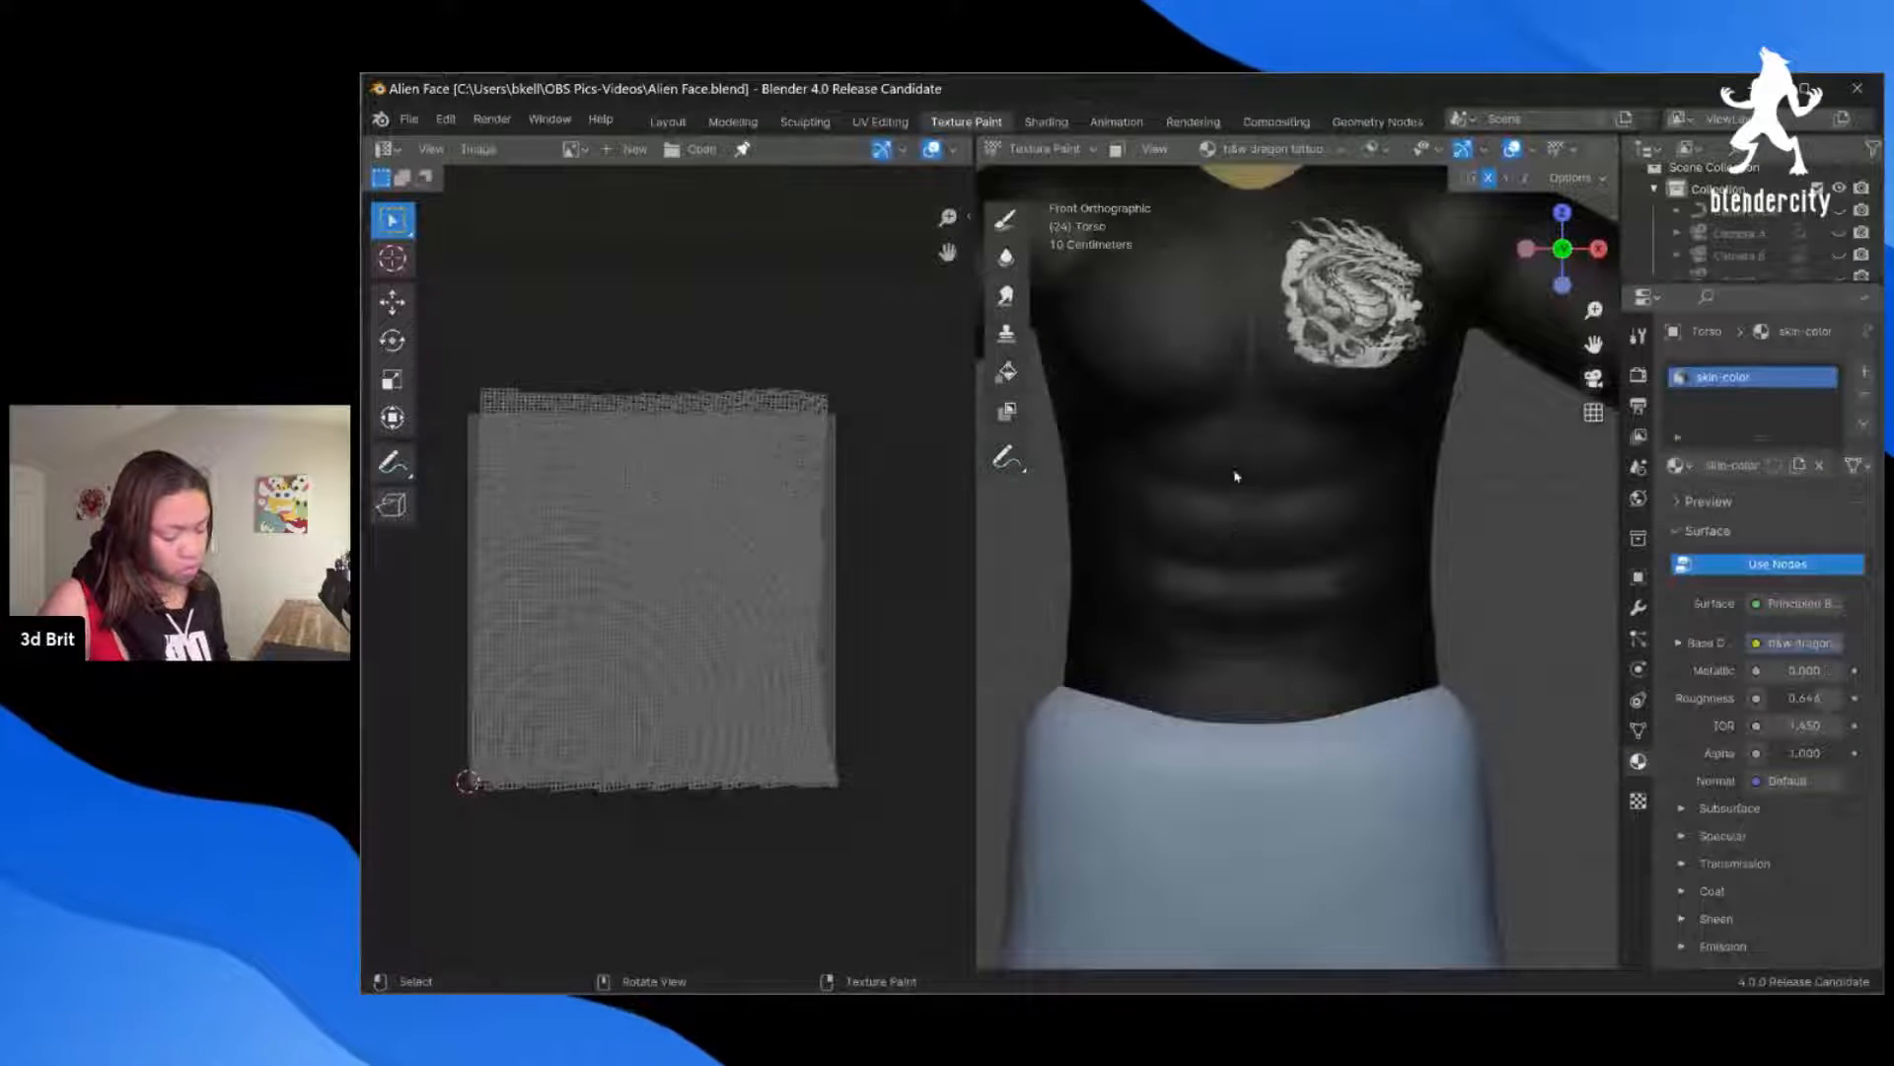
pyautogui.scroll(-2, 1237, 484)
pyautogui.scroll(1, 1237, 484)
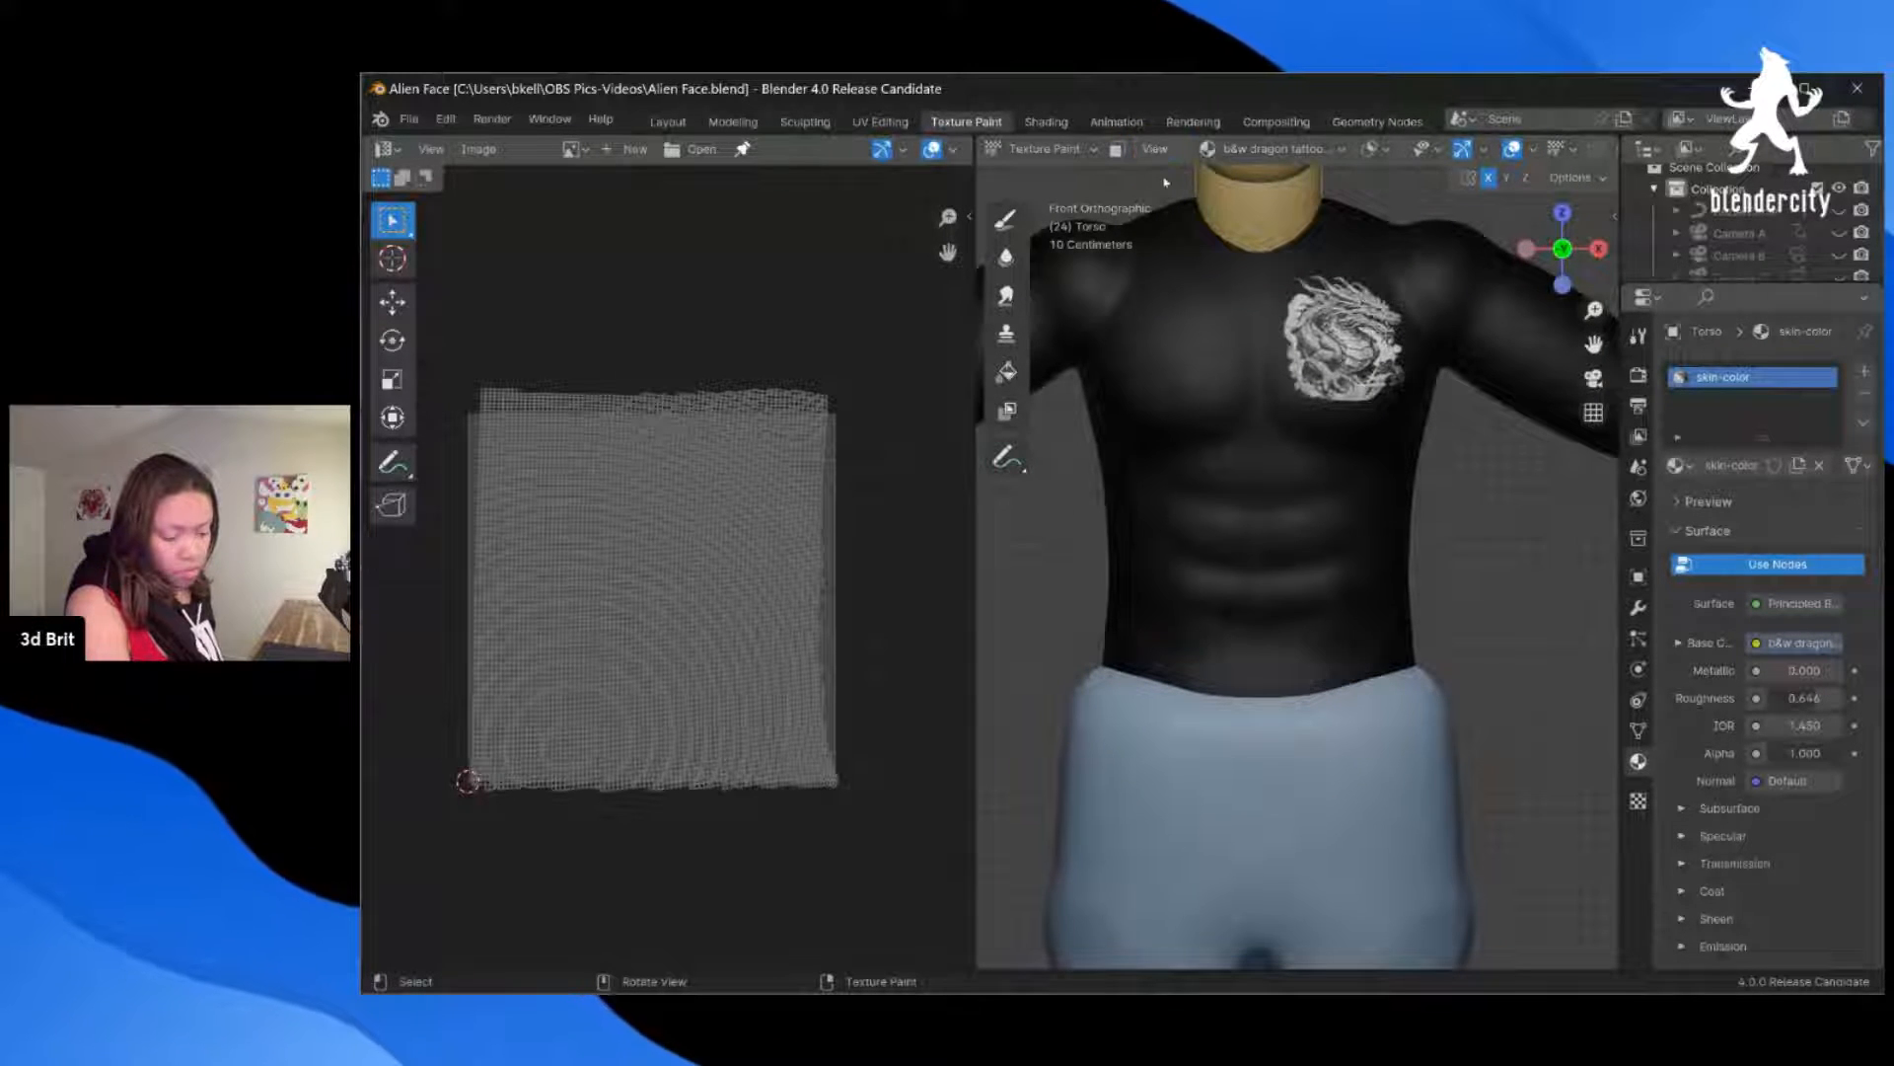
# Step: Examine the node types available to add to the torso's skin-color material in the Shading workspace
pyautogui.click(1045, 121)
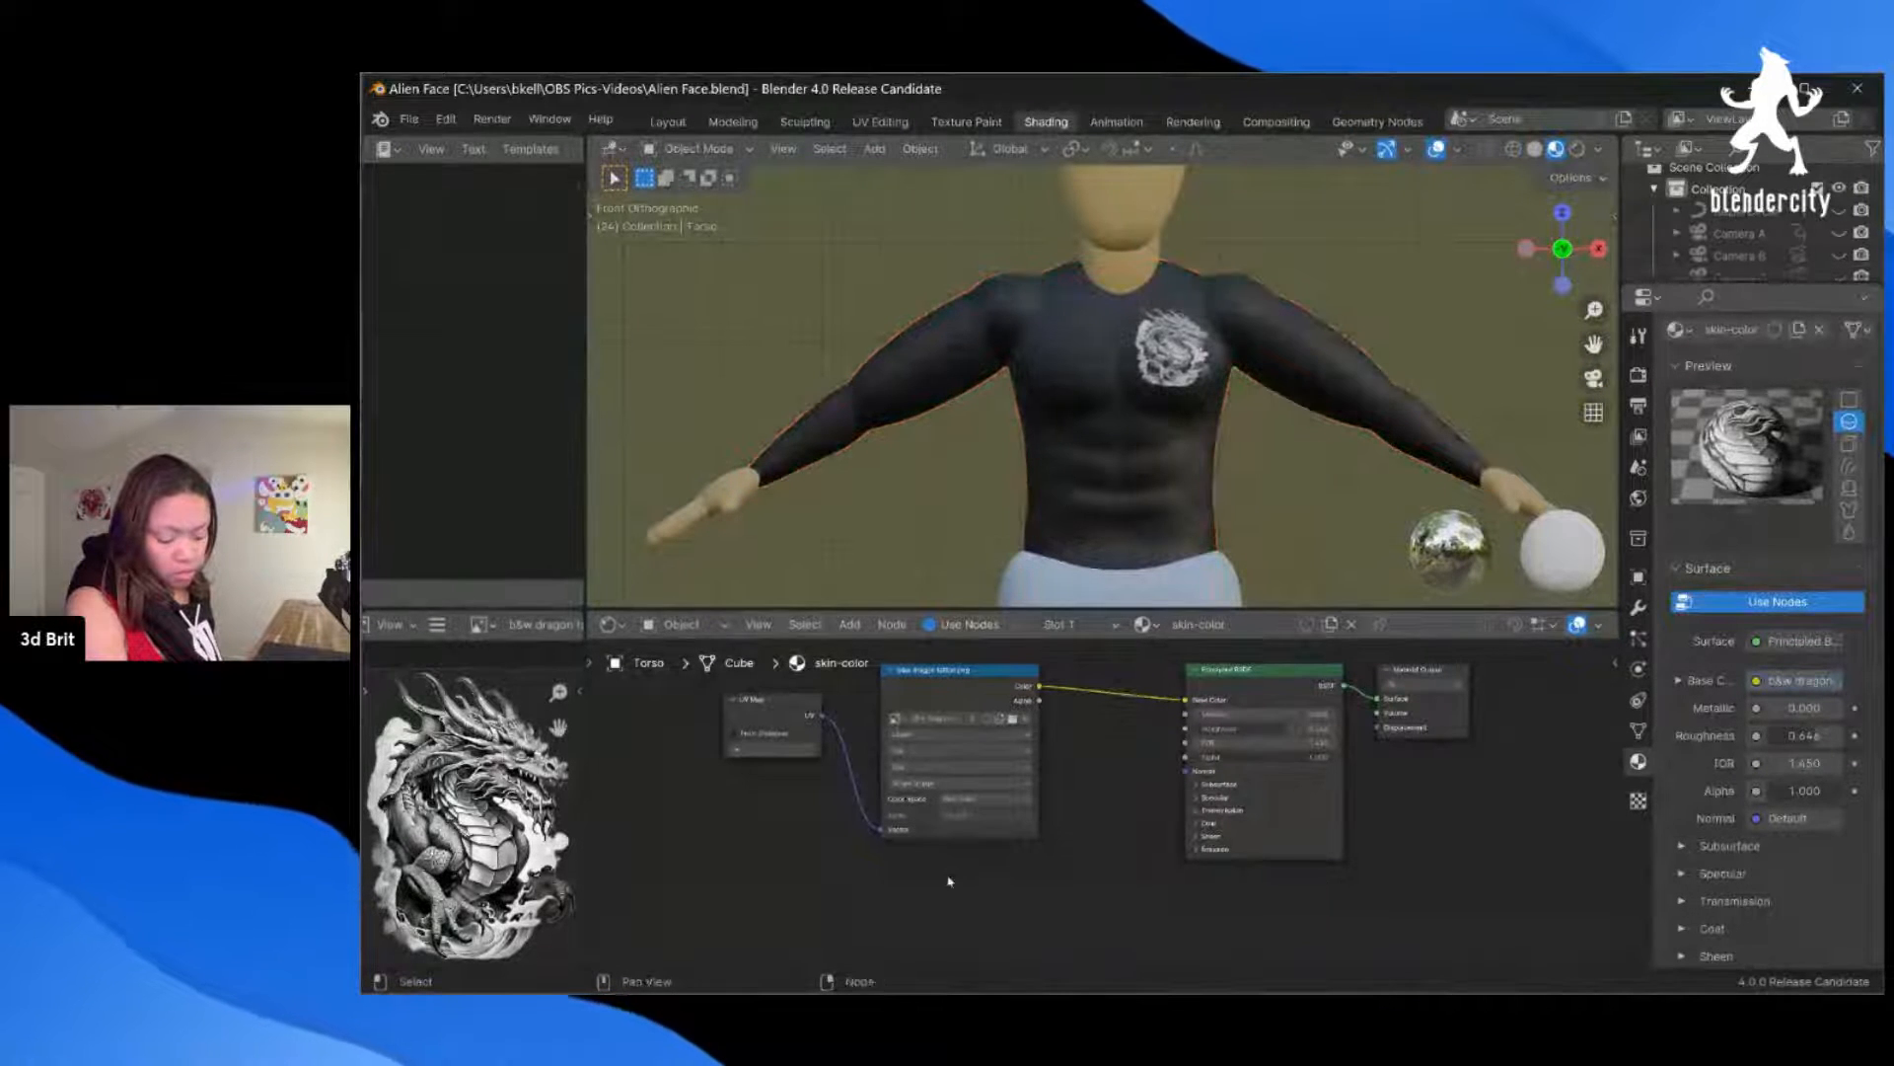
pyautogui.hotkey('shift', 'a')
pyautogui.moveTo(915, 883)
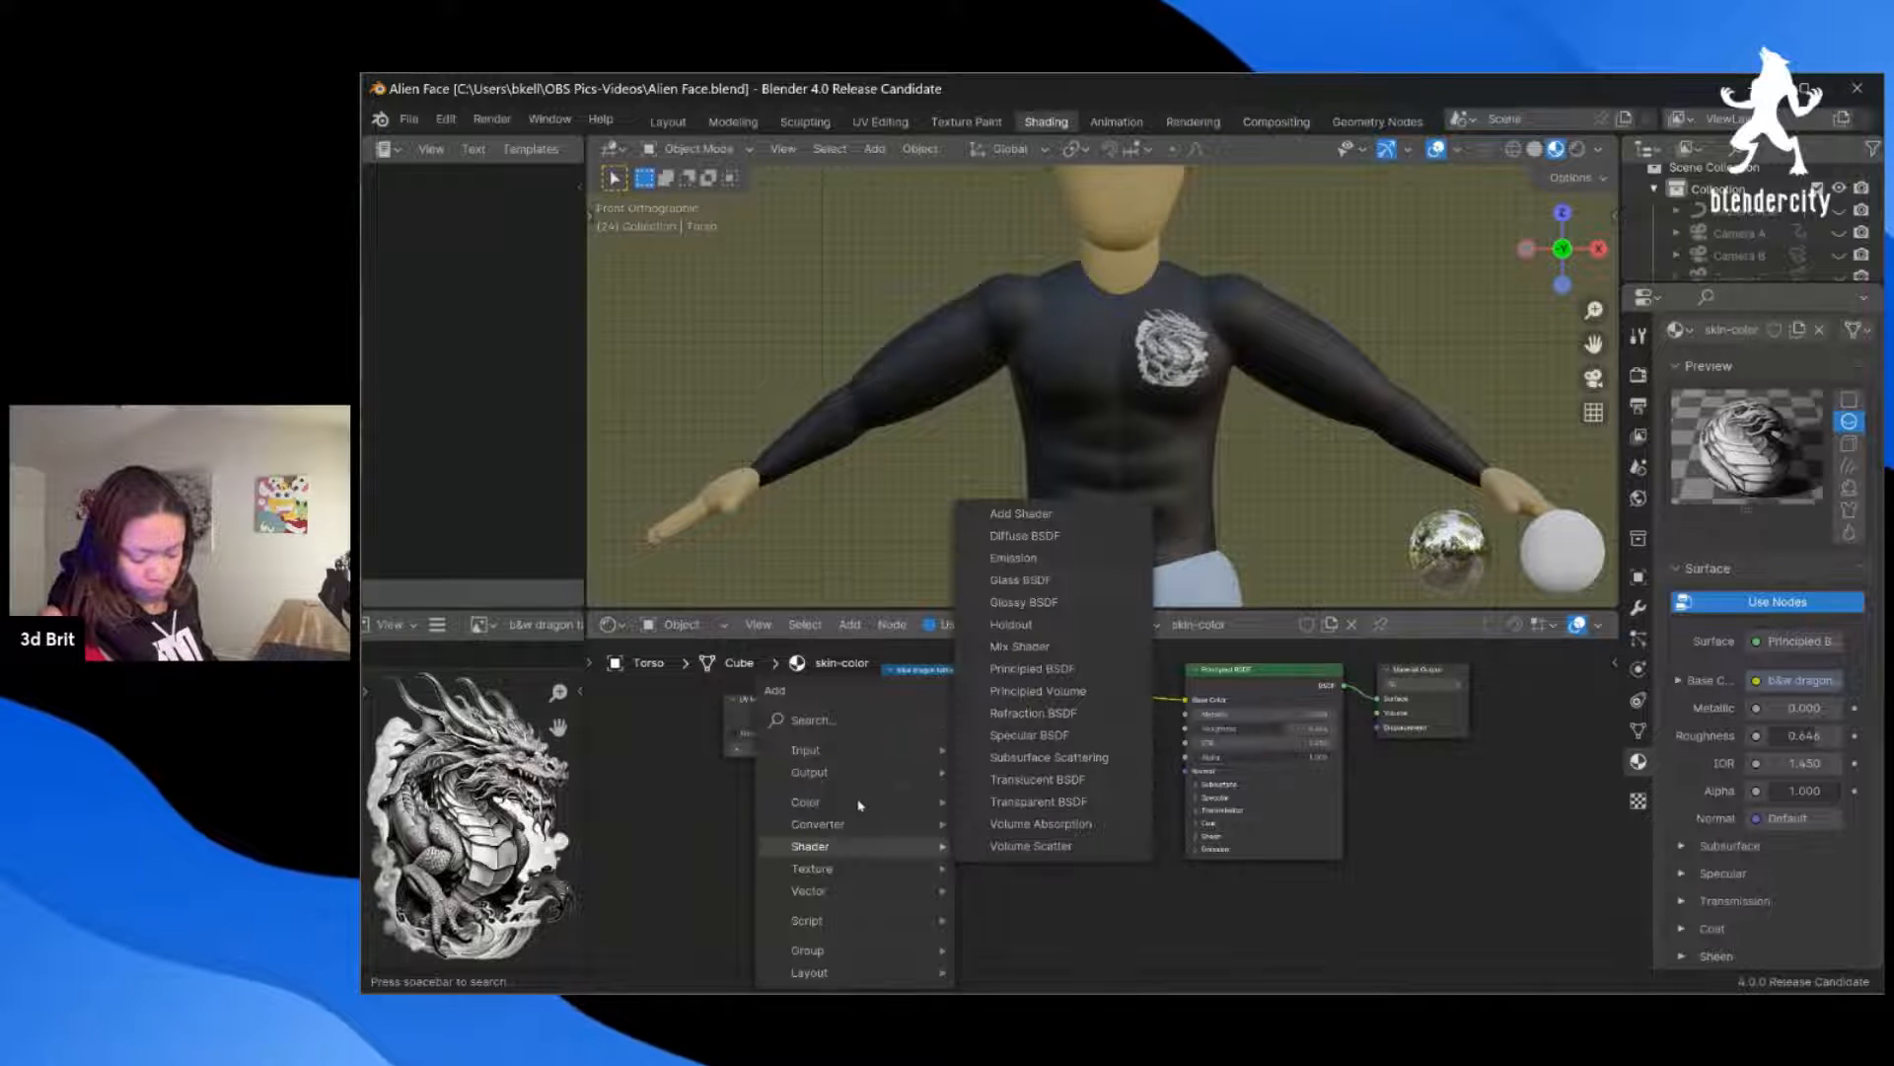
pyautogui.moveTo(815, 811)
pyautogui.moveTo(845, 754)
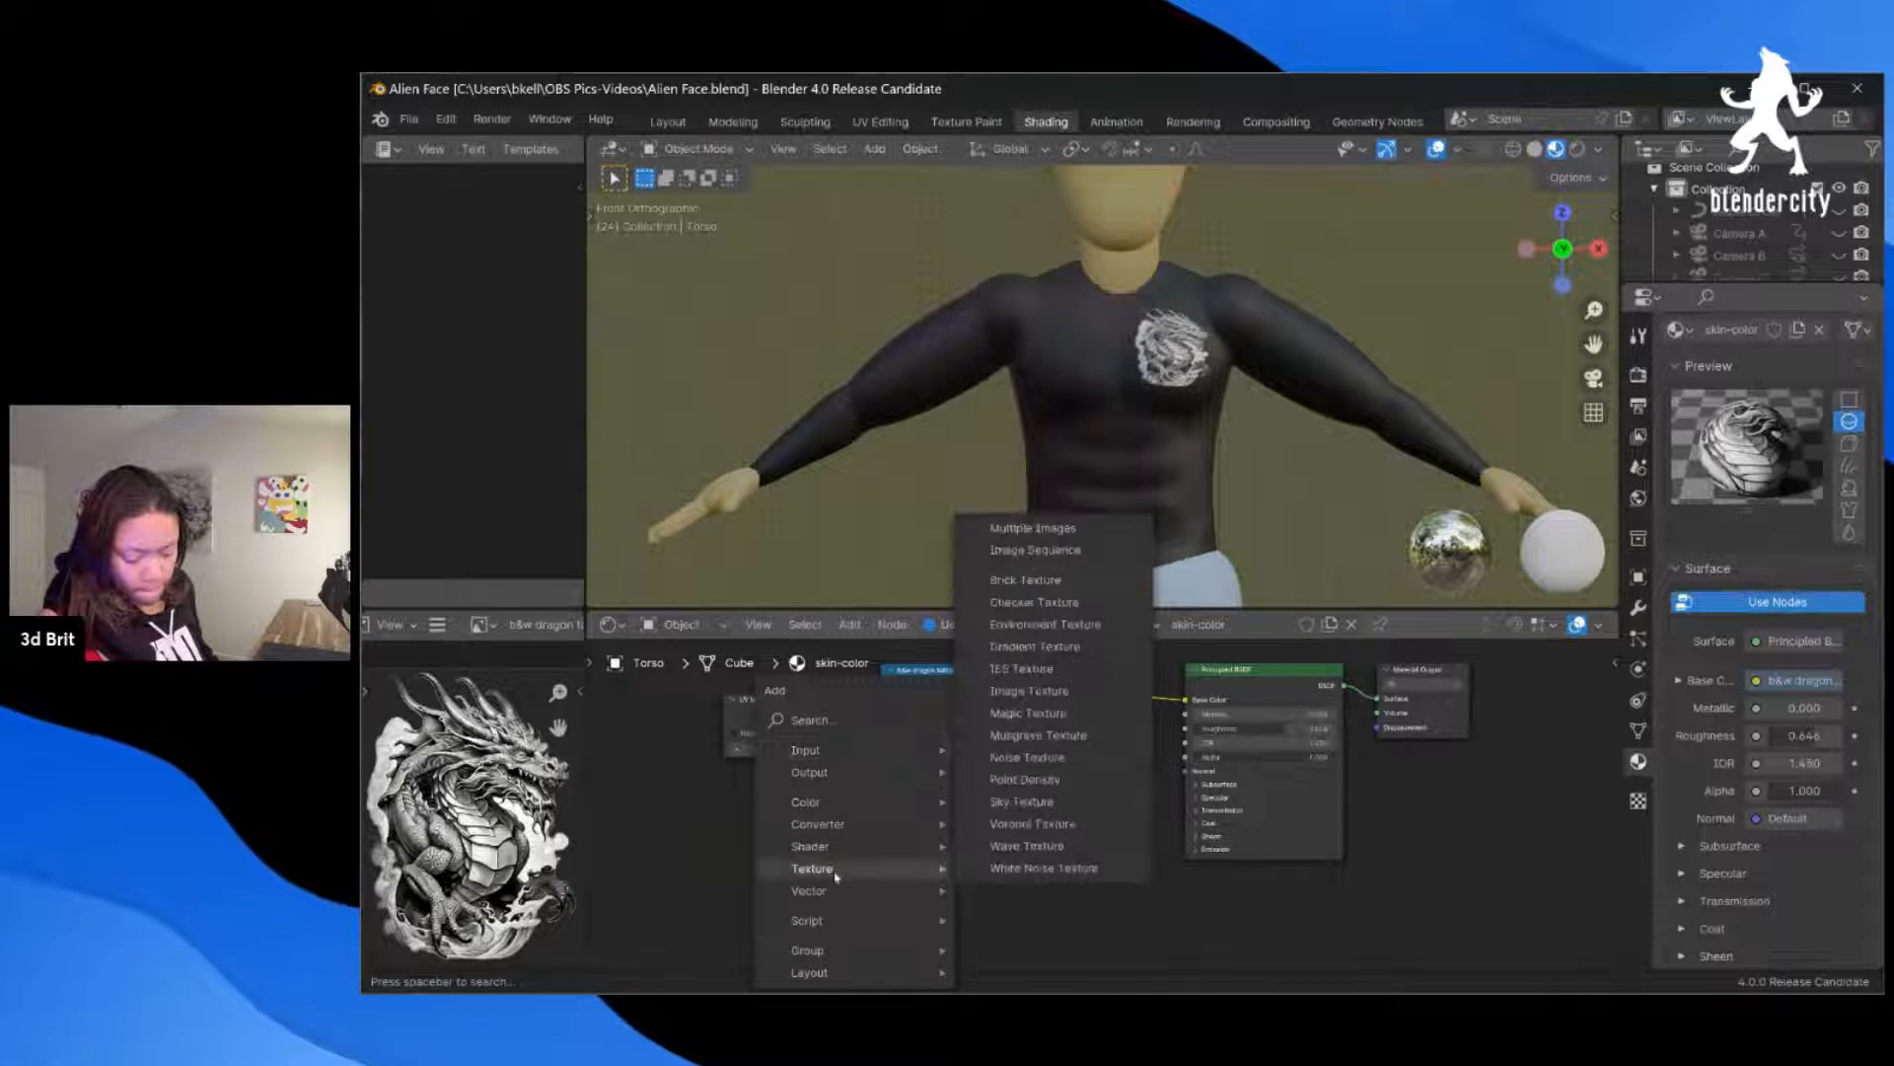
pyautogui.moveTo(829, 921)
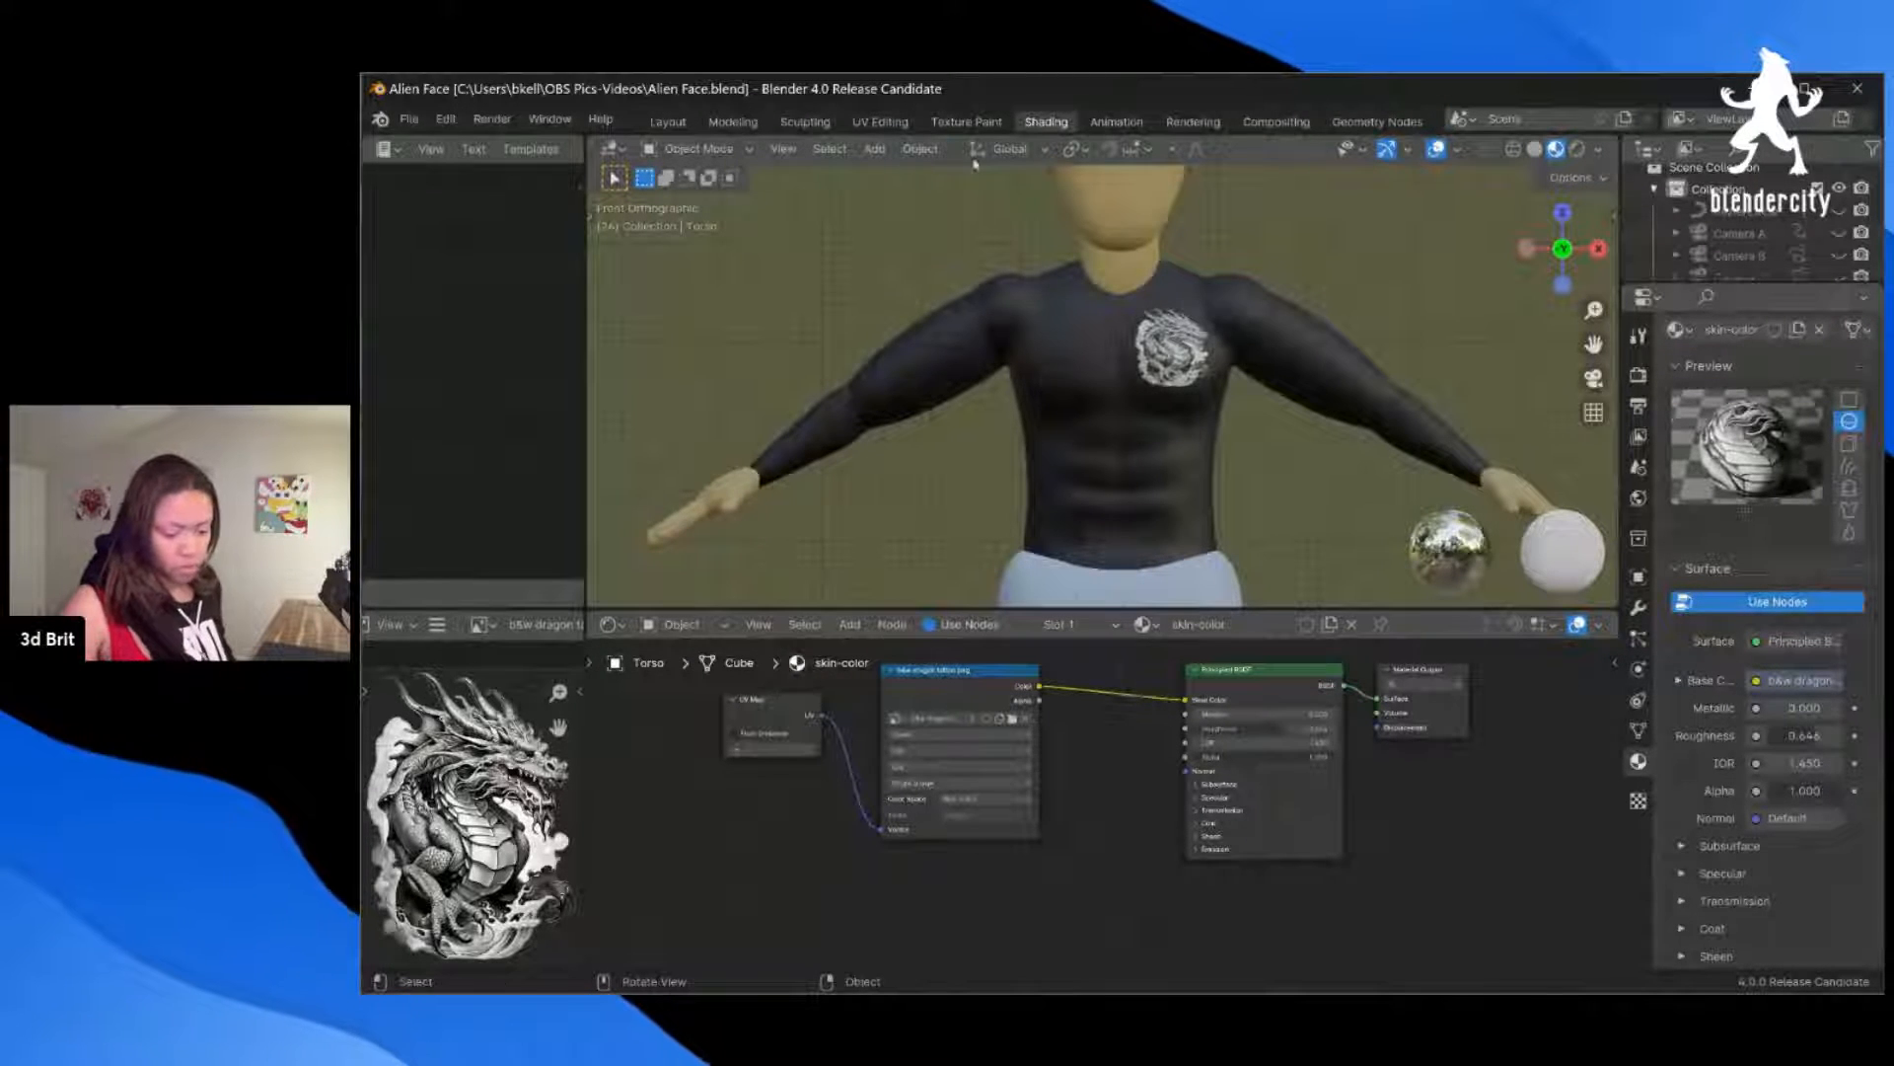
# Step: Return to the Texture Paint workspace and add a second material slot with a new material to the torso
pyautogui.click(962, 123)
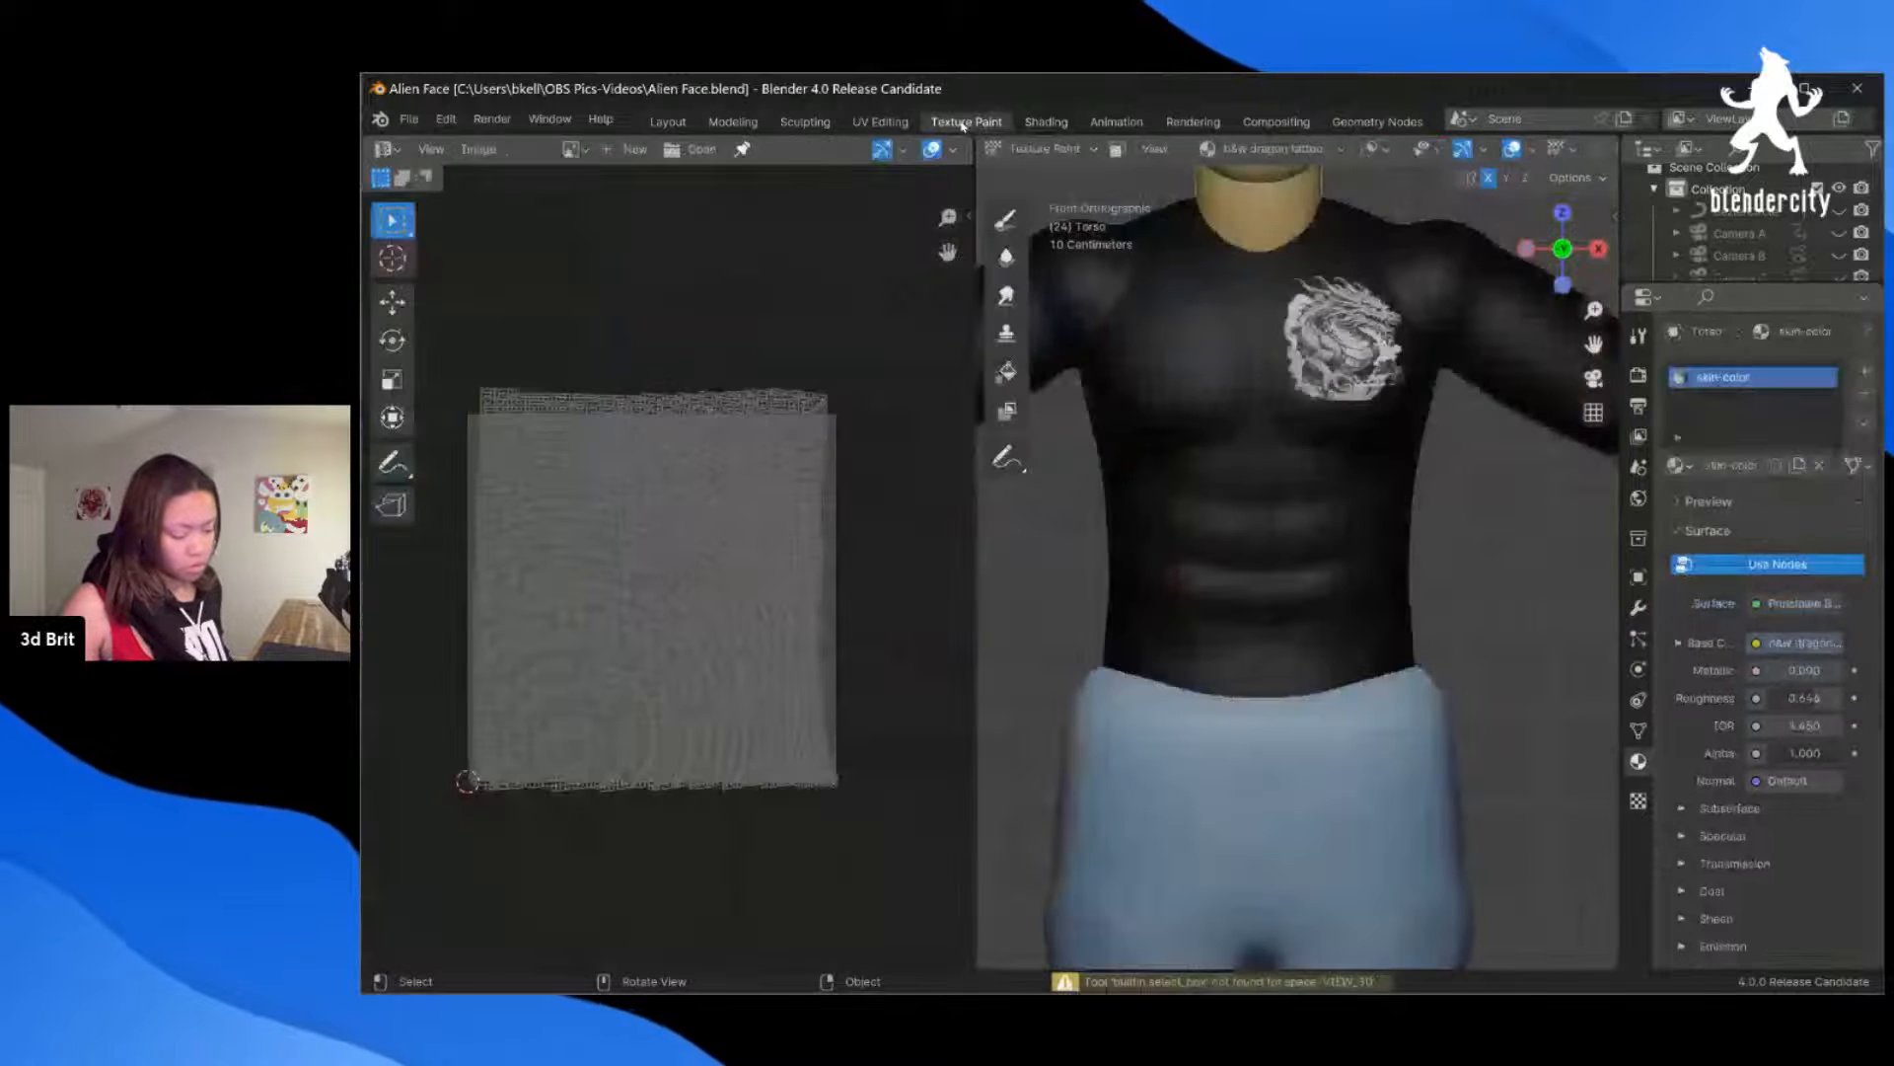
pyautogui.click(1865, 373)
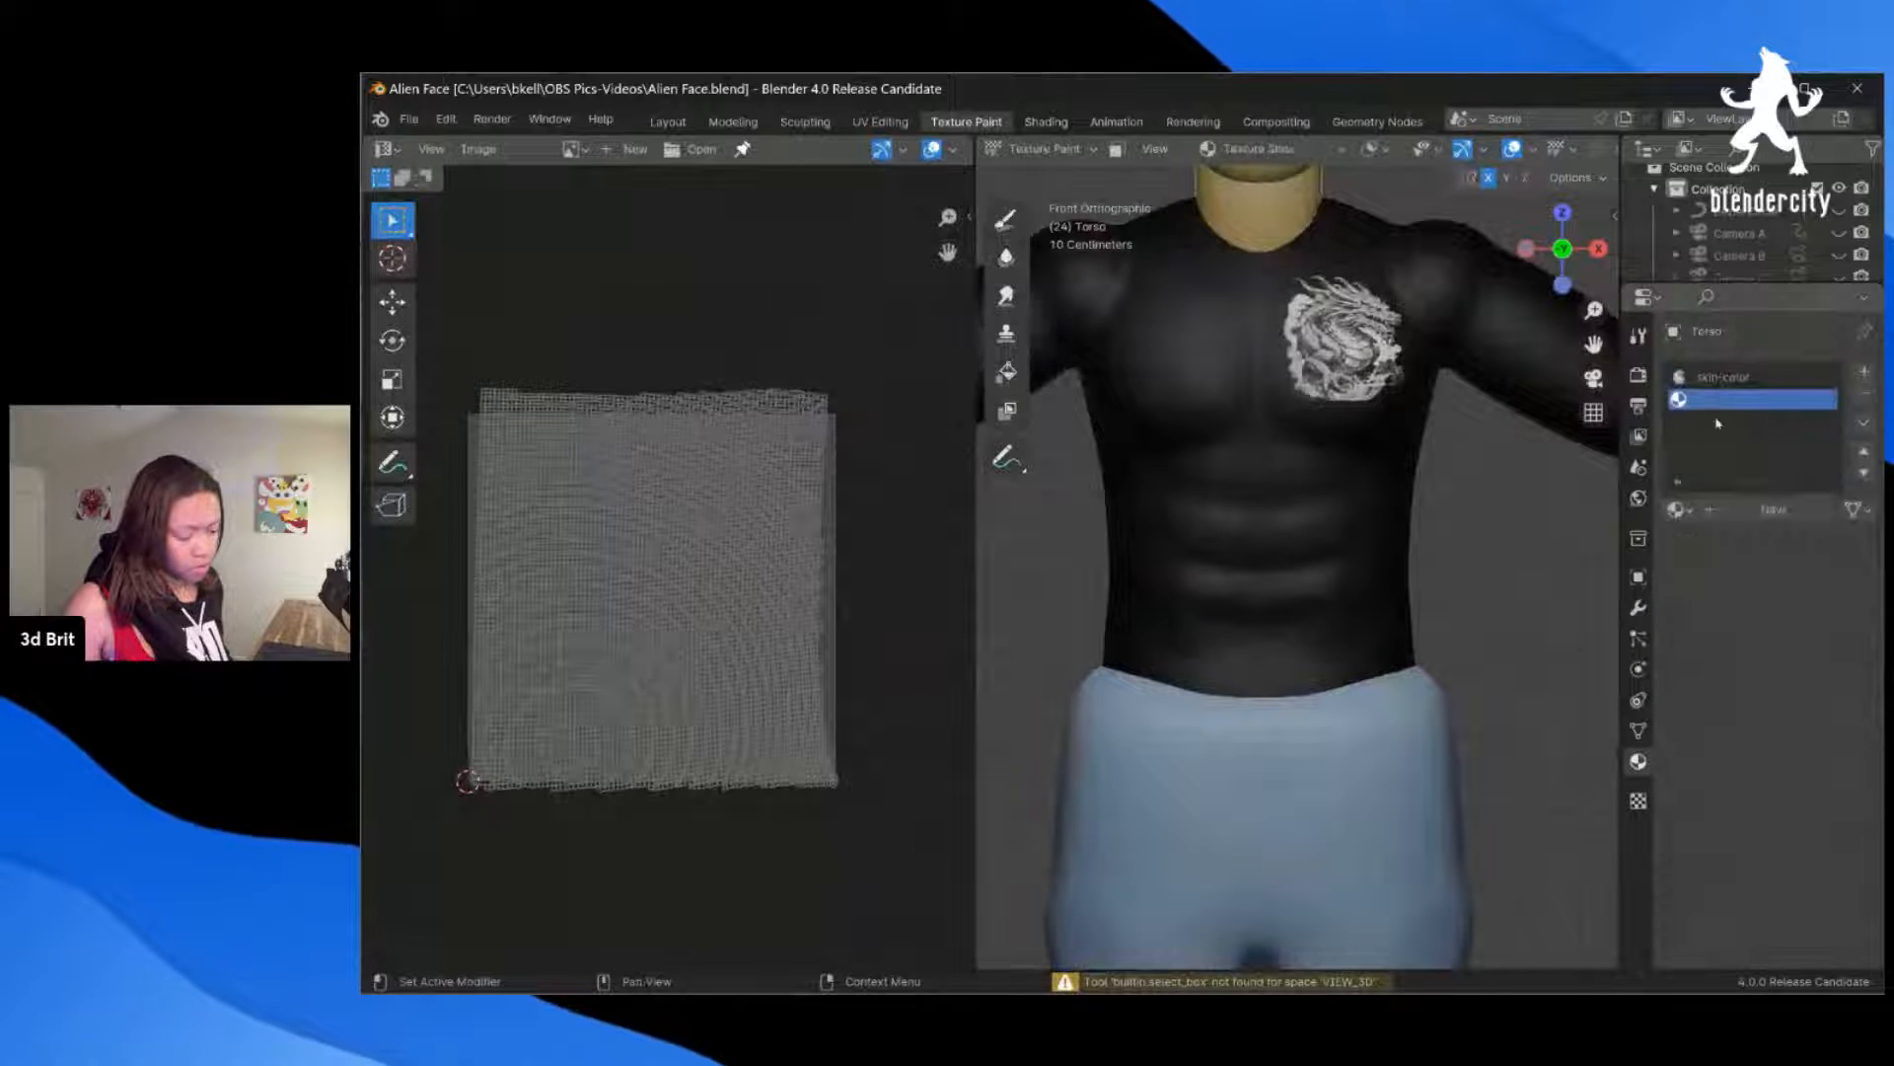
pyautogui.click(1742, 510)
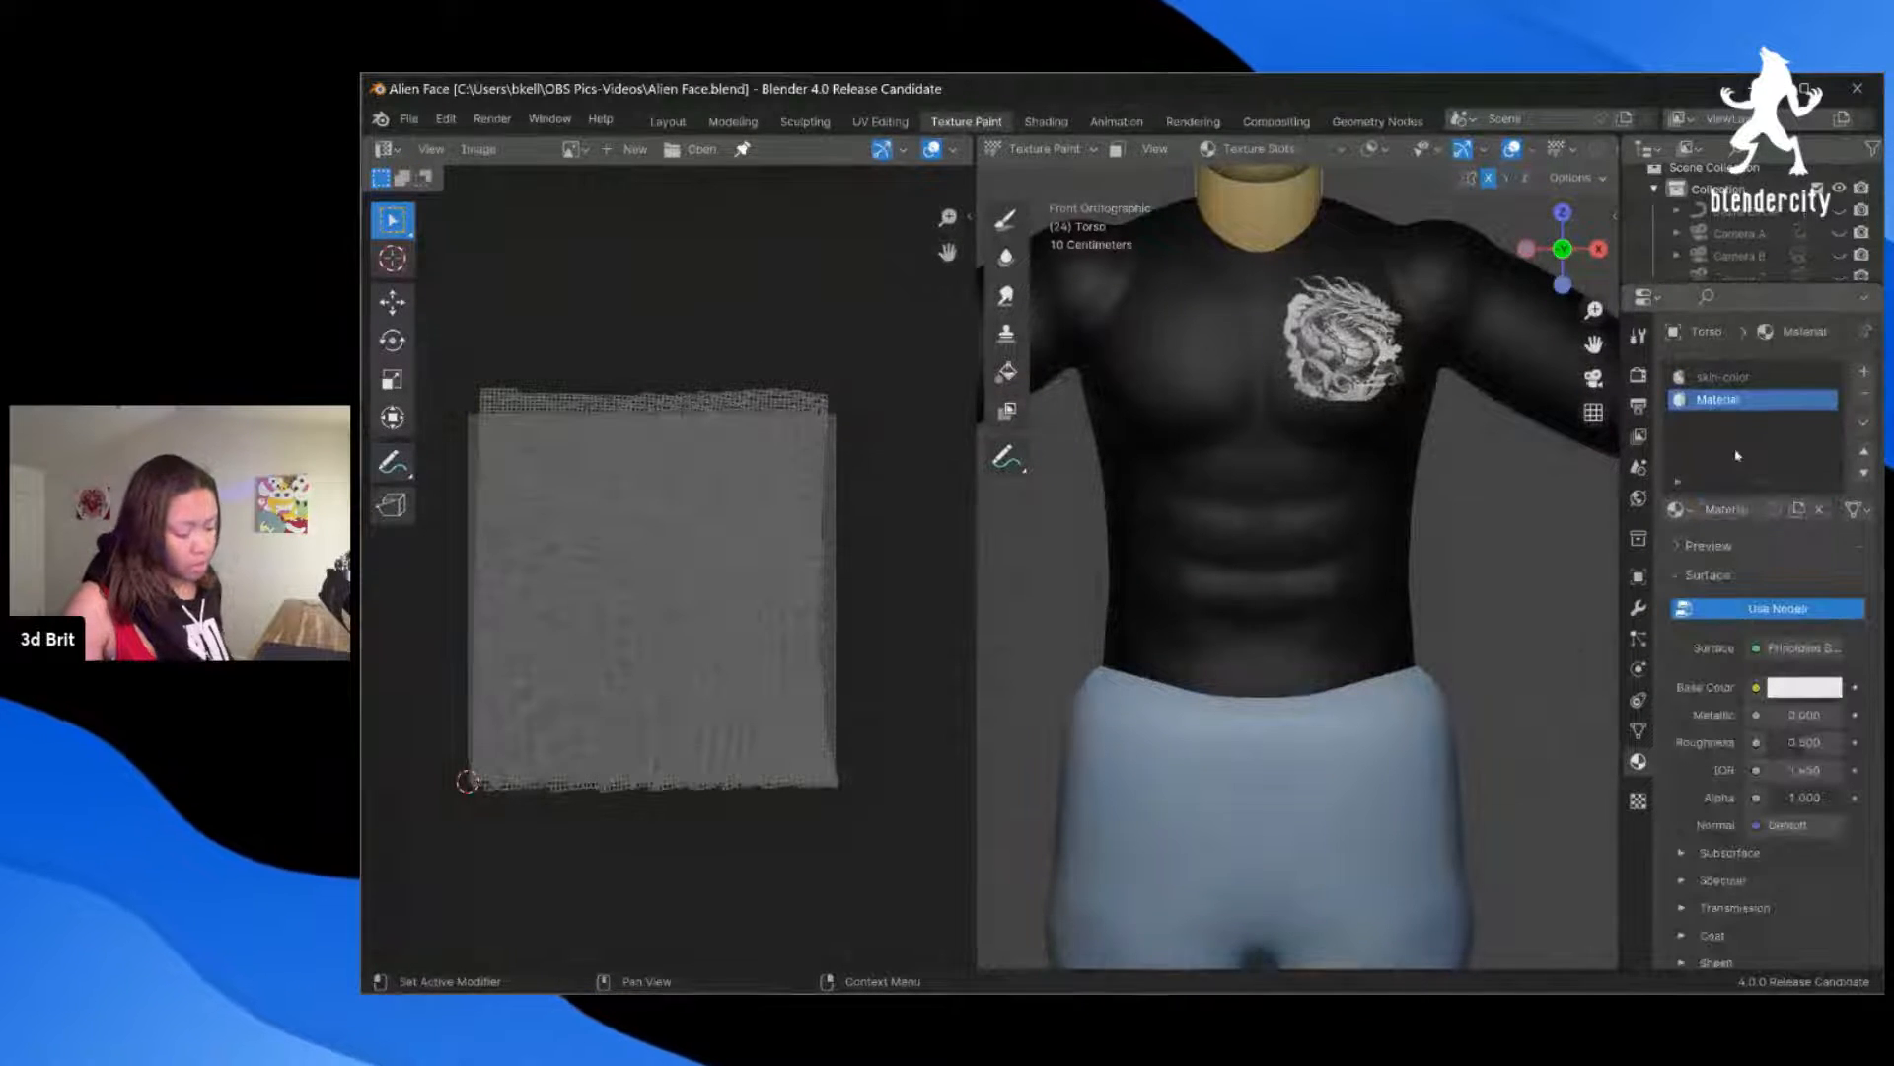
# Step: Set the new torso material's base color to hex A28E5B
pyautogui.click(1803, 687)
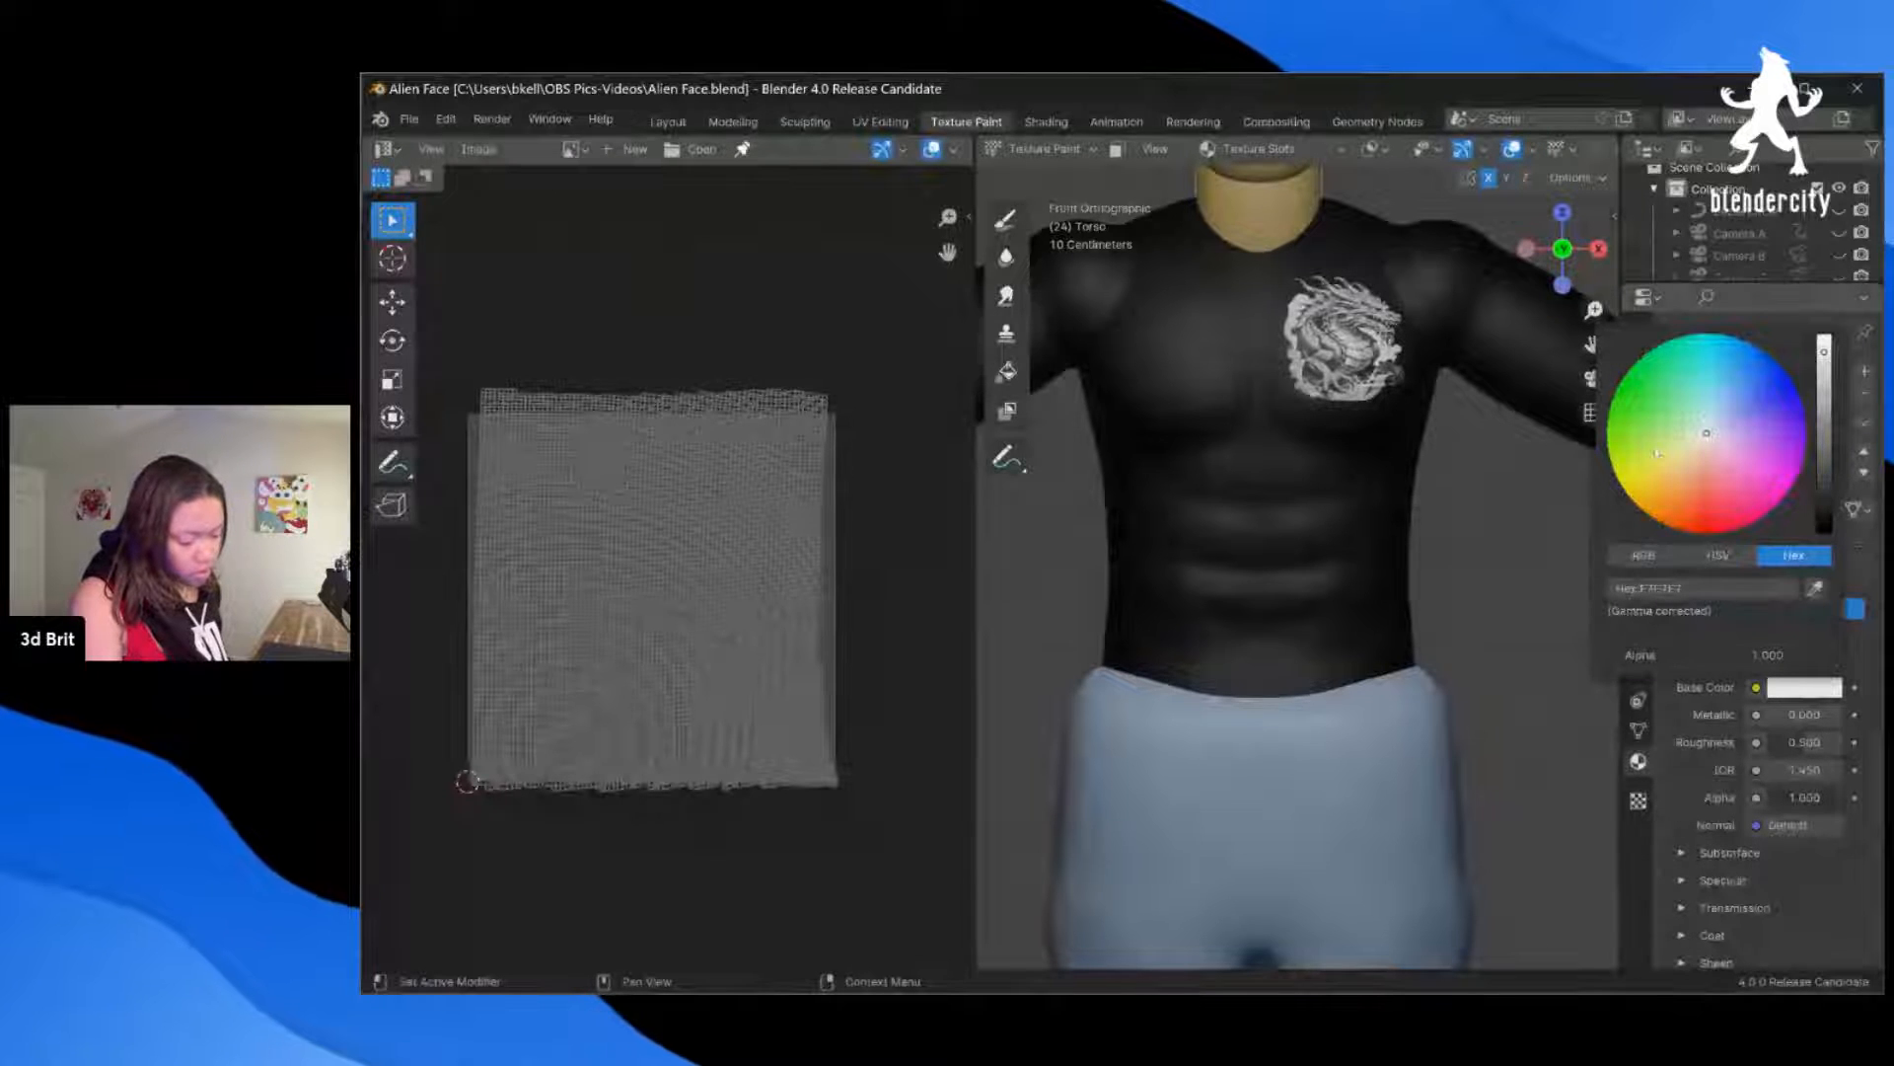
pyautogui.click(1712, 589)
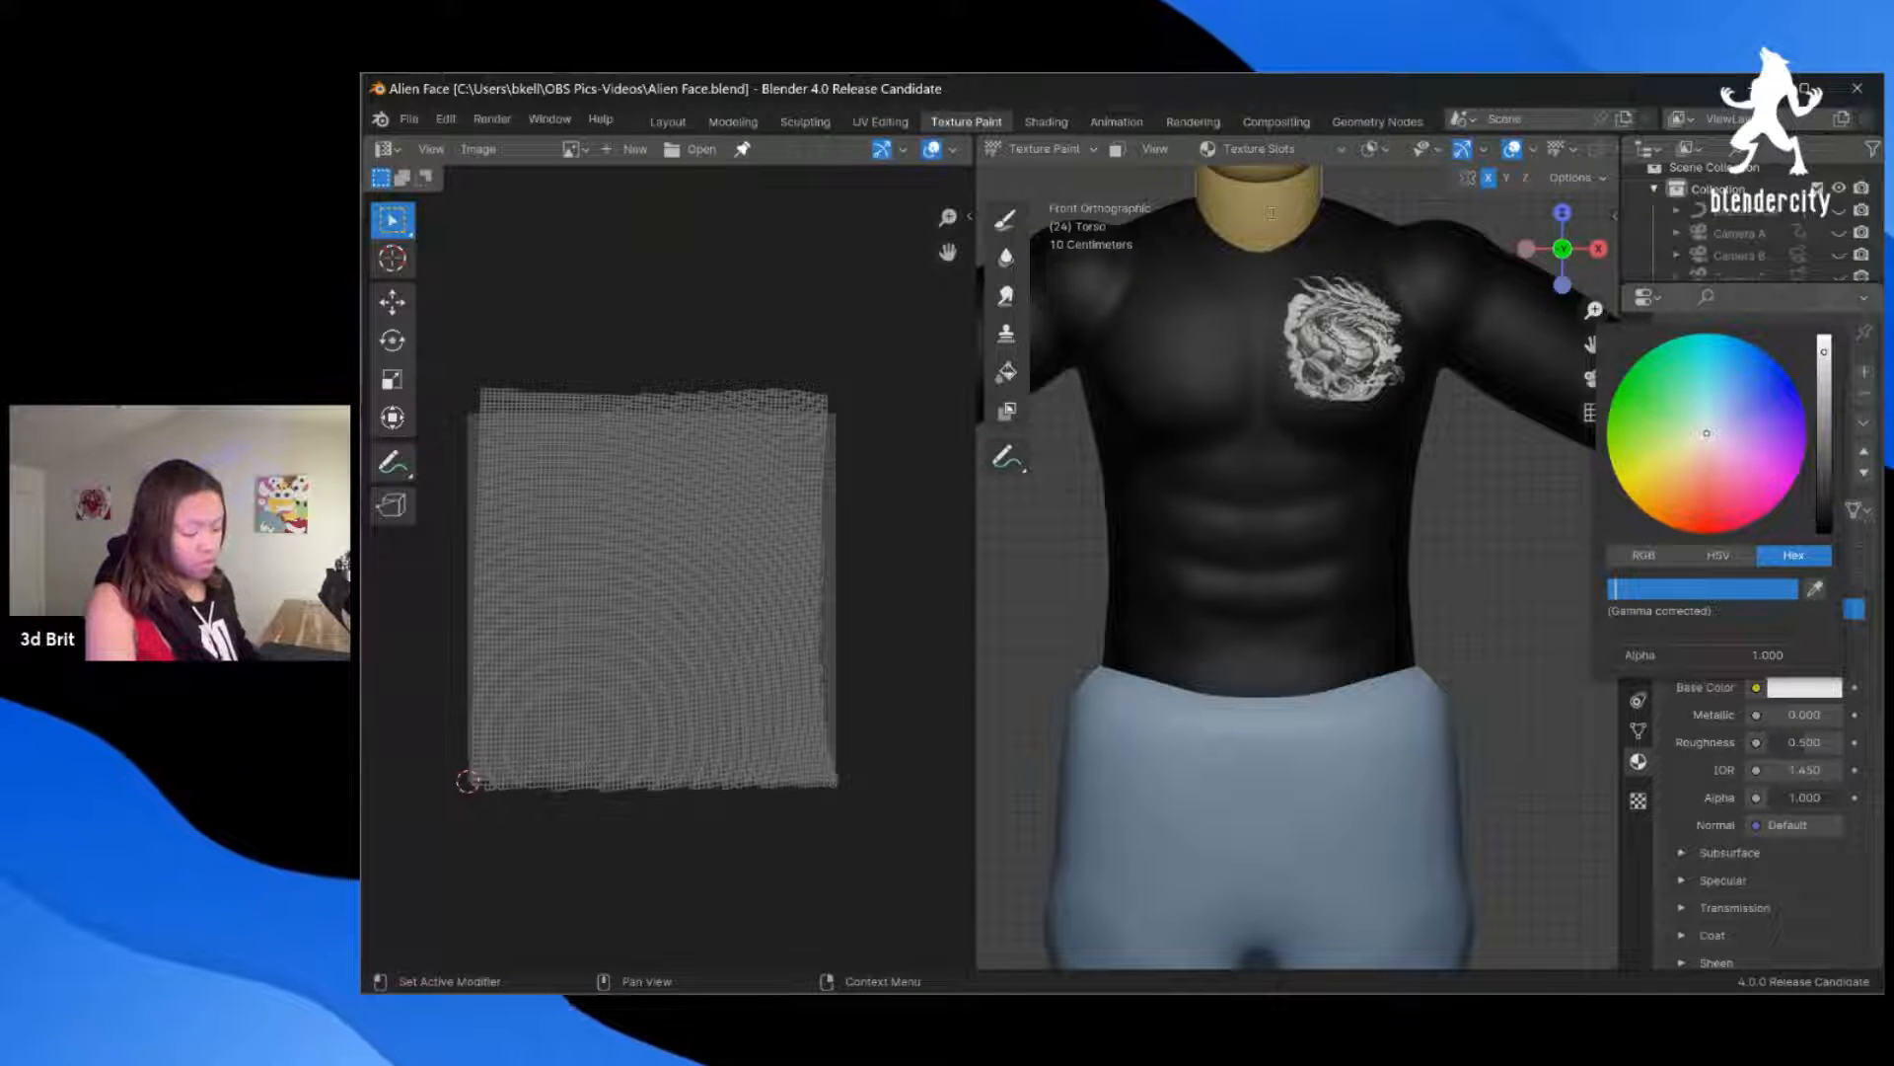
pyautogui.write('A2BE5B')
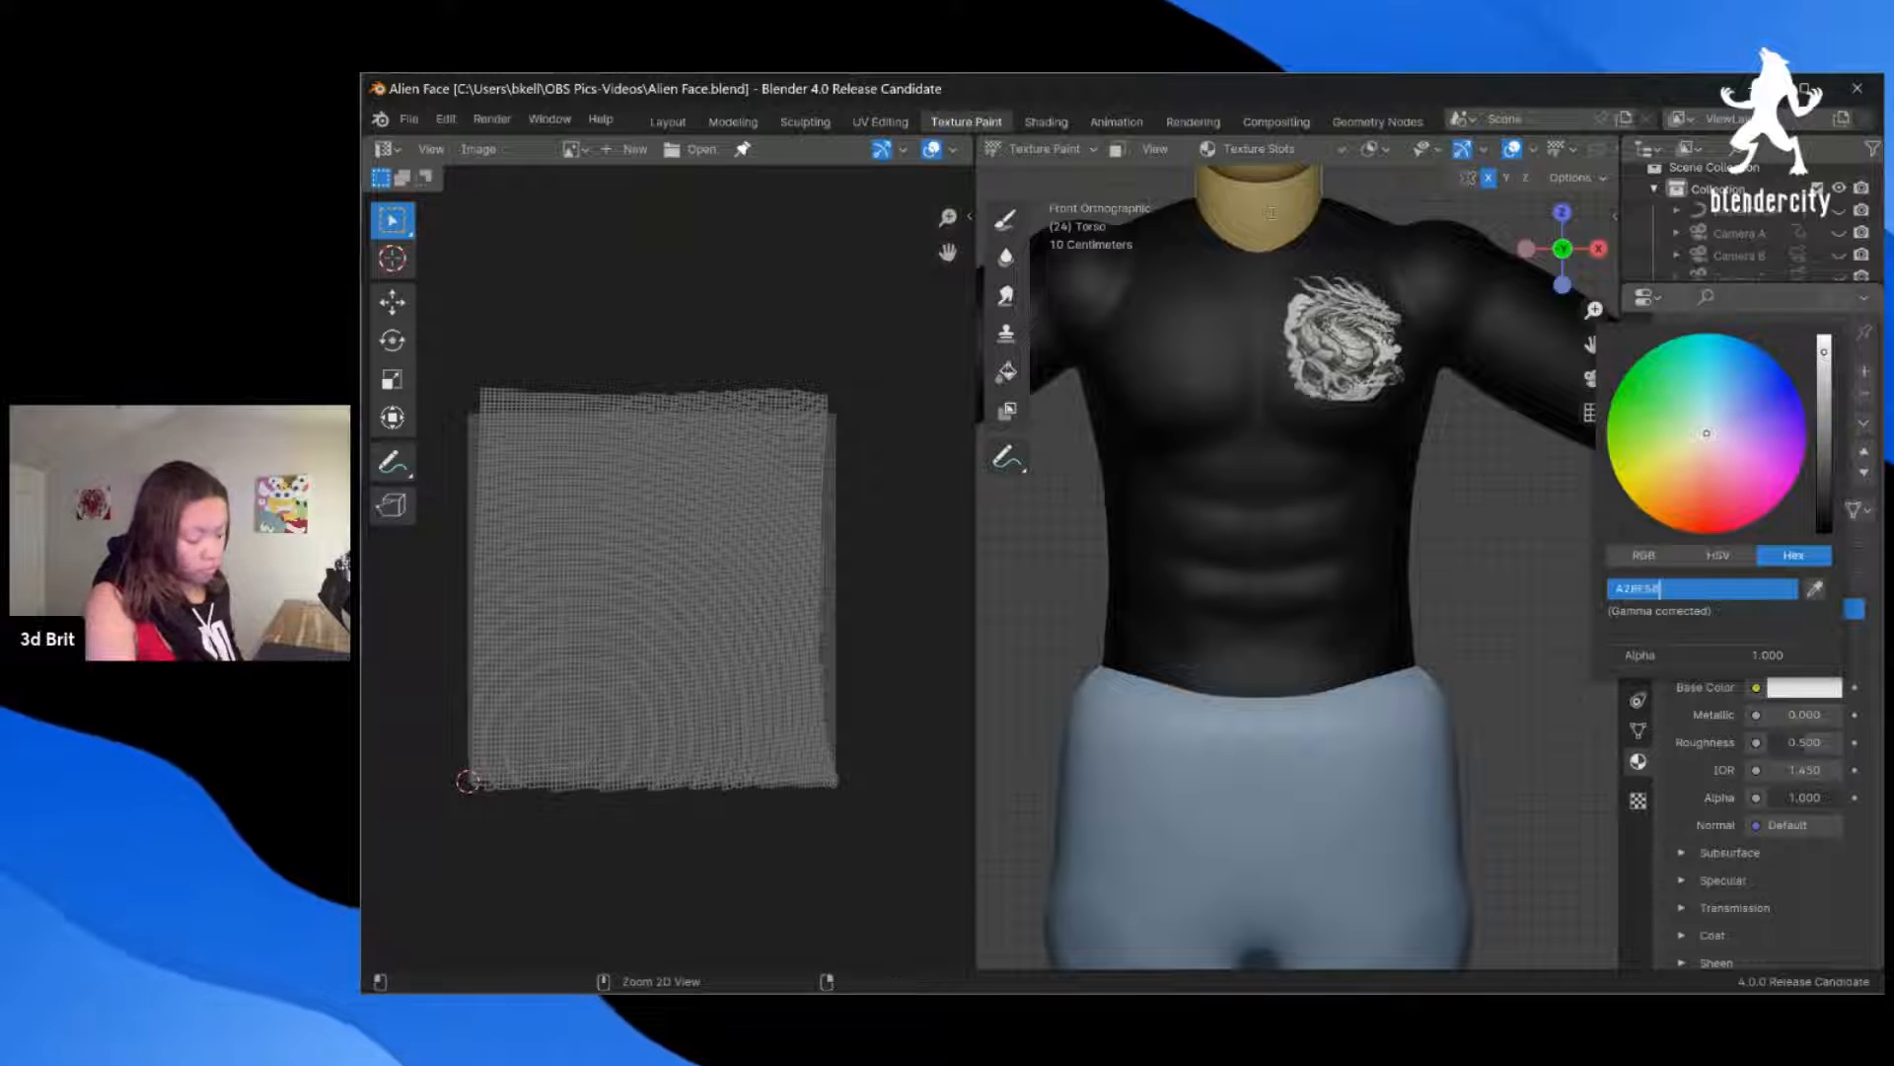
pyautogui.press('Return')
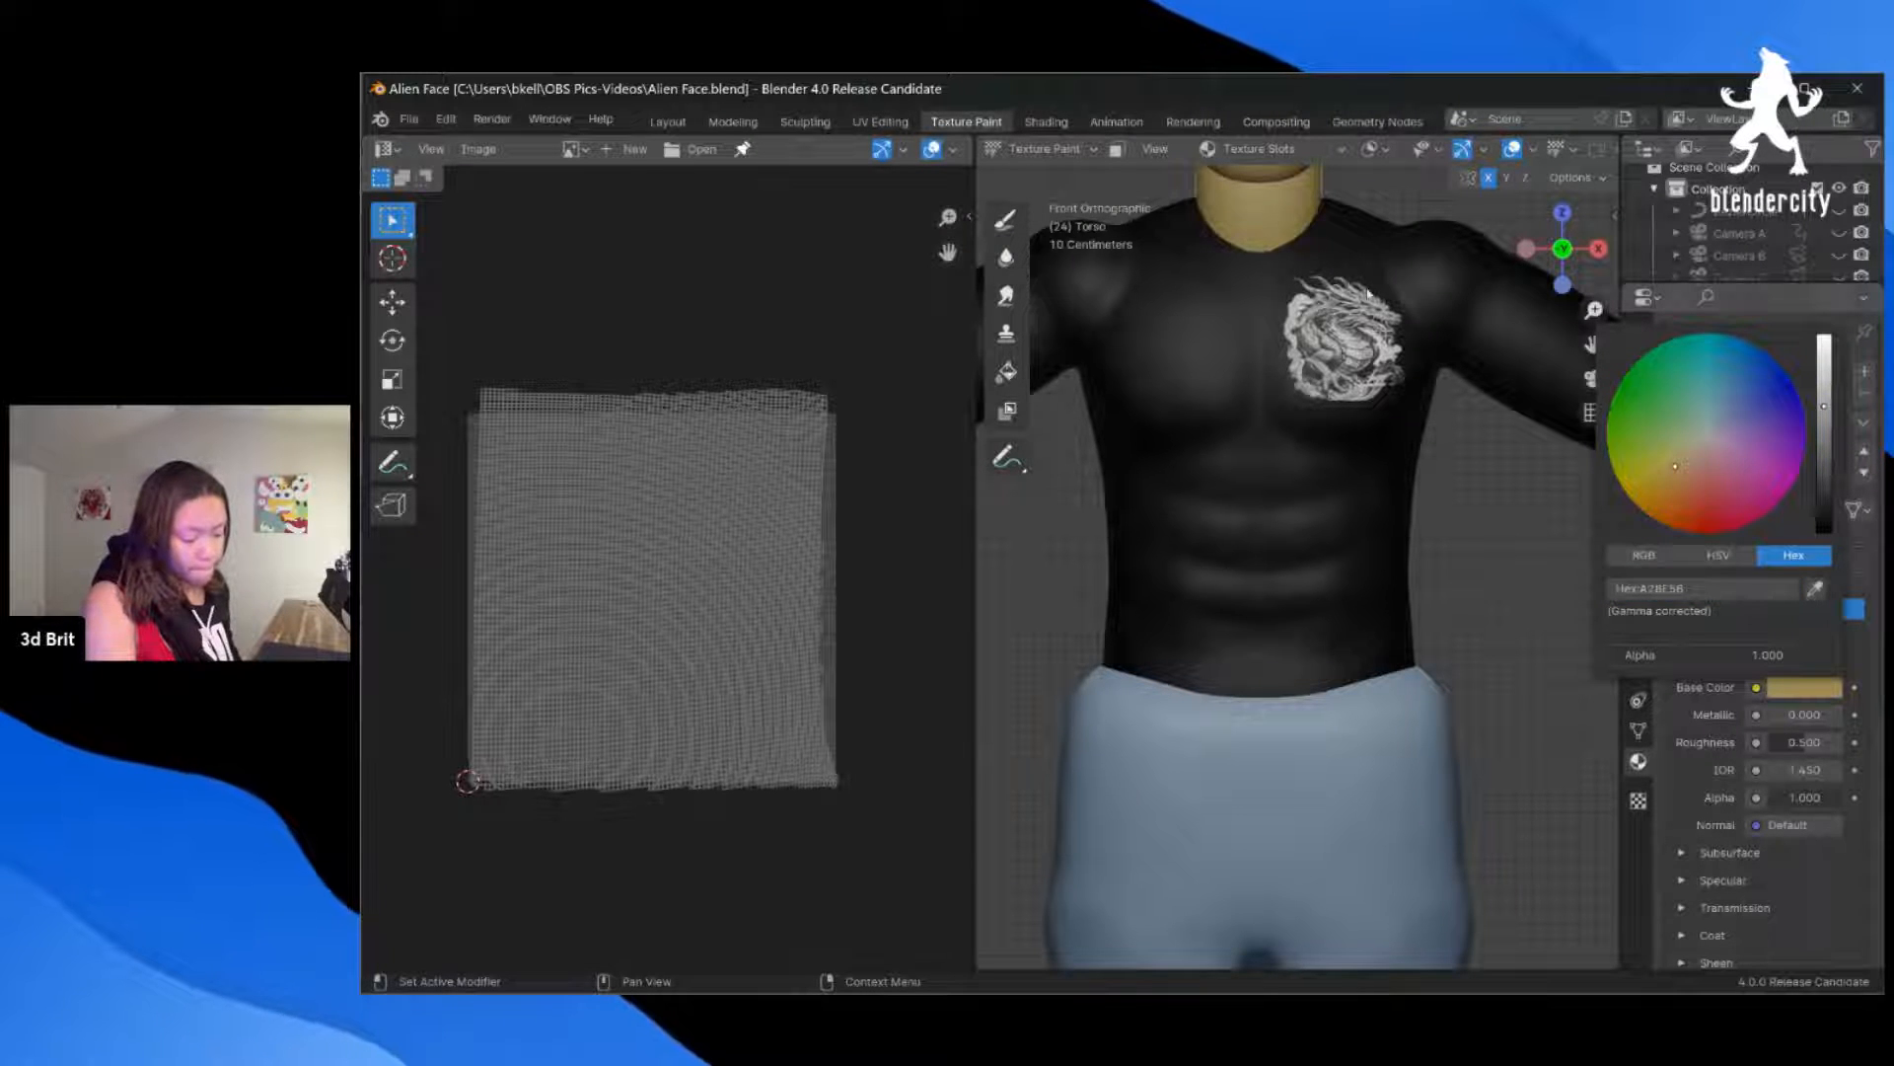
# Step: Open the Shading workspace and reposition the new torso material's Principled BSDF and Material Output nodes side by side
pyautogui.click(1046, 121)
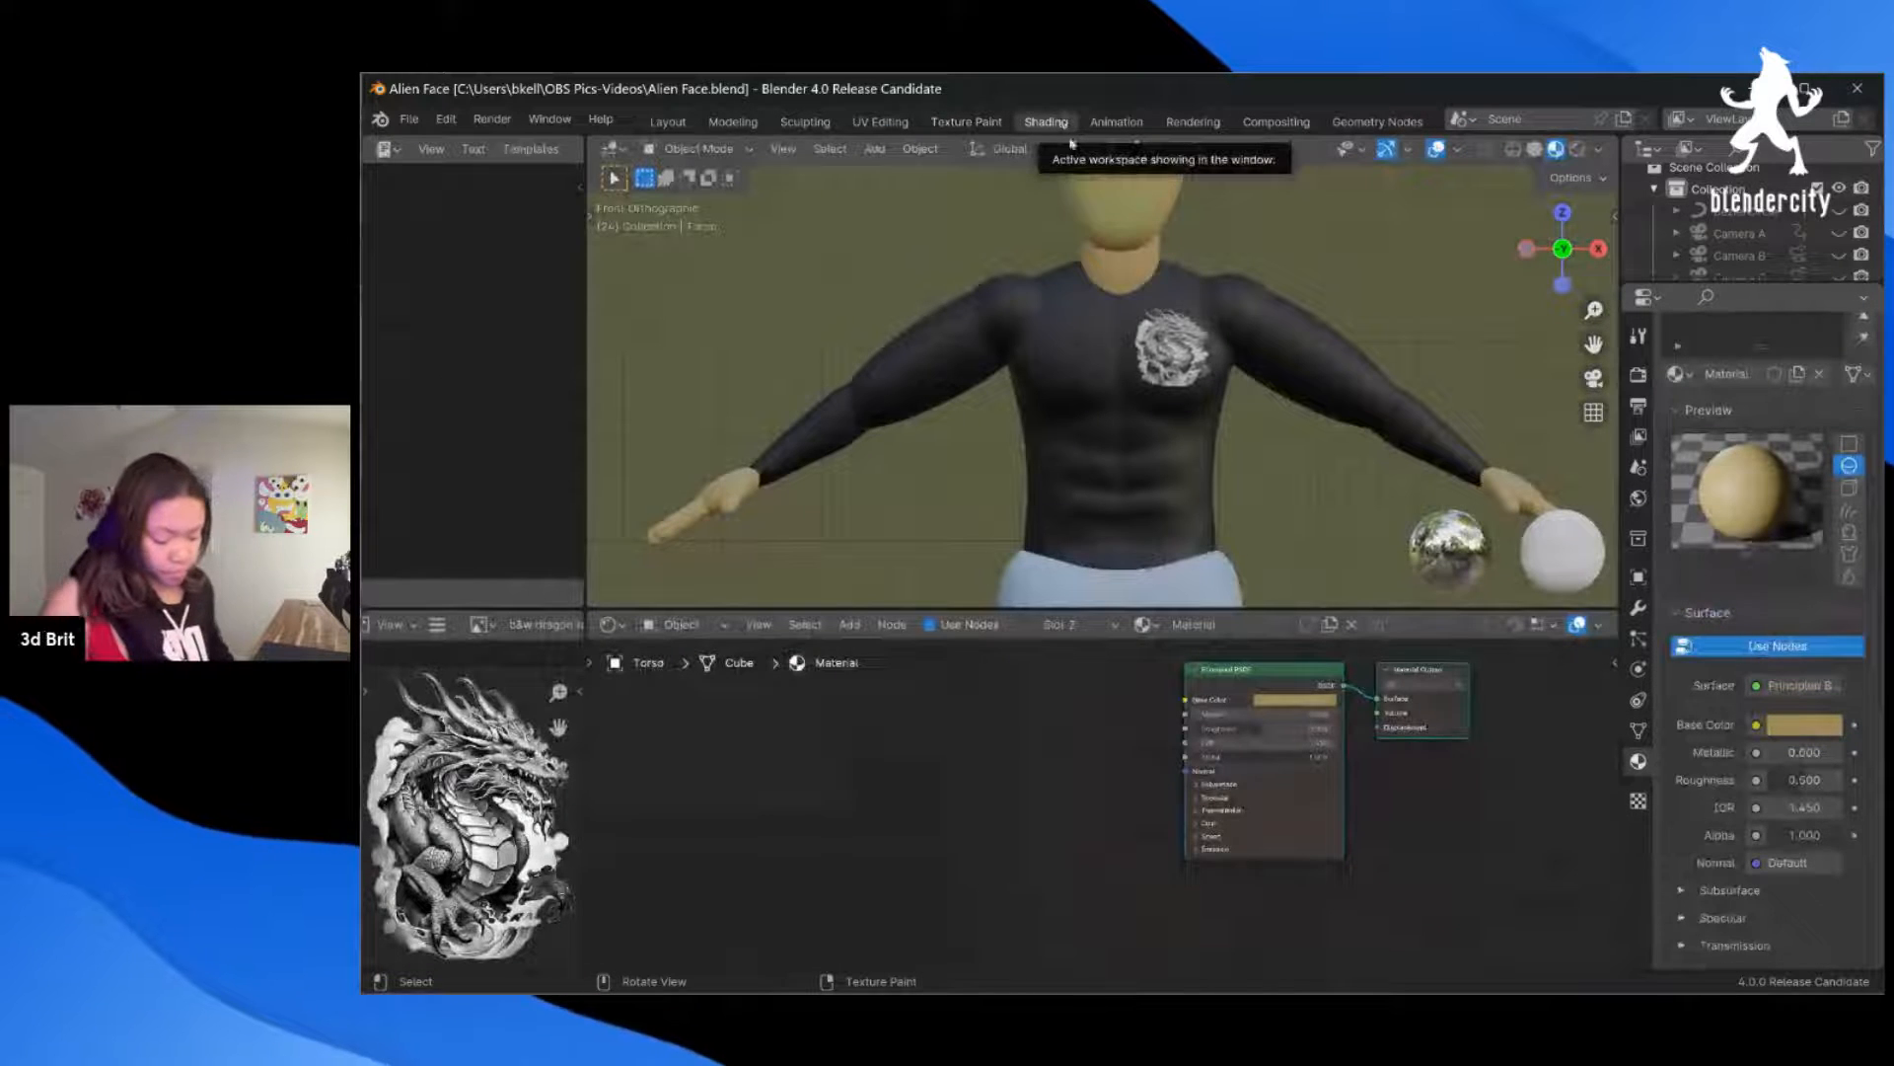
pyautogui.scroll(-1, 1073, 737)
pyautogui.scroll(2, 1074, 737)
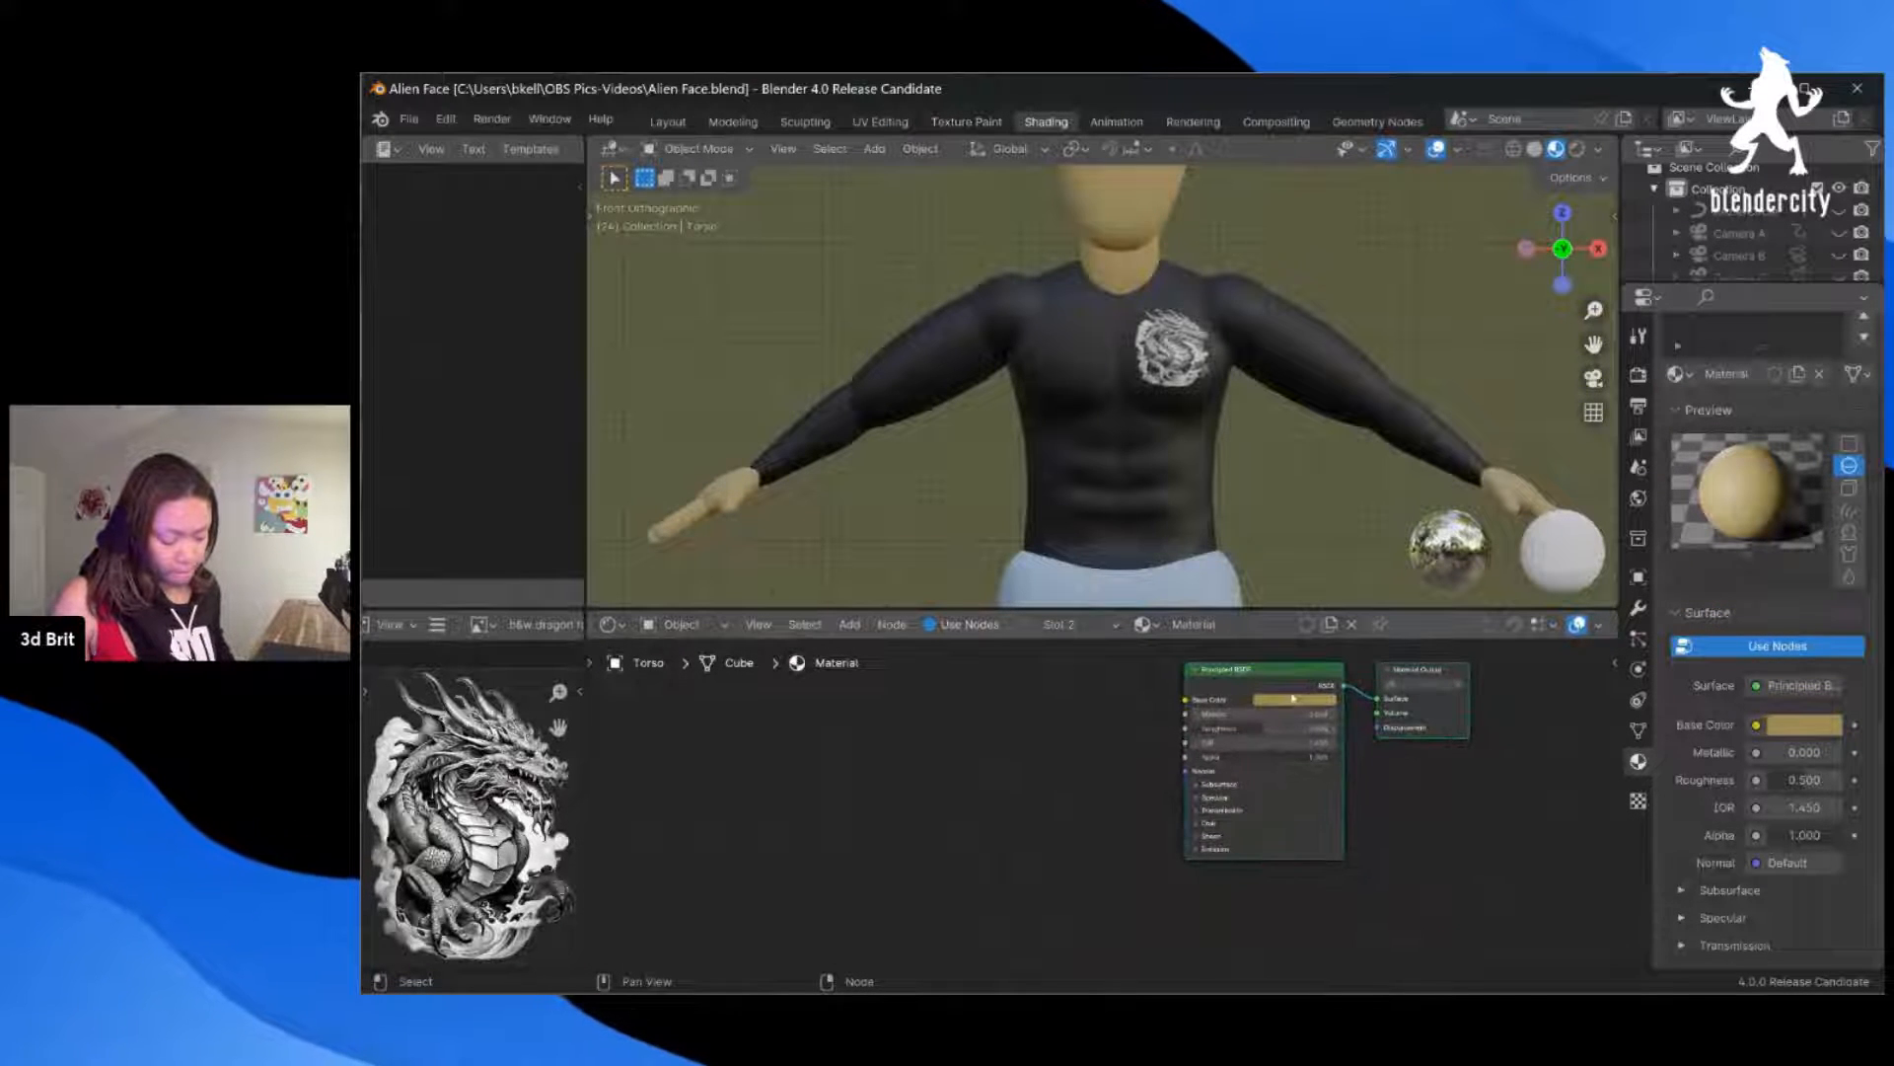
pyautogui.moveTo(1291, 684); pyautogui.dragTo(1195, 685)
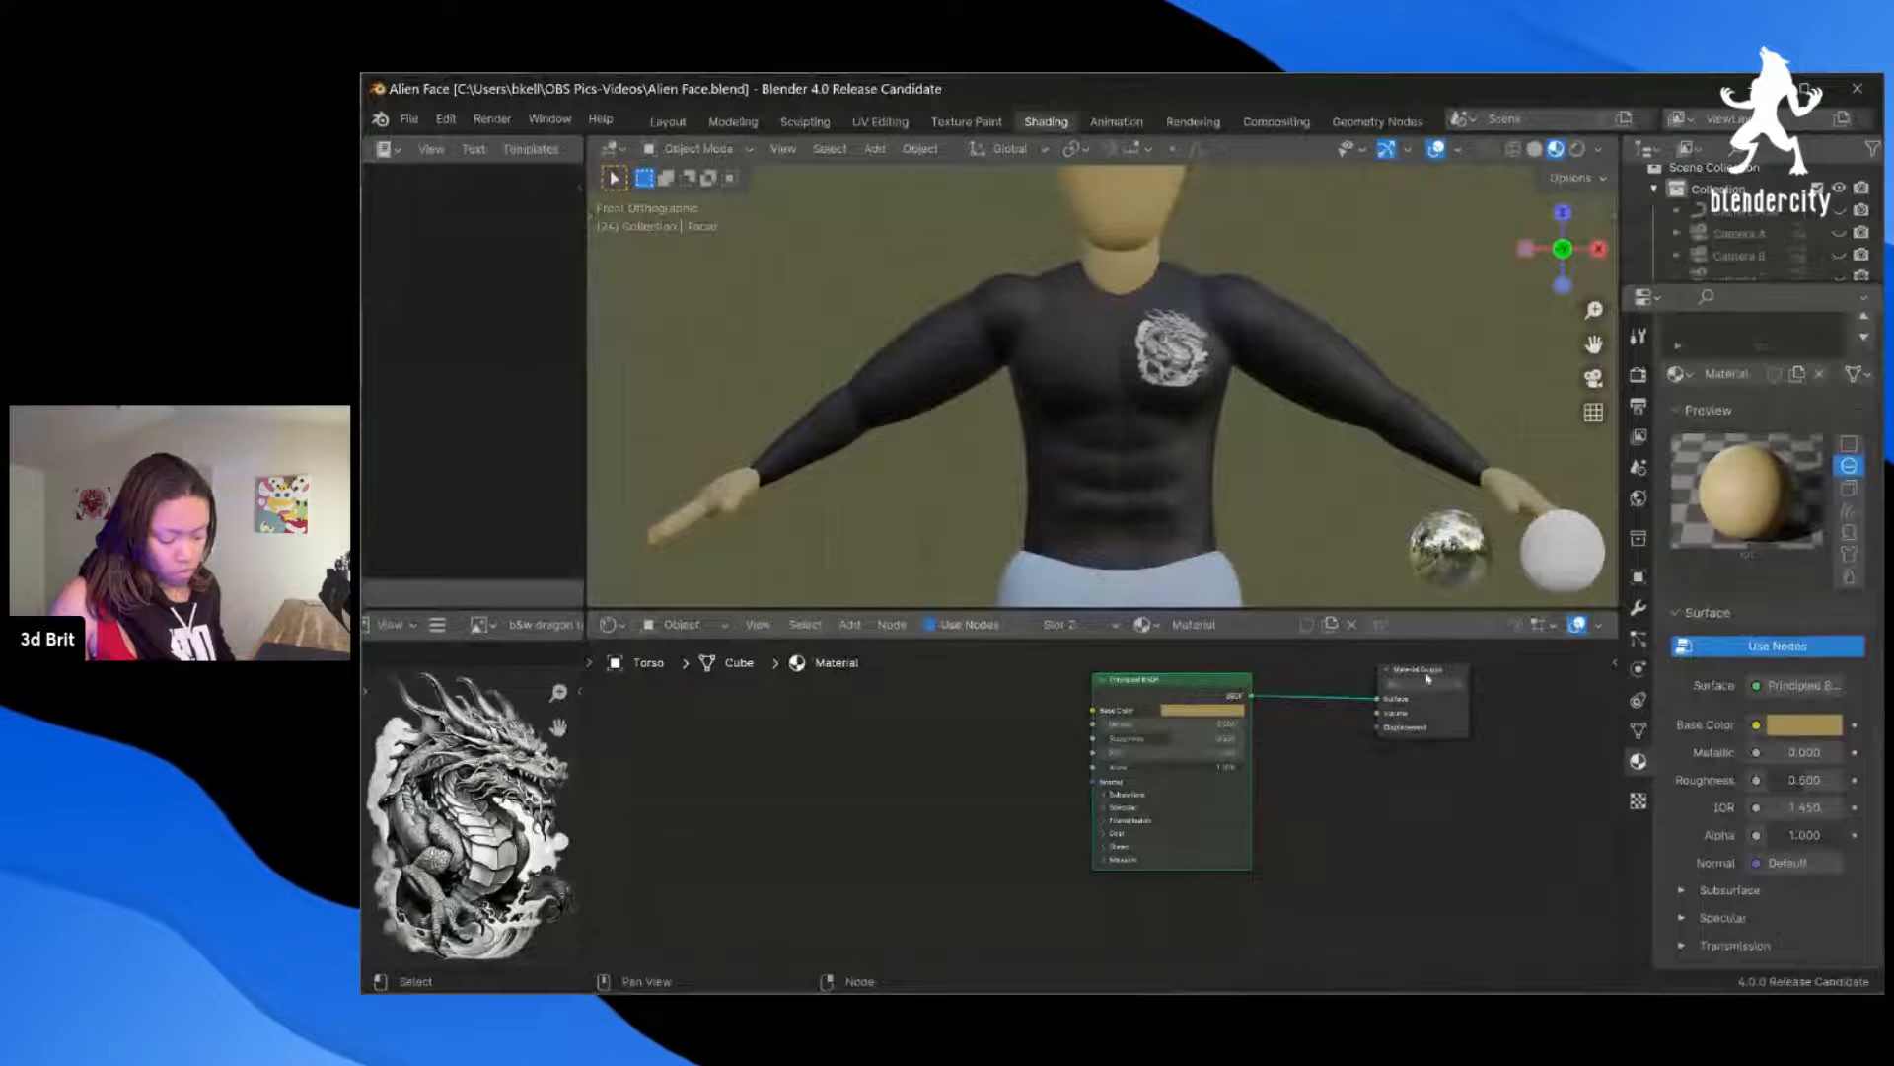
pyautogui.moveTo(1428, 679); pyautogui.dragTo(1349, 694)
pyautogui.moveTo(1174, 690); pyautogui.dragTo(1115, 706)
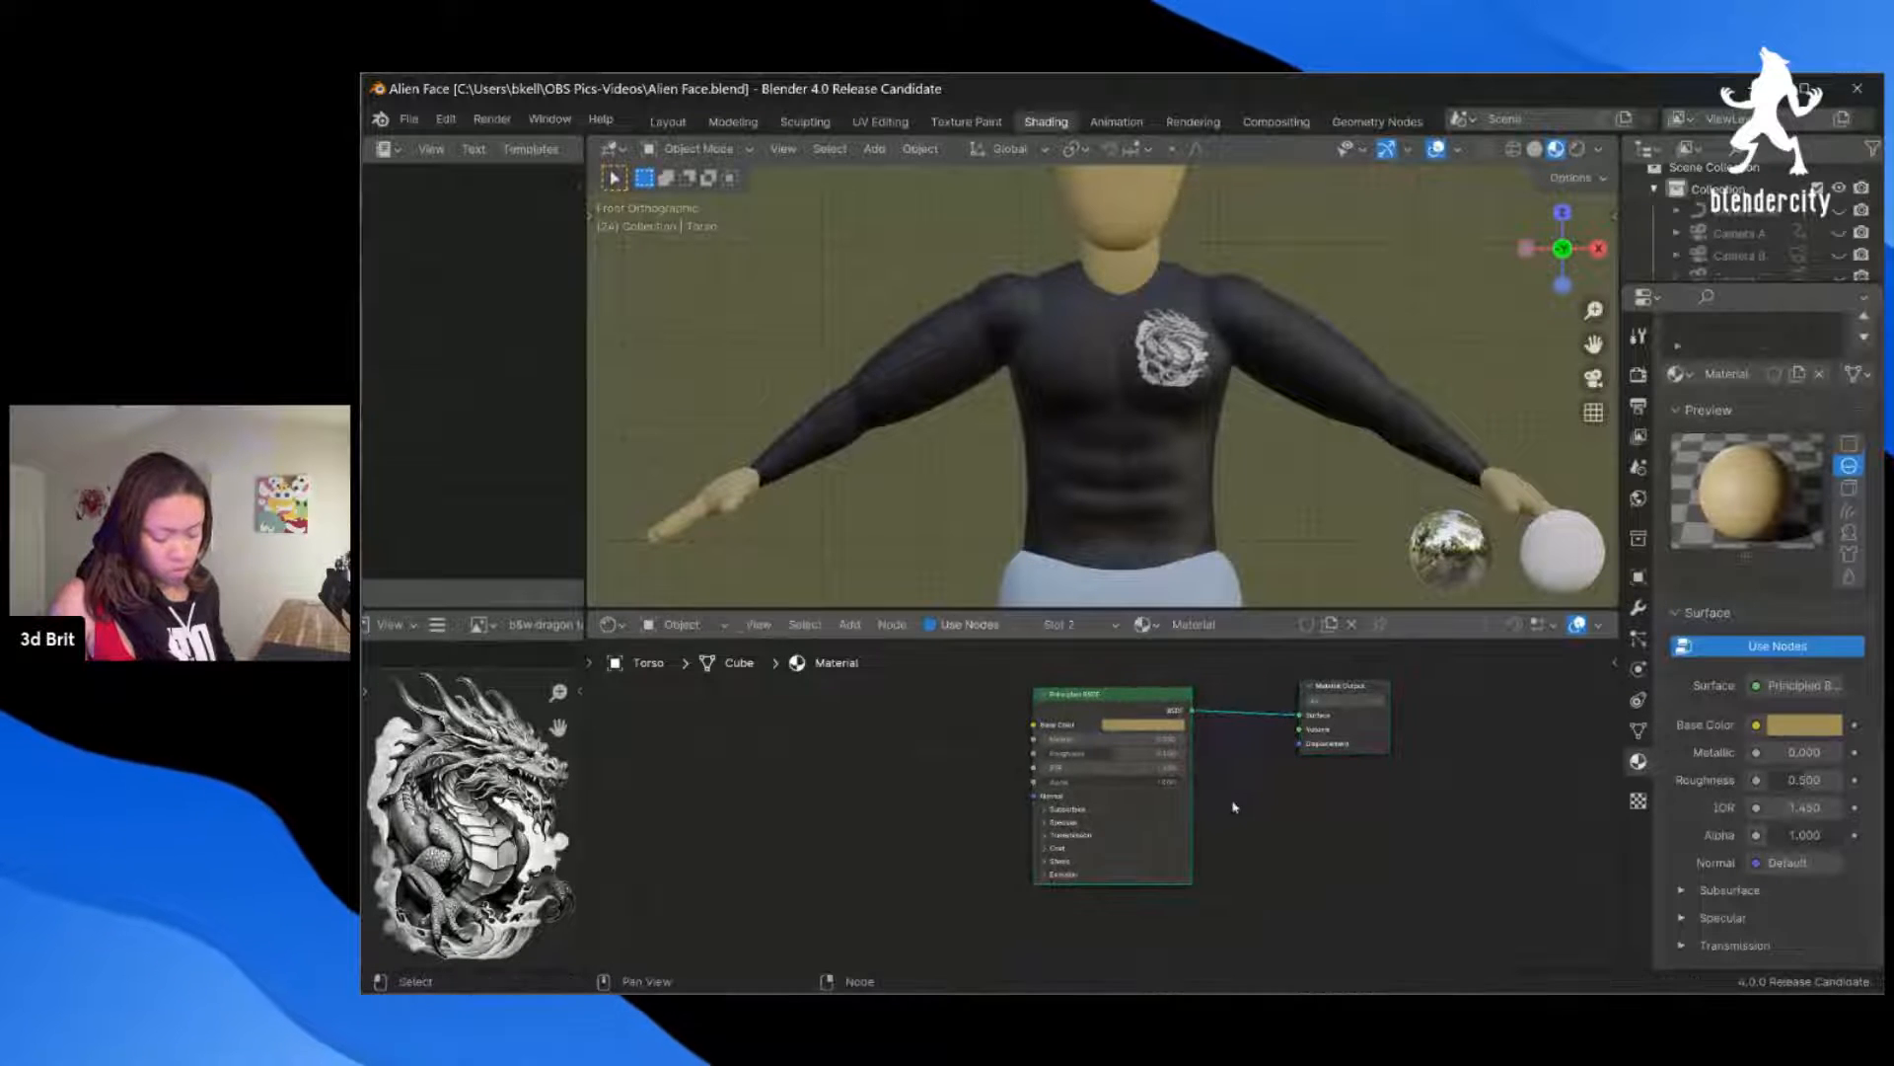
pyautogui.click(1233, 807)
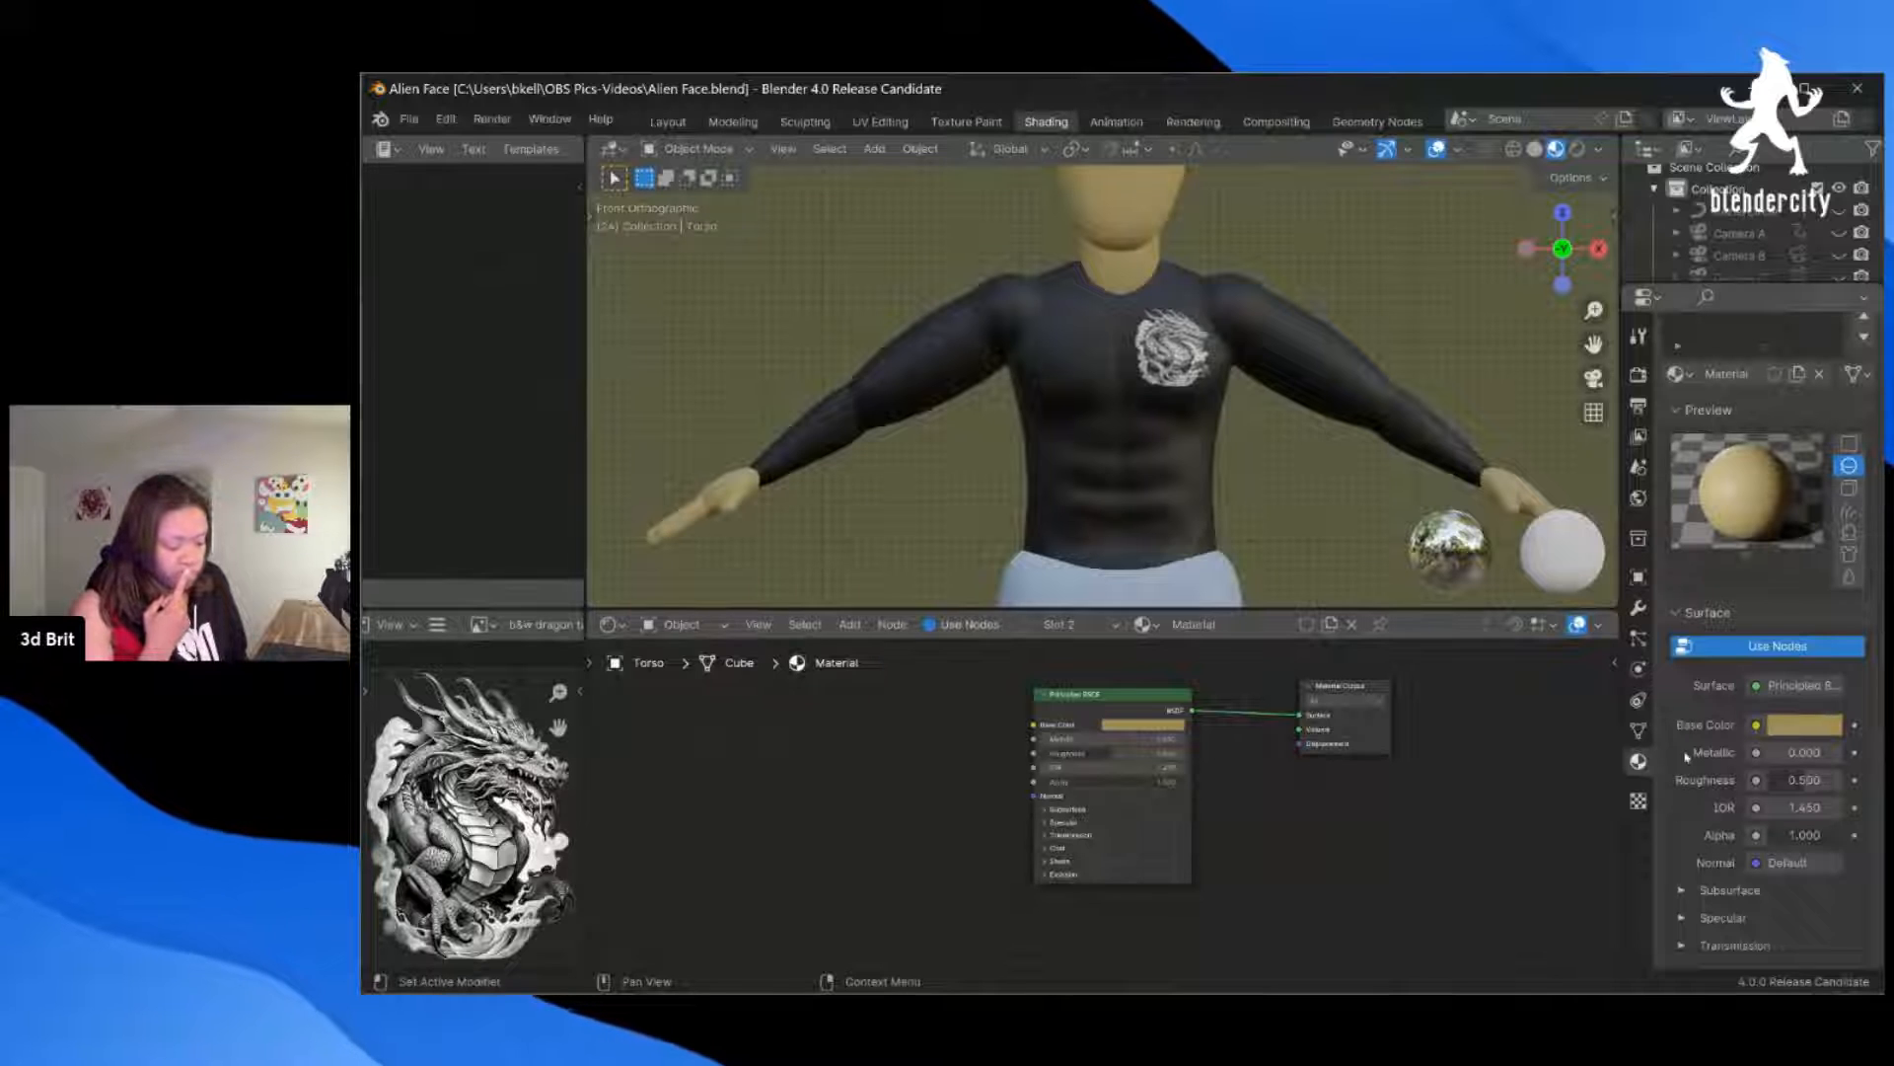
# Step: Return to the Texture Paint workspace with the torso and its chest tattoo in view
pyautogui.scroll(3, 1759, 496)
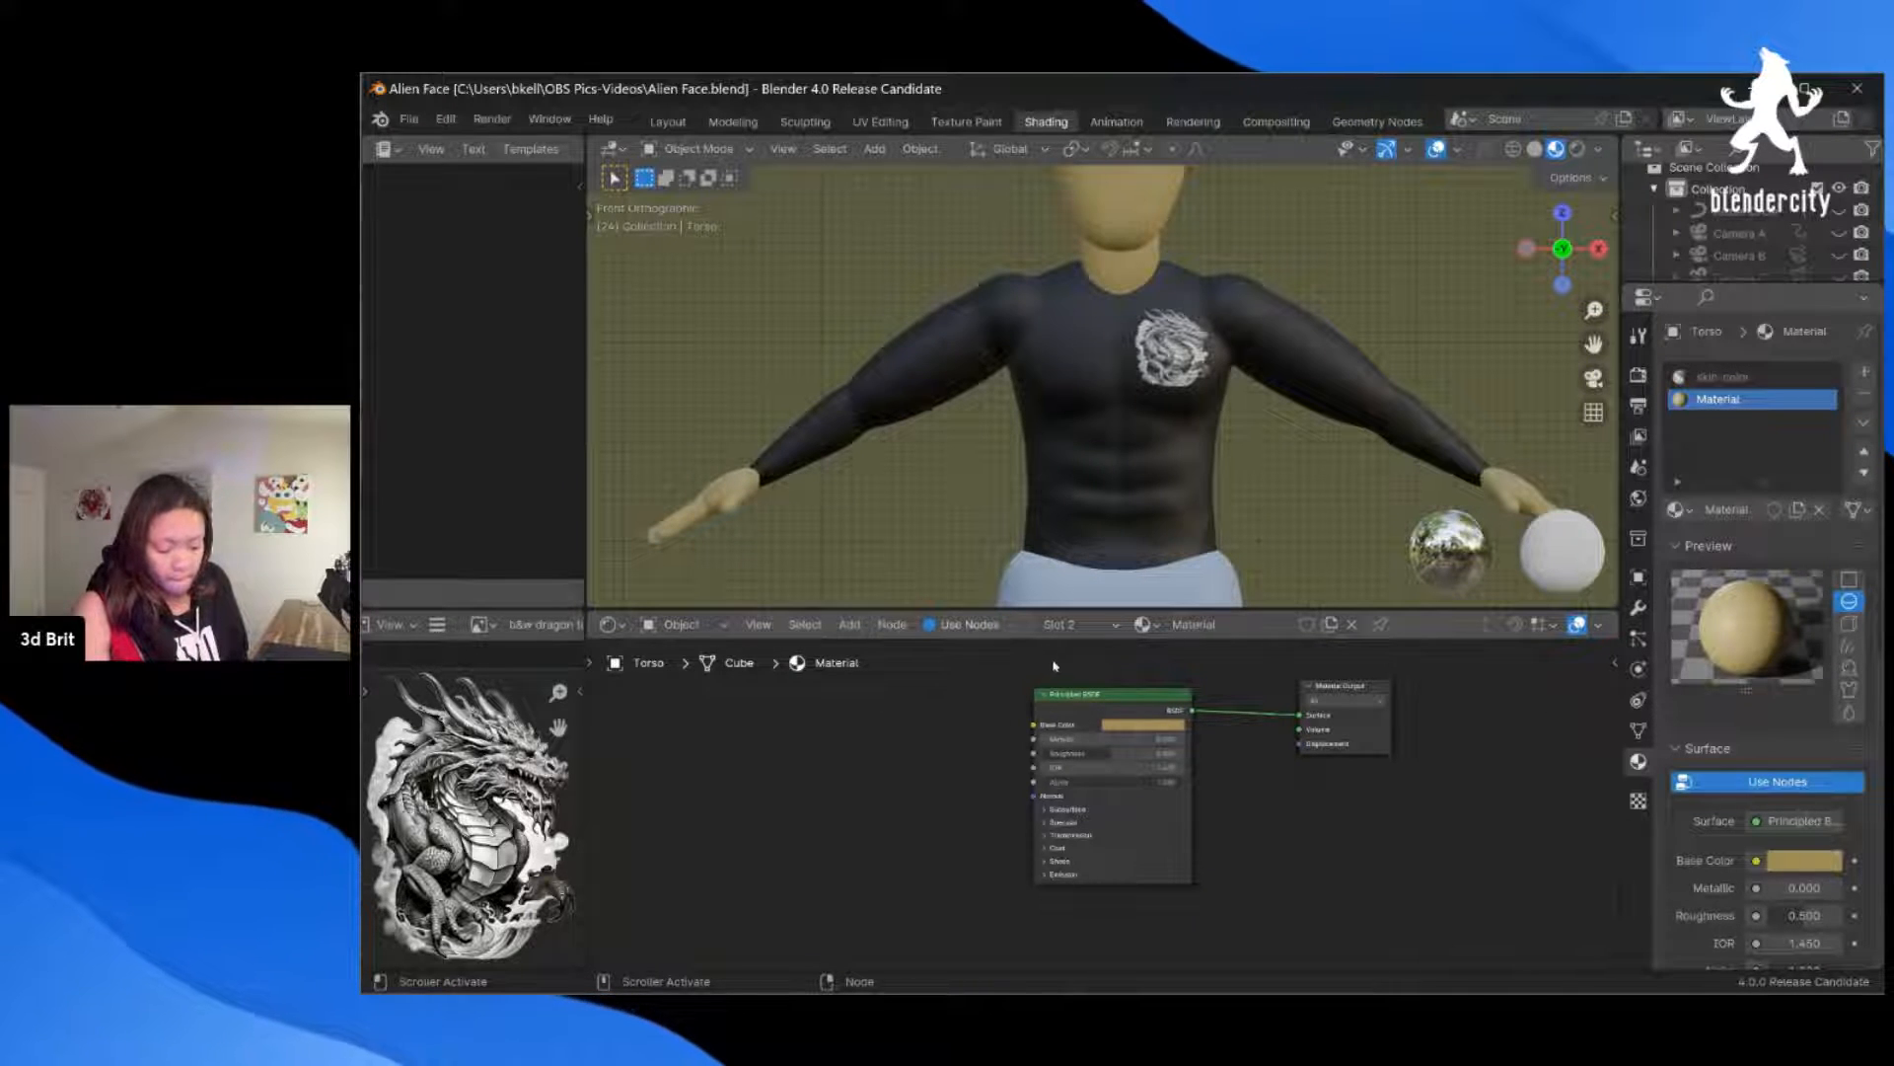
pyautogui.click(844, 627)
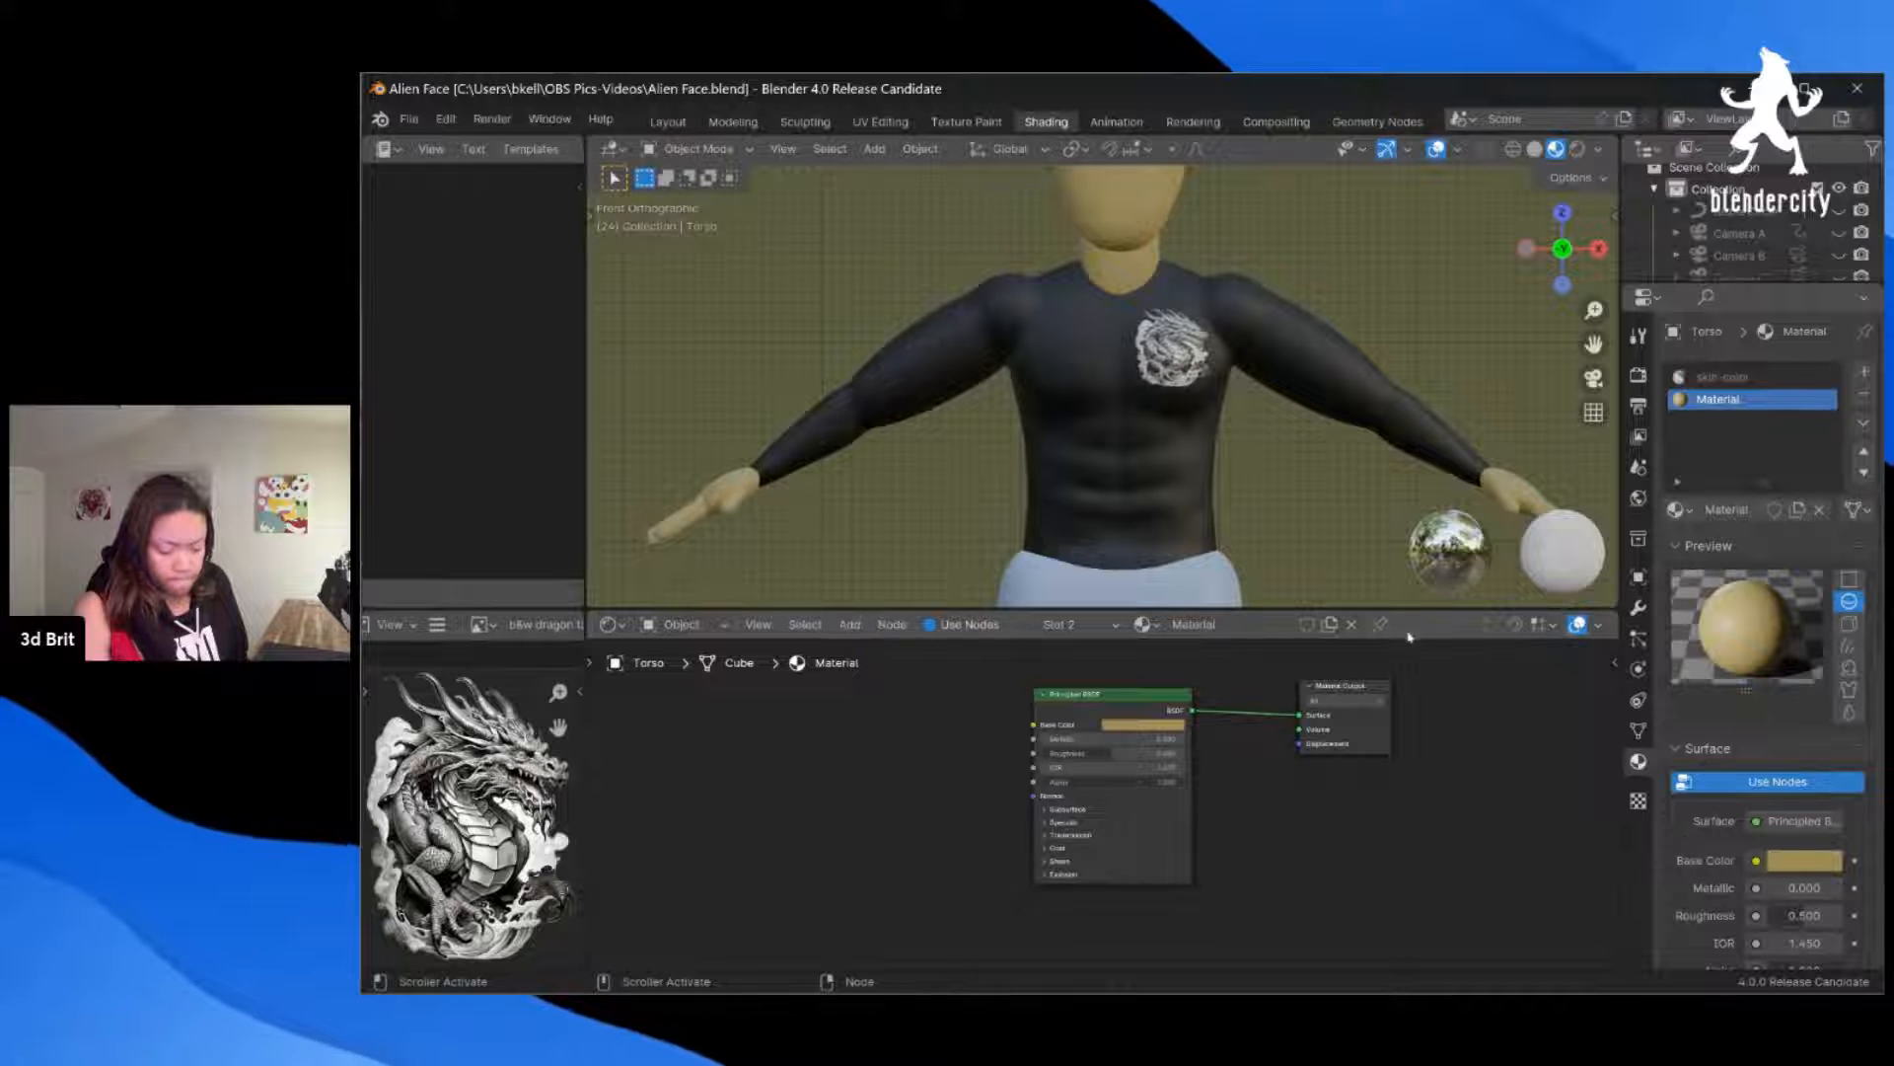
pyautogui.scroll(1, 986, 257)
pyautogui.click(1103, 123)
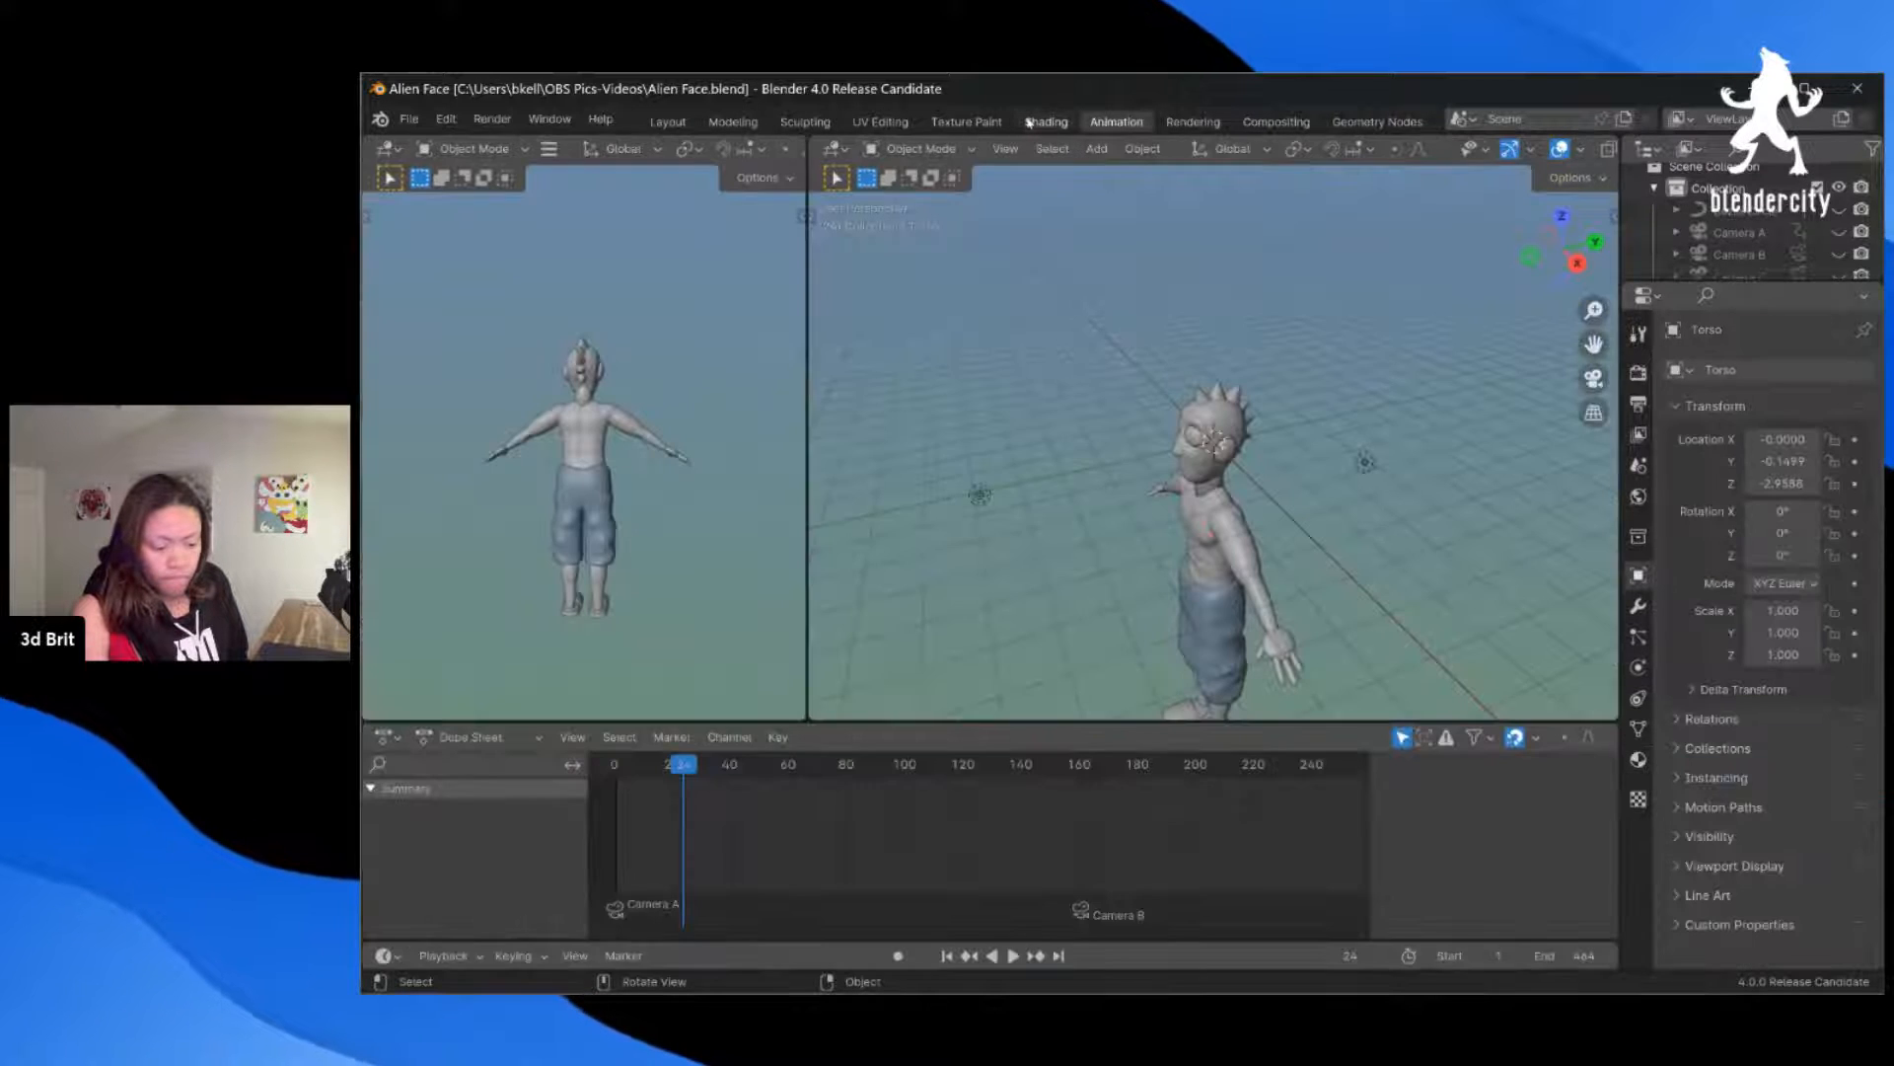
pyautogui.click(966, 121)
pyautogui.scroll(-2, 1246, 426)
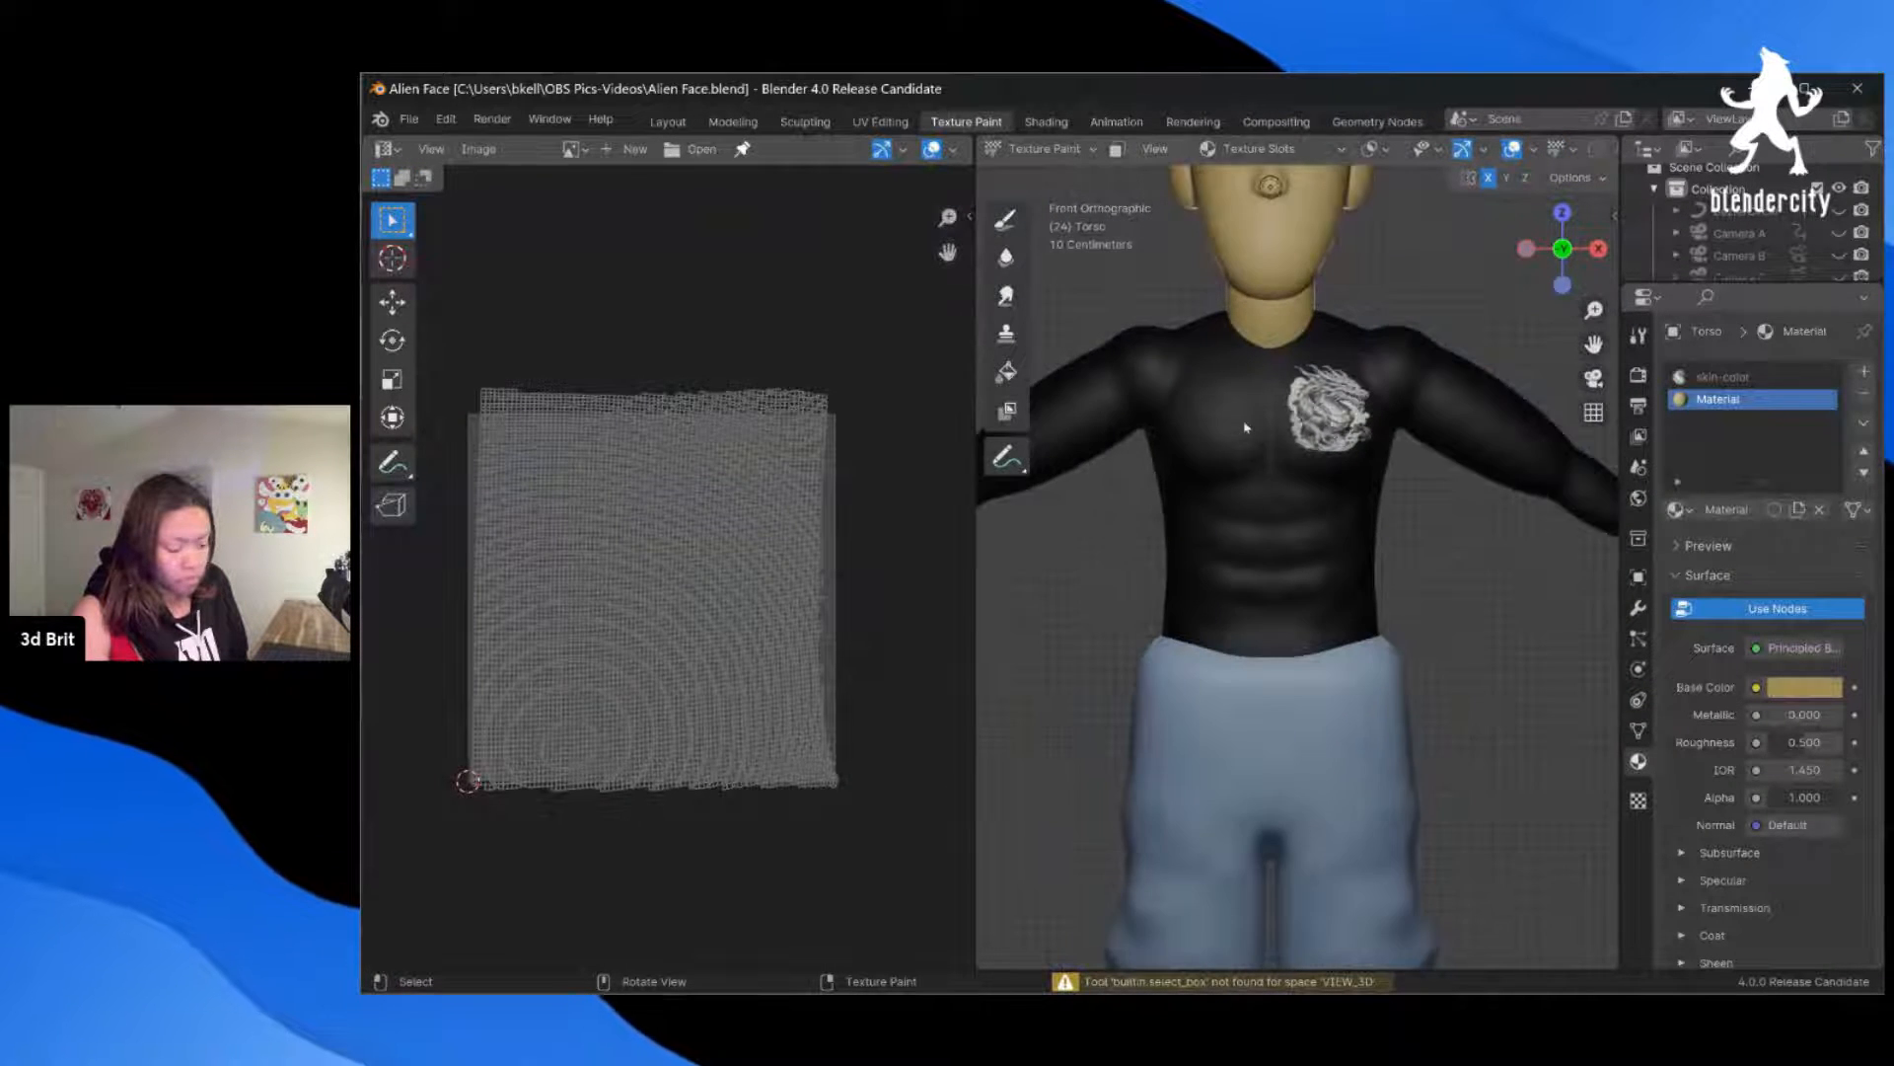
pyautogui.click(1637, 335)
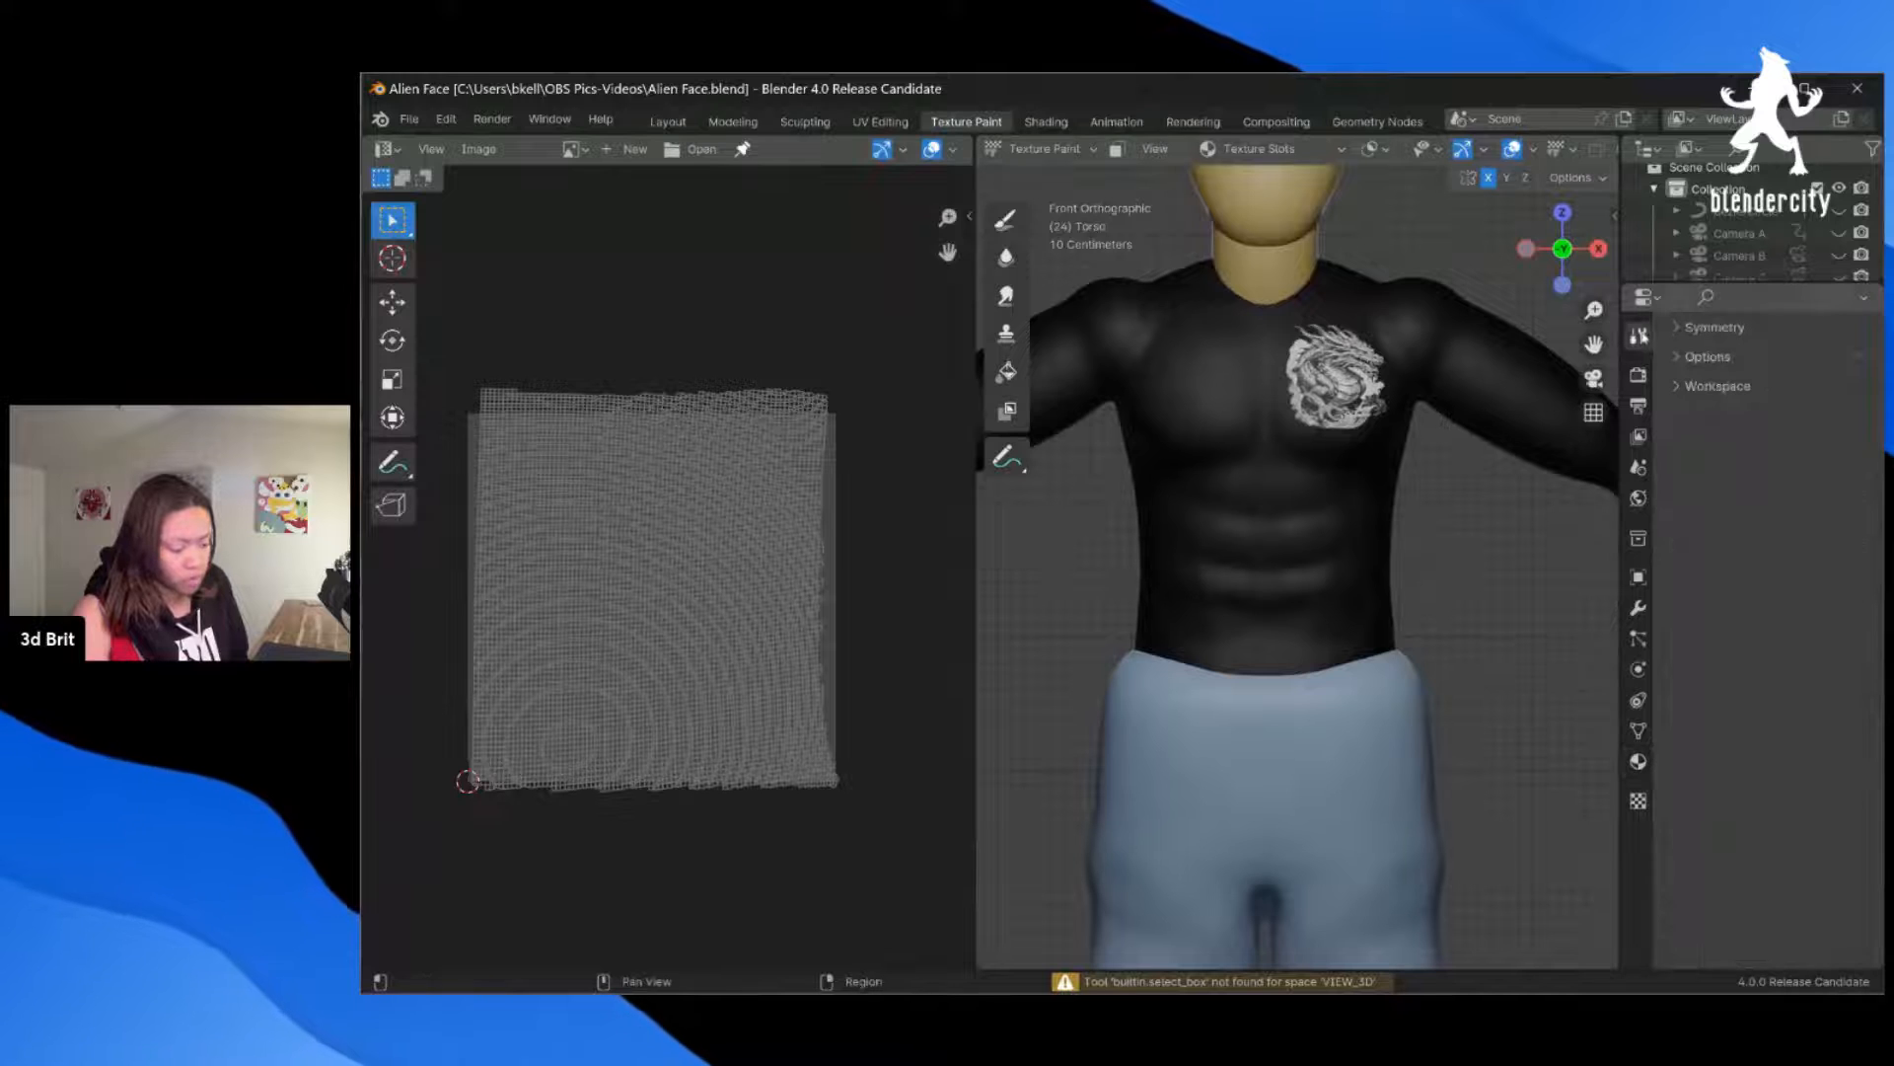
pyautogui.click(1643, 297)
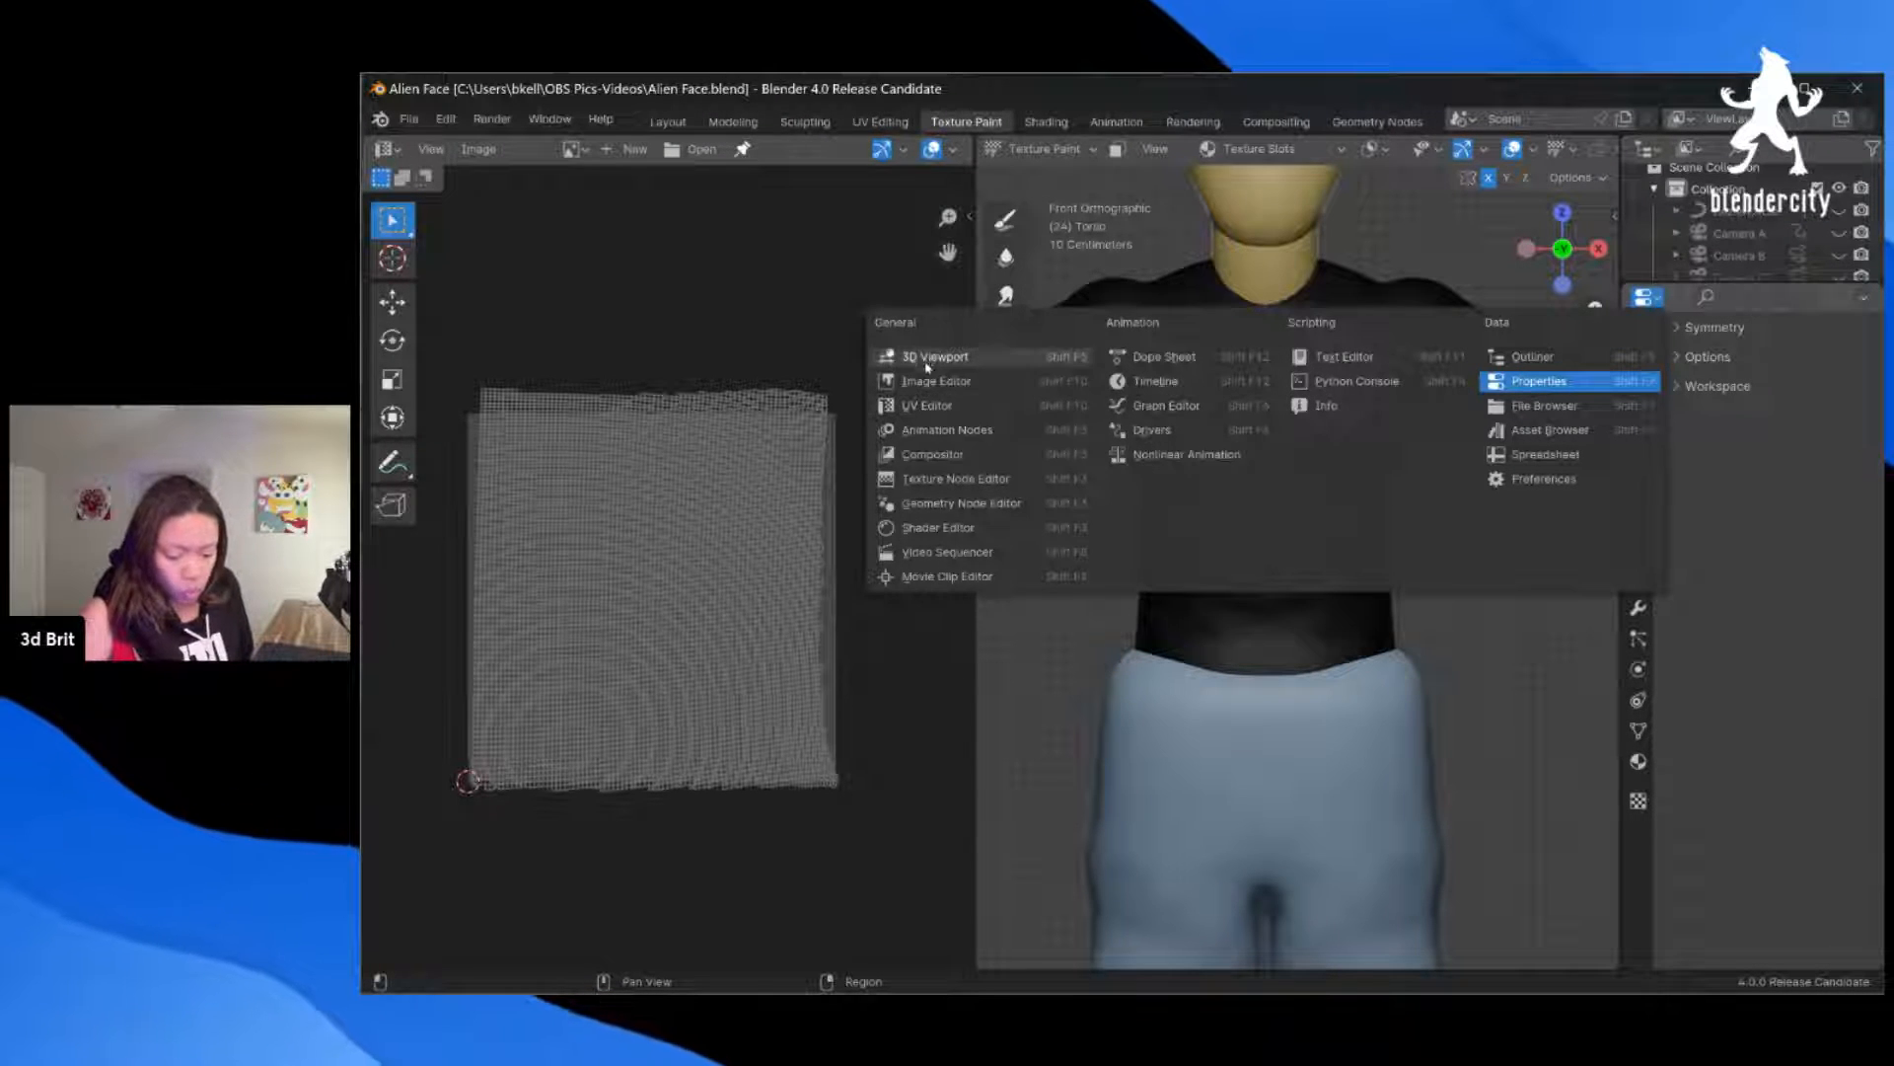
pyautogui.click(980, 530)
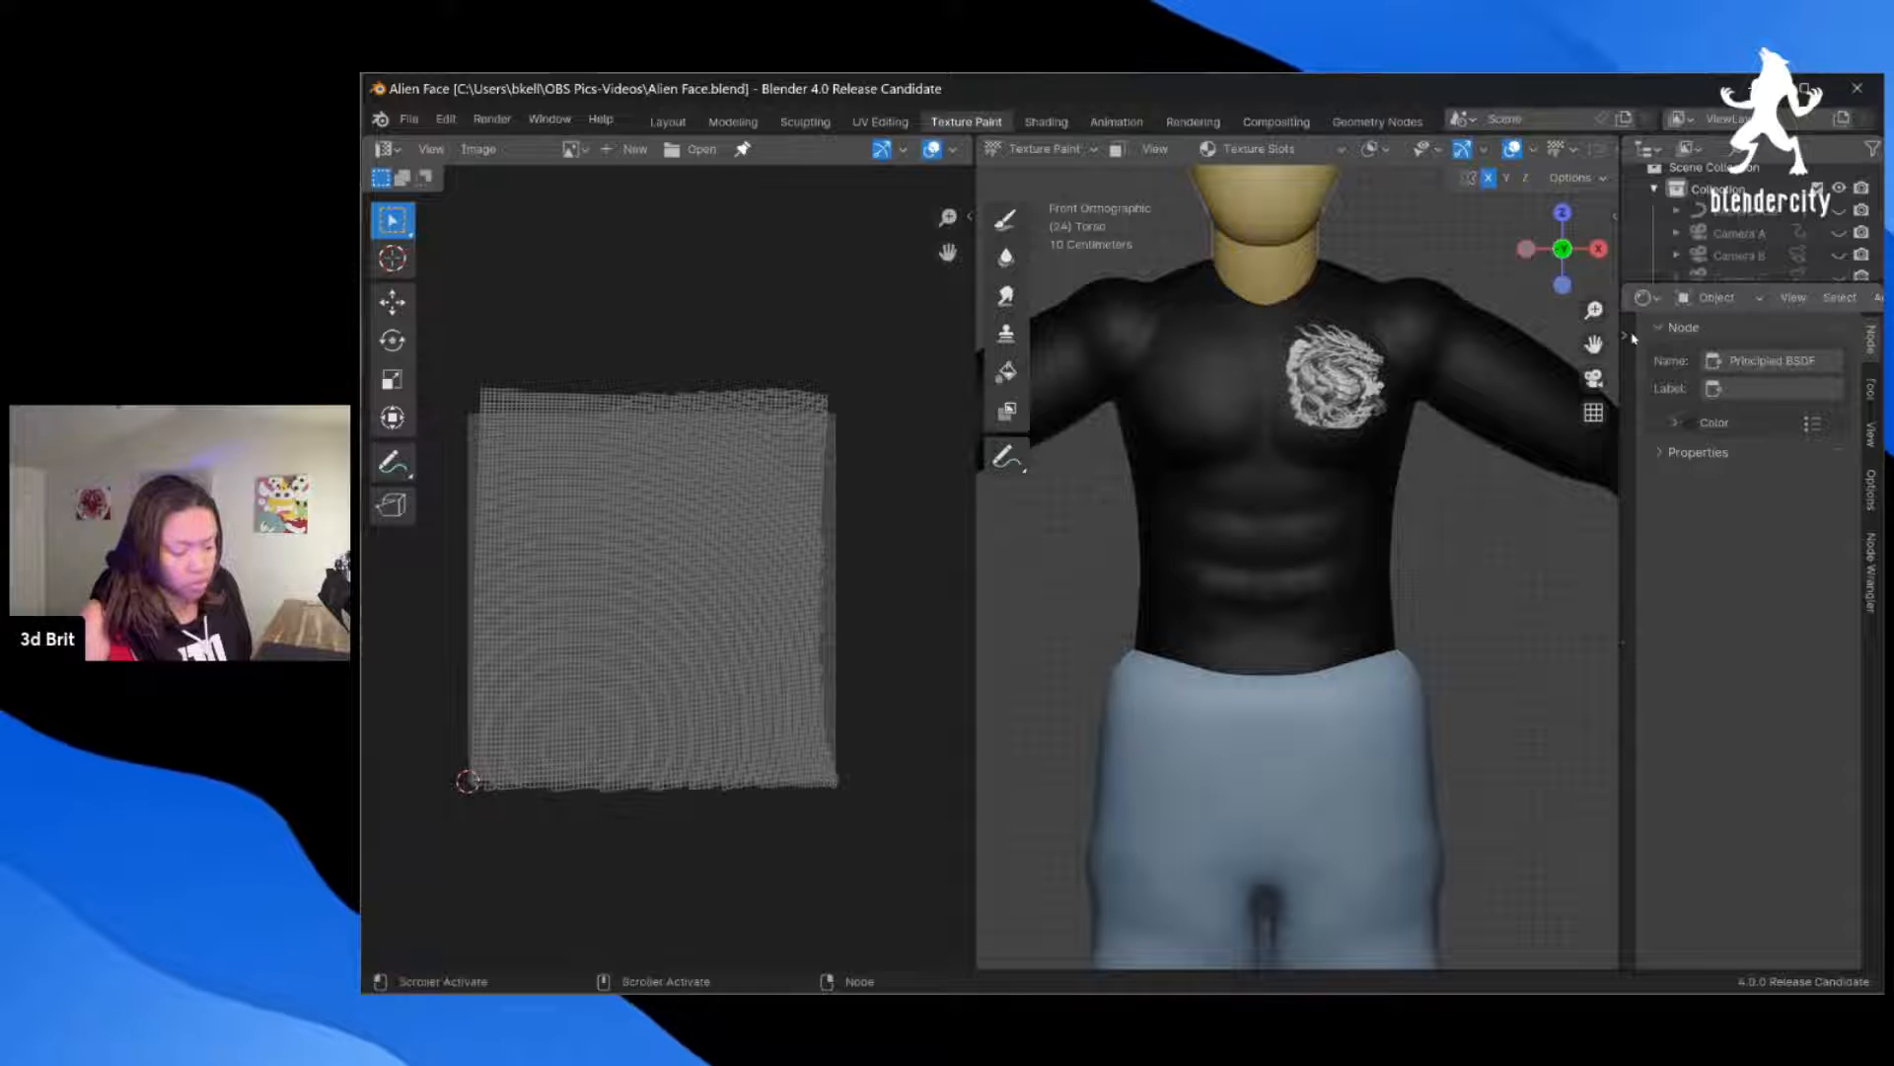
pyautogui.click(1645, 296)
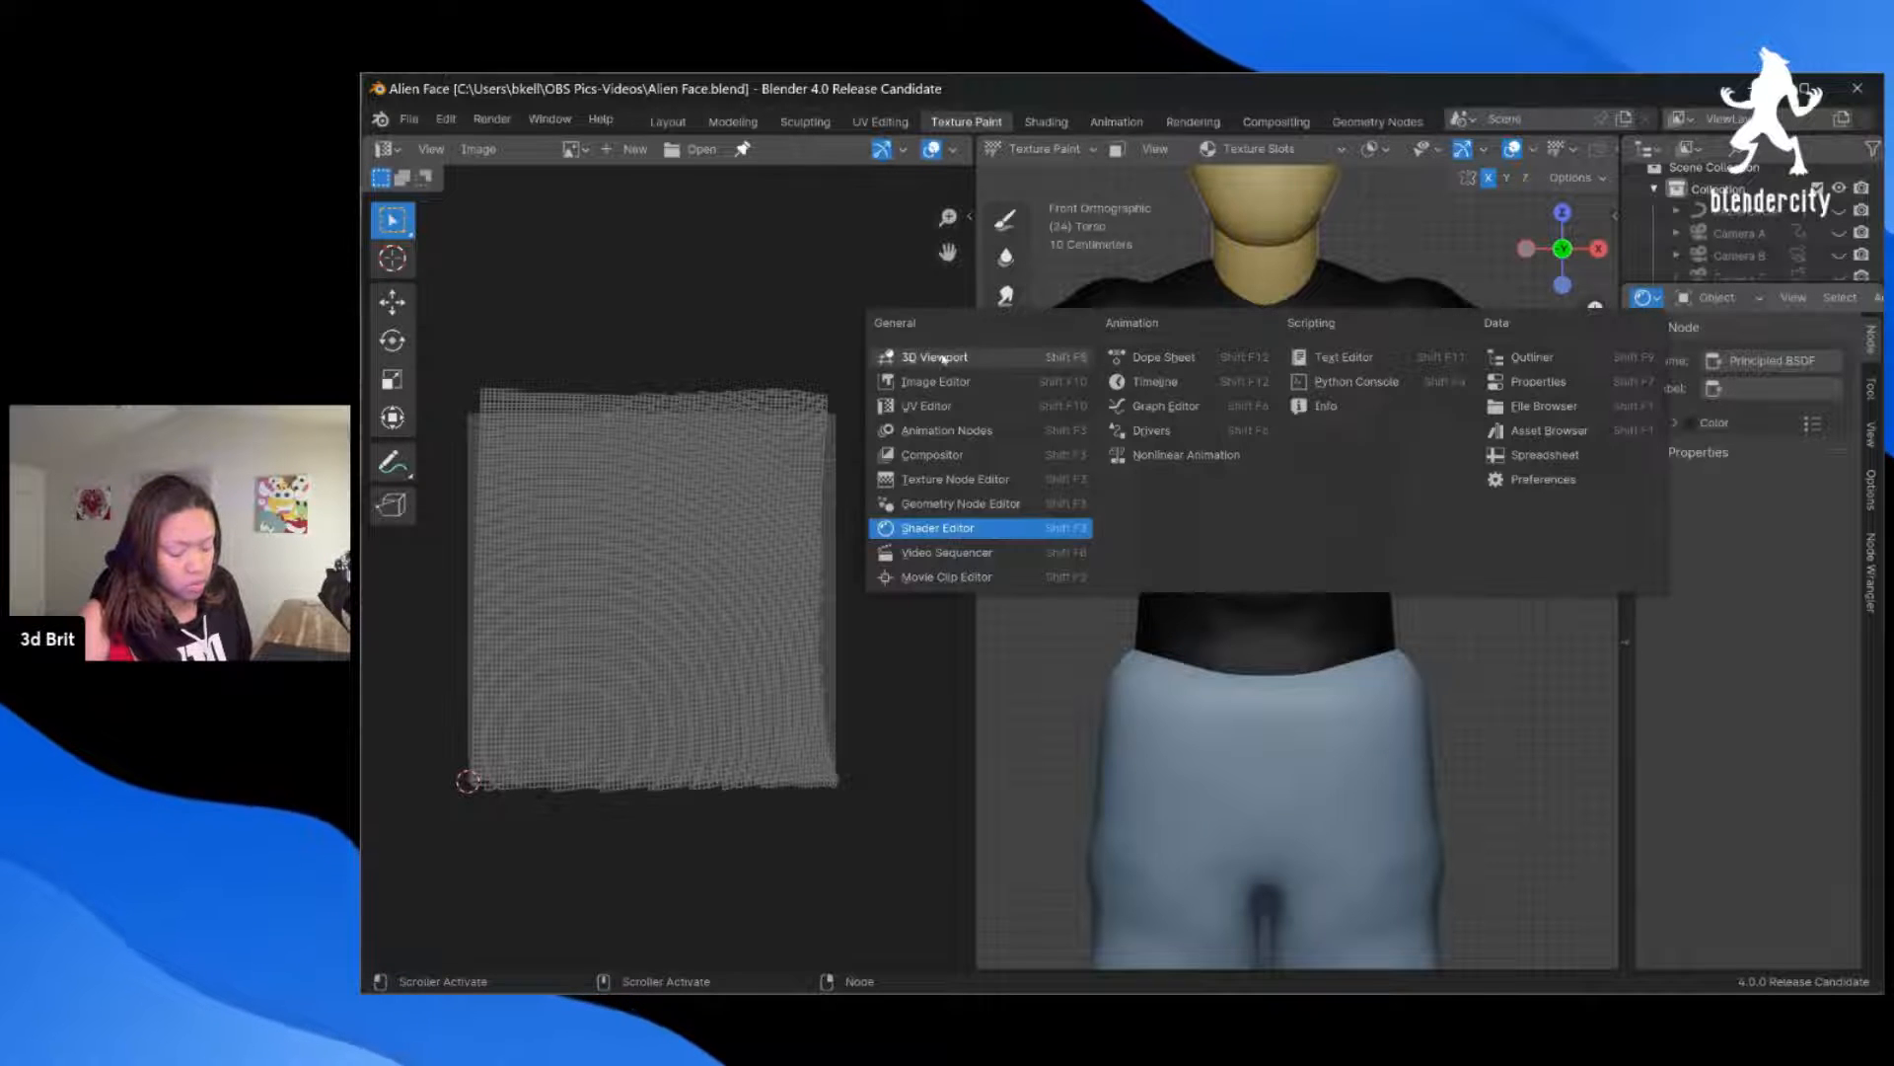
pyautogui.click(1537, 381)
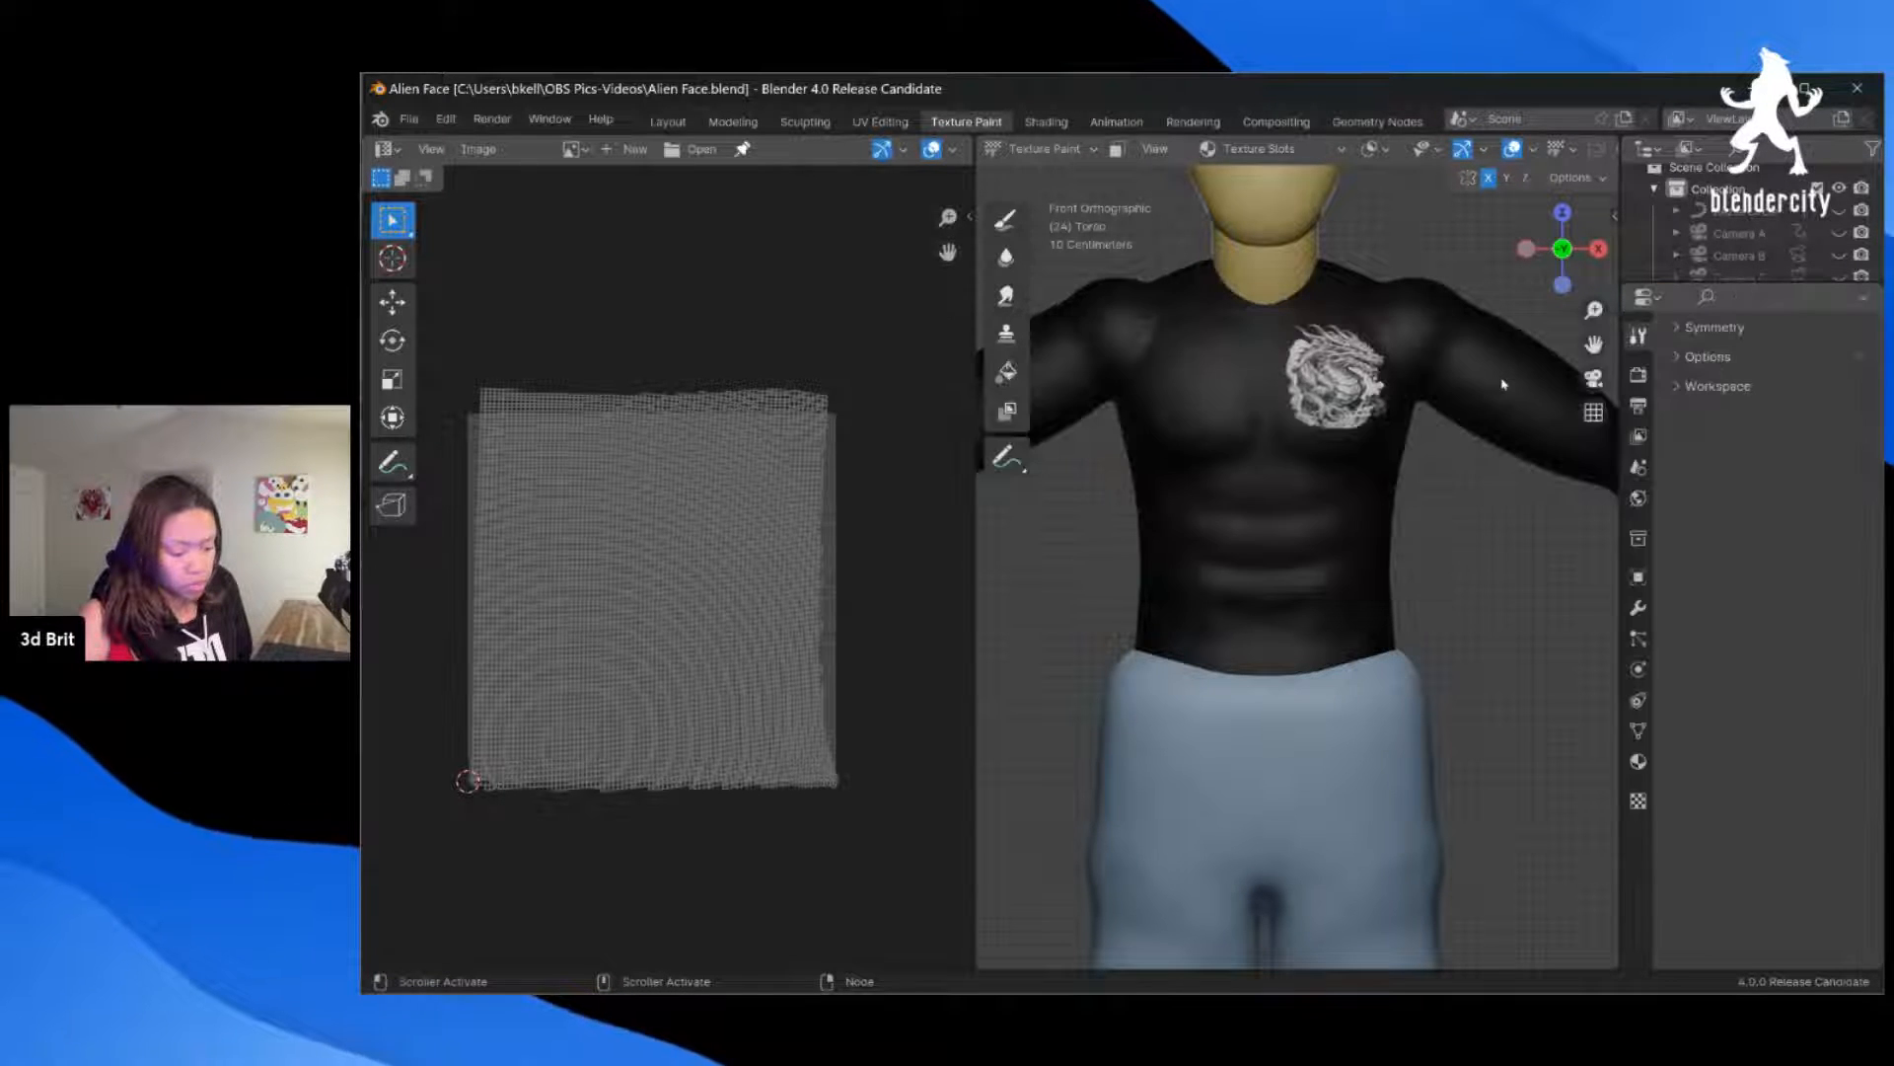
# Step: Examine the render, output, scene, world, object, modifier, constraint, mesh data, material and brush texture properties for a relevant setting
pyautogui.click(1639, 376)
pyautogui.click(1638, 406)
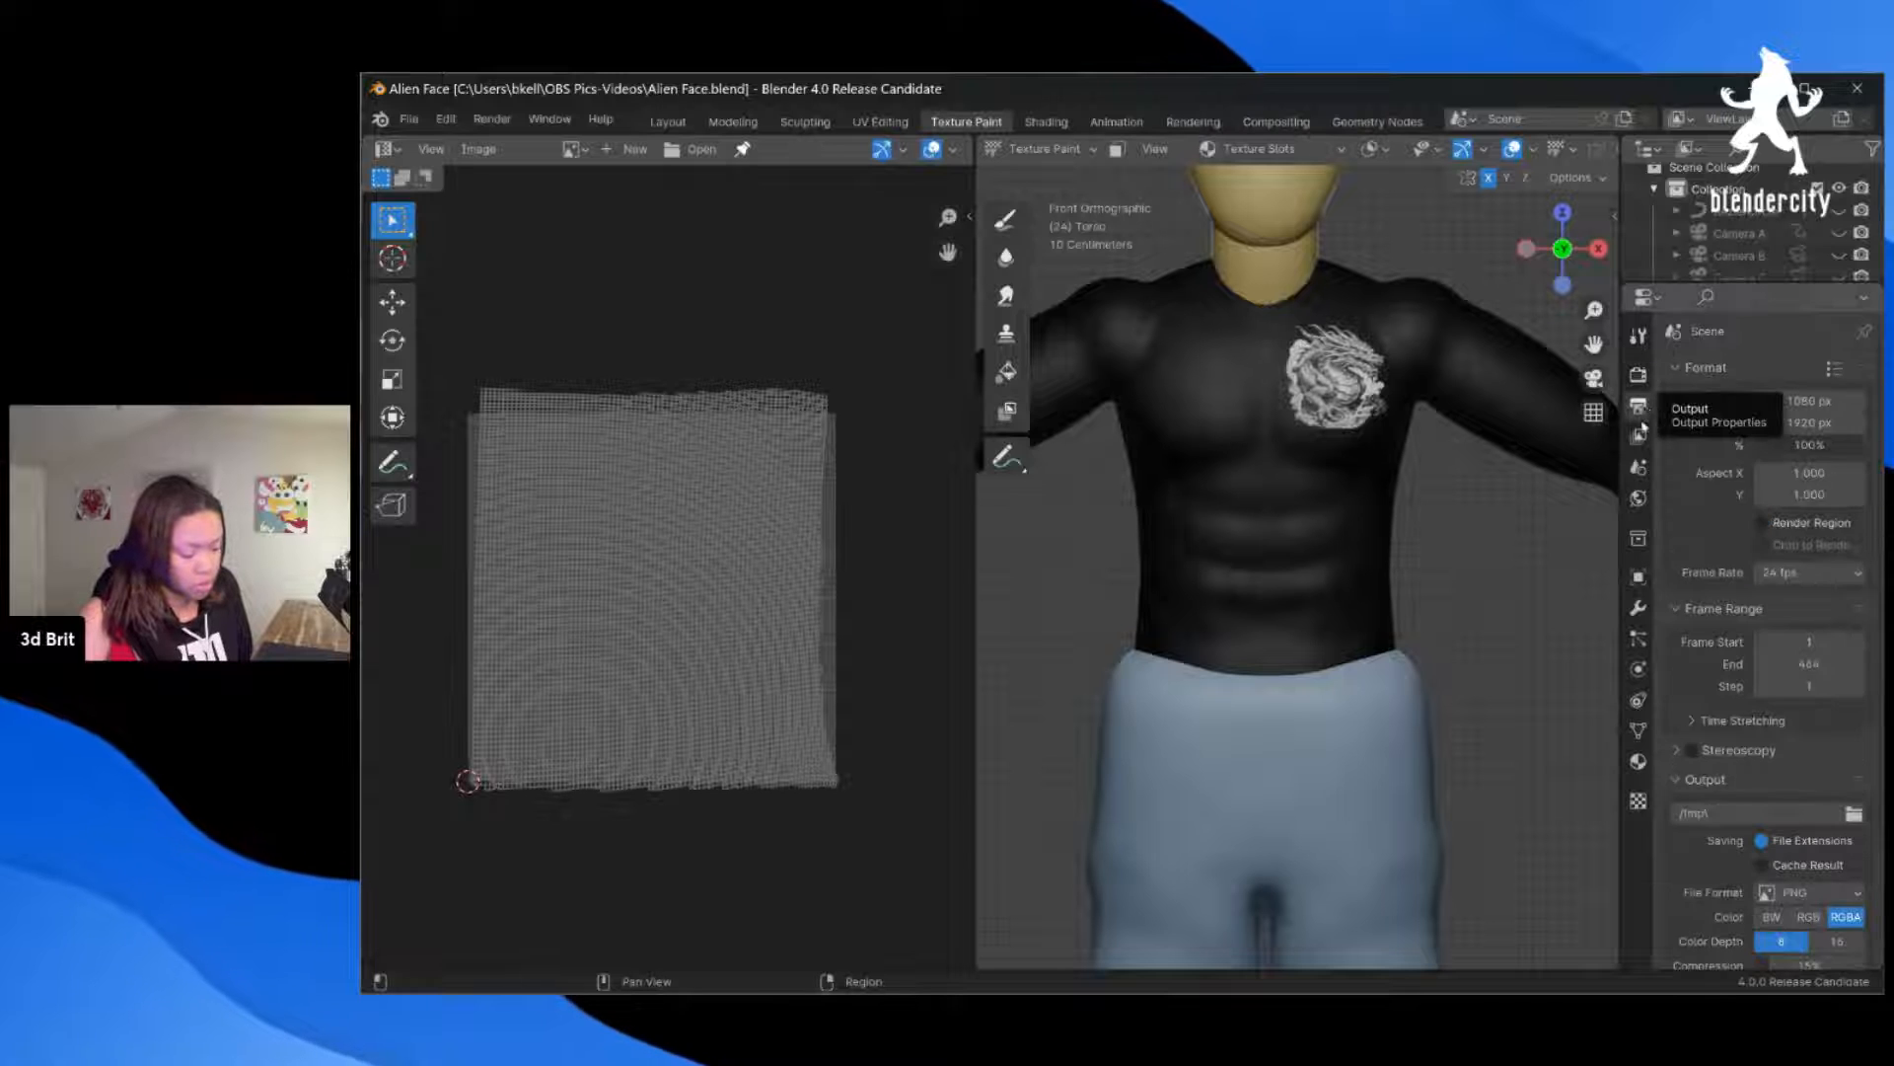
pyautogui.click(1639, 436)
pyautogui.click(1638, 467)
pyautogui.click(1639, 498)
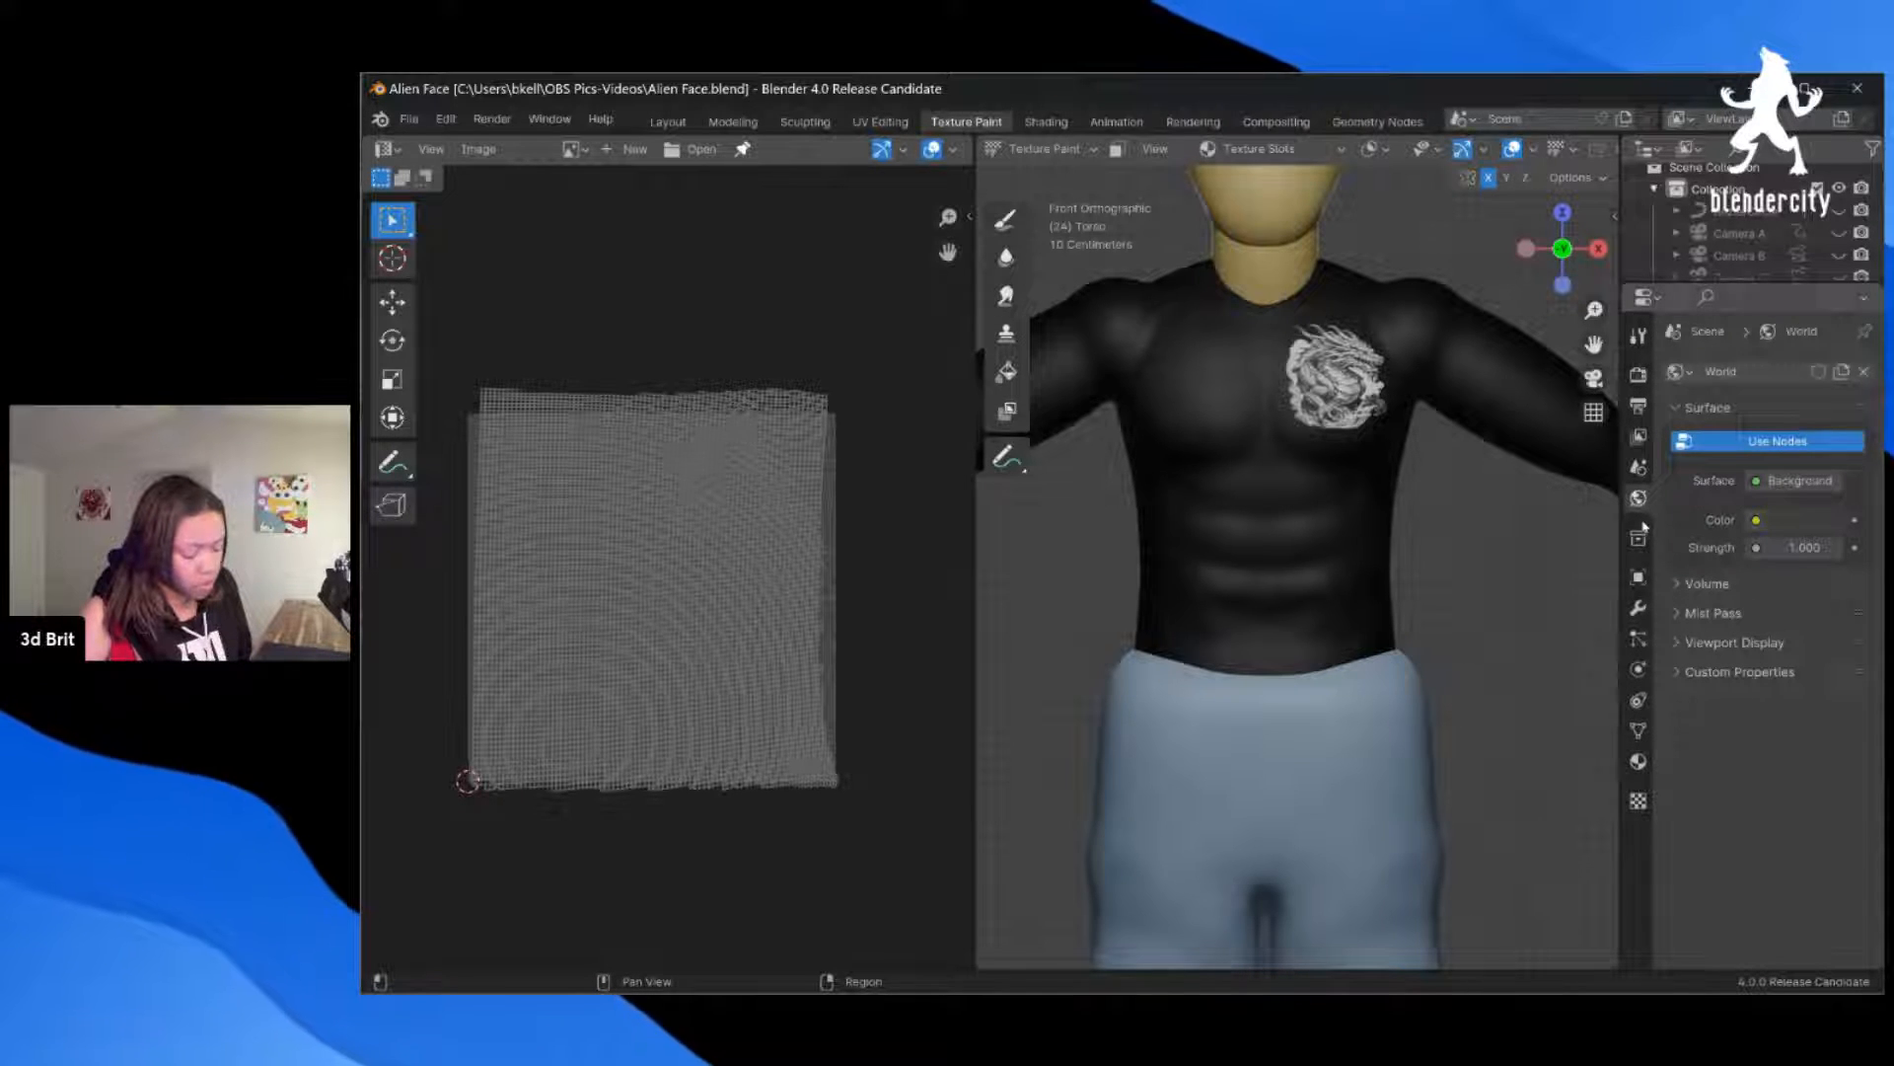
pyautogui.click(1639, 536)
pyautogui.click(1639, 577)
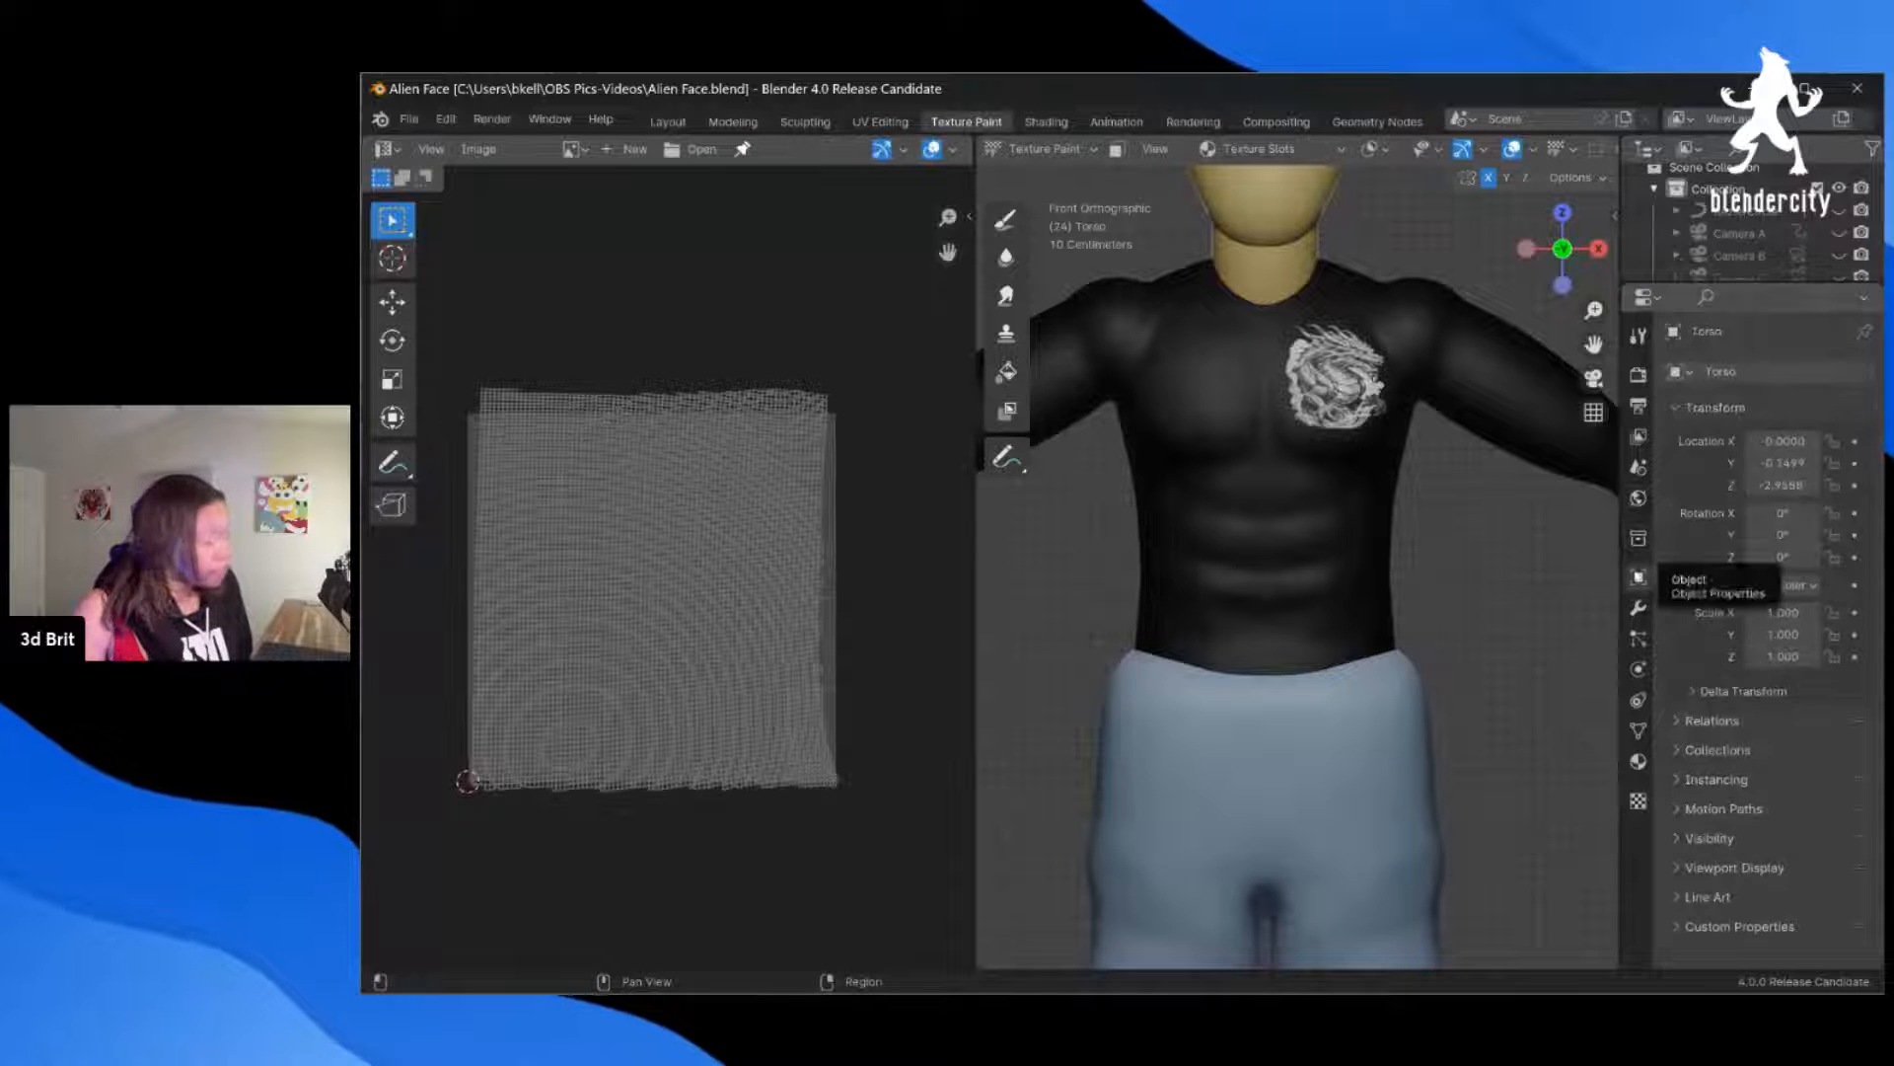
pyautogui.click(1639, 608)
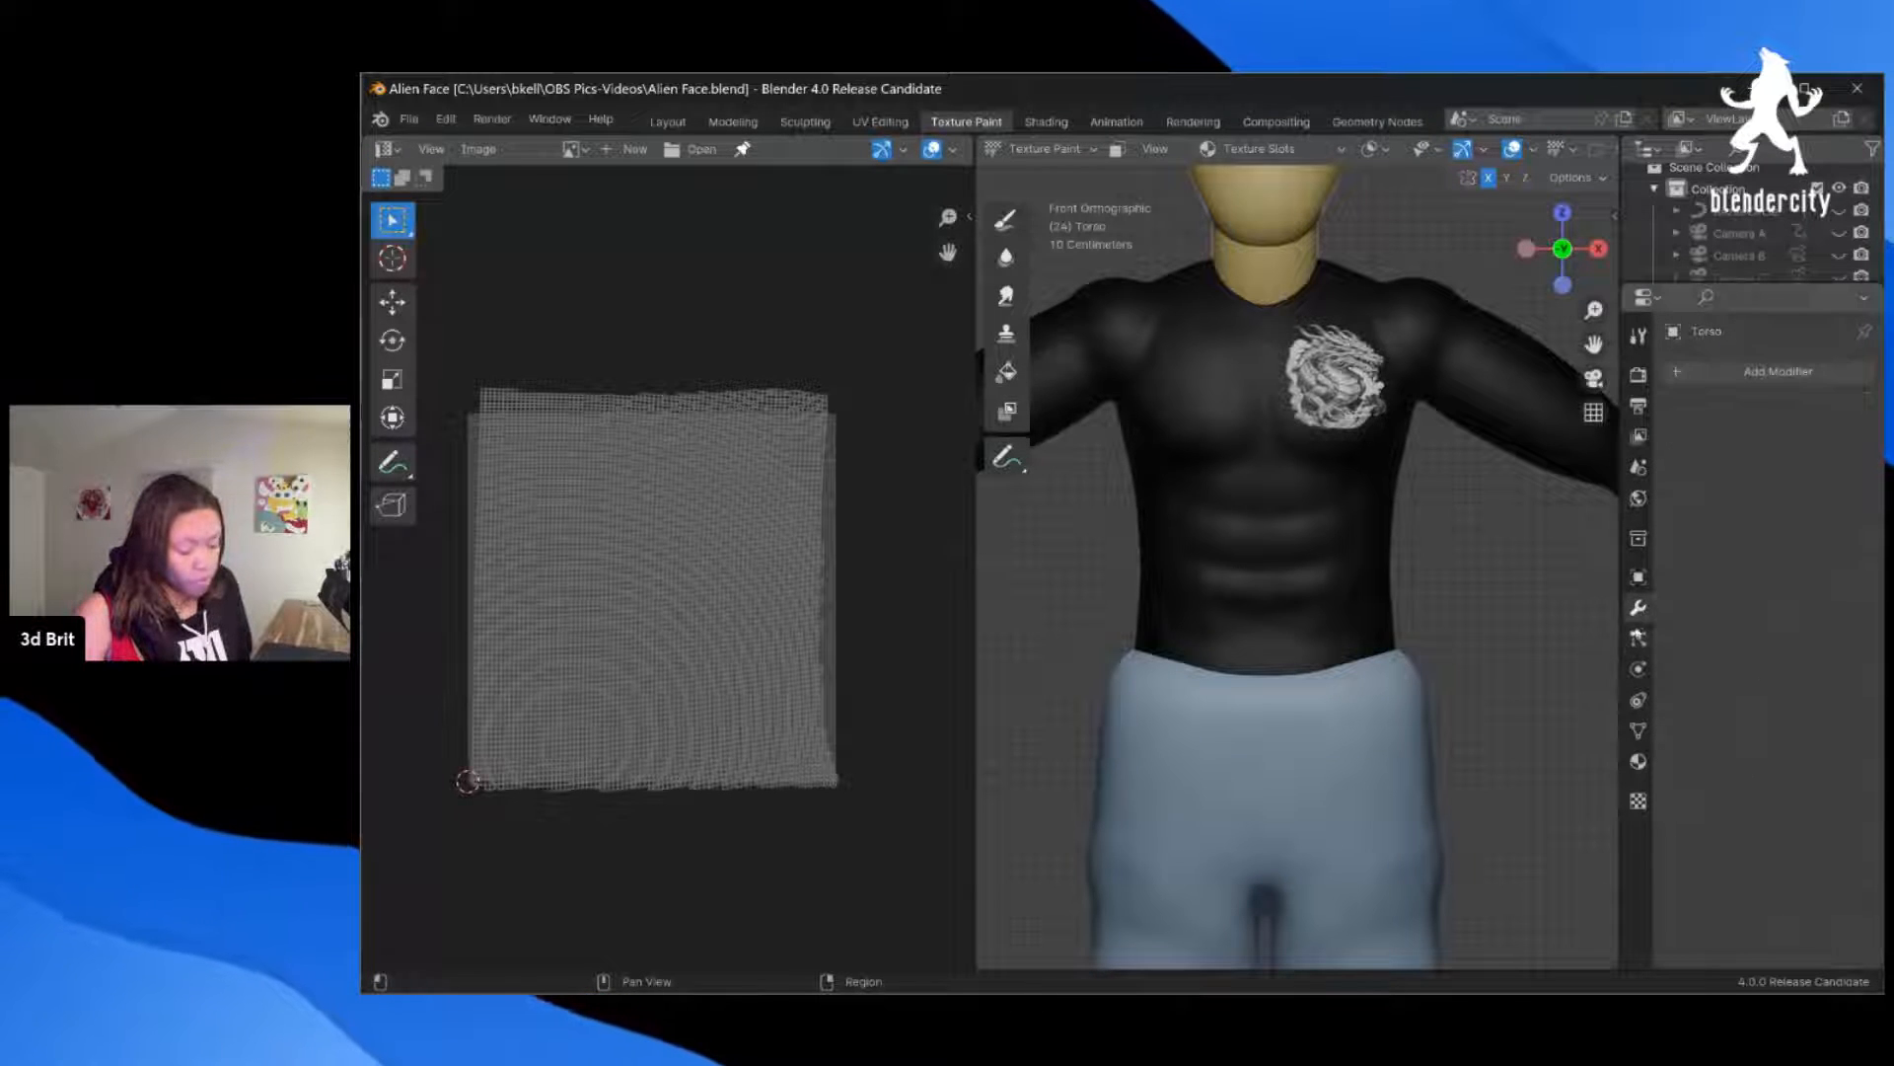
pyautogui.click(1639, 637)
pyautogui.click(1638, 669)
pyautogui.click(1638, 608)
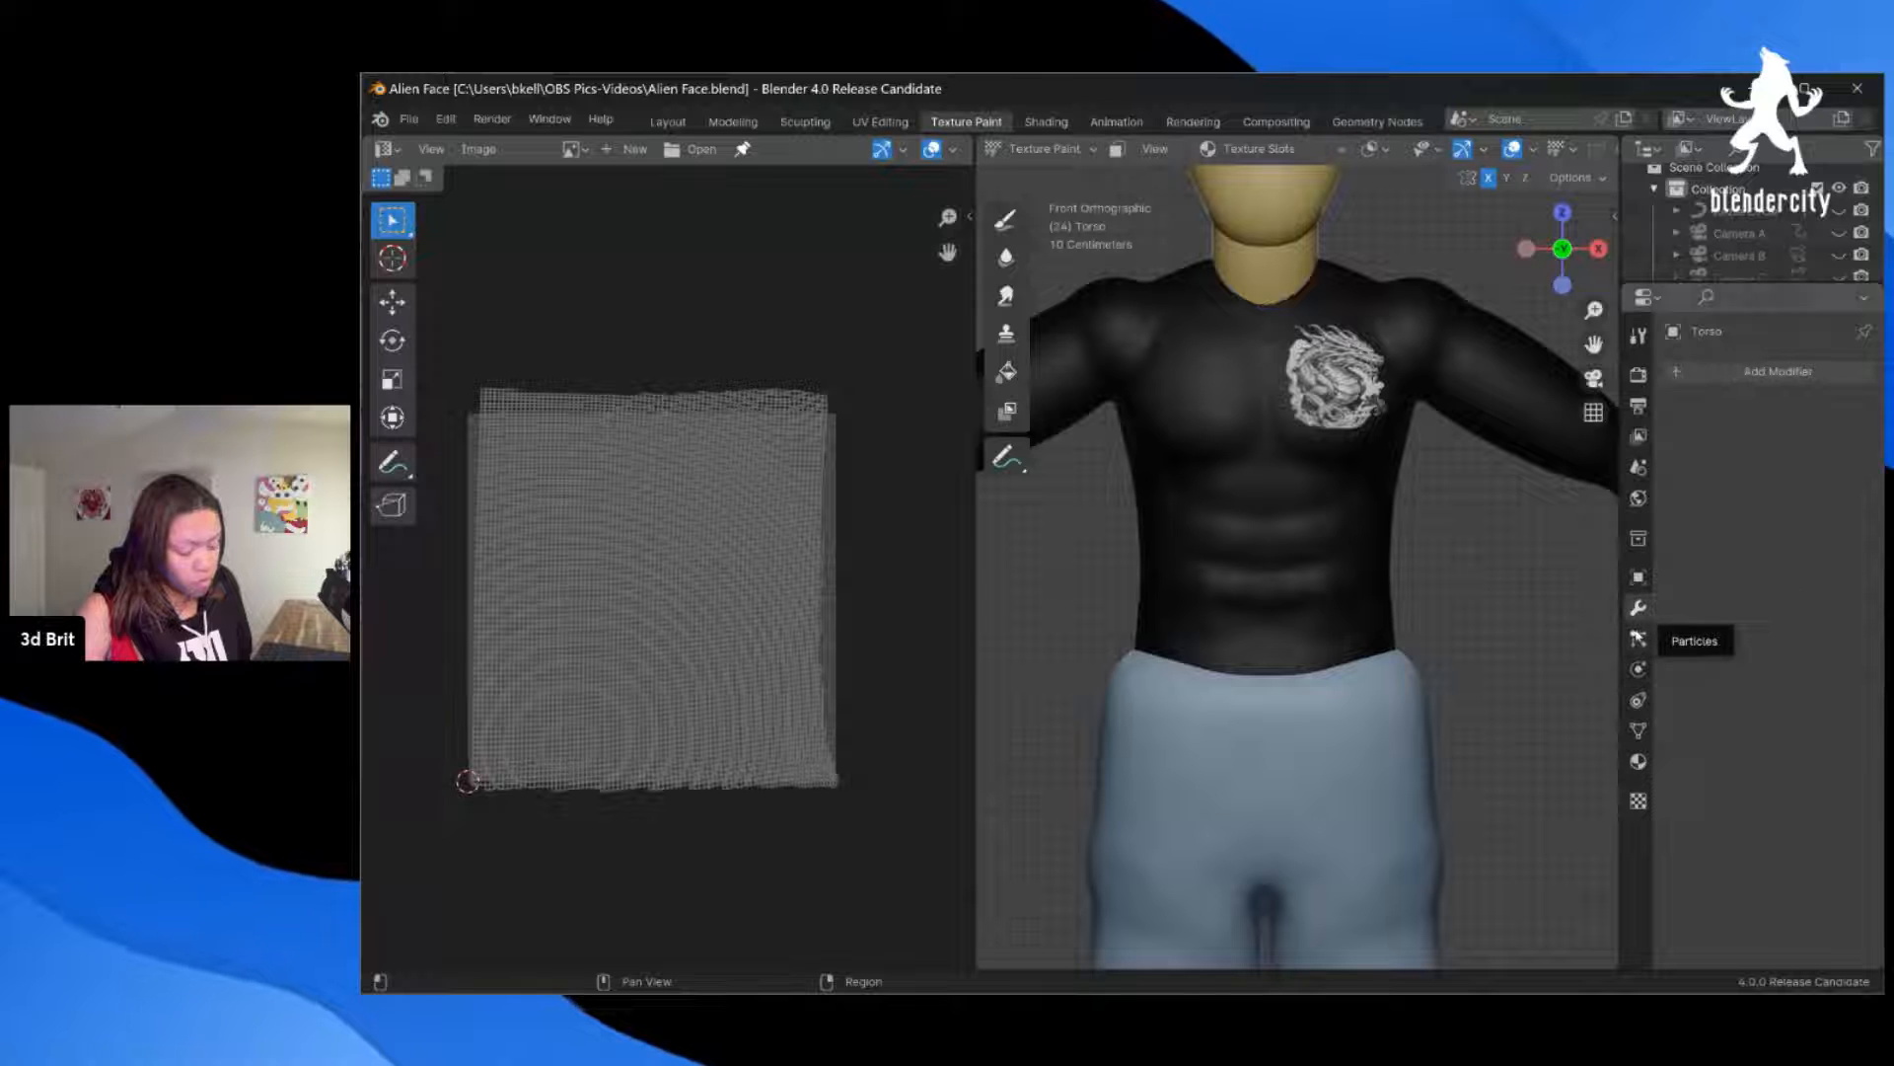
pyautogui.click(1639, 669)
pyautogui.click(1639, 699)
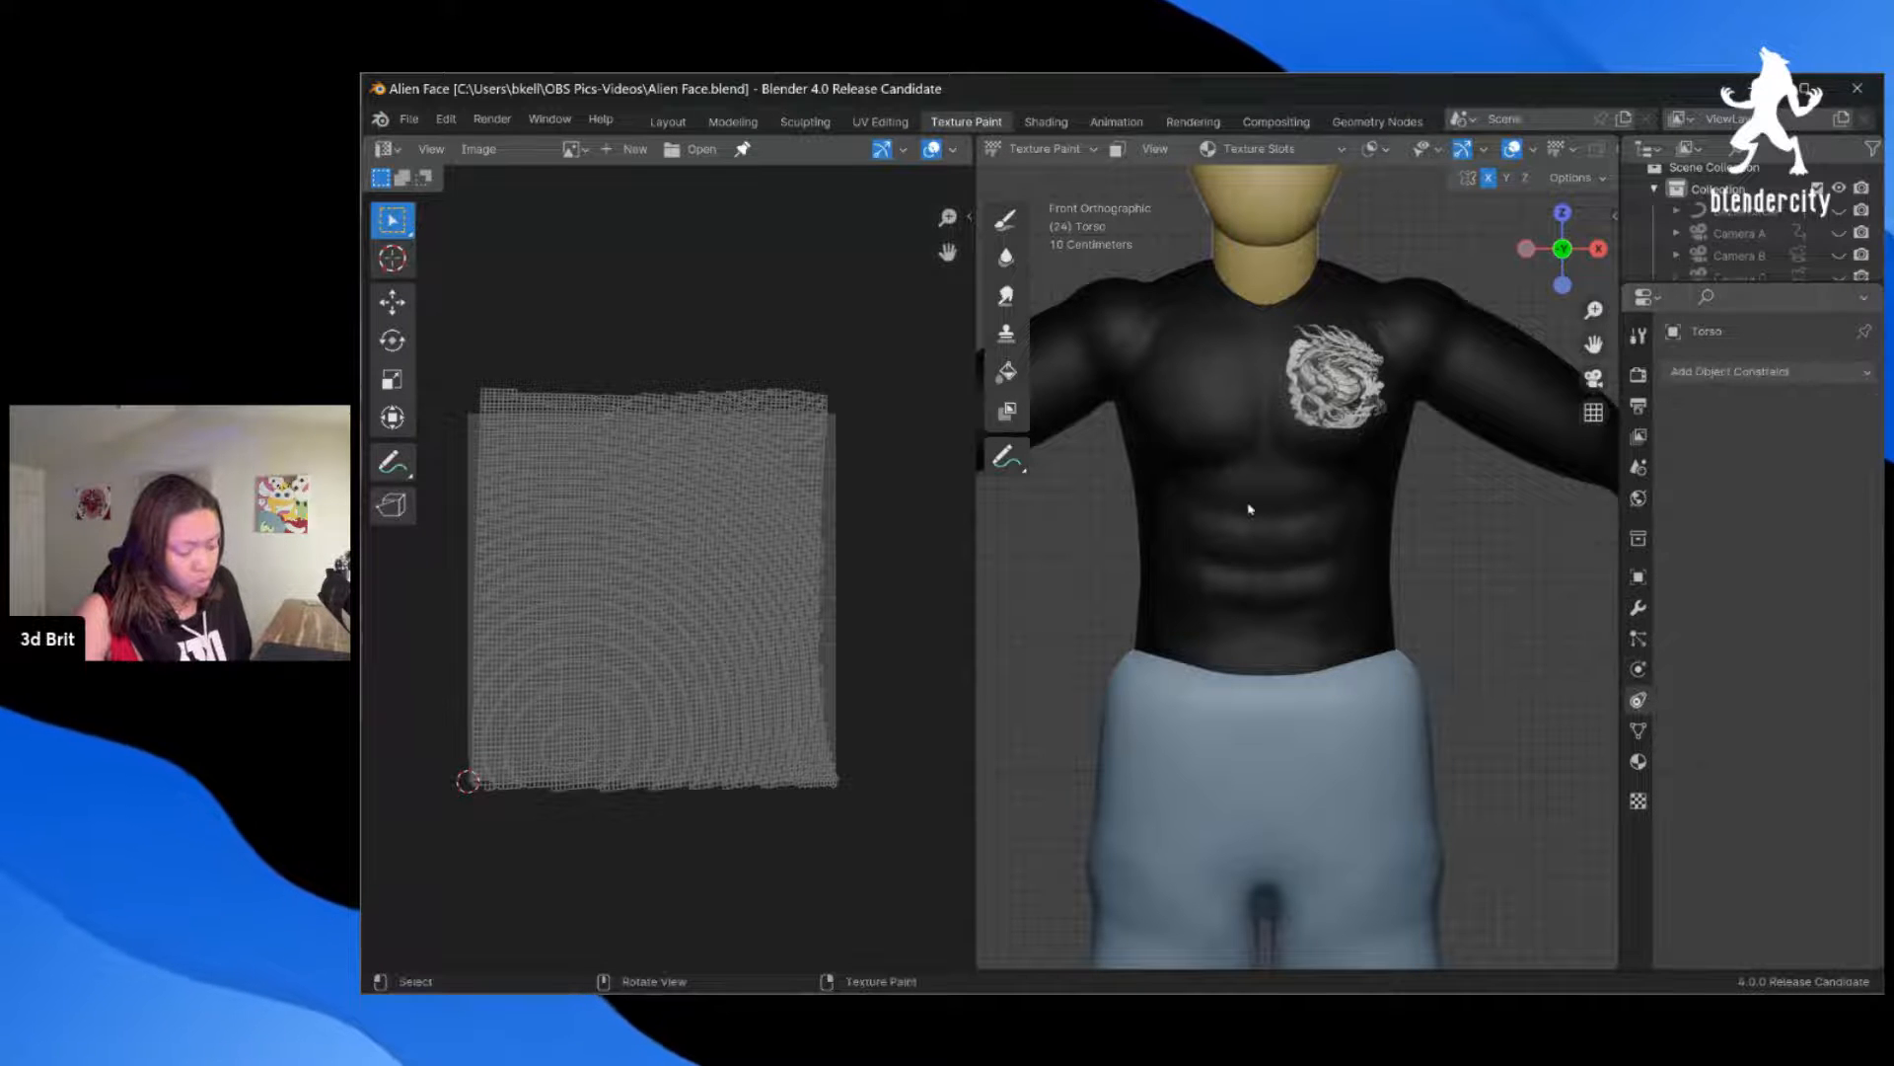
pyautogui.click(1639, 730)
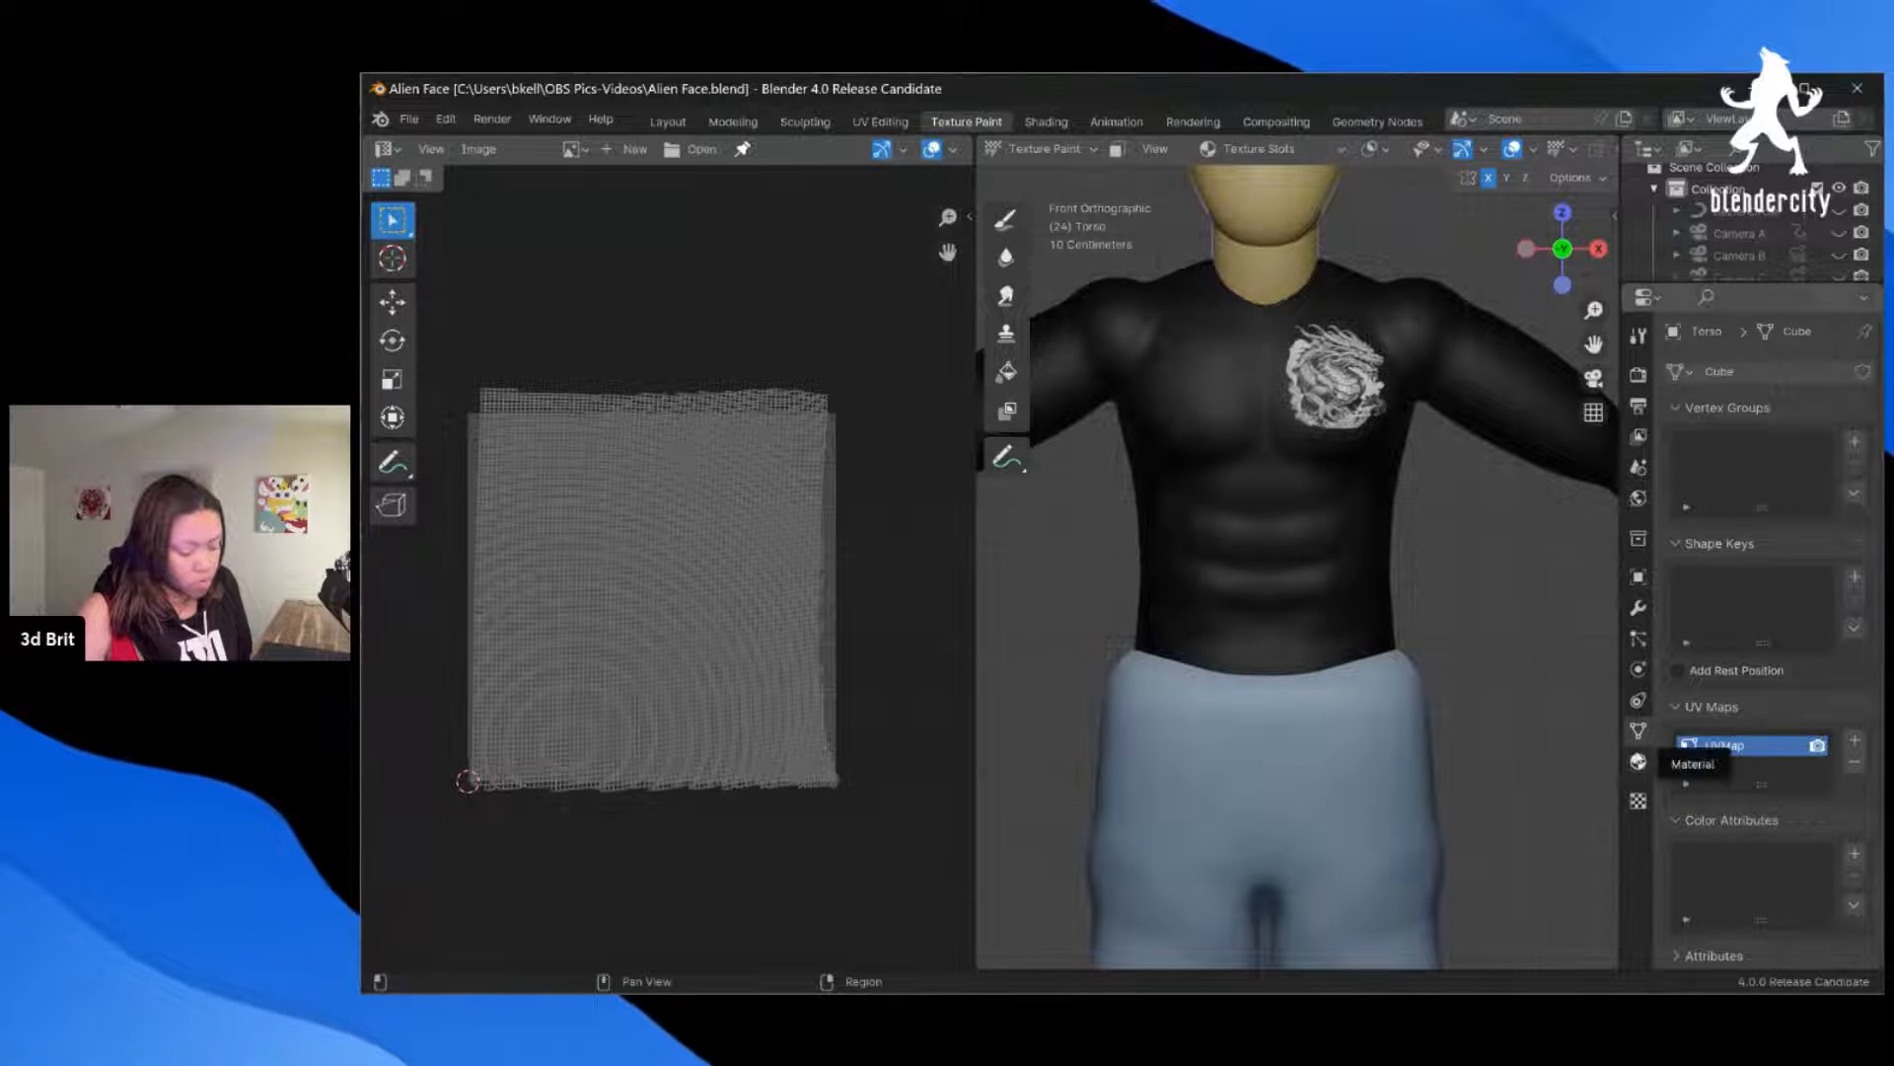
pyautogui.click(1638, 760)
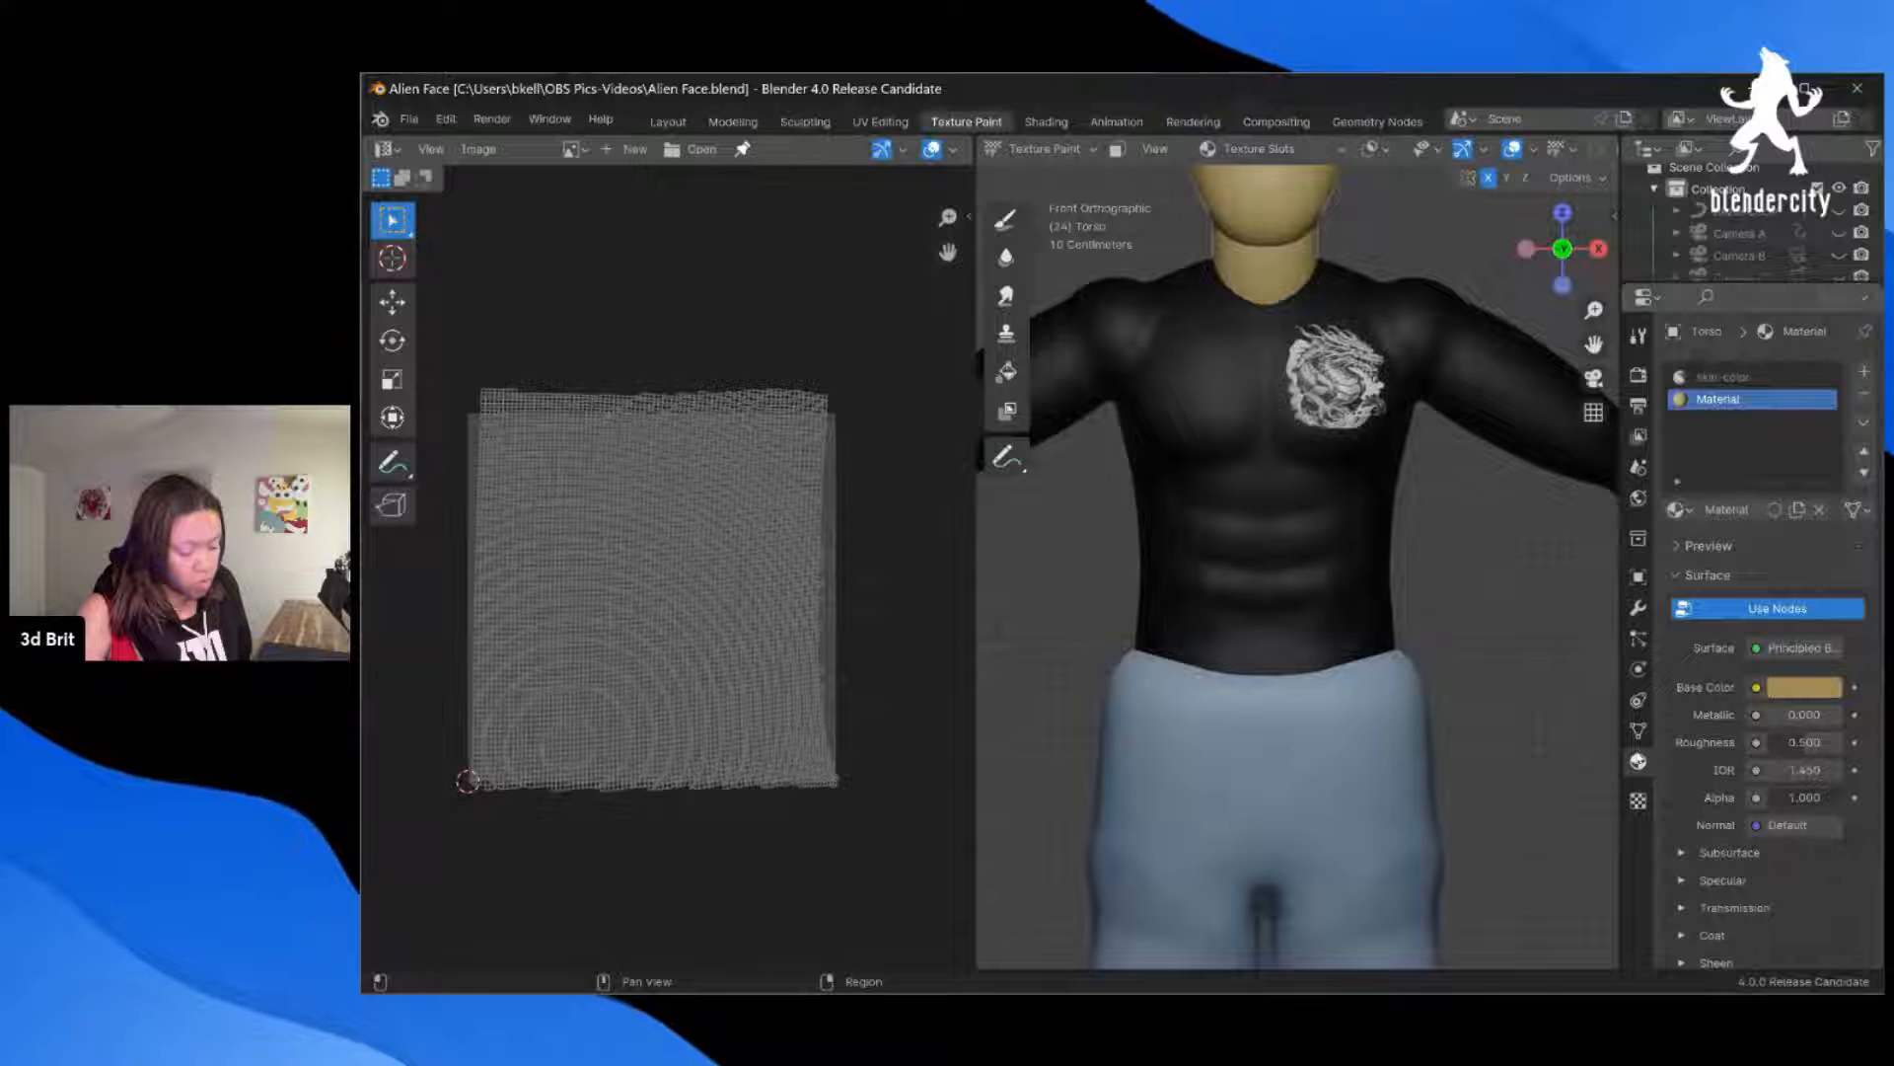
pyautogui.click(1638, 800)
pyautogui.click(1742, 374)
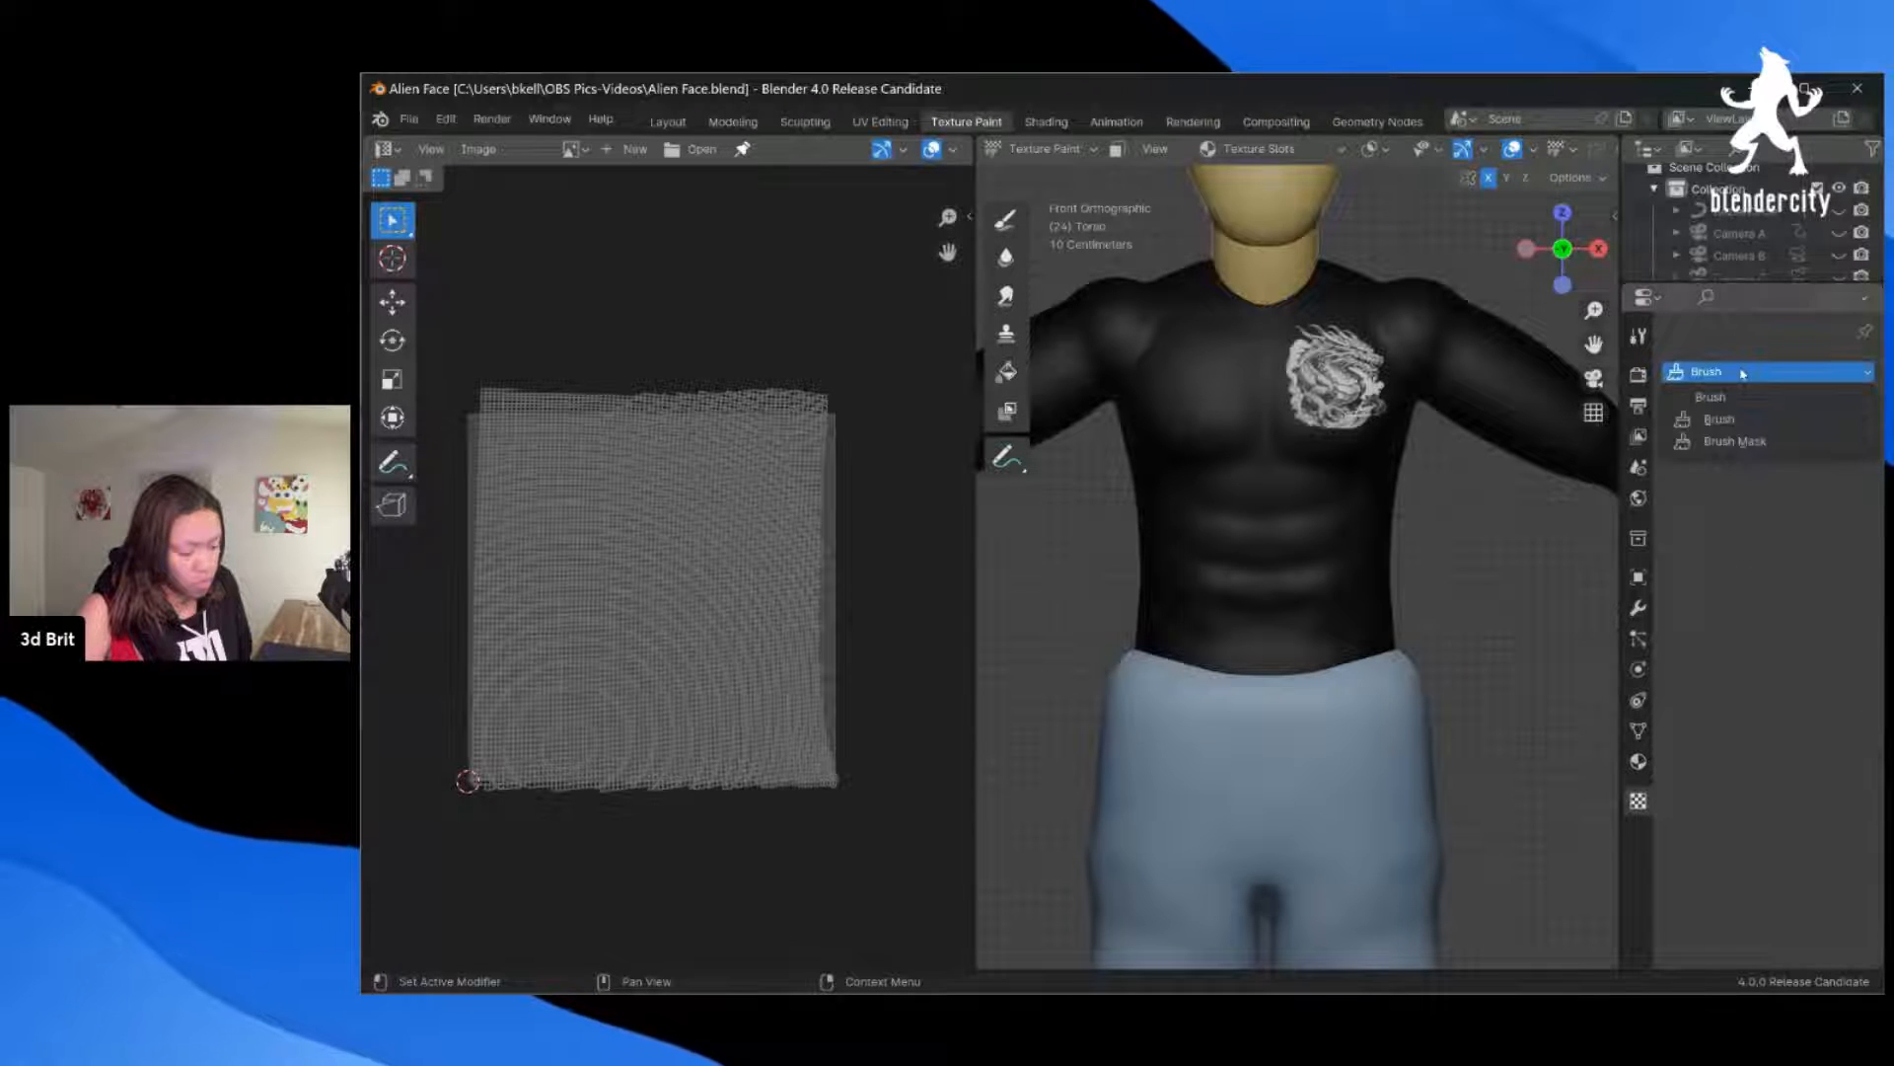
pyautogui.click(1638, 436)
pyautogui.click(1639, 405)
pyautogui.click(1639, 376)
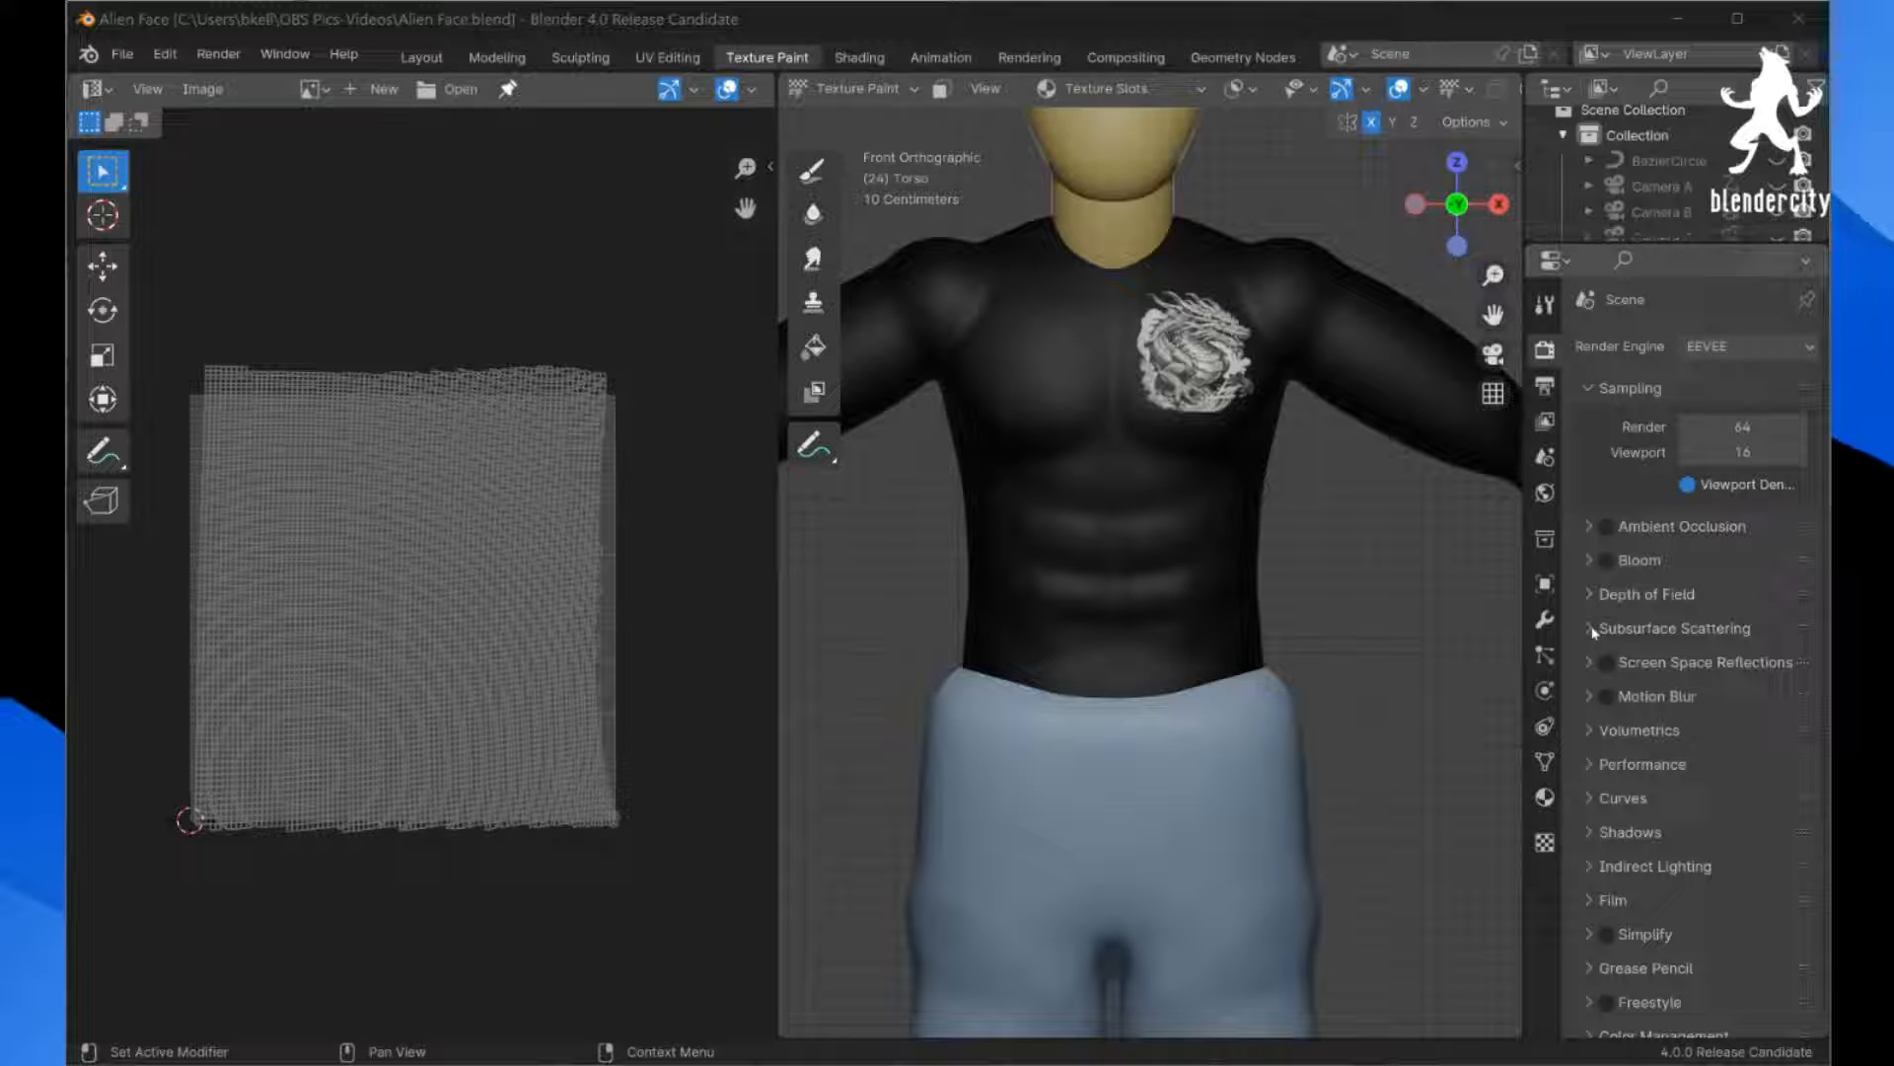
# Step: Look through the torso's object, collection, modifier, particle, physics, constraint and mesh data properties, ending on its material properties
pyautogui.click(1546, 583)
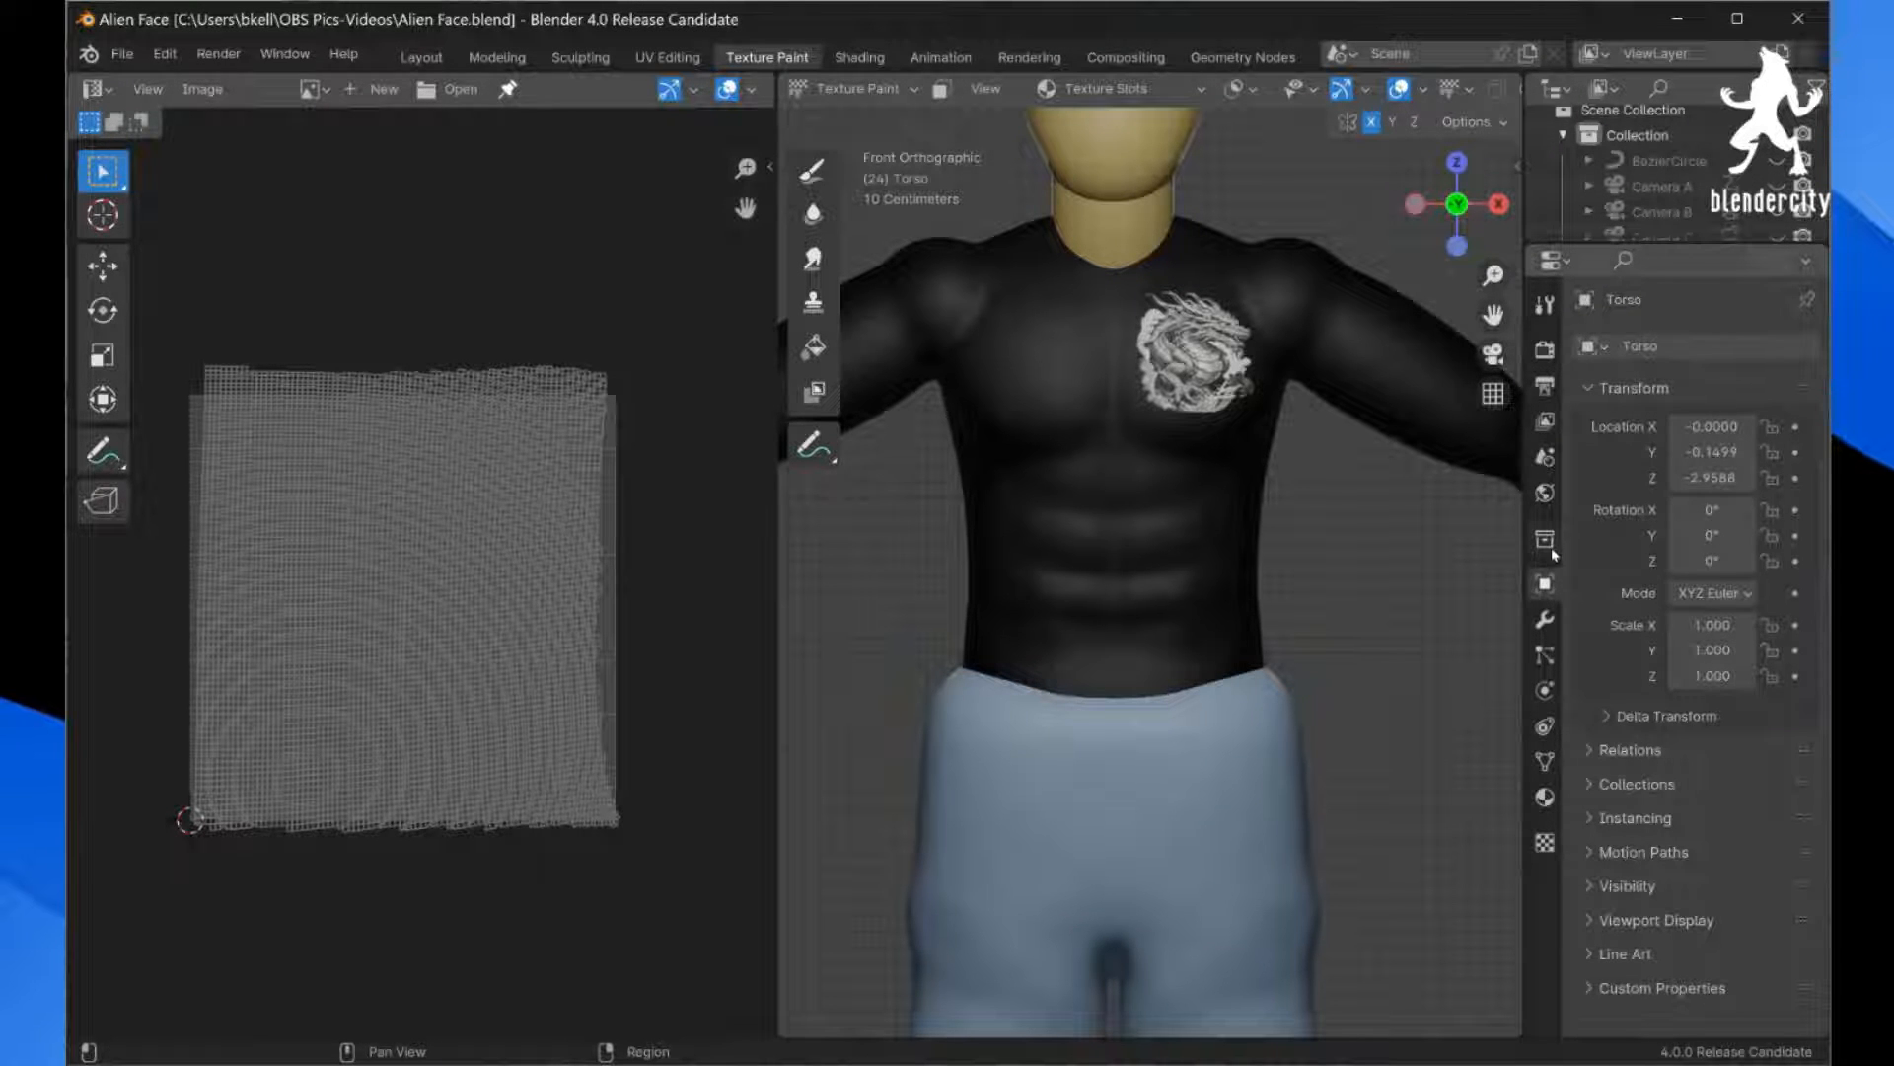
pyautogui.click(1545, 539)
pyautogui.click(1545, 619)
pyautogui.click(1545, 654)
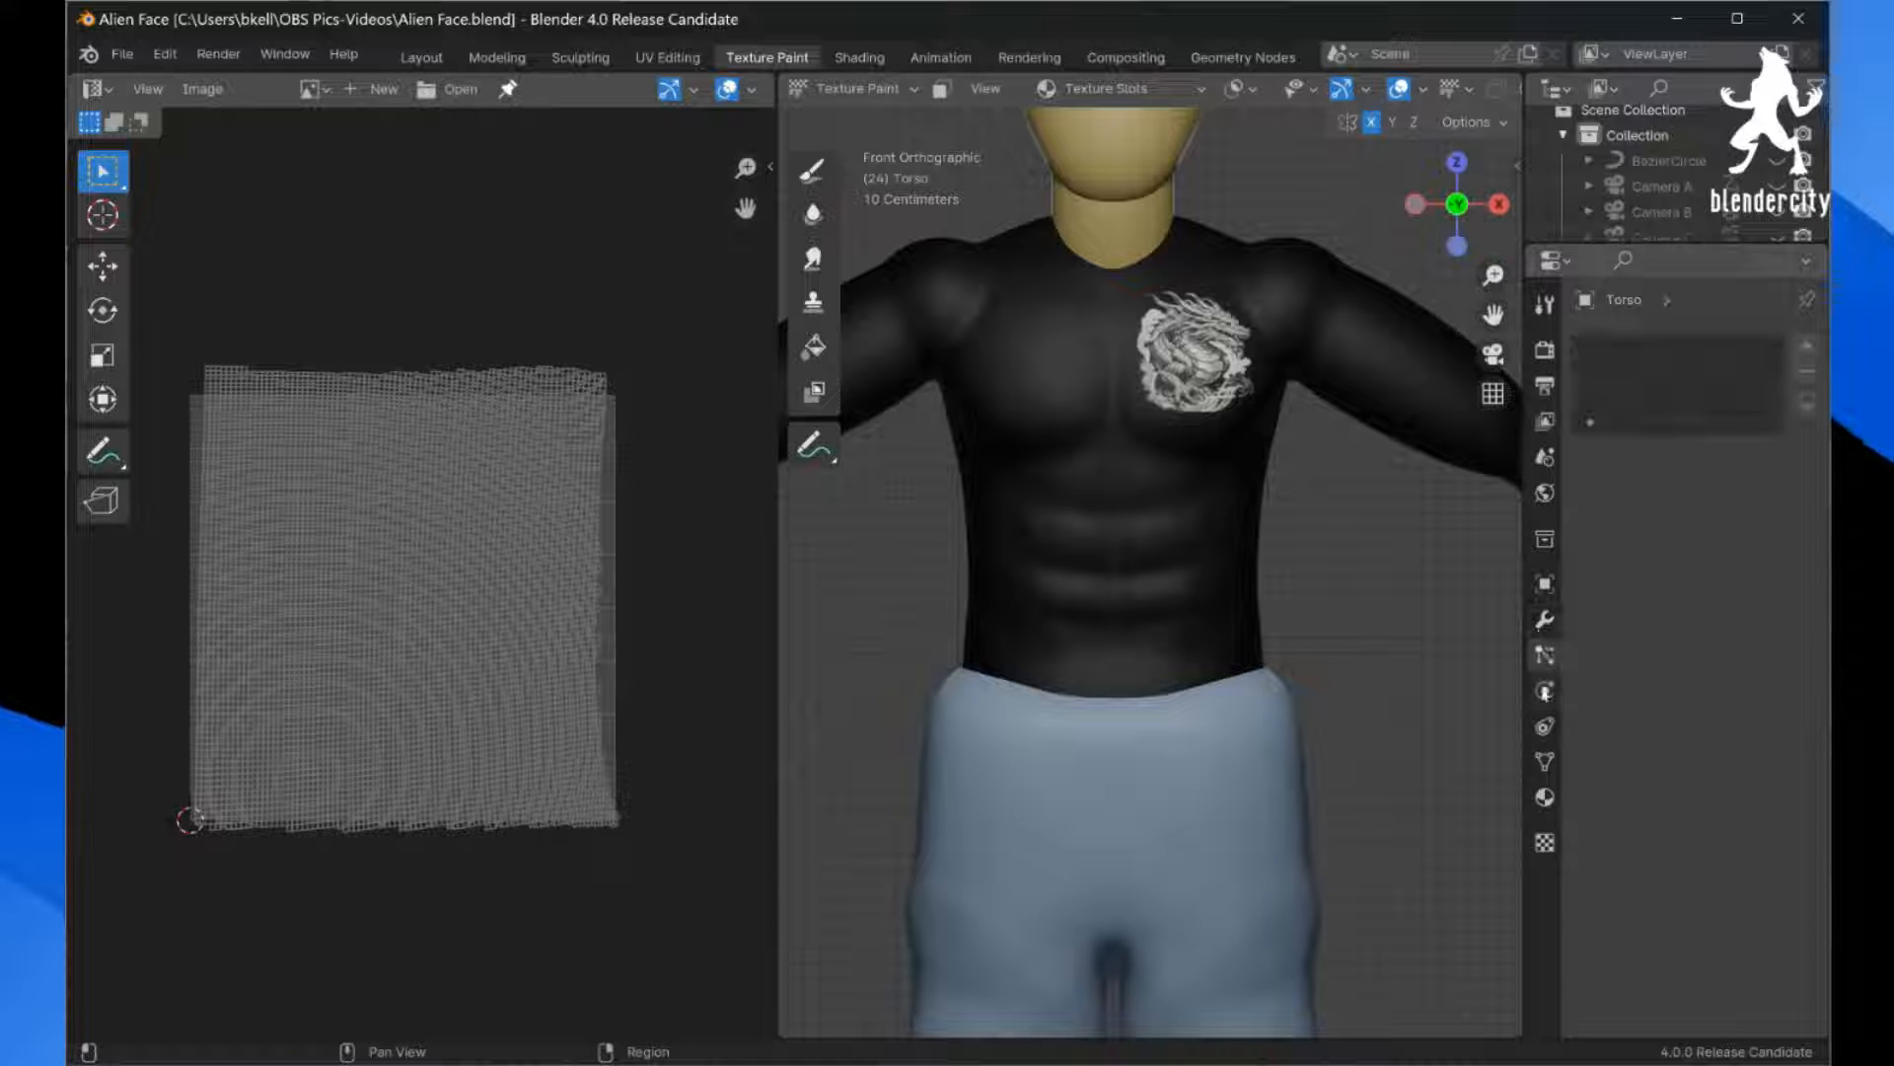
pyautogui.click(1545, 691)
pyautogui.click(1545, 726)
pyautogui.click(1544, 760)
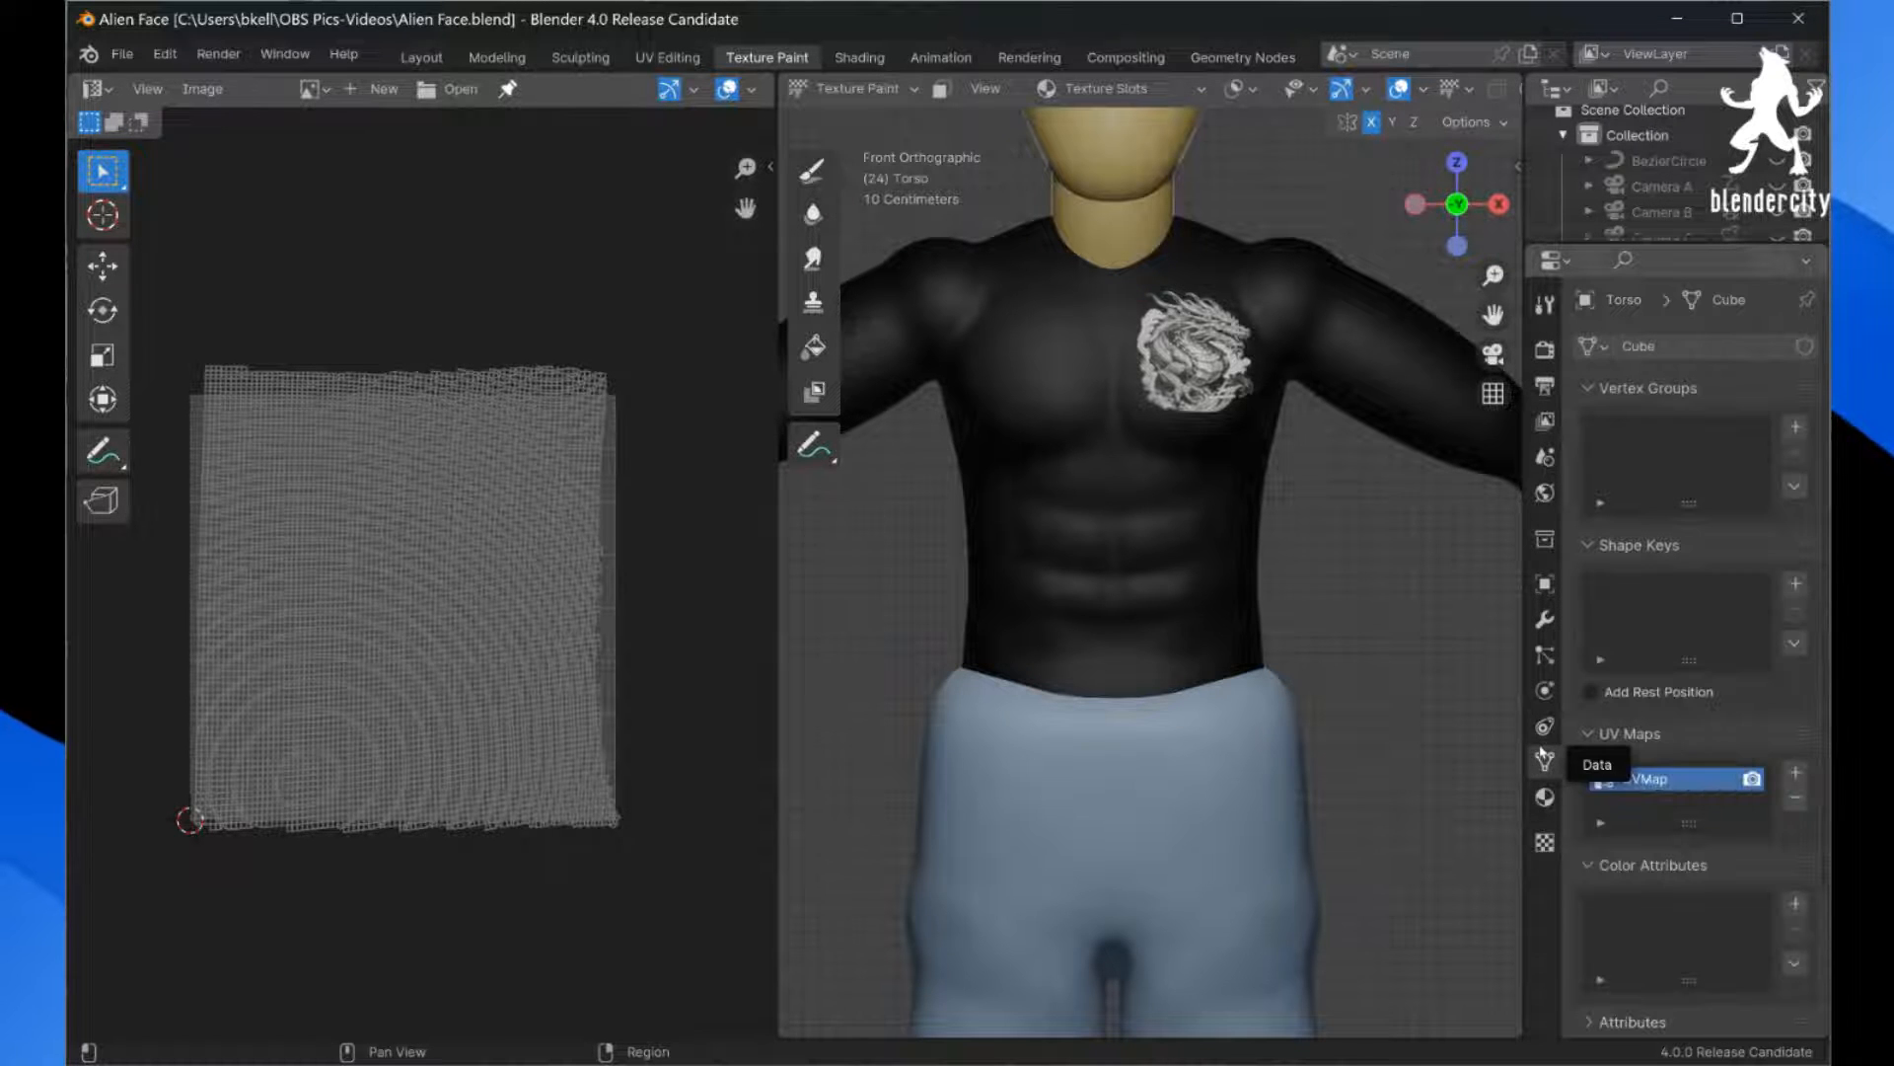
pyautogui.click(1545, 798)
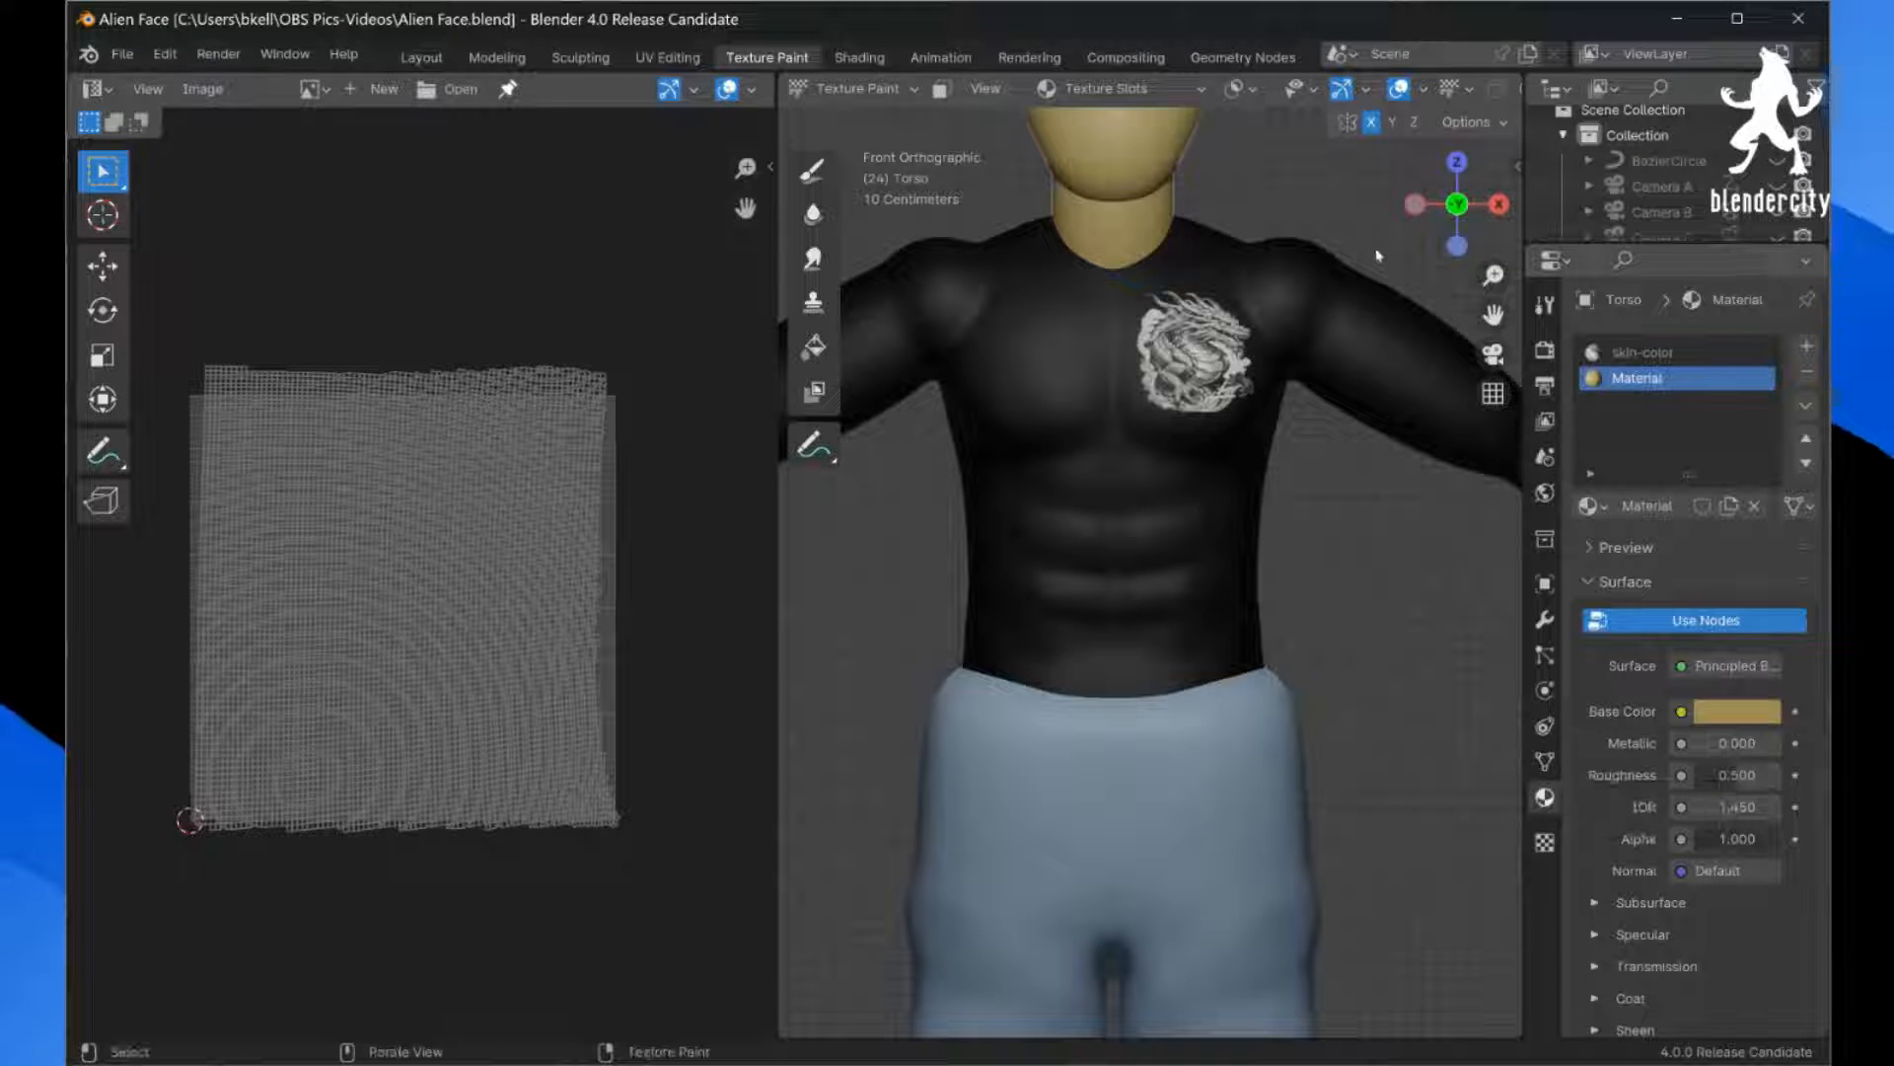
# Step: Inspect the texture slots of the torso's skin-color and Material entries, keeping Material active, and check the option for adding a texture
pyautogui.click(1451, 91)
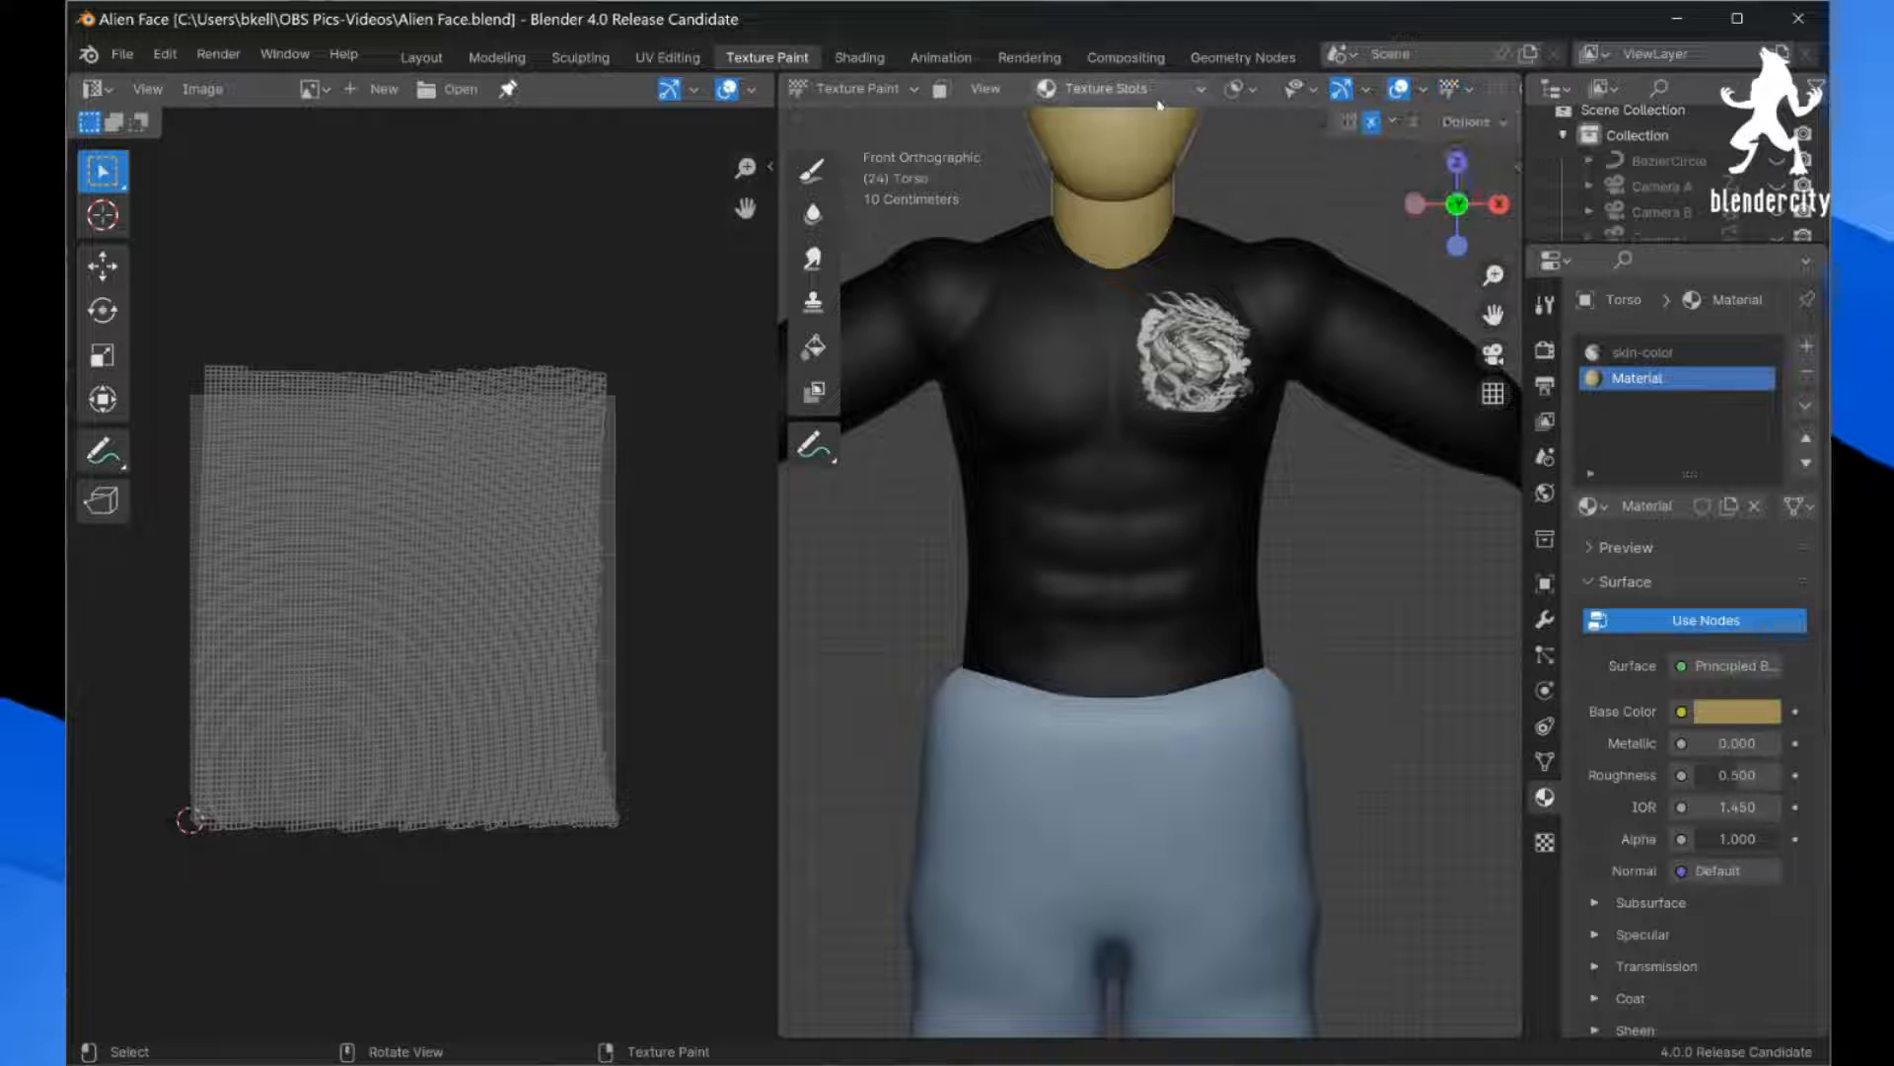
pyautogui.click(1074, 91)
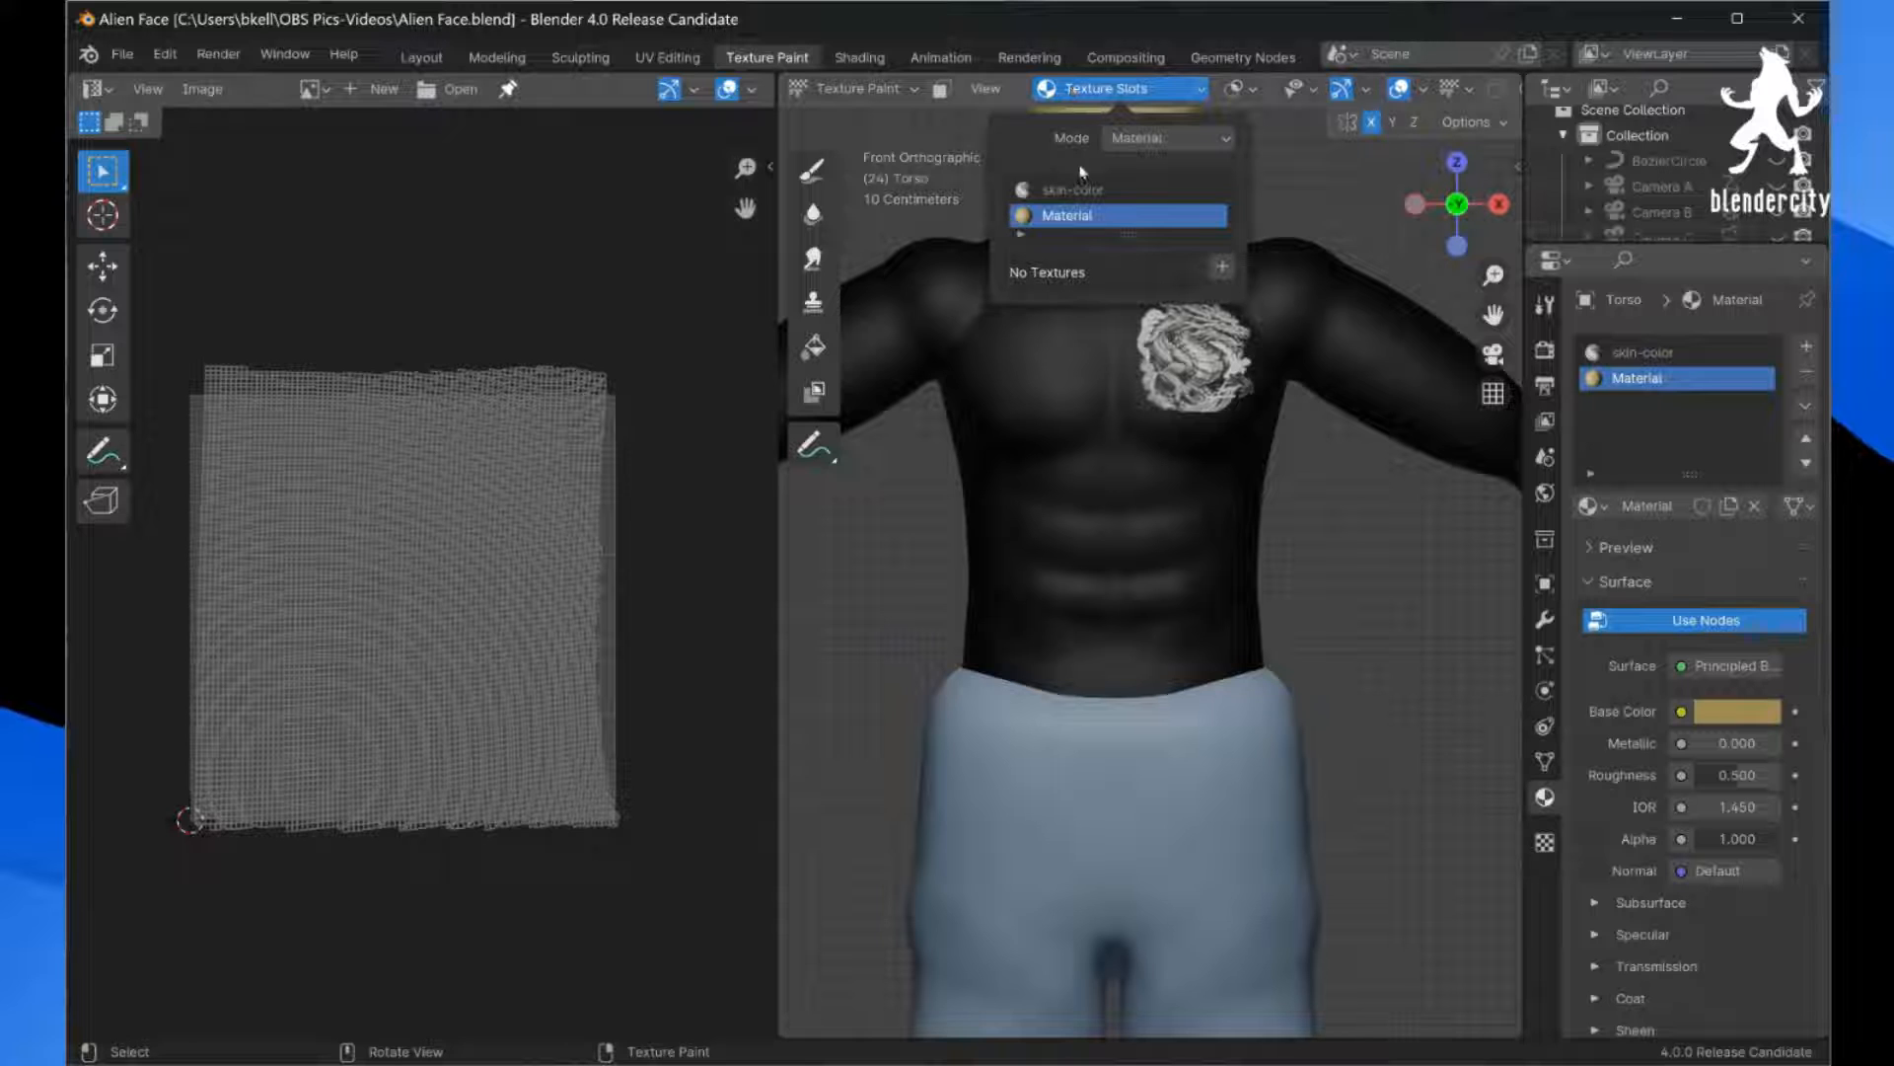
pyautogui.click(1164, 138)
pyautogui.click(1168, 144)
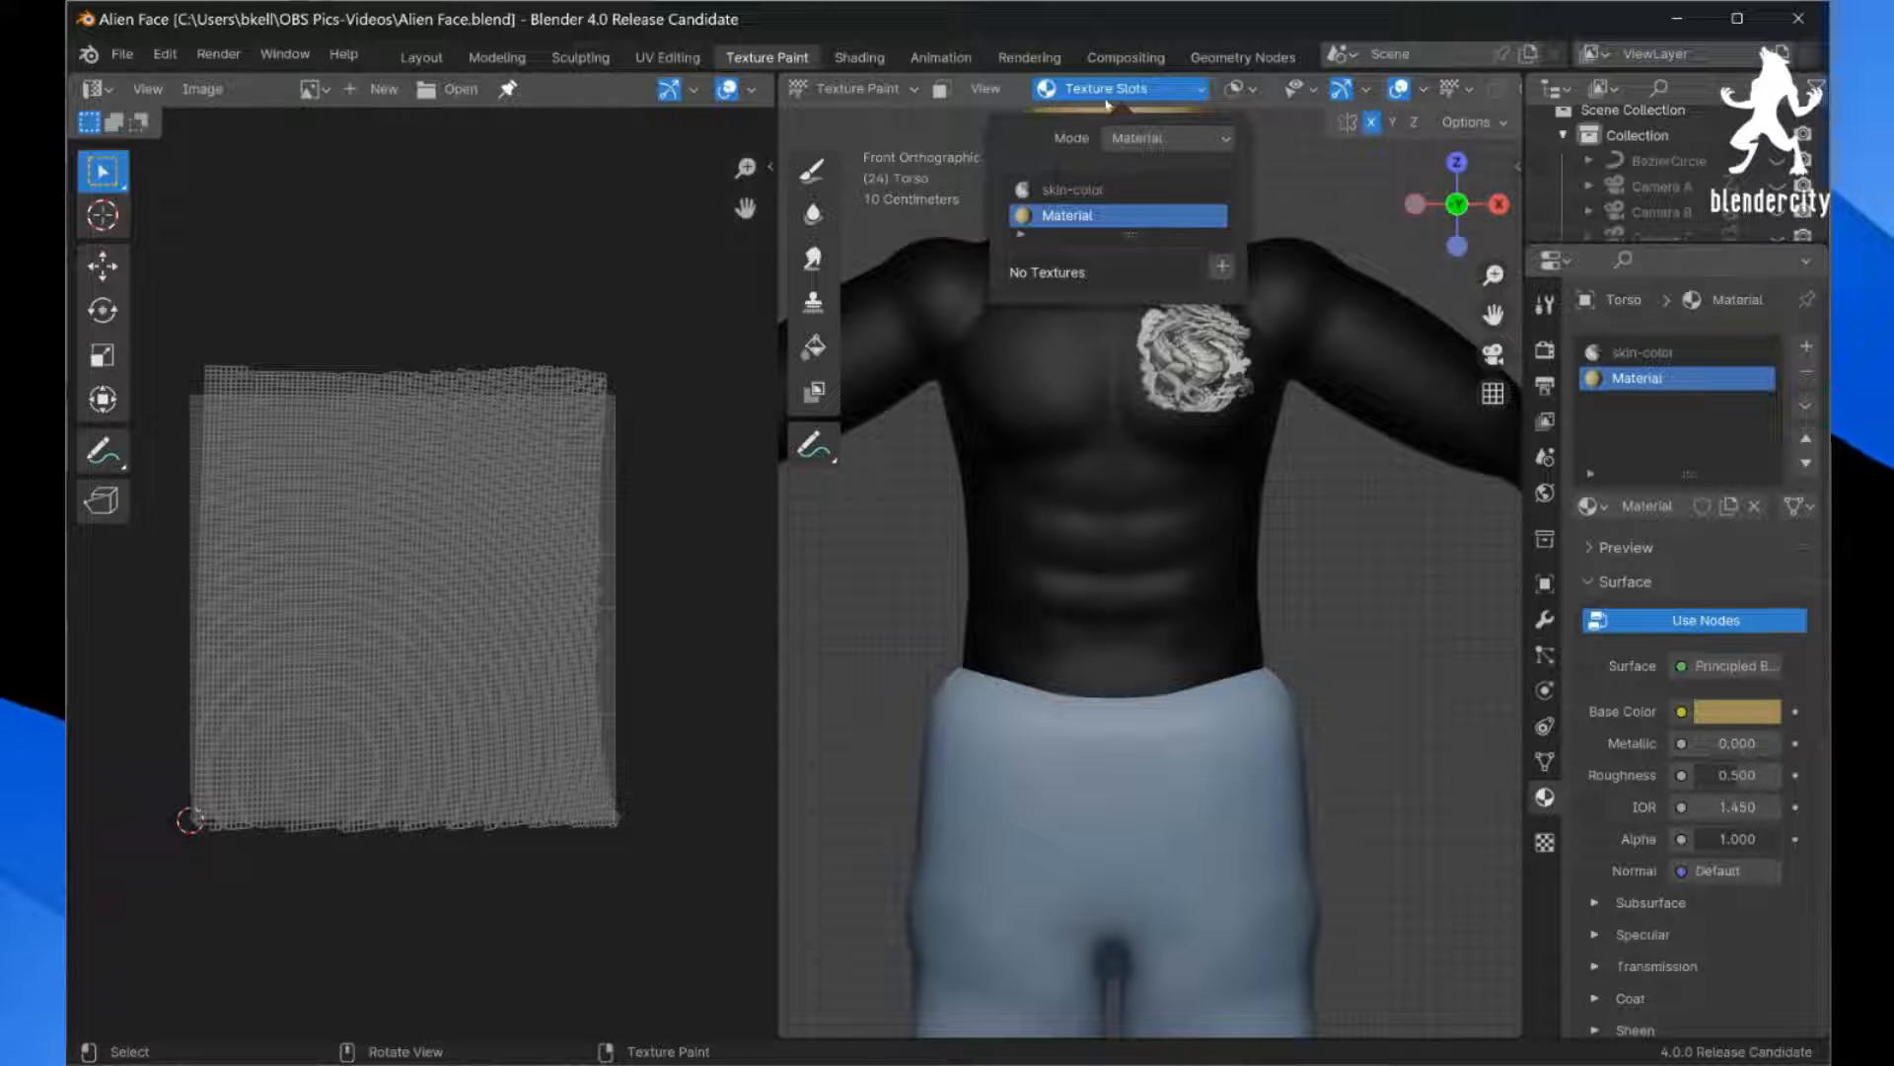
pyautogui.click(1073, 192)
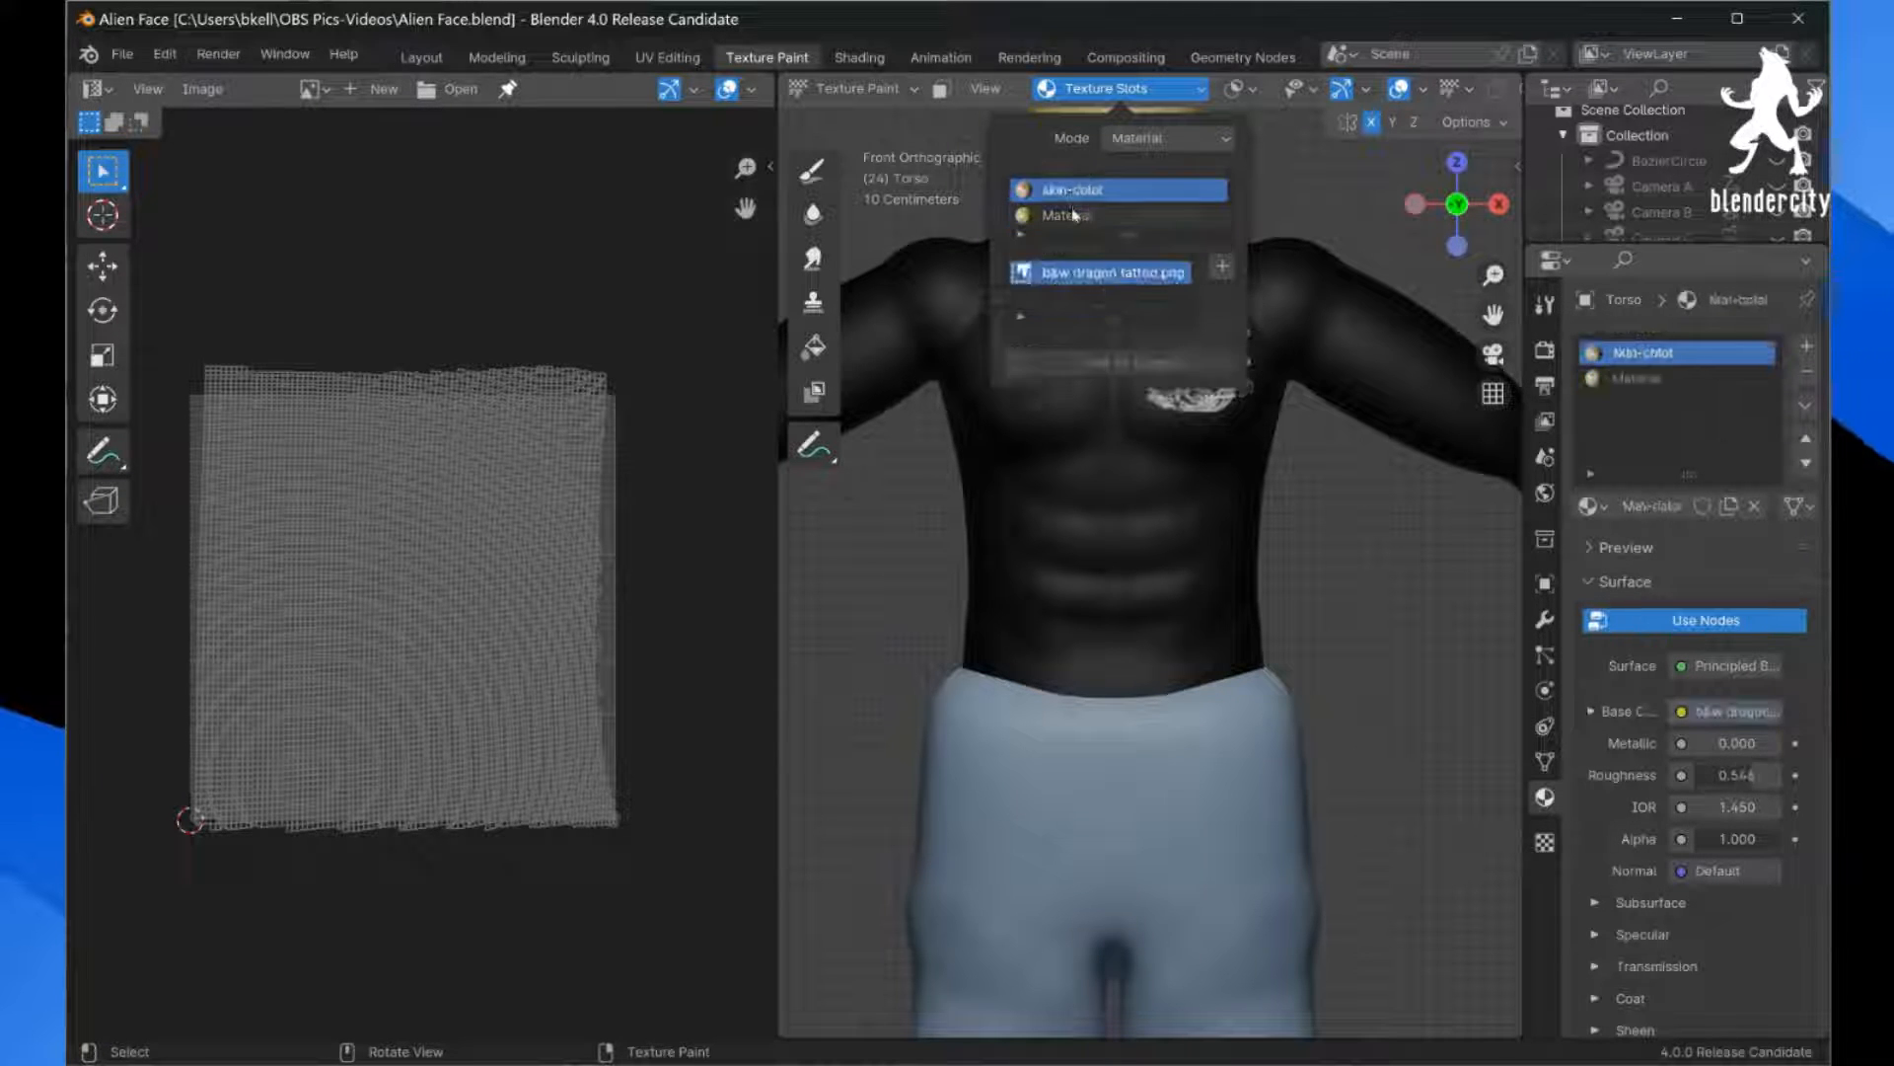
pyautogui.click(1073, 215)
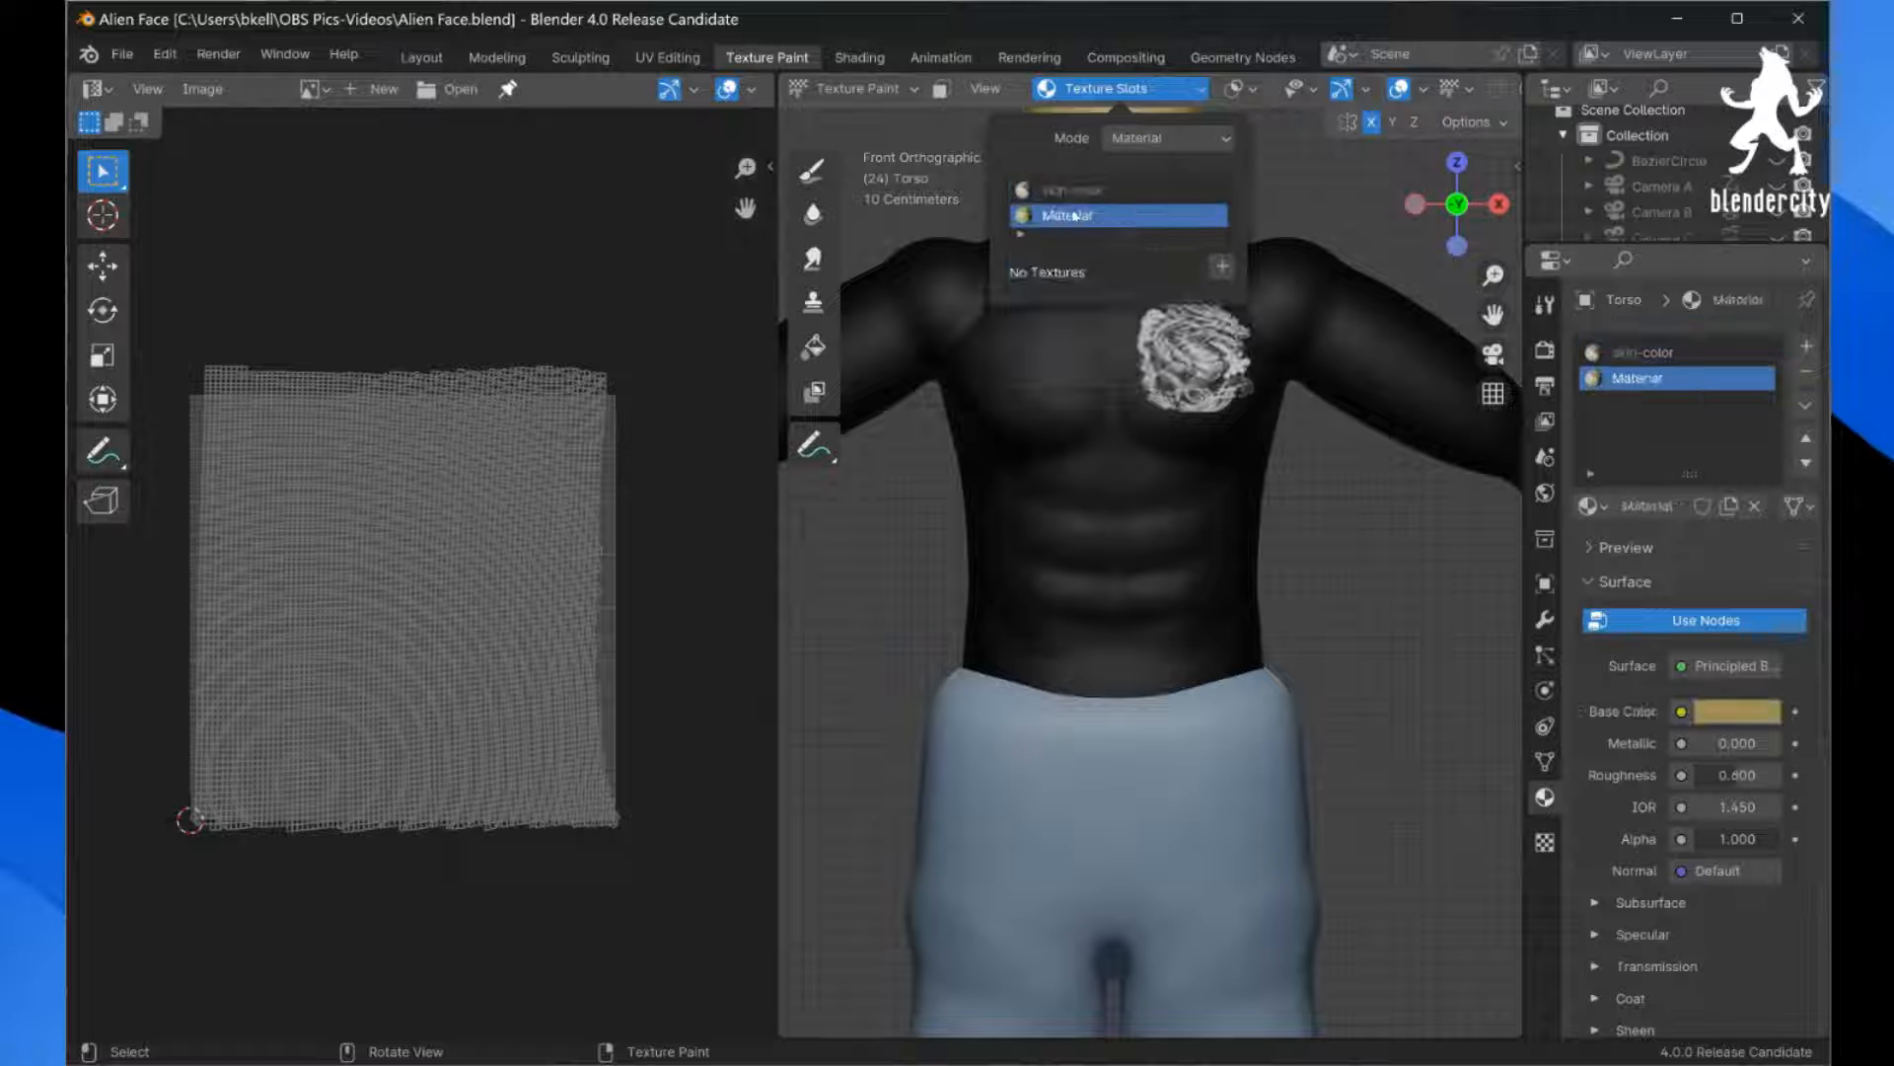
pyautogui.click(1222, 269)
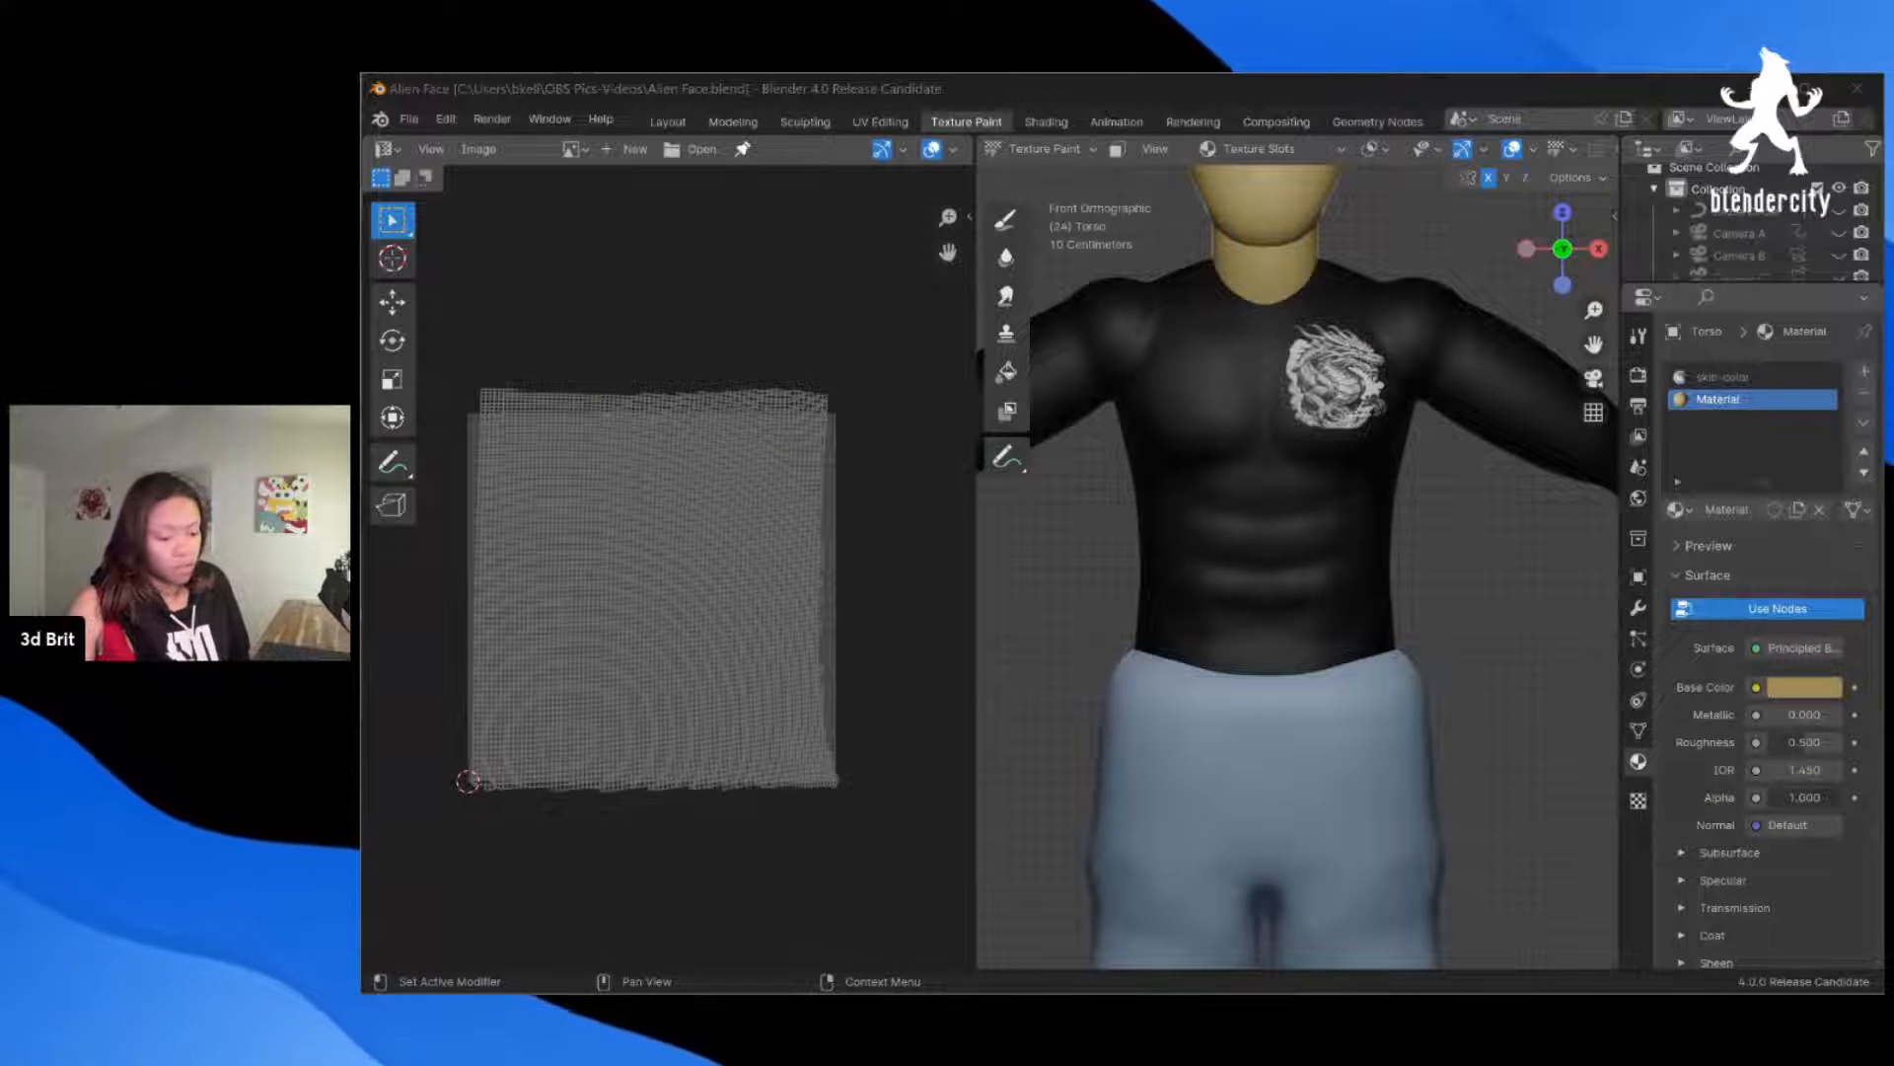
pyautogui.click(1278, 150)
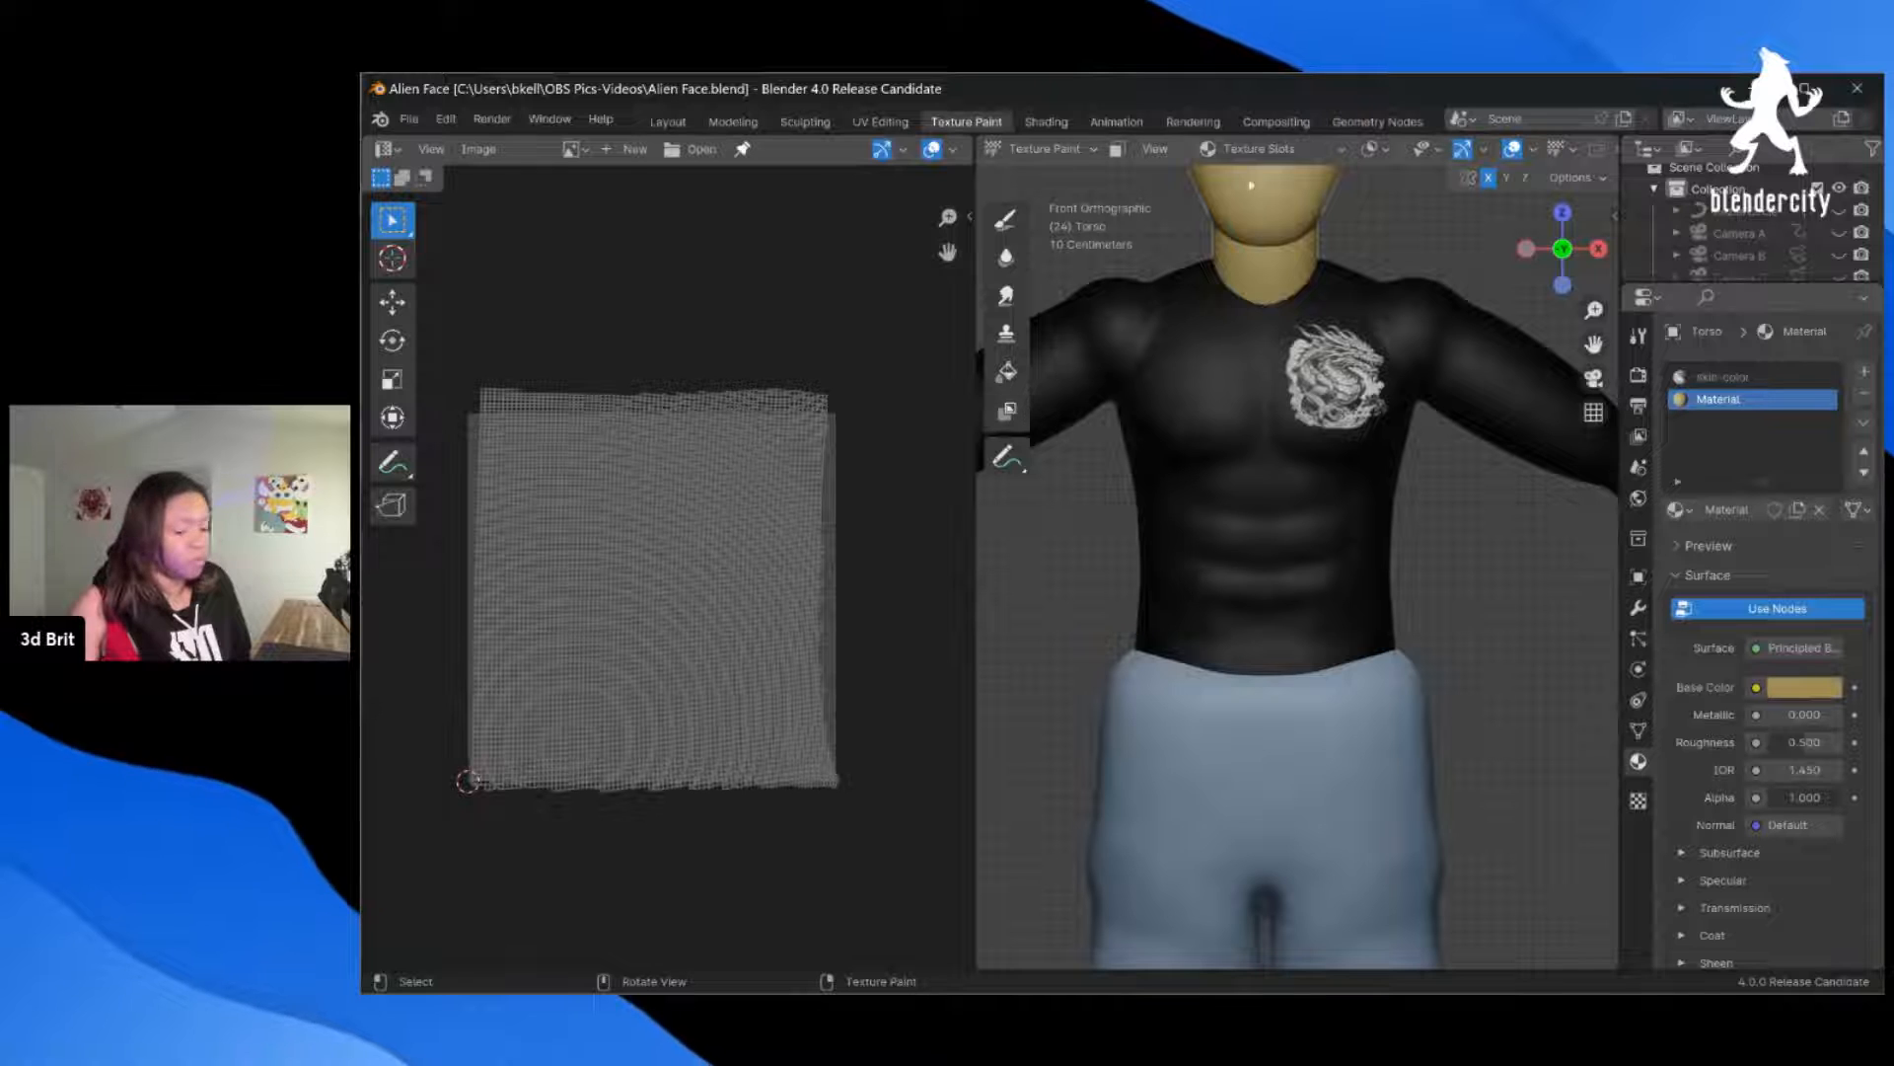
# Step: Start adding a Base Color texture to the active Material entry and name it Skin Material Base Color
pyautogui.click(1264, 152)
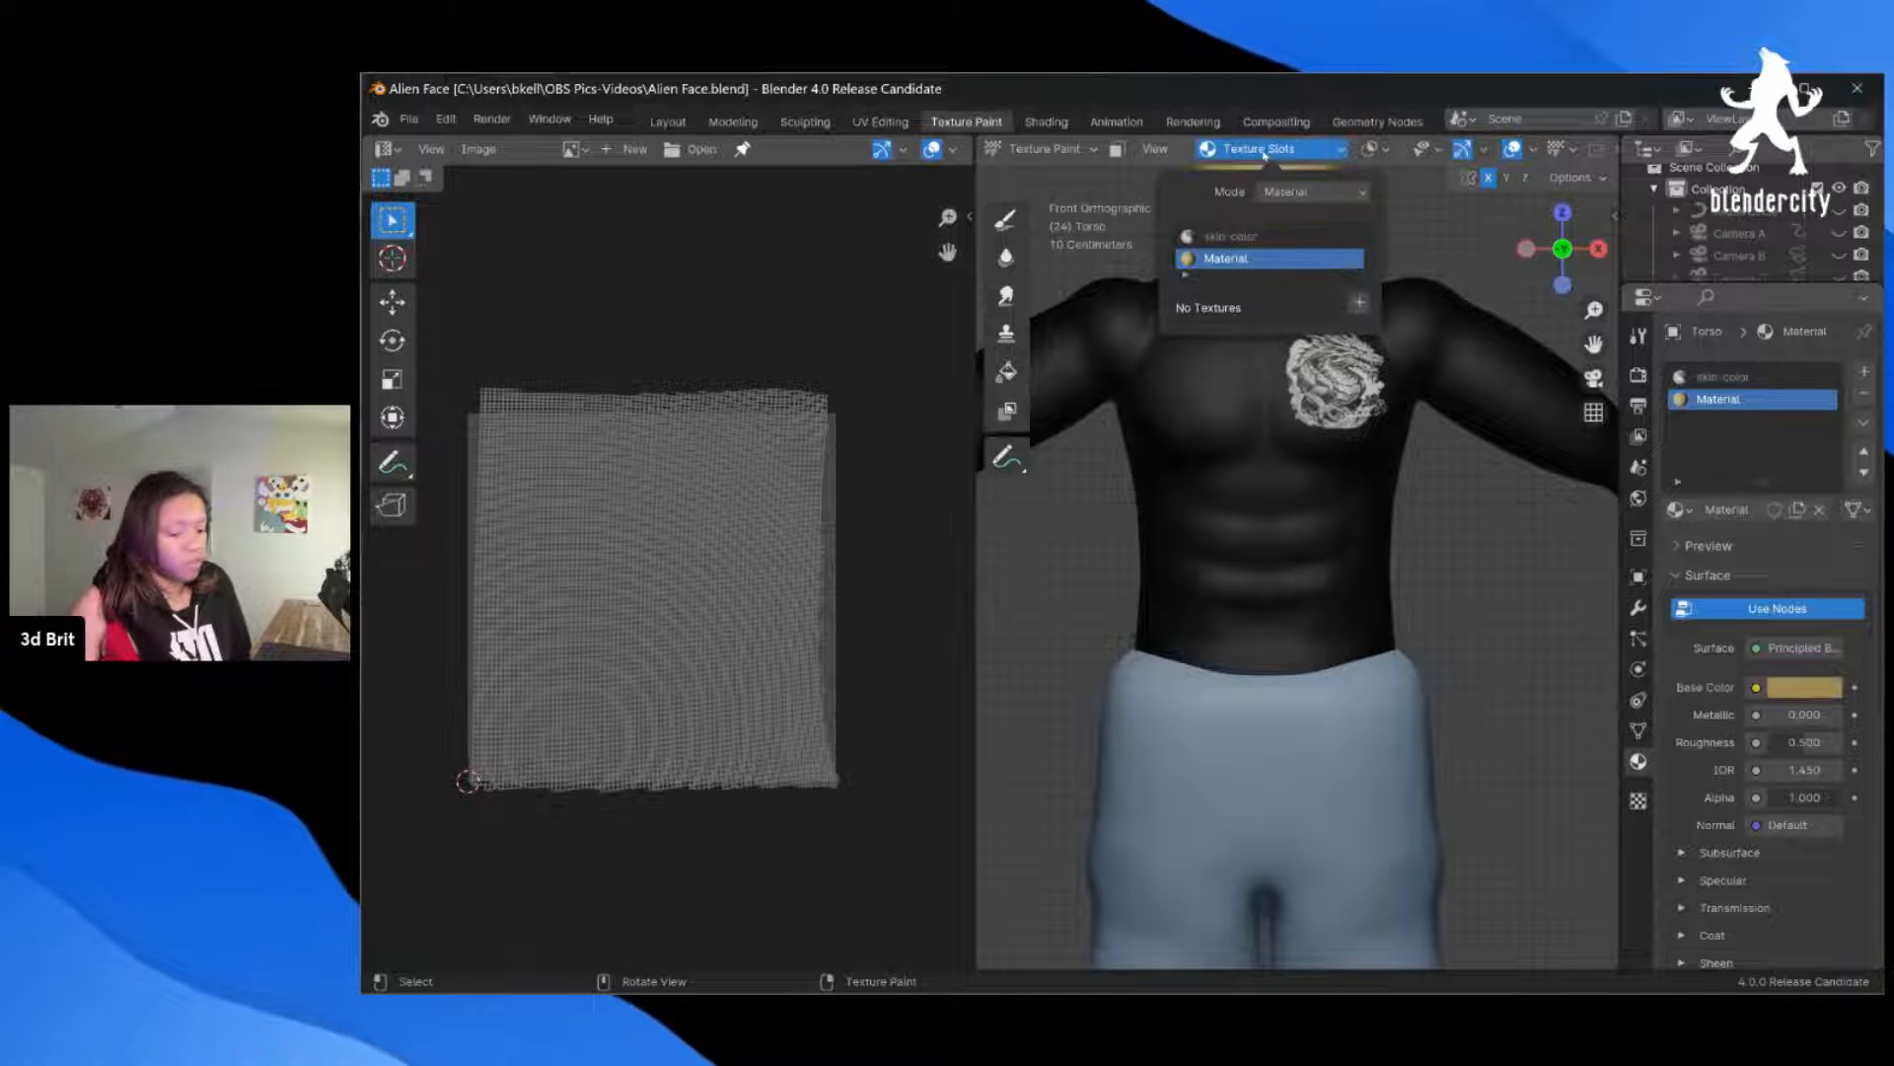
pyautogui.click(1360, 302)
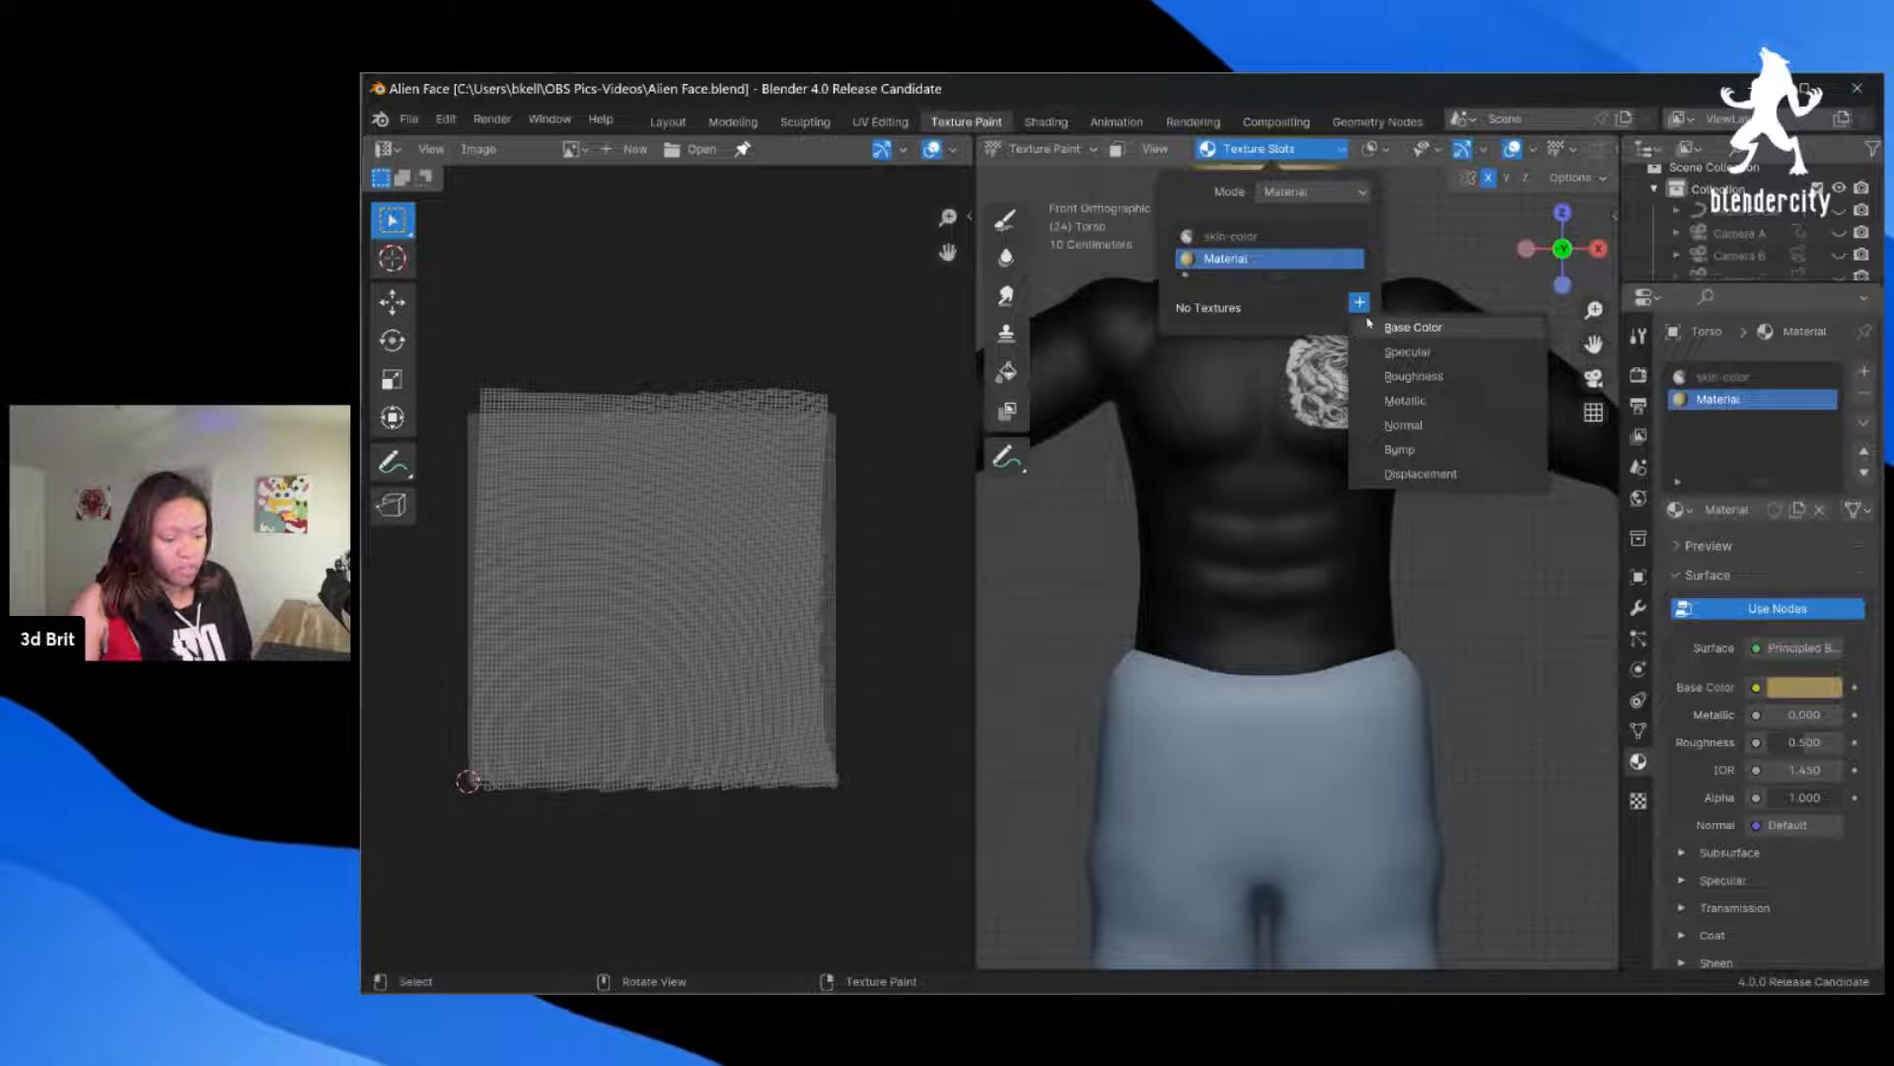
pyautogui.click(1413, 328)
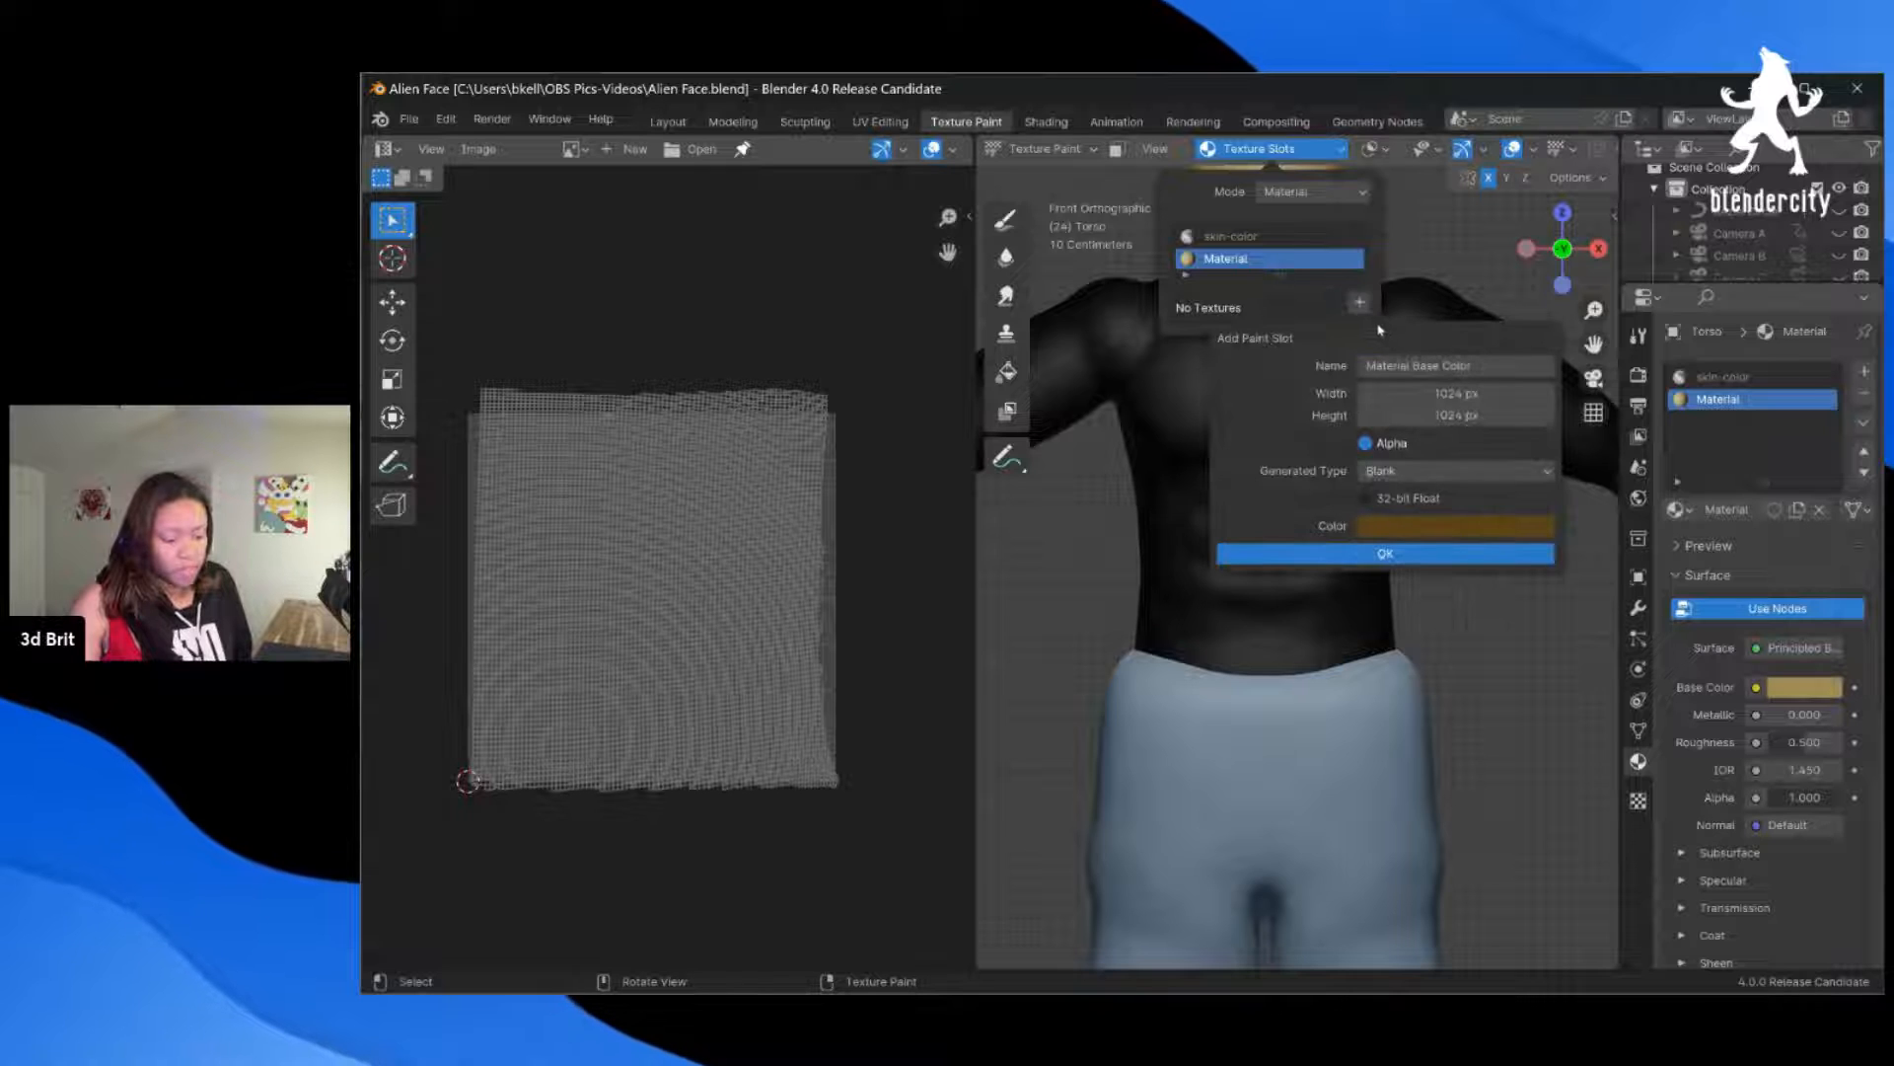
pyautogui.click(1438, 365)
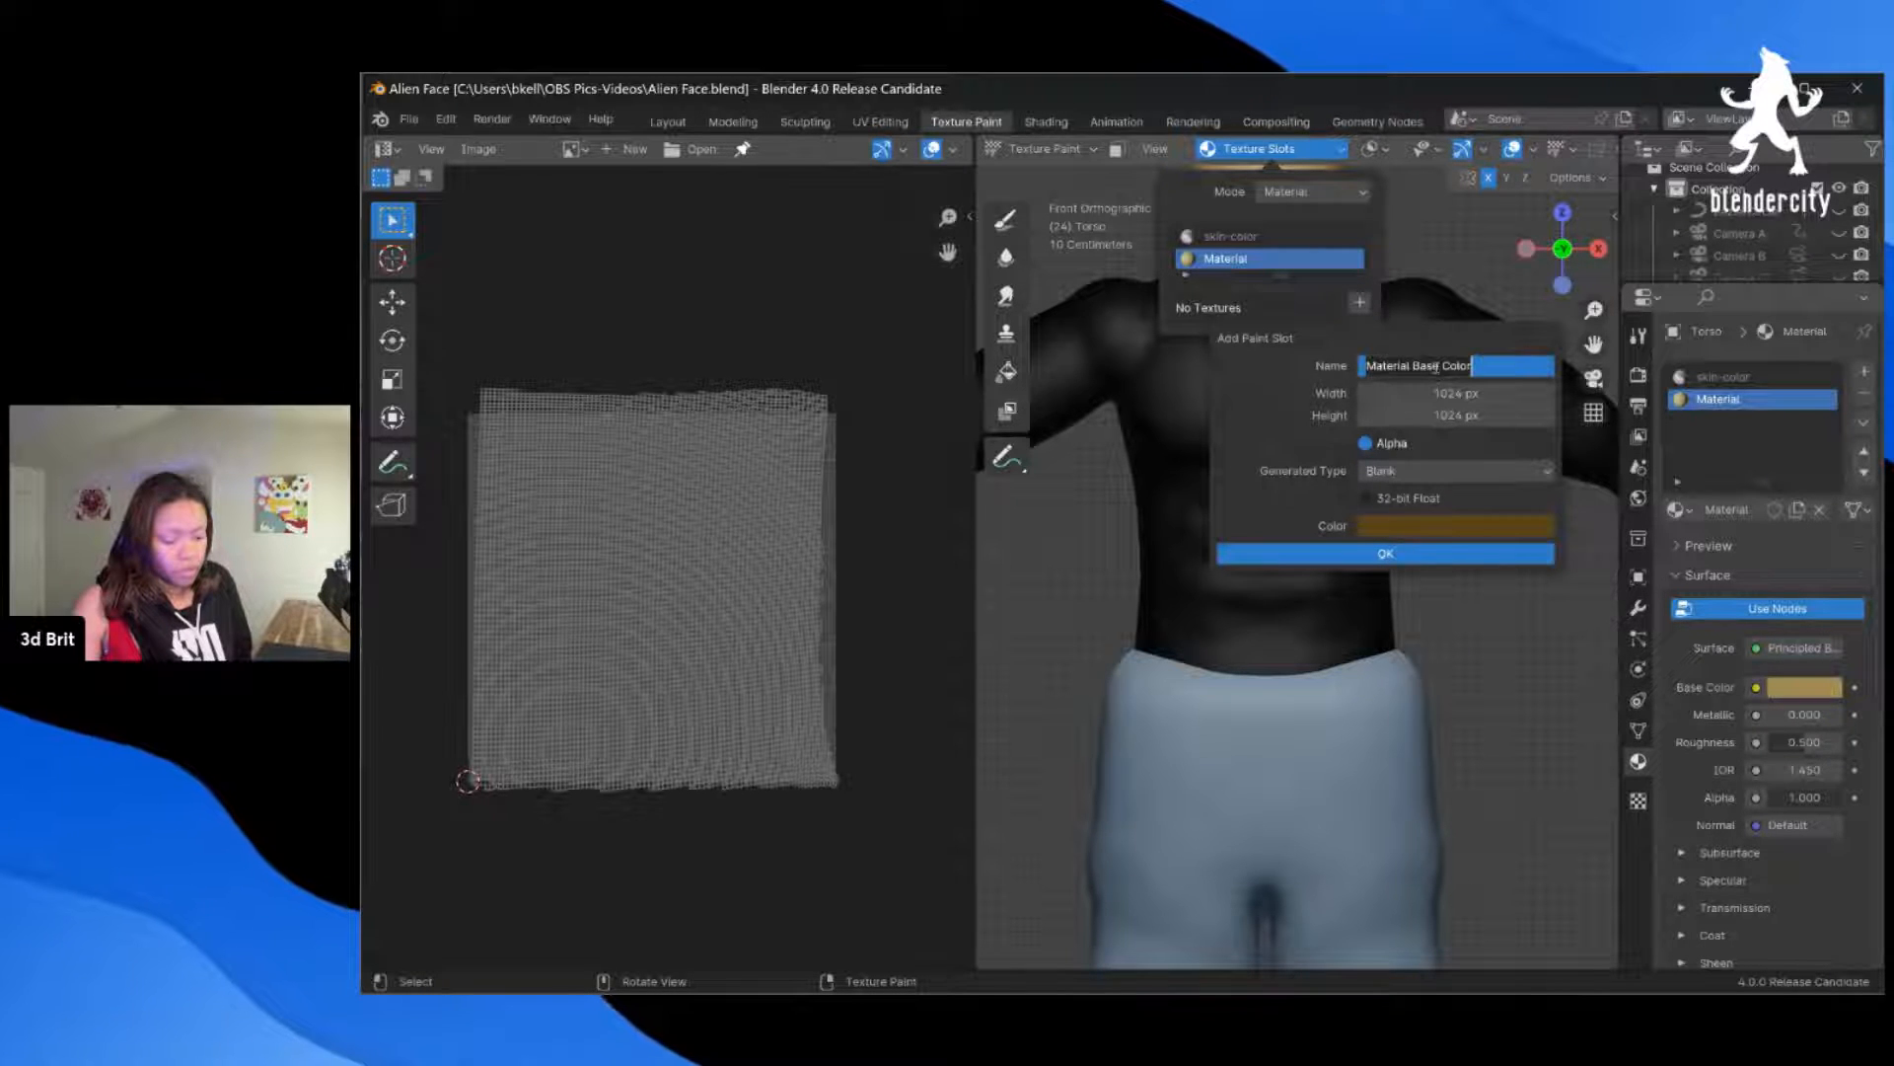
pyautogui.moveTo(1441, 365); pyautogui.dragTo(1310, 350)
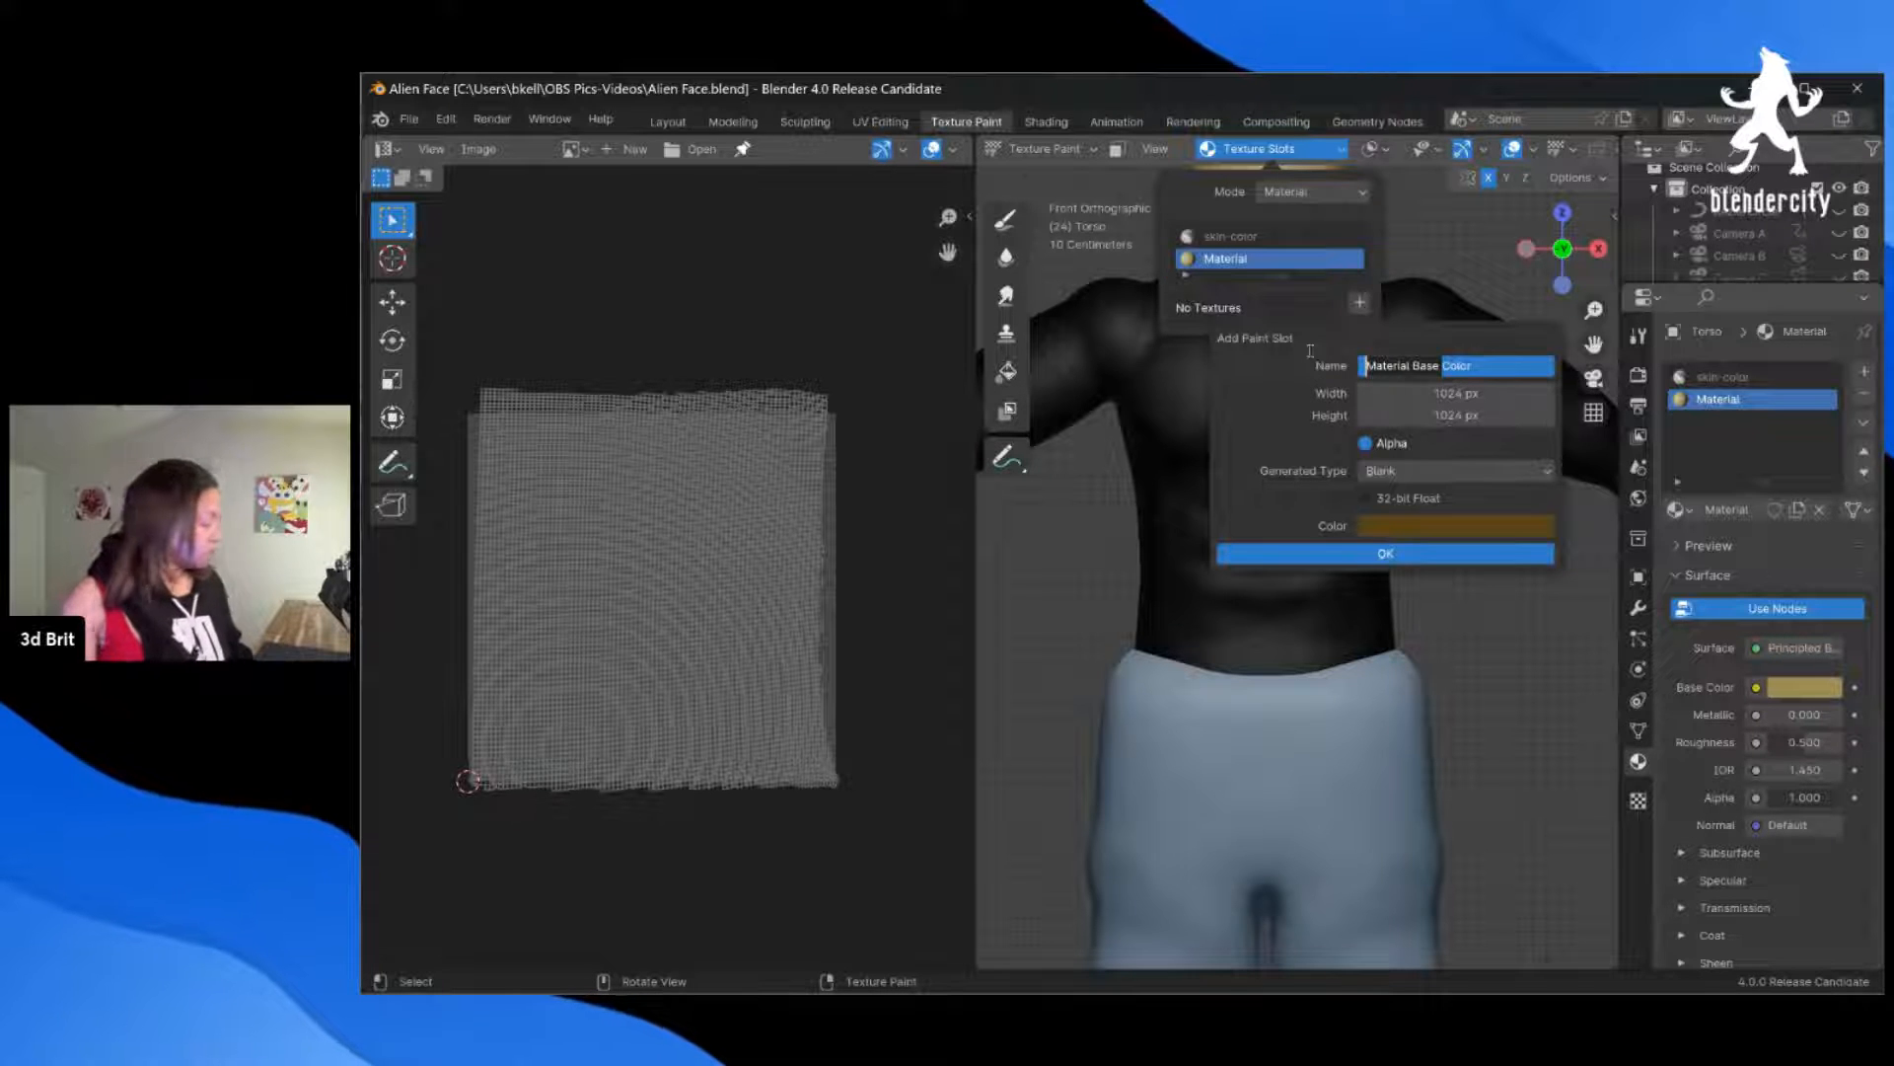
pyautogui.click(1374, 365)
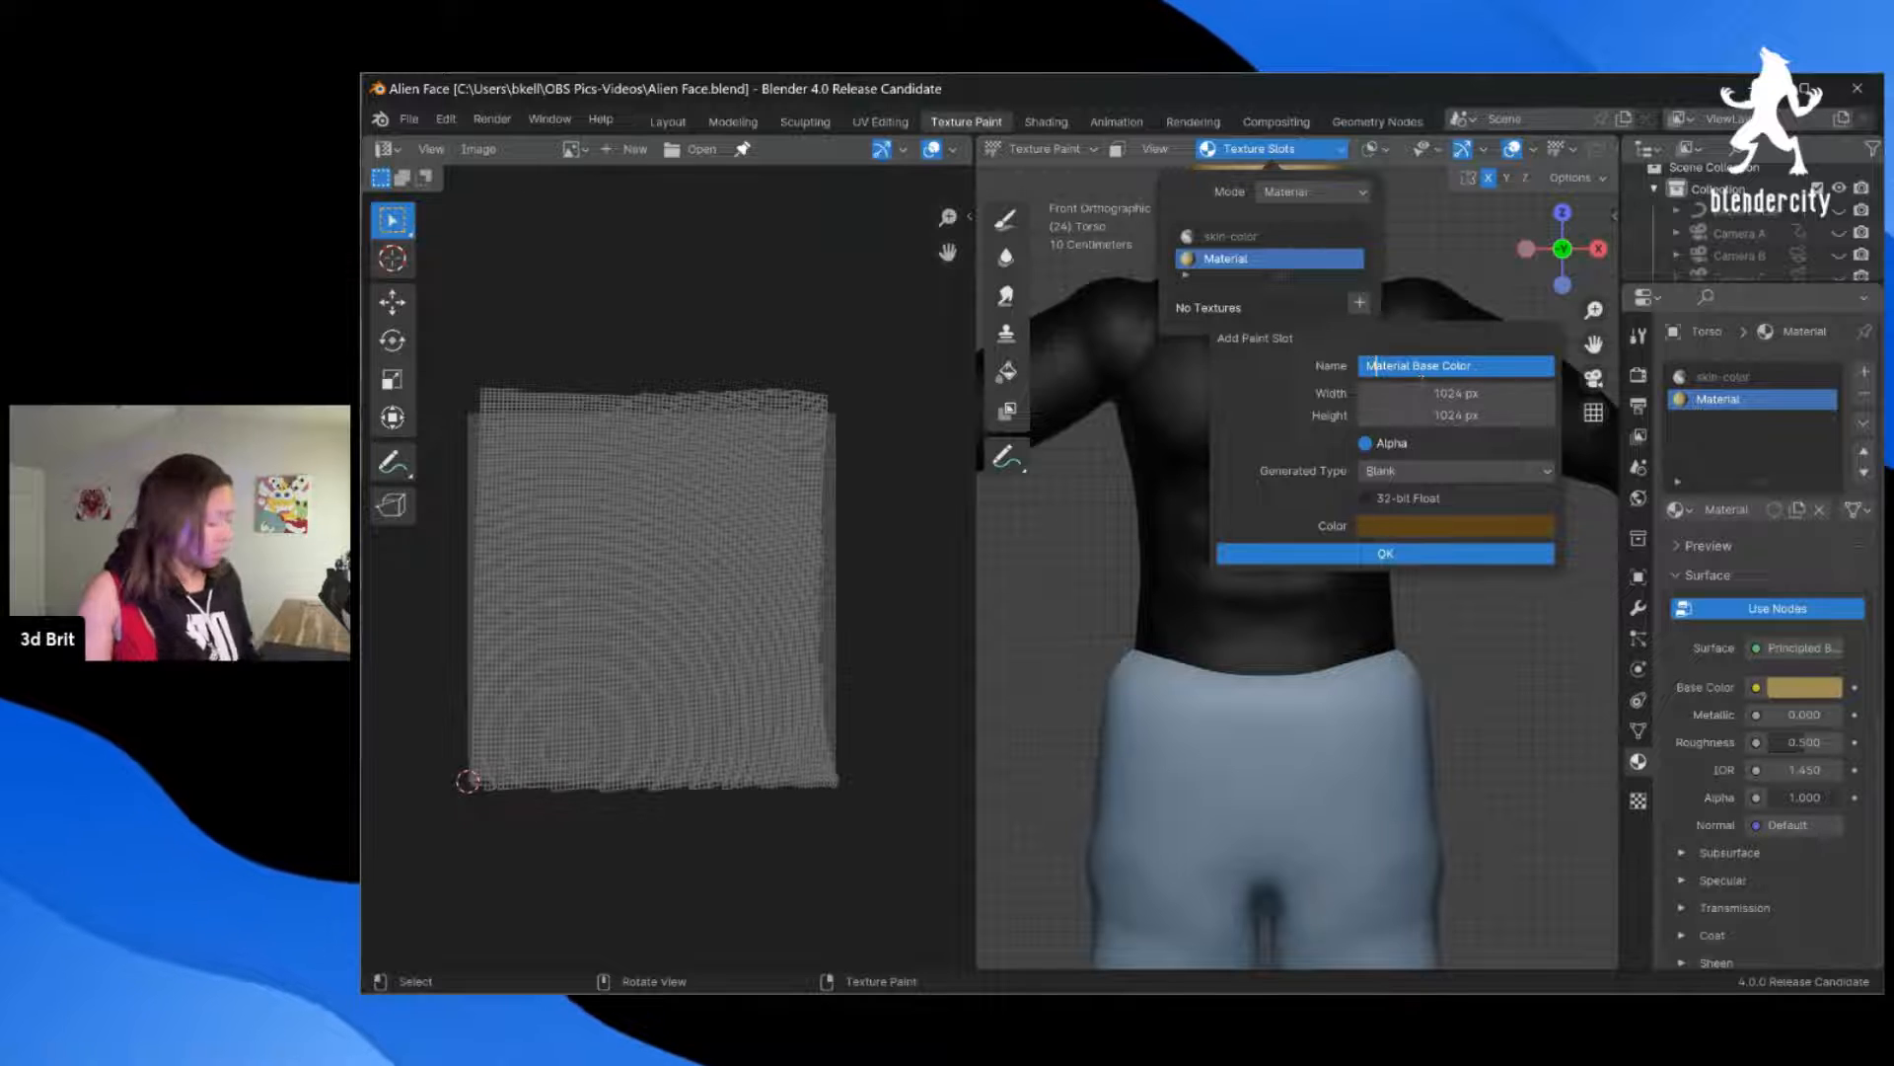
pyautogui.write('Skin')
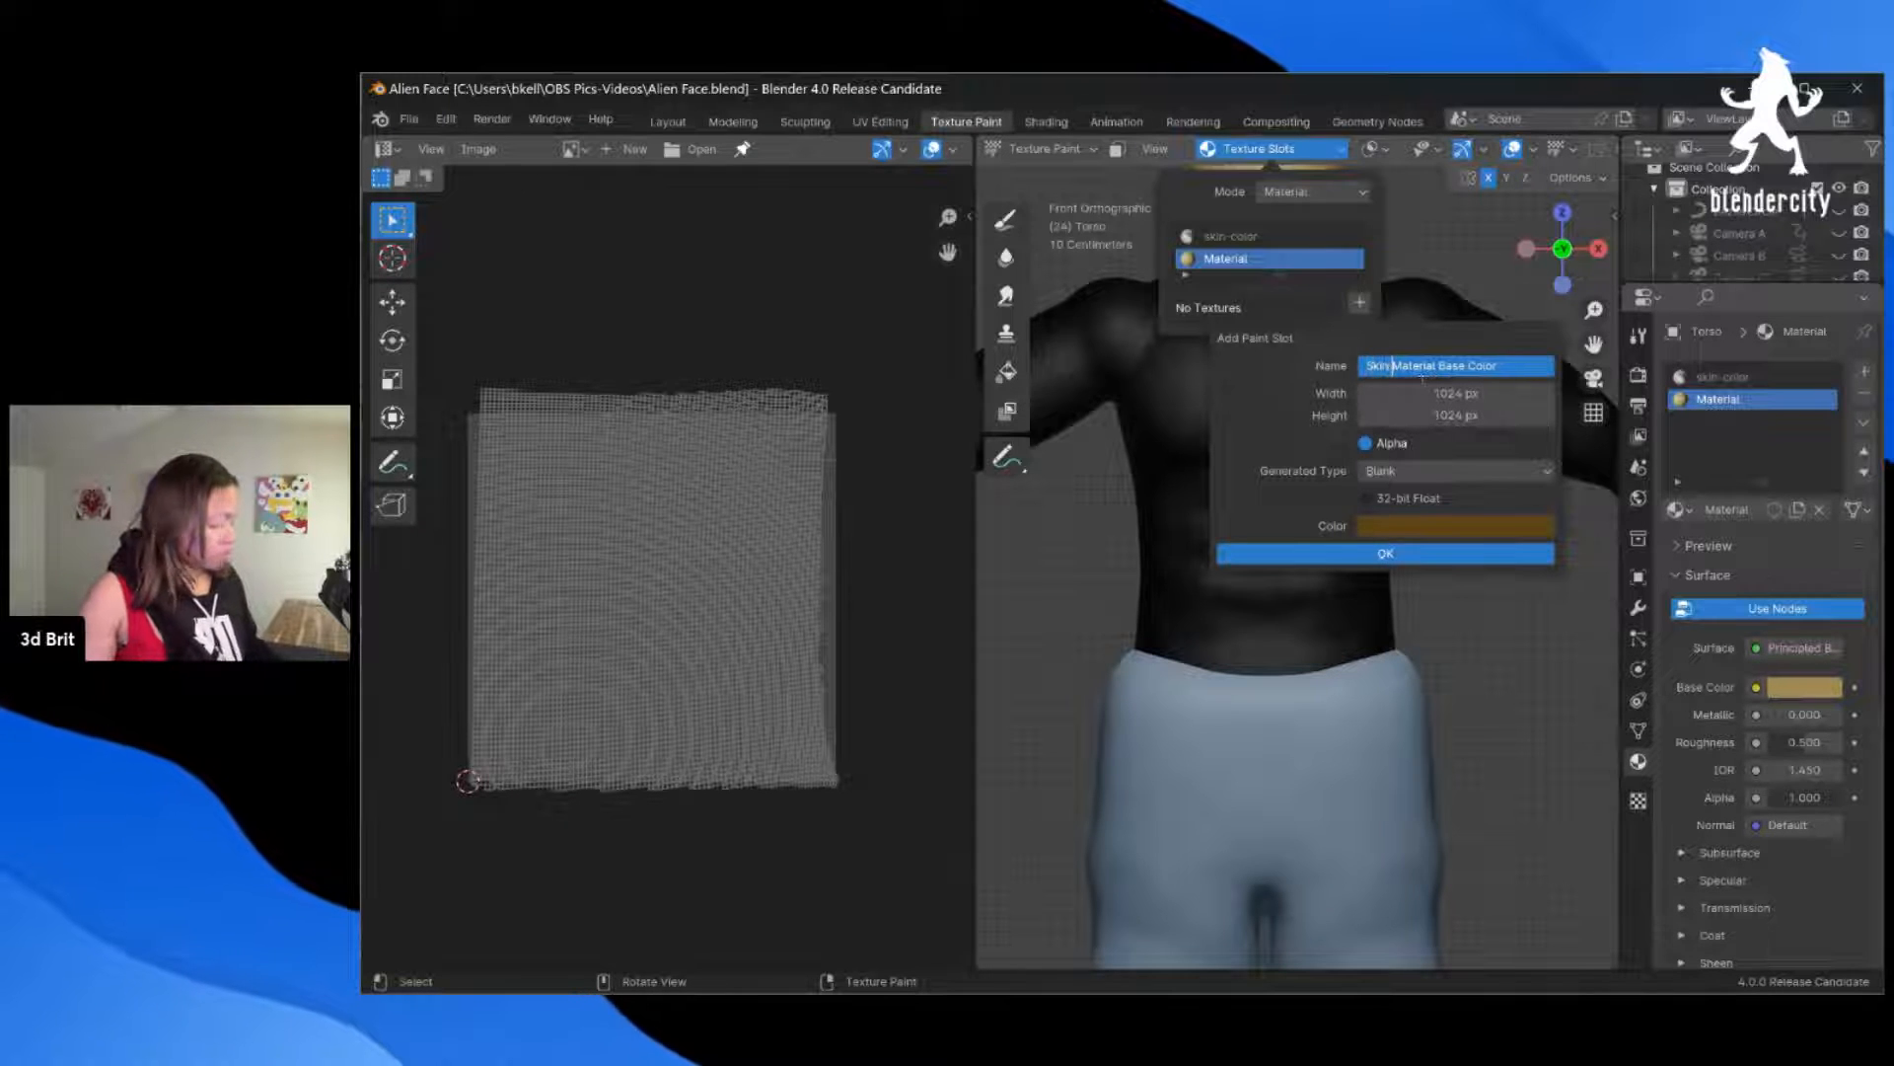
pyautogui.press('Return')
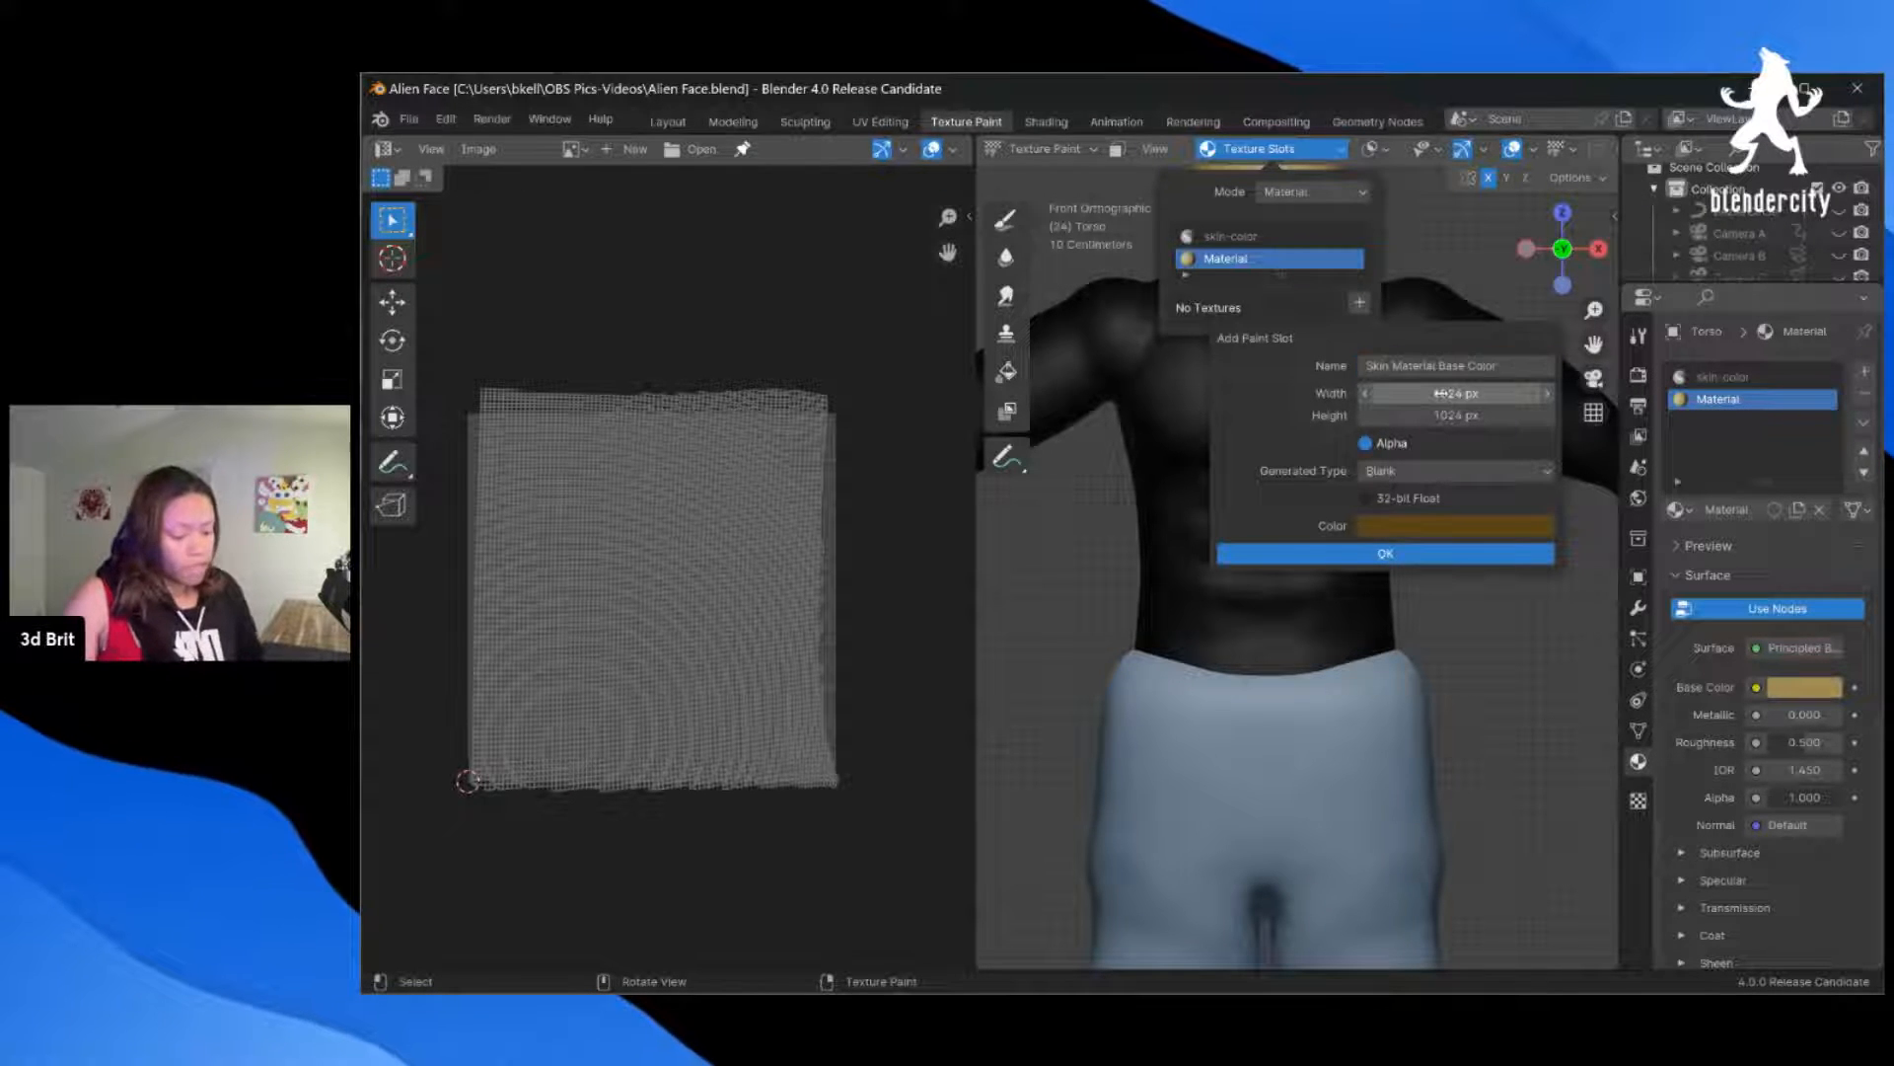
# Step: Set the new base color texture's width and height to 2048 px each
pyautogui.click(1441, 392)
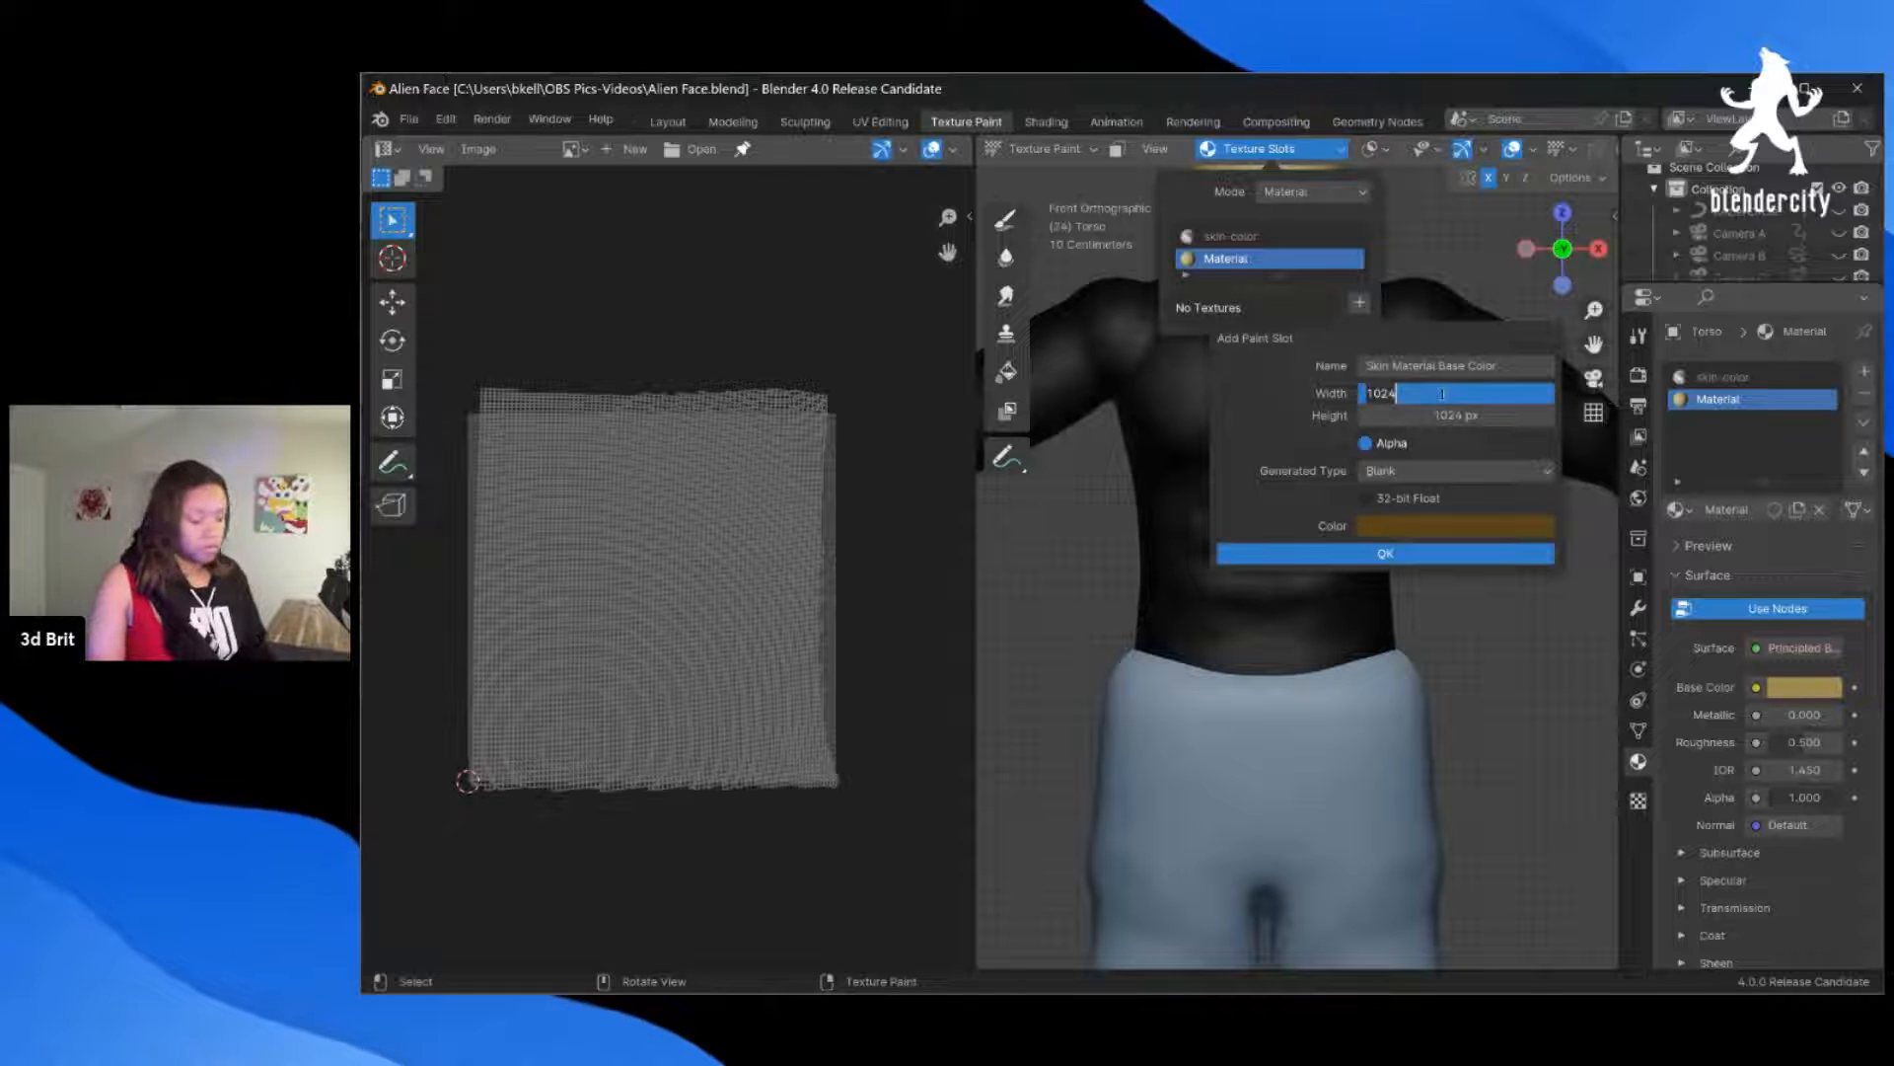
pyautogui.write('2048')
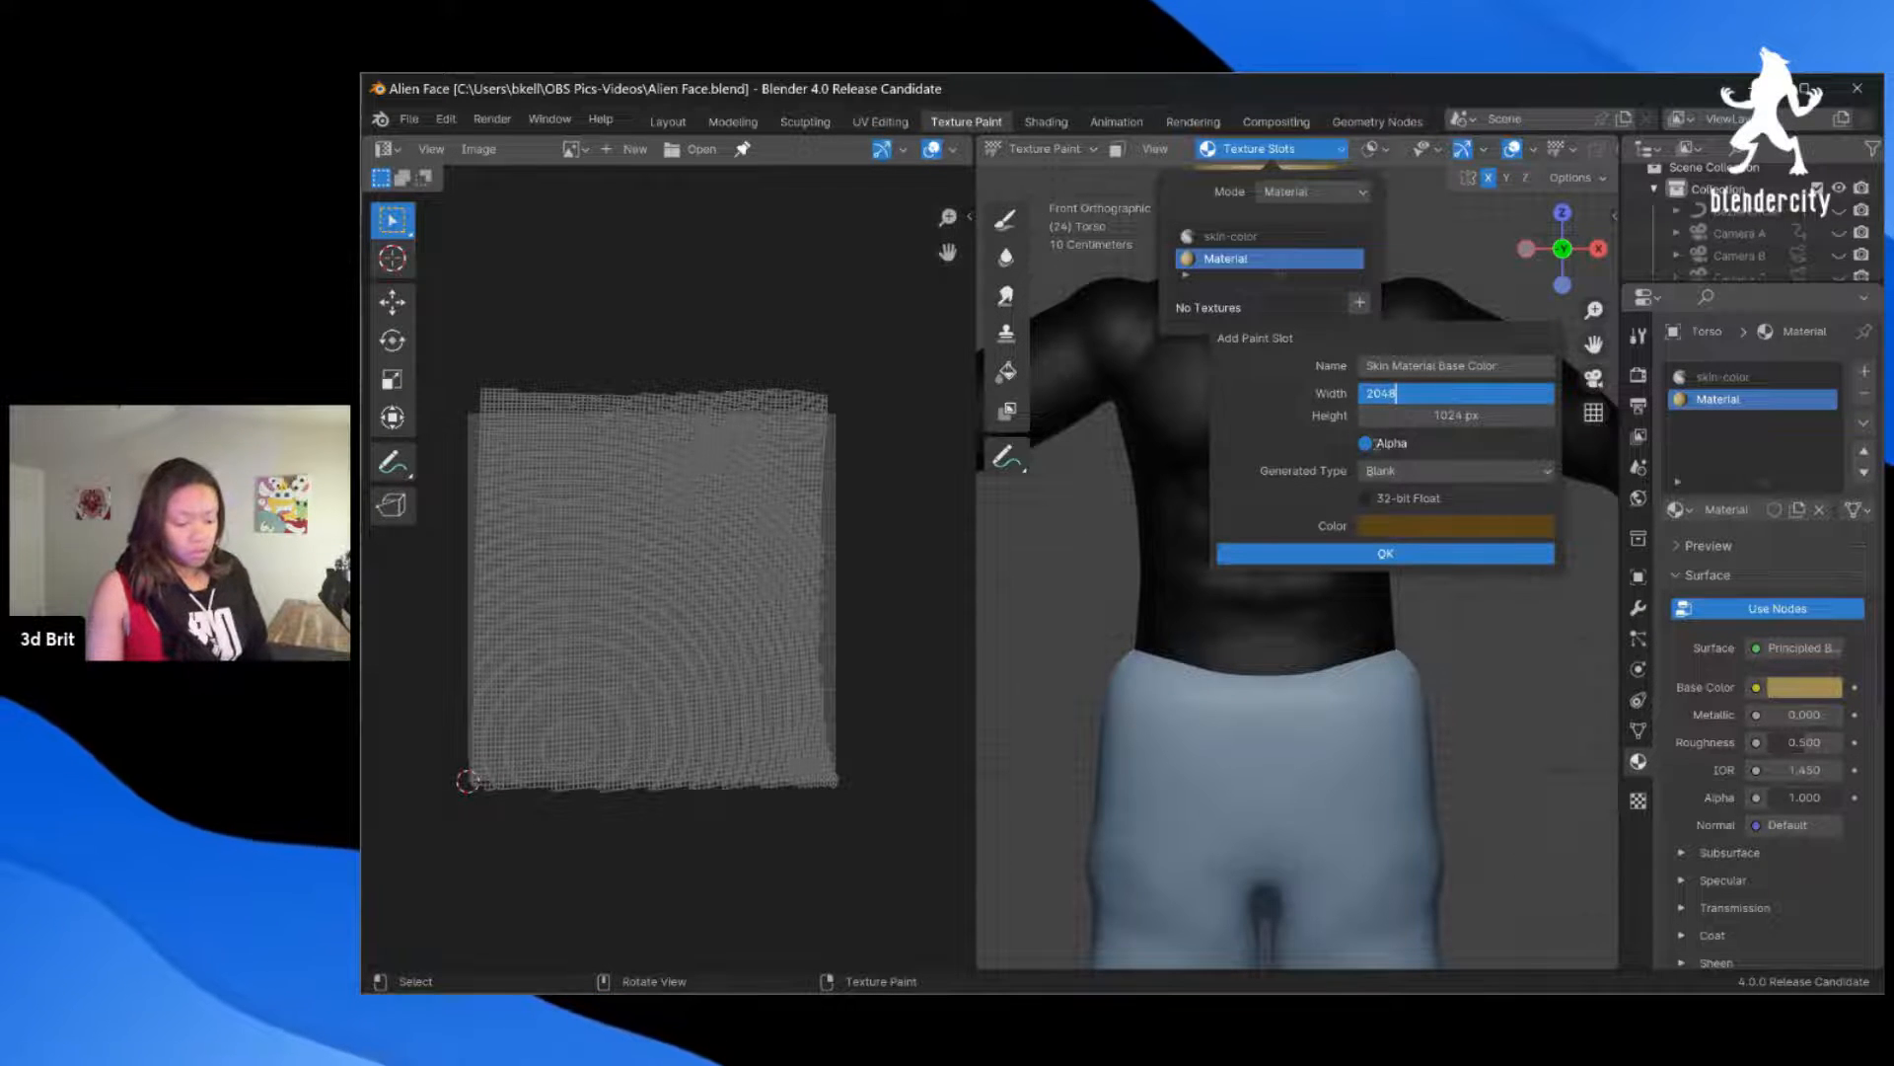
pyautogui.press('Tab')
pyautogui.write('2048')
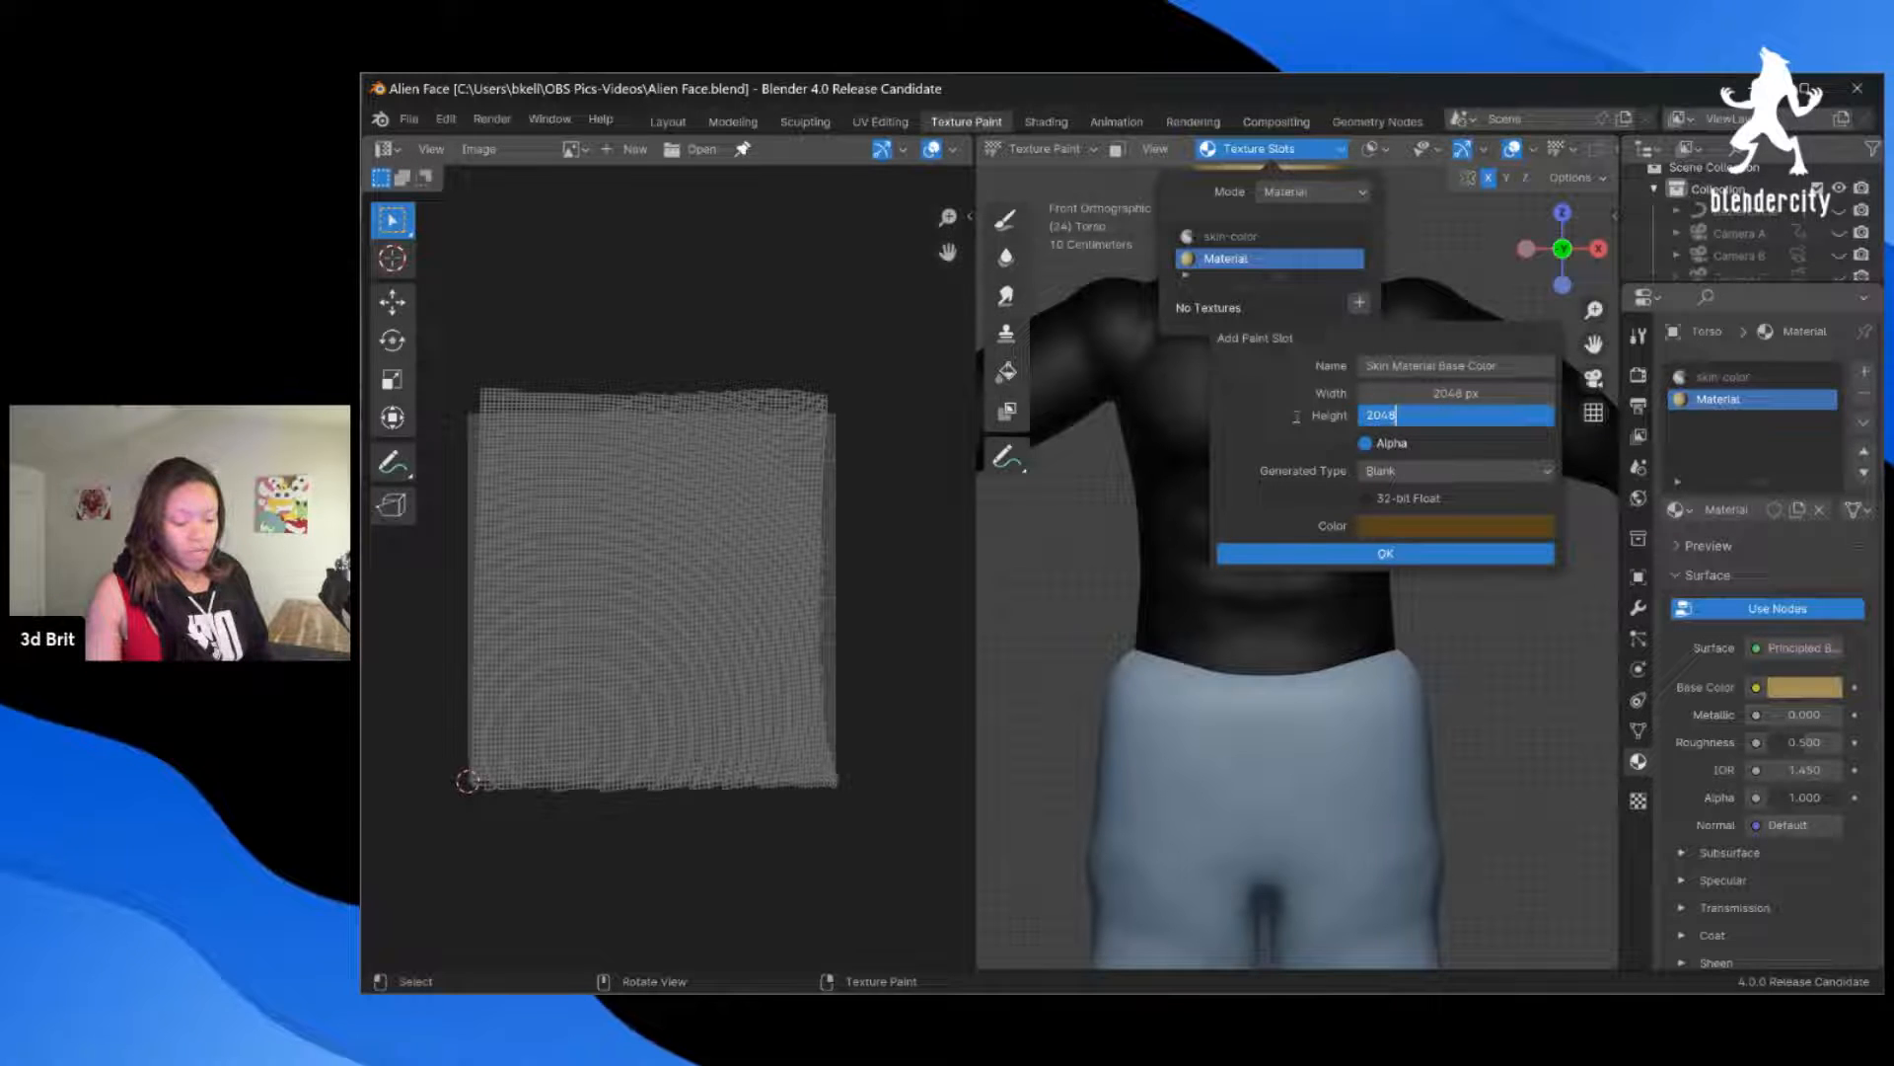
pyautogui.press('Return')
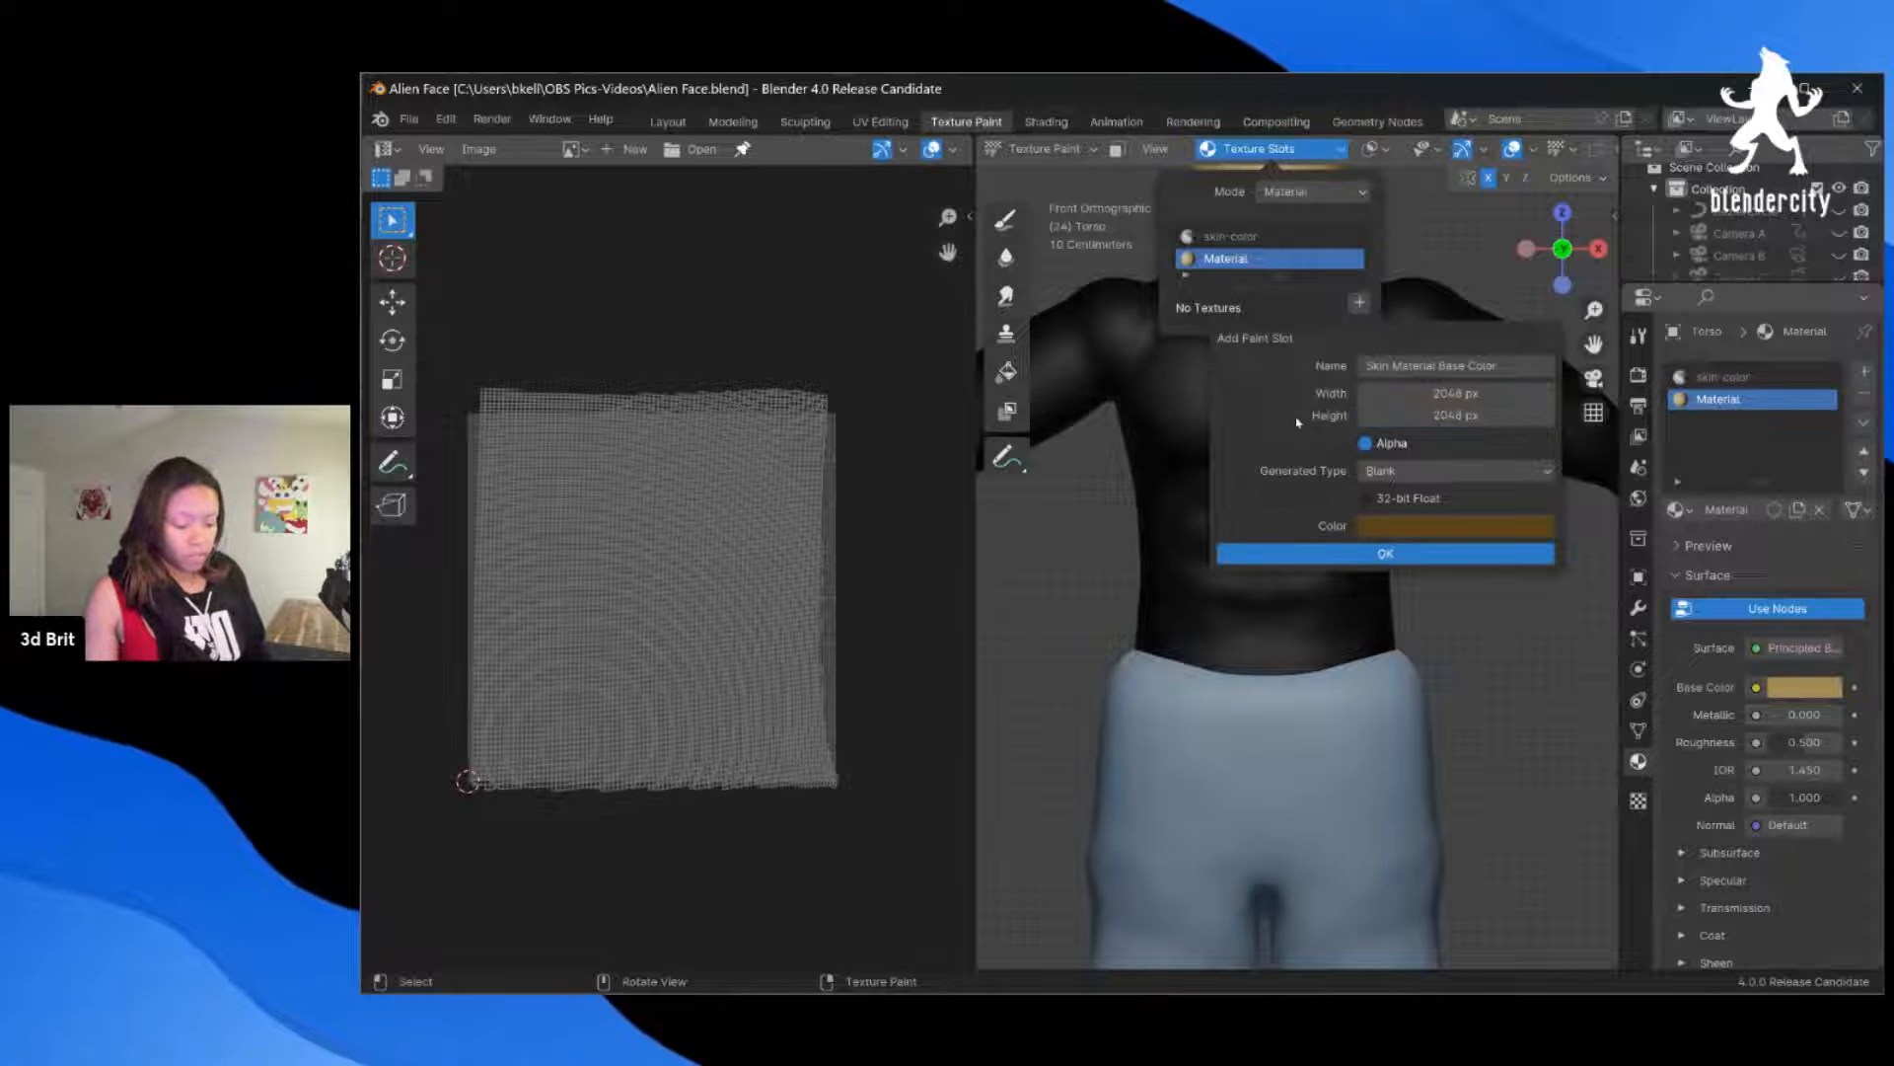
# Step: Set the new texture's fill color to hex A28E58 and create the paint slot
pyautogui.click(1391, 527)
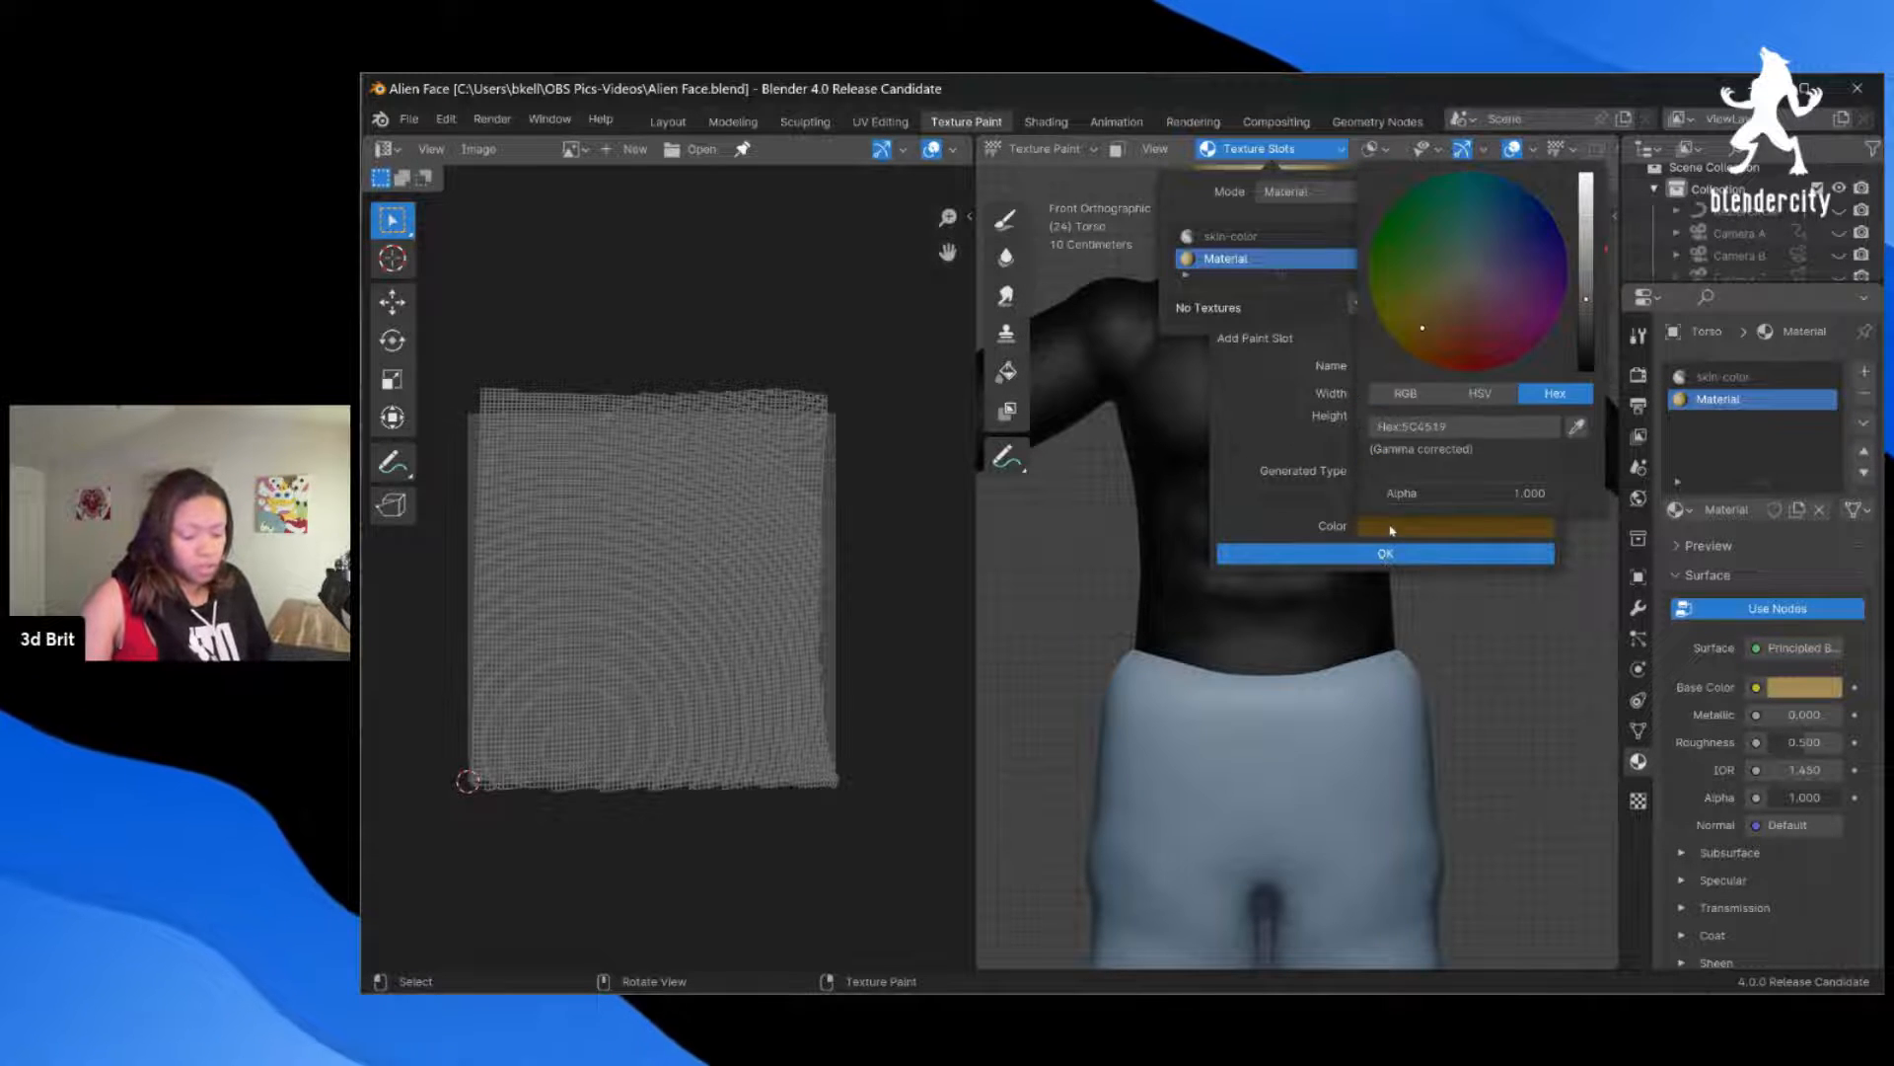
pyautogui.click(1470, 426)
pyautogui.press('BackSpace')
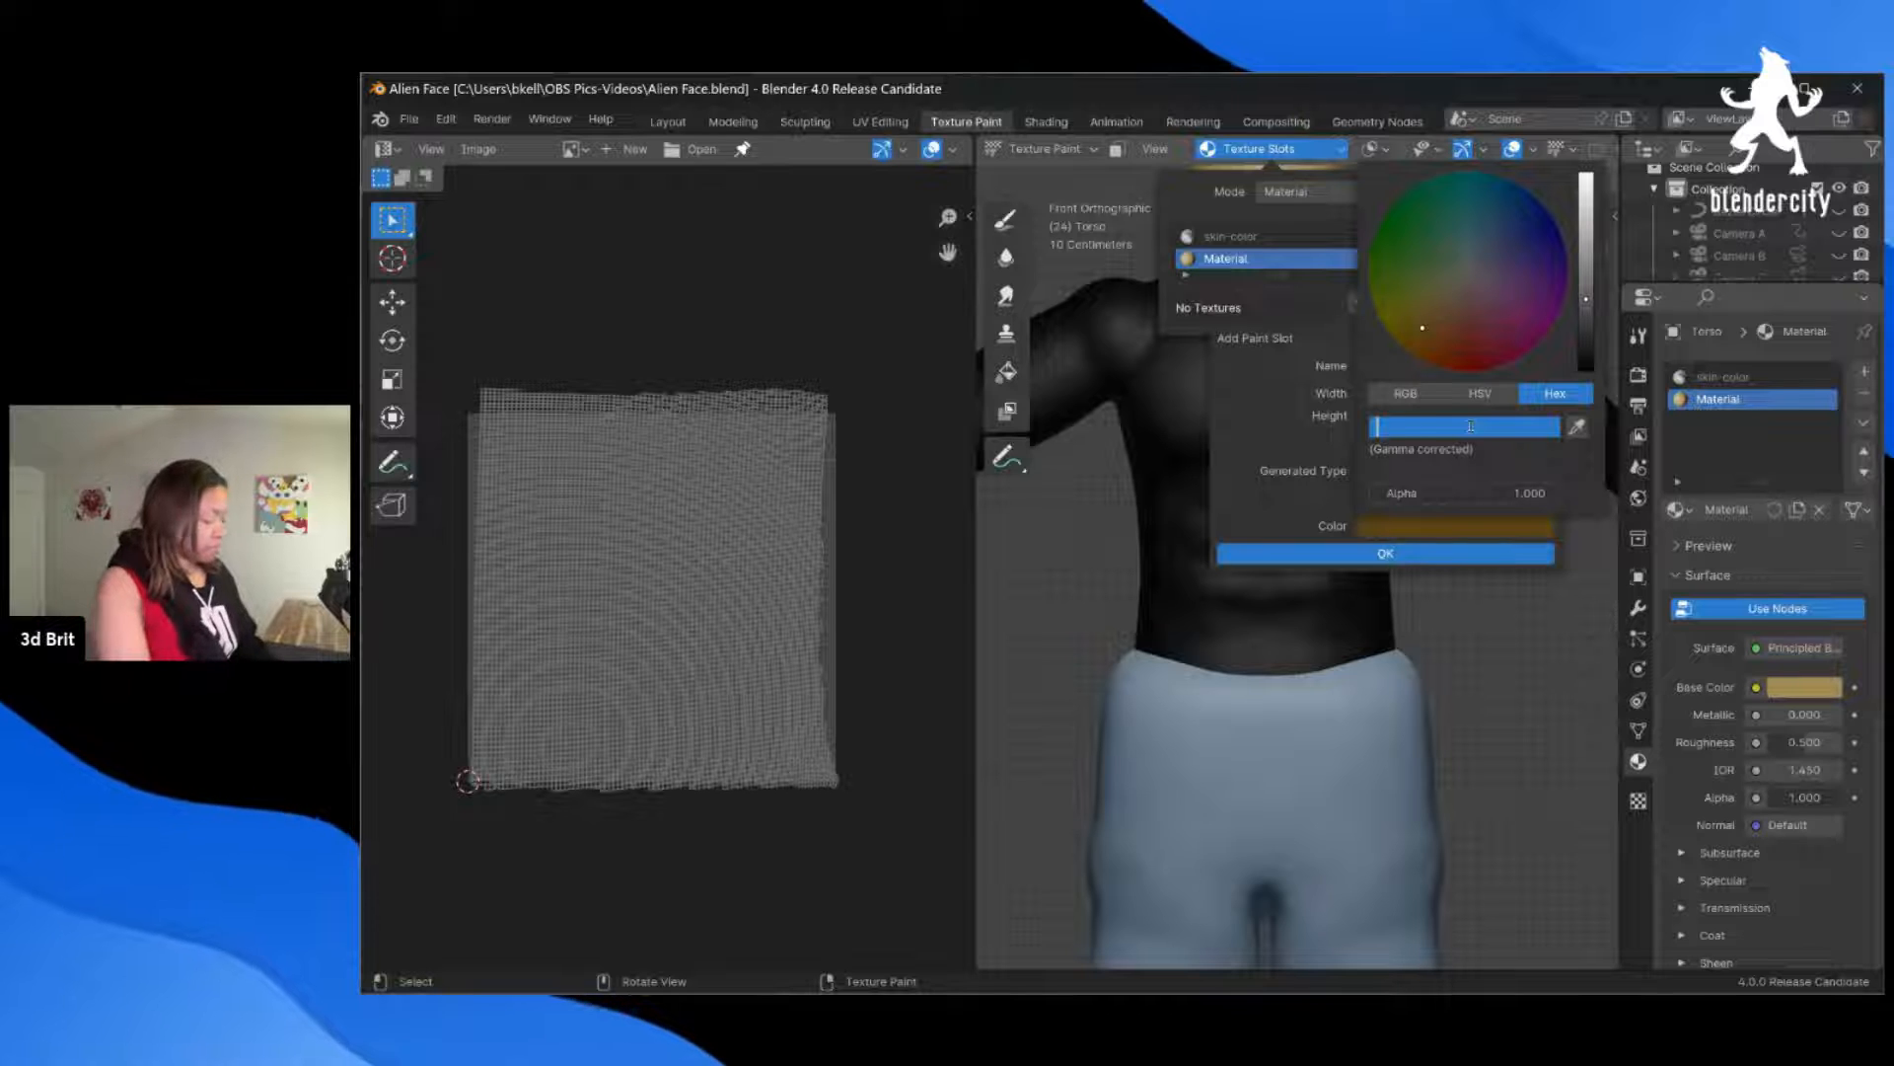
pyautogui.write('A28E8B')
pyautogui.press('Return')
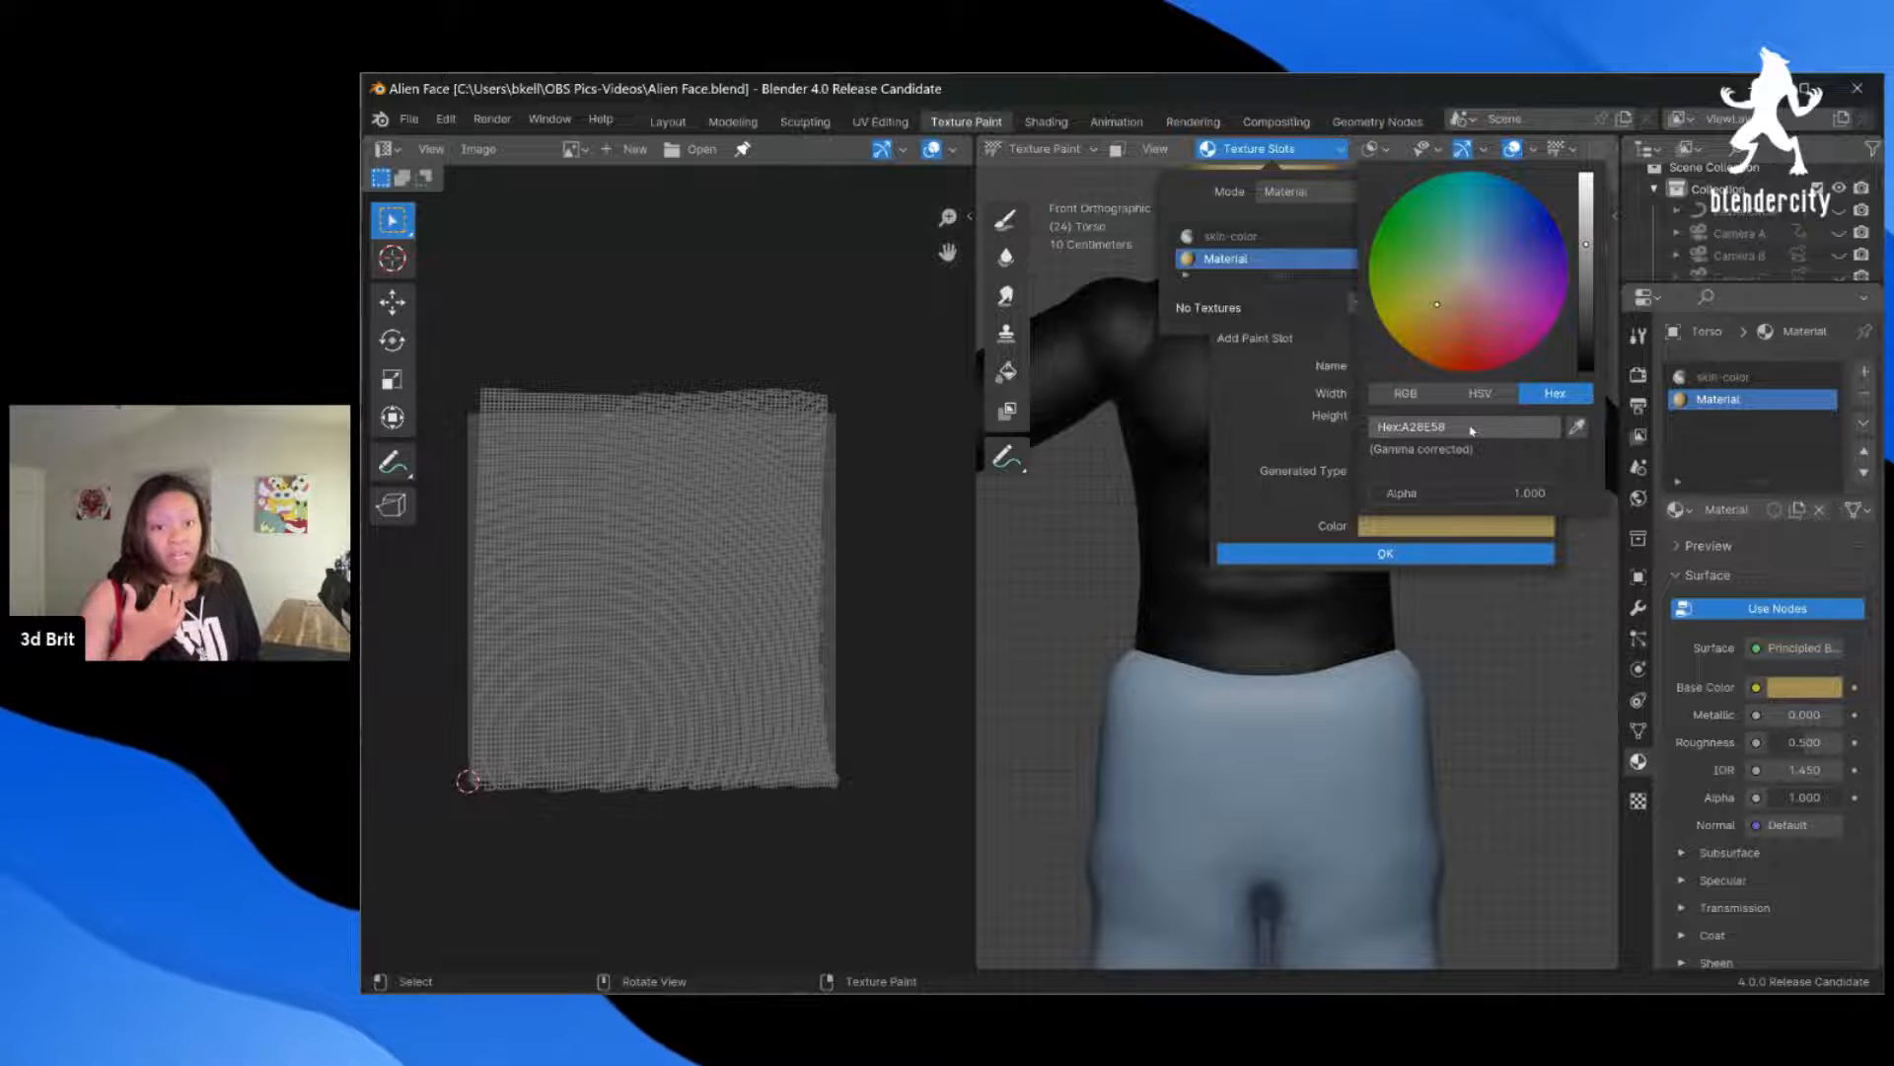
pyautogui.click(1407, 554)
pyautogui.scroll(-3, 1316, 465)
pyautogui.scroll(2, 1315, 464)
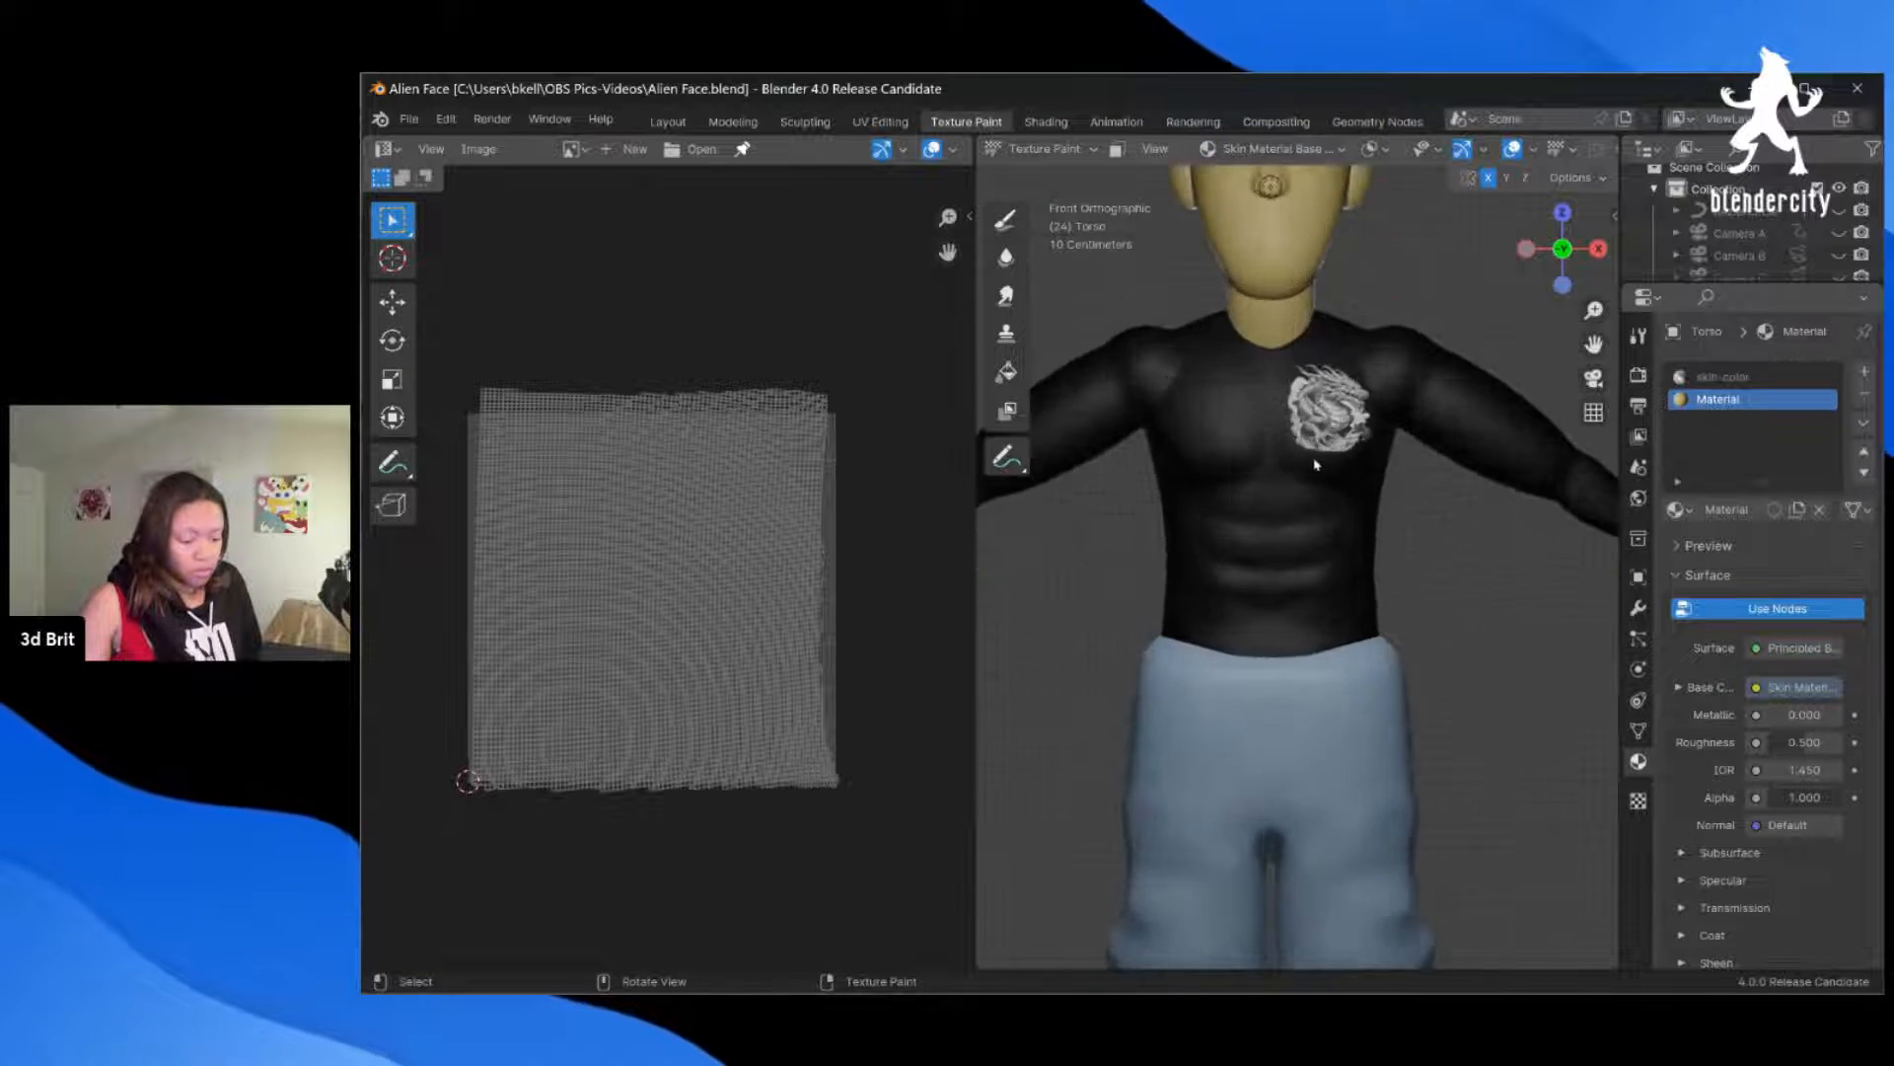
# Step: Switch to the Shading workspace and move the Skin Material Base Color texture node farther from the Principled BSDF node
pyautogui.click(1046, 121)
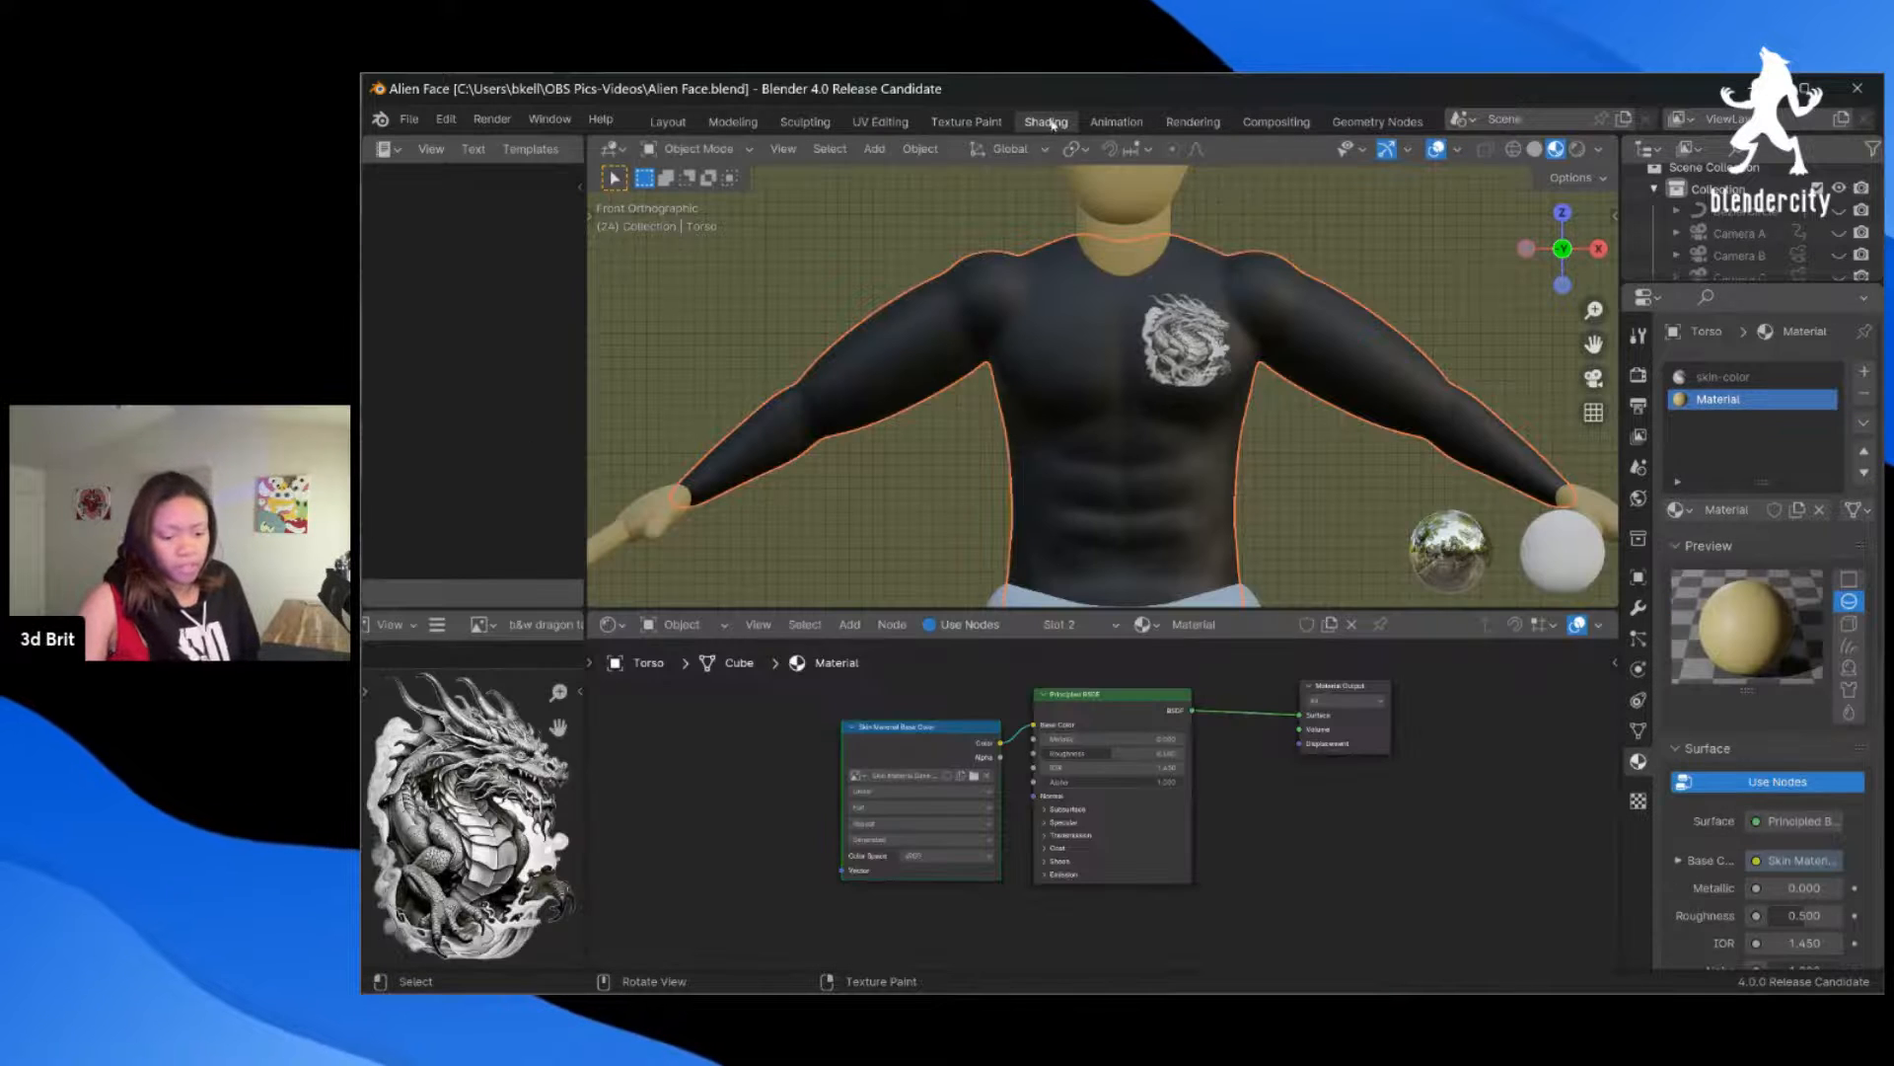
pyautogui.moveTo(945, 717); pyautogui.dragTo(910, 719)
pyautogui.click(920, 685)
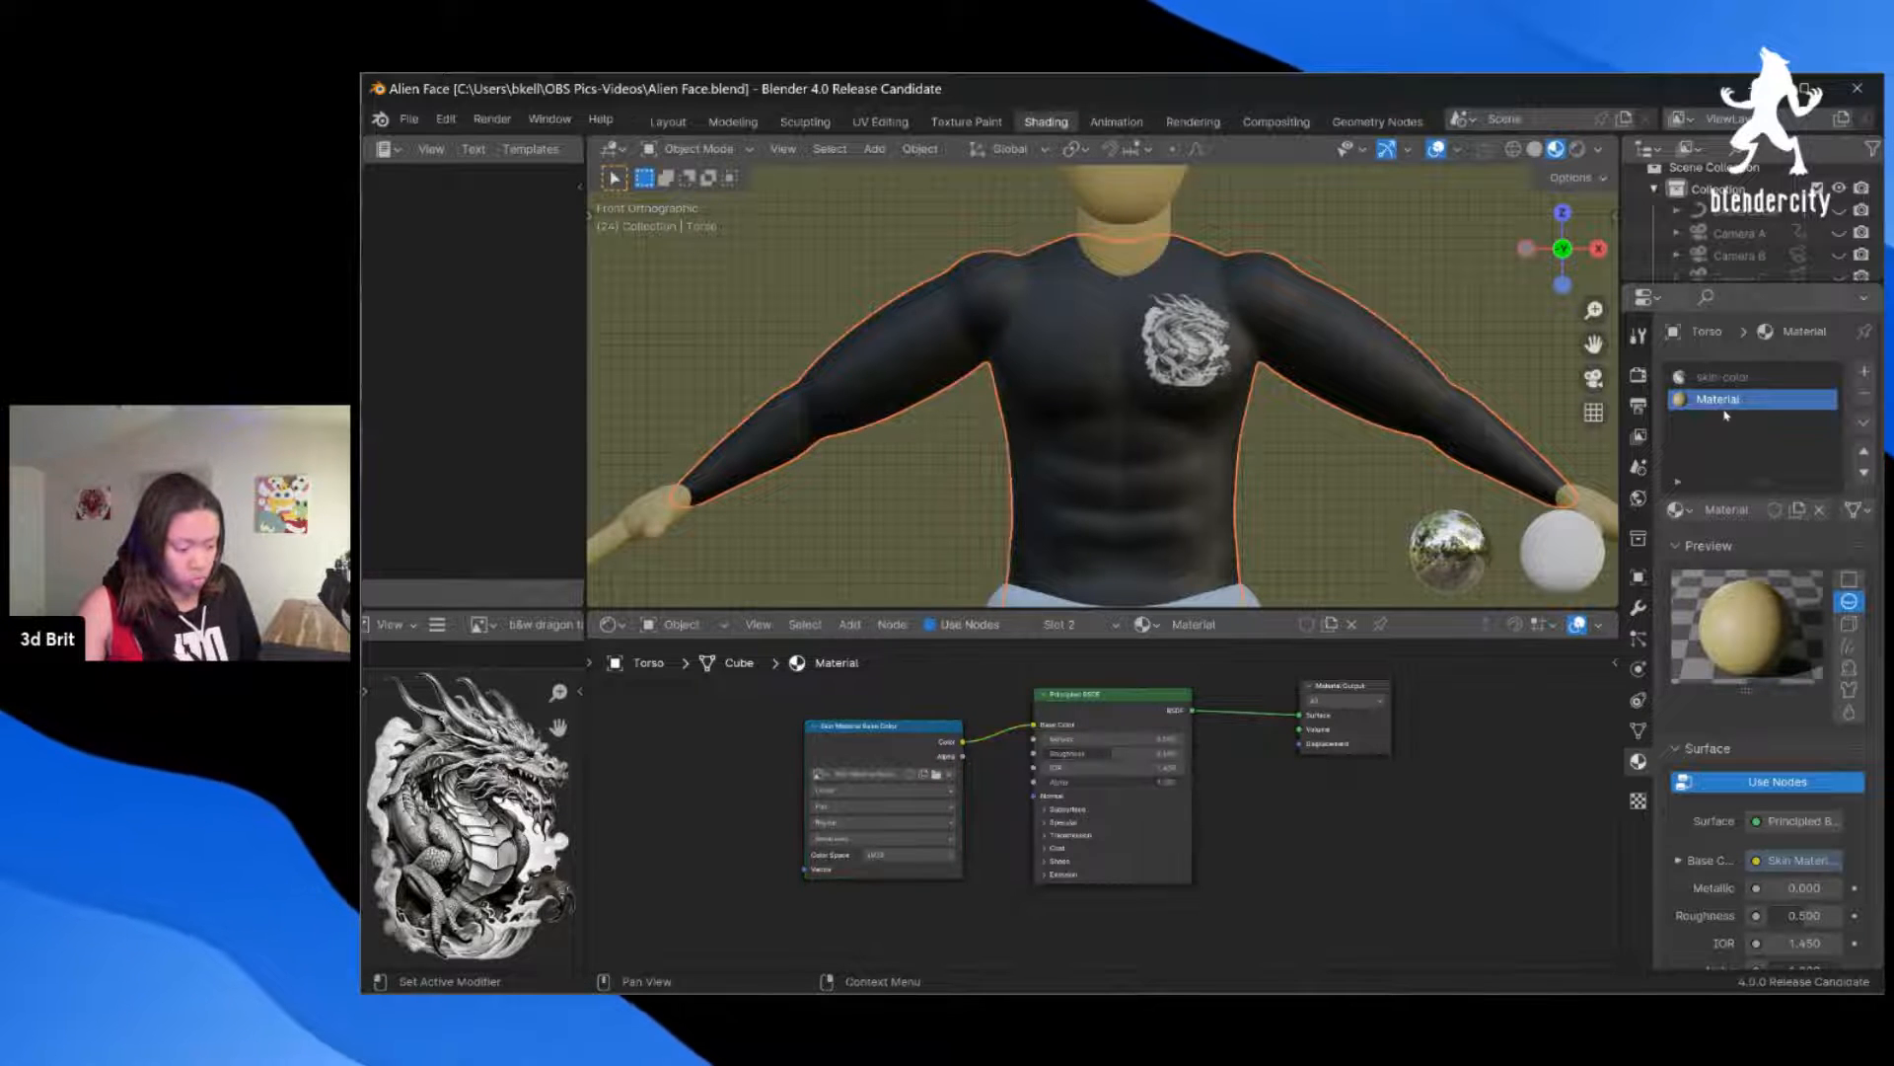
# Step: Assign the existing skin-color material to the torso's second material slot
pyautogui.click(1142, 624)
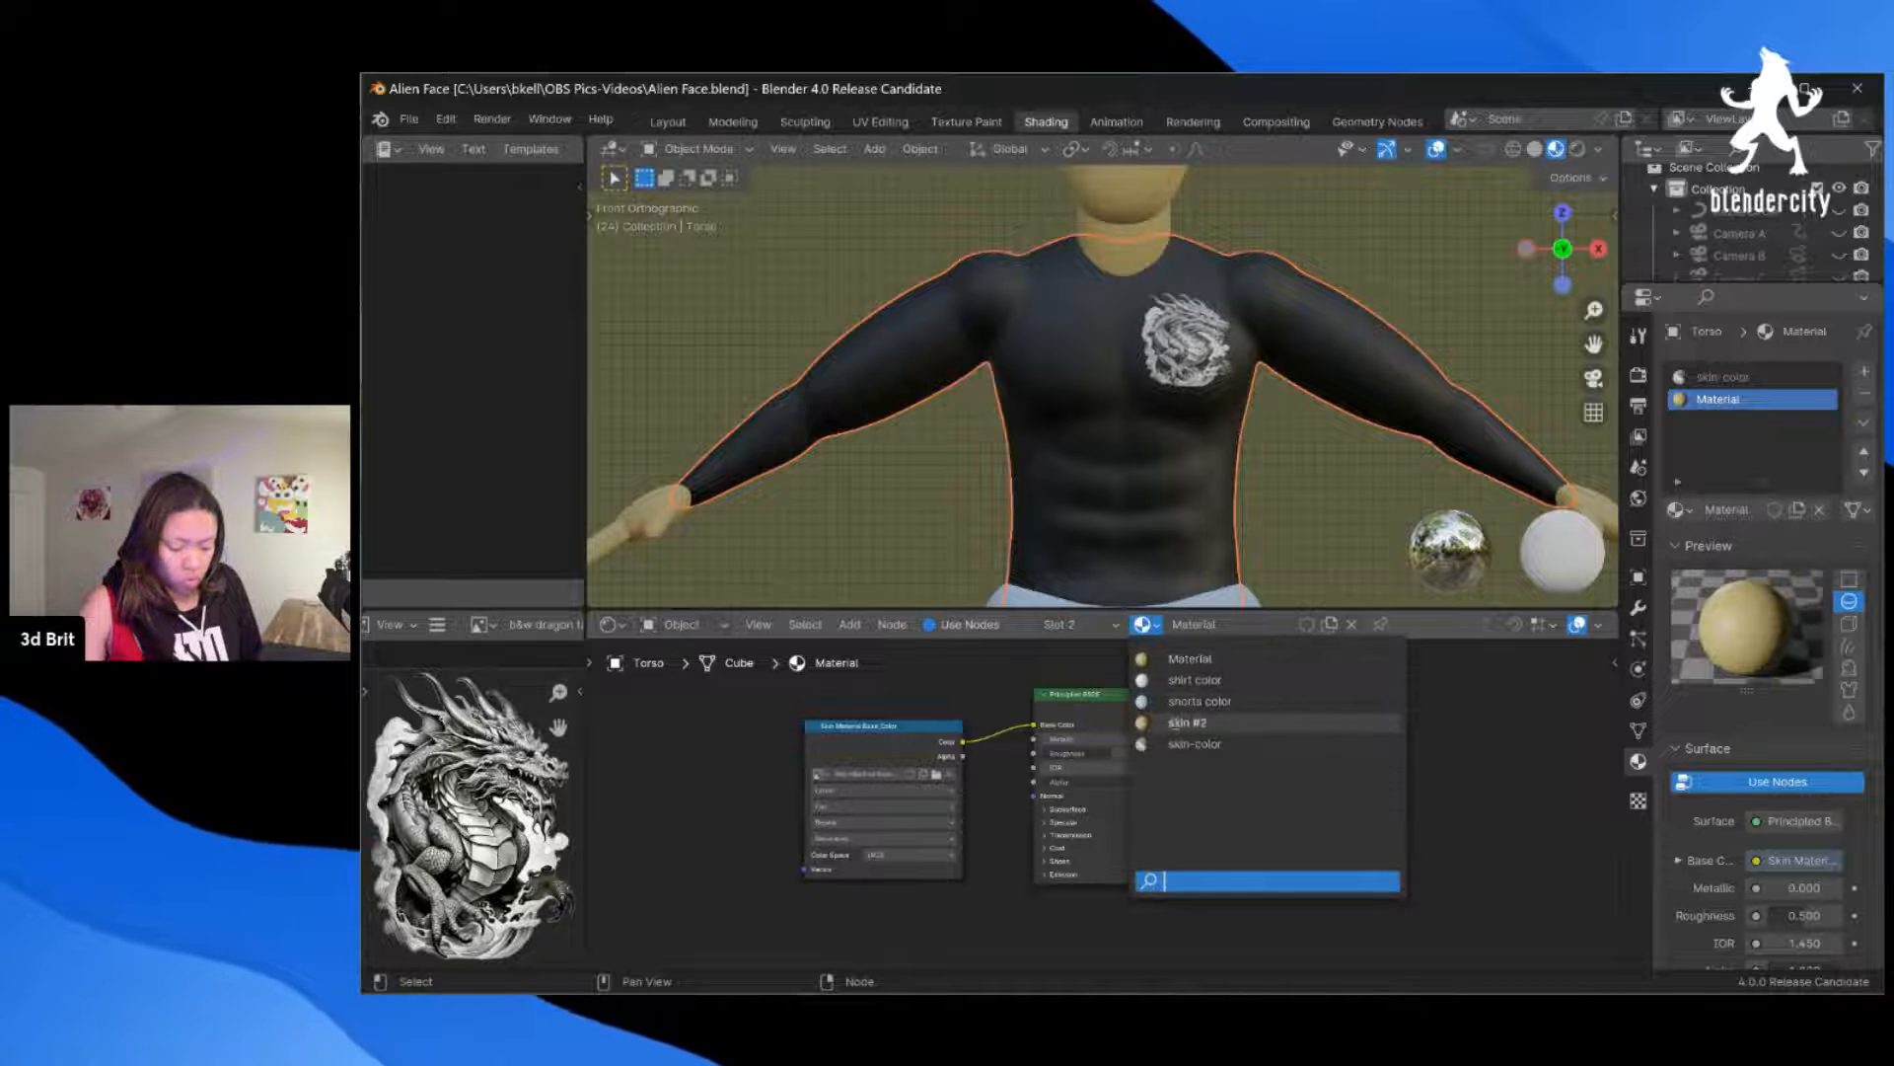
pyautogui.click(1180, 744)
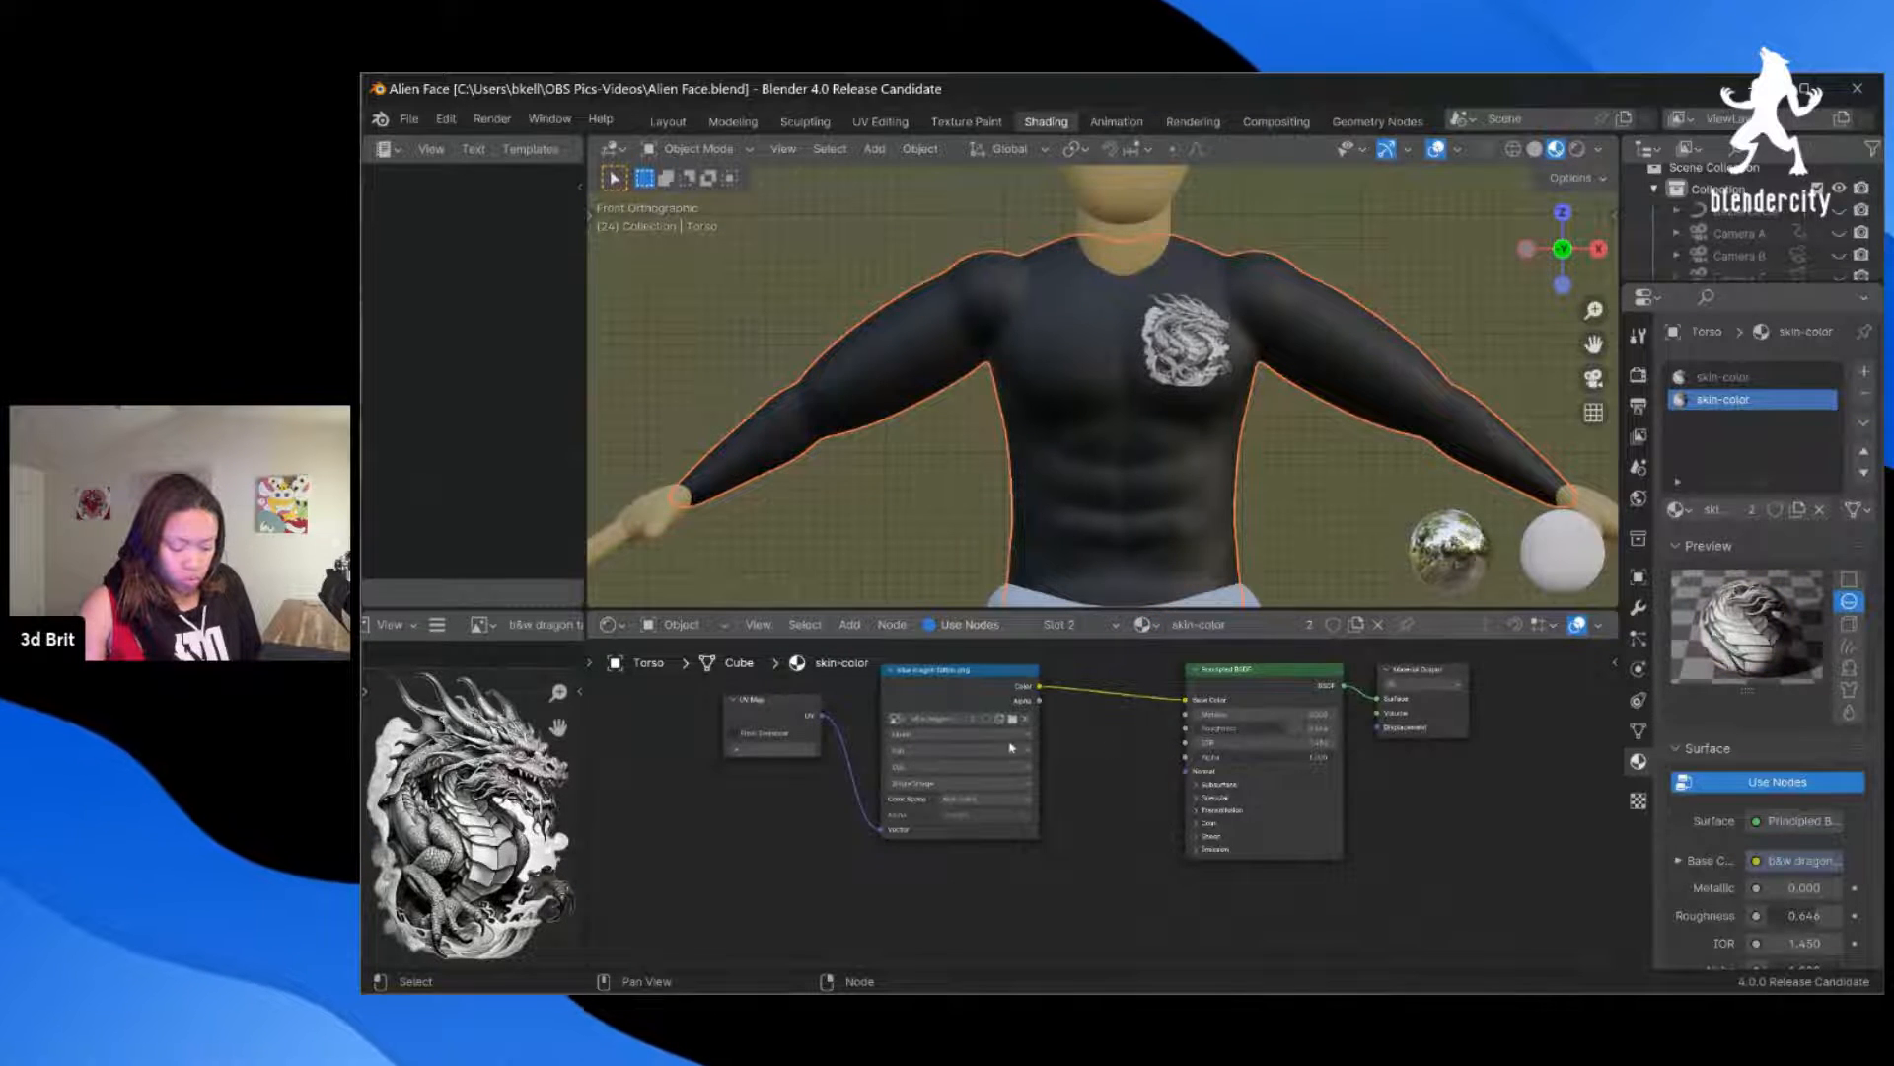
pyautogui.scroll(-1, 1010, 747)
pyautogui.scroll(-1, 1315, 691)
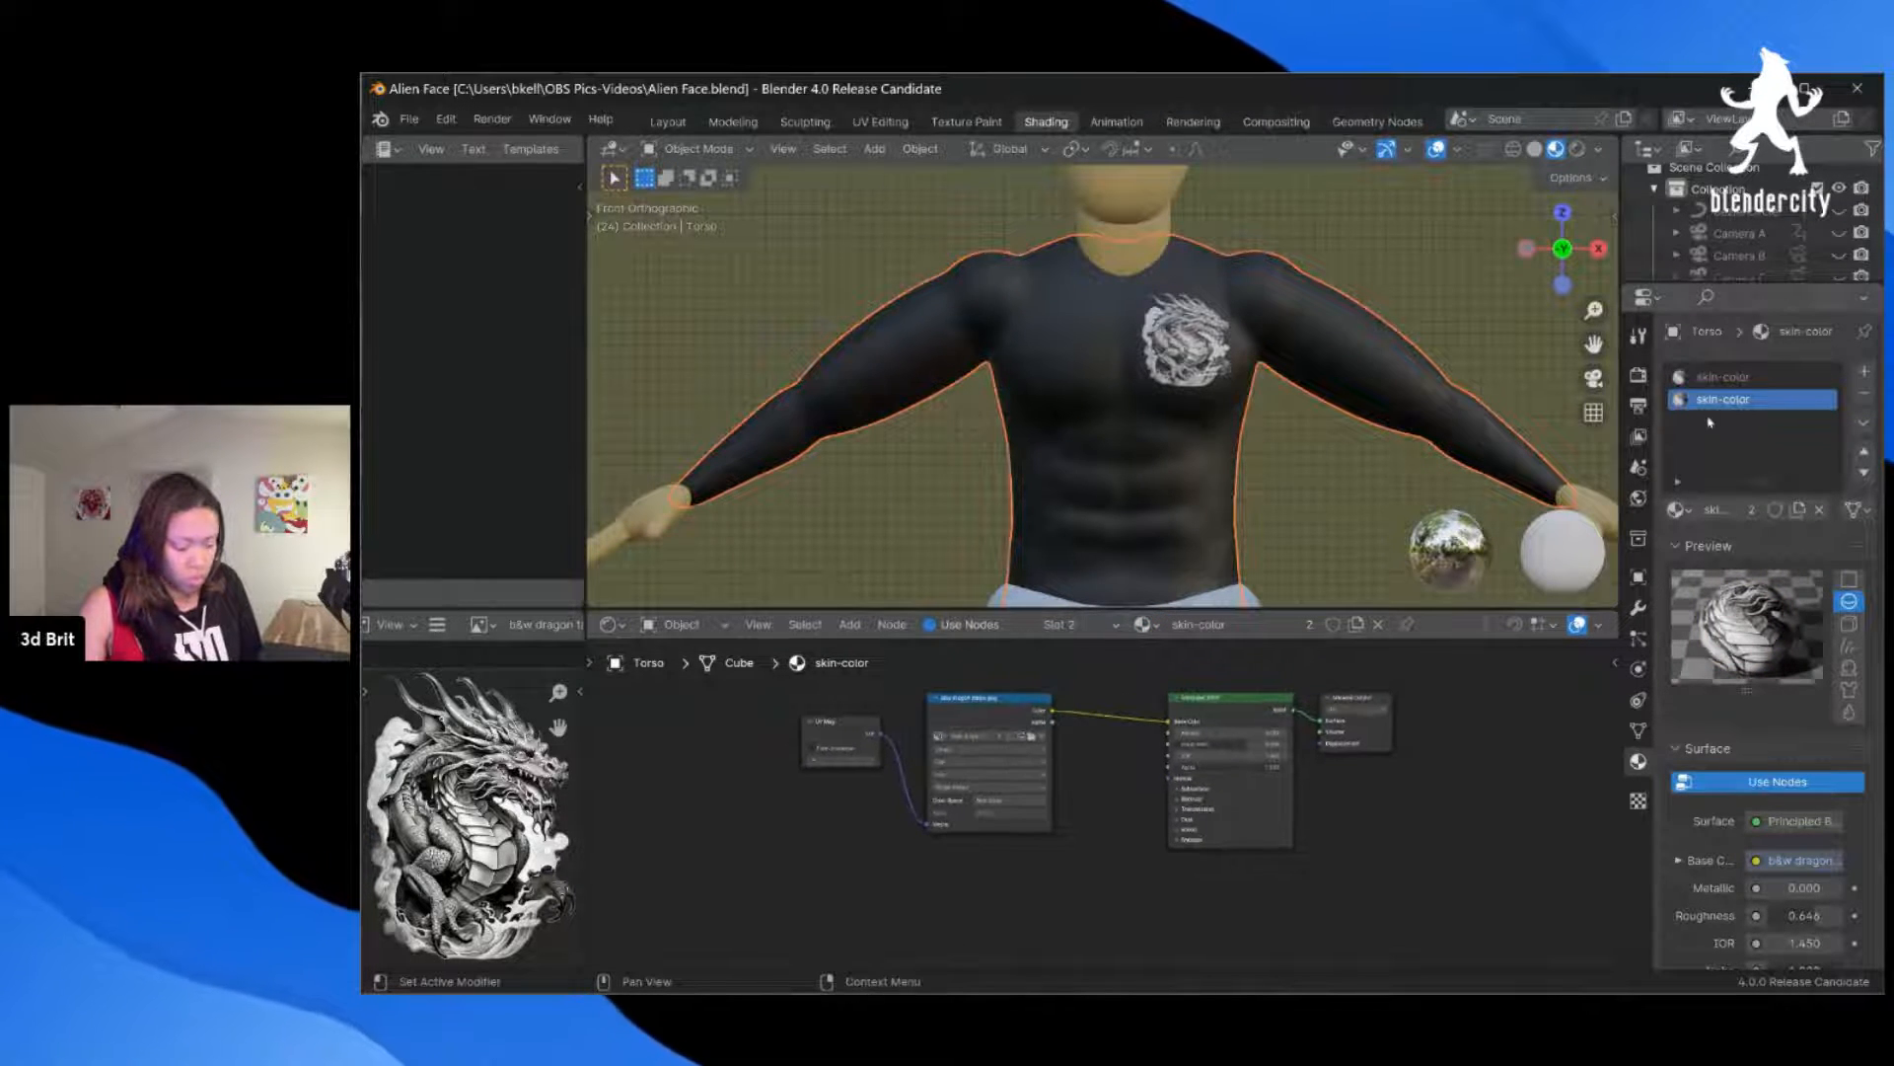
# Step: Compare the torso's two skin-color slots and try the skin #2 material in the first slot
pyautogui.click(1720, 378)
pyautogui.click(1720, 401)
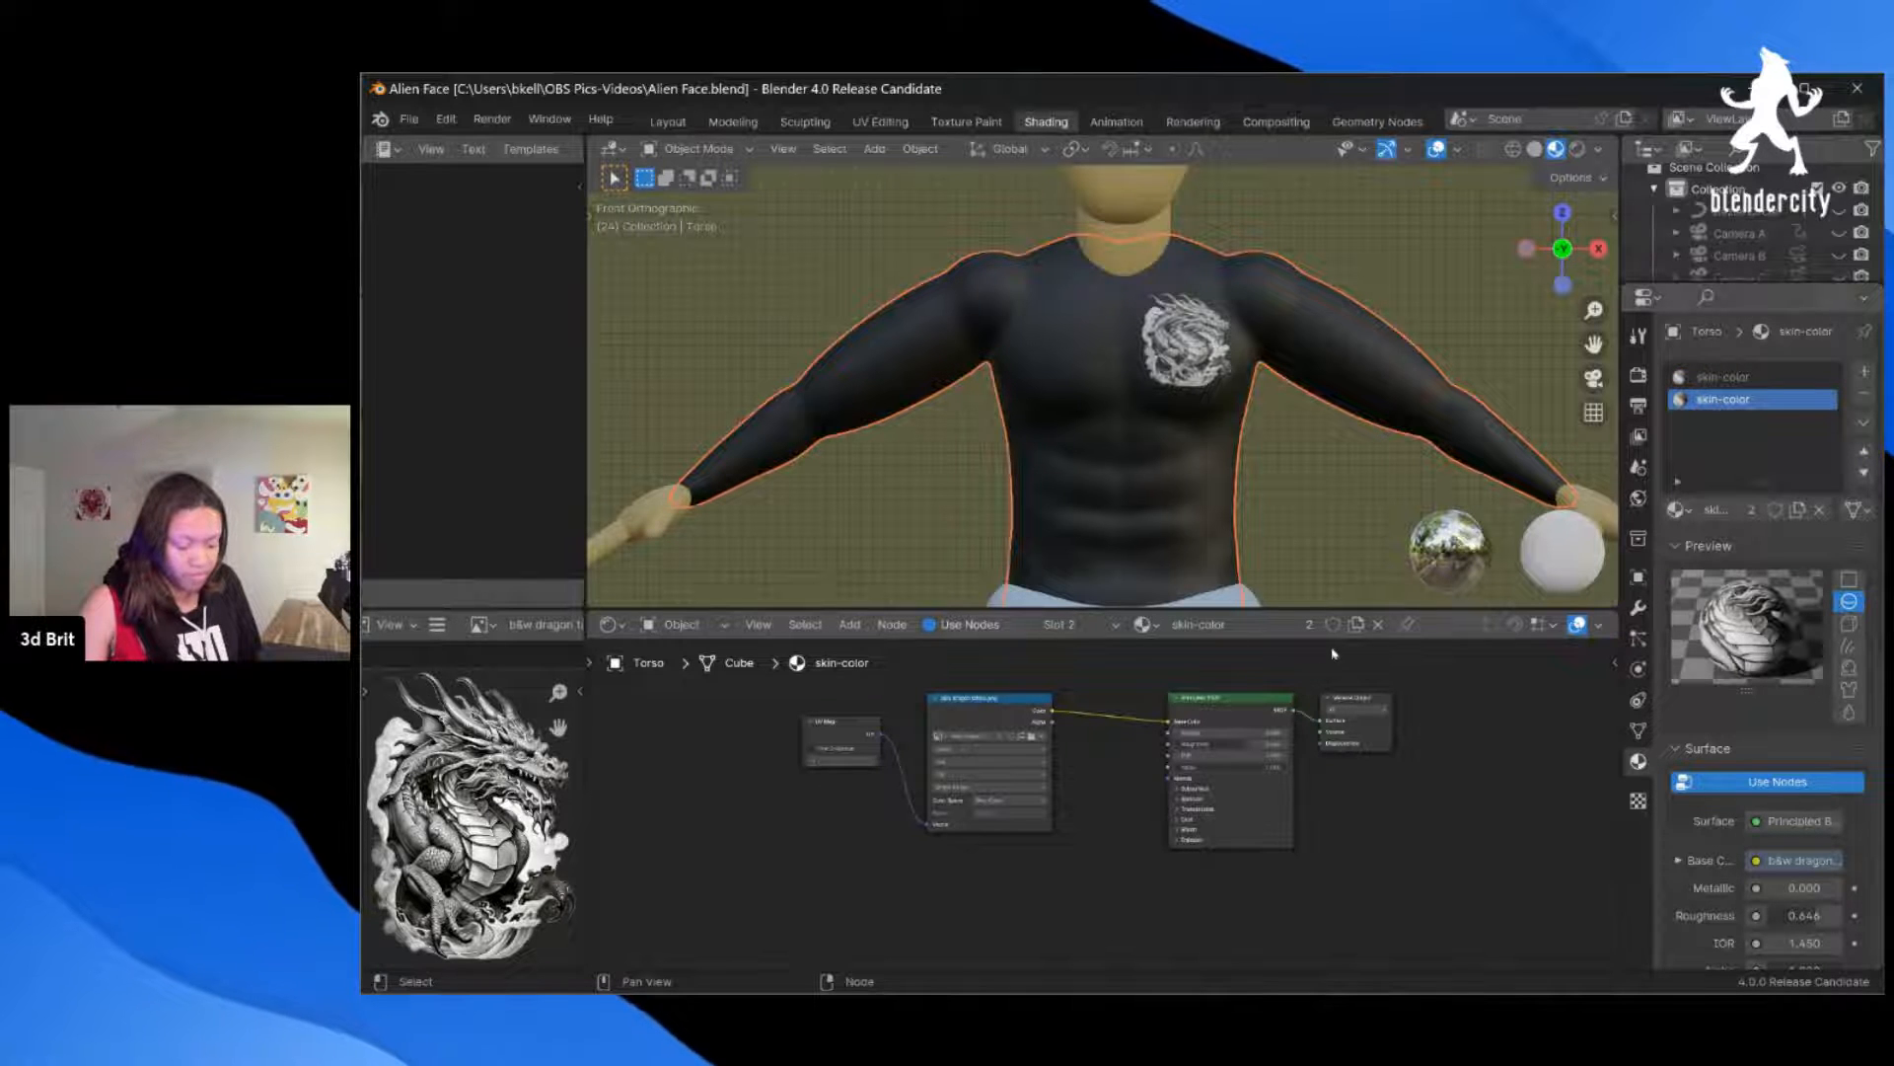
pyautogui.click(1752, 379)
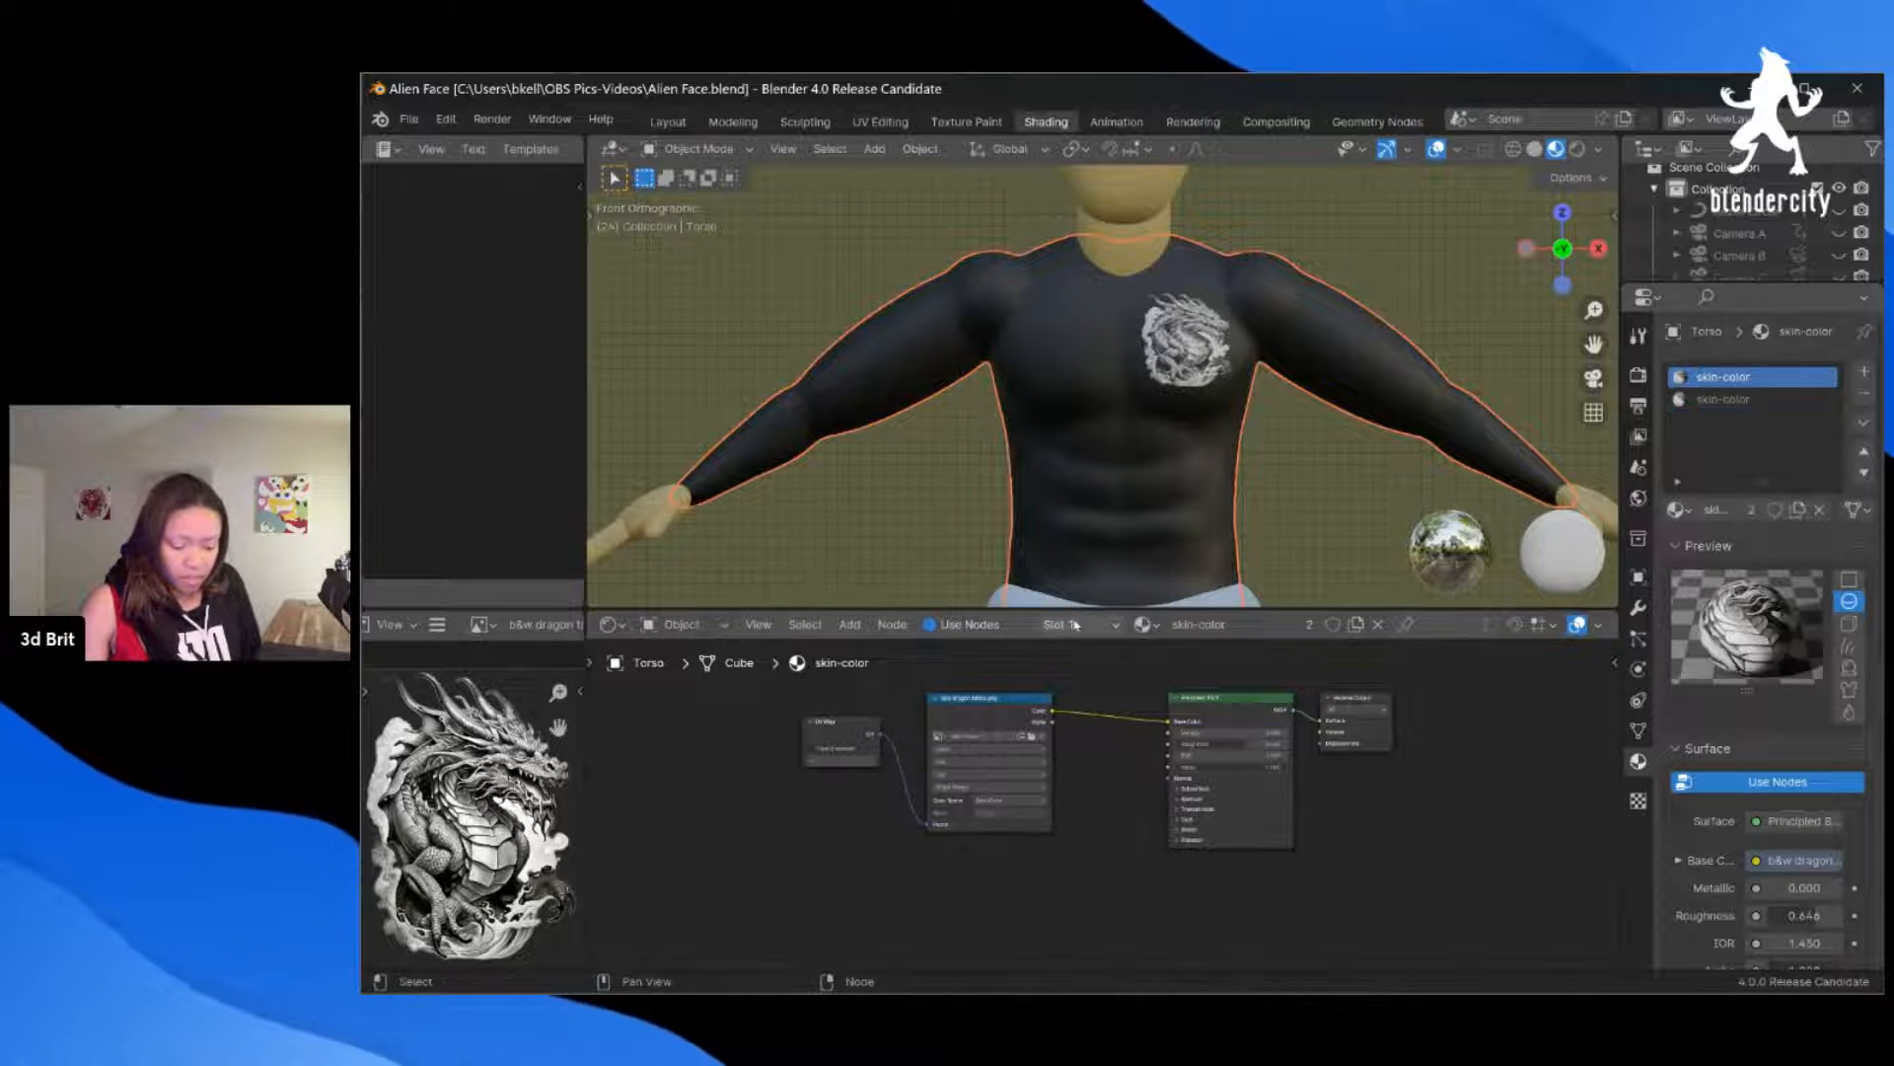
pyautogui.click(1143, 624)
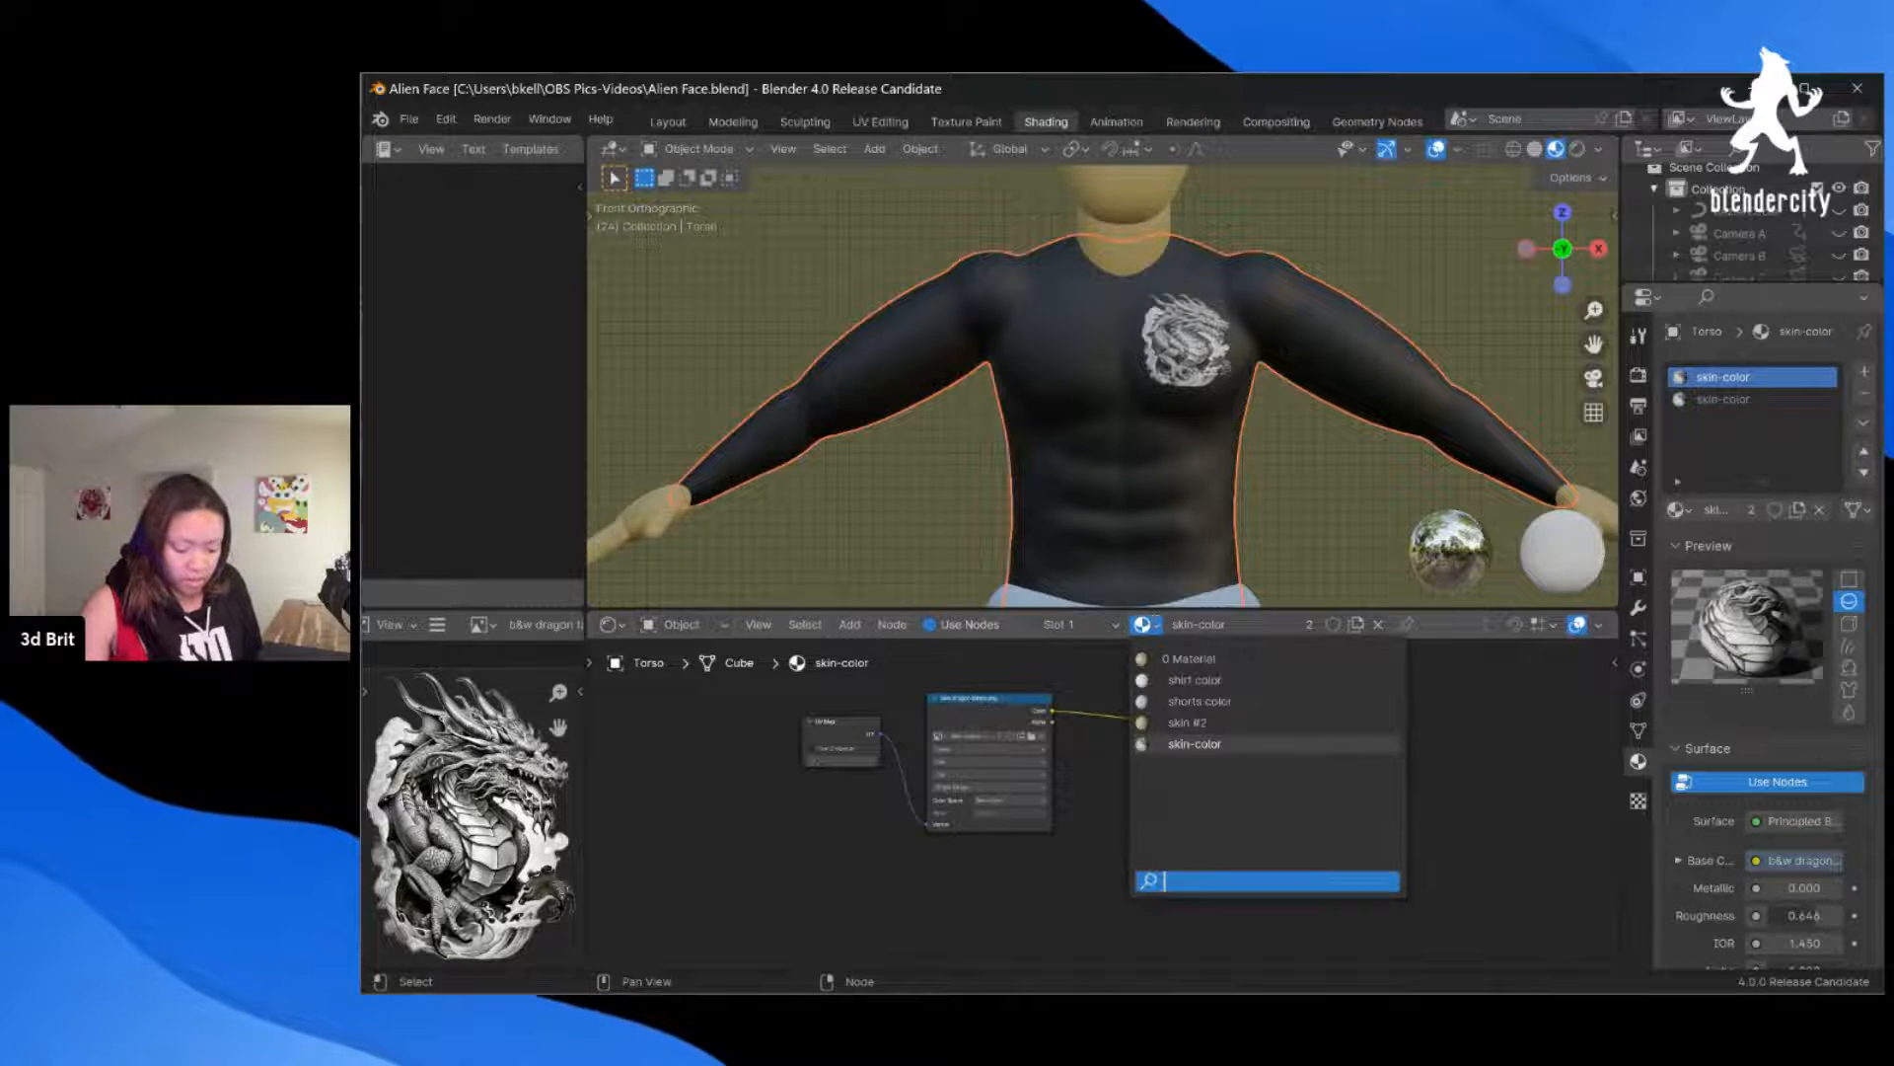
pyautogui.click(1176, 723)
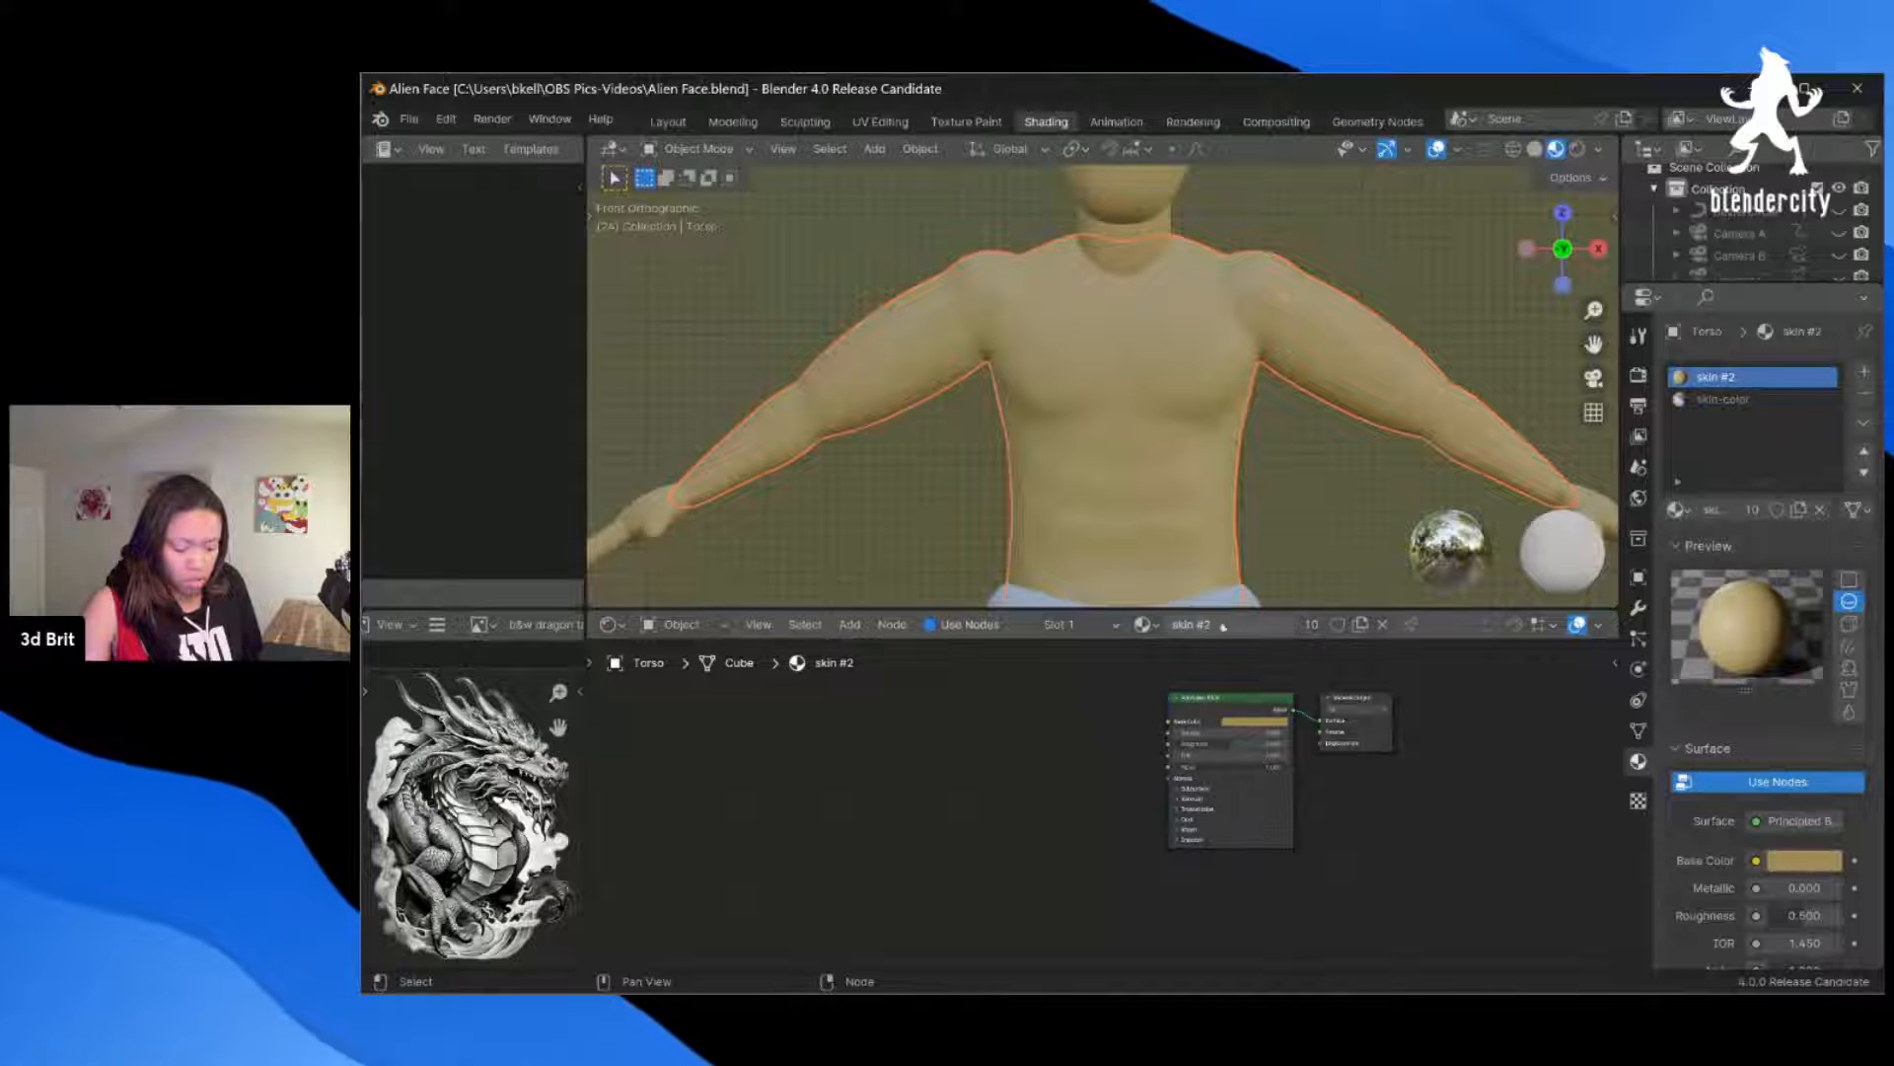
# Step: Unlink the material from the torso's first slot and remove that empty slot
pyautogui.click(1382, 627)
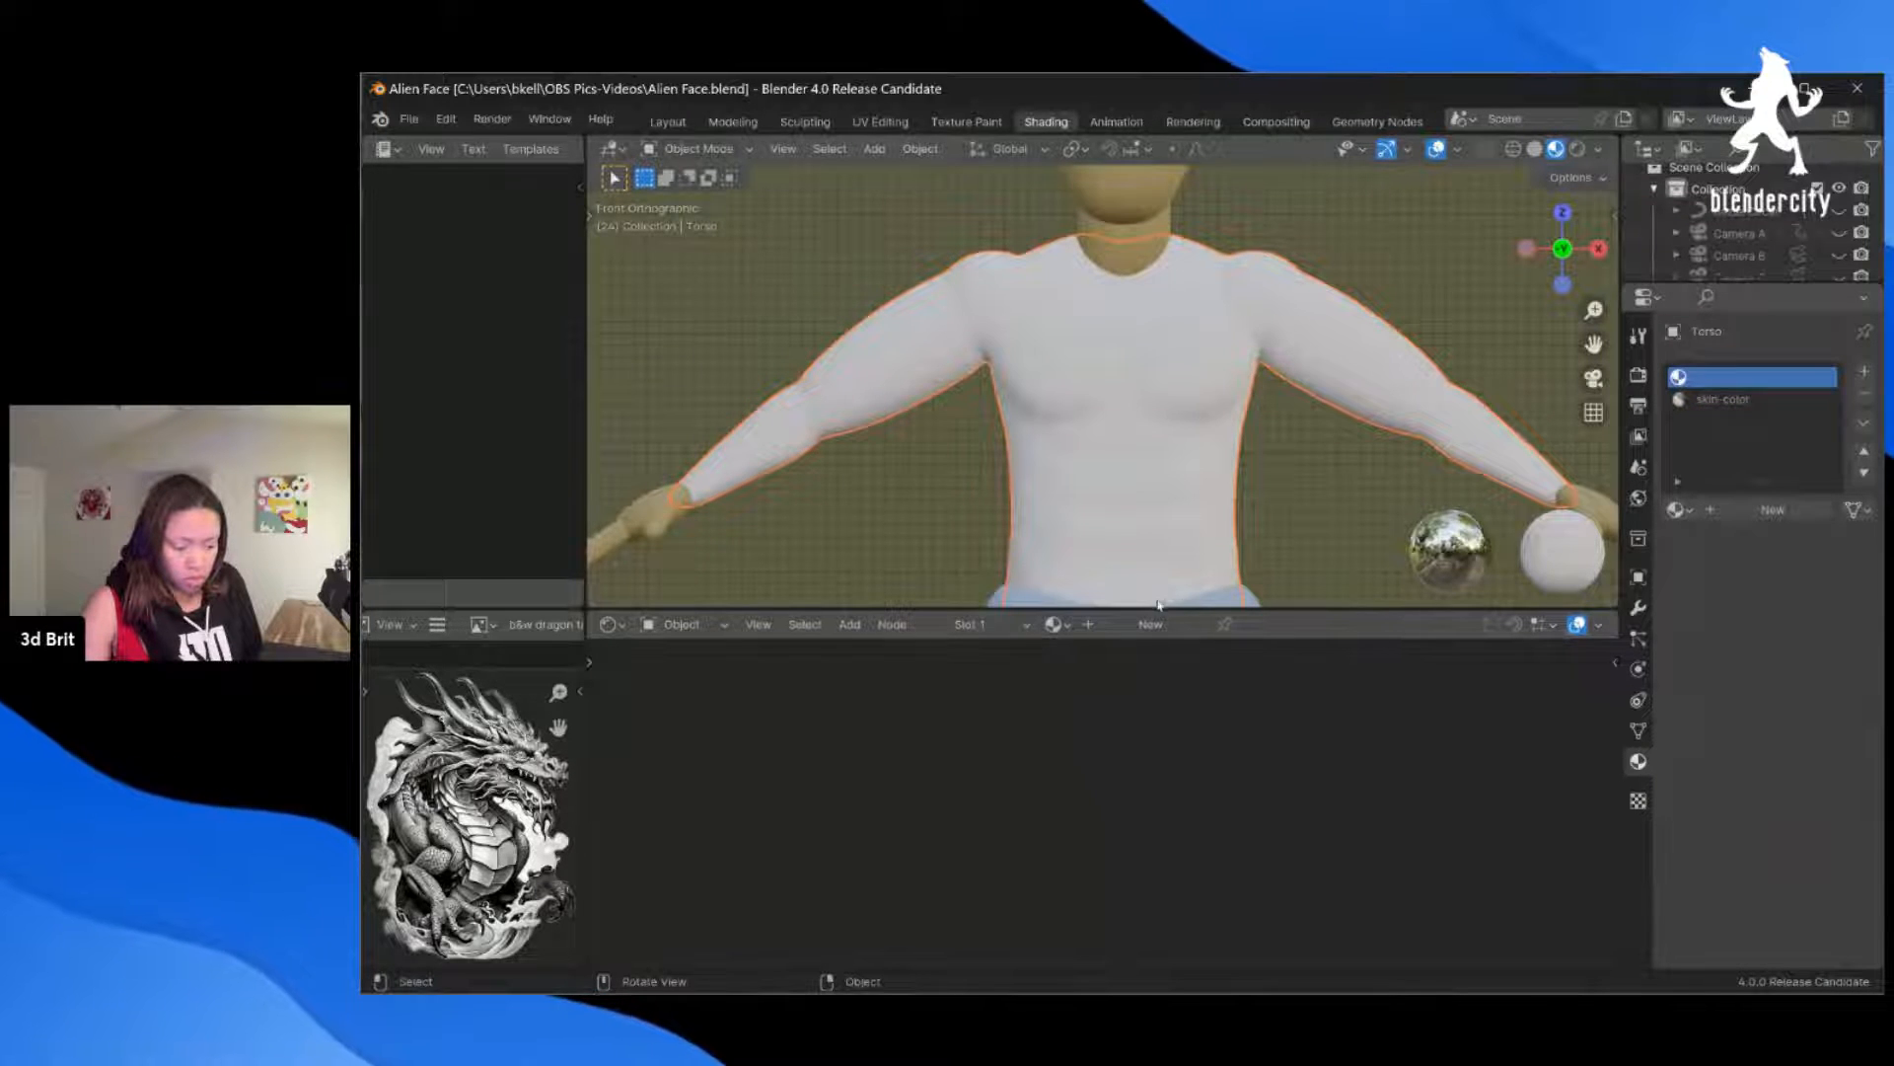
pyautogui.click(1865, 395)
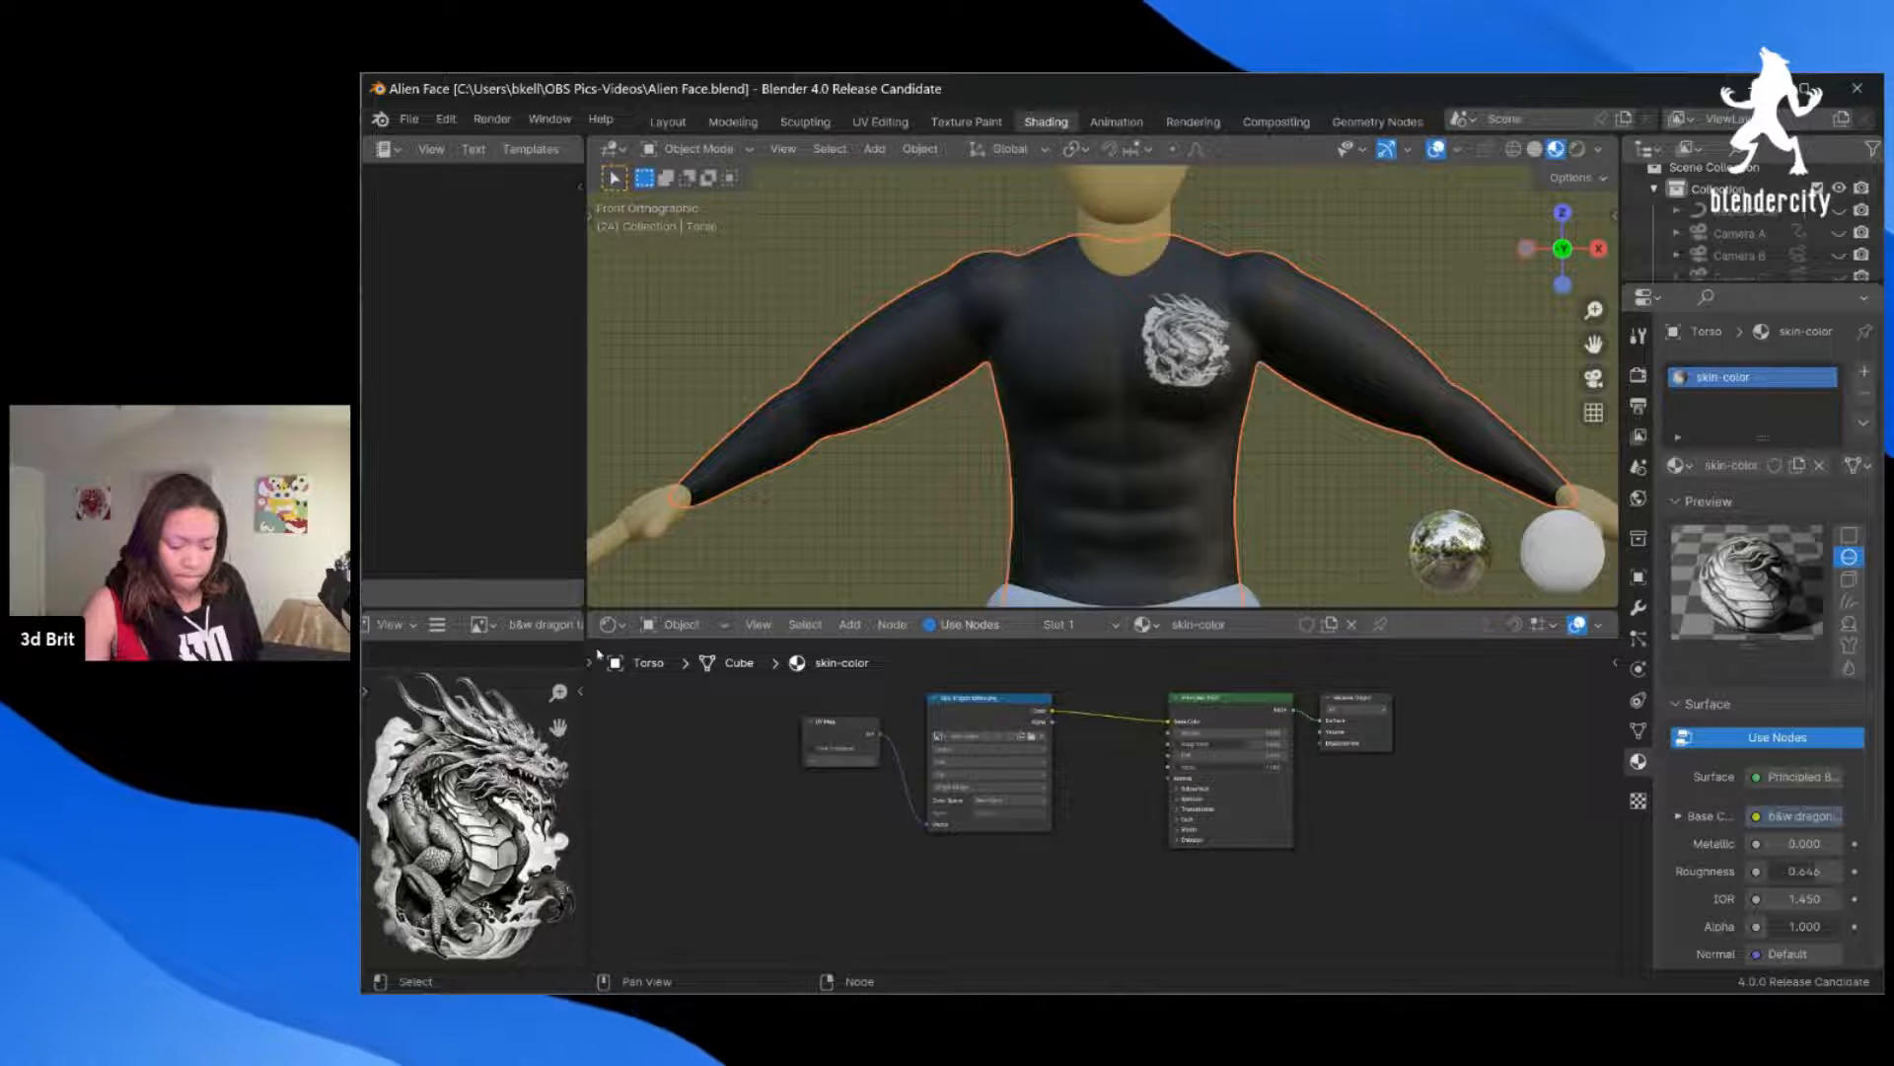
# Step: Add an Image Texture node below the dragon tattoo node and set its image to Skin Material Base Color
pyautogui.click(478, 624)
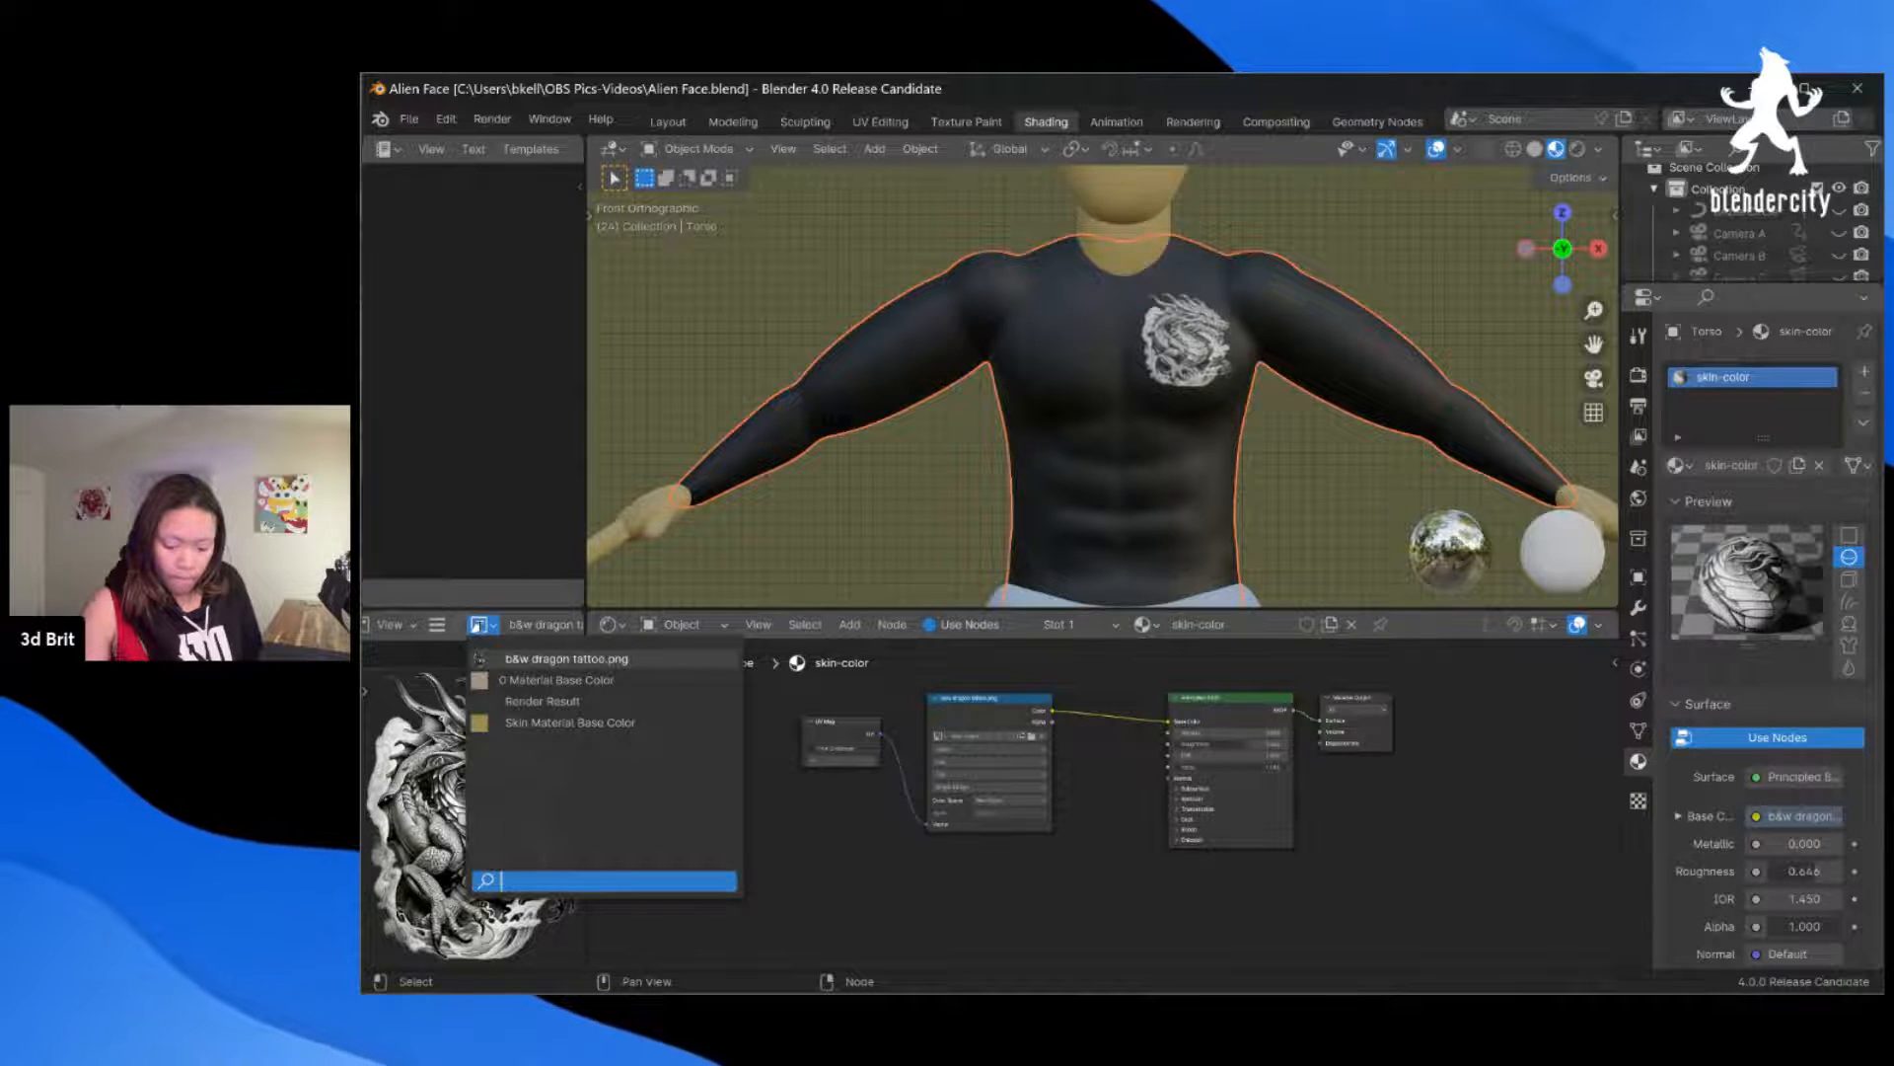
pyautogui.click(736, 885)
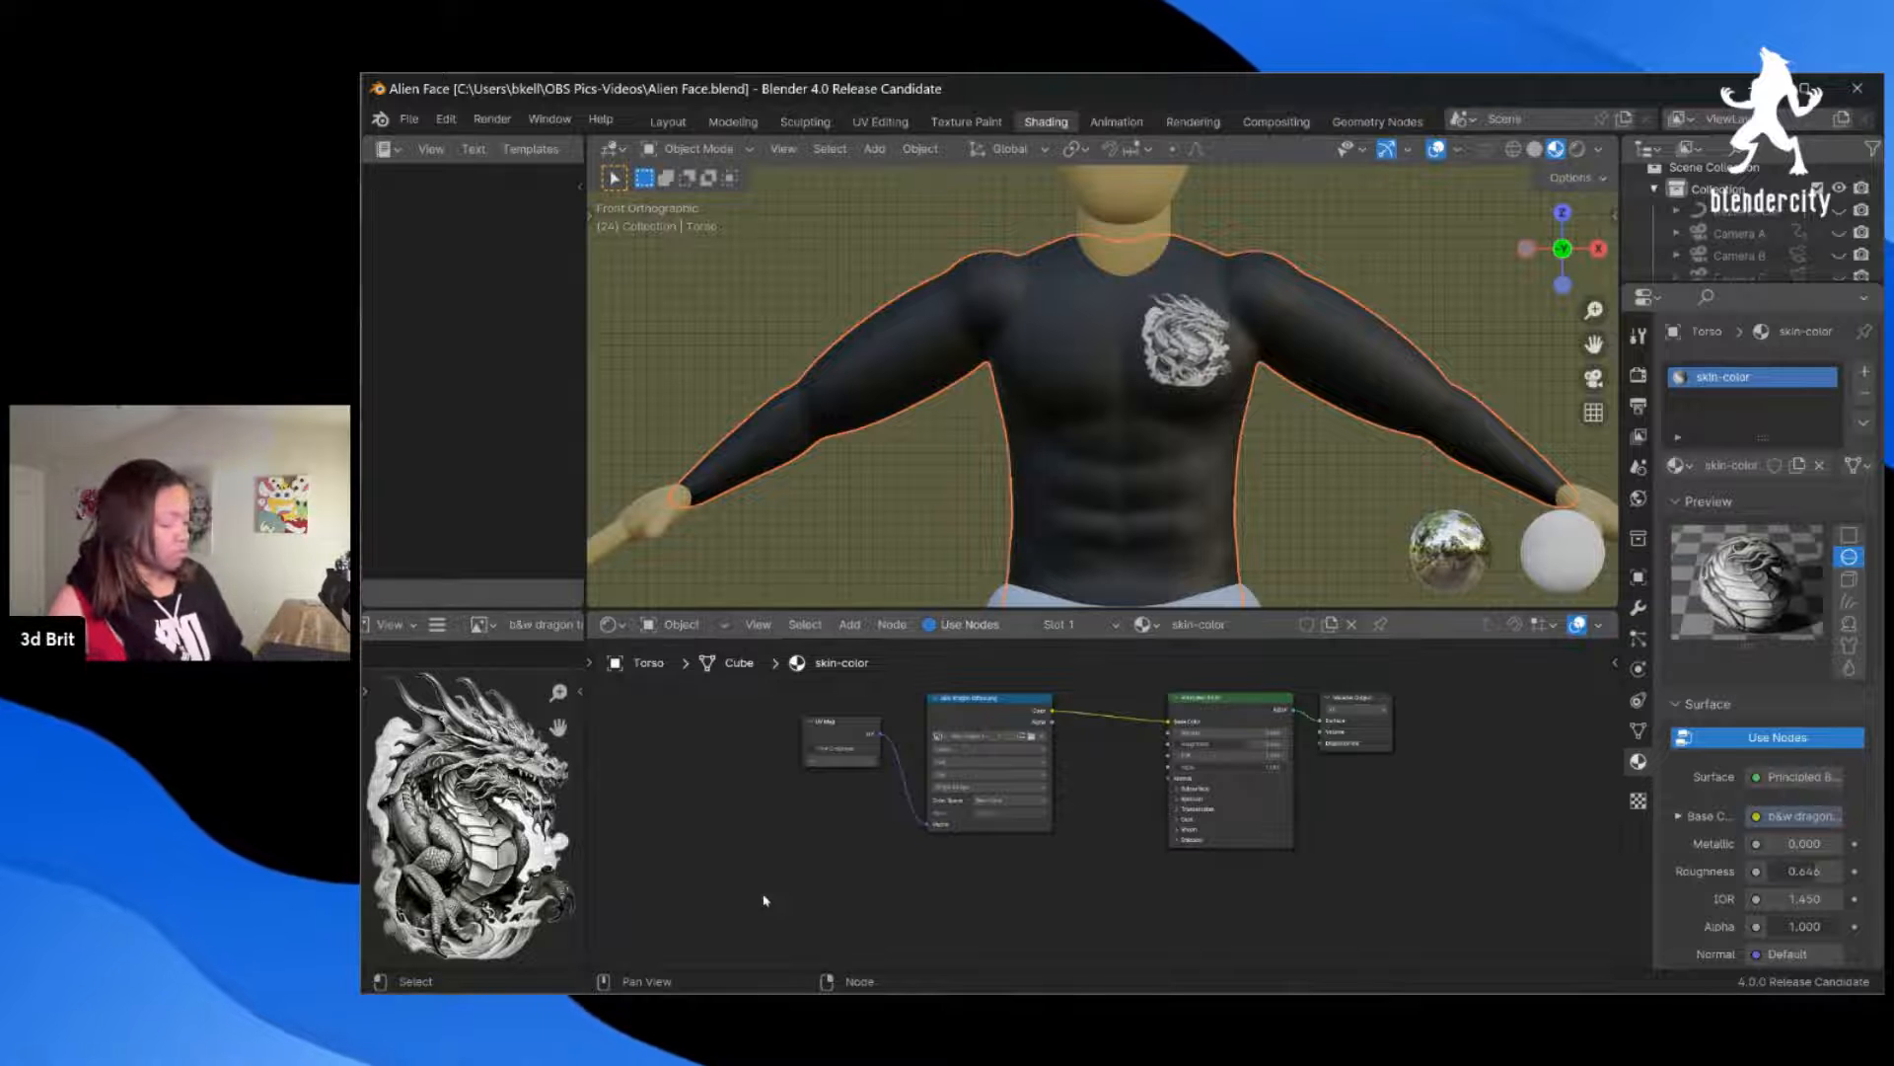
pyautogui.hotkey('shift', 'a')
pyautogui.moveTo(765, 900)
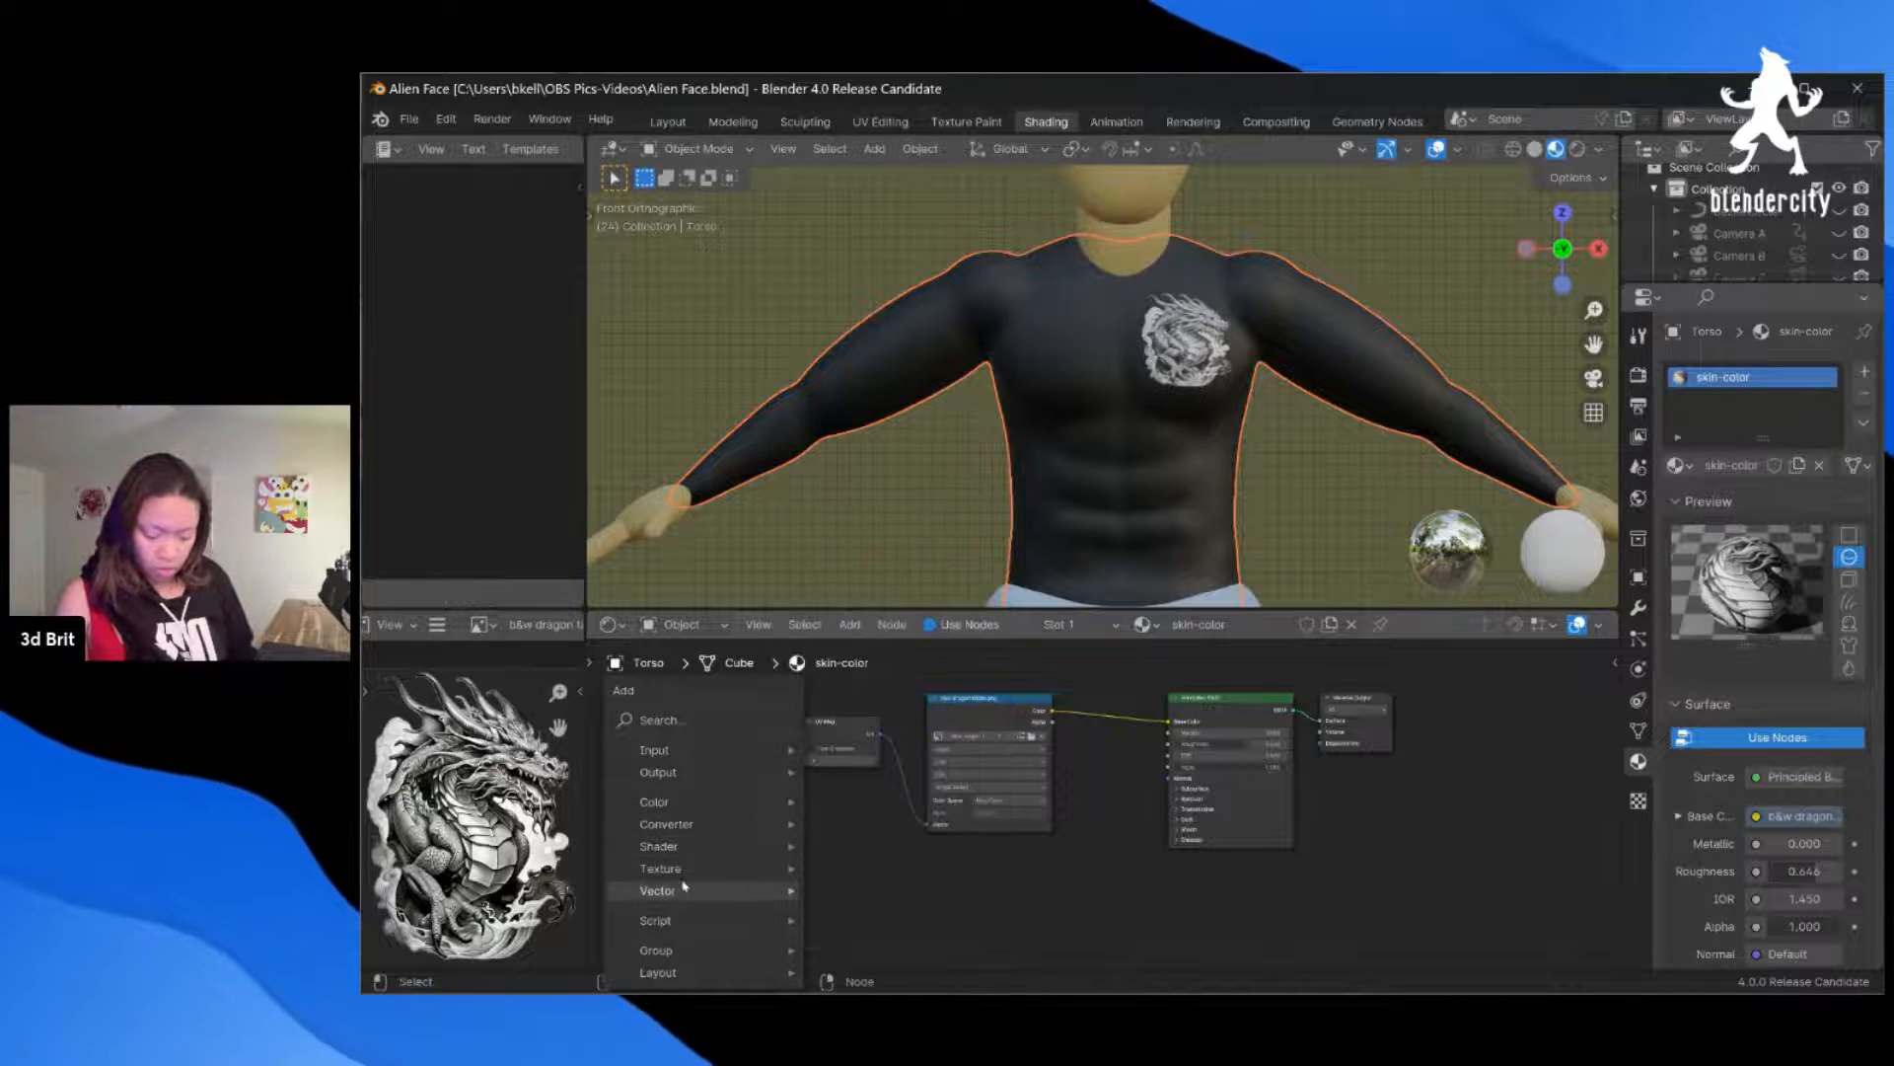
pyautogui.moveTo(681, 871)
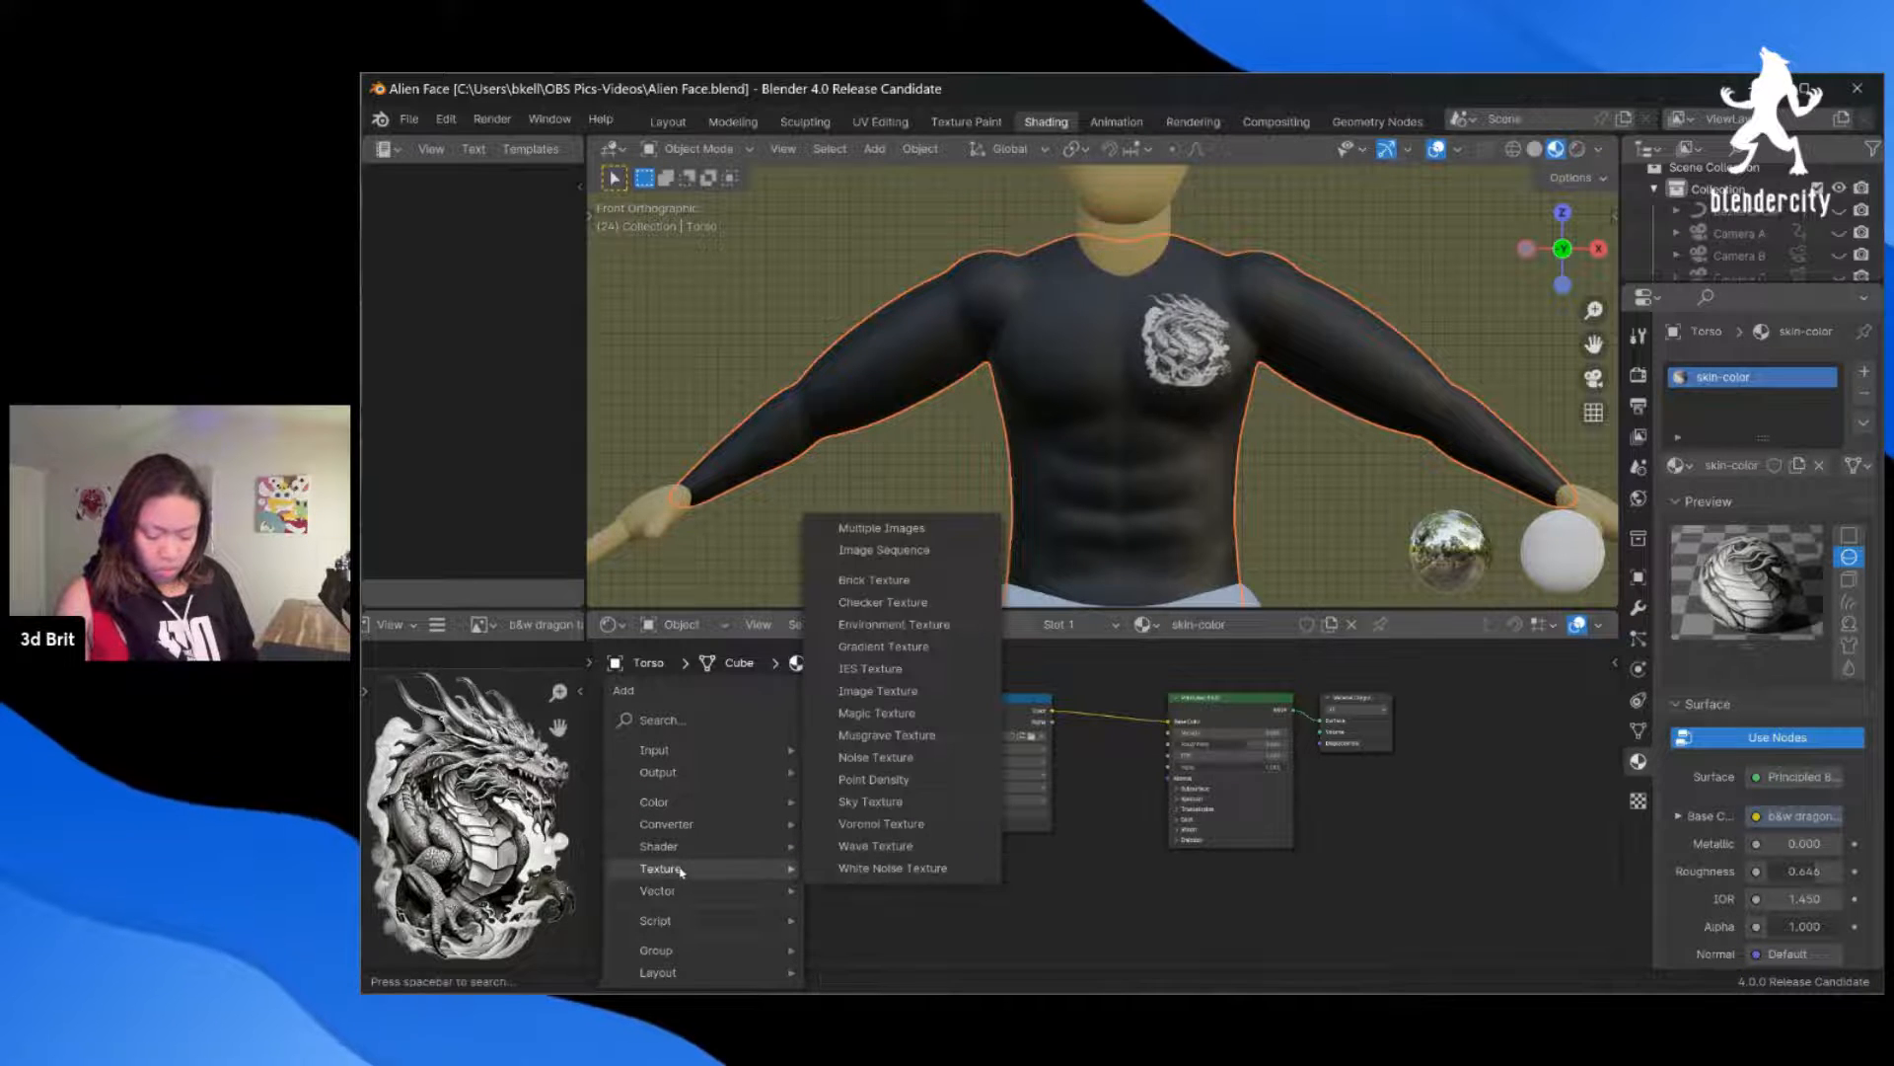
pyautogui.click(888, 693)
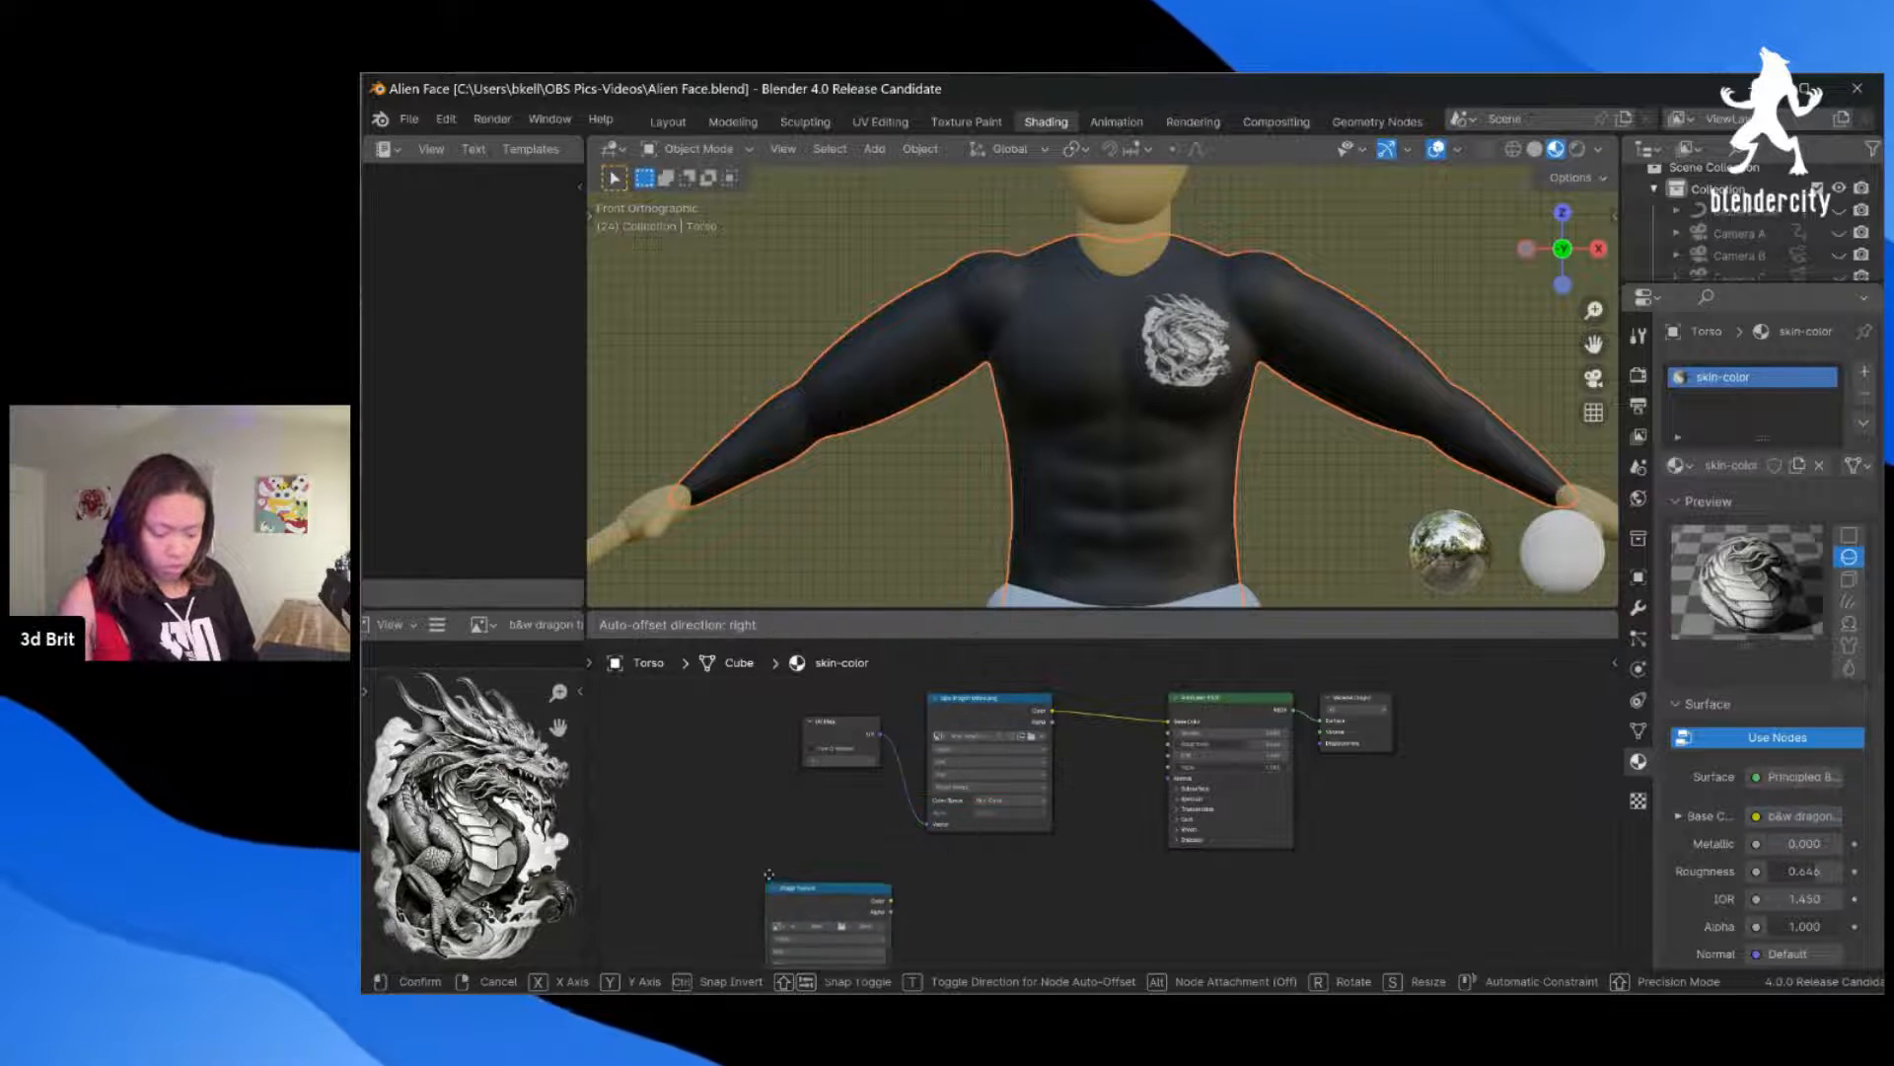
pyautogui.click(959, 908)
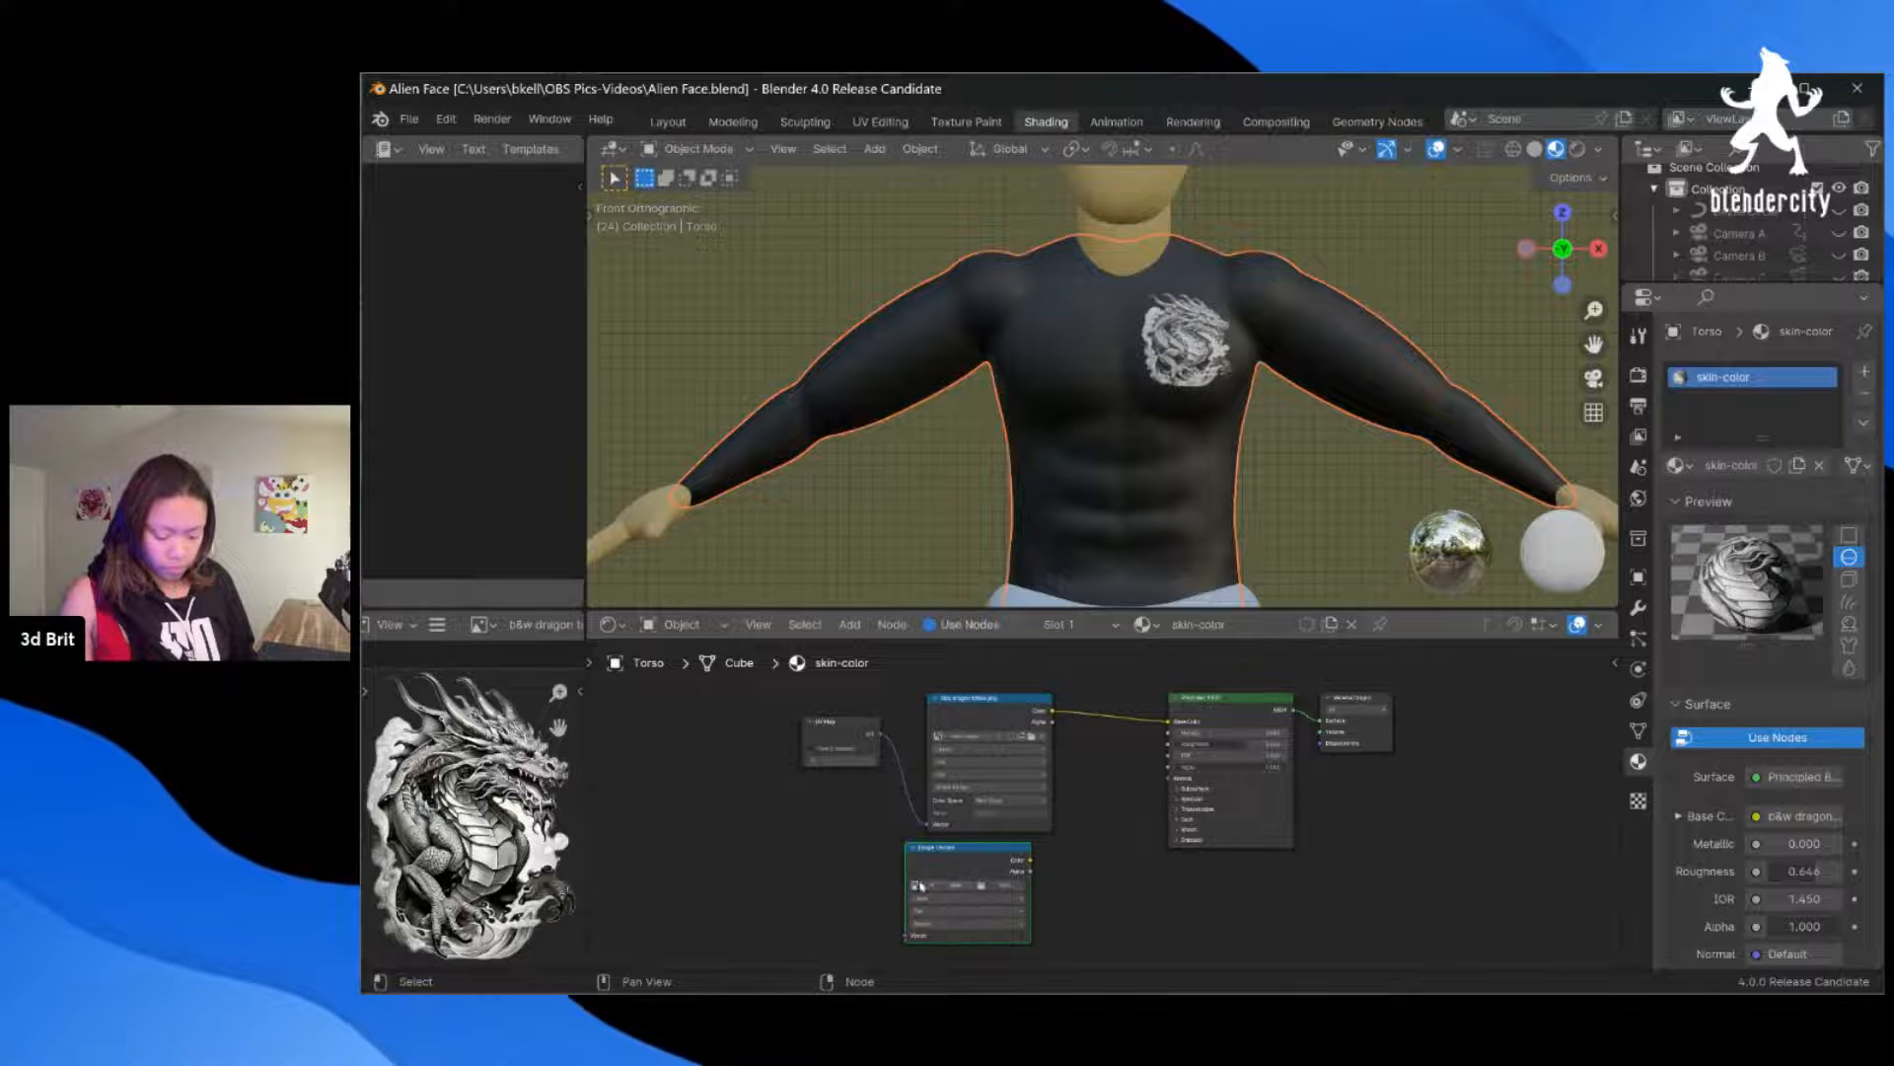
pyautogui.click(920, 885)
pyautogui.click(944, 804)
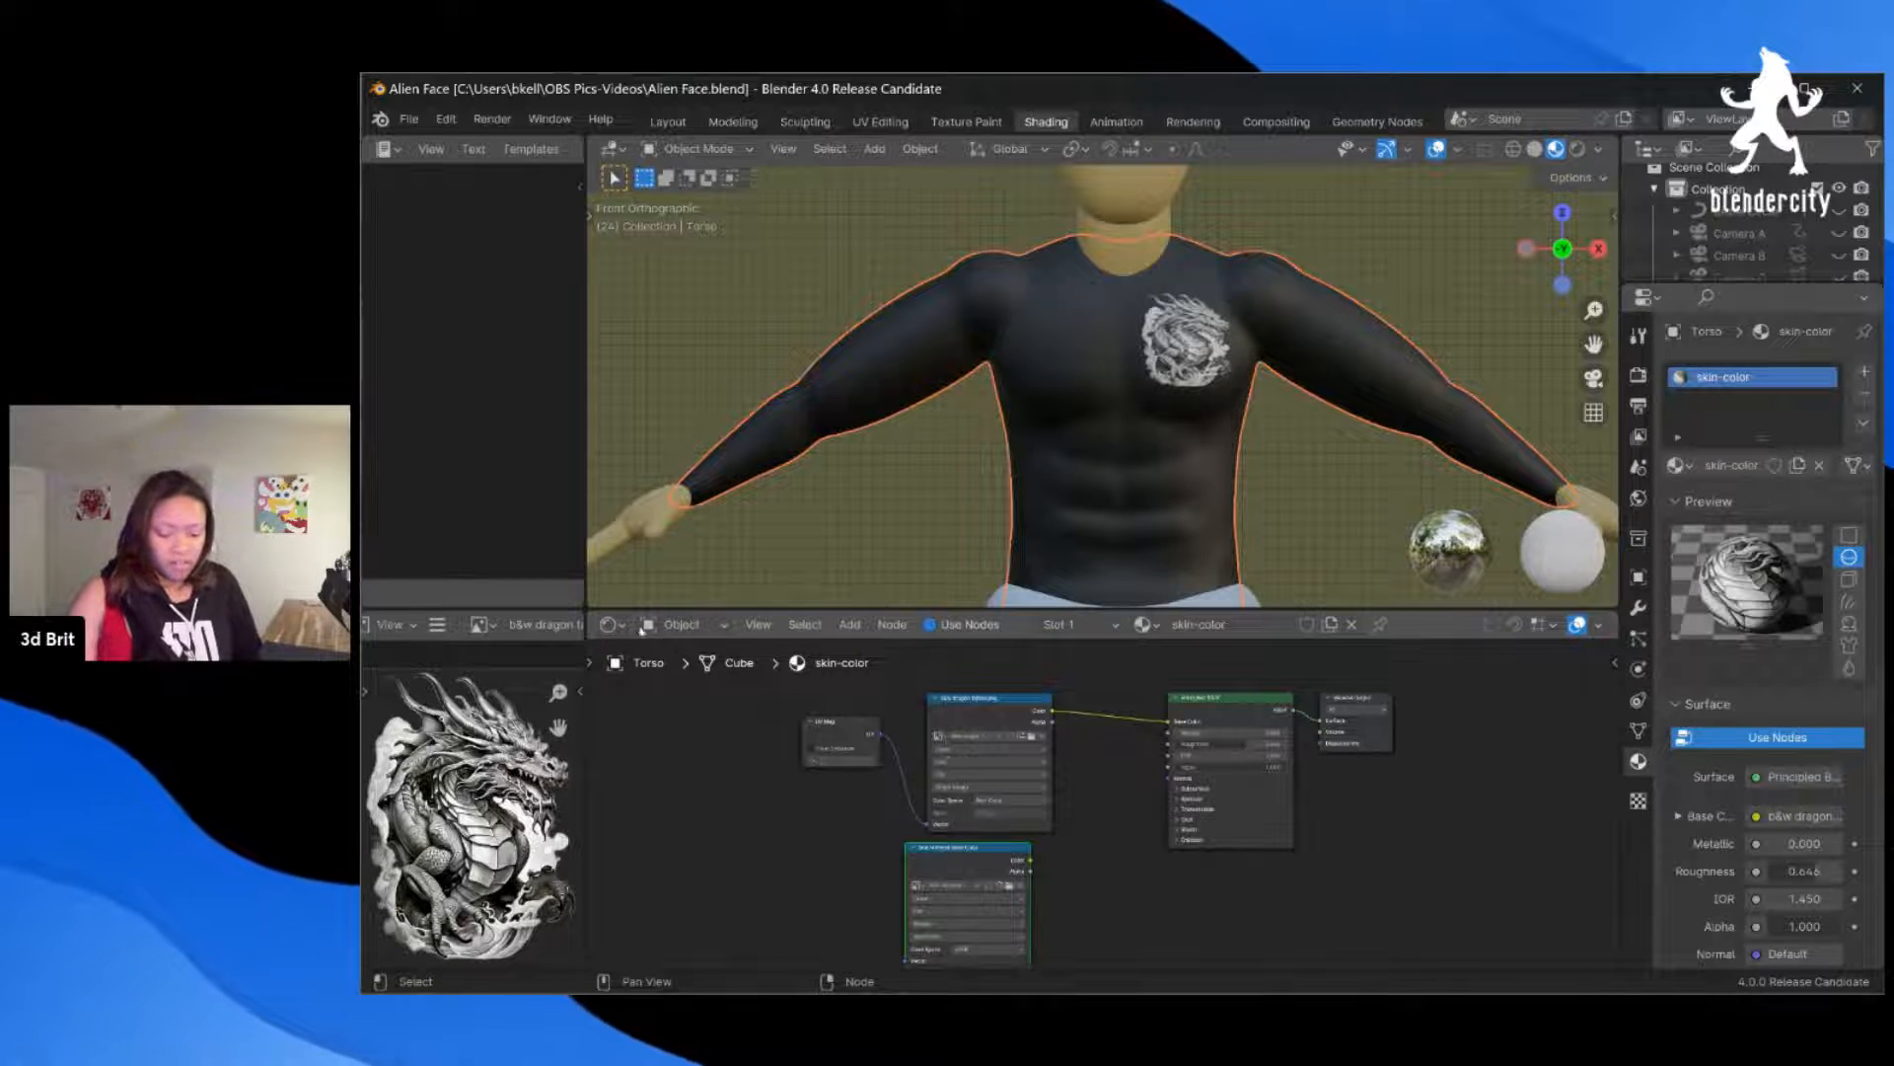
pyautogui.click(609, 625)
pyautogui.click(609, 625)
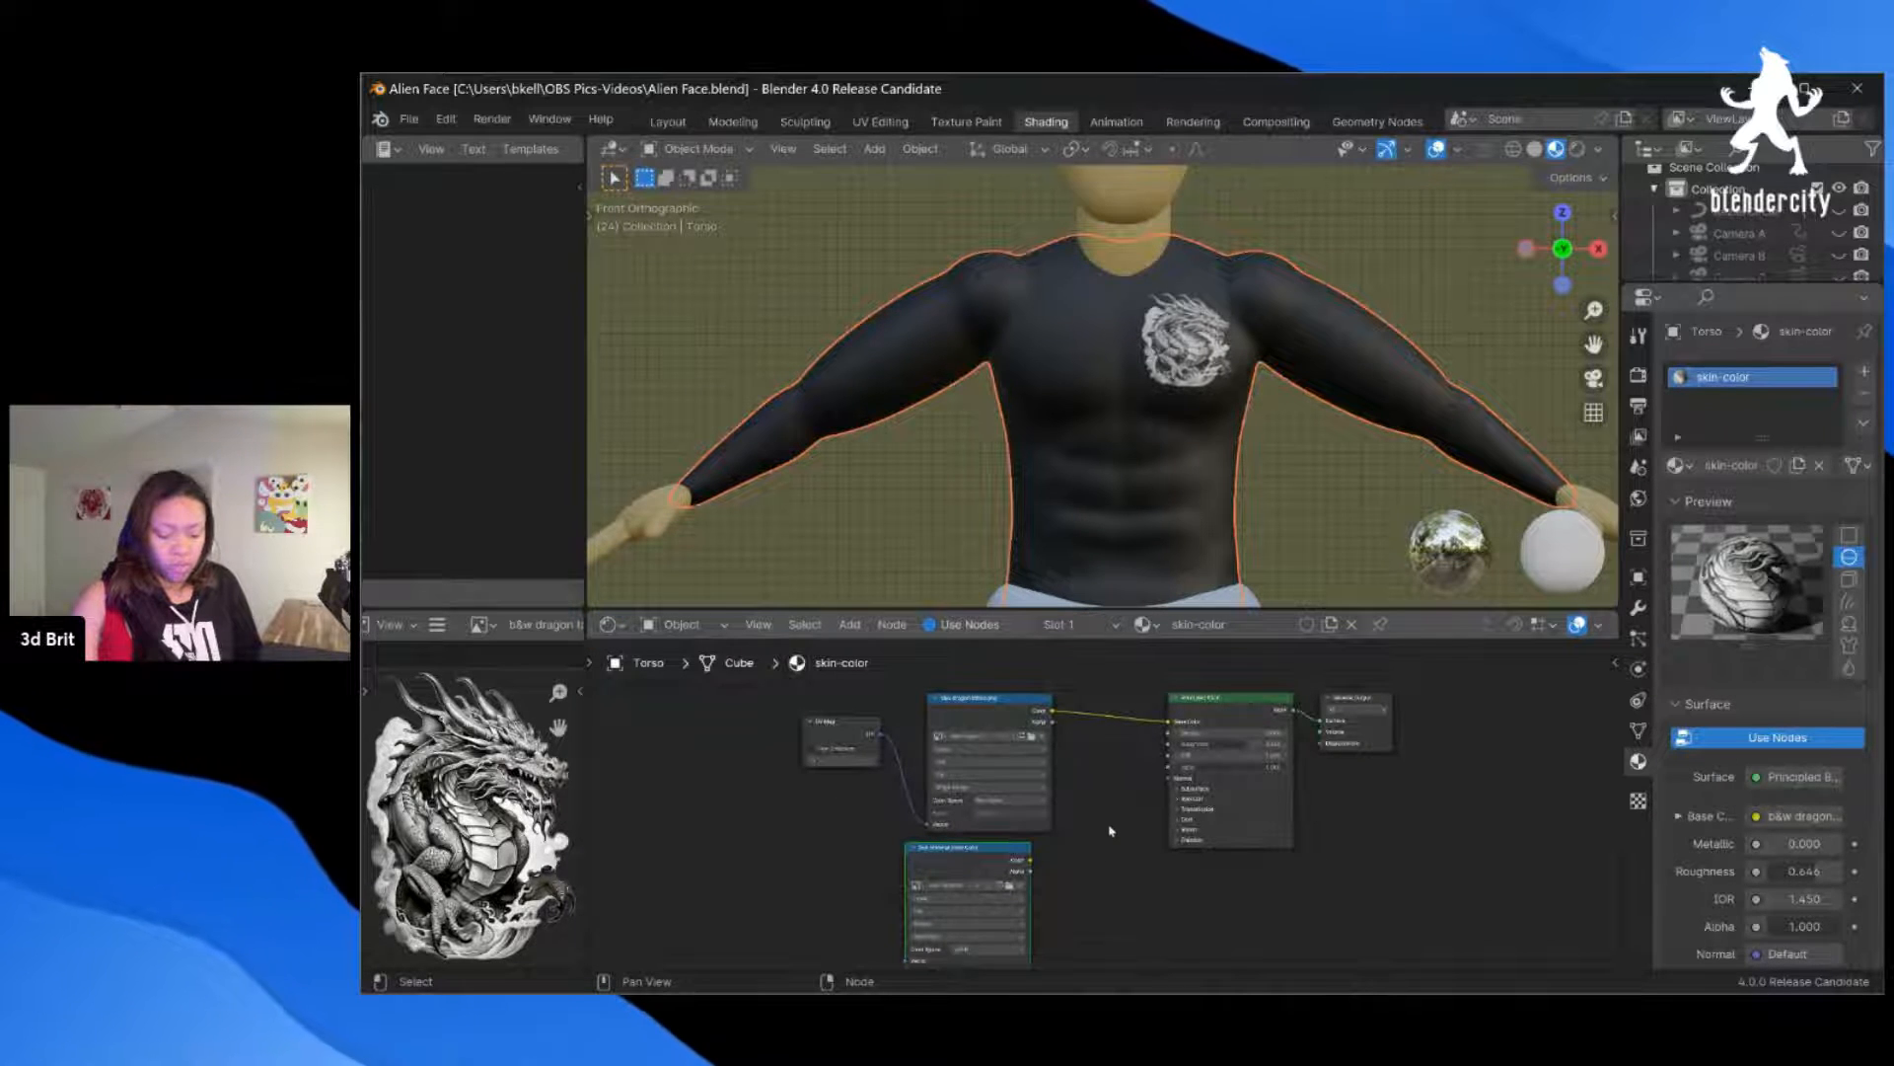
# Step: Insert a Mix Color node between the dragon texture and the Principled BSDF base color, and connect the skin texture's color to its second color input
pyautogui.hotkey('shift', 'a')
pyautogui.moveTo(1112, 829)
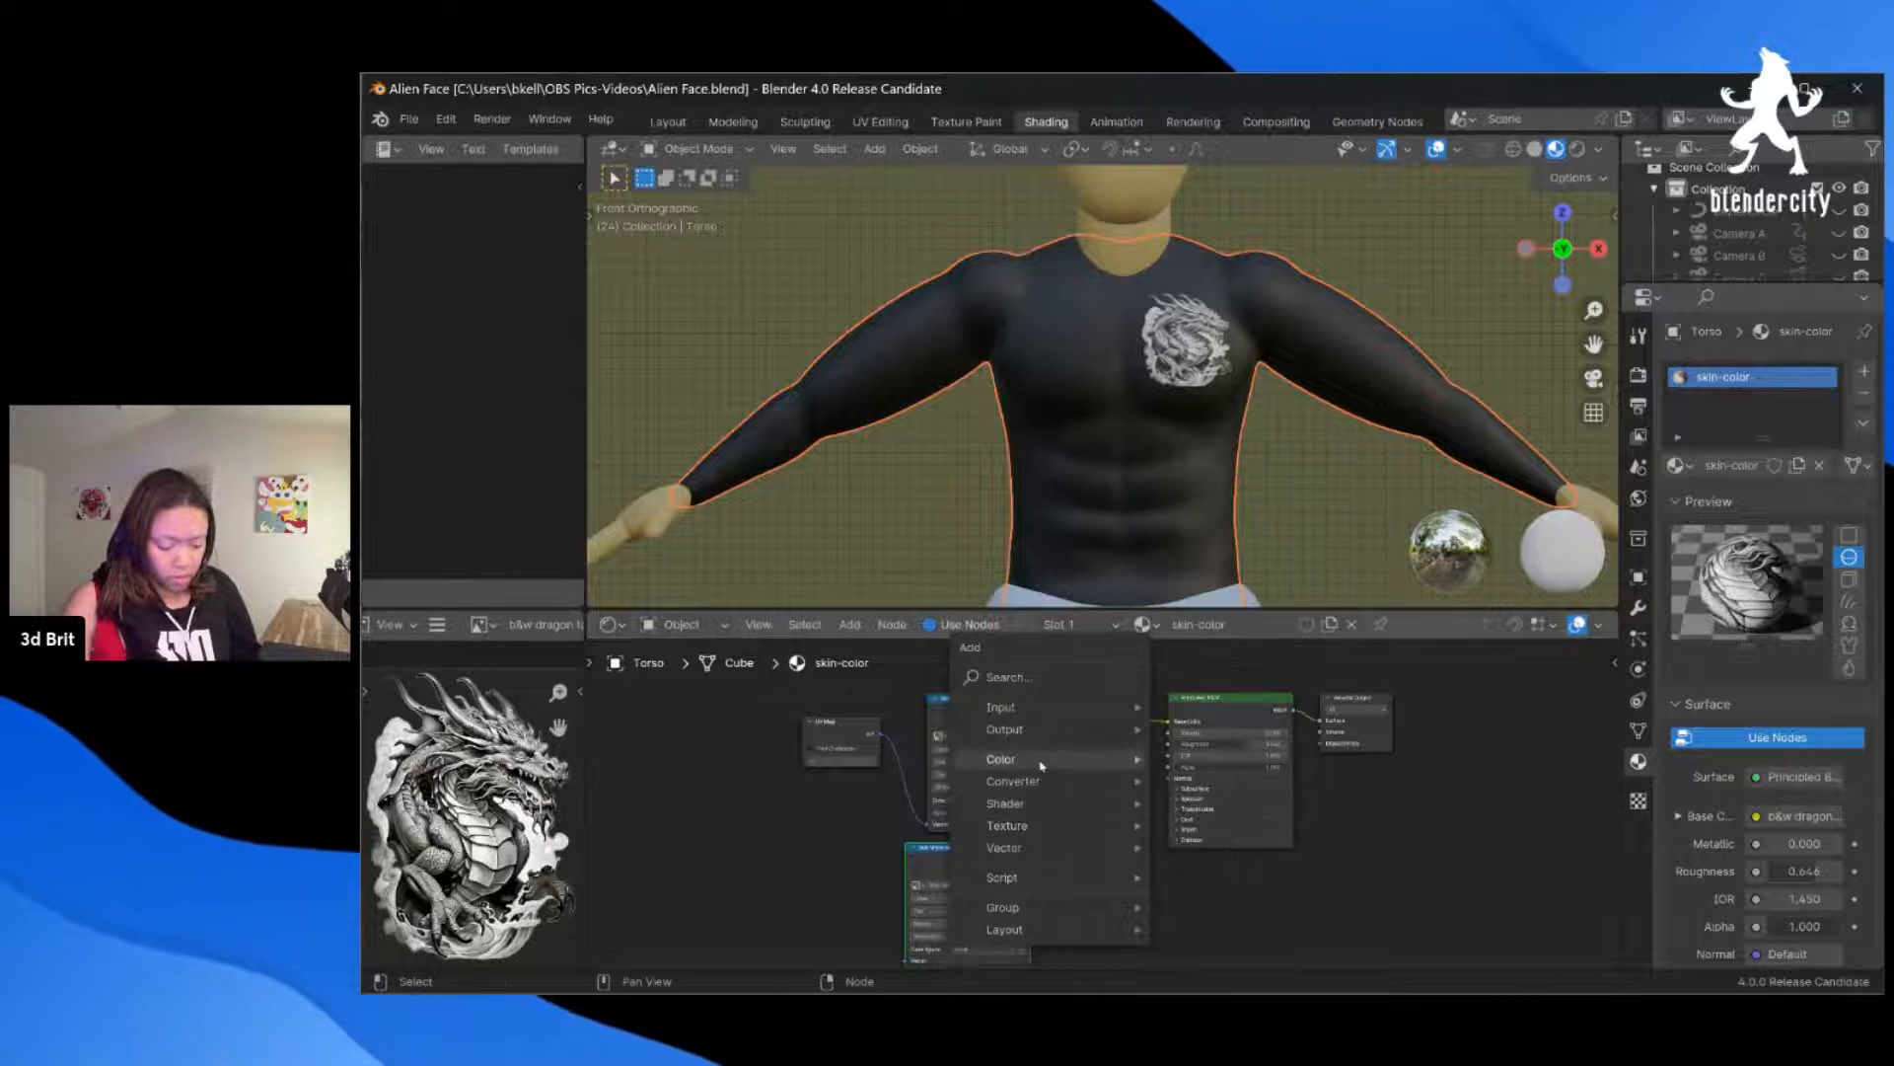
pyautogui.moveTo(1026, 758)
pyautogui.click(1219, 870)
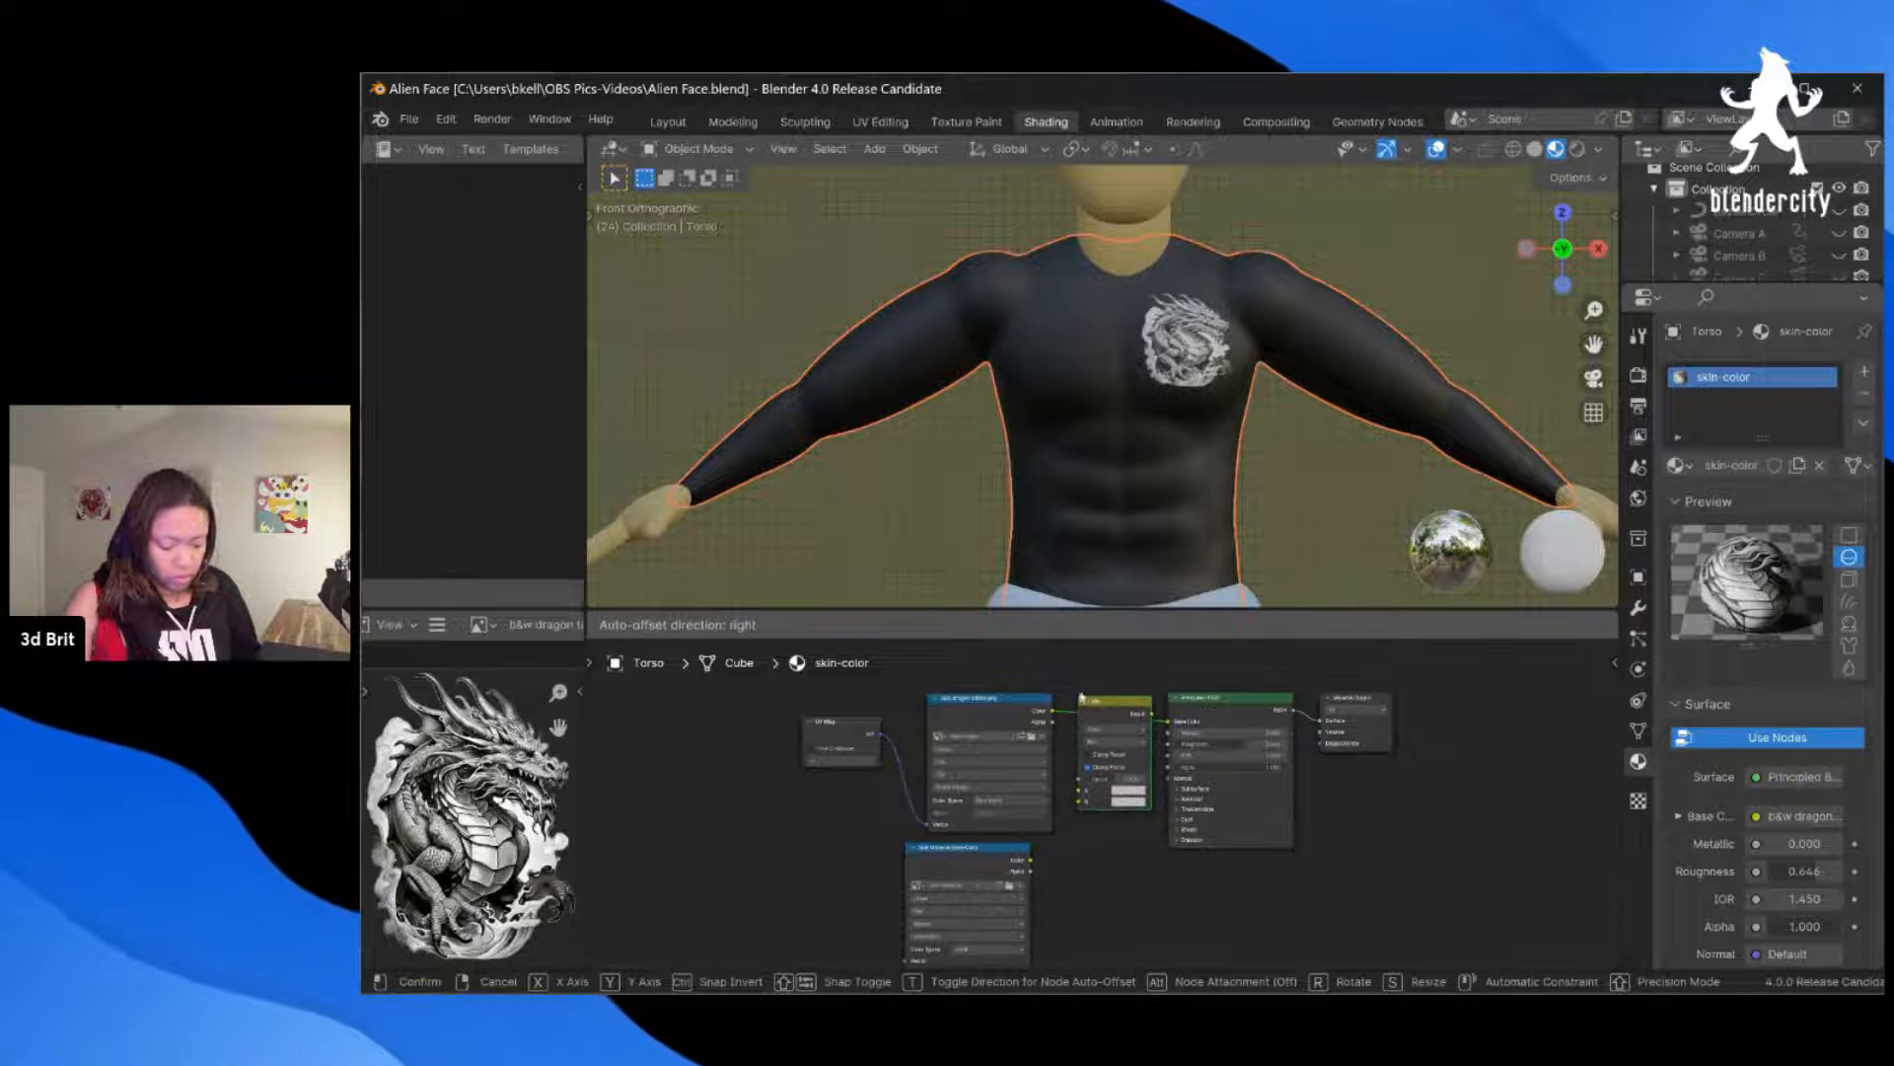
pyautogui.click(1091, 685)
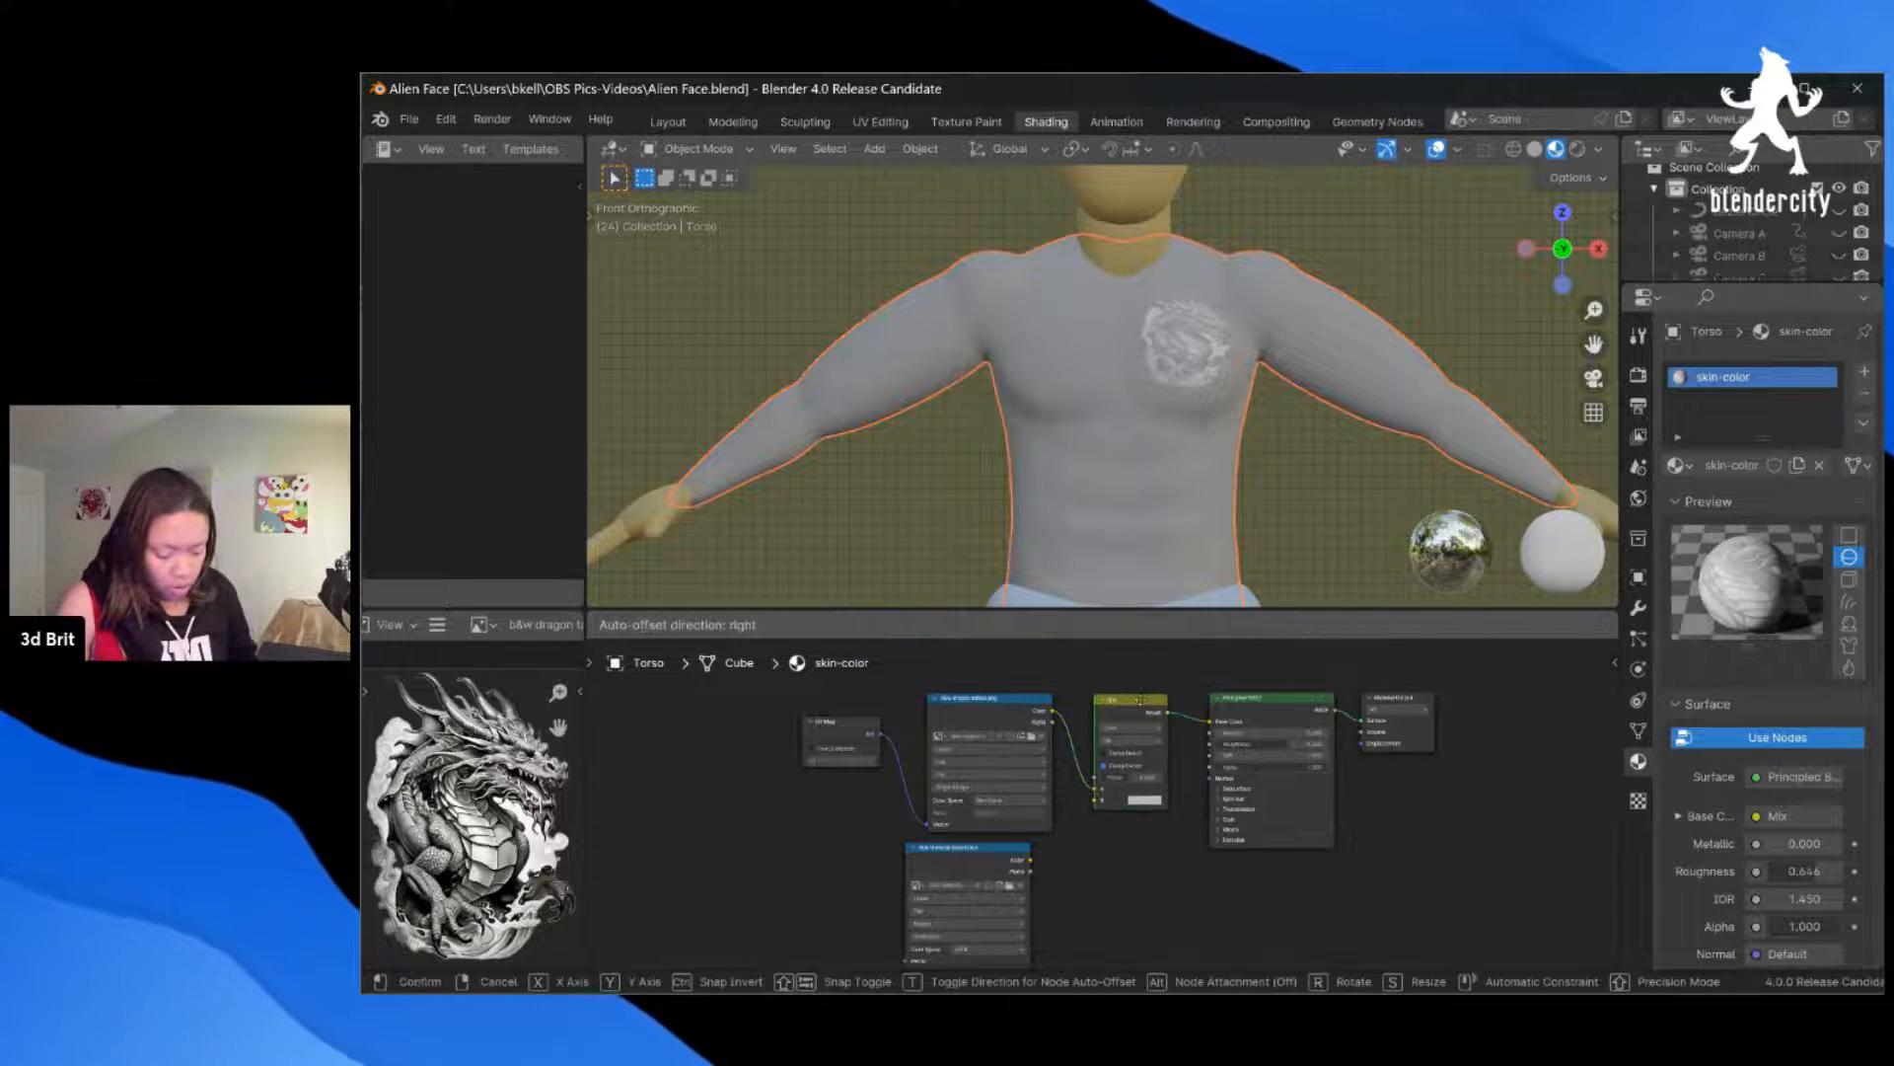
pyautogui.moveTo(1030, 859); pyautogui.dragTo(1099, 817)
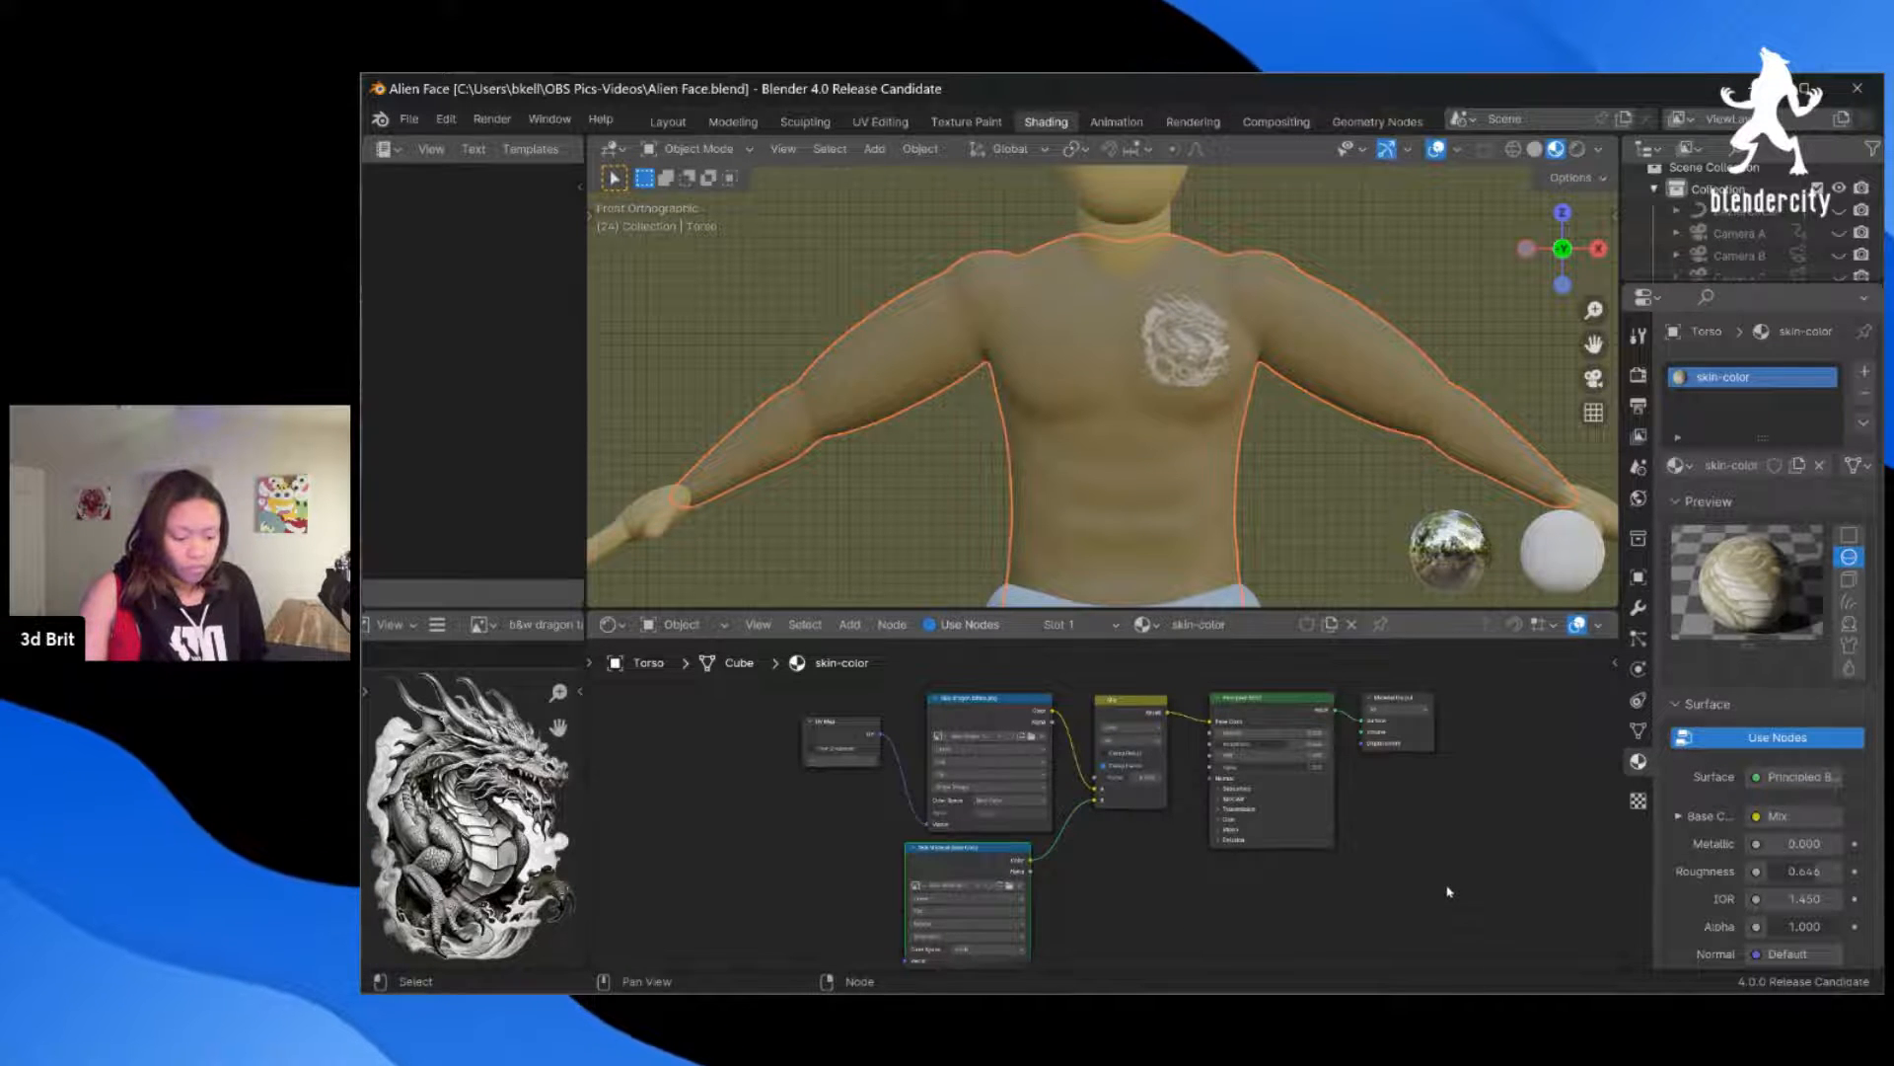
# Step: Adjust the Mix node's factor to balance the dragon tattoo against the skin color on the torso
pyautogui.click(1354, 480)
pyautogui.scroll(-3, 1354, 481)
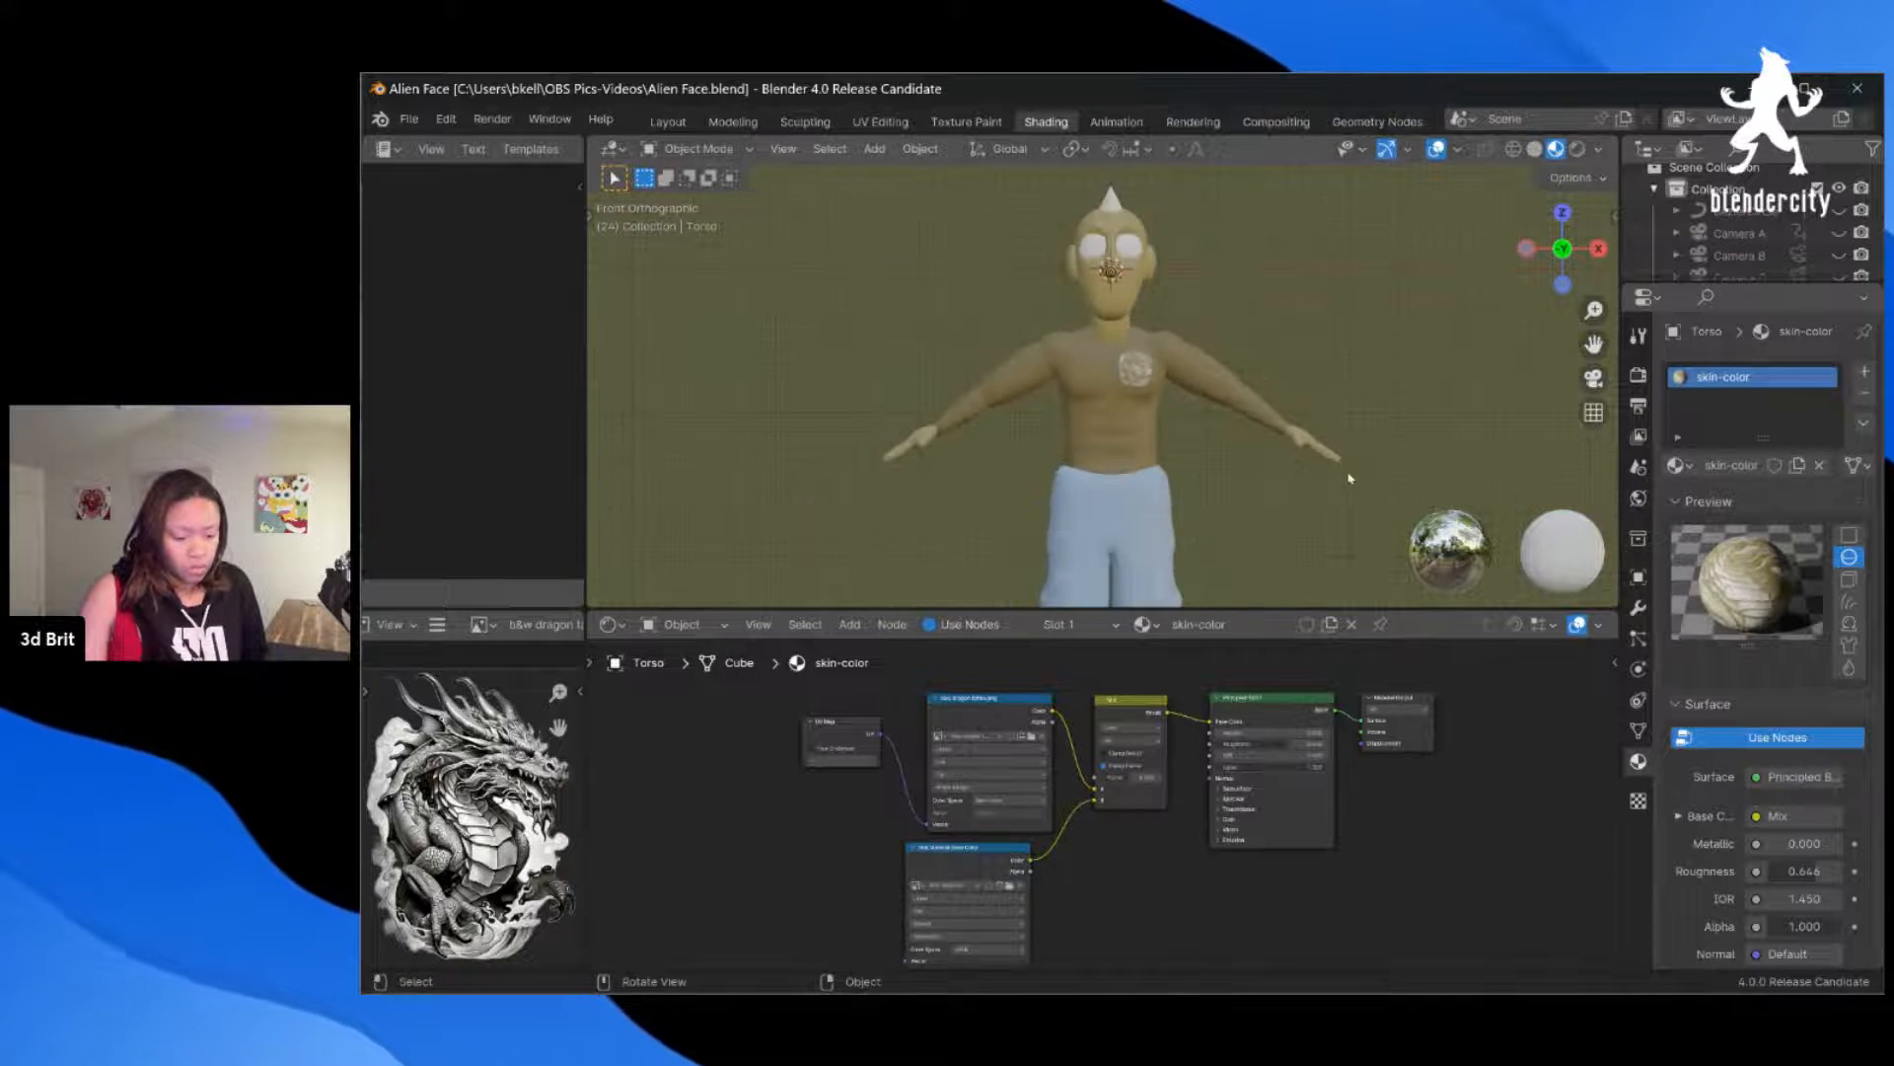
pyautogui.scroll(5, 1355, 481)
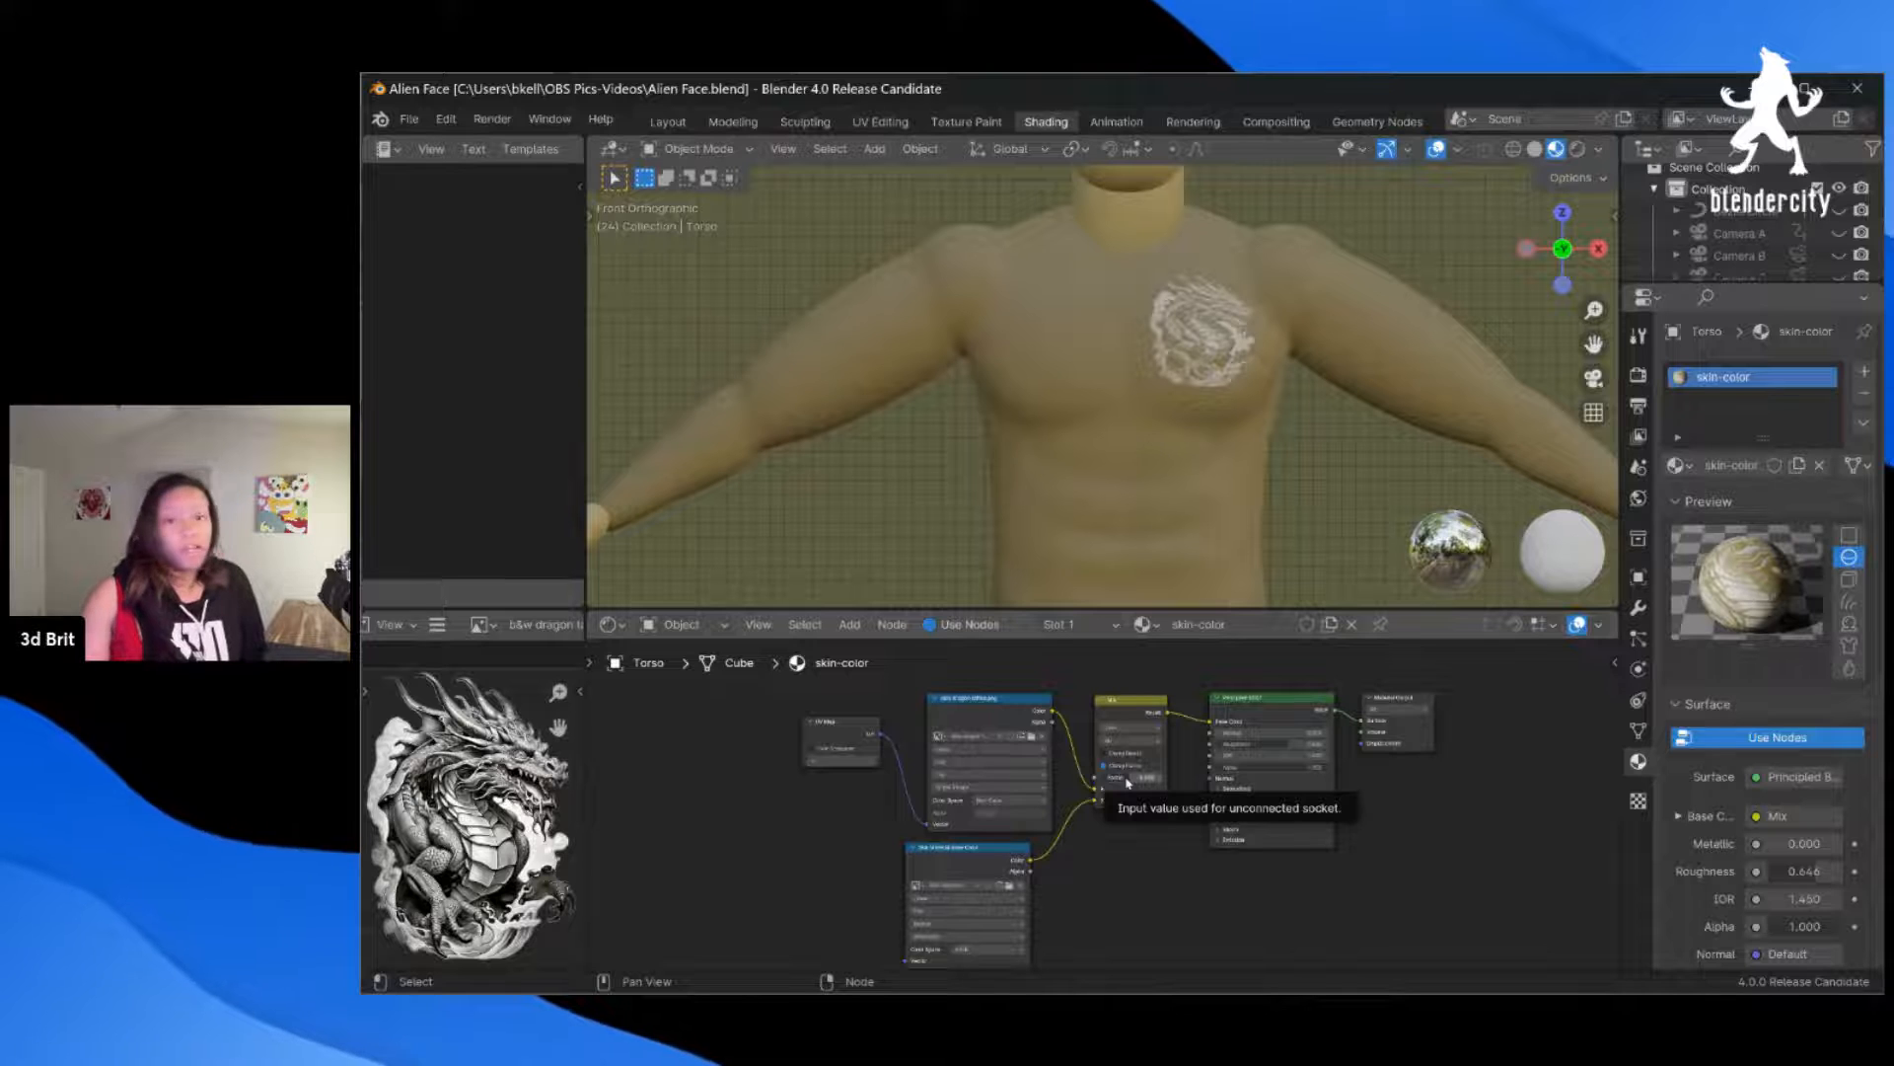
pyautogui.moveTo(1131, 781); pyautogui.dragTo(1132, 781)
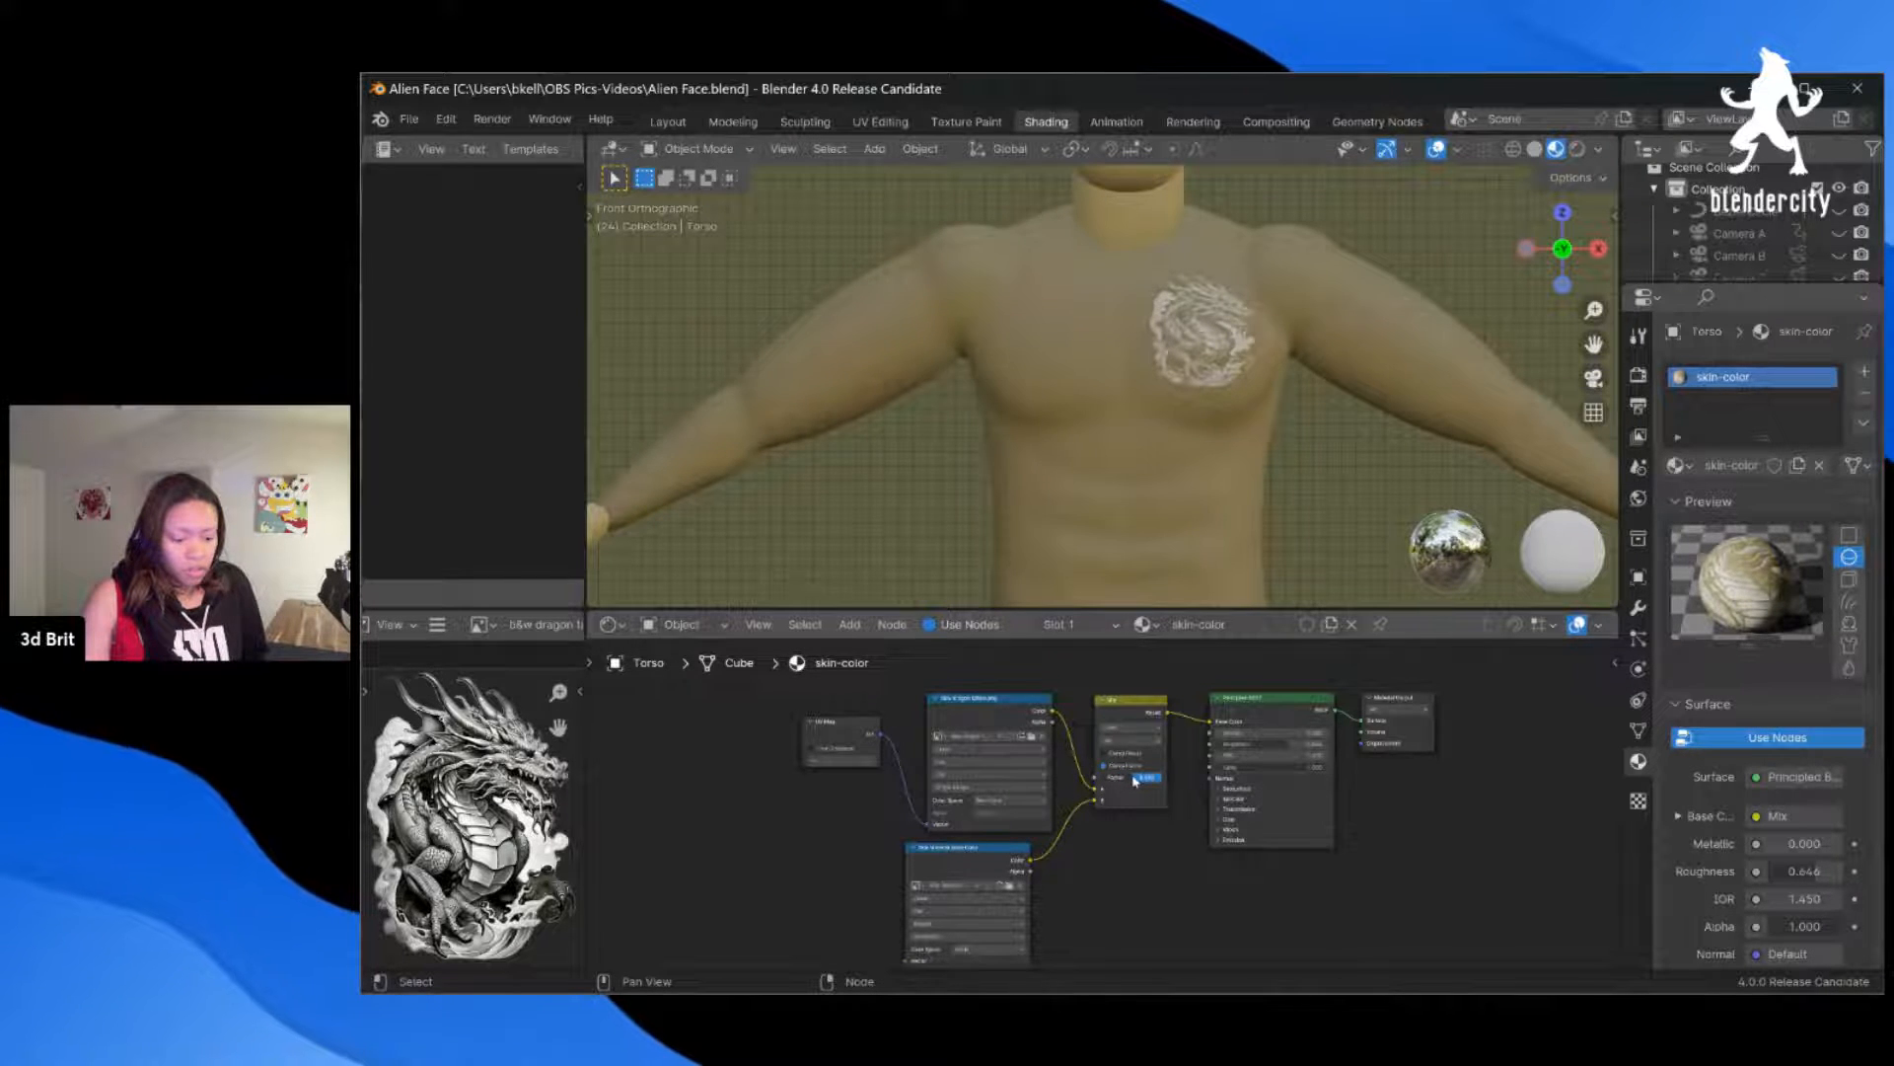
pyautogui.moveTo(1135, 780); pyautogui.dragTo(1136, 780)
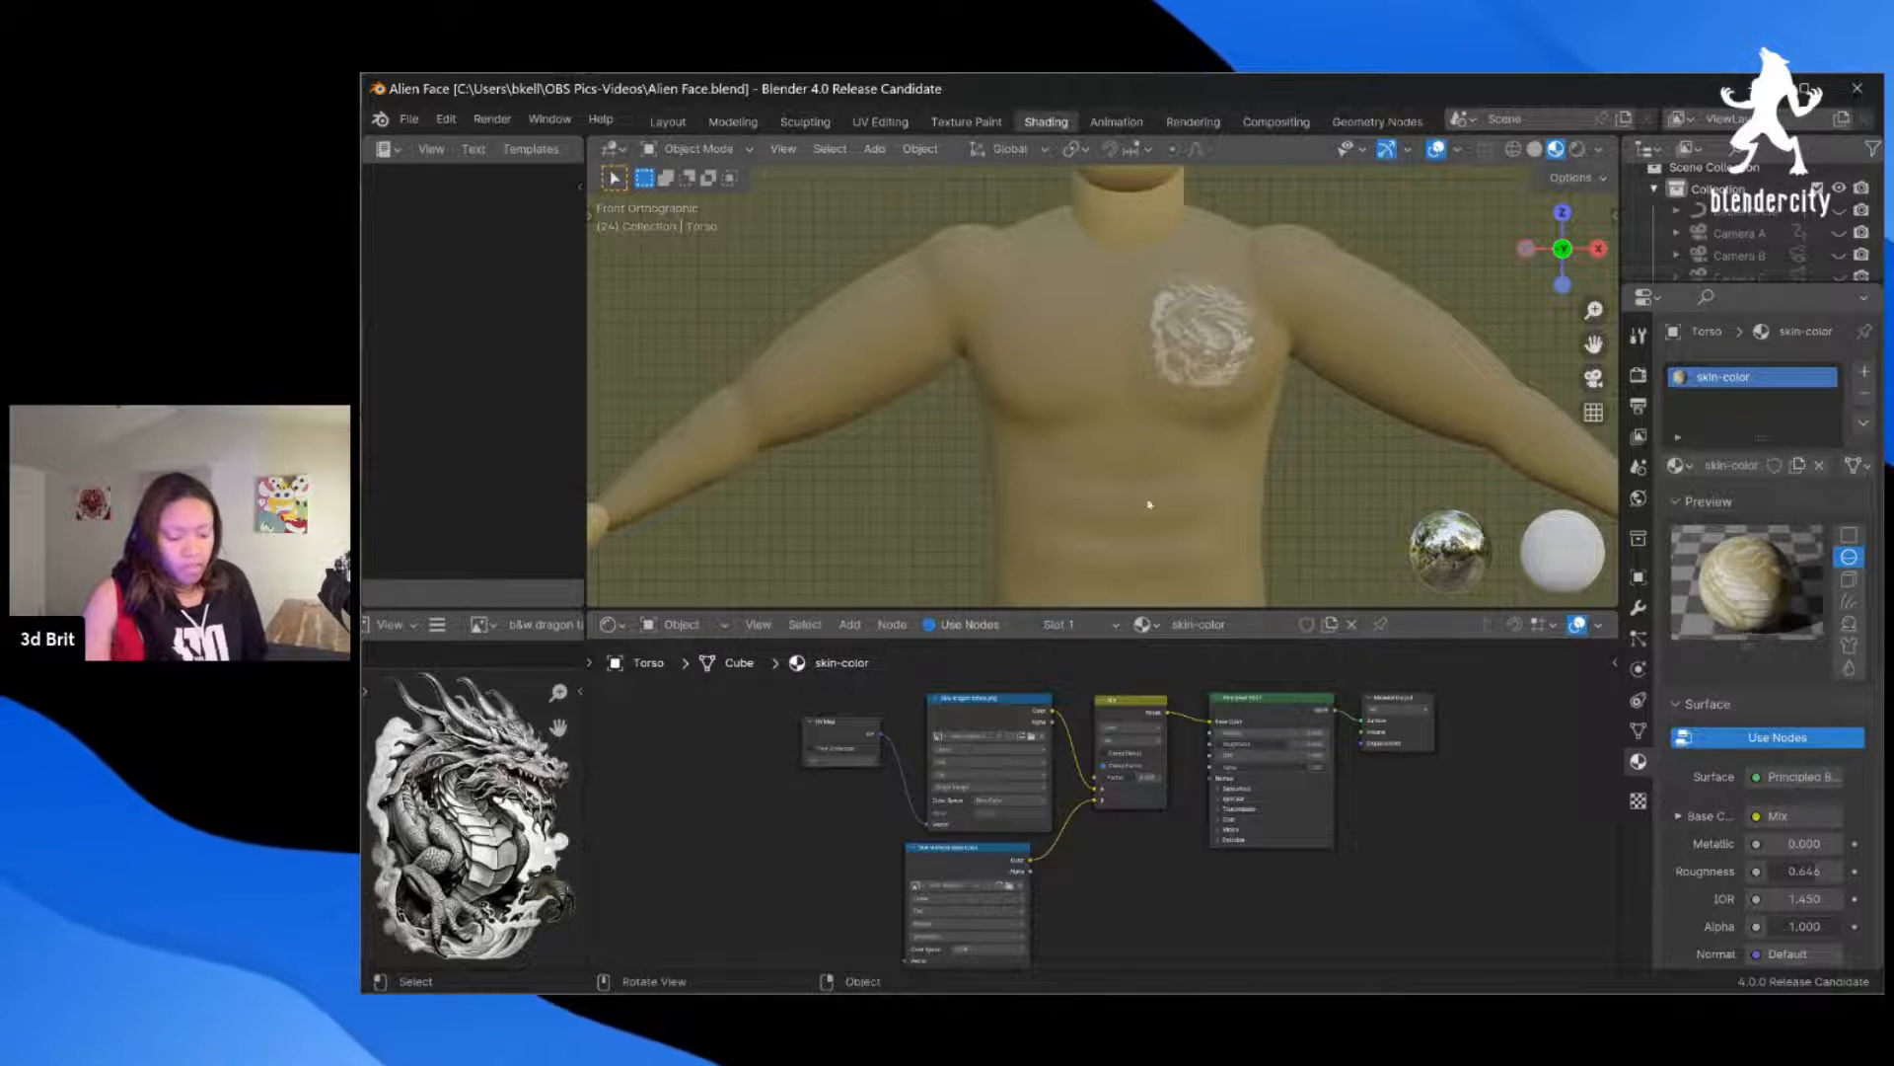
# Step: Examine the chest tattoo closely and check the dragon texture's color space choices and the skin texture's extension options
pyautogui.scroll(3, 1219, 438)
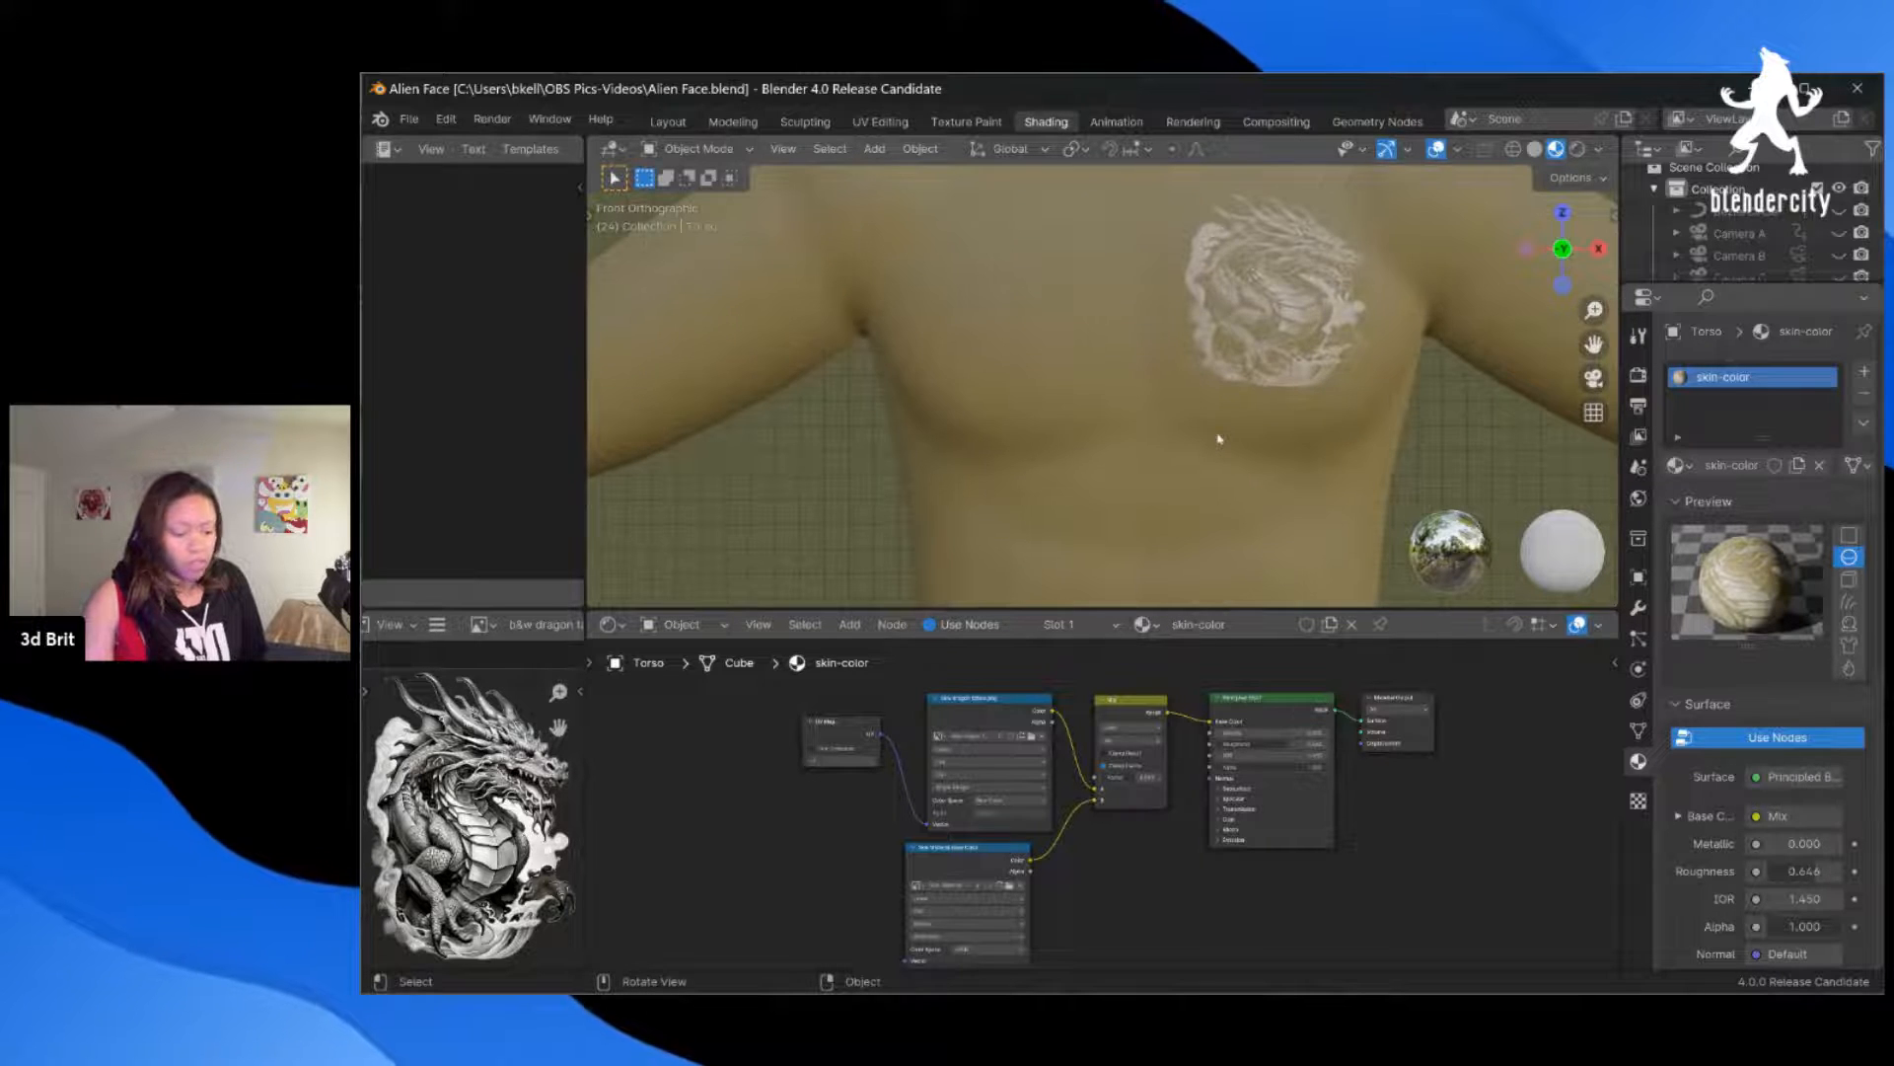
pyautogui.scroll(-3, 1219, 438)
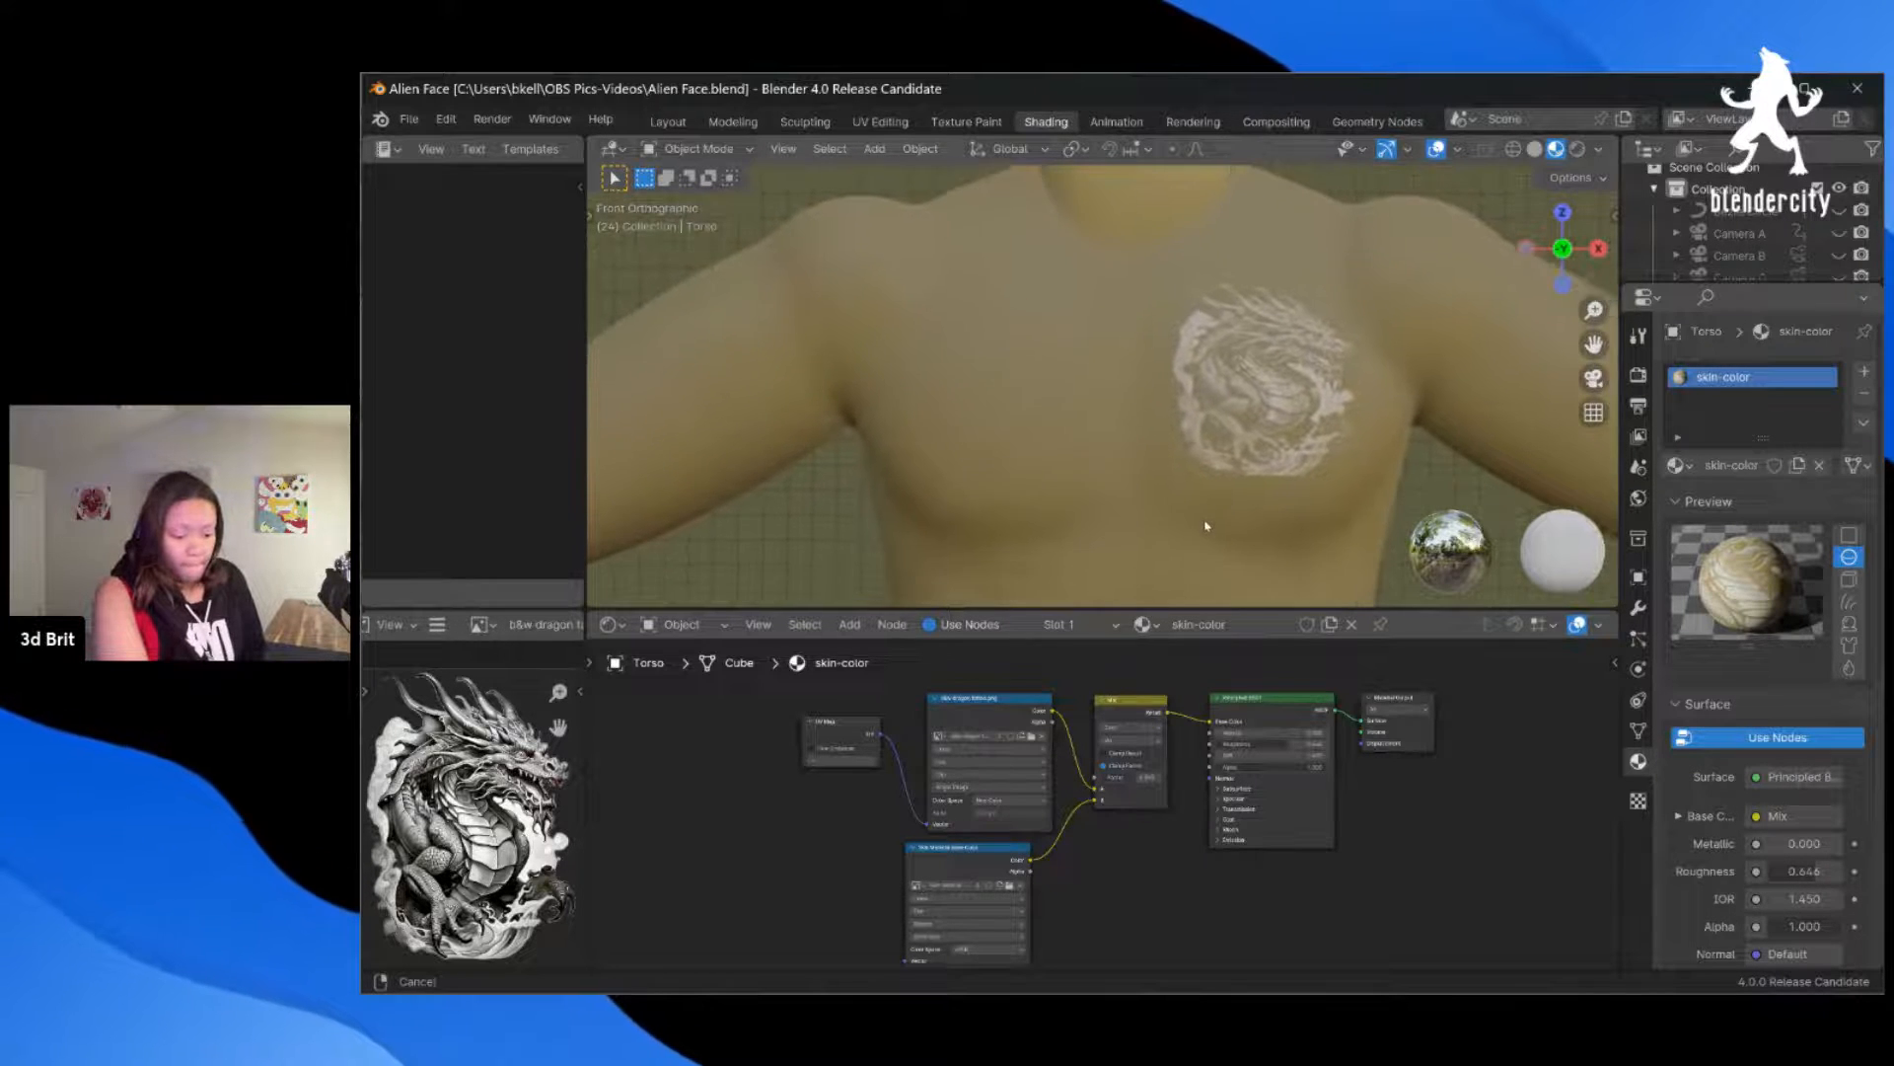
pyautogui.scroll(4, 1203, 510)
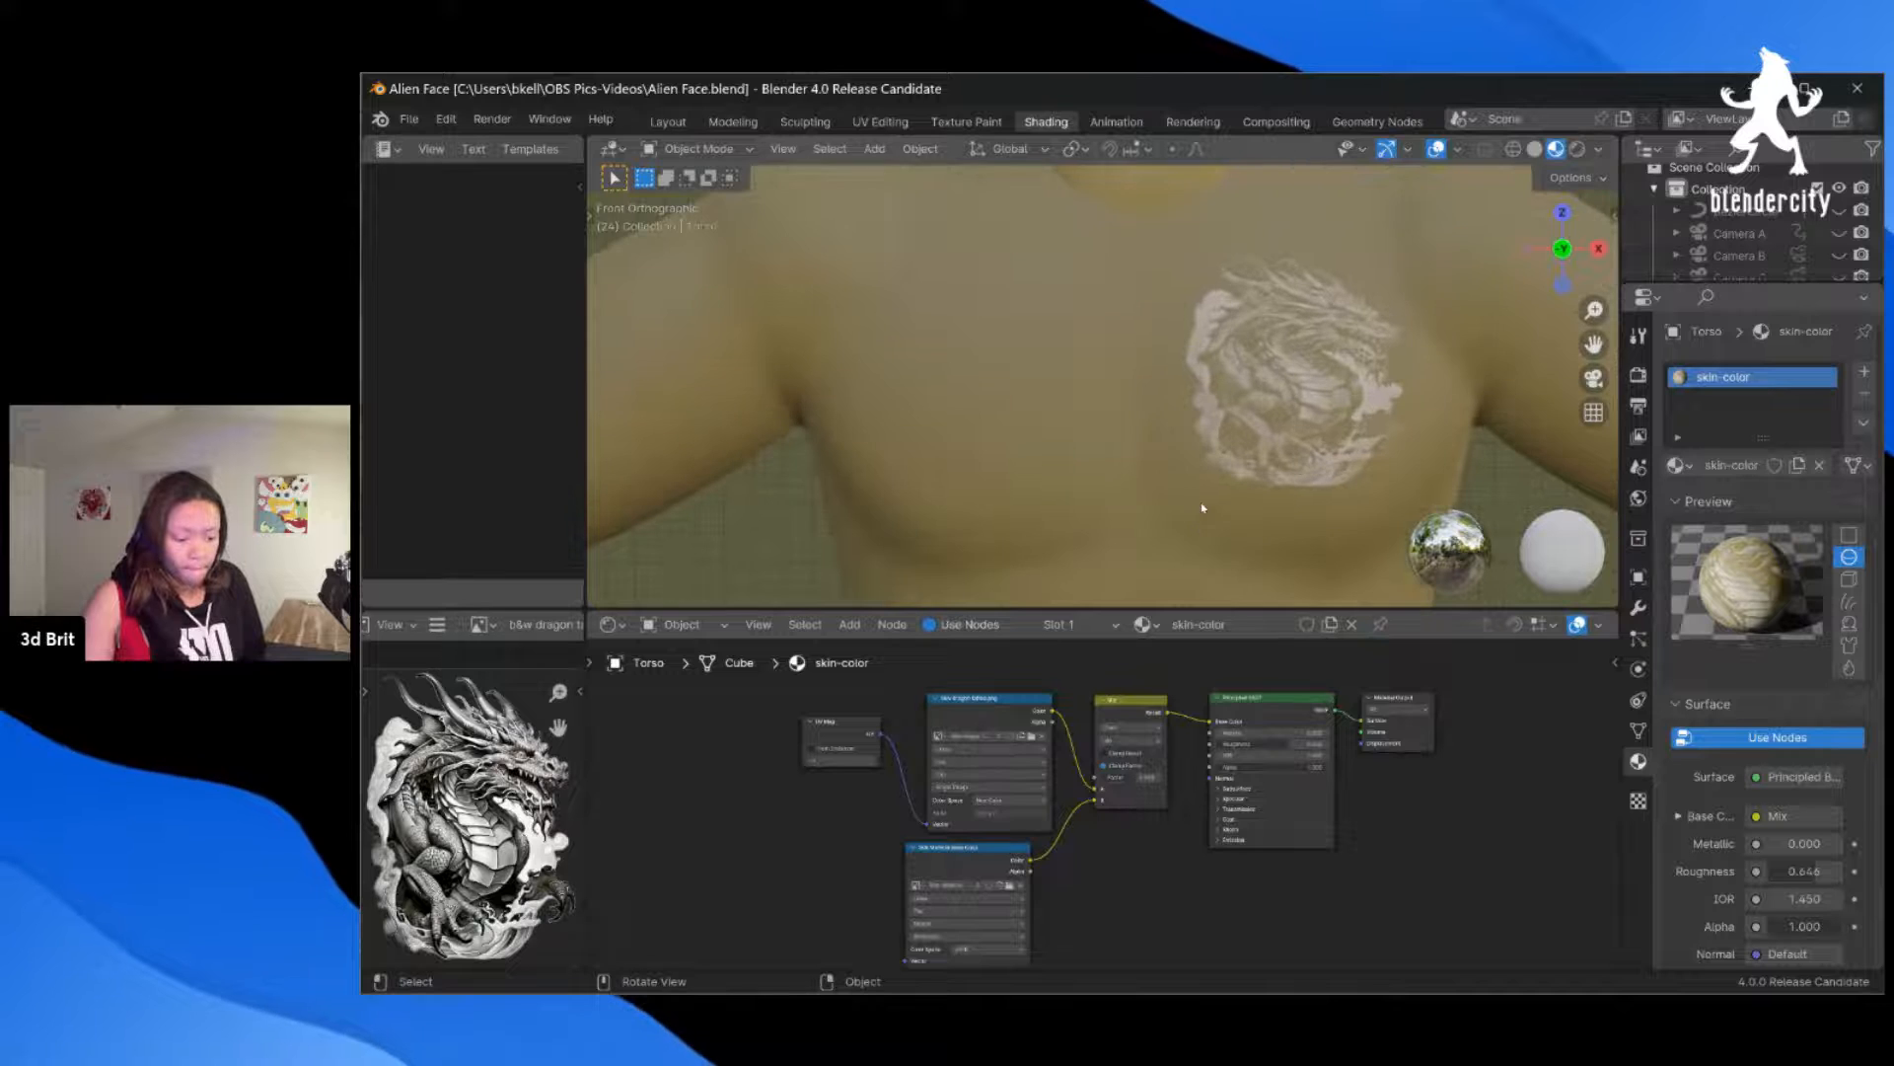
pyautogui.click(1021, 806)
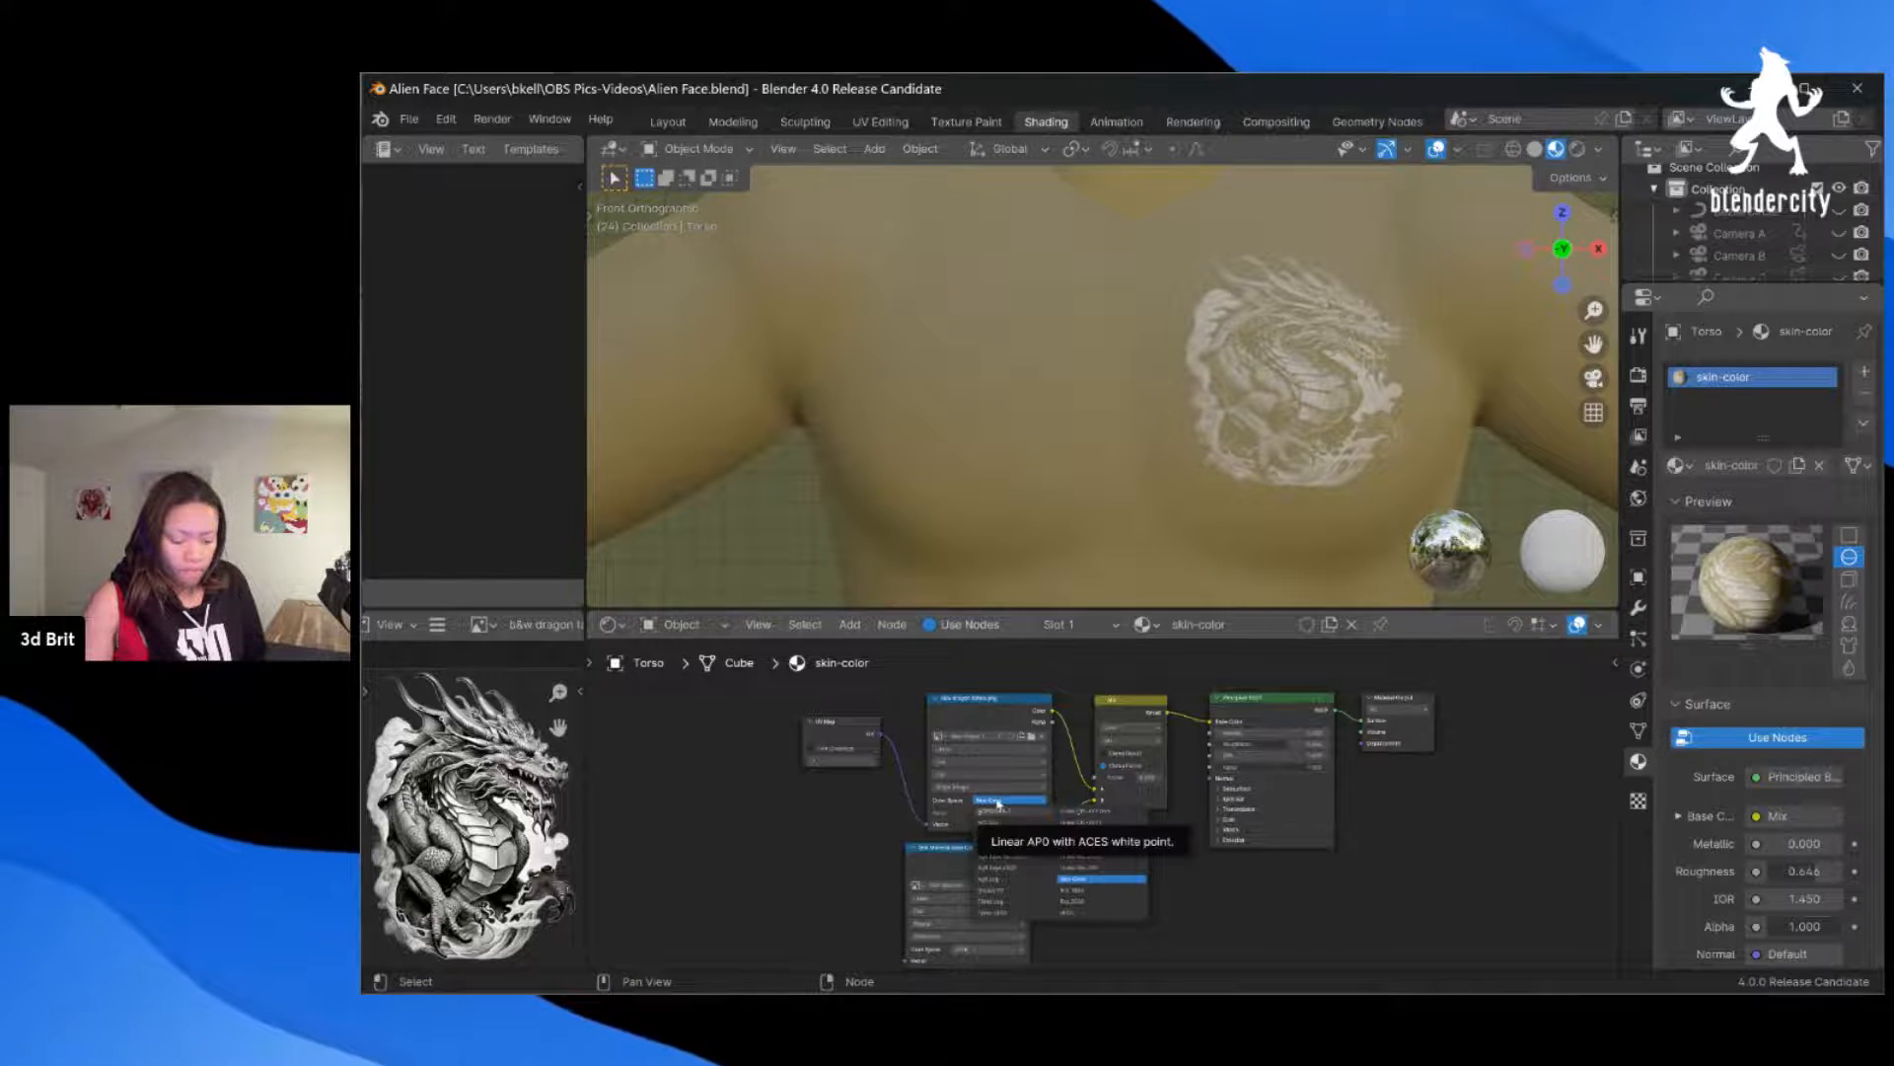
pyautogui.click(996, 803)
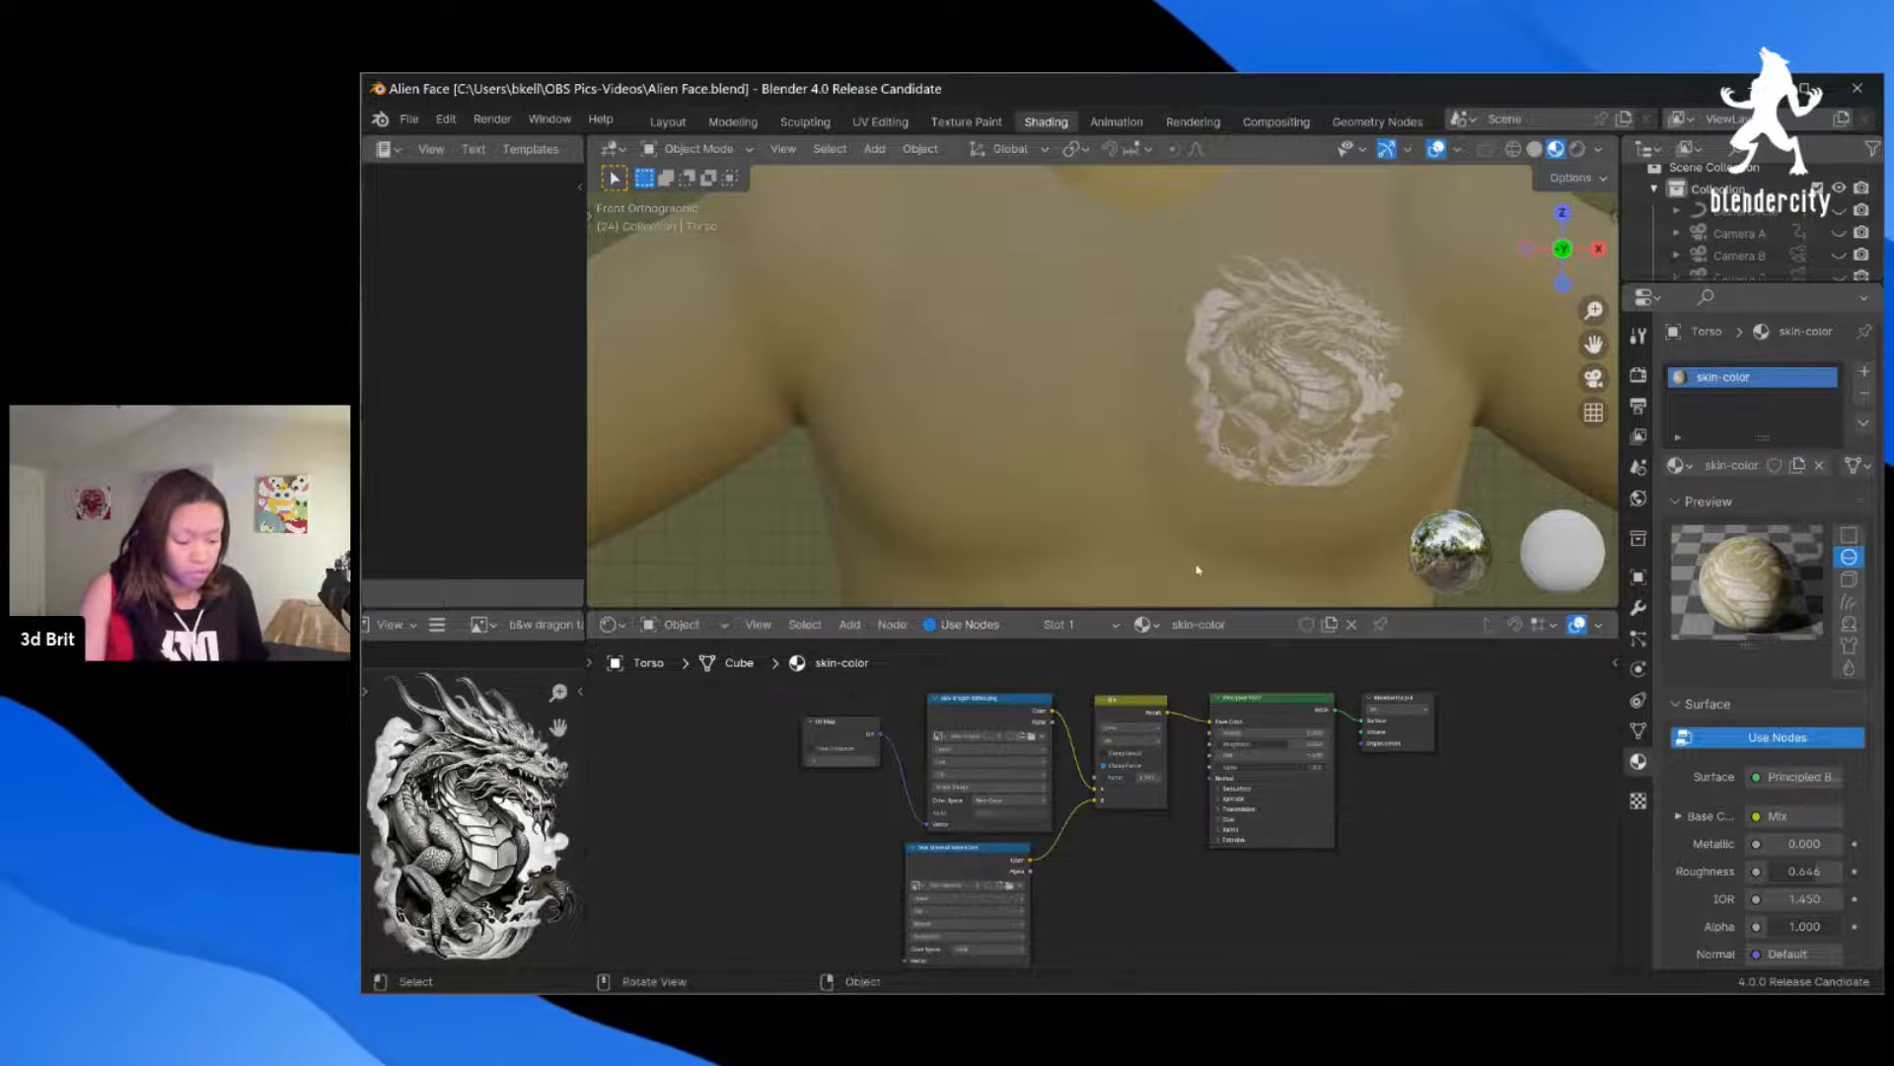
pyautogui.click(1010, 799)
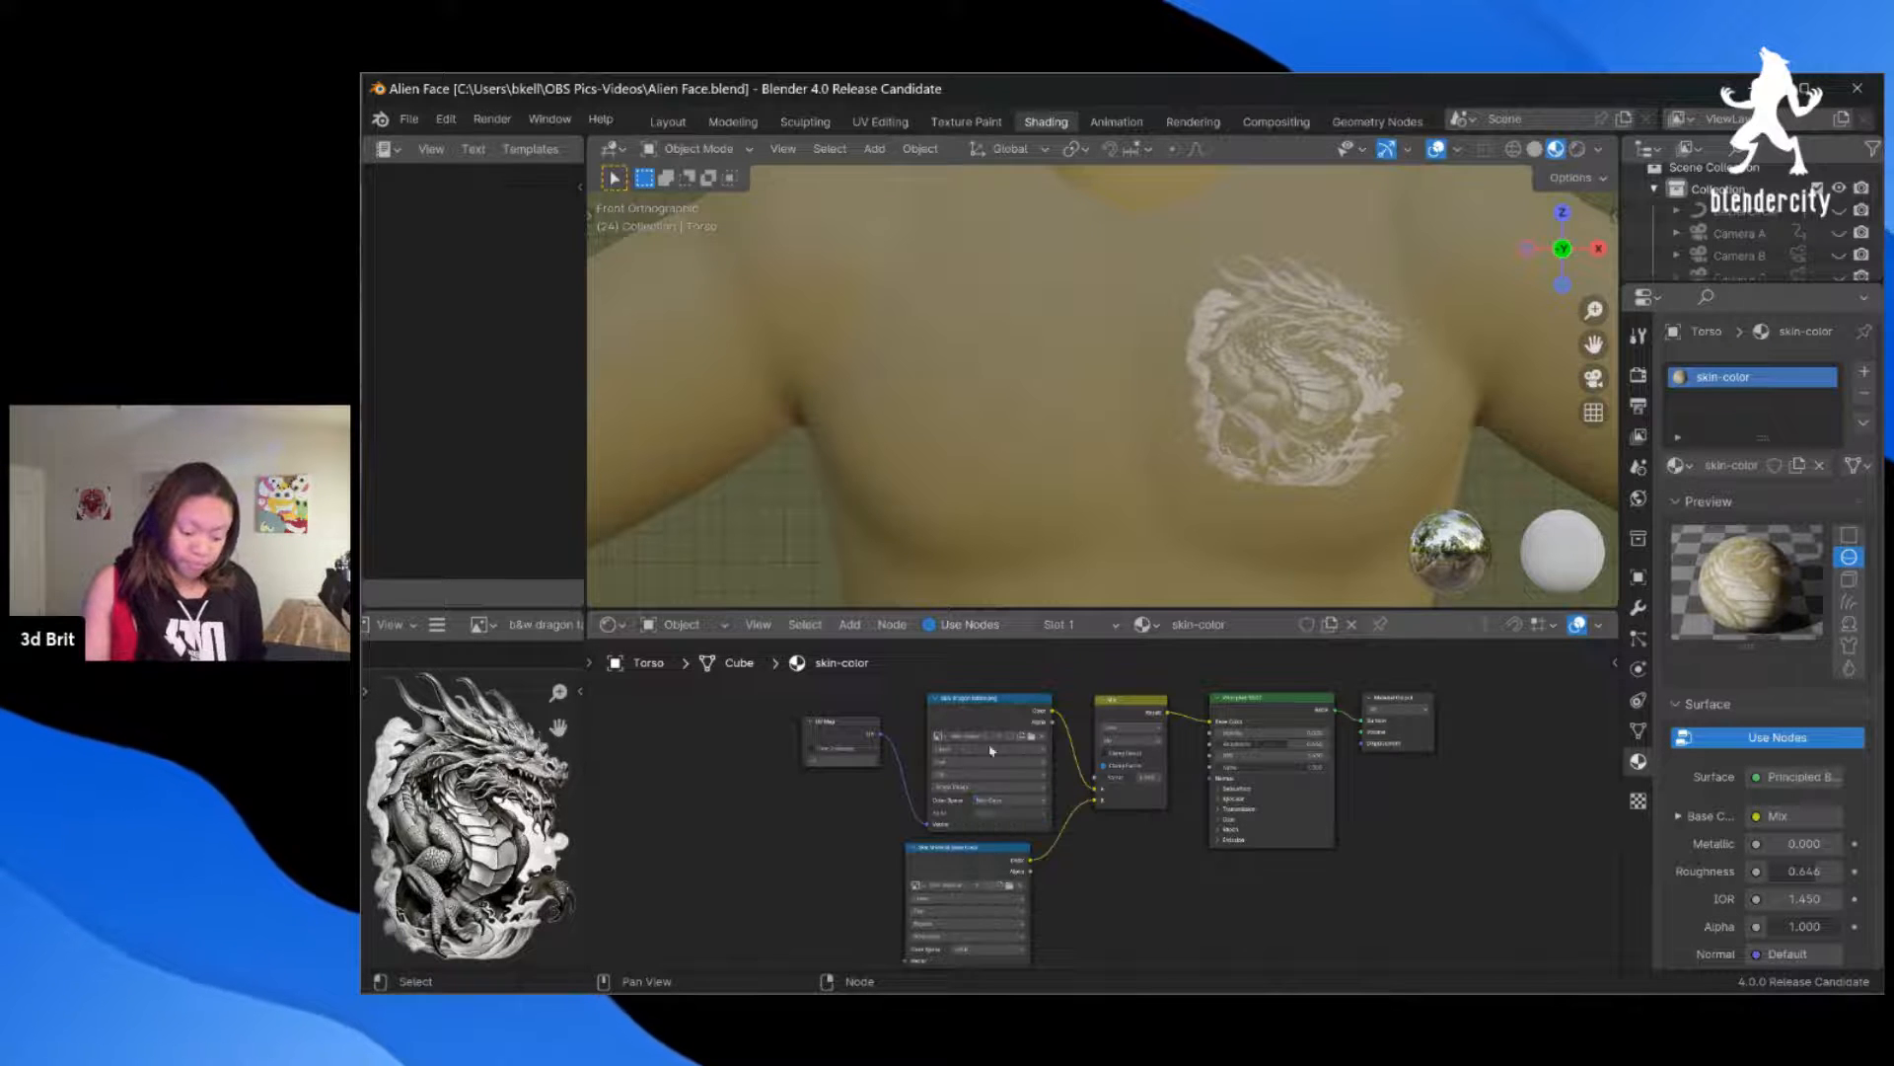
pyautogui.click(936, 925)
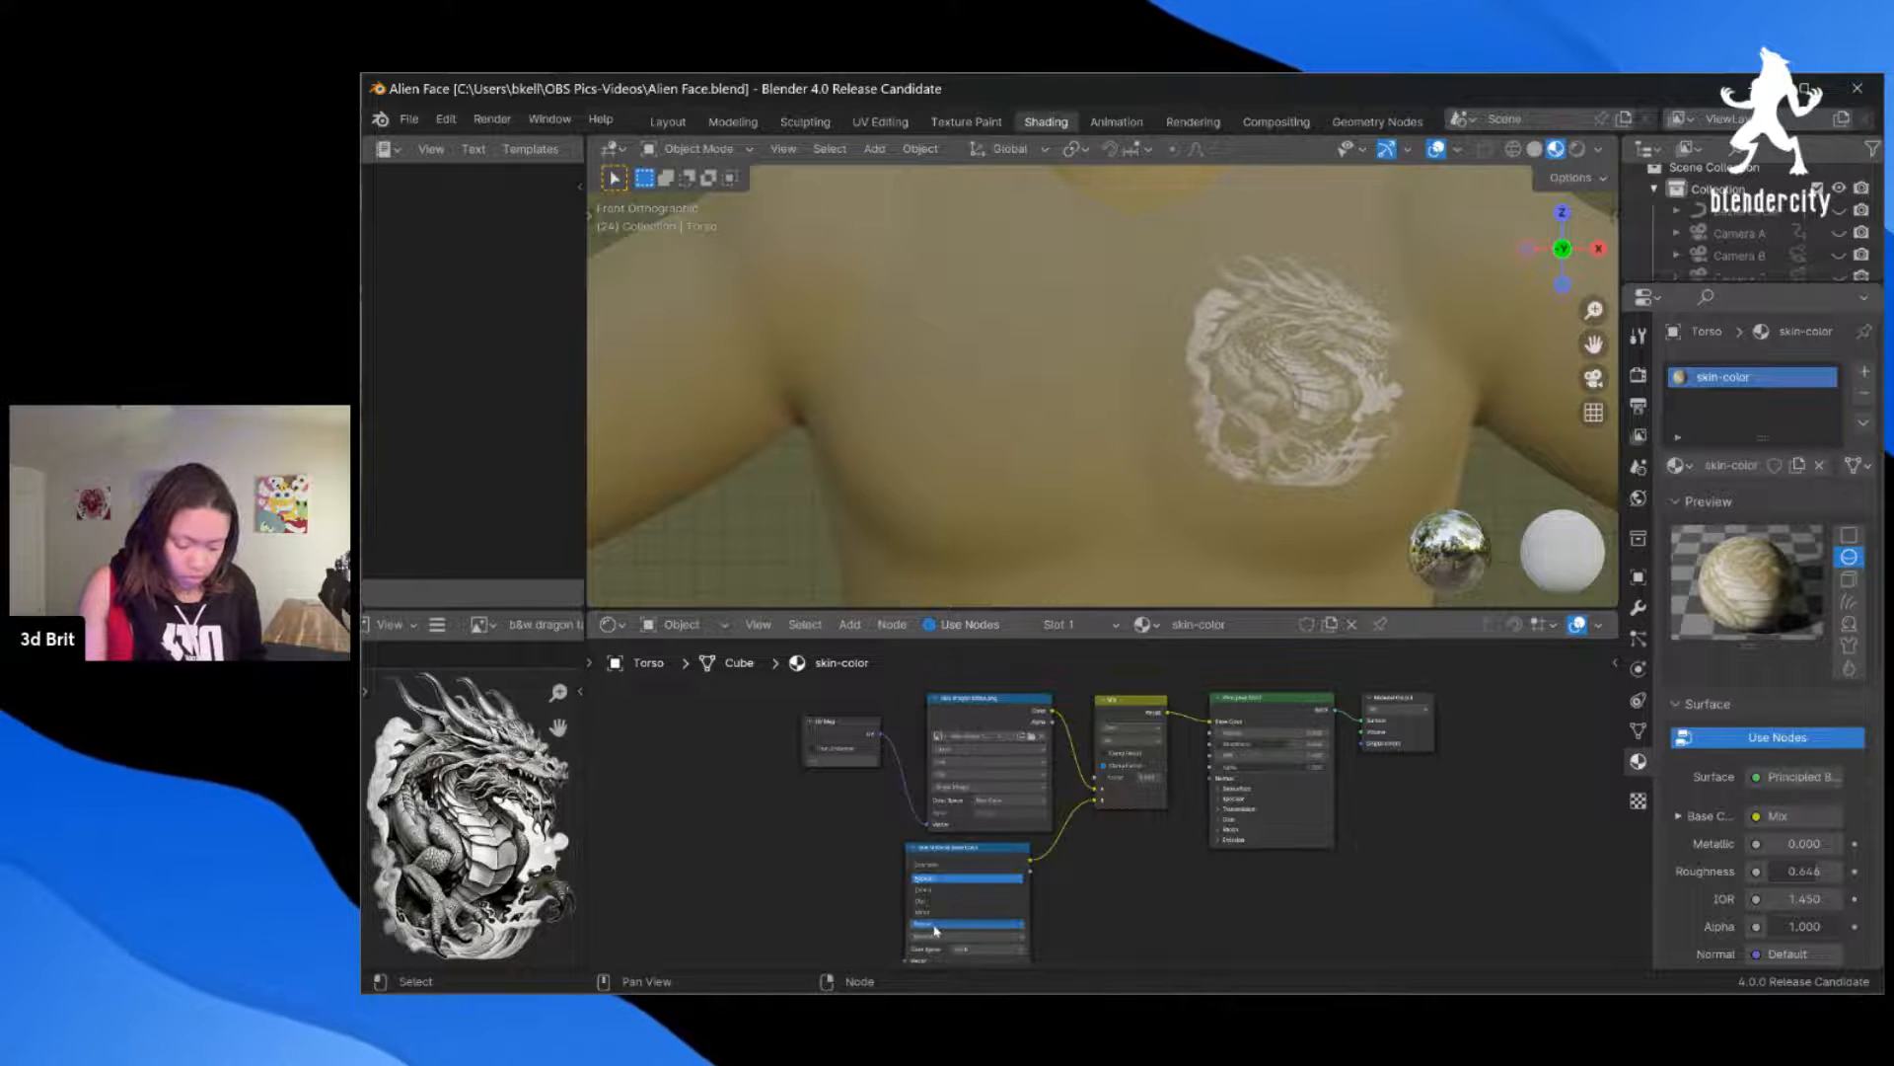
pyautogui.click(937, 927)
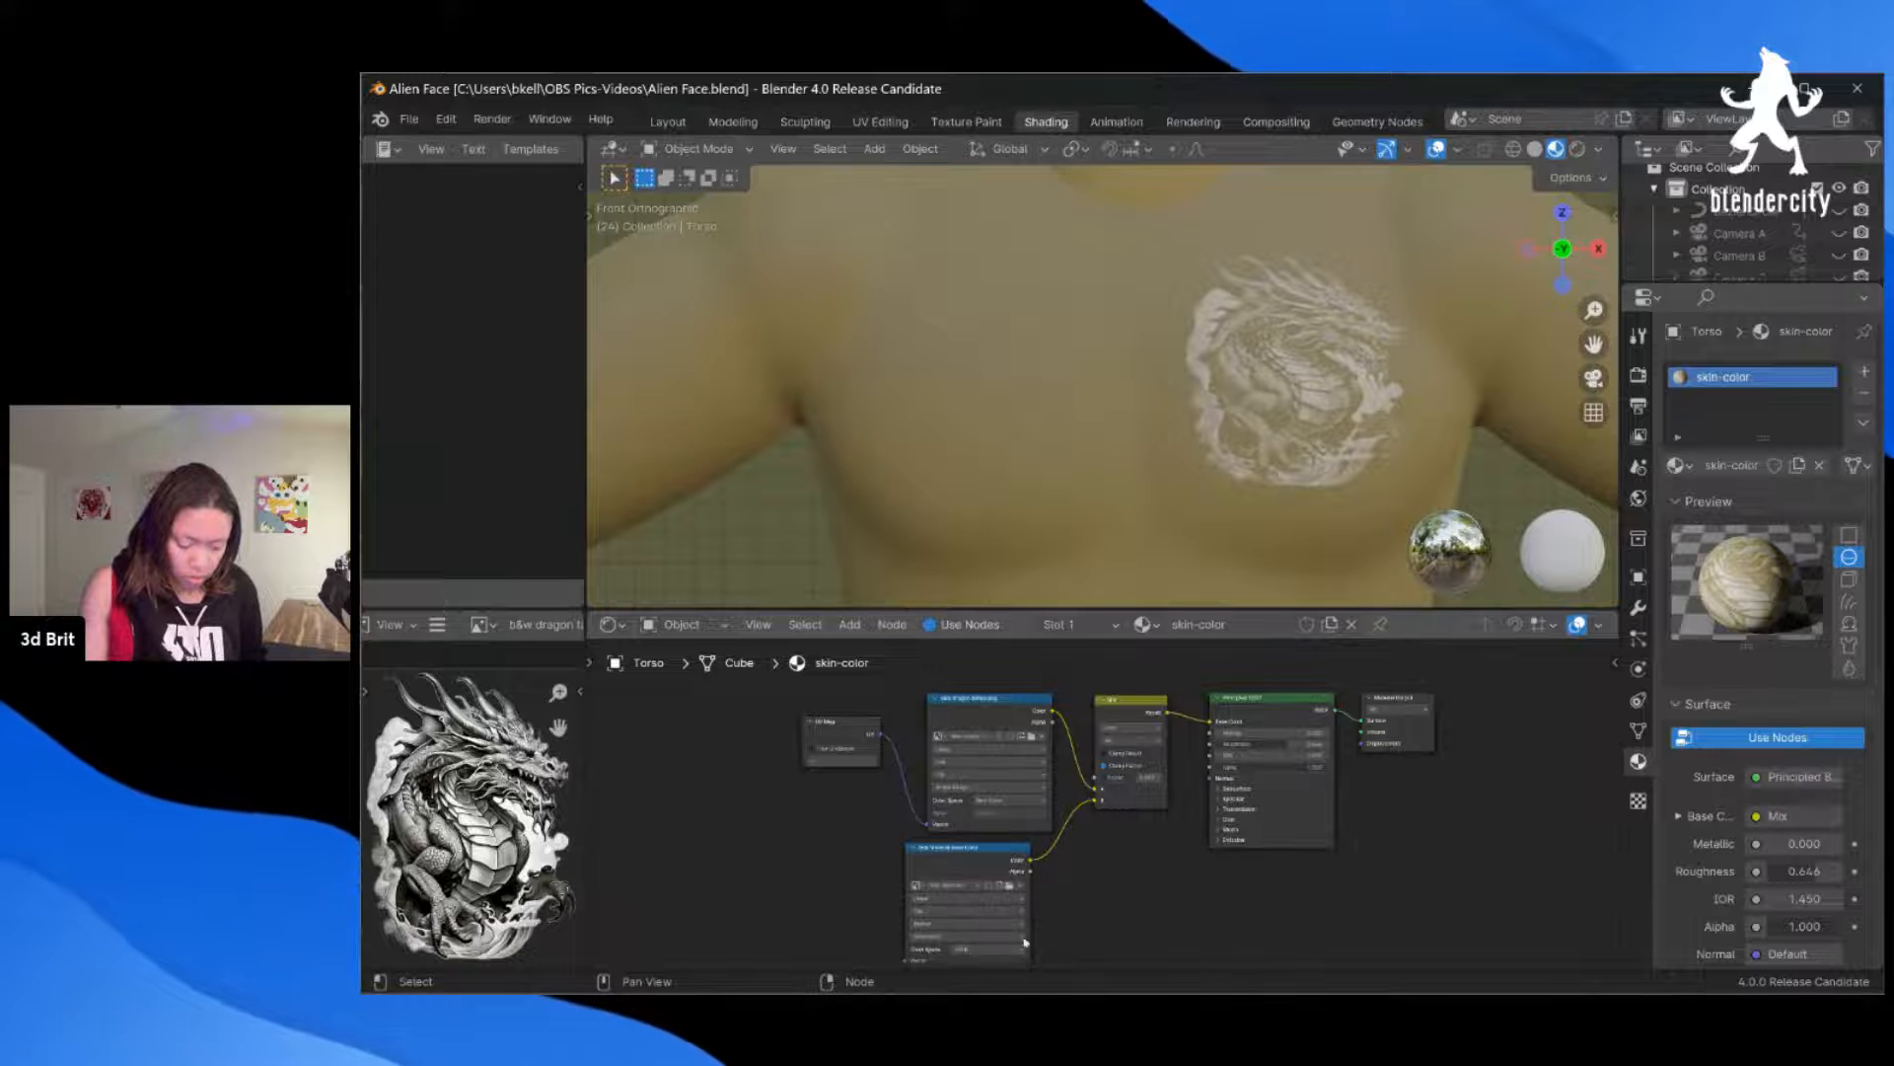
# Step: Fine-tune the Mix node's factor and compare the torso's skin color with the rest of the figure
pyautogui.scroll(-2, 1157, 437)
pyautogui.scroll(-2, 1162, 437)
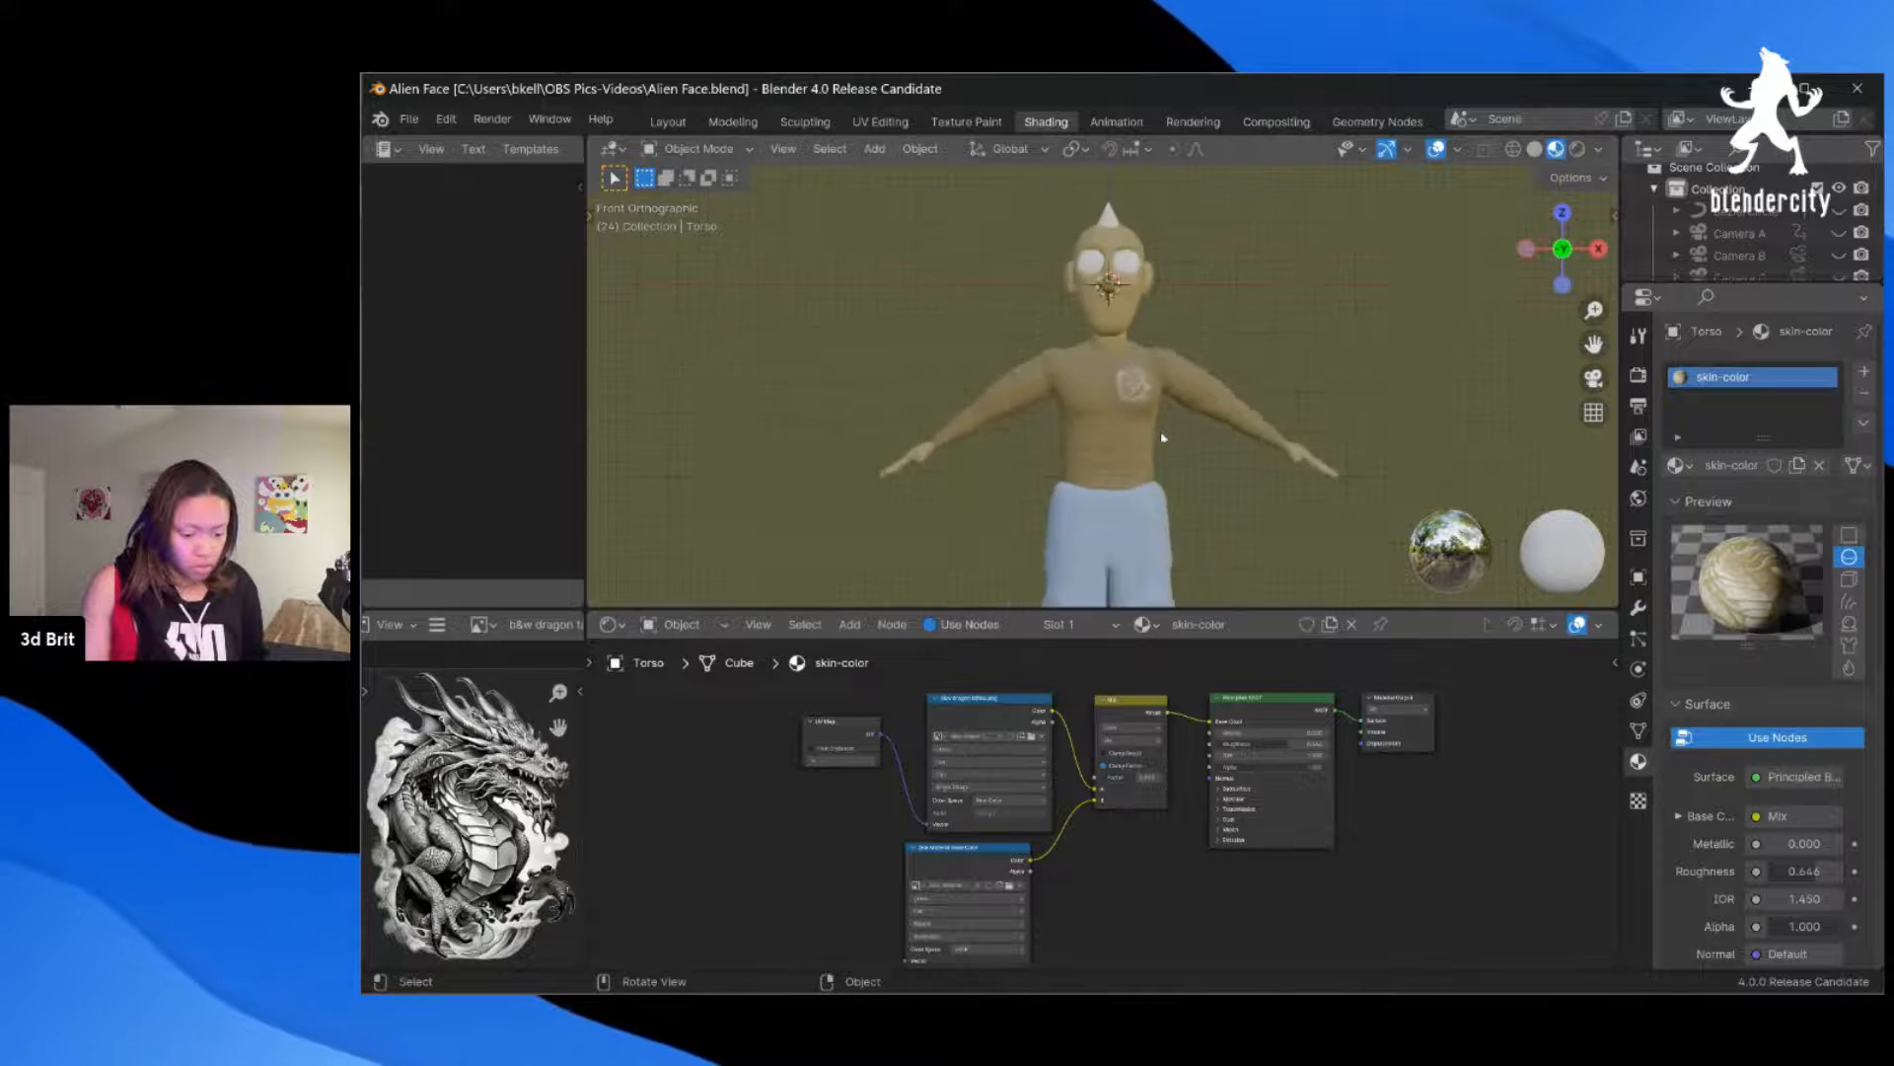
pyautogui.scroll(6, 1167, 424)
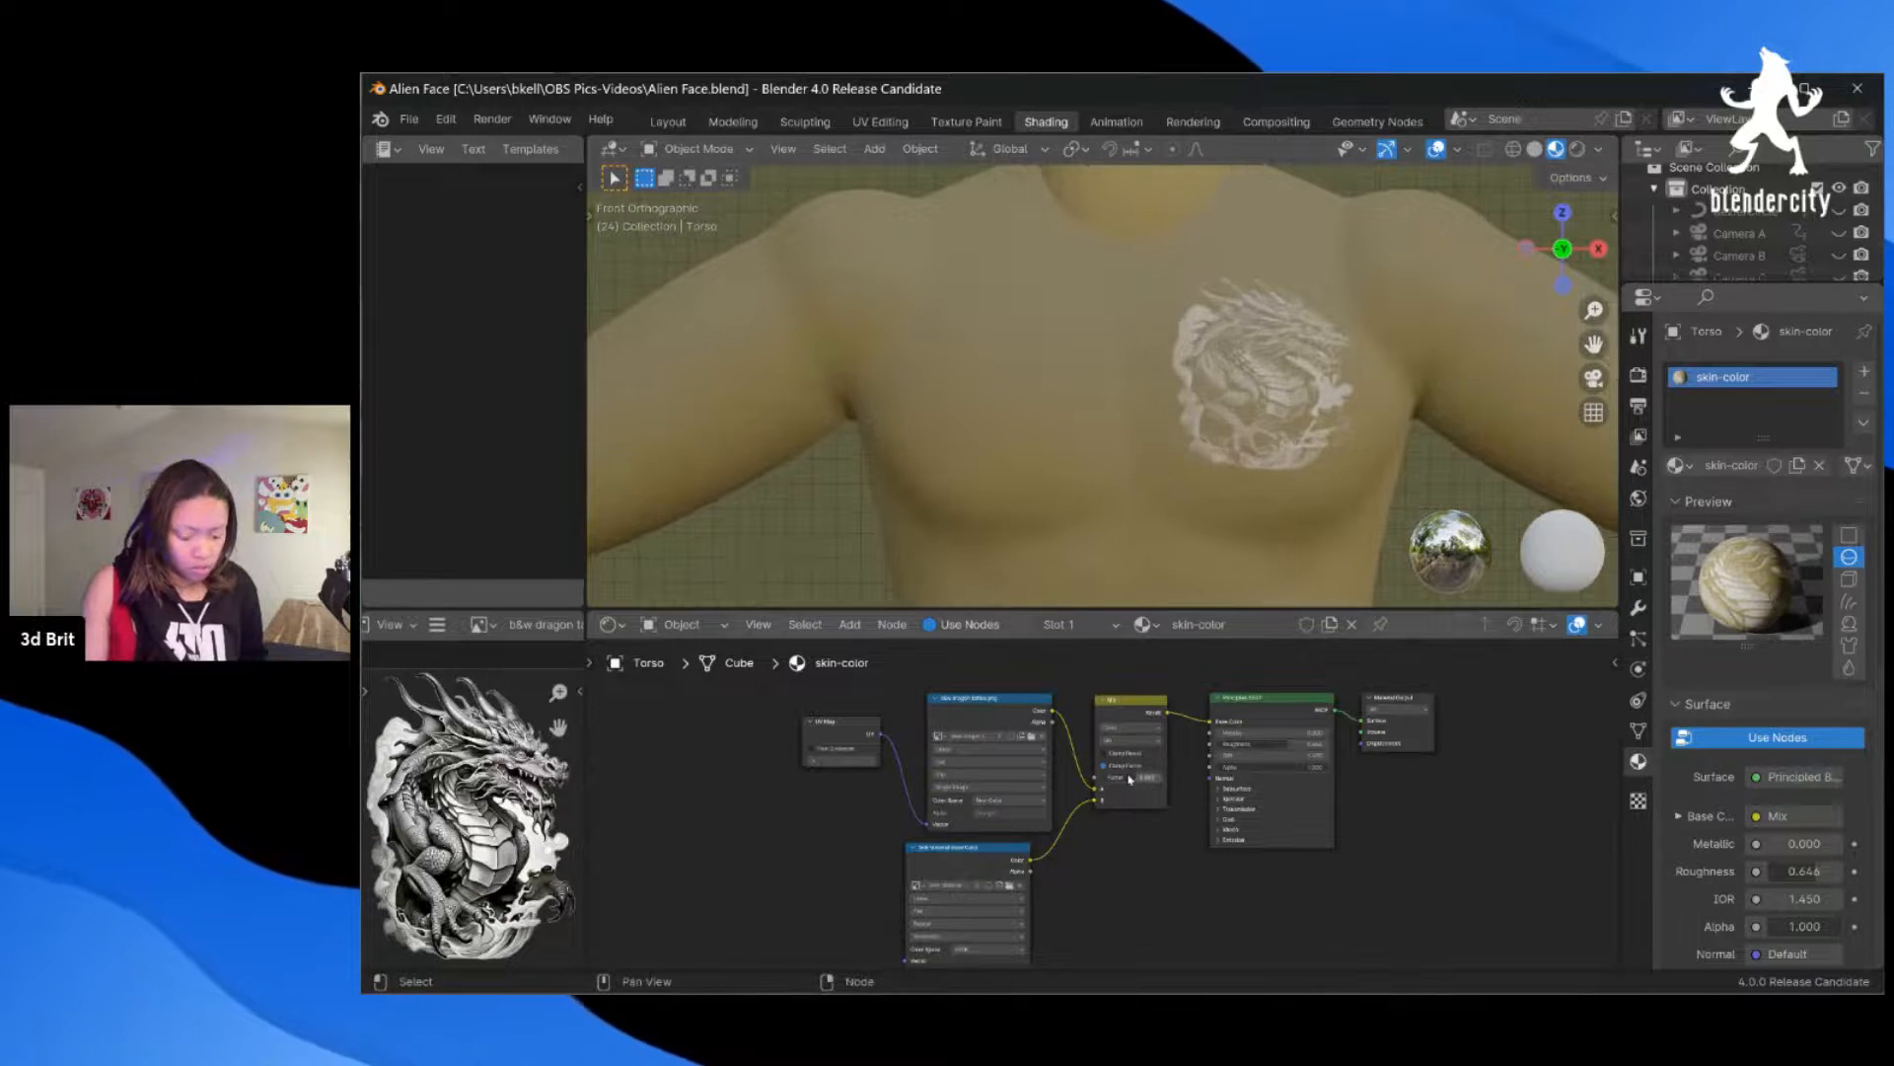
pyautogui.moveTo(1133, 777)
pyautogui.mouseDown()
pyautogui.moveTo(1156, 772)
pyautogui.moveTo(1132, 755)
pyautogui.mouseUp()
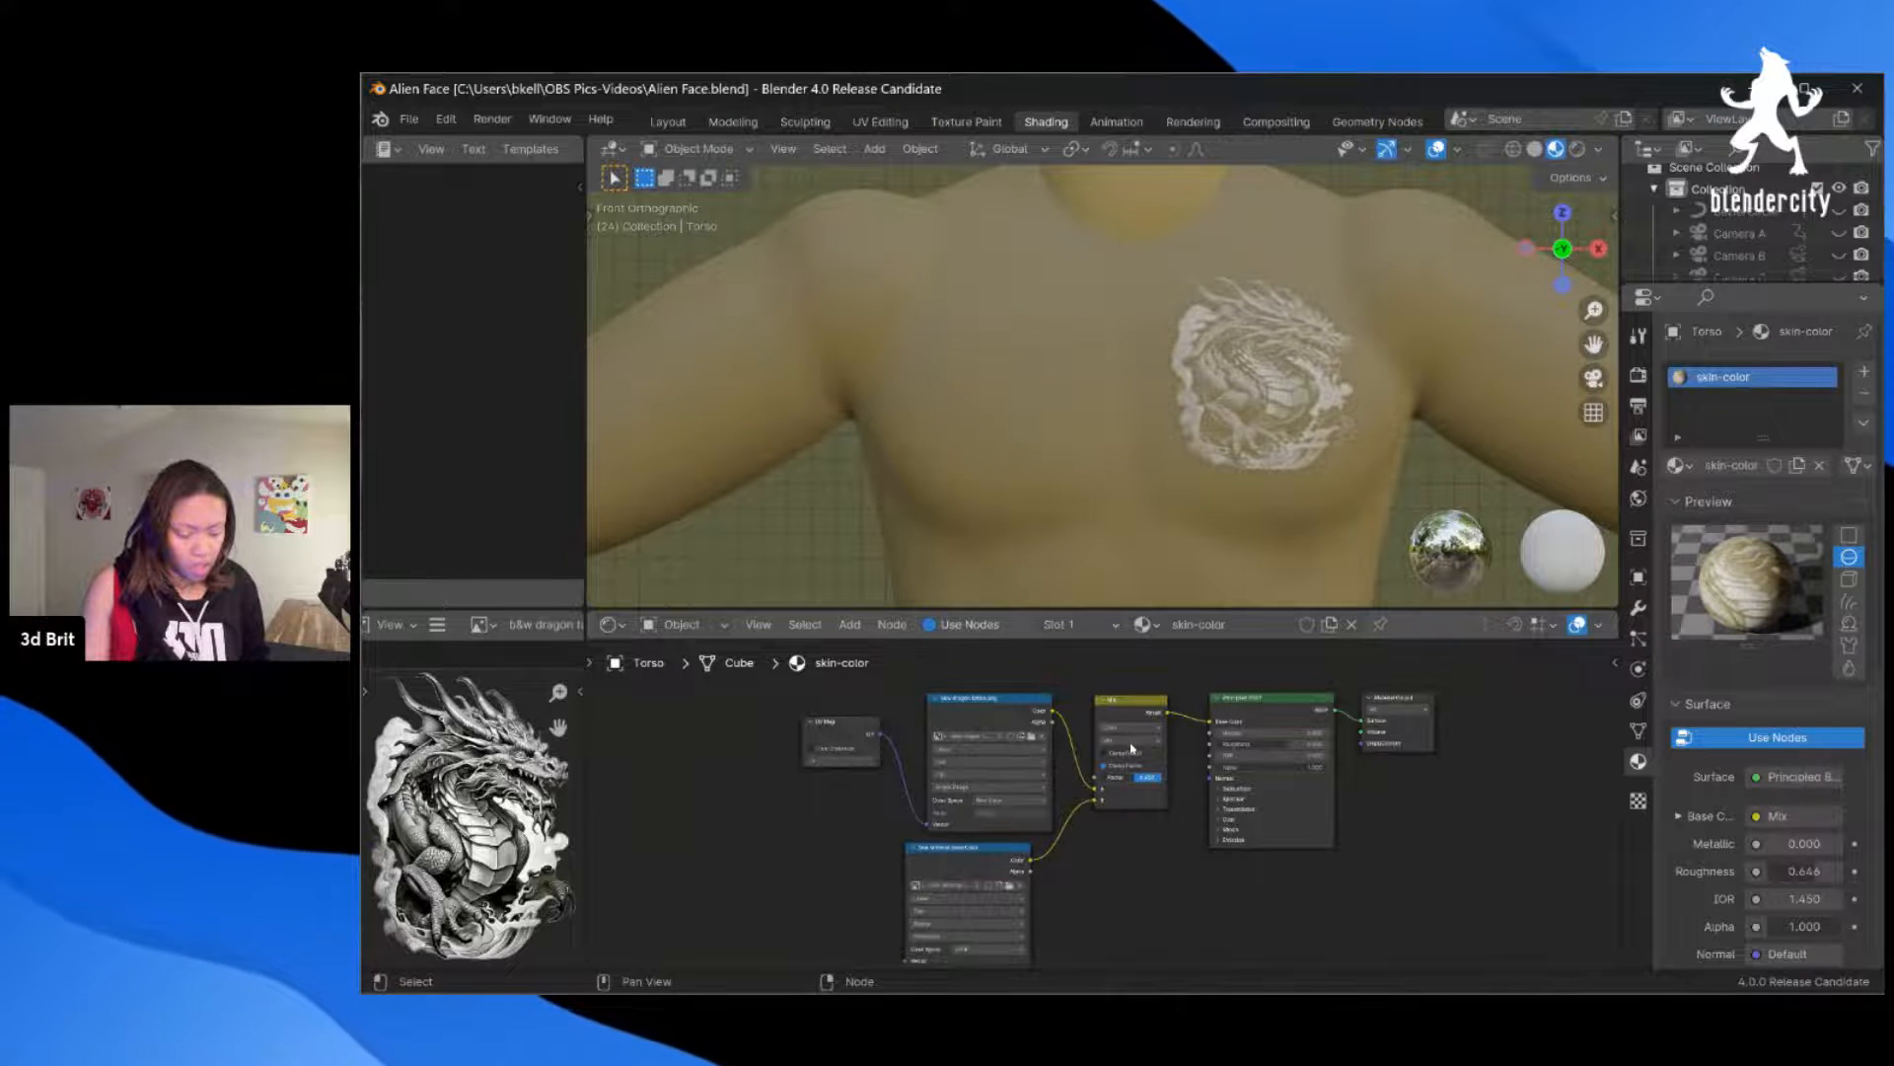
pyautogui.scroll(-6, 1174, 341)
pyautogui.scroll(8, 1174, 341)
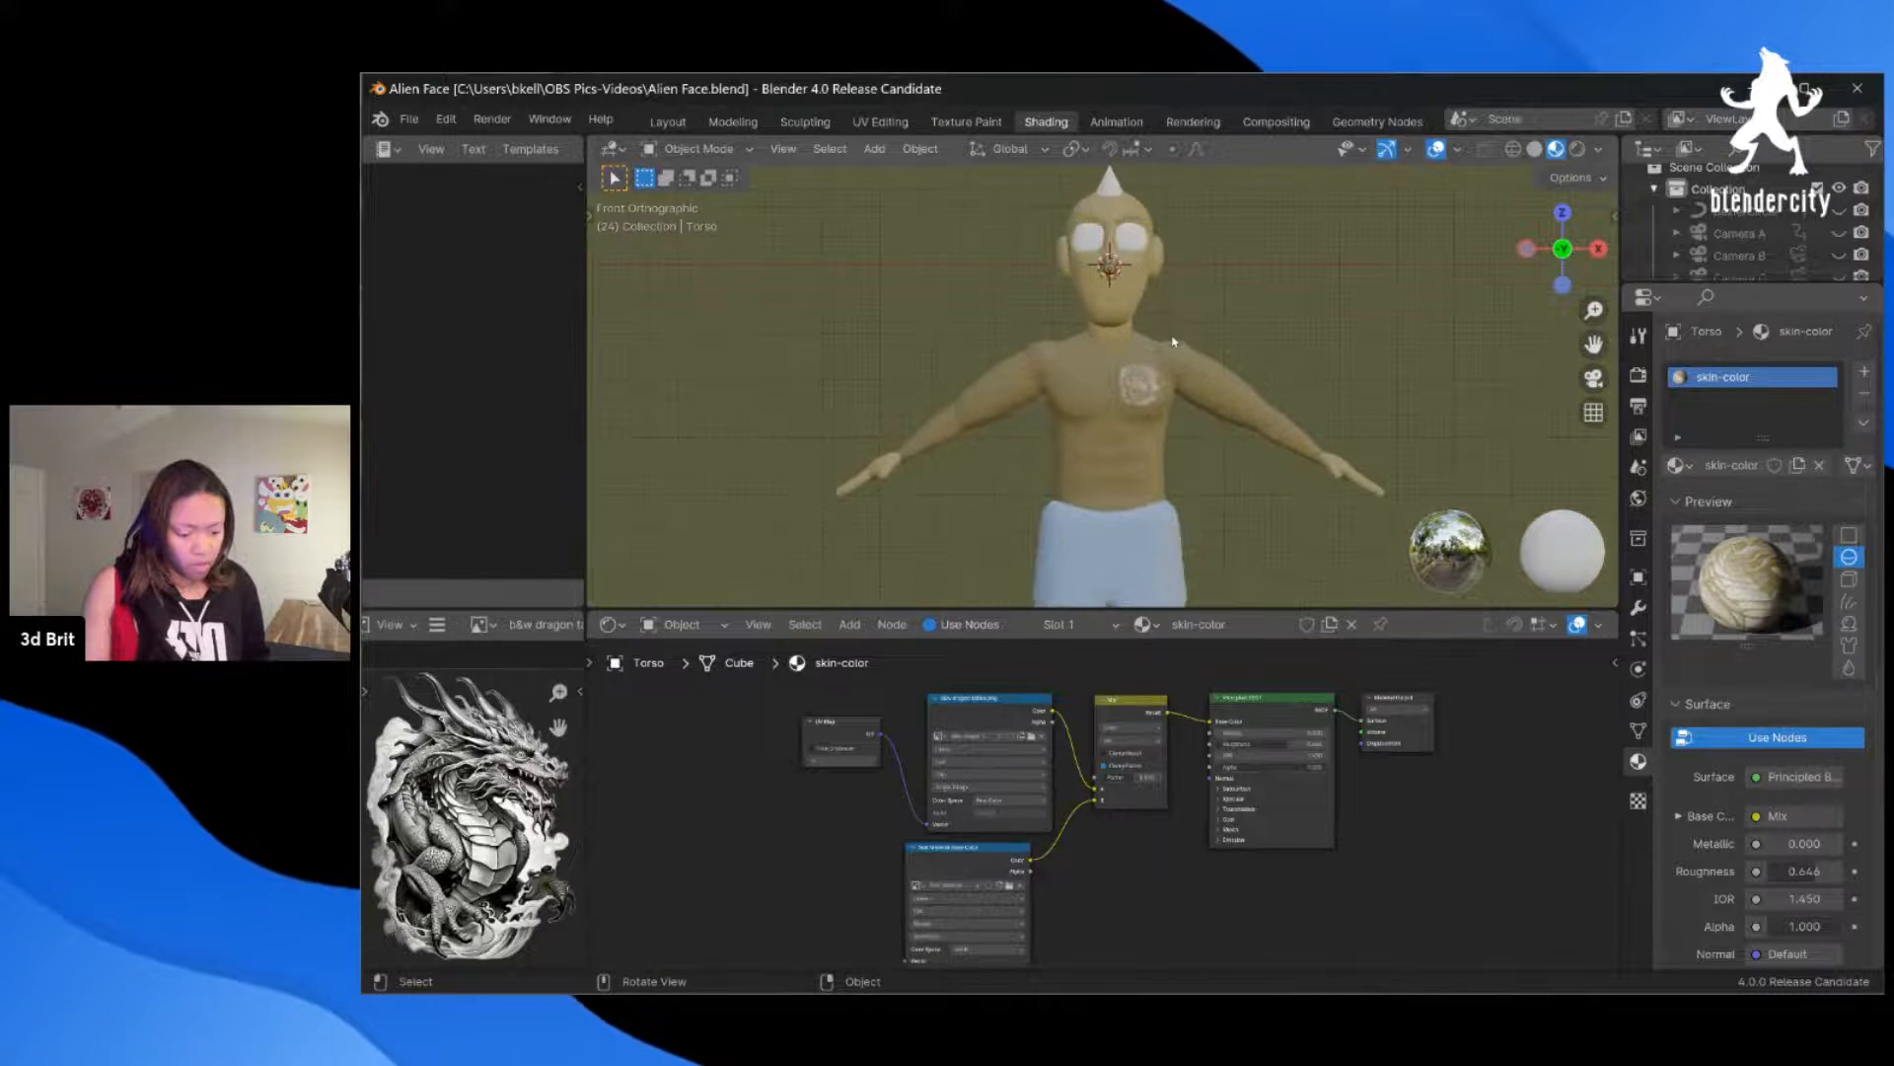
pyautogui.scroll(-3, 1174, 341)
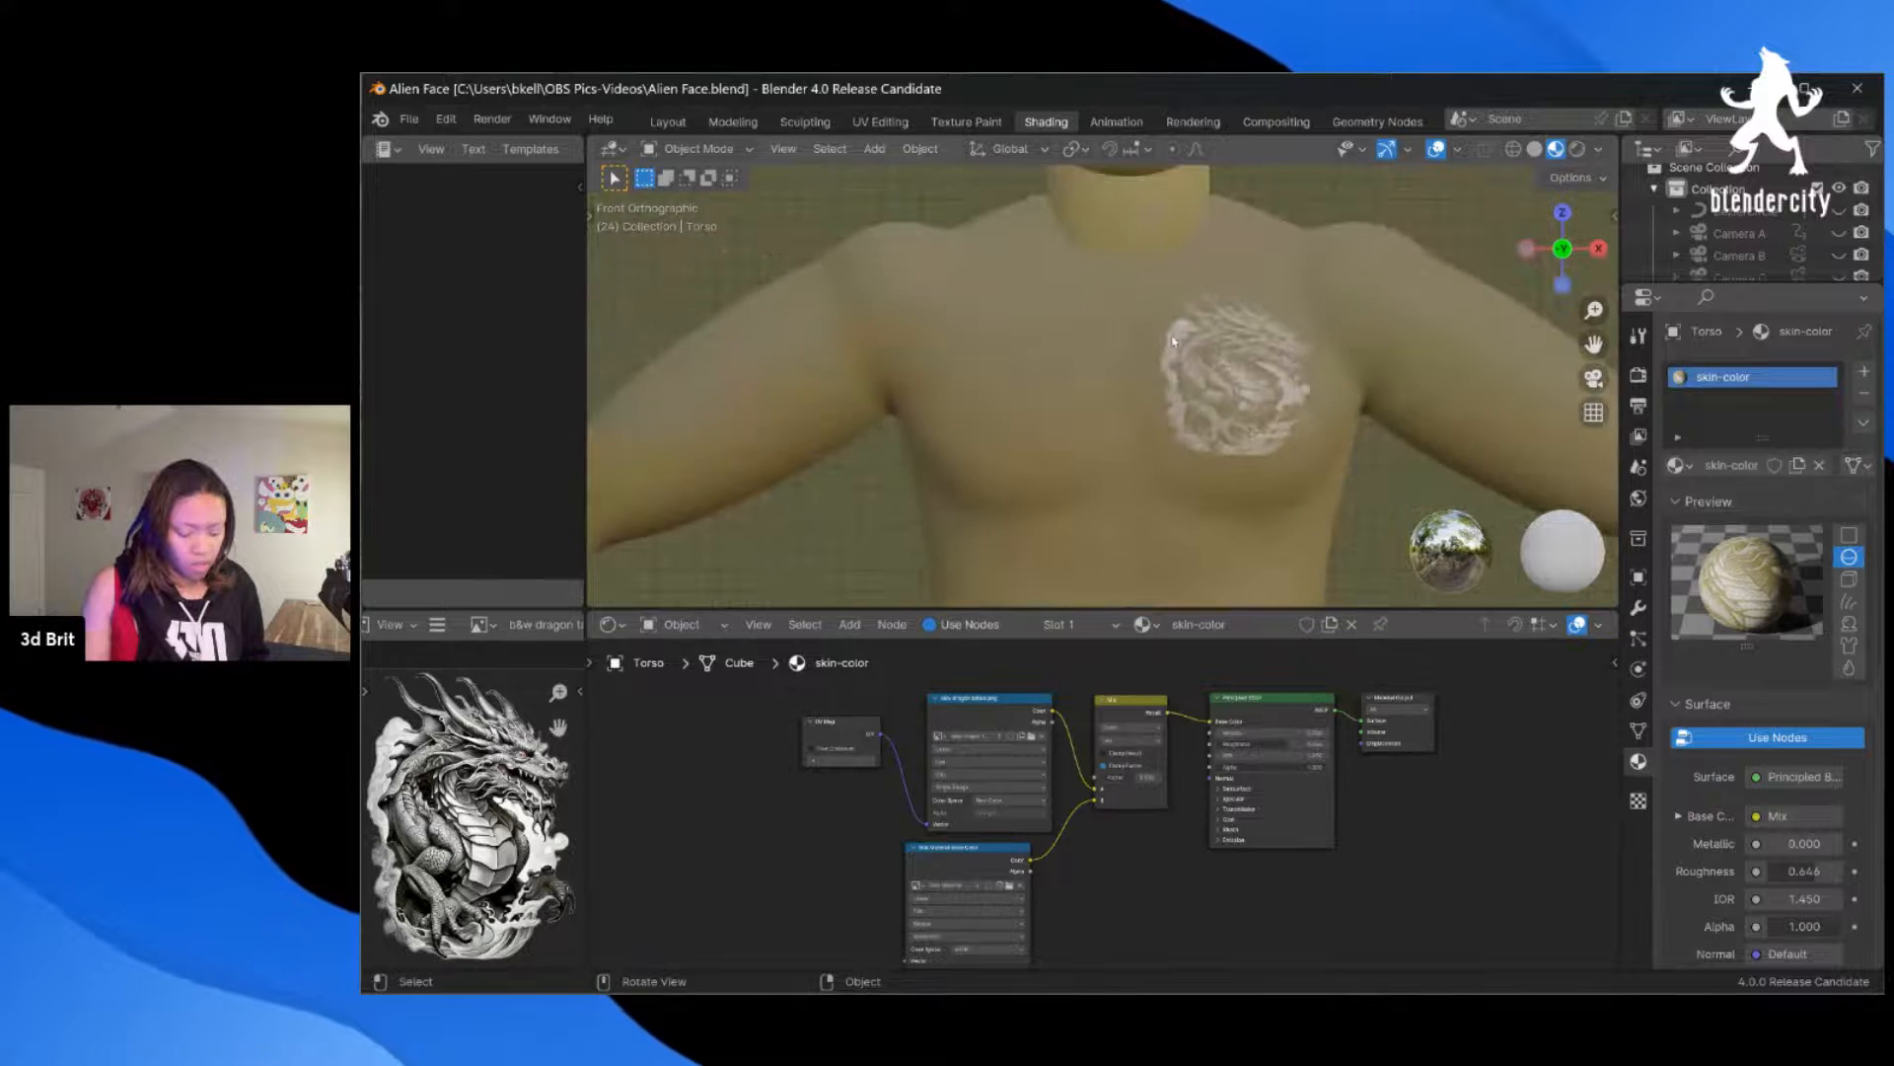
# Step: Check the skin texture's extension and interpolation options, and shift its node slightly away from the Mix node
pyautogui.moveTo(1174, 342); pyautogui.dragTo(1230, 350, button='middle')
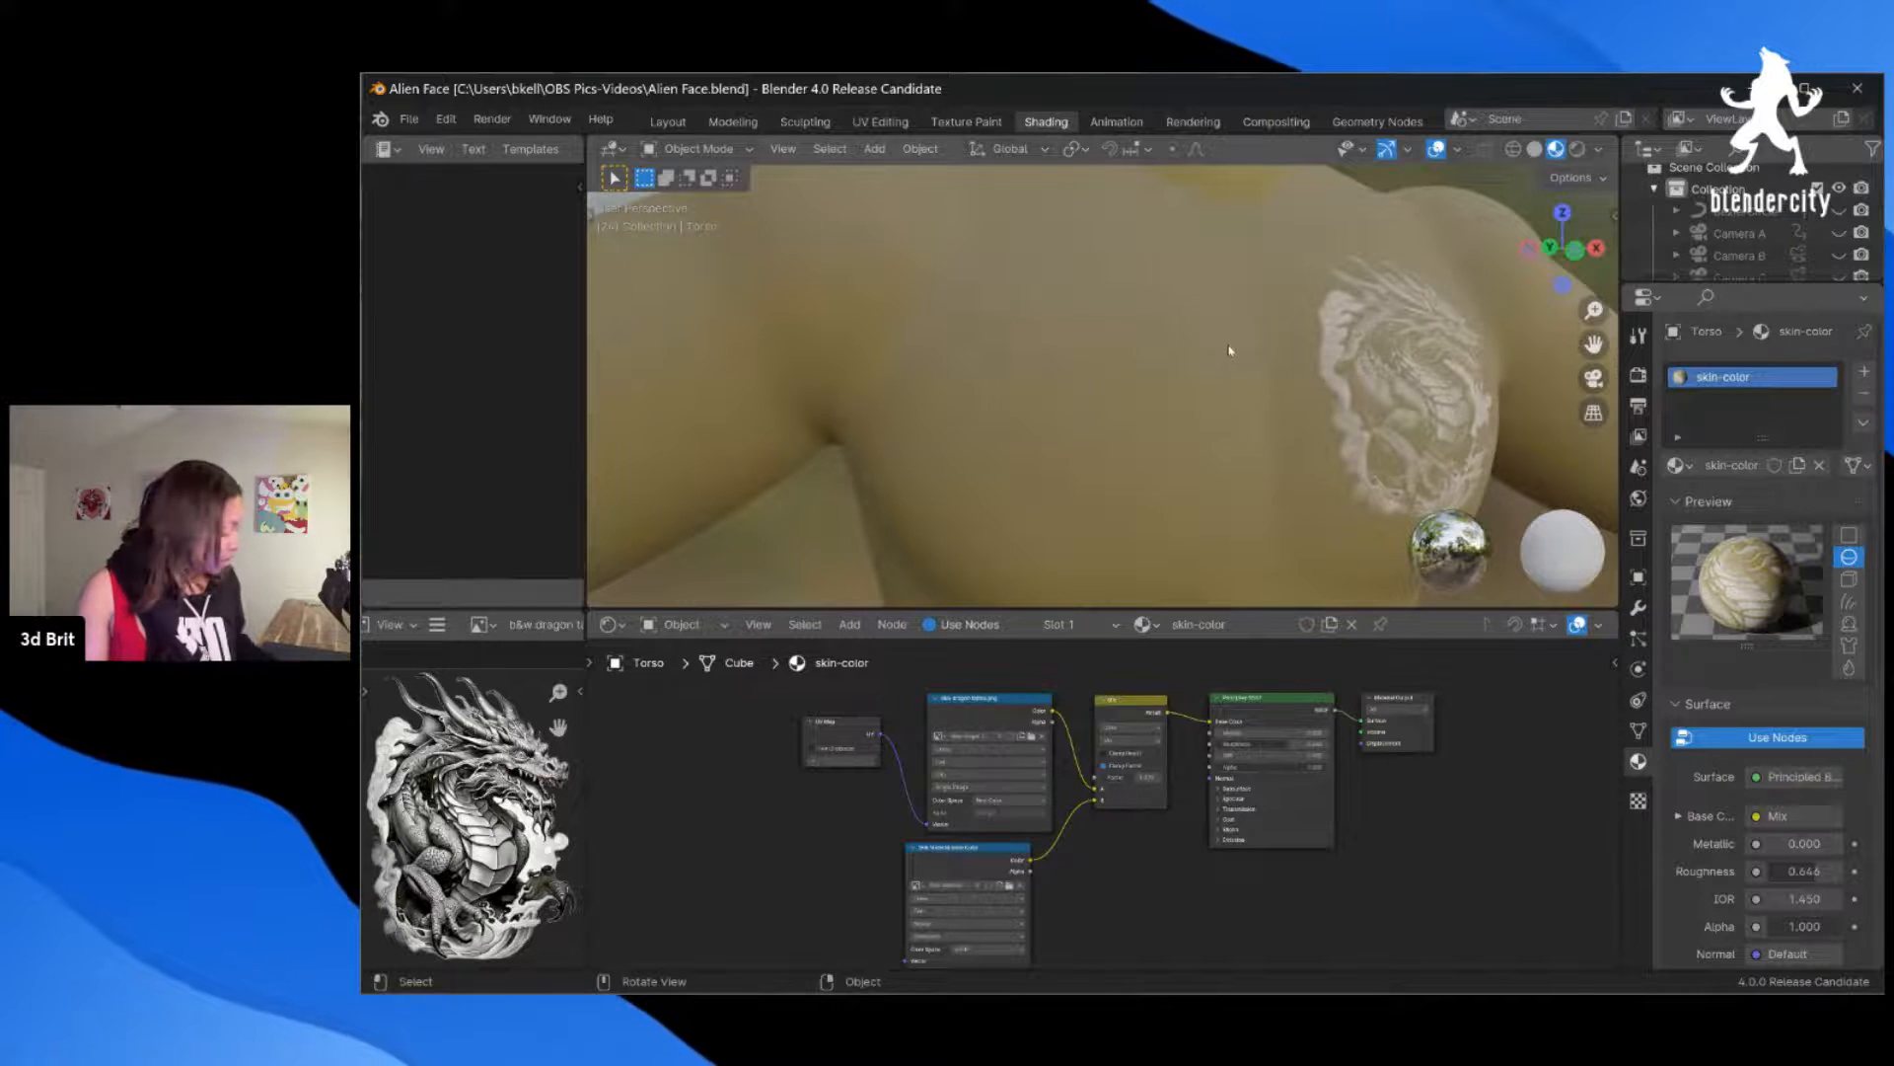
pyautogui.press('KP_1')
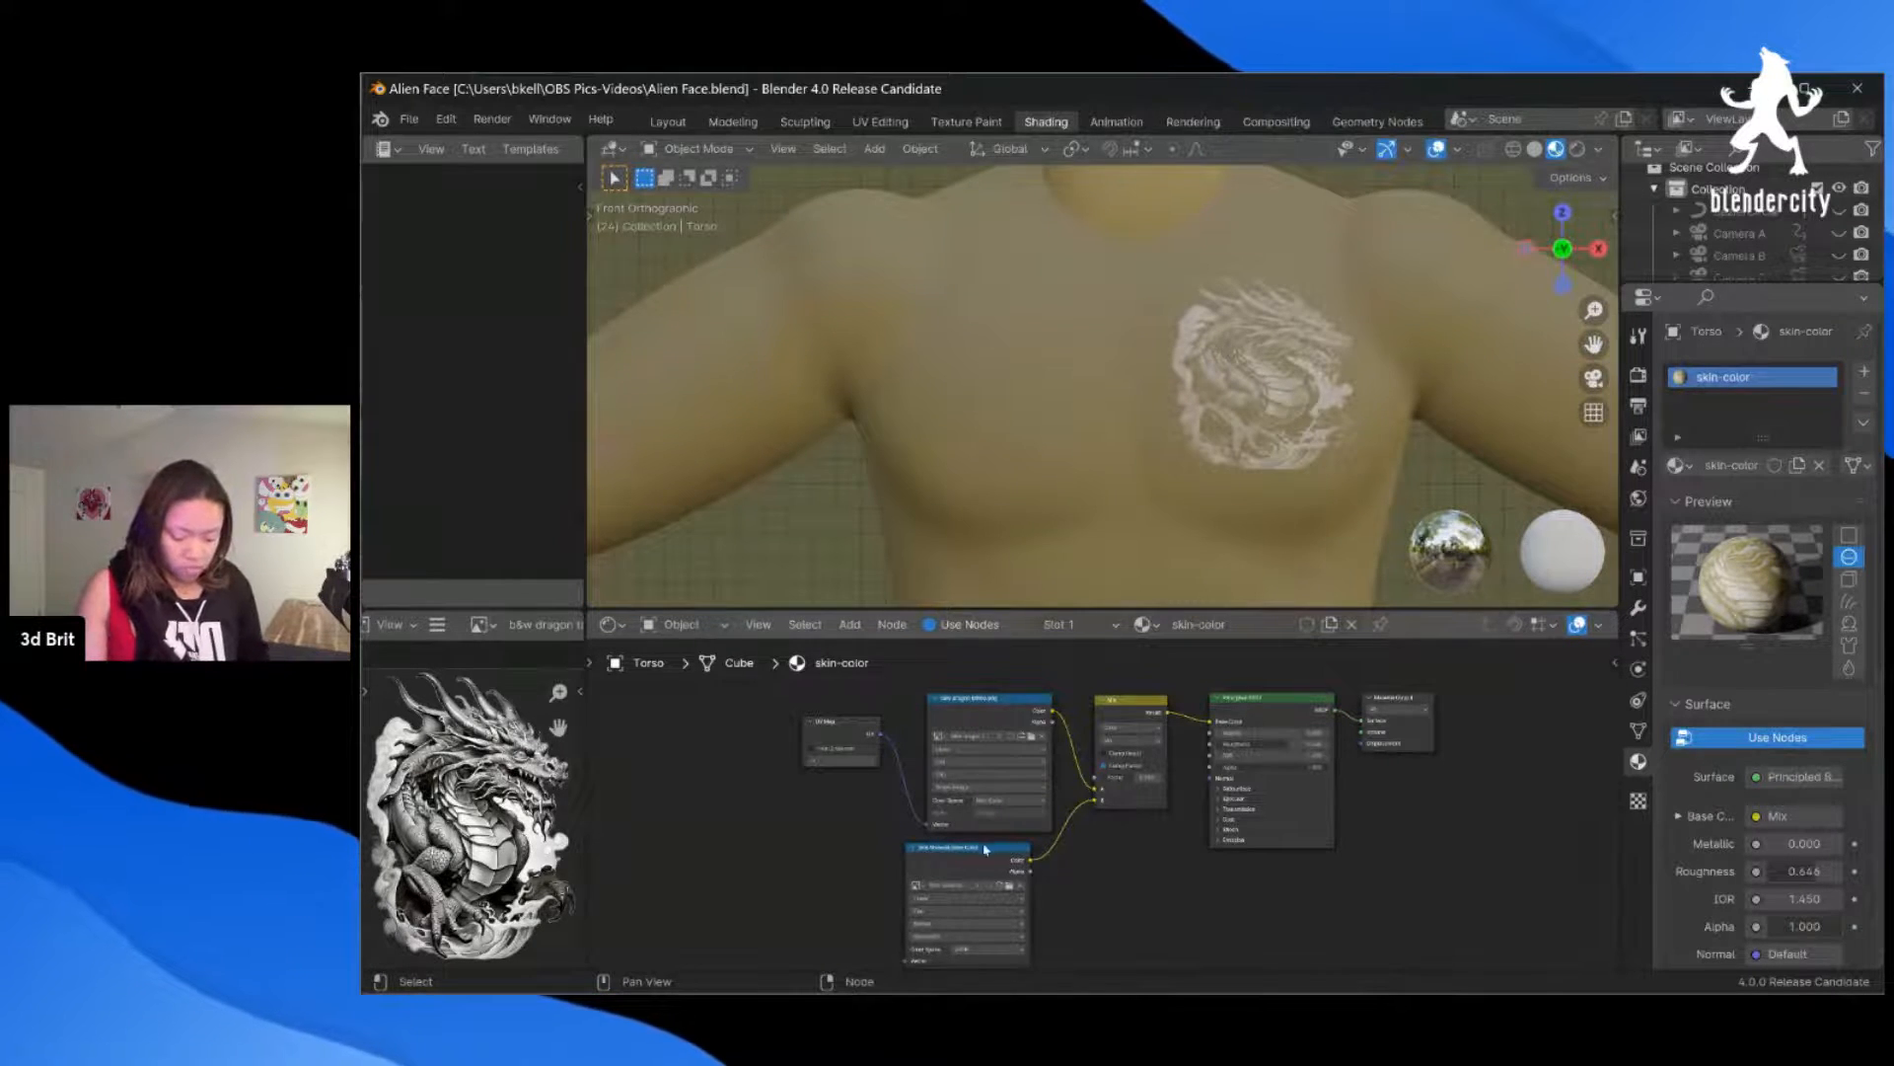
pyautogui.click(945, 922)
pyautogui.click(944, 925)
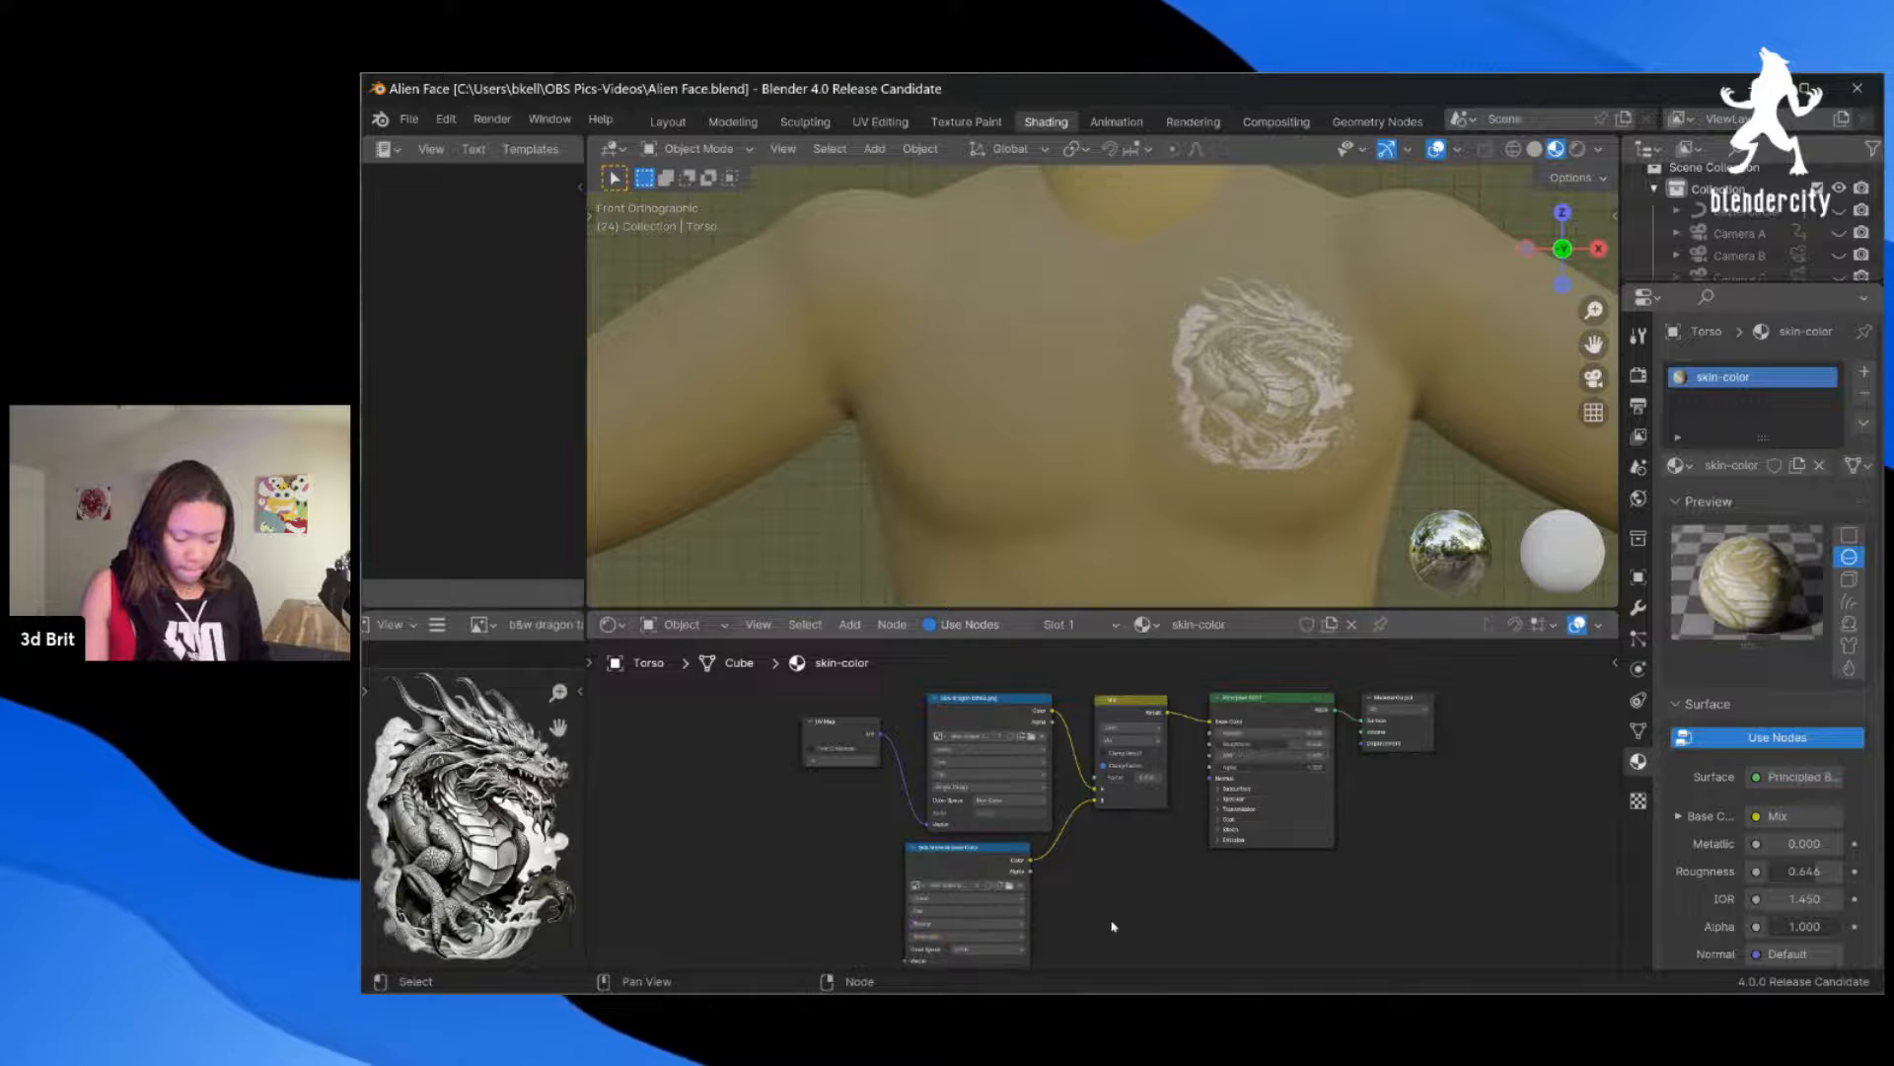
pyautogui.click(926, 898)
pyautogui.click(925, 899)
pyautogui.moveTo(1008, 868); pyautogui.dragTo(995, 867)
pyautogui.moveTo(964, 733); pyautogui.dragTo(962, 704, button='middle')
# Step: Switch the viewport to rendered shading and inspect the tattoo and skin color up close and on the whole figure
pyautogui.scroll(2, 1347, 412)
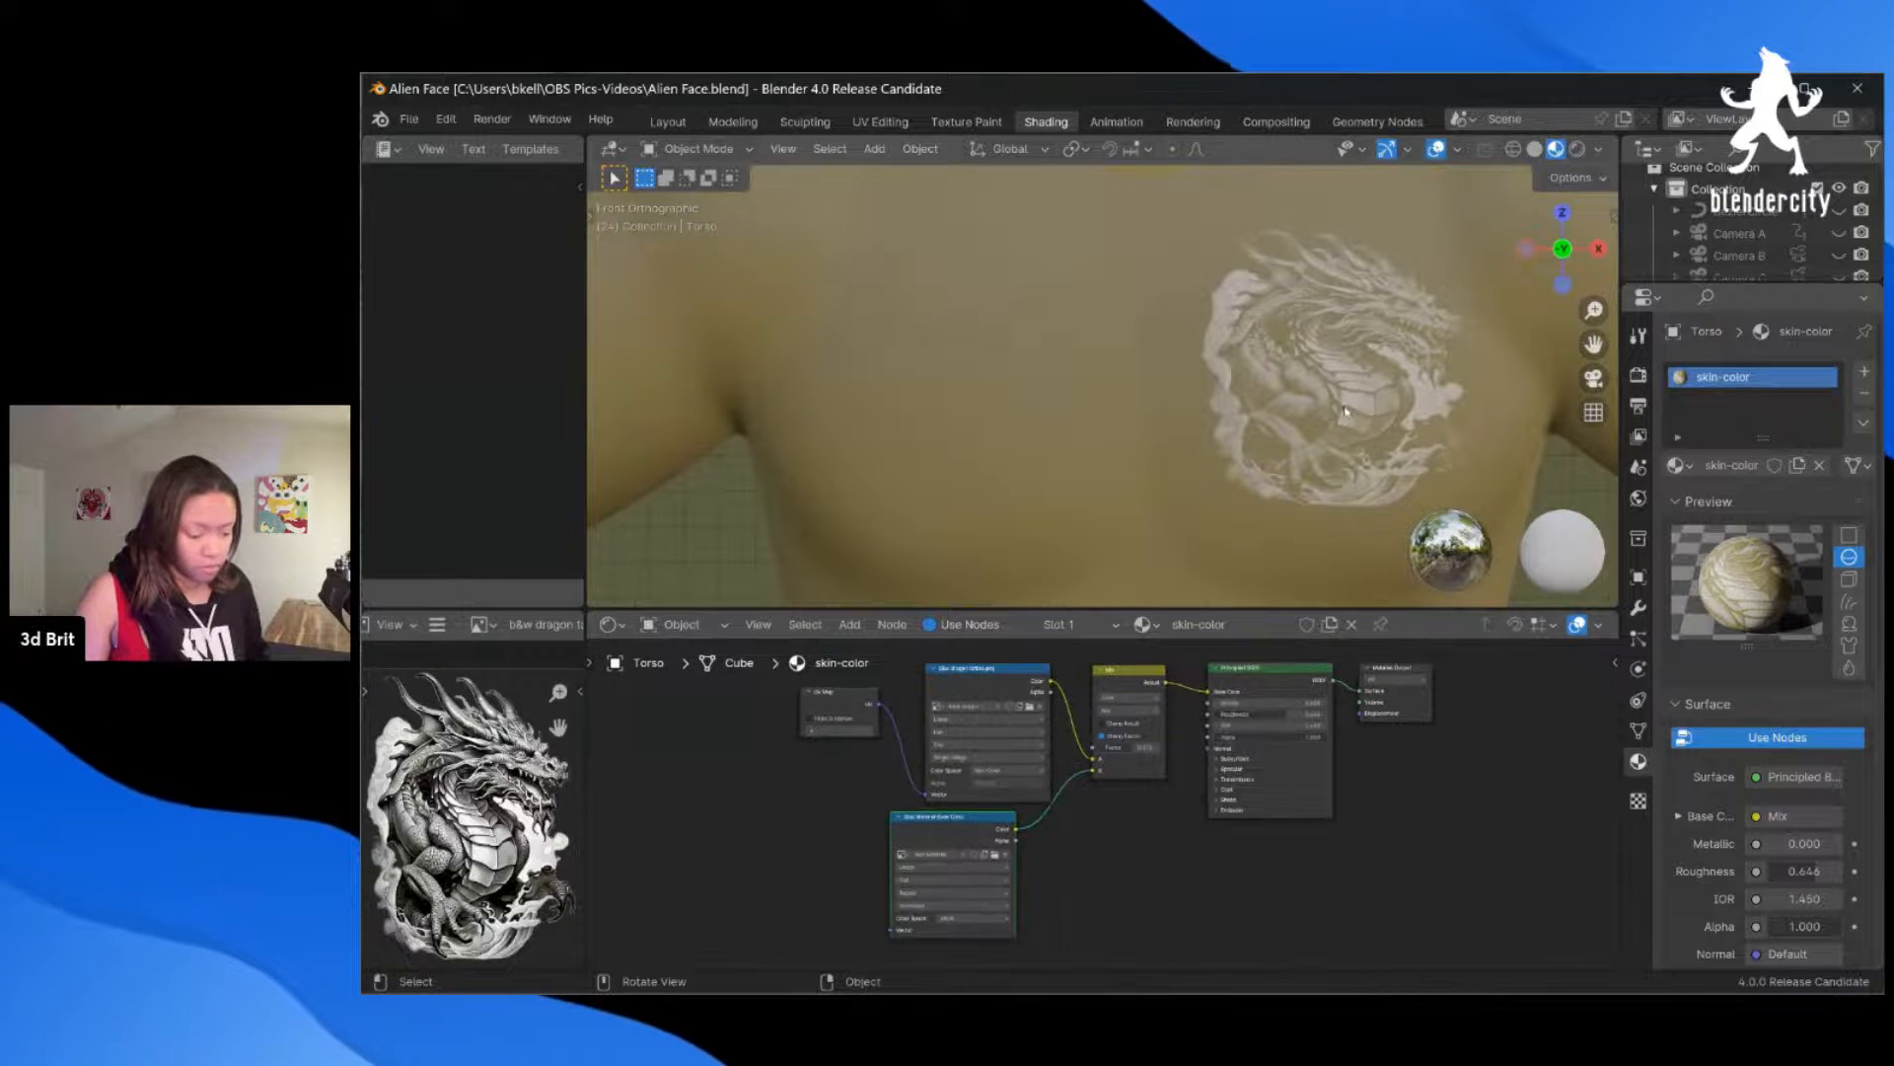
pyautogui.scroll(-1, 1347, 413)
pyautogui.moveTo(1346, 414)
pyautogui.mouseDown(button='middle')
pyautogui.moveTo(1266, 427)
pyautogui.moveTo(1330, 432)
pyautogui.mouseUp(button='middle')
pyautogui.scroll(-4, 1267, 428)
pyautogui.press('KP_1')
pyautogui.scroll(1, 1331, 433)
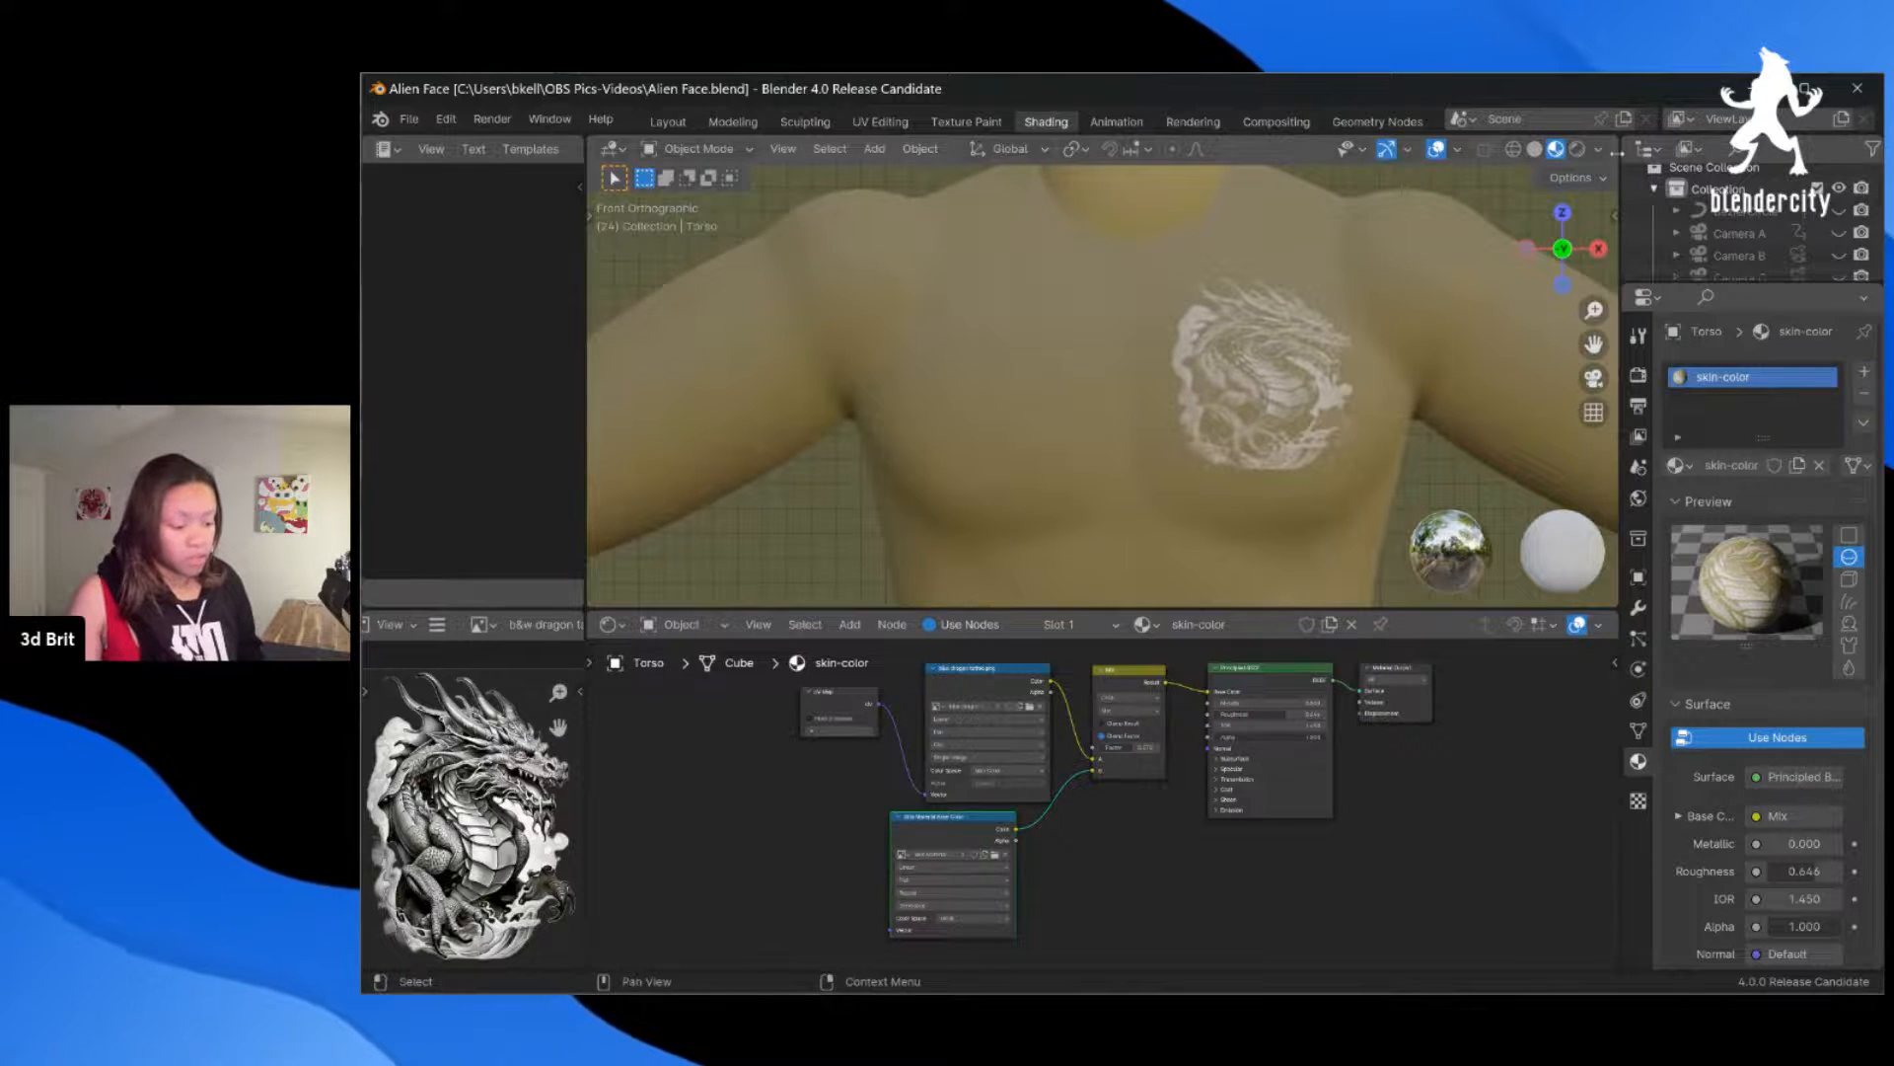
pyautogui.click(1578, 149)
pyautogui.scroll(-4, 1346, 391)
pyautogui.scroll(3, 1273, 365)
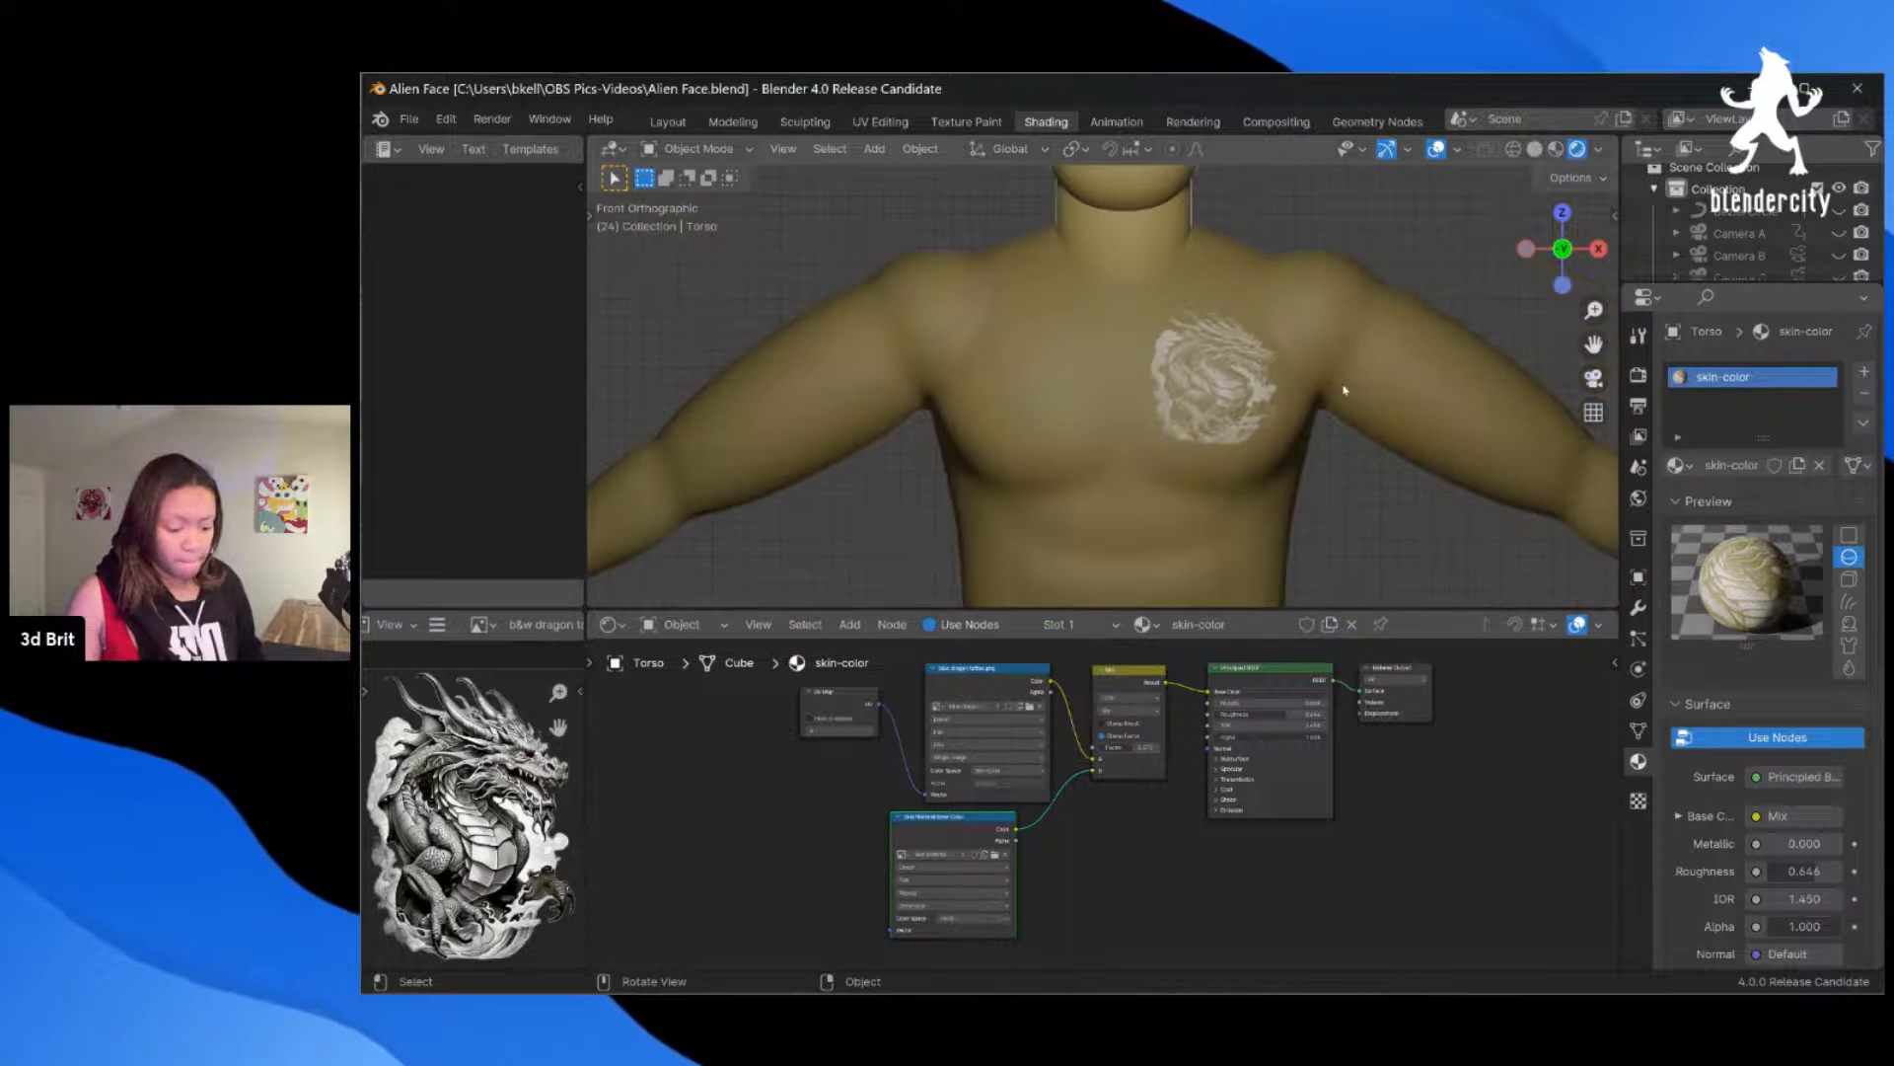
pyautogui.scroll(-1, 1205, 335)
pyautogui.scroll(-5, 1205, 336)
pyautogui.scroll(2, 1153, 305)
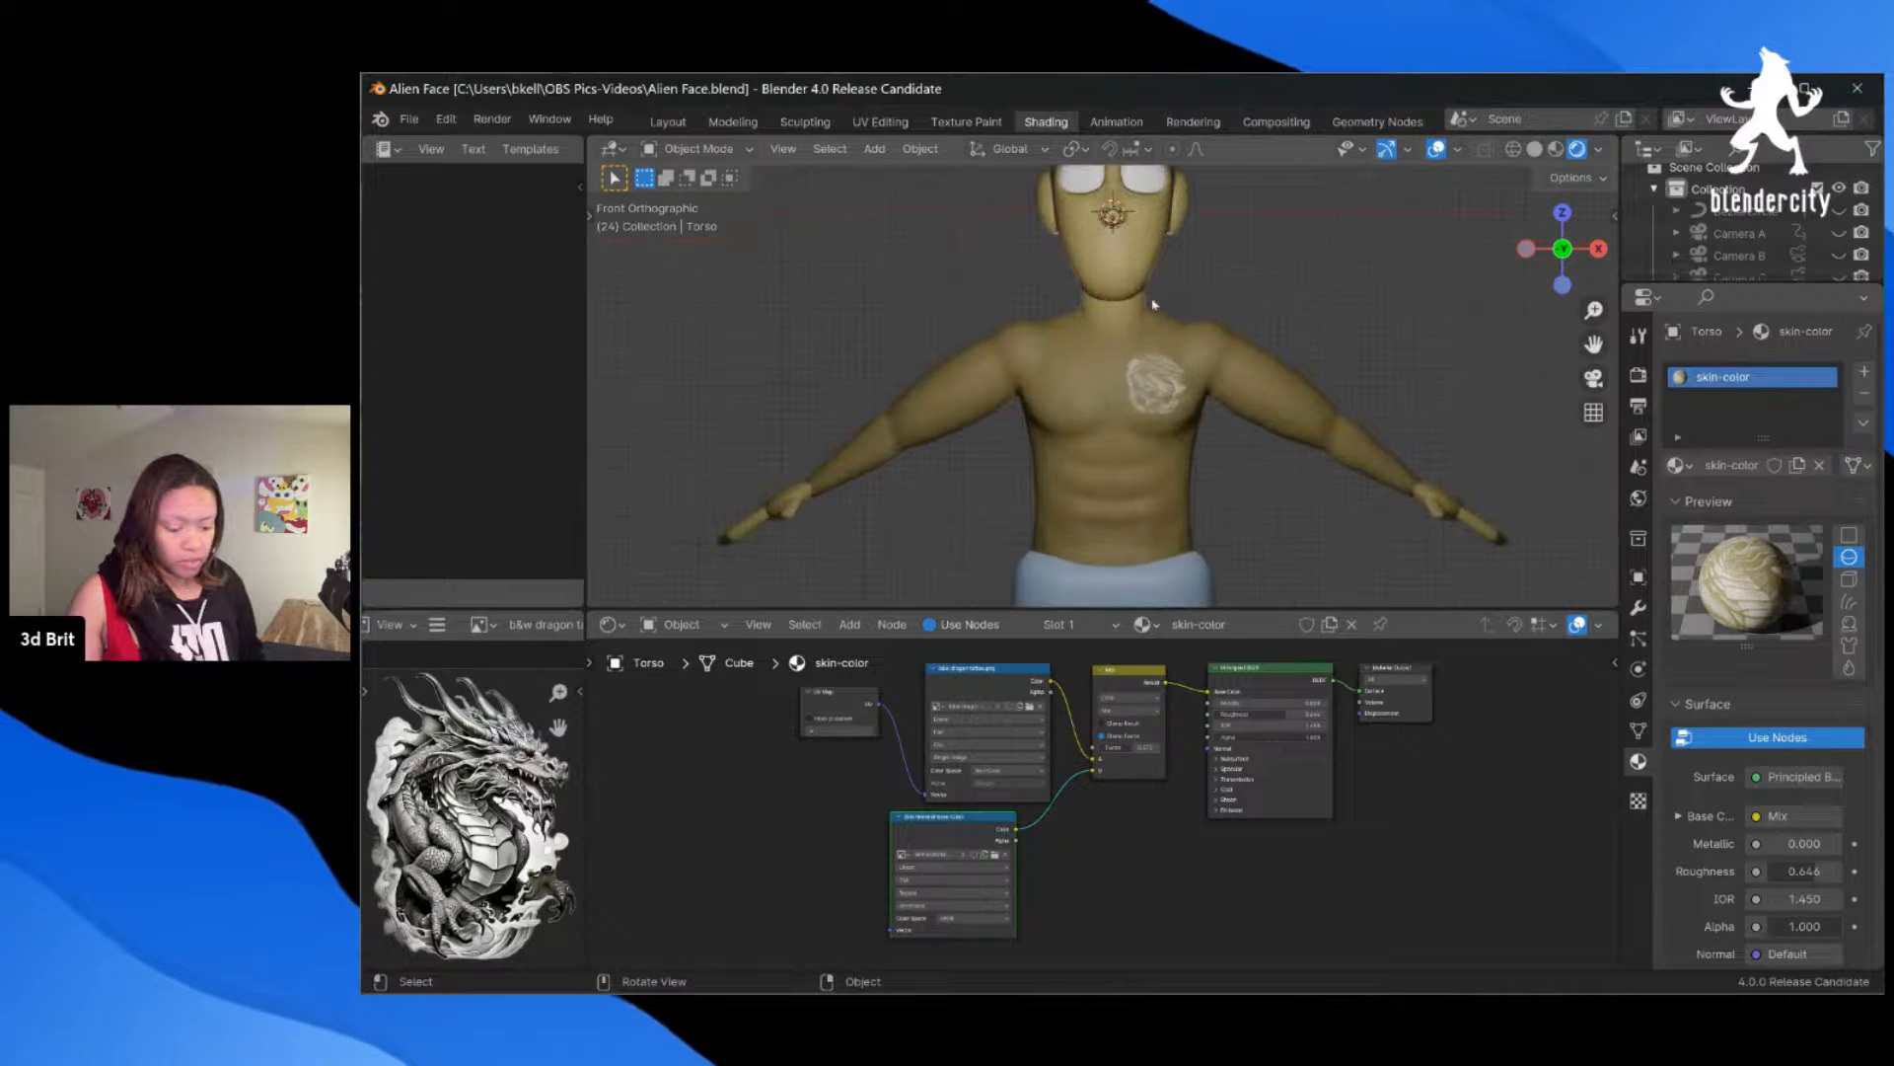
# Step: Compare the neck's skin #2 material with the torso's skin-color material and examine the rendered chest tattoo
pyautogui.click(1117, 257)
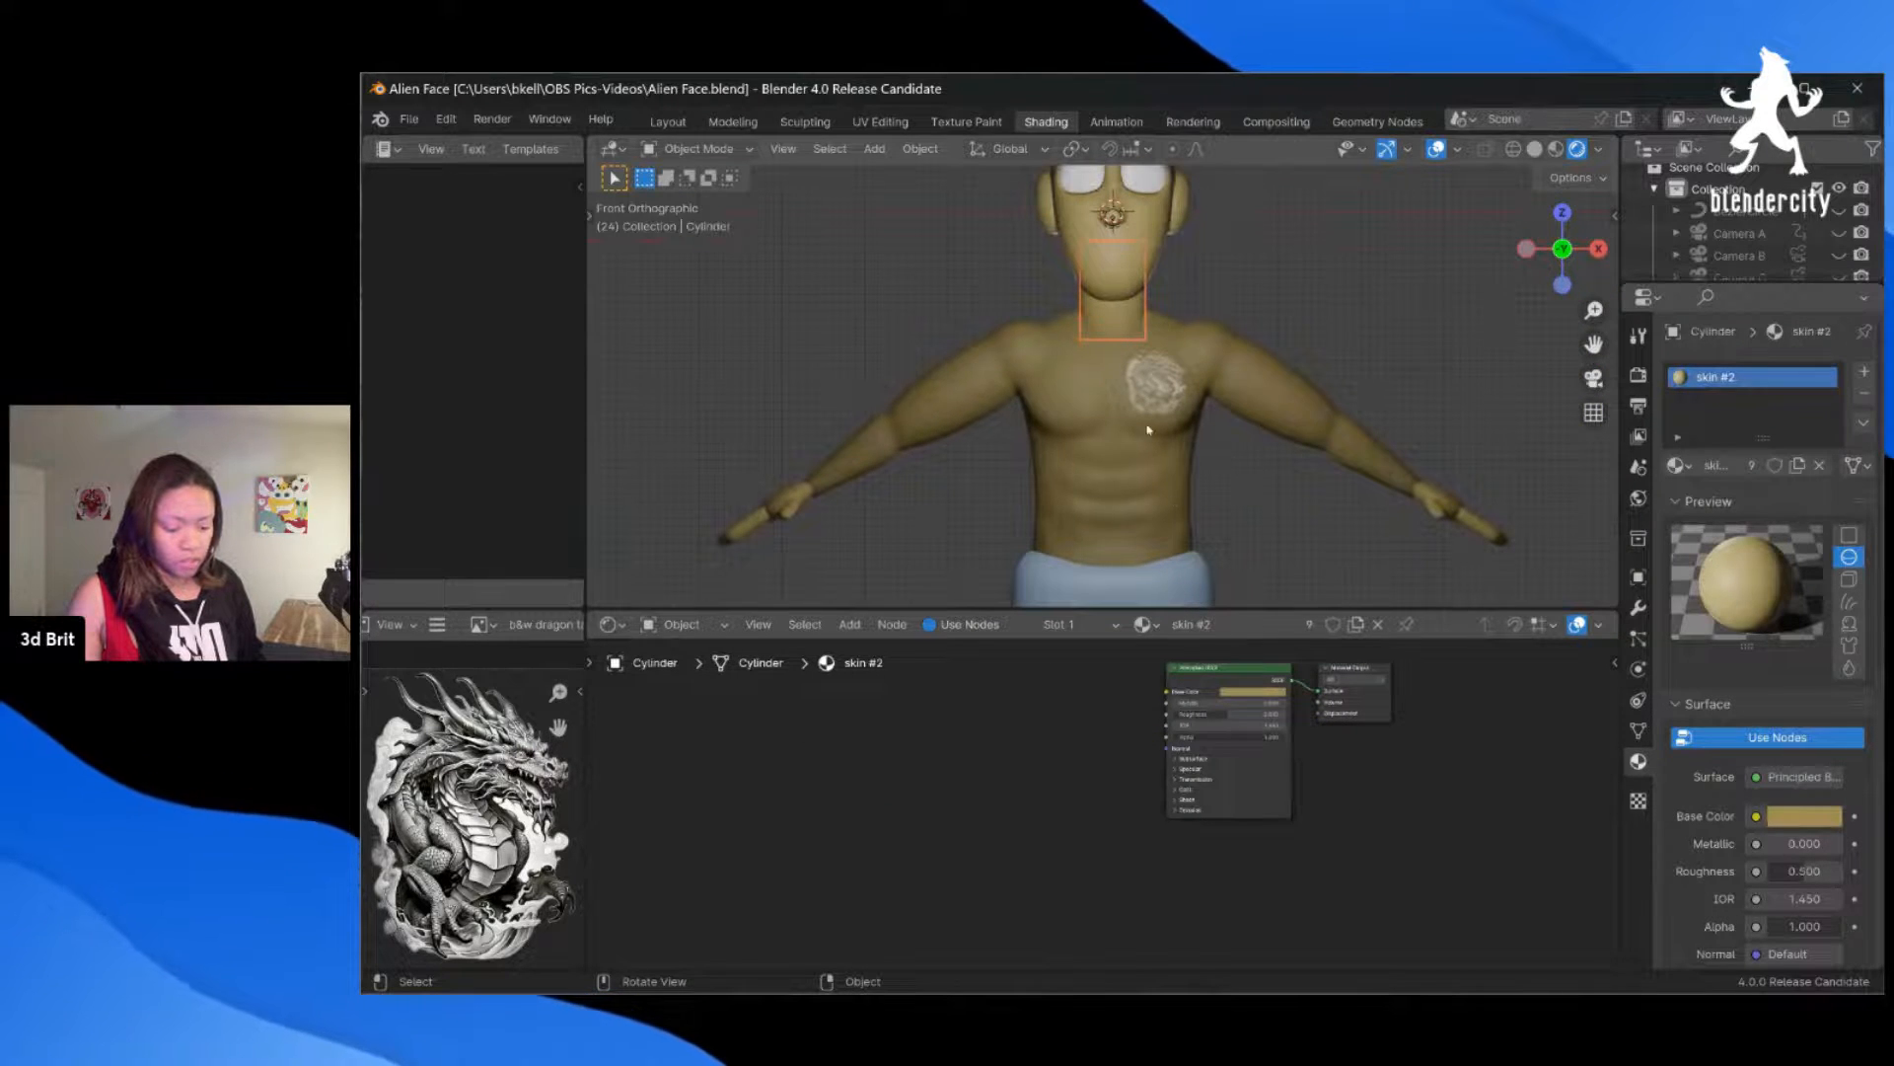
pyautogui.click(1126, 487)
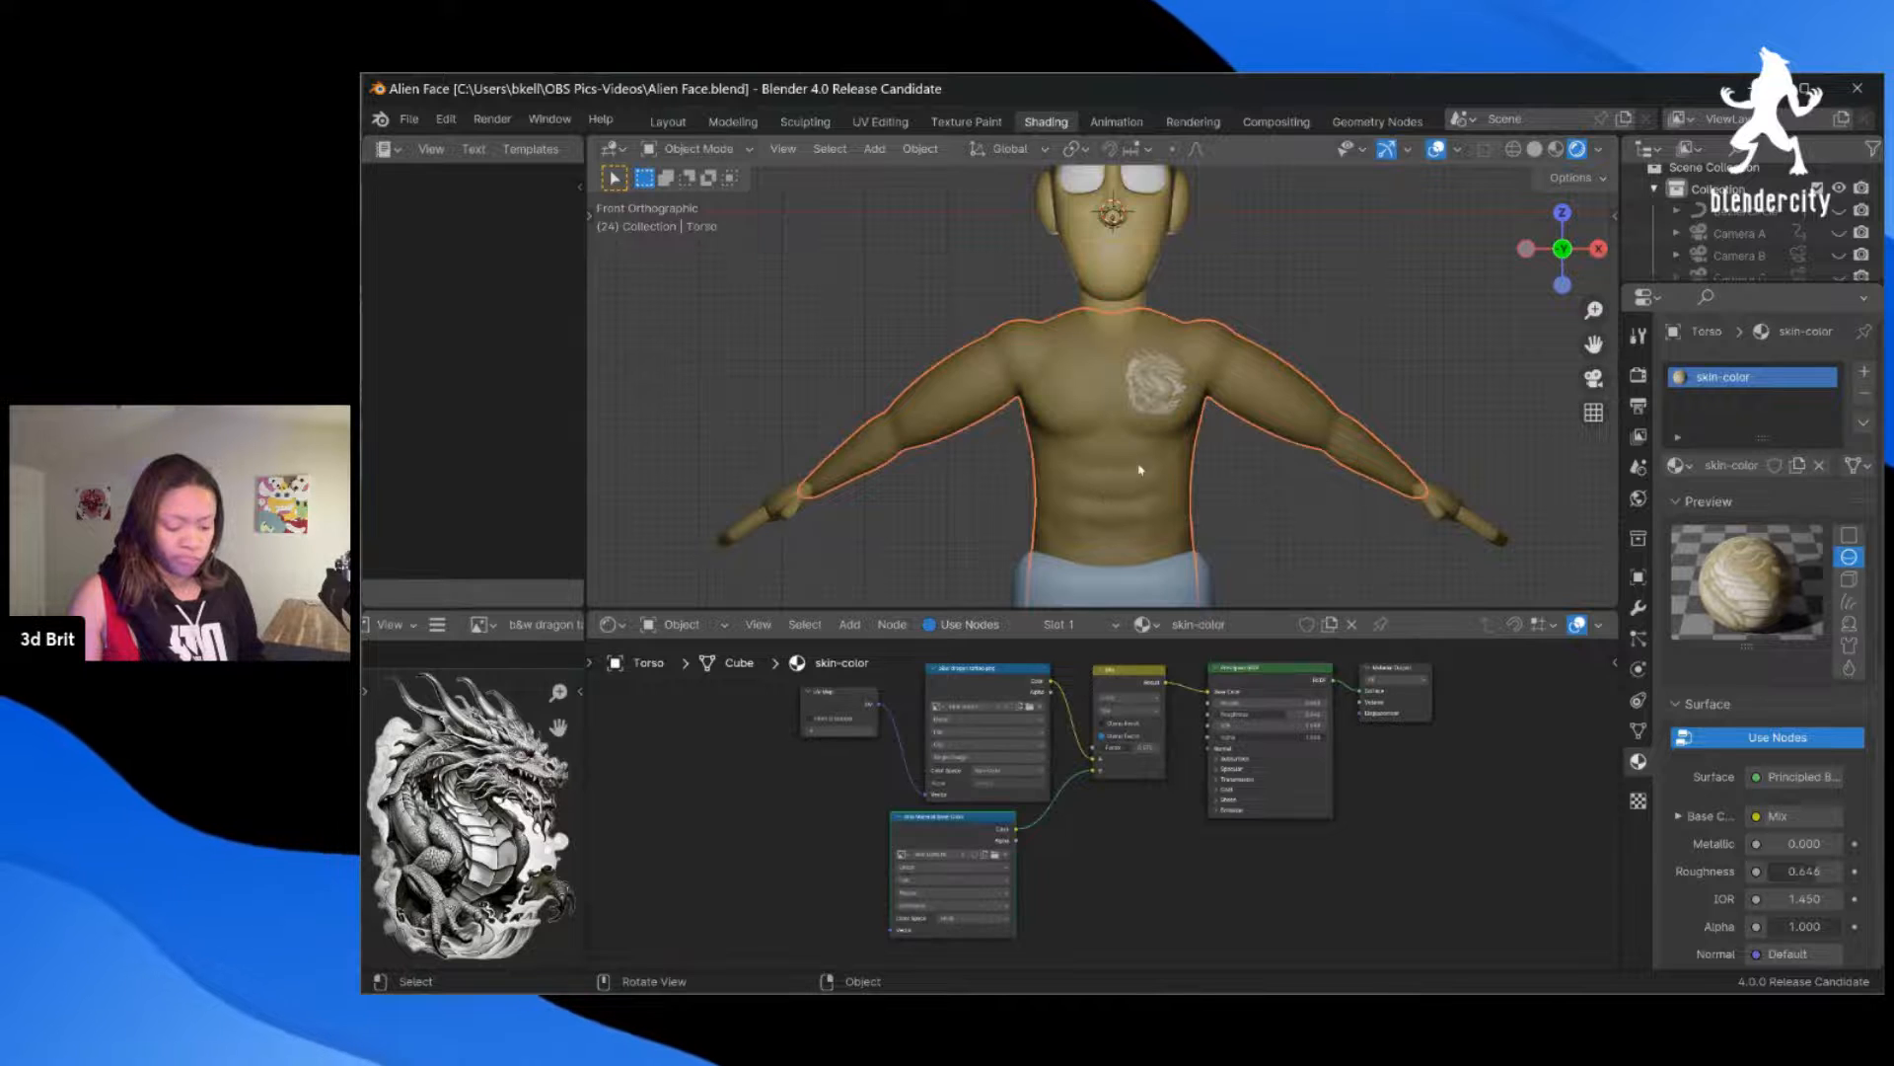
pyautogui.scroll(3, 1104, 464)
pyautogui.scroll(2, 1154, 414)
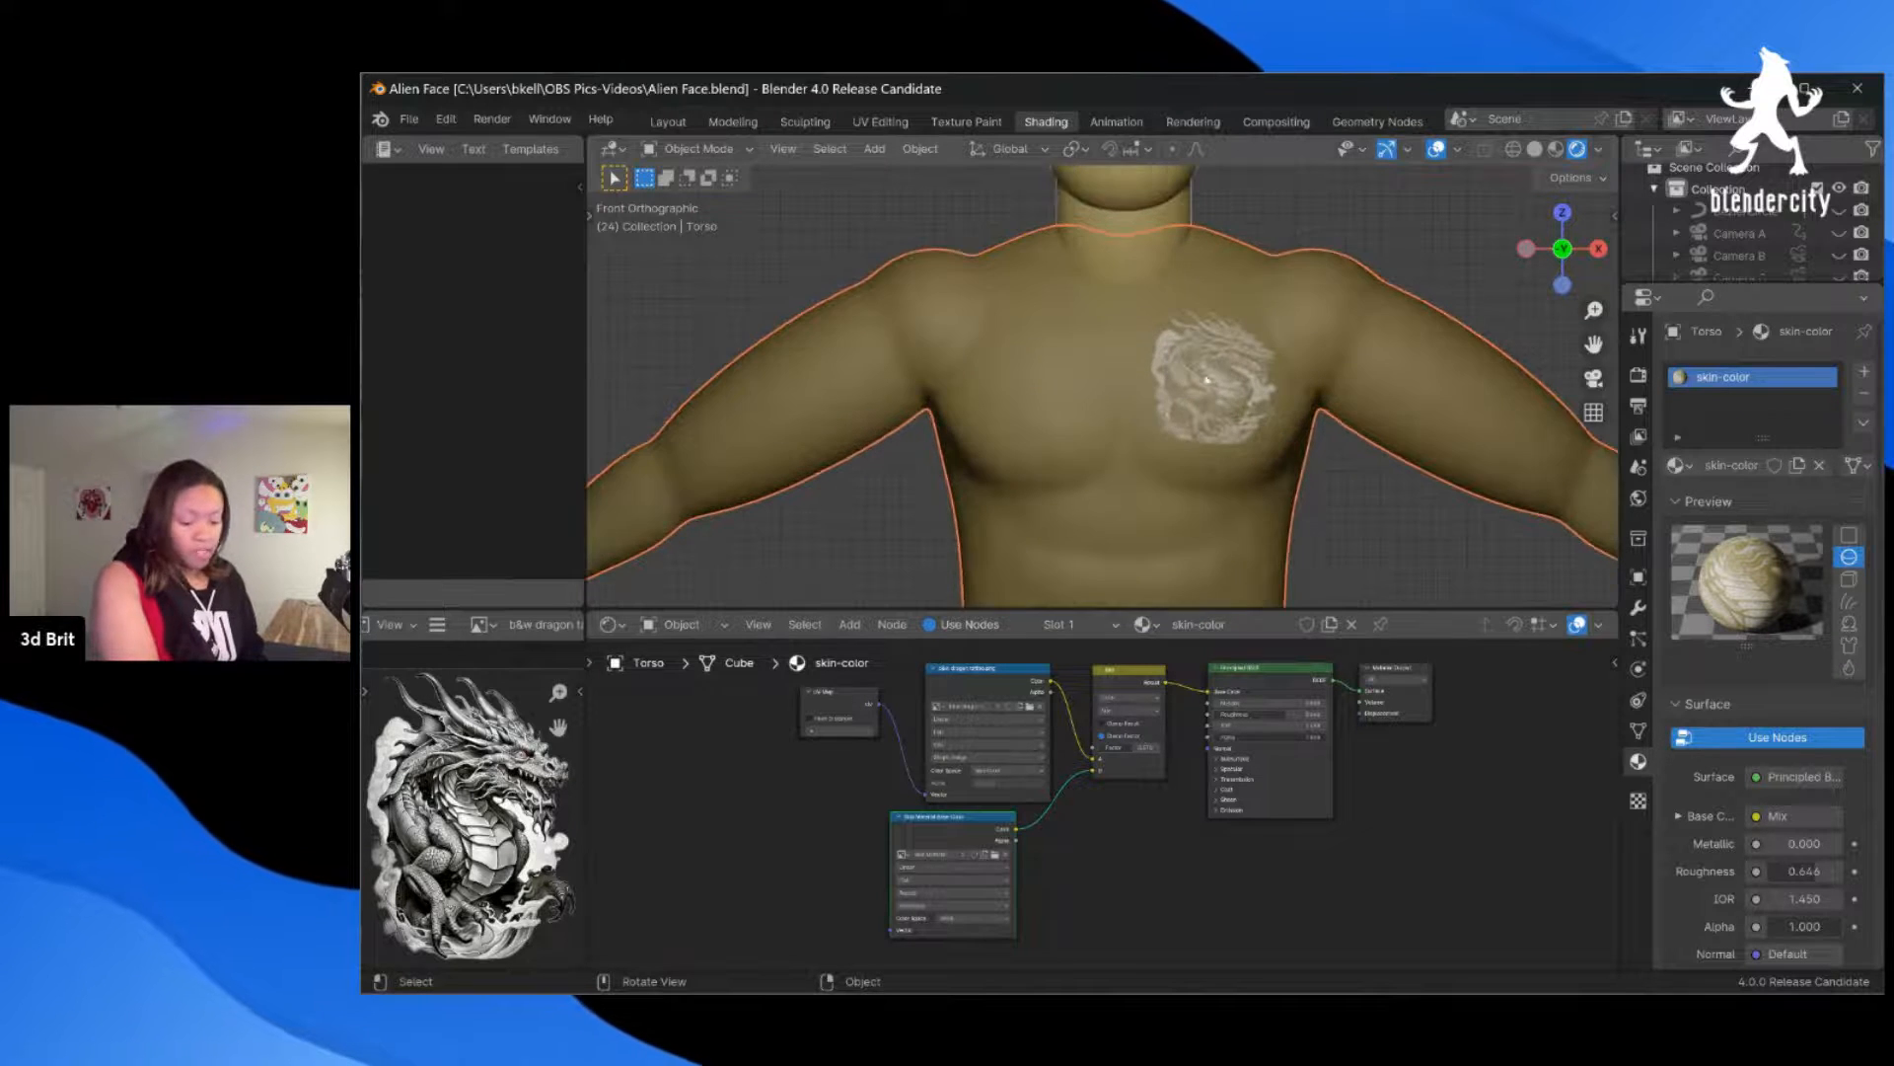
pyautogui.scroll(3, 1213, 252)
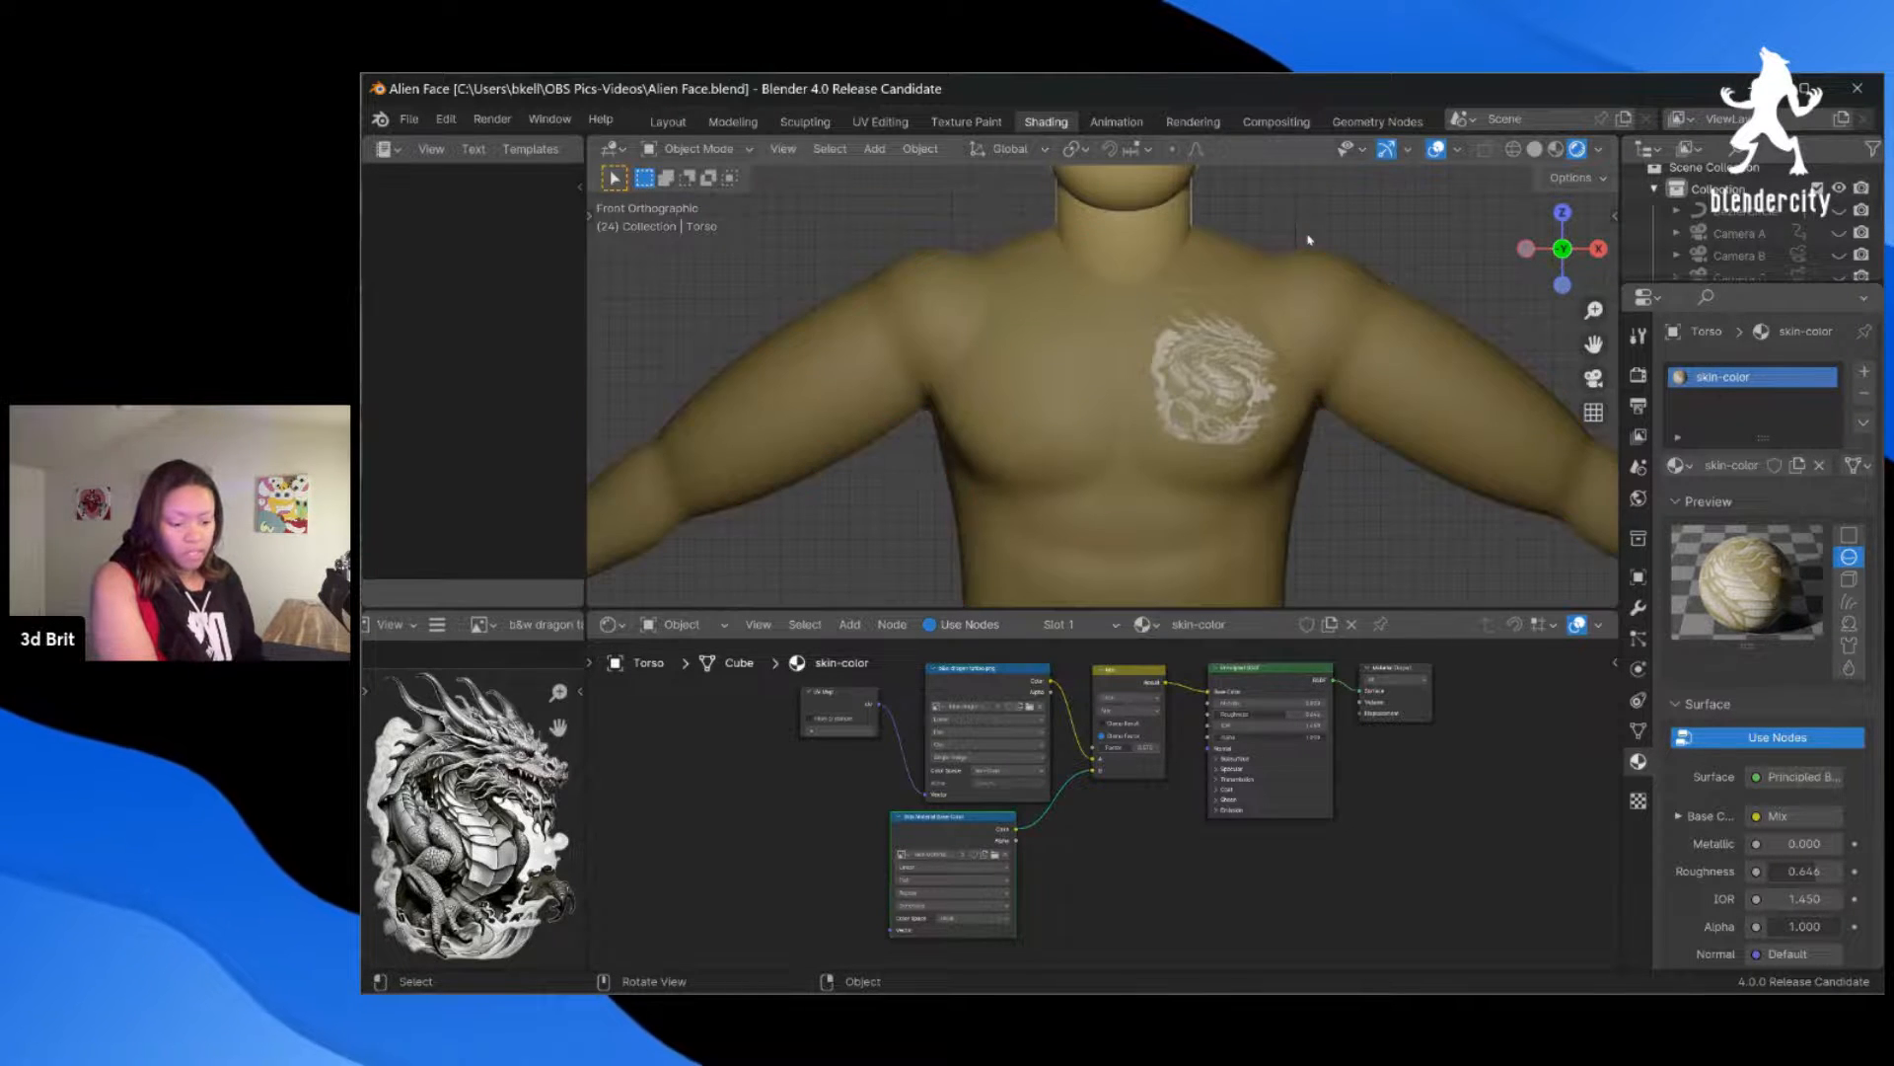
pyautogui.moveTo(1309, 239); pyautogui.dragTo(1297, 316, button='middle')
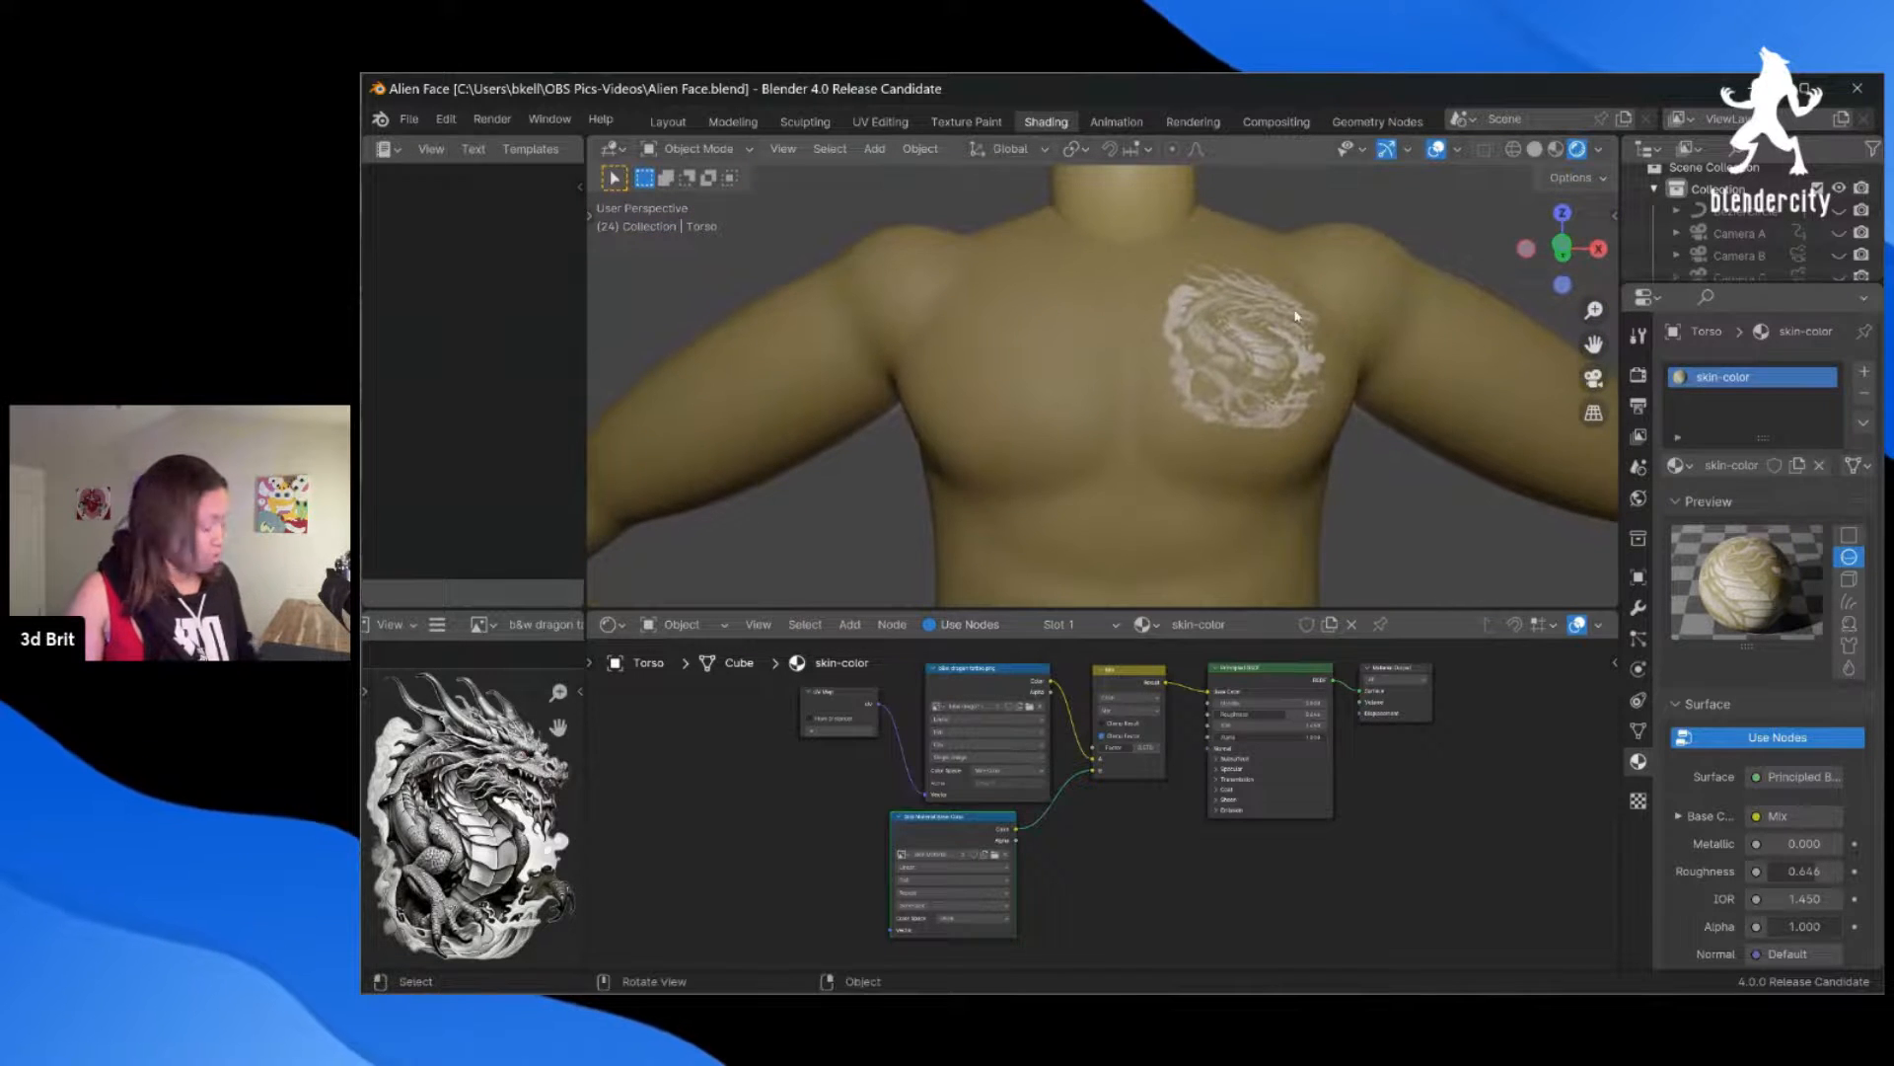
pyautogui.press('KP_1')
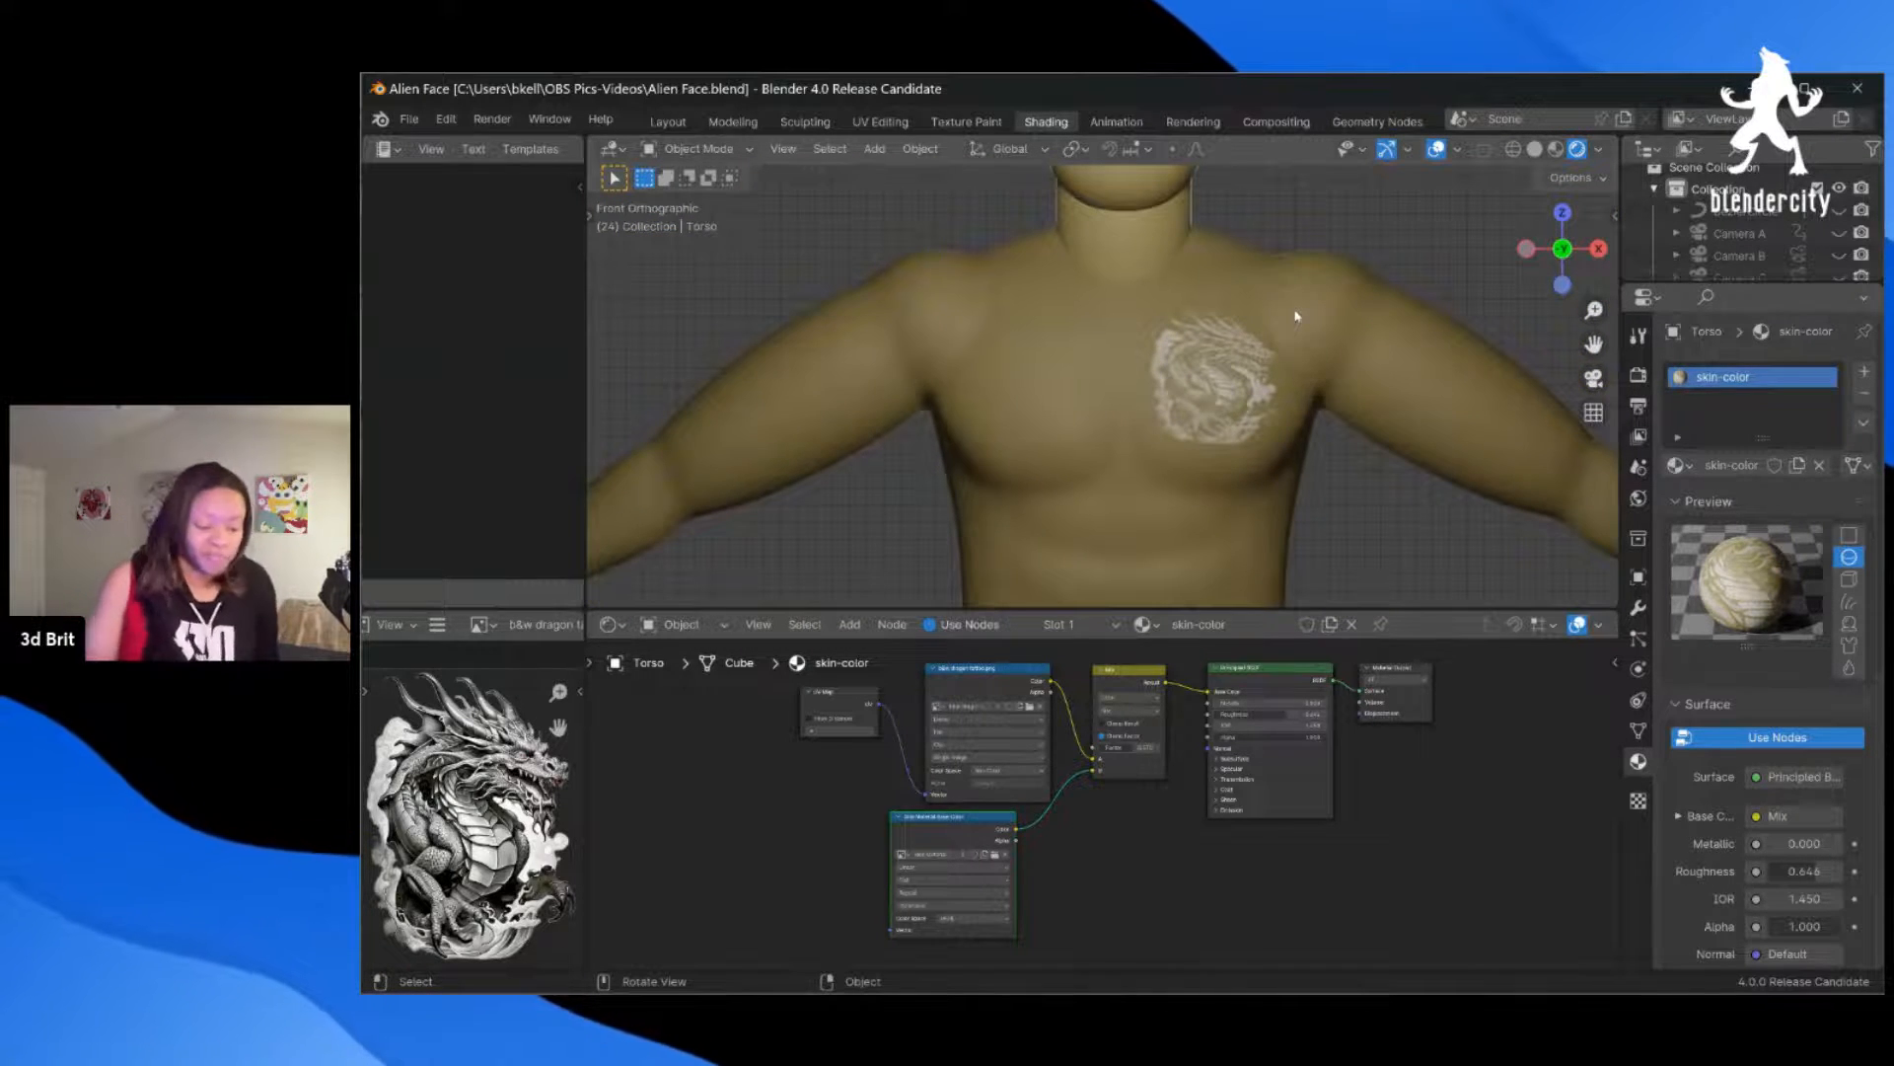
pyautogui.scroll(1, 1037, 530)
pyautogui.scroll(-1, 1046, 503)
pyautogui.scroll(1, 1050, 488)
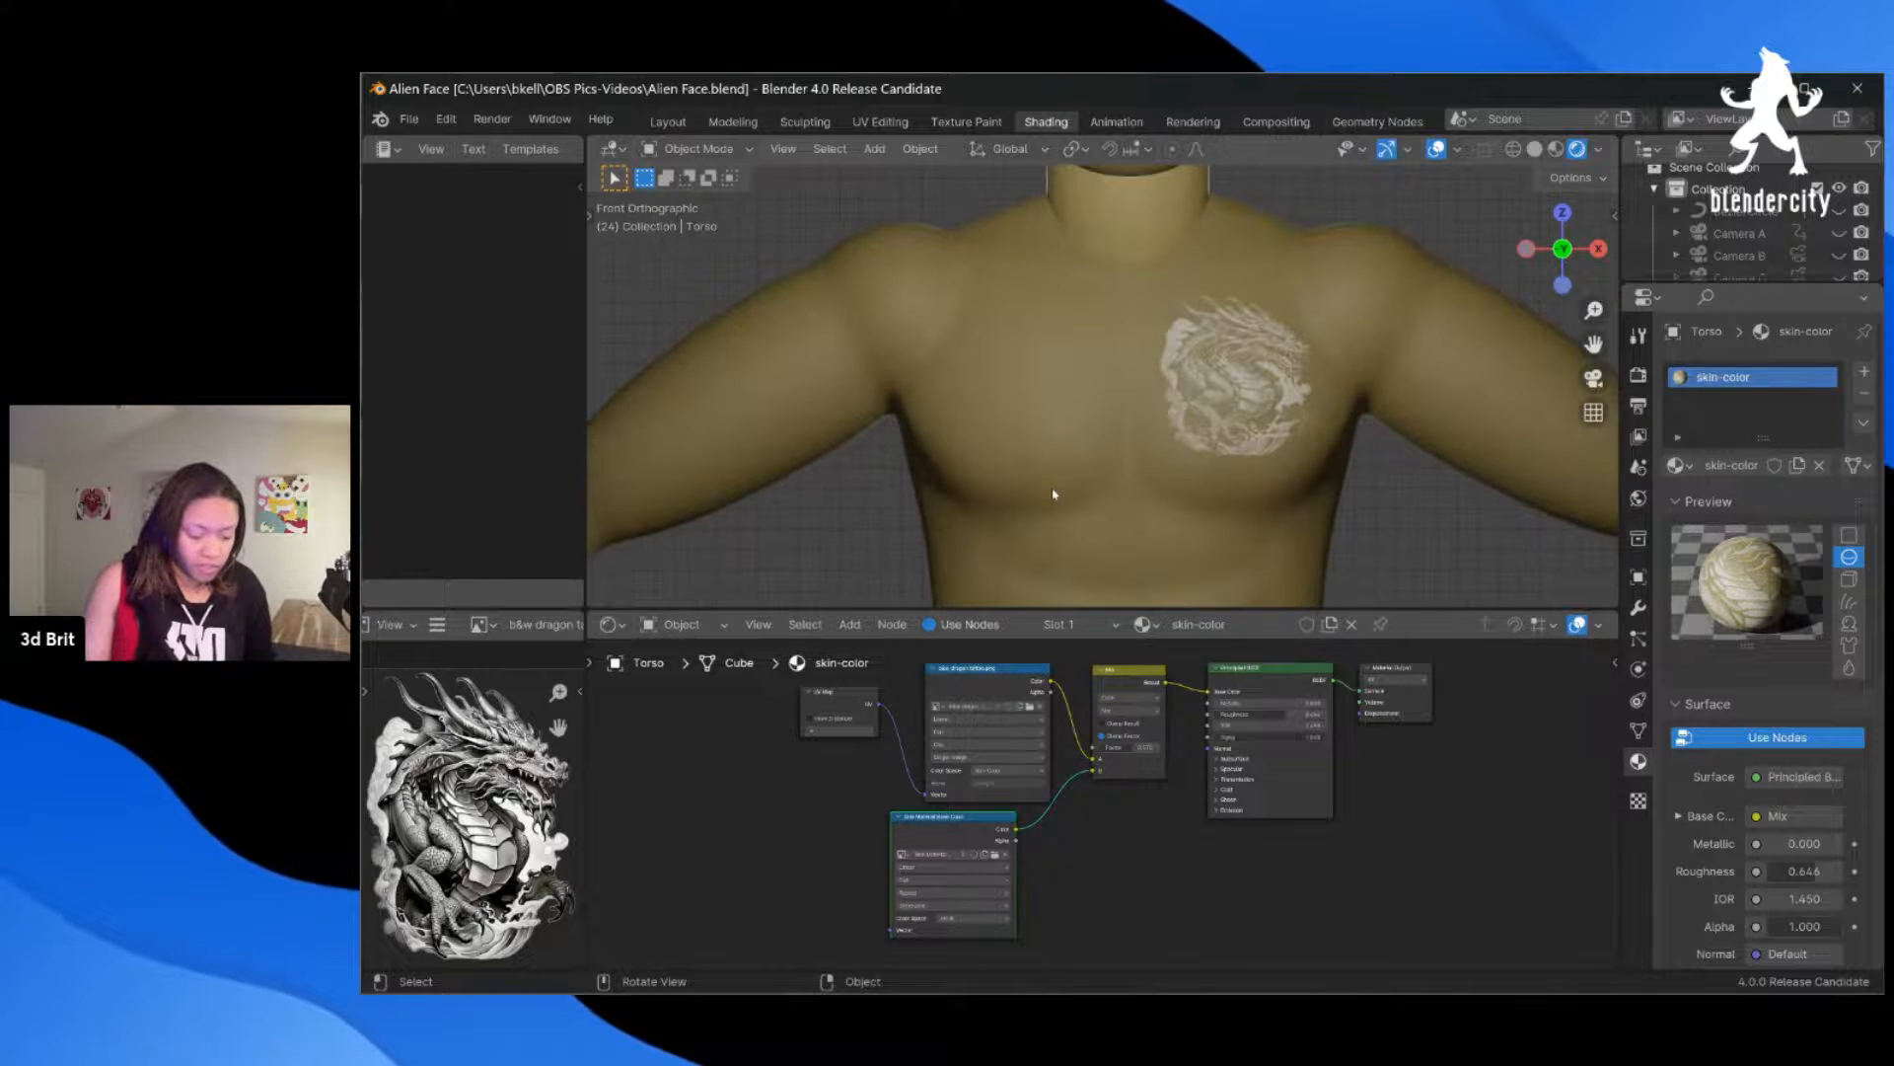
# Step: In the UV Editing workspace, scale the chest patch's UV island down very slightly over the dragon tattoo image
pyautogui.click(969, 124)
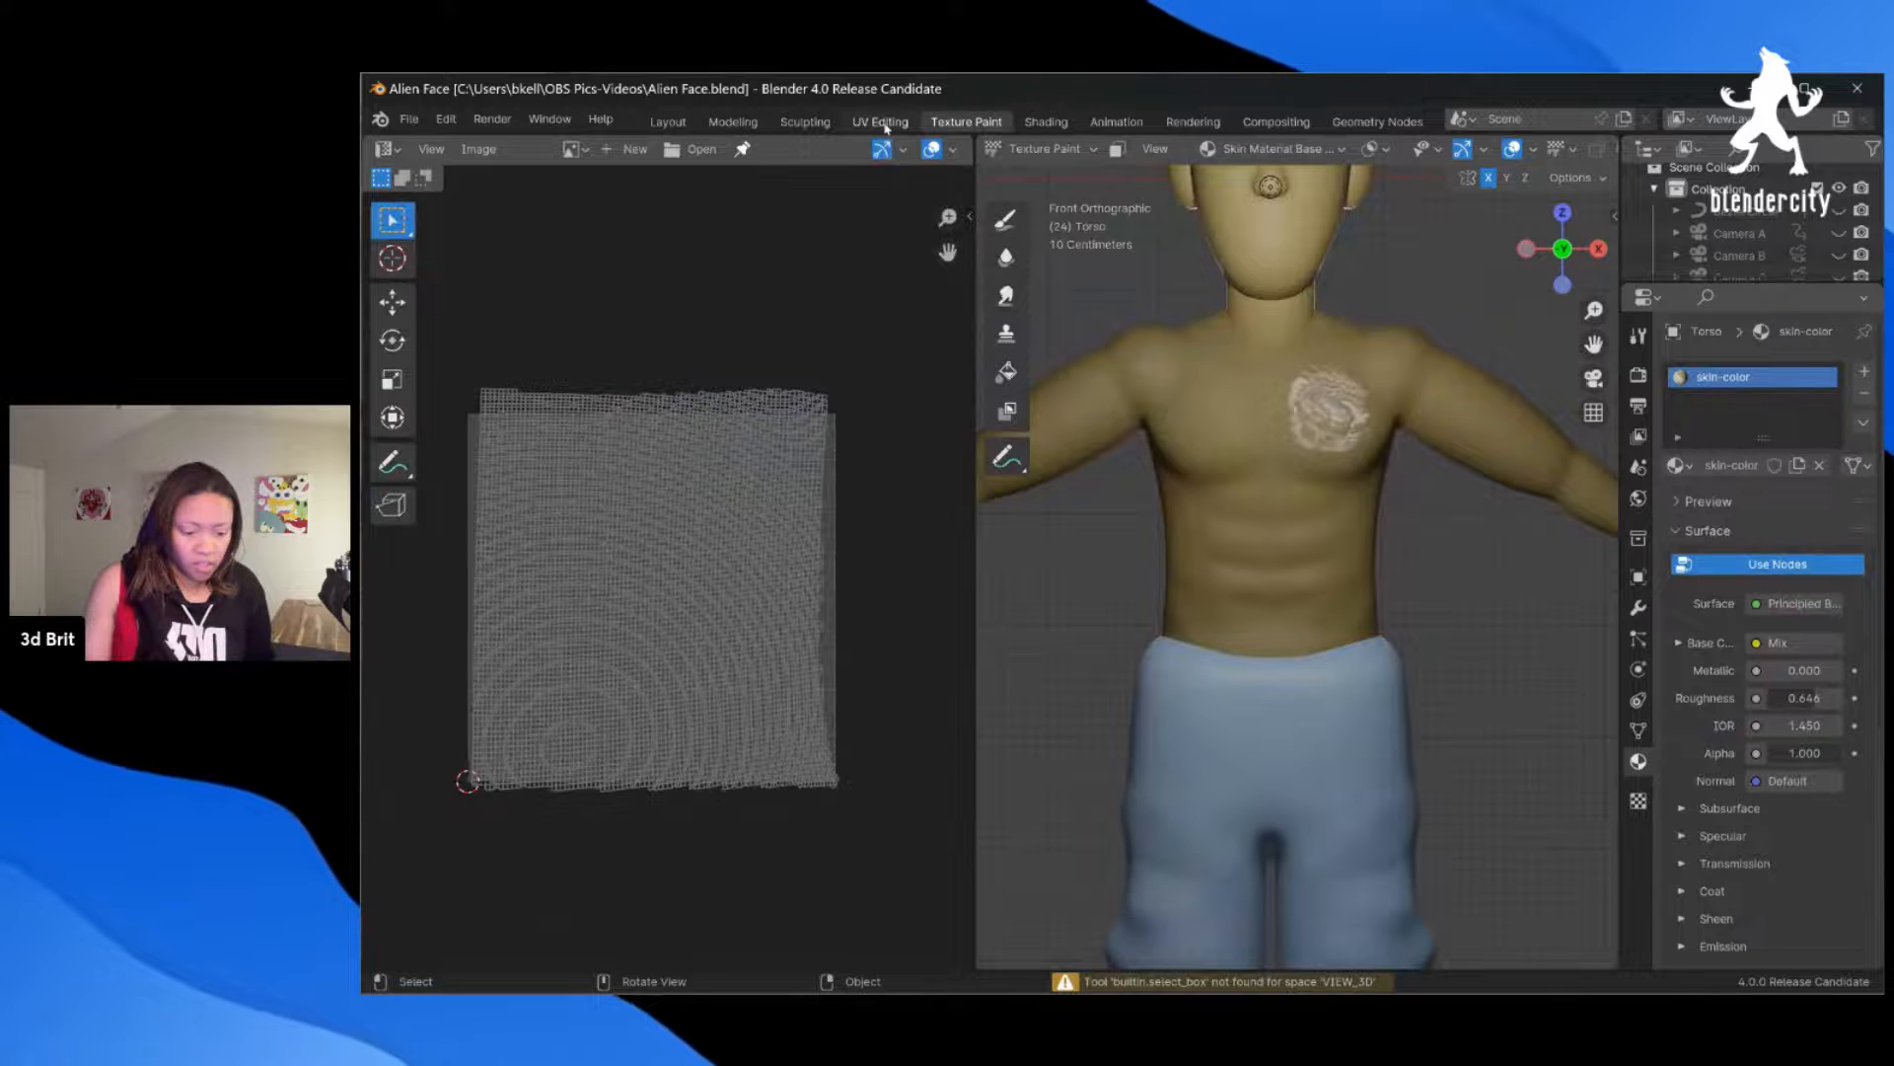
pyautogui.click(886, 125)
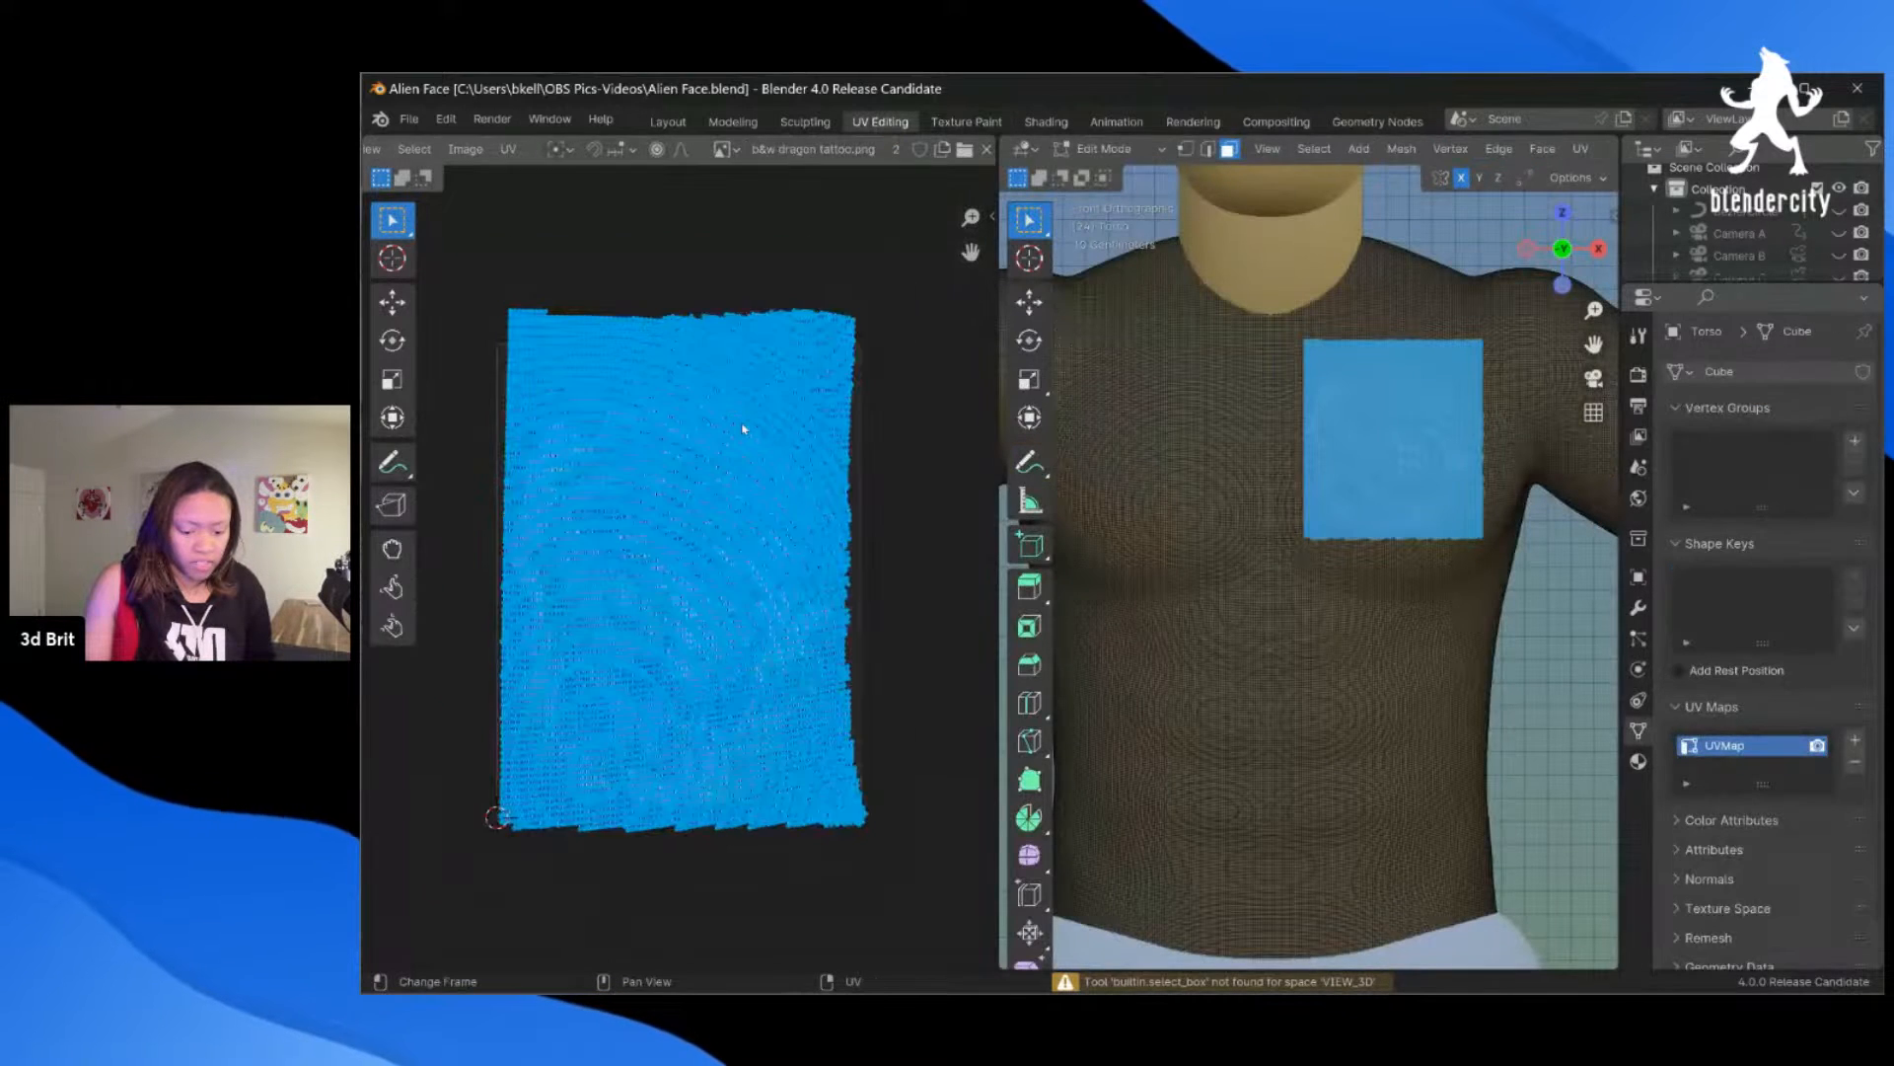
pyautogui.scroll(-1, 743, 431)
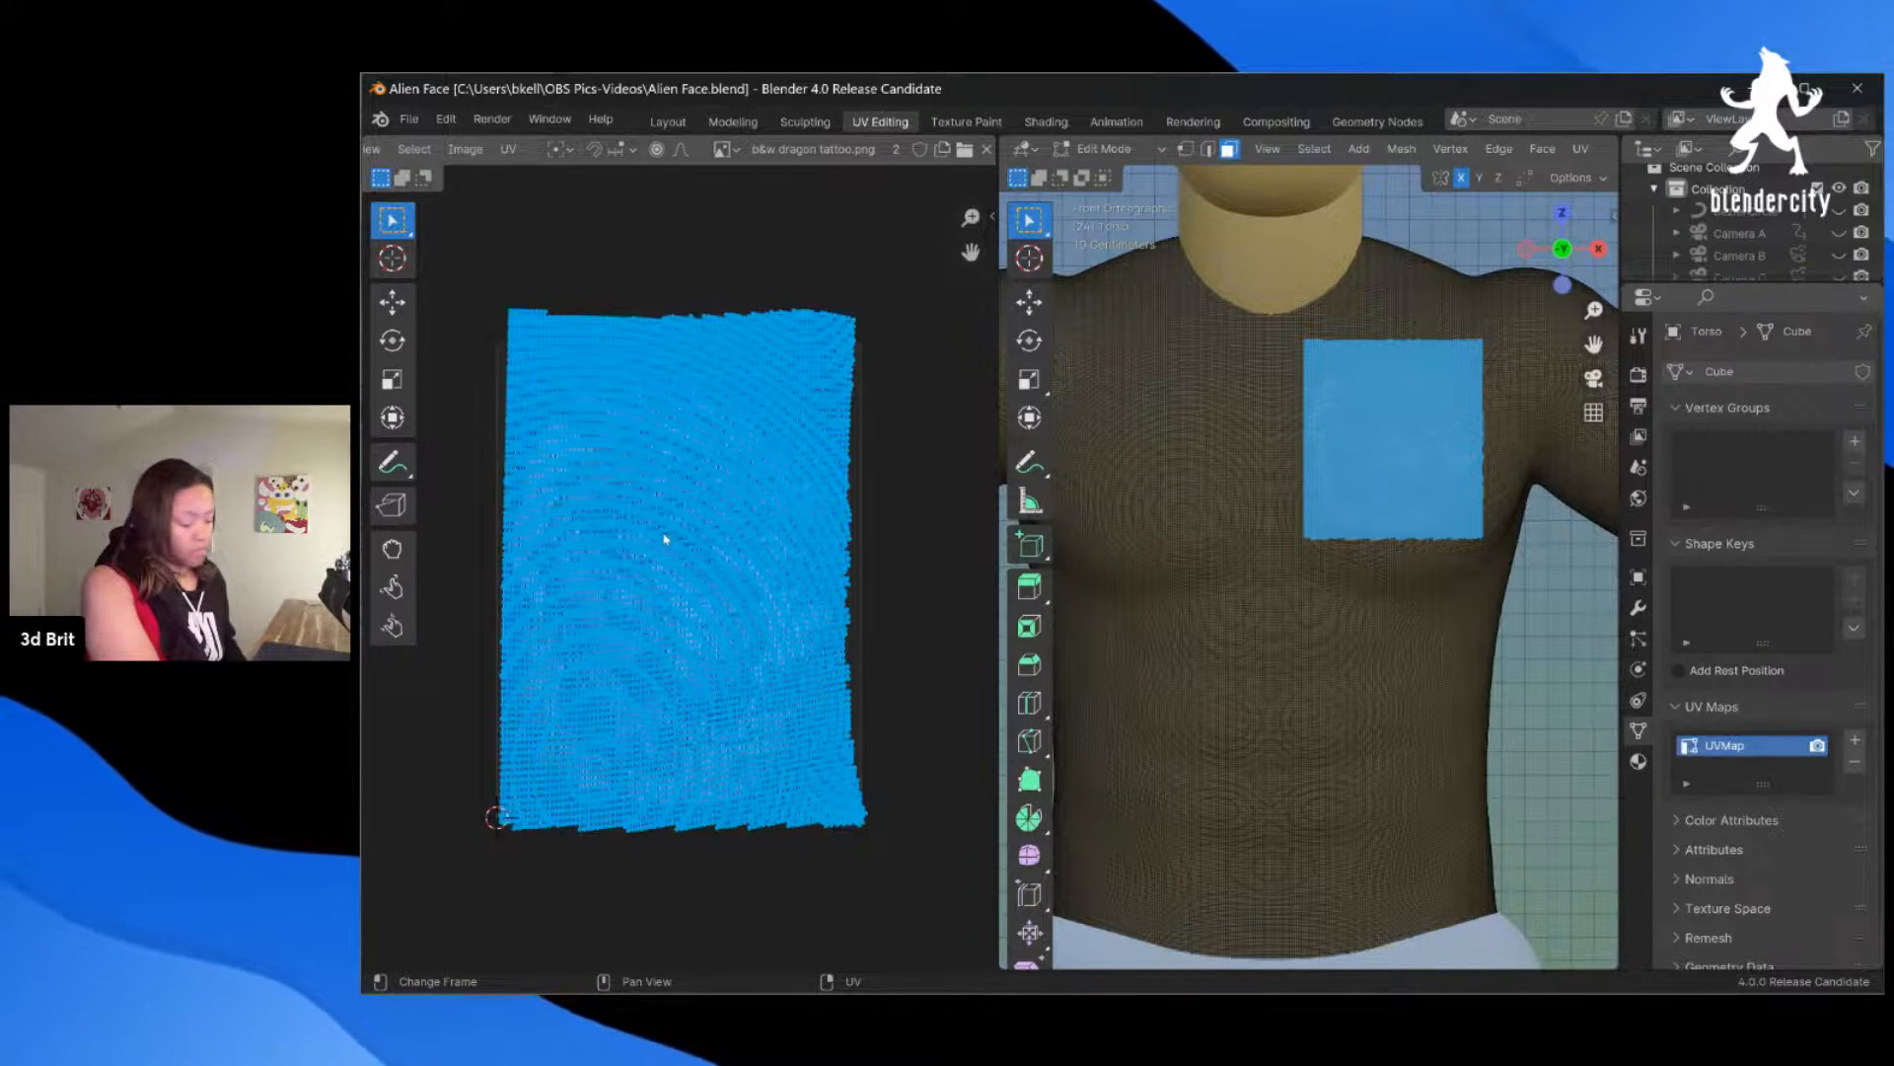
pyautogui.press('s')
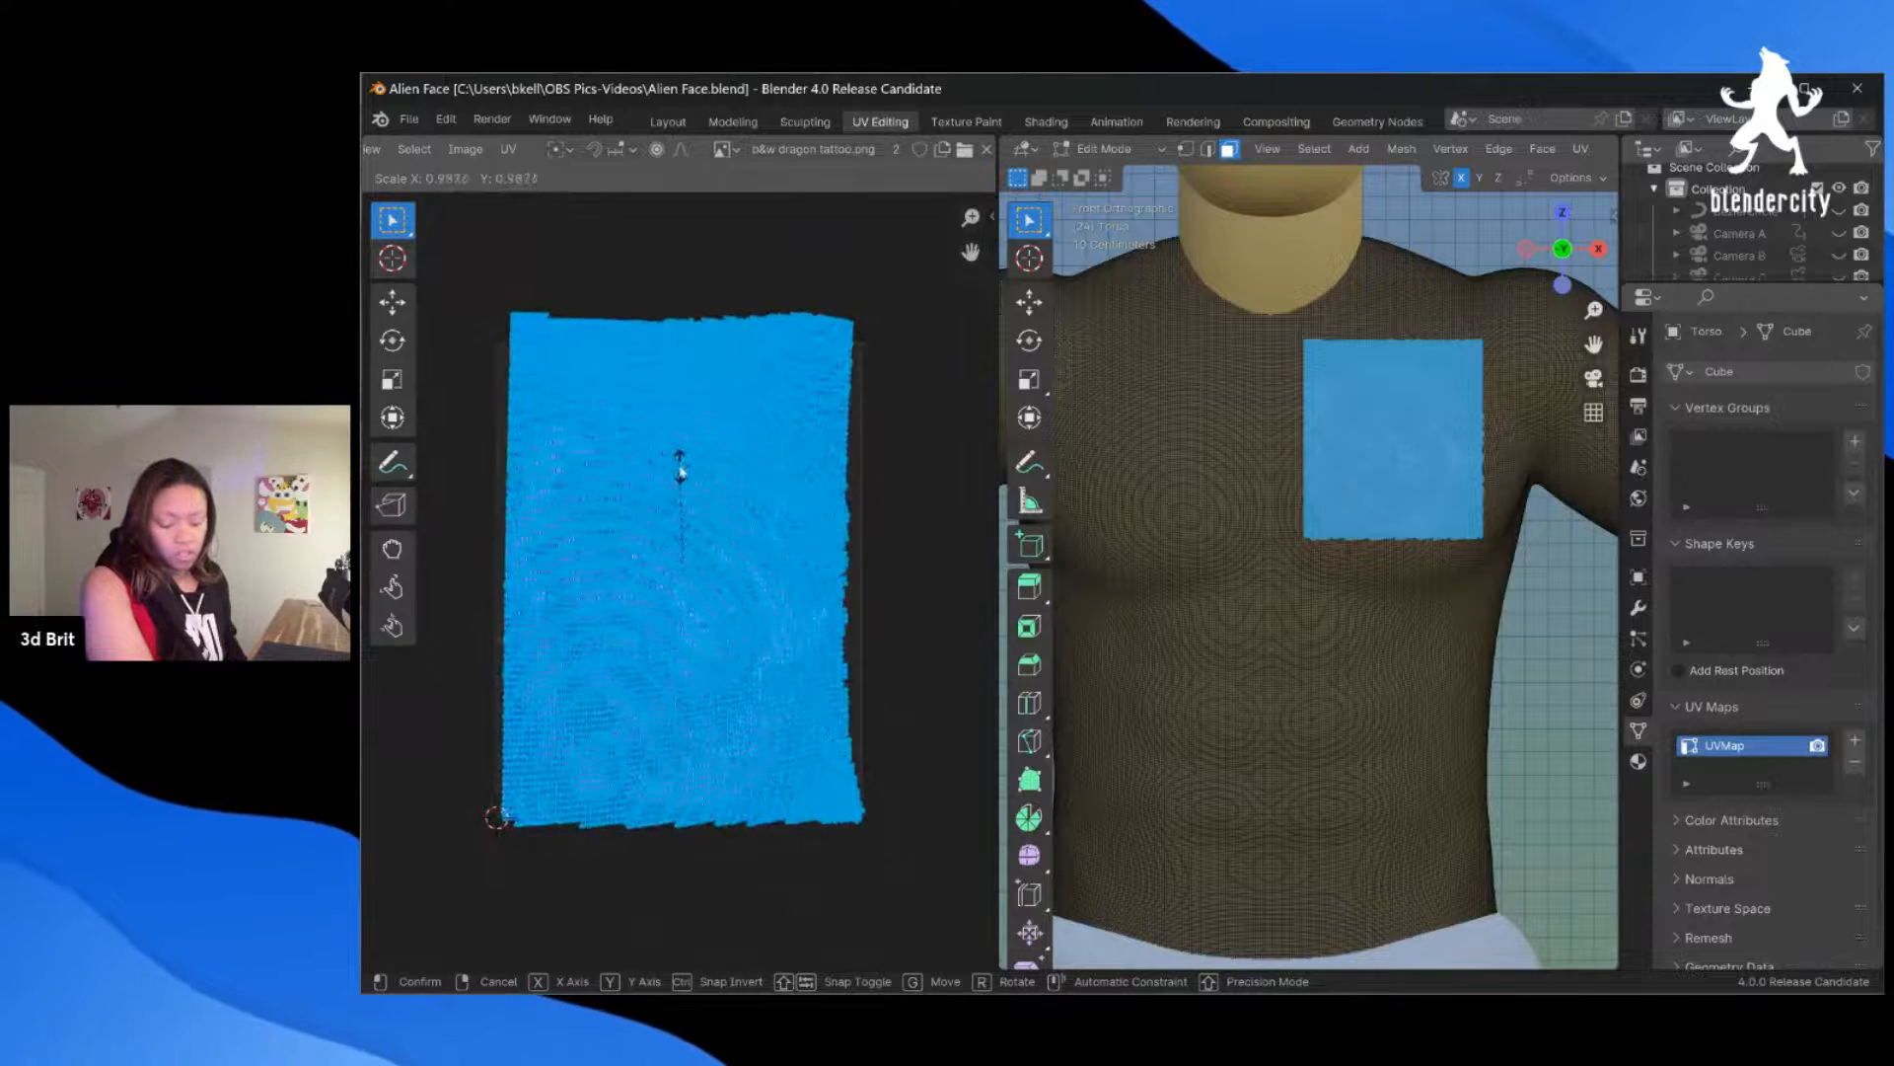
pyautogui.click(678, 471)
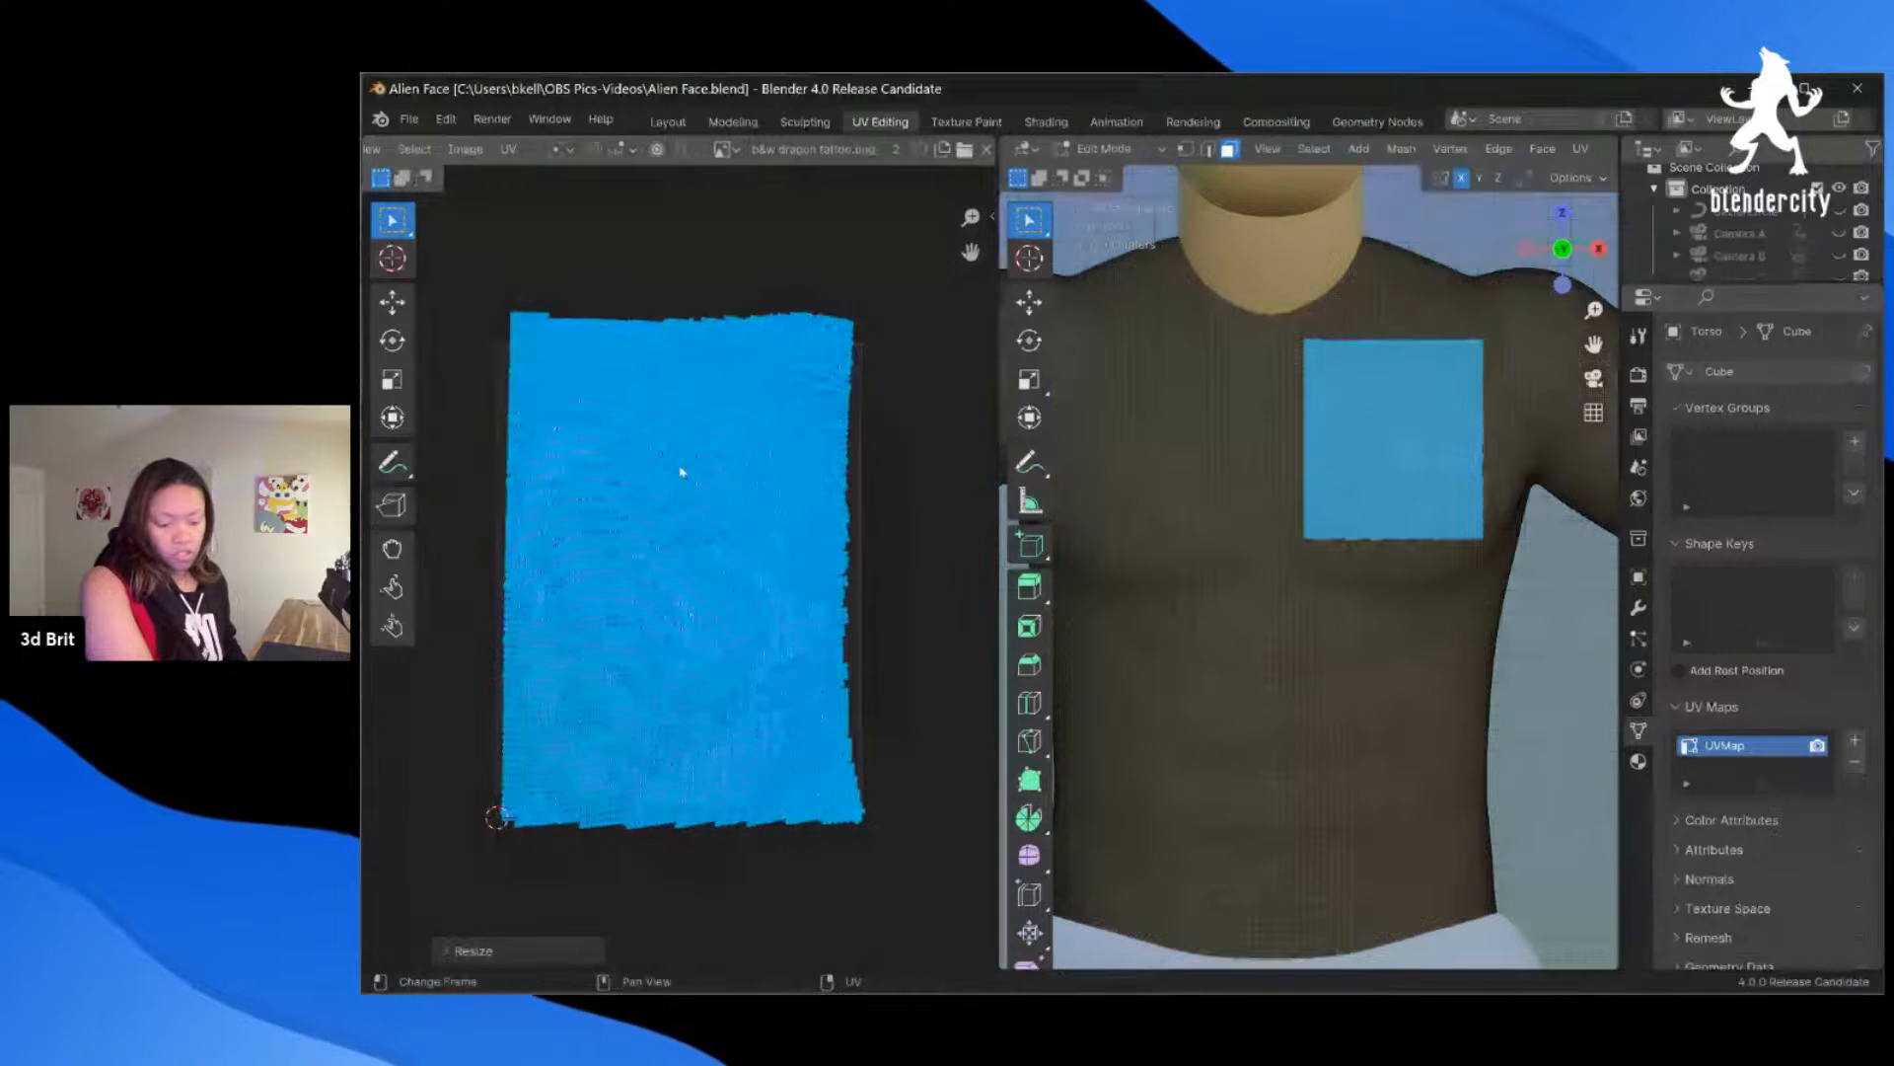
# Step: Show the torso with rendered shading in the Layout workspace and examine the chest tattoo up close
pyautogui.click(1046, 121)
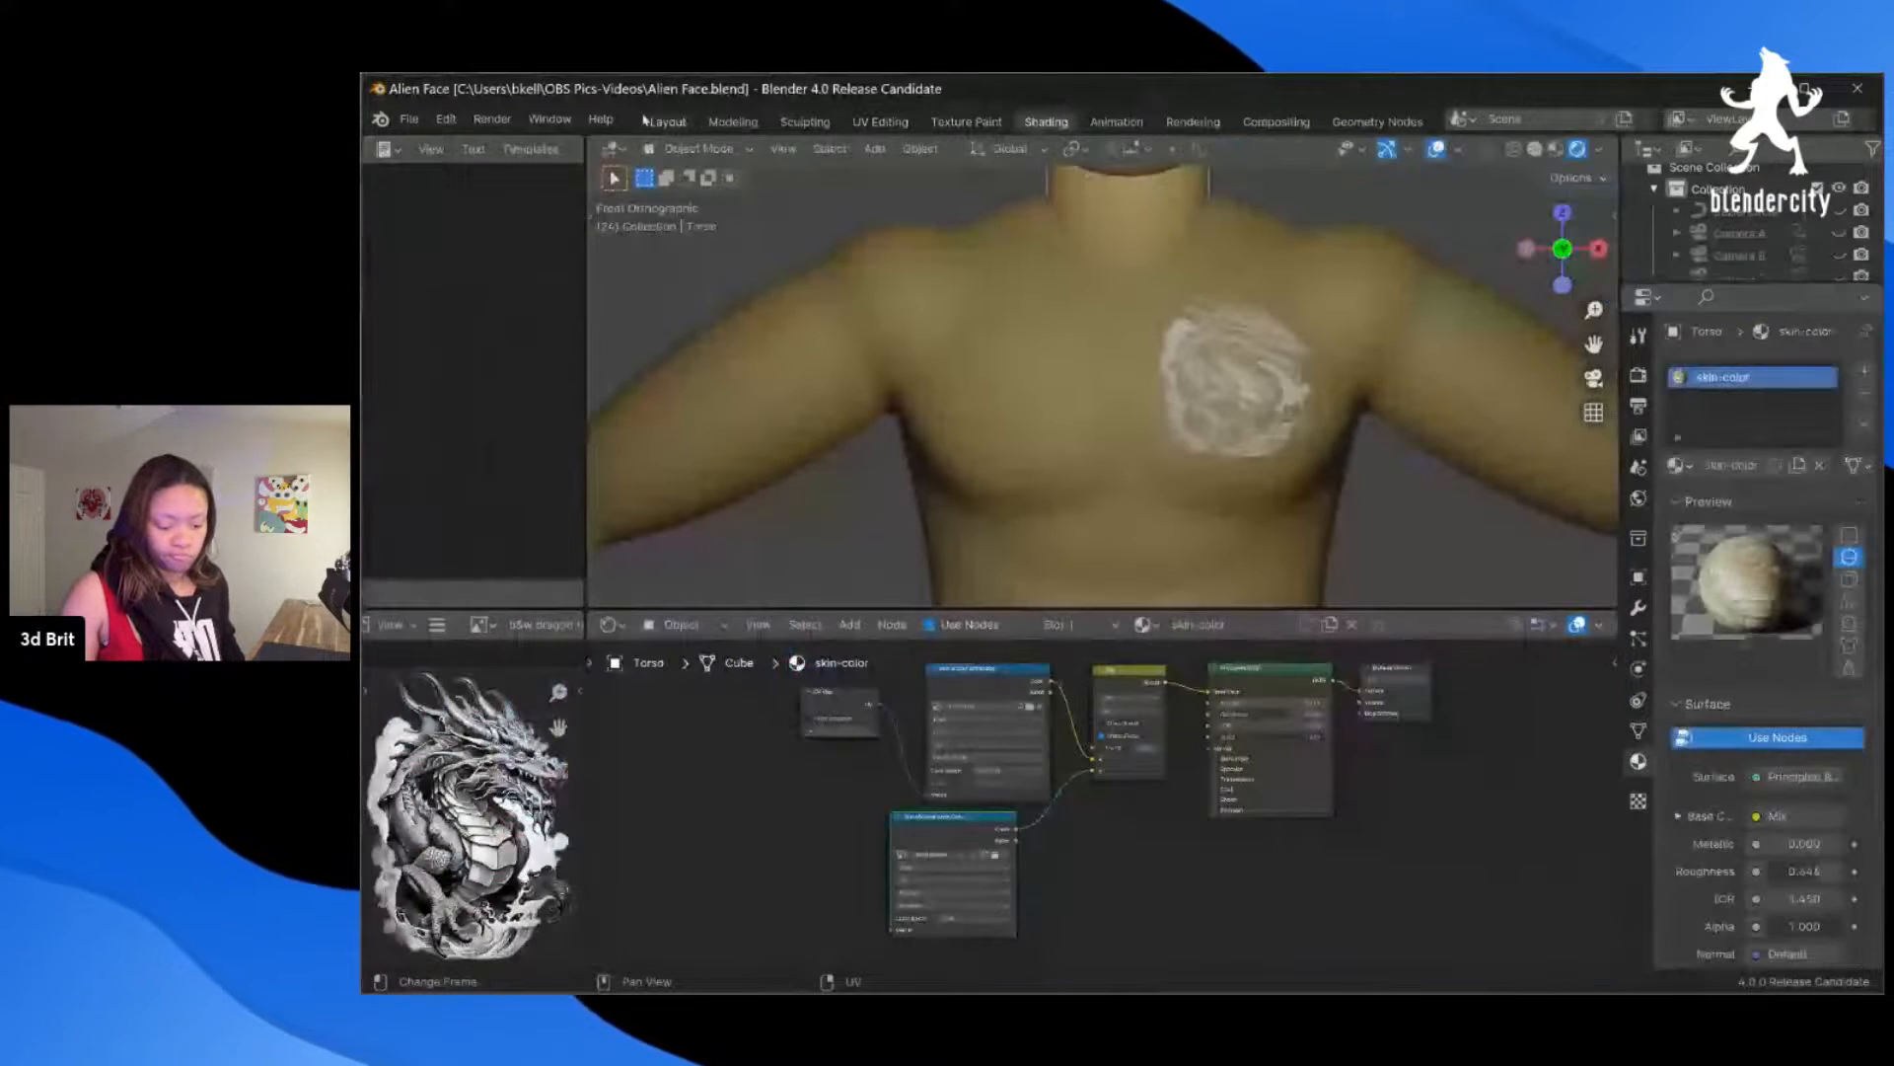
pyautogui.click(649, 122)
pyautogui.scroll(4, 942, 551)
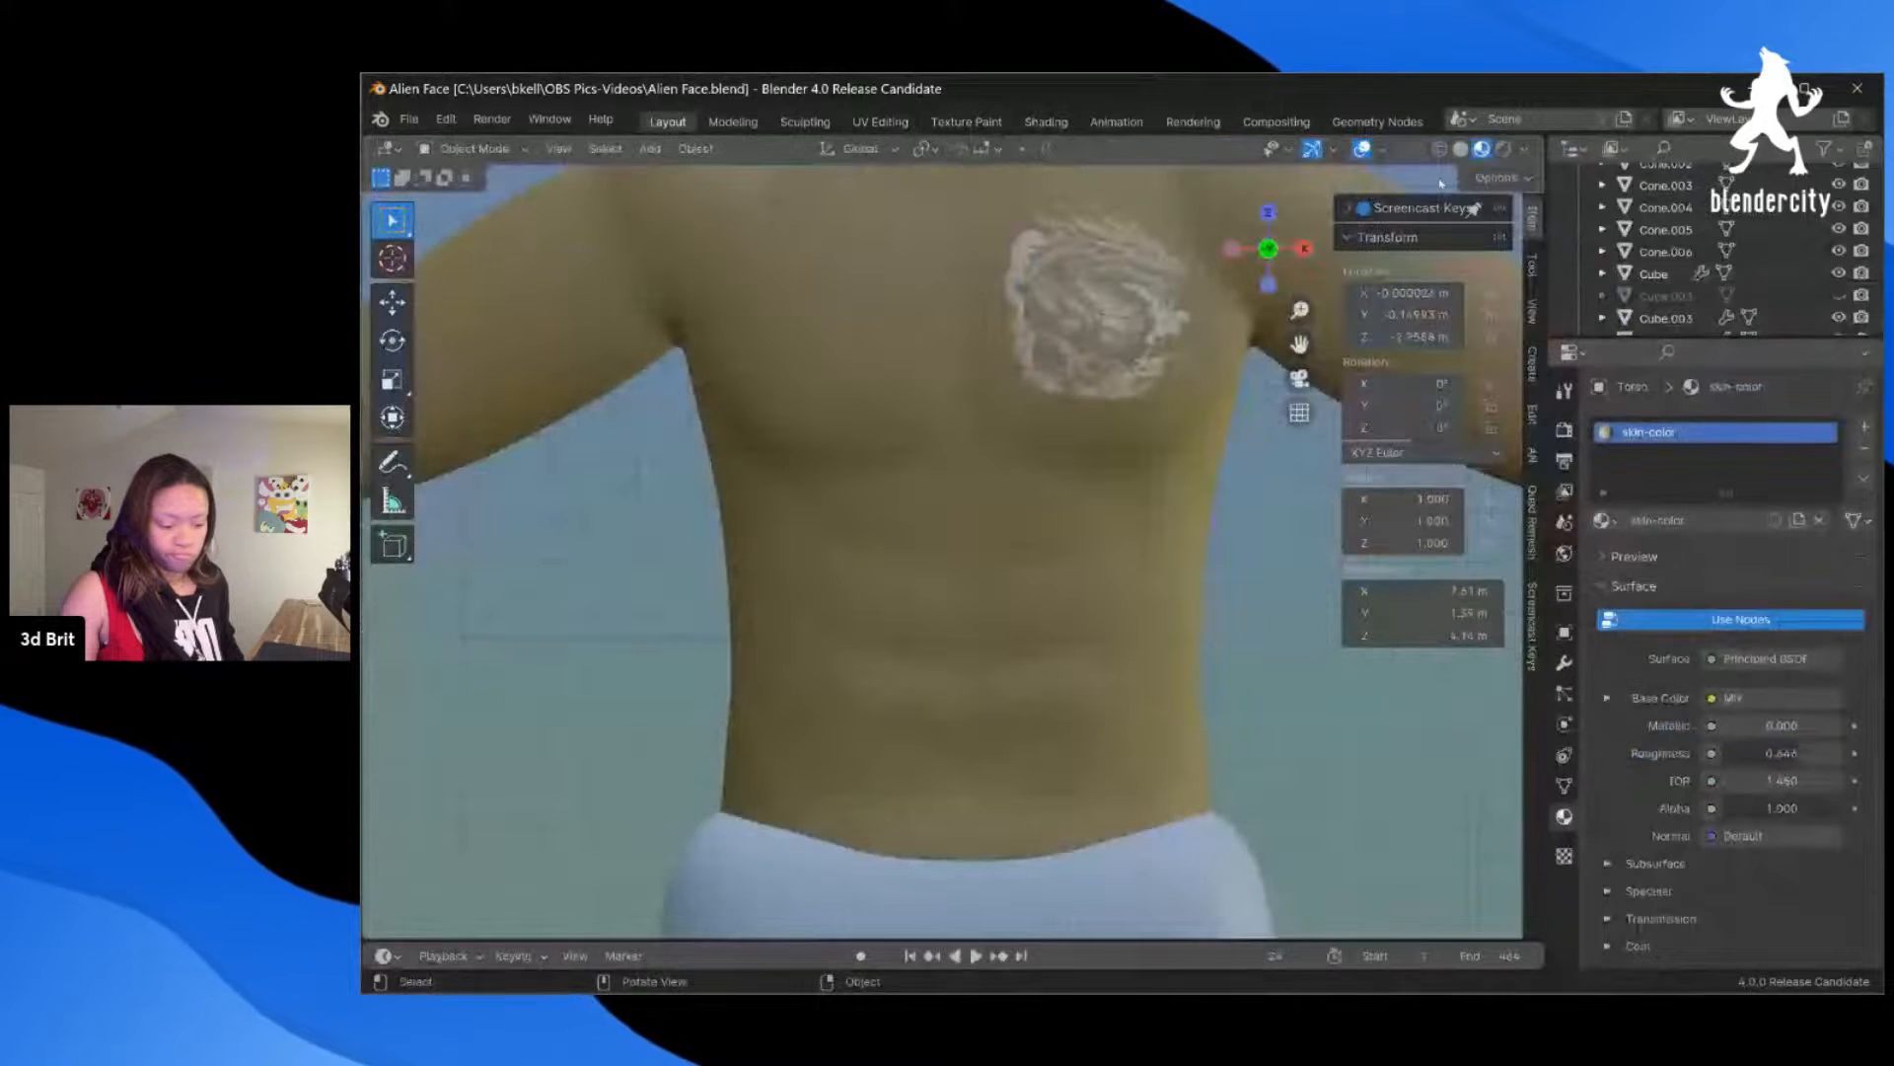
pyautogui.click(1502, 149)
pyautogui.moveTo(1107, 427); pyautogui.dragTo(1094, 380, button='middle')
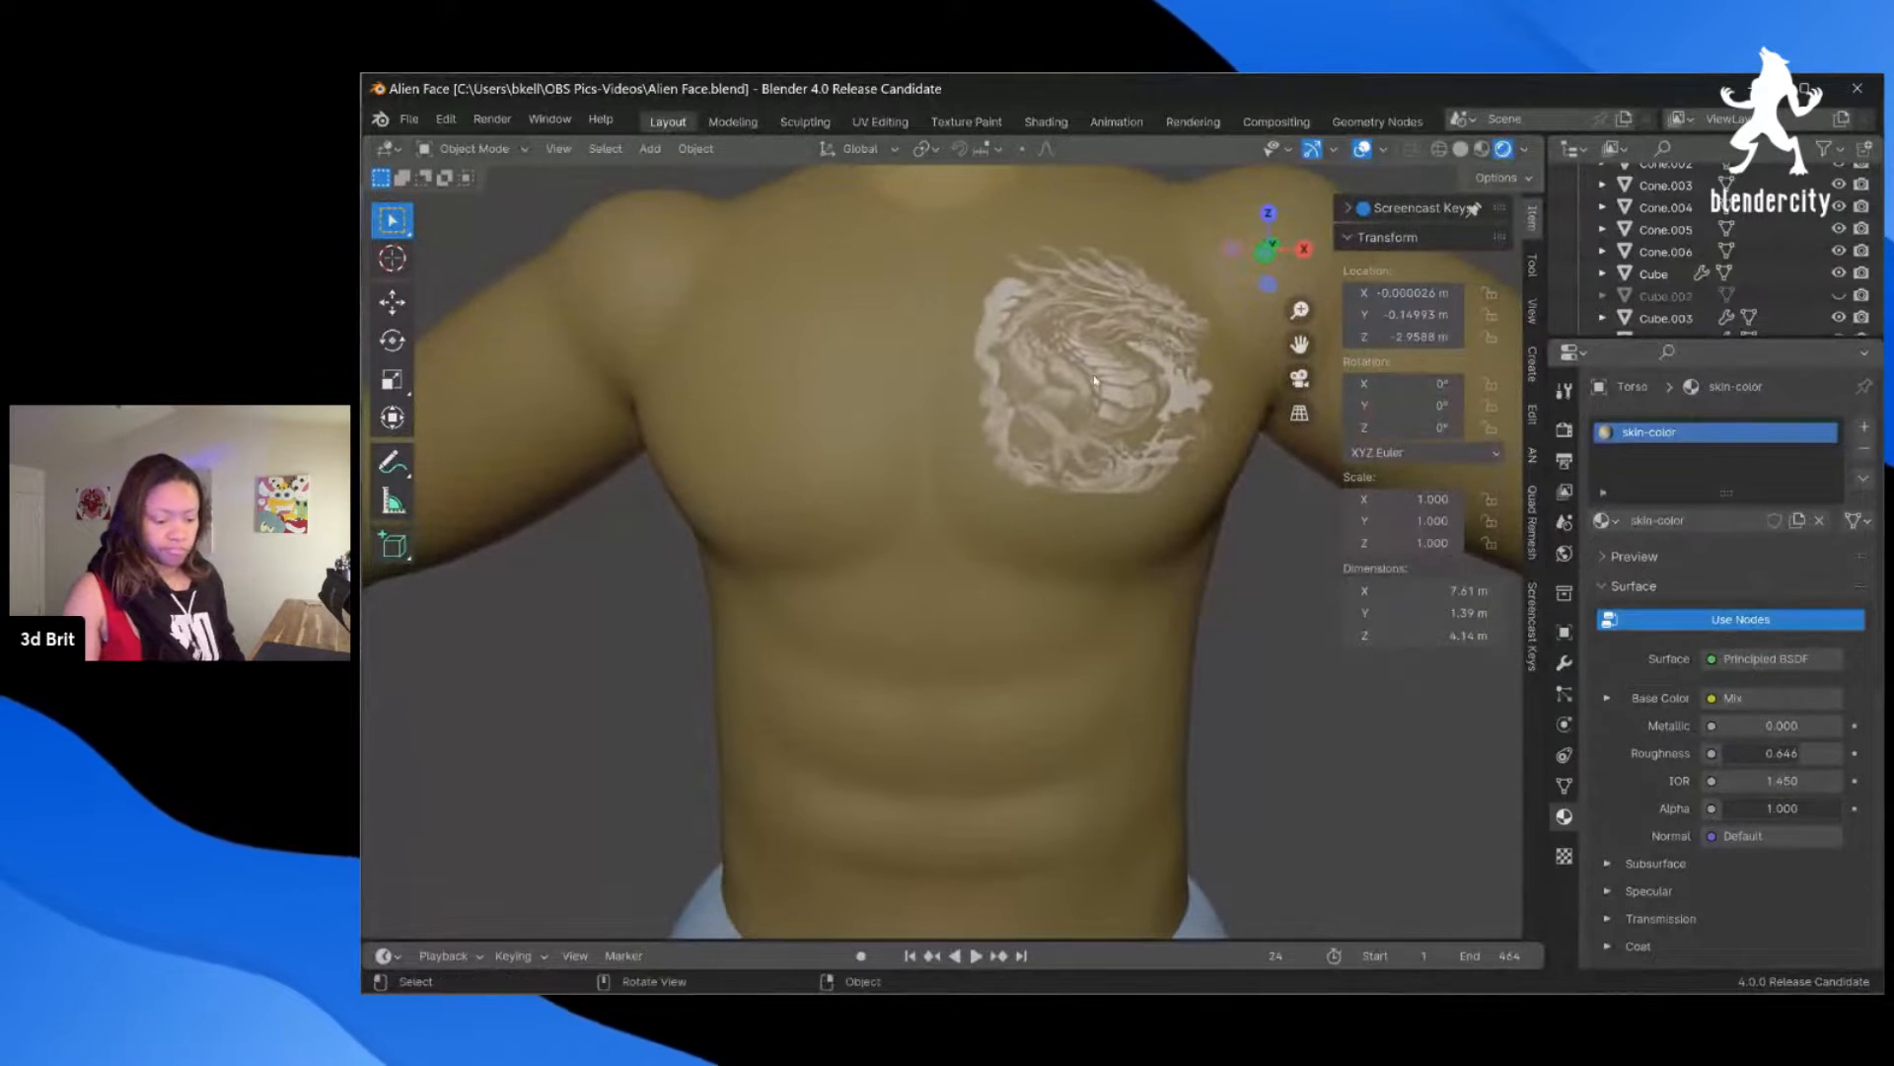